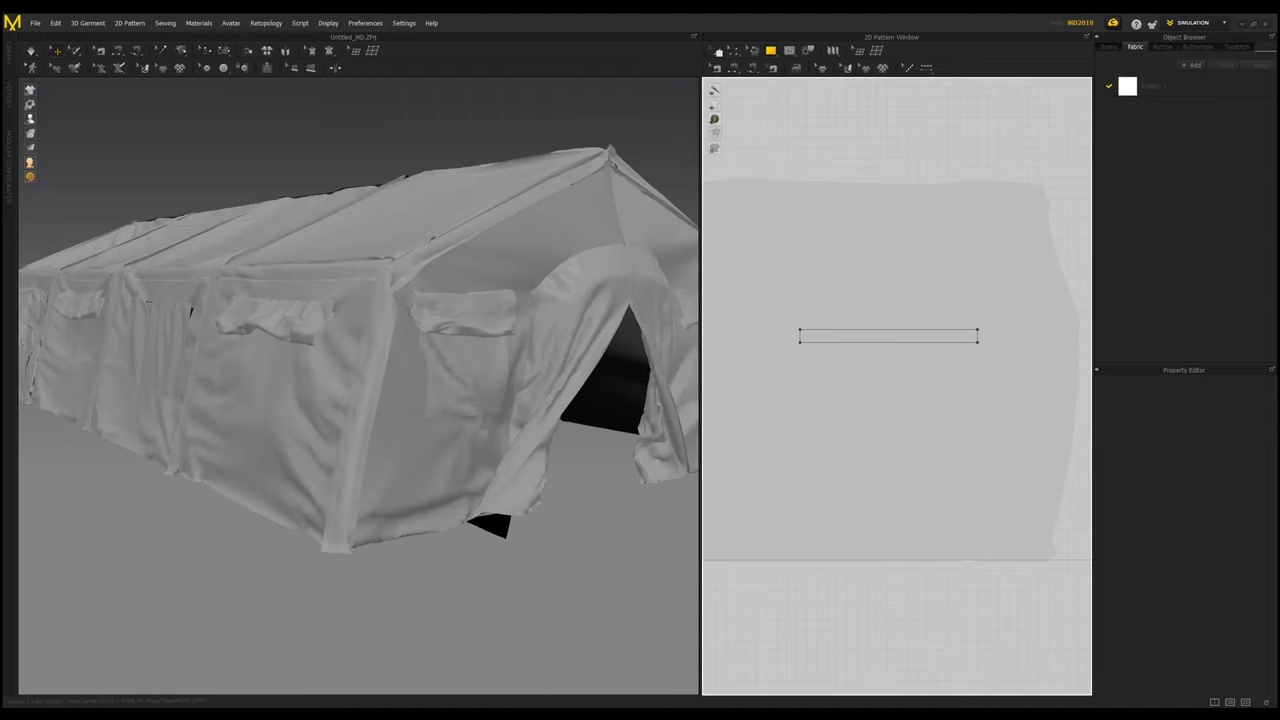
Step: Select the narrow rectangular strip pattern and place it in 3D outside the tent's side wall, just above the window flap
left_click(786, 334)
right_click_drag(405, 404, 420, 405)
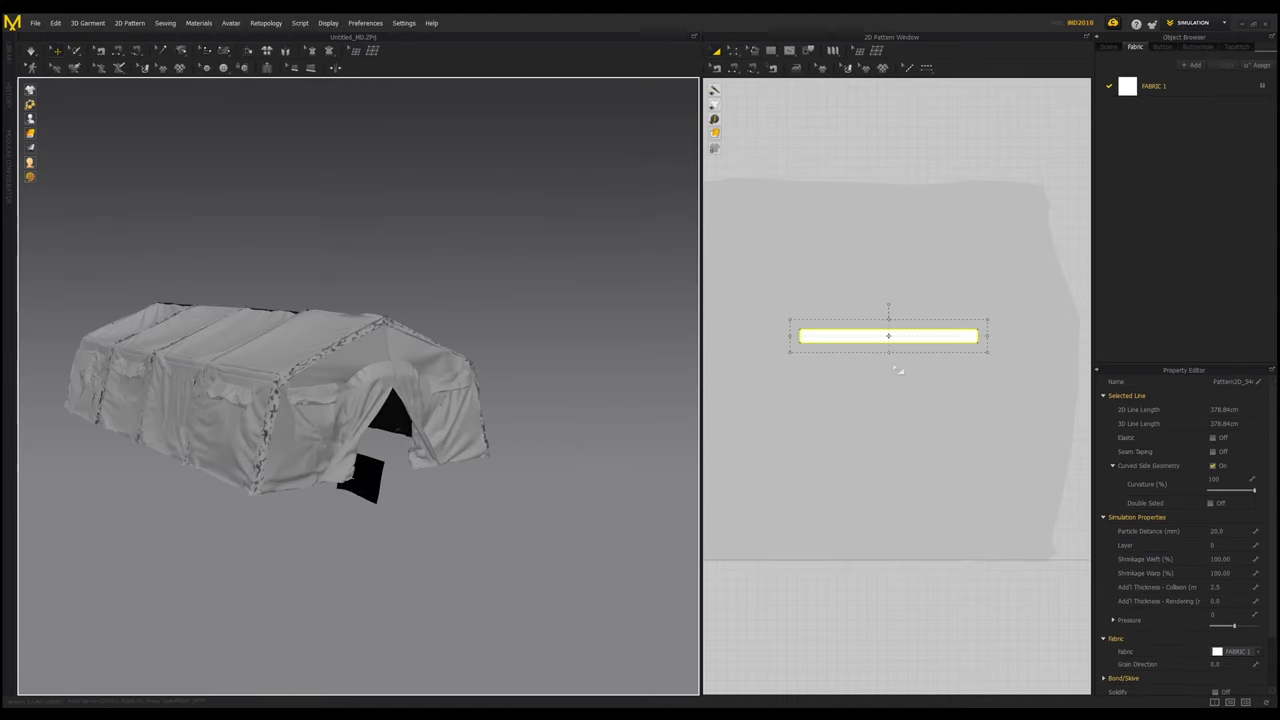
right_click_drag(430, 540, 418, 408)
scroll(418, 400, "up", 5)
left_click(428, 255)
right_click_drag(428, 285, 305, 400)
right_click_drag(303, 308, 428, 437)
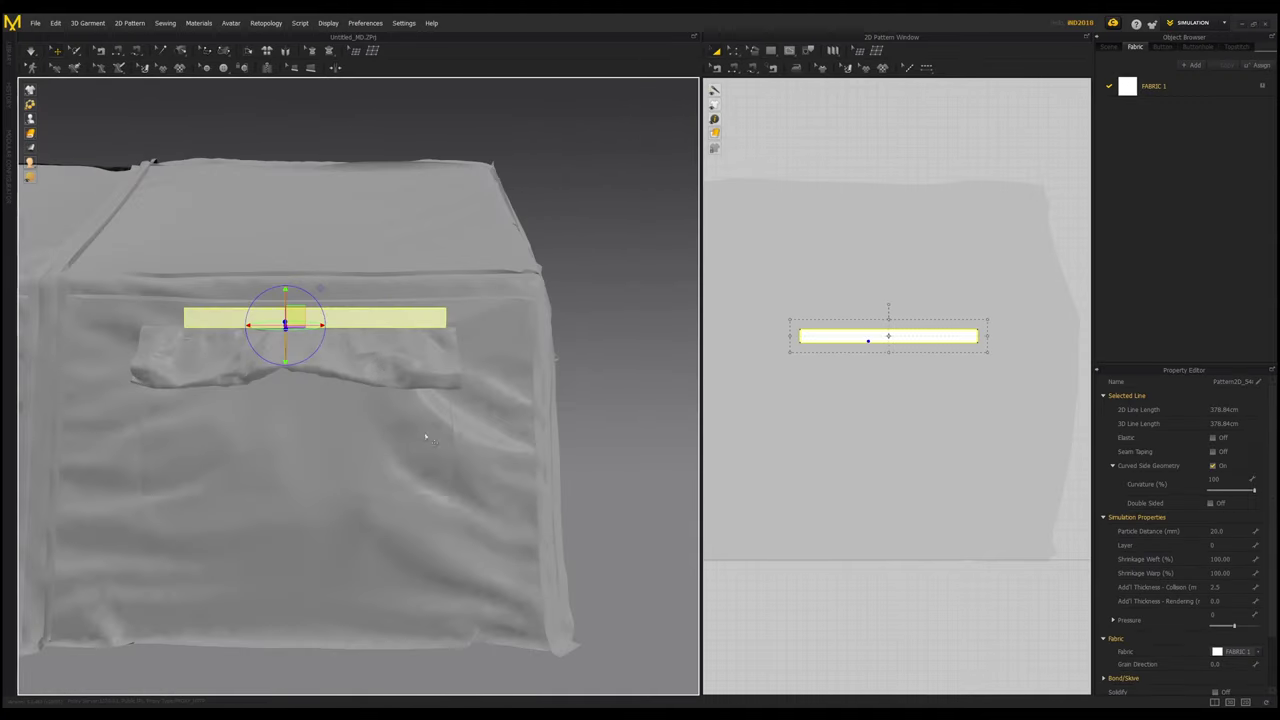
Step: Fine-tune the strip's 3D position and alignment along the upper edge of the side window flap
middle_click_drag(300, 350, 440, 395)
right_click_drag(440, 395, 440, 450)
left_click_drag(428, 483, 408, 483)
right_click_drag(408, 483, 450, 448)
right_click_drag(410, 515, 409, 466)
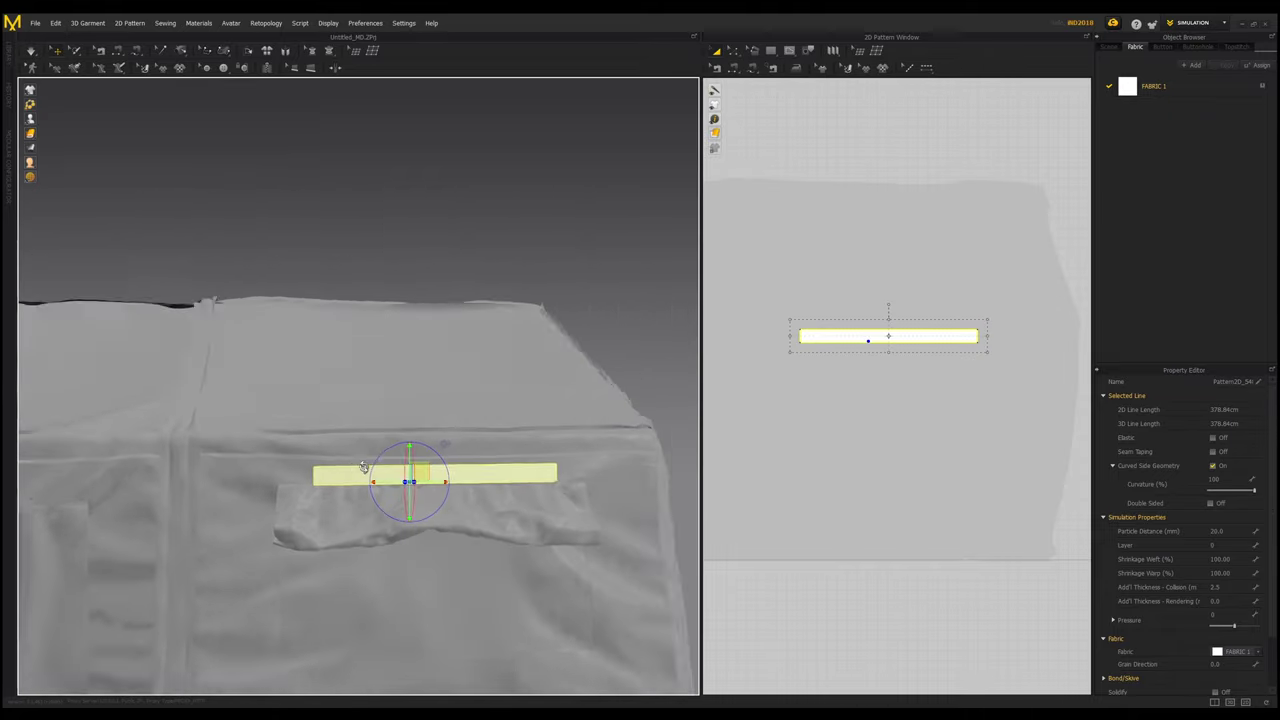
left_click(778, 335)
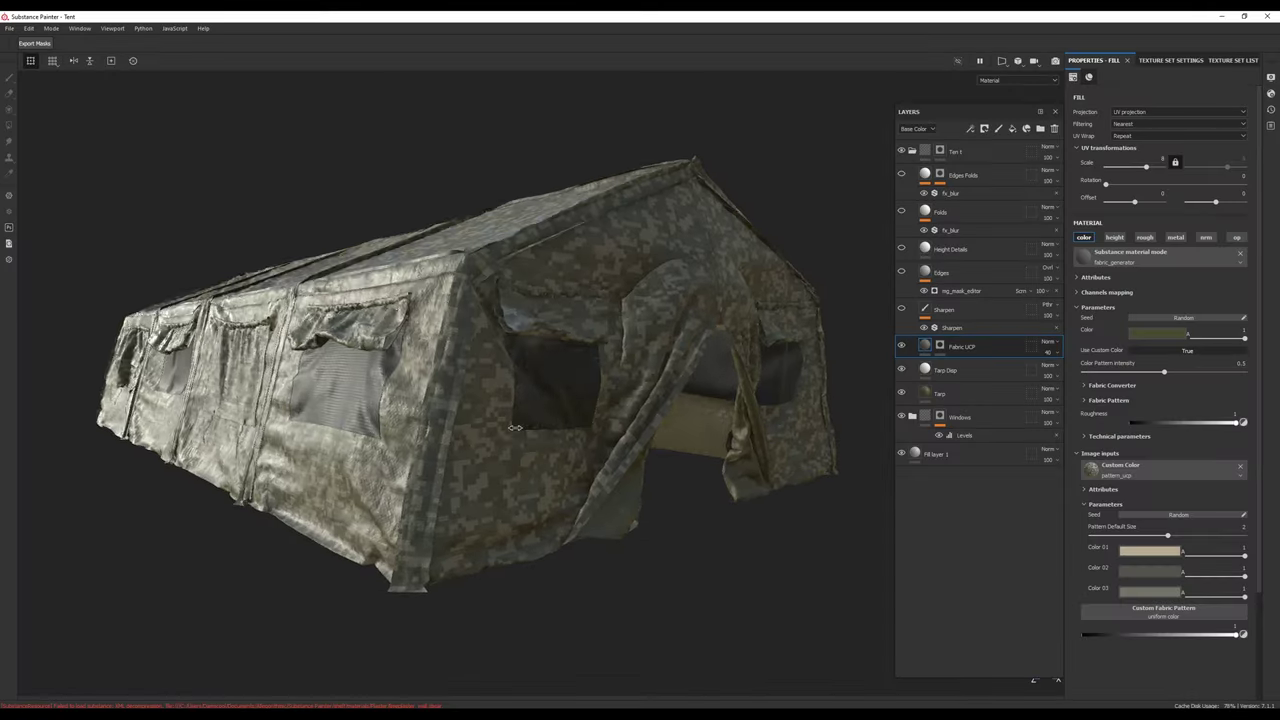
mouse_move(470, 492)
left_mouse_down("alt")
mouse_move(535, 492)
mouse_move(525, 400)
left_mouse_up("alt")
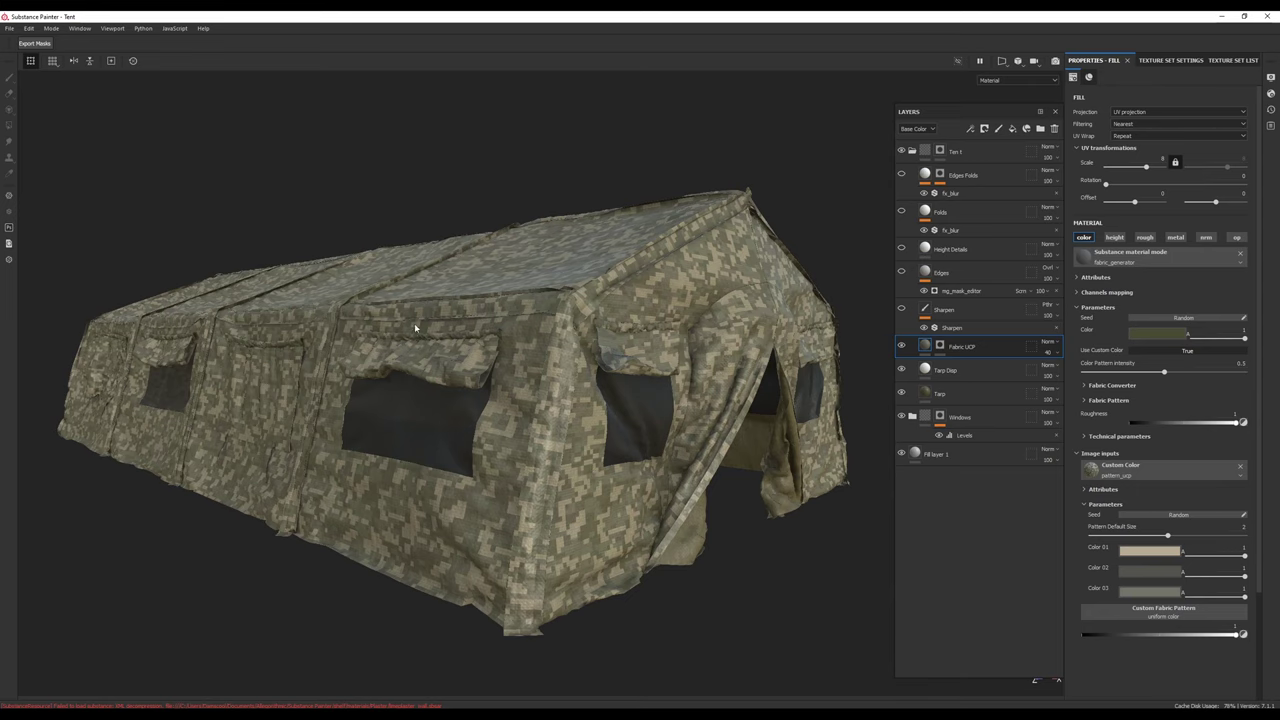
left_click(915, 309)
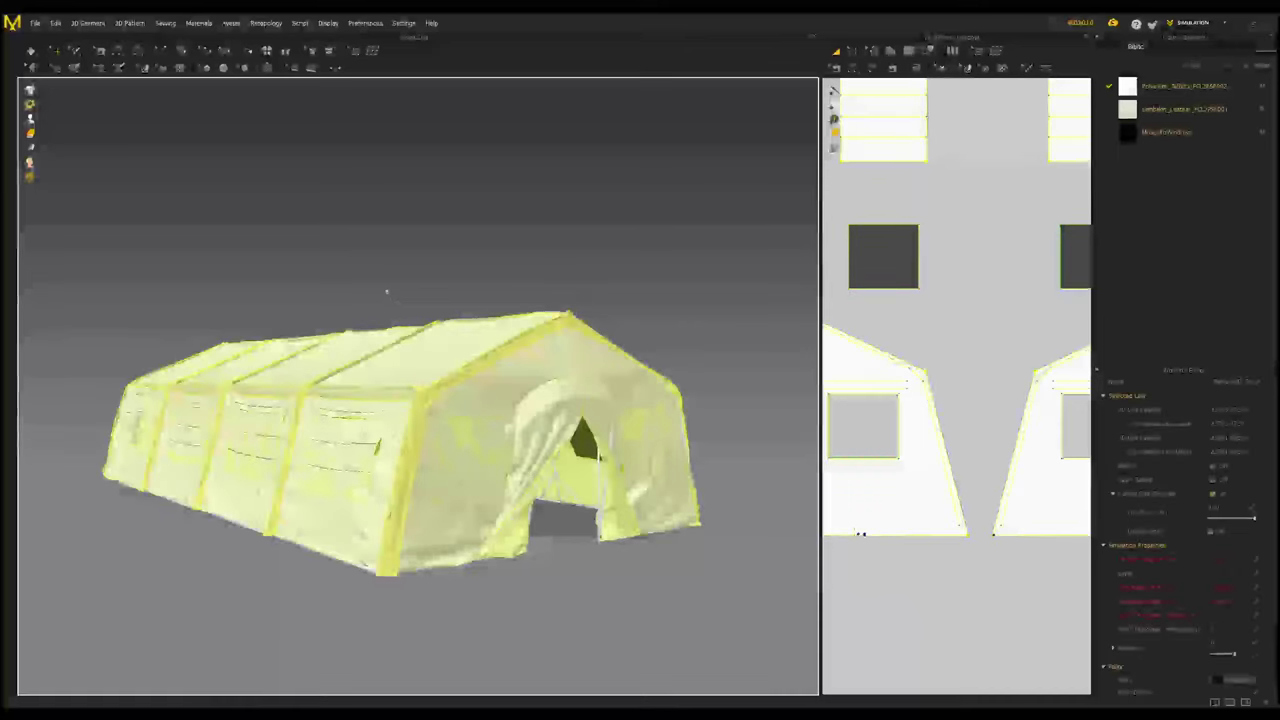
Step: Freeze all selected tent patterns and run the simulation
right_click(404, 440)
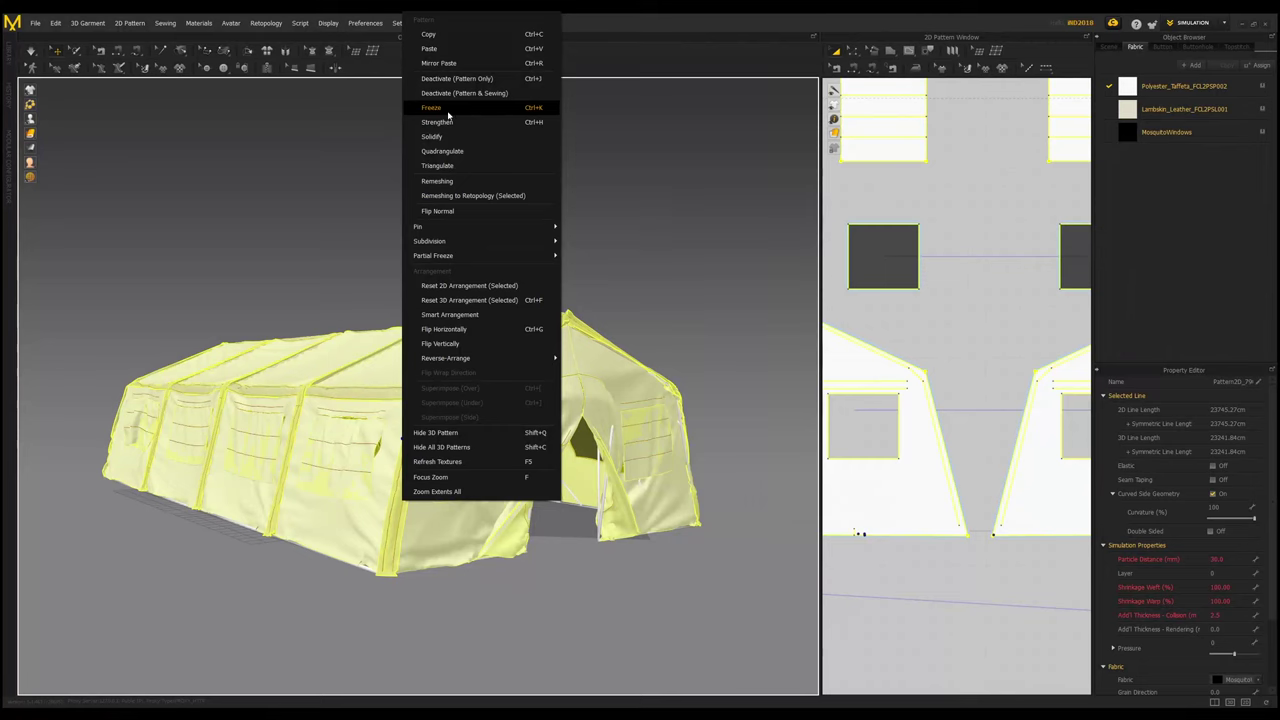
left_click(478, 109)
left_click(478, 112)
middle_click_drag(406, 455, 448, 466)
left_click(32, 52)
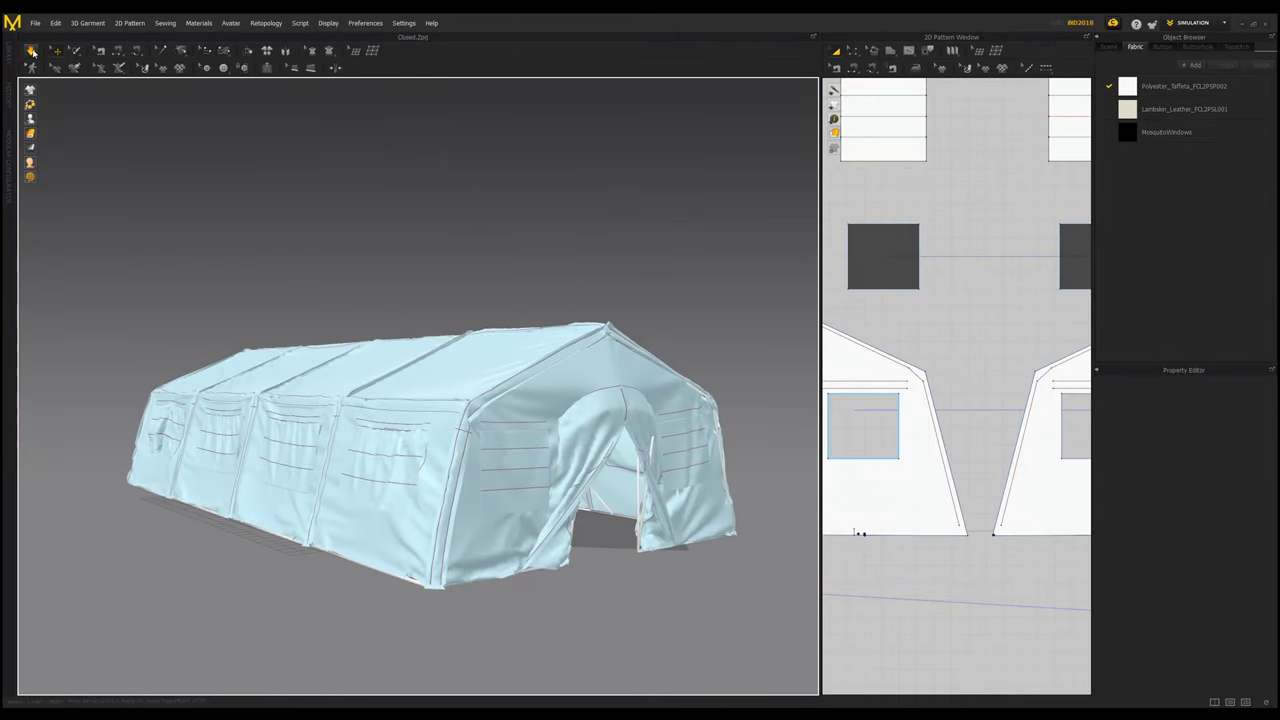
right_click_drag(677, 428, 600, 426)
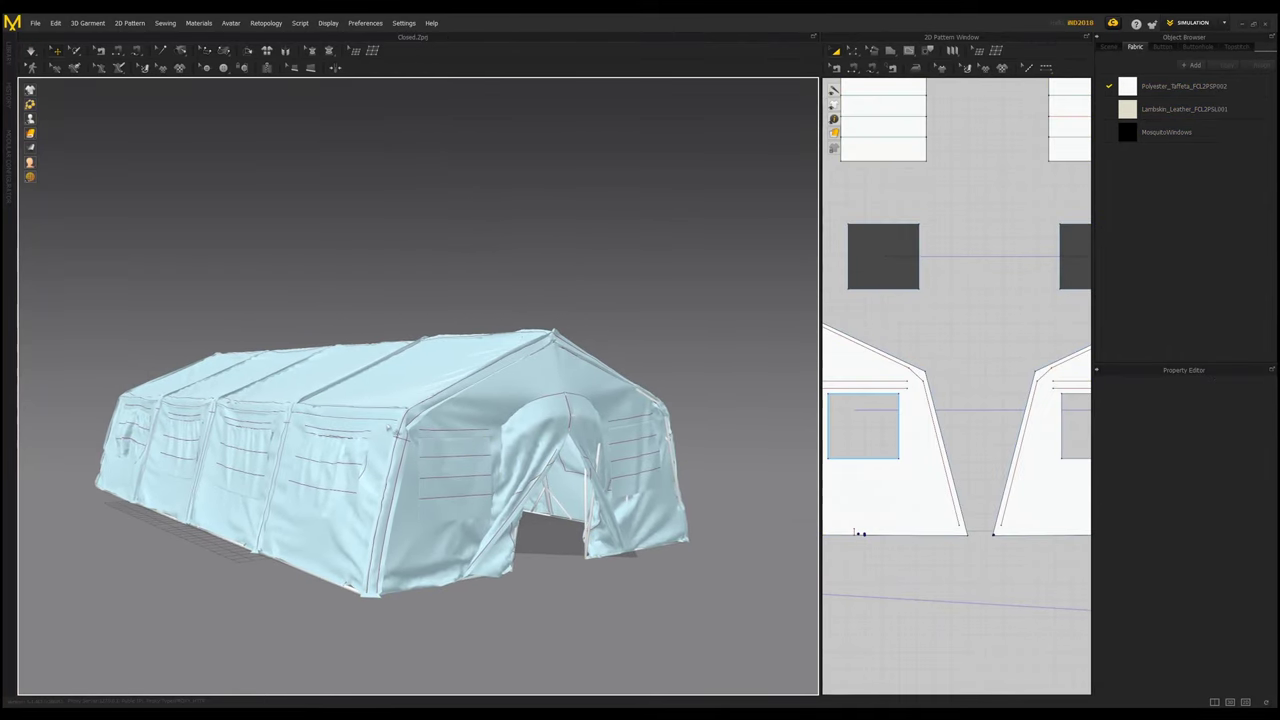
scroll(491, 534, "down", 3)
scroll(440, 515, "up", 3)
right_click_drag(390, 500, 516, 506)
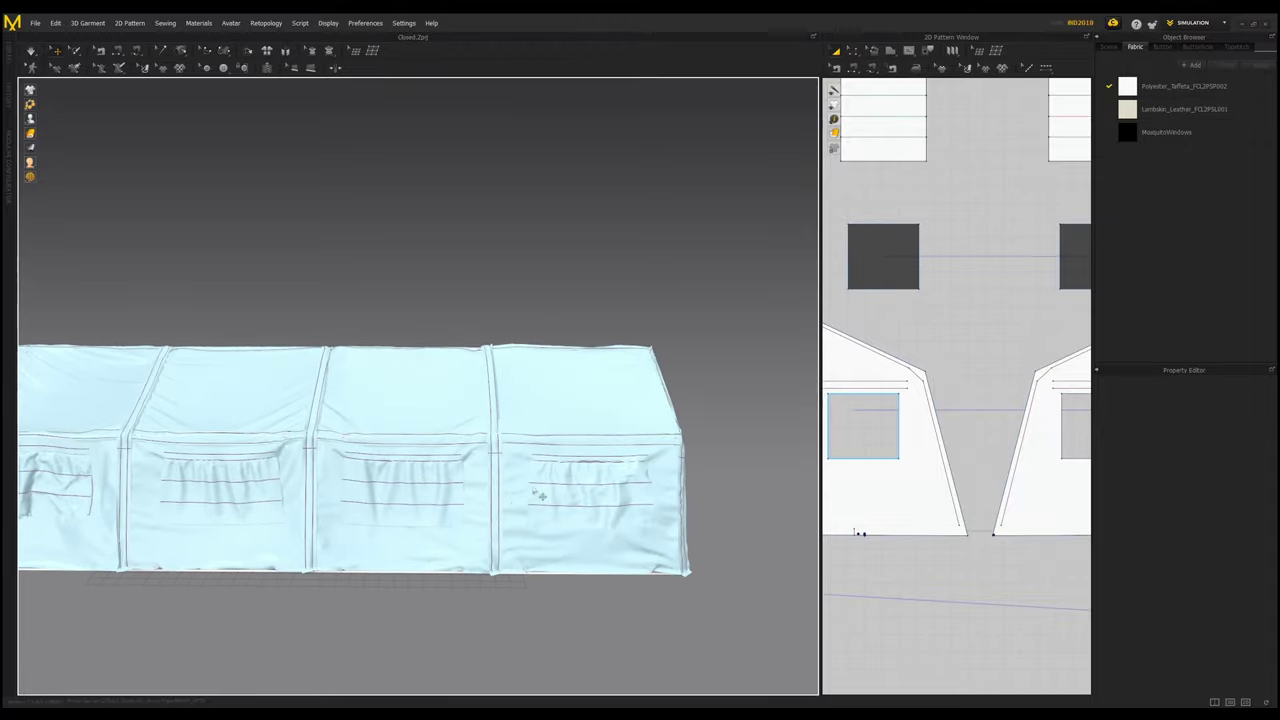
Step: Import the exported tent FBX into the empty project with the scale at cm (DAZ Studio)
left_click_drag(821, 472, 700, 472)
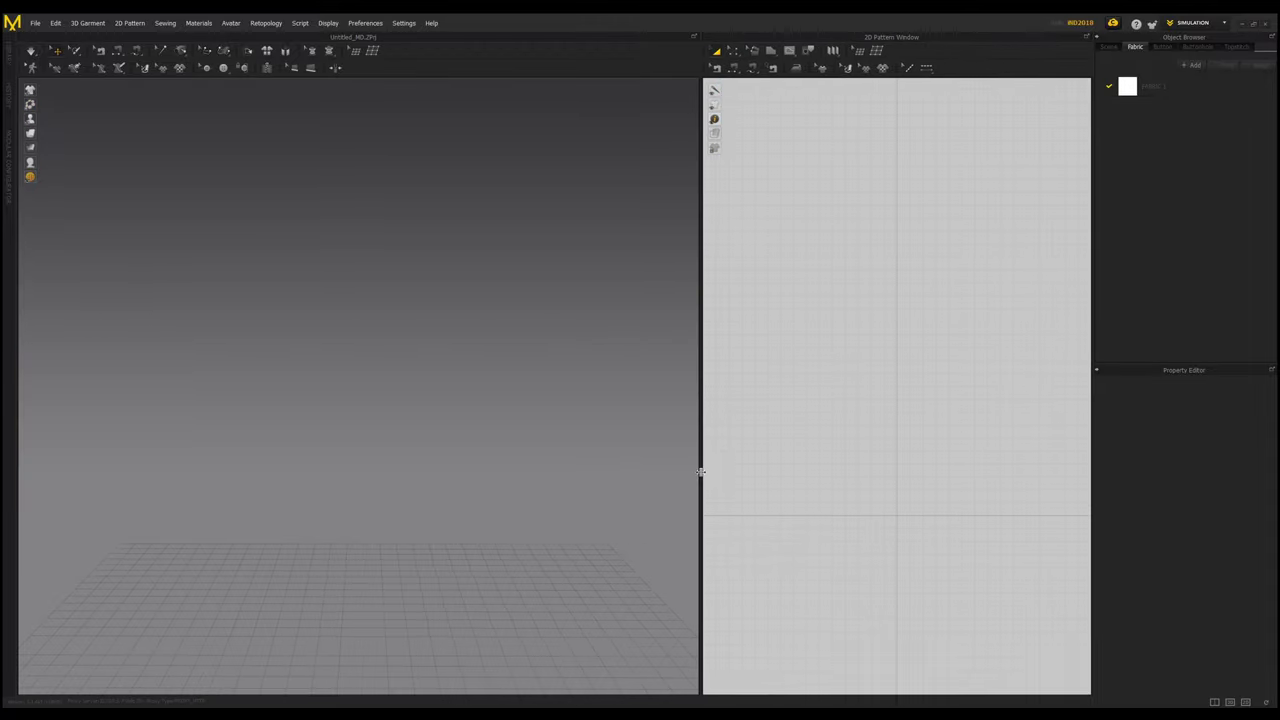
left_click(36, 23)
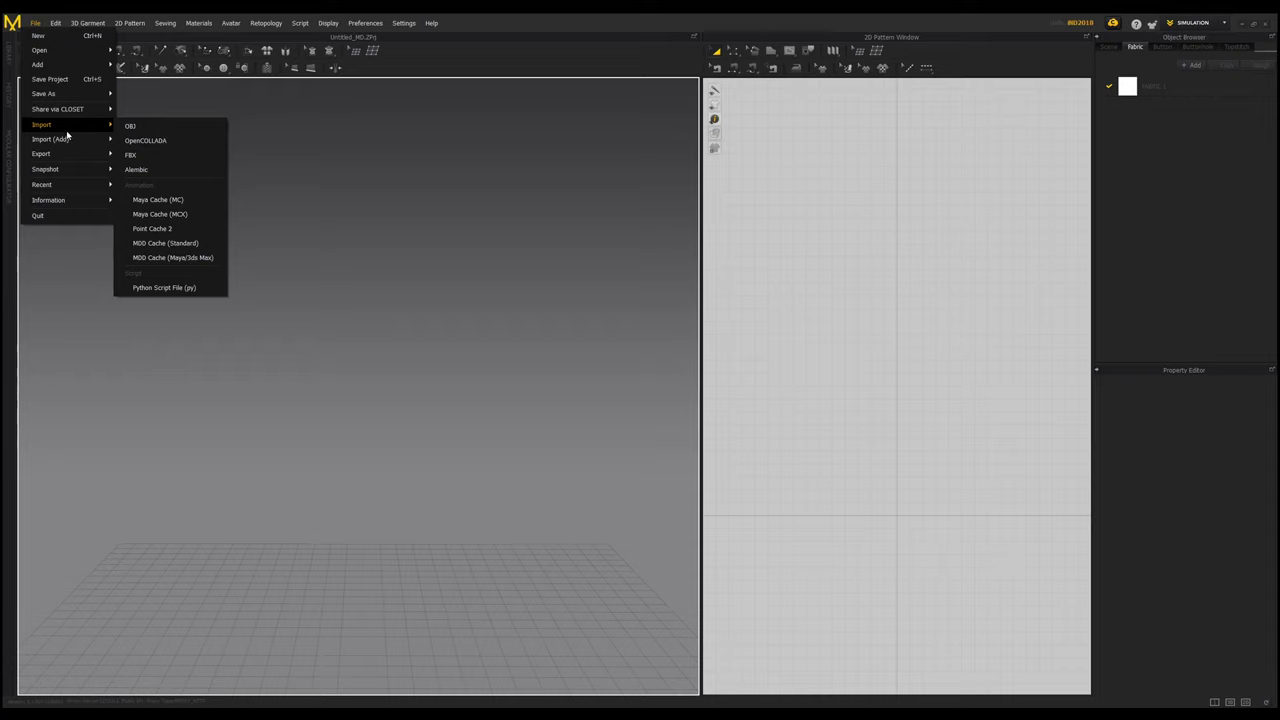
left_click(150, 158)
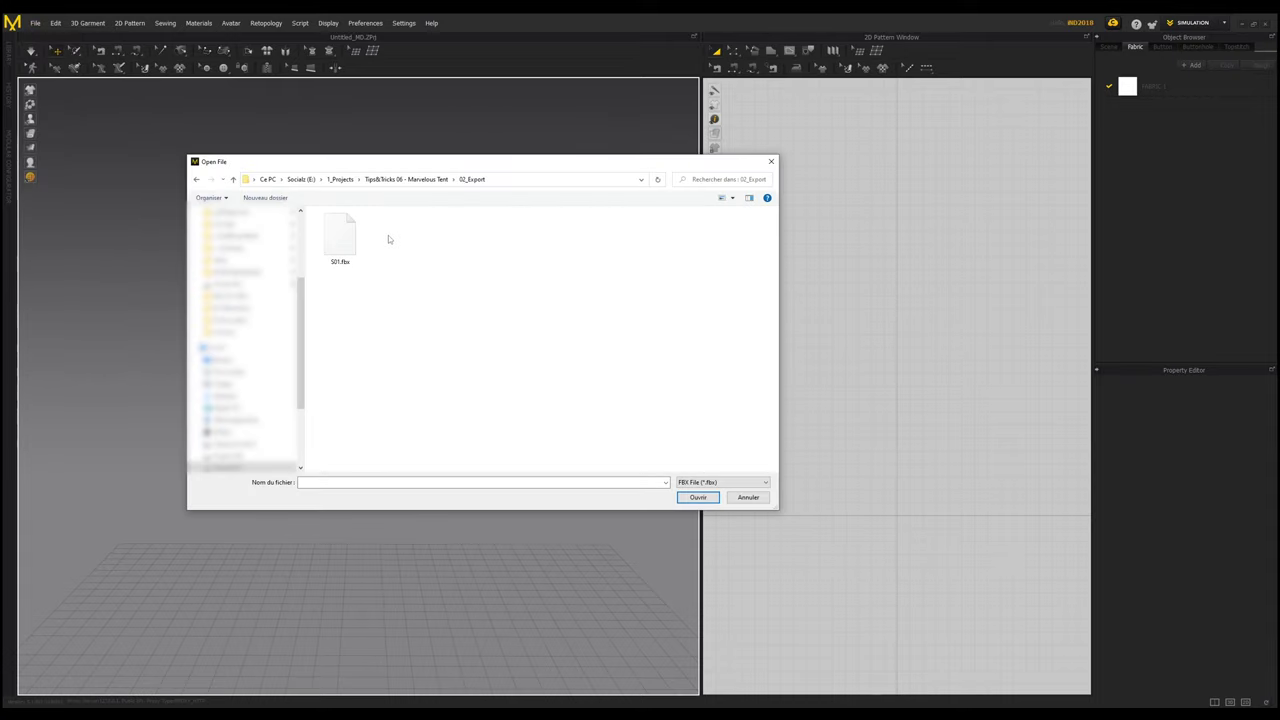
key("alt+Left")
double_click(383, 250)
double_click(338, 258)
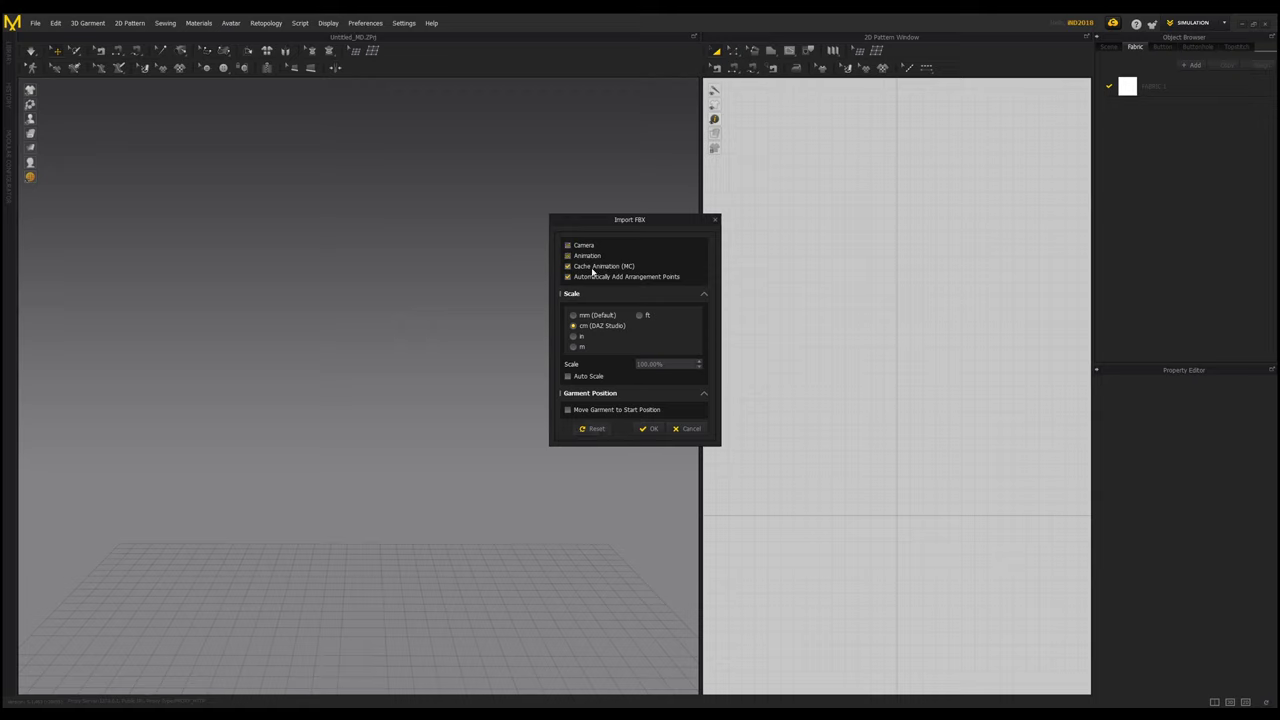
left_click(650, 428)
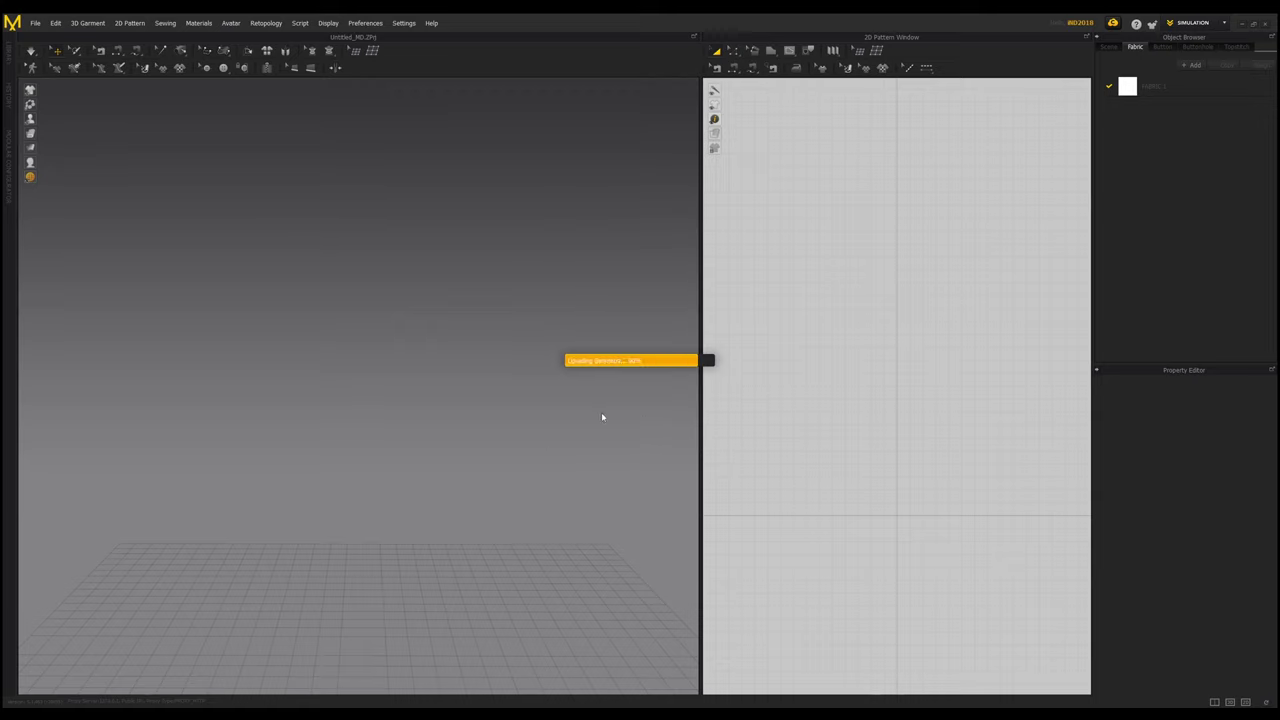
left_click(641, 398)
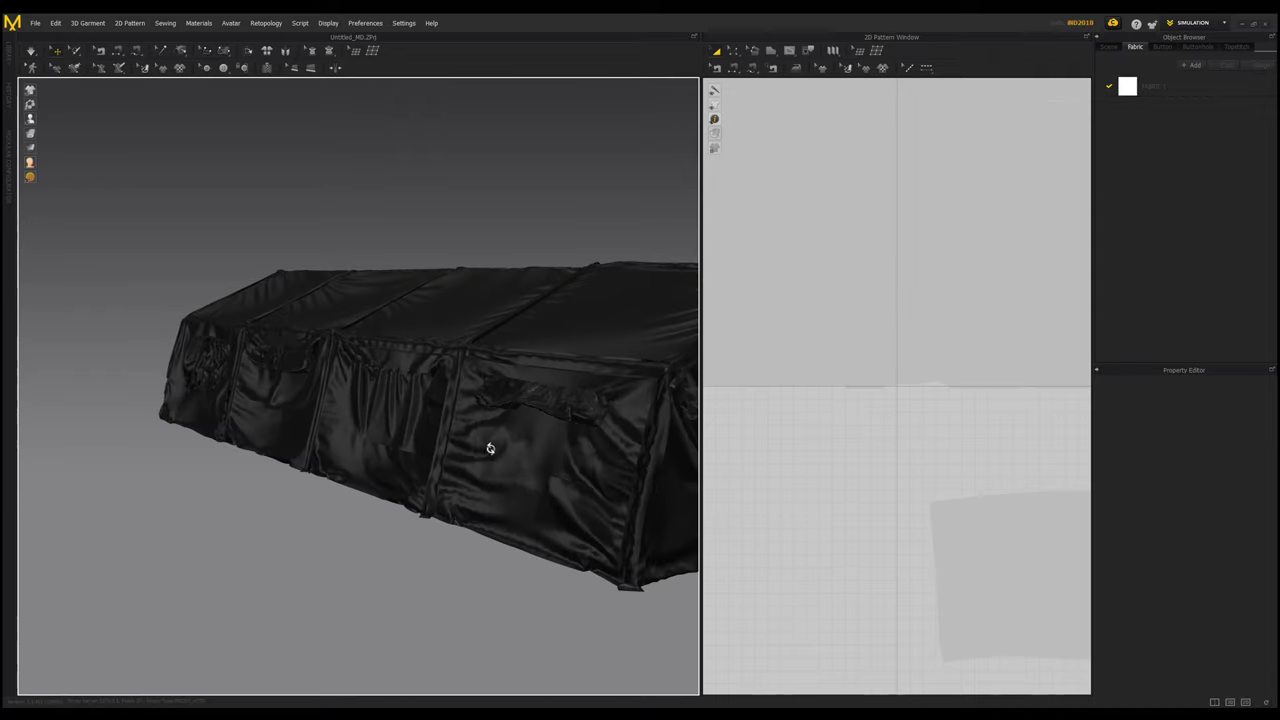
Step: Change the material colour of the imported tent's front wall beside the entrance to light grey
scroll(494, 449, "down", 3)
left_click(437, 437)
right_click_drag(437, 437, 520, 472)
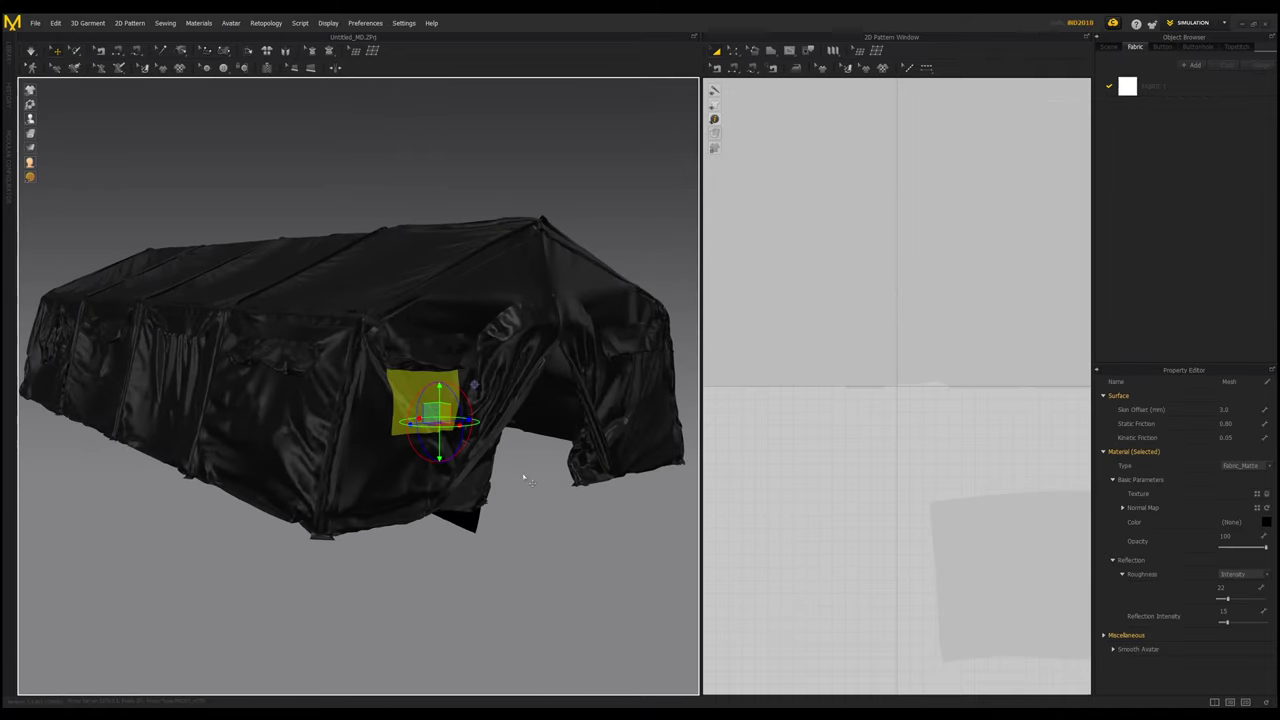
left_click(553, 452)
scroll(548, 475, "down", 2)
left_click(388, 414)
Step: Select the remaining entrance, window, side wall and roof meshes and recolour them light grey
left_click(571, 345)
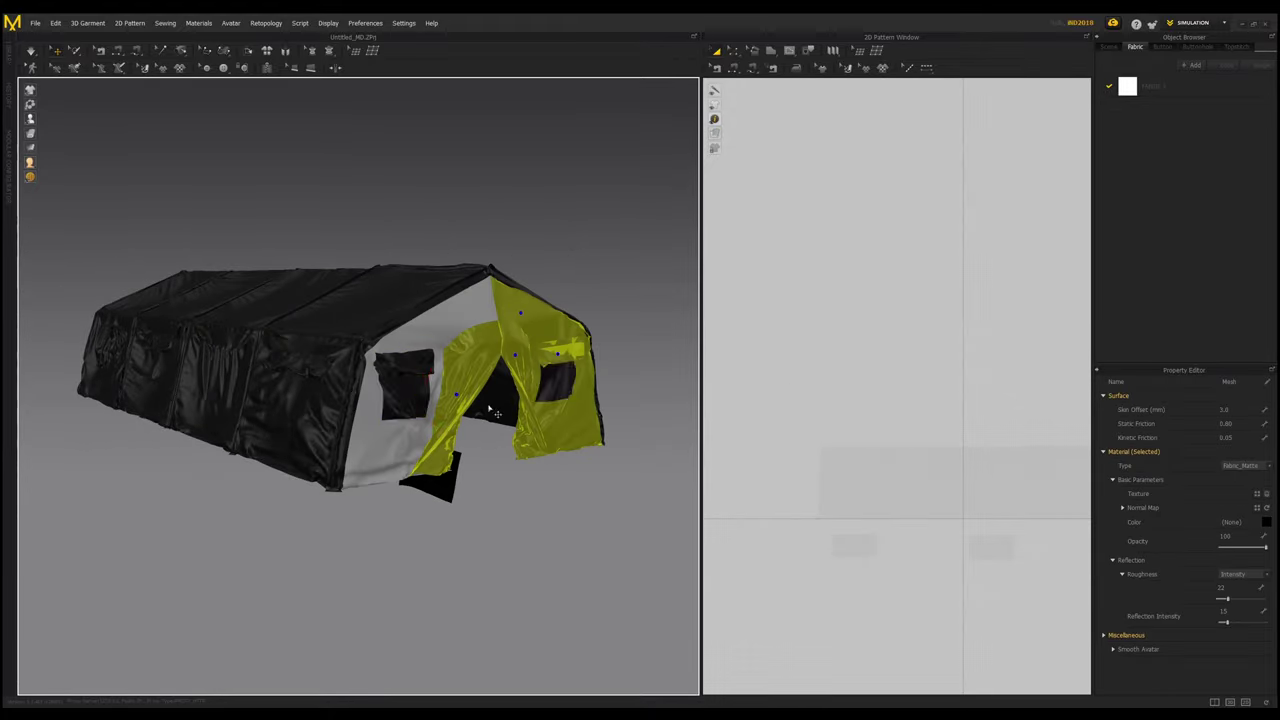
left_click(404, 385, "shift")
left_click(314, 395, "shift")
left_click(400, 300, "shift")
left_click(215, 310, "shift")
scroll(470, 408, "up", 5)
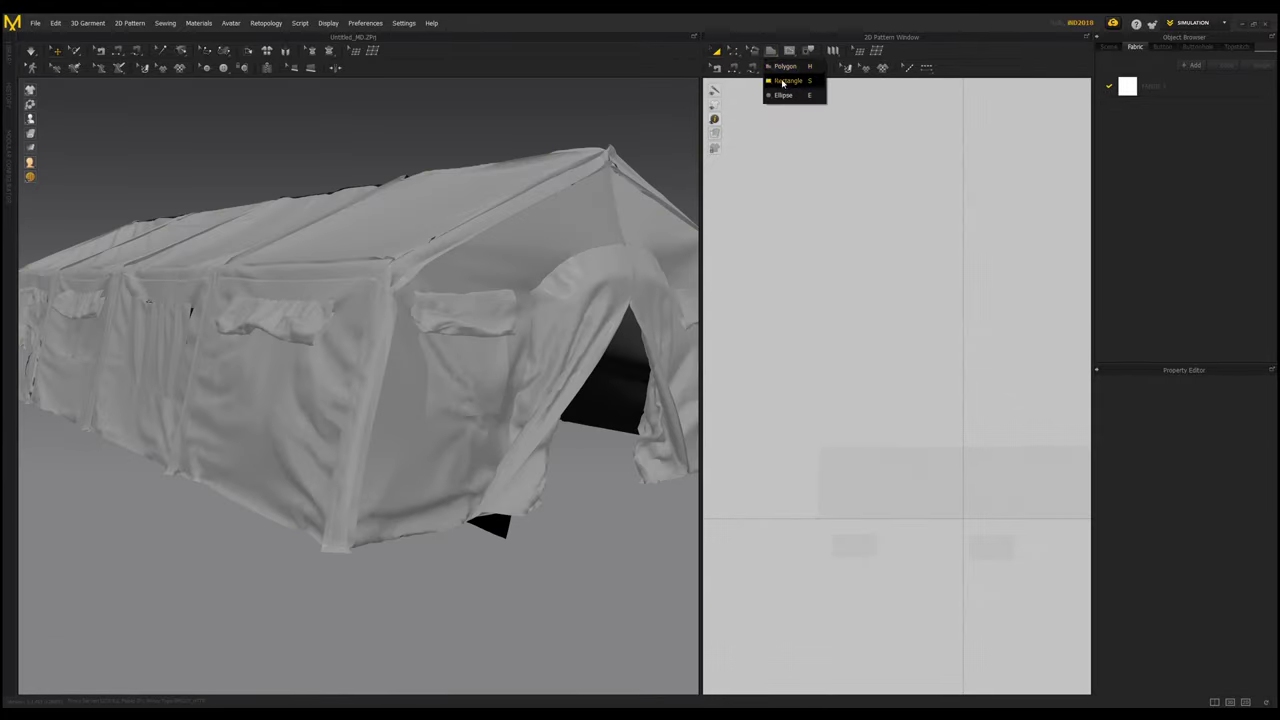
Step: Draw a long, narrow rectangular pattern about 13 cm high in the 2D pattern window and select it
left_click(783, 84)
mouse_move(978, 329)
left_mouse_down()
mouse_move(799, 359)
mouse_move(799, 342)
left_mouse_up()
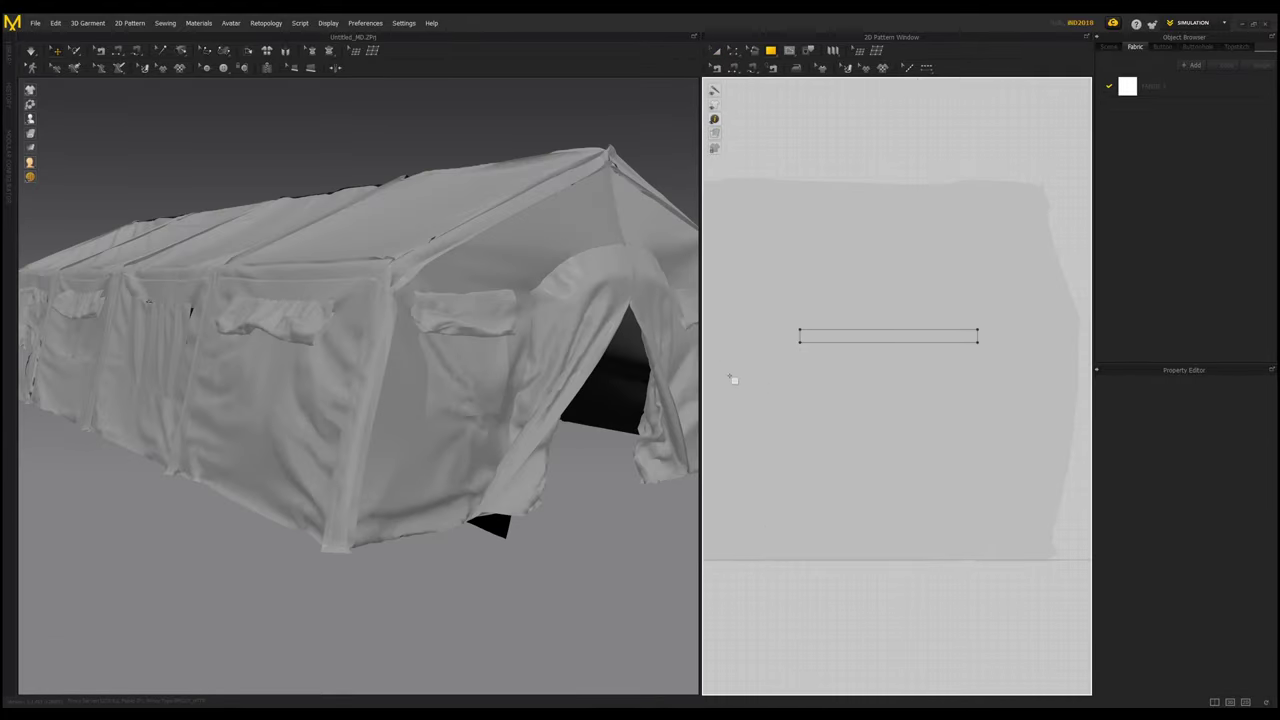
left_click(717, 52)
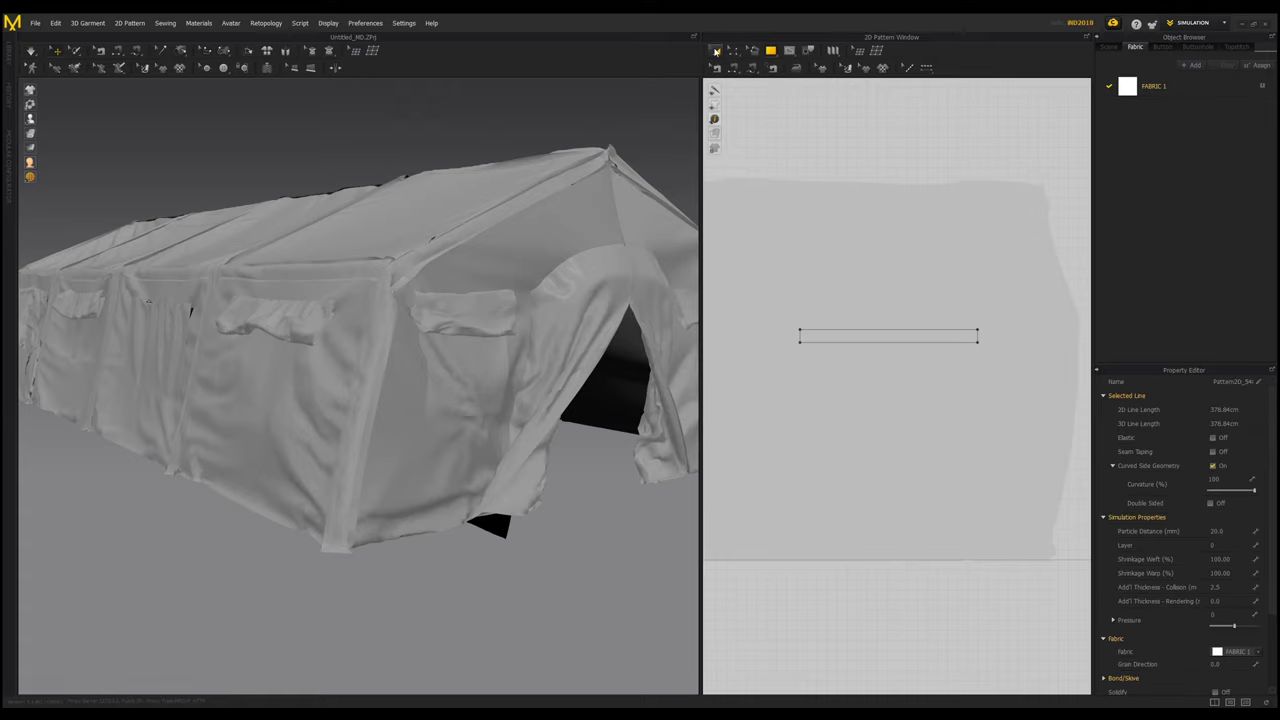
left_click(727, 62)
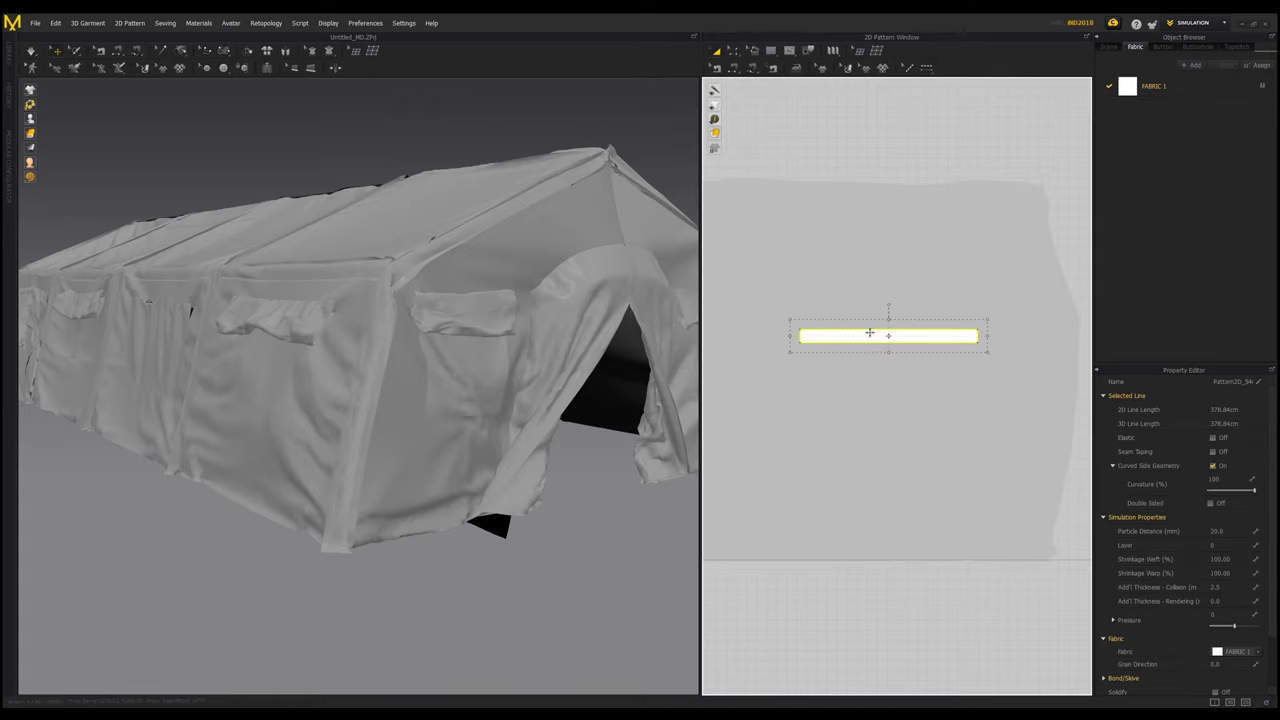
Step: Bring the new strip from inside the tent to the outer side wall, above the window flap nearest the entrance
scroll(403, 404, "down", 10)
scroll(366, 406, "up", 6)
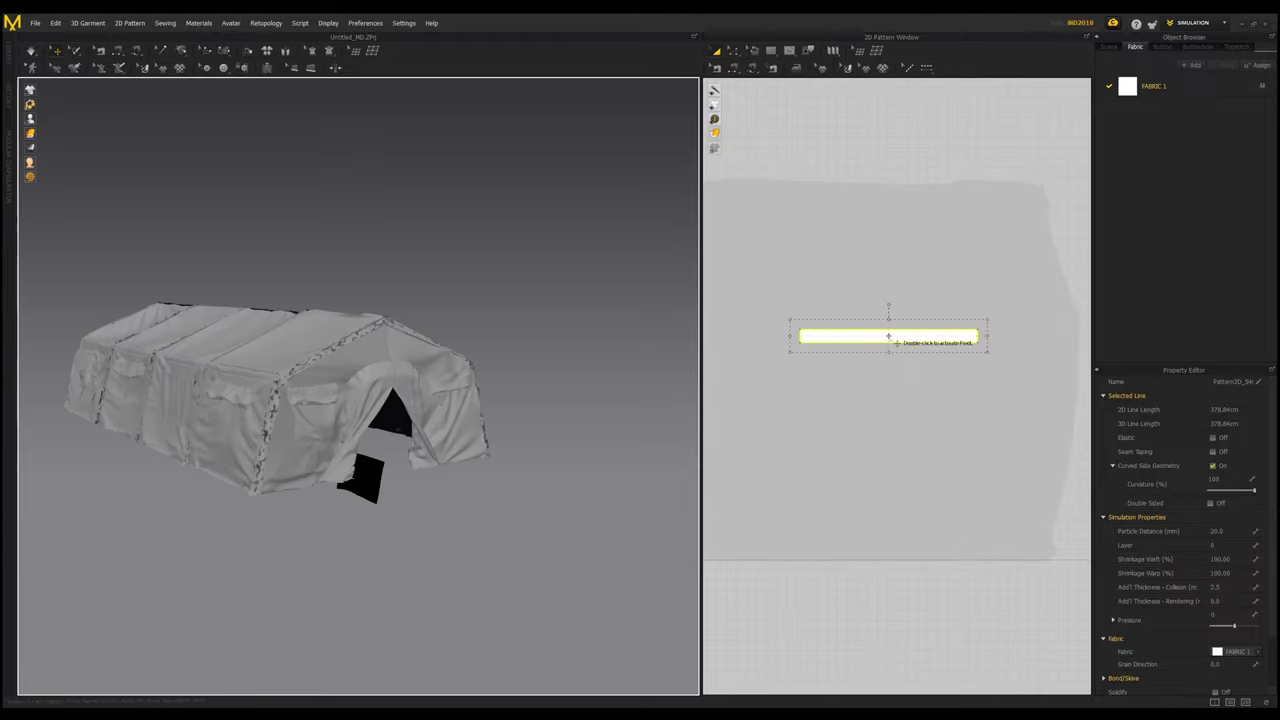
scroll(420, 436, "up", 2)
right_click_drag(430, 520, 365, 300)
scroll(352, 197, "up", 4)
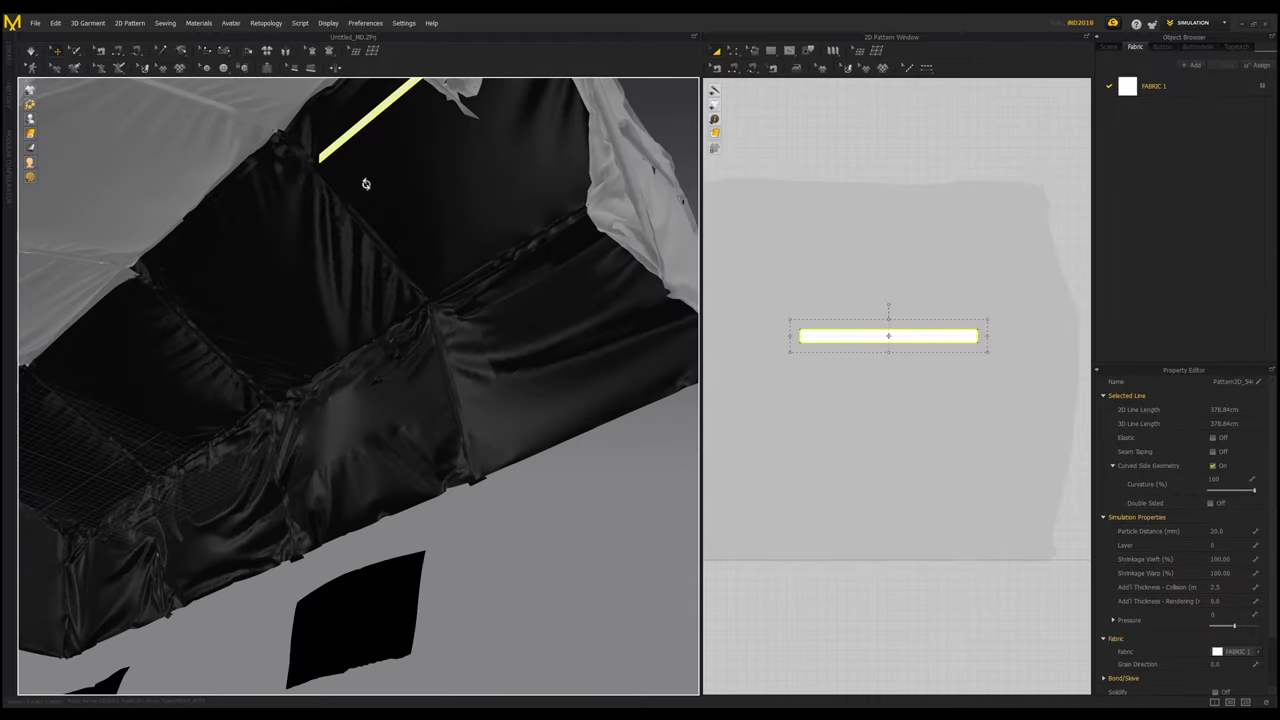
right_click_drag(366, 184, 414, 250)
right_click_drag(269, 179, 333, 300)
middle_click_drag(365, 355, 471, 395)
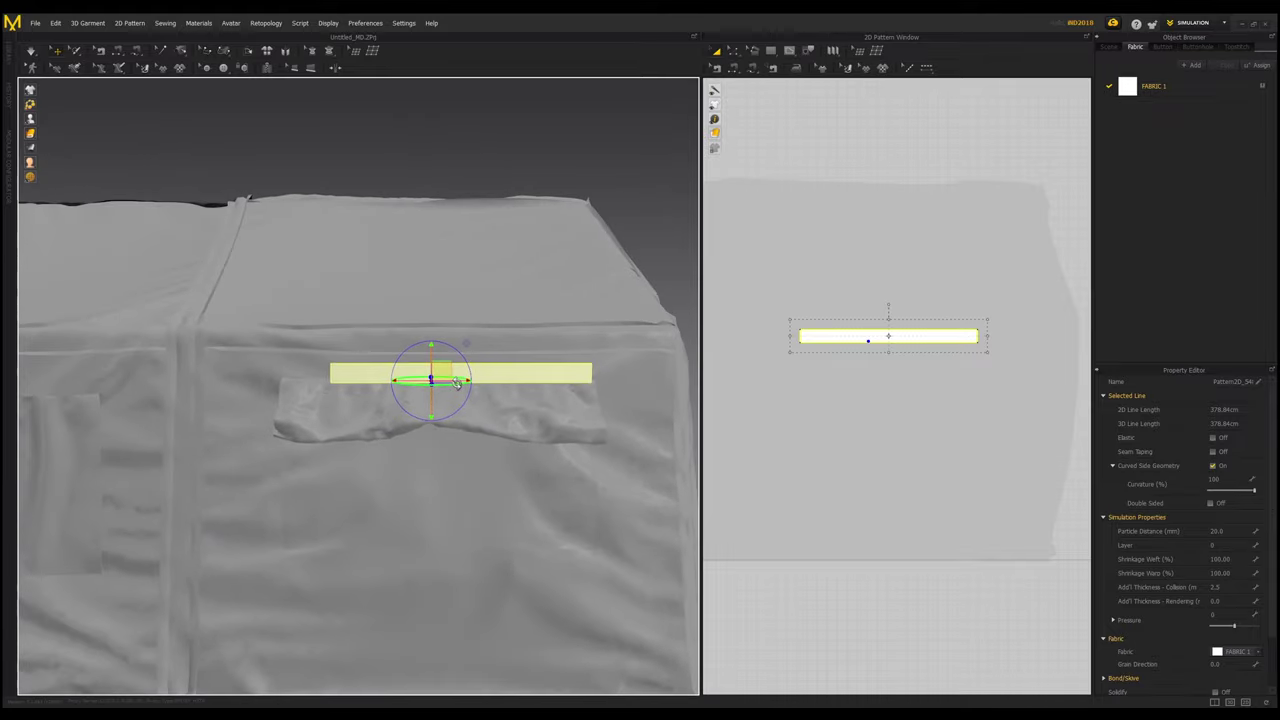
Step: Shift the strip in 3D so it lines up with the window flap's upper edge
right_click_drag(453, 378, 448, 460)
mouse_move(448, 481)
left_mouse_down()
mouse_move(418, 481)
mouse_move(435, 479)
left_mouse_up()
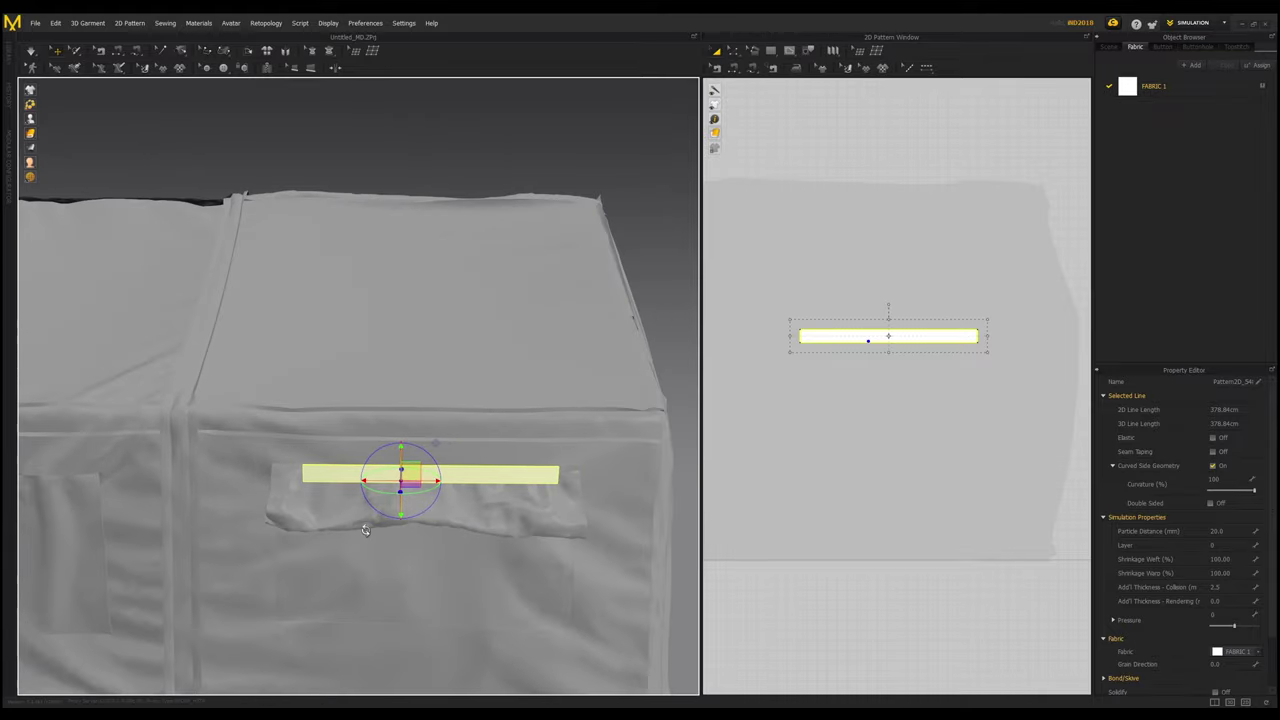
right_click_drag(366, 530, 402, 503)
left_click_drag(447, 486, 411, 485)
right_click_drag(408, 483, 350, 468)
middle_click_drag(350, 468, 328, 462)
Step: Extend both short ends of the strip to the window flap's width and lower its top edge to make it narrower
left_click(815, 337)
left_click(785, 190)
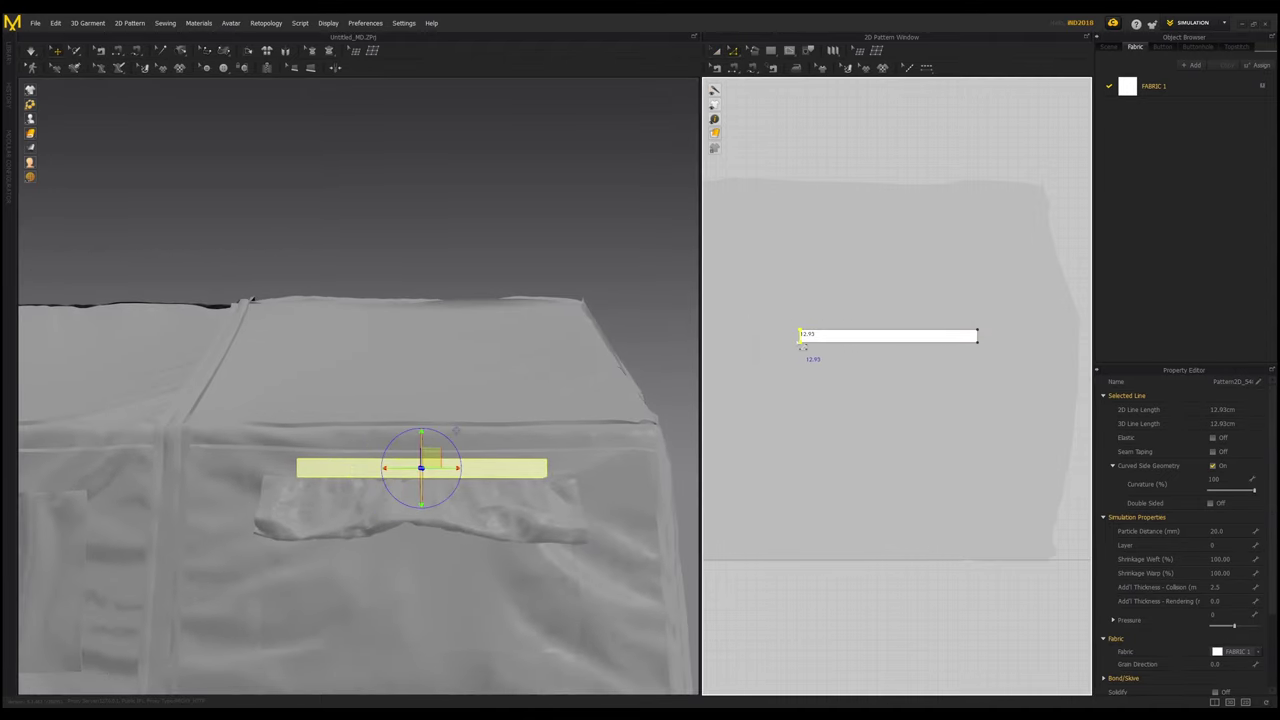
left_click_drag(800, 339, 774, 337)
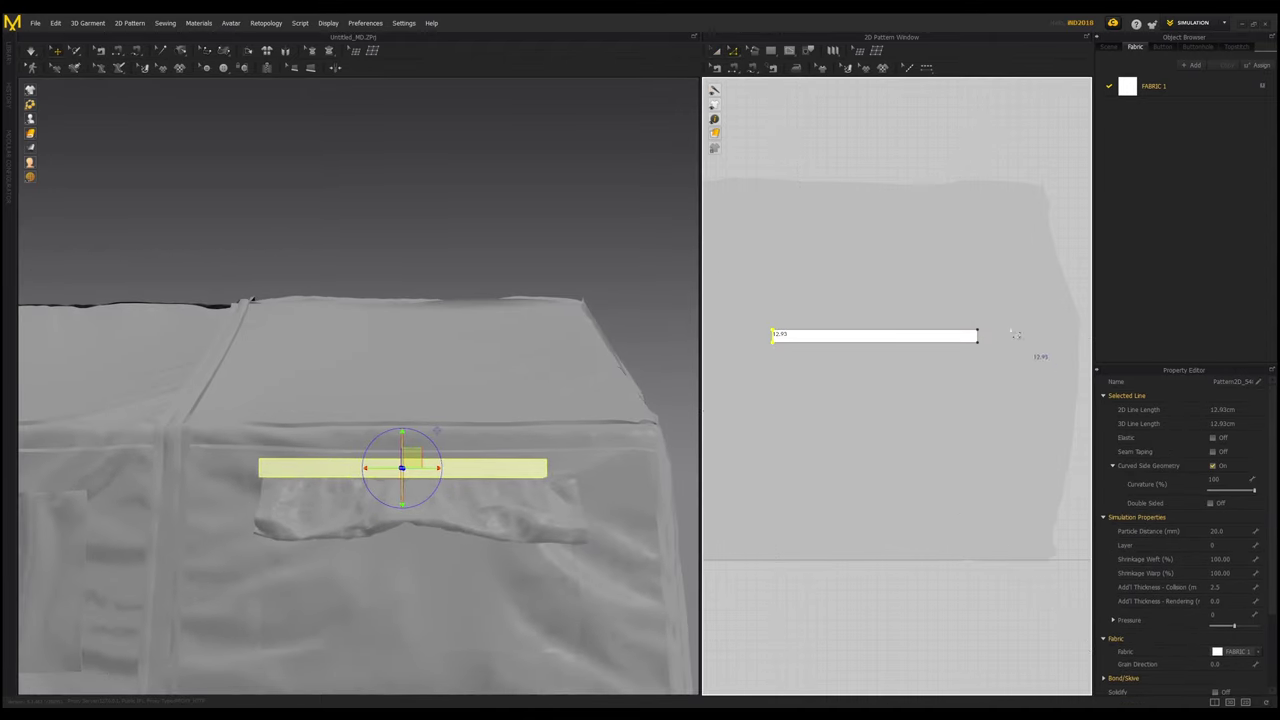
left_click_drag(978, 337, 766, 335)
key("ctrl+z")
left_click(1000, 336)
left_click_drag(772, 329, 800, 333)
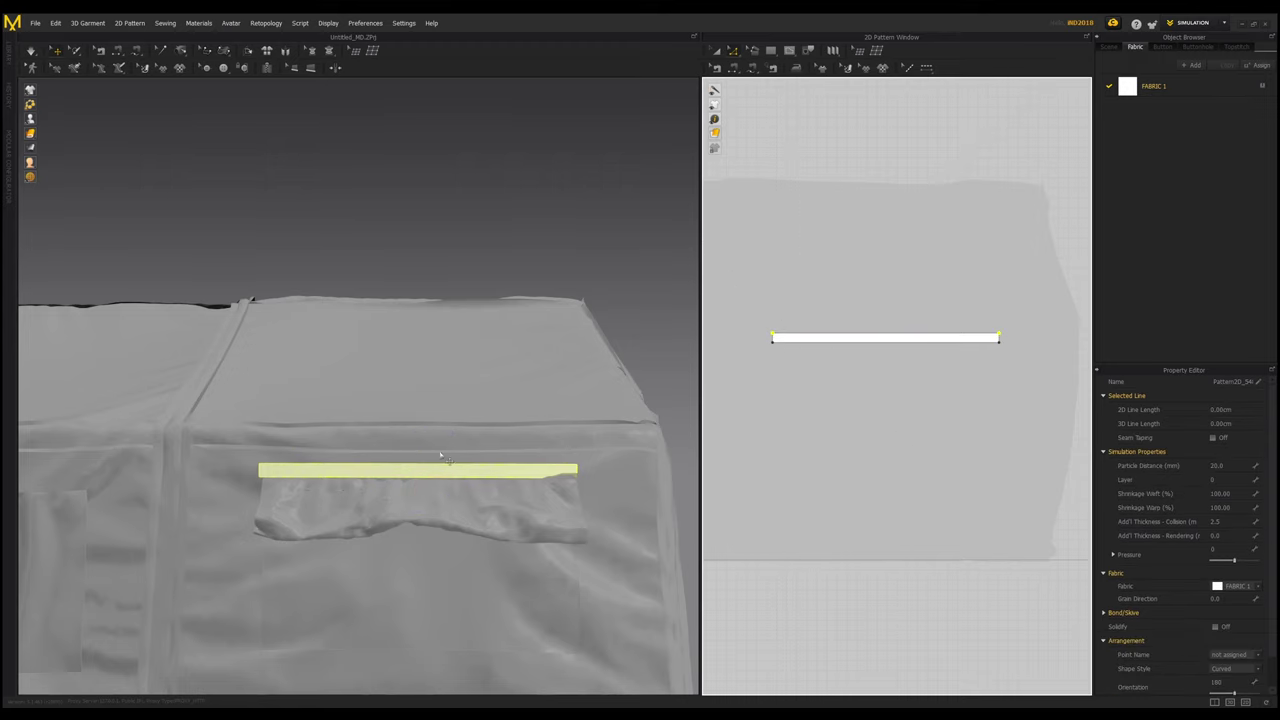
Step: Rotate the strip slightly in 3D so it runs parallel to the tent wall along the flap
right_click_drag(440, 454, 415, 530)
left_click(410, 535)
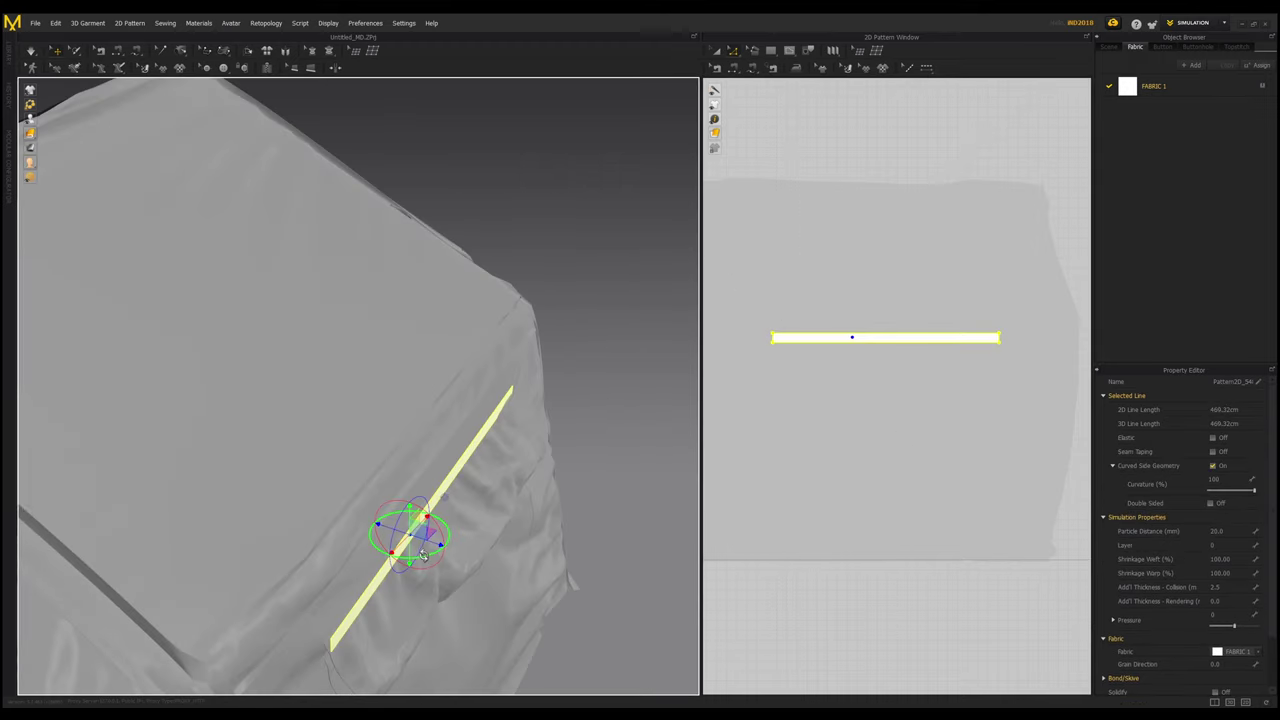
left_click_drag(422, 555, 416, 557)
right_click_drag(420, 553, 300, 420)
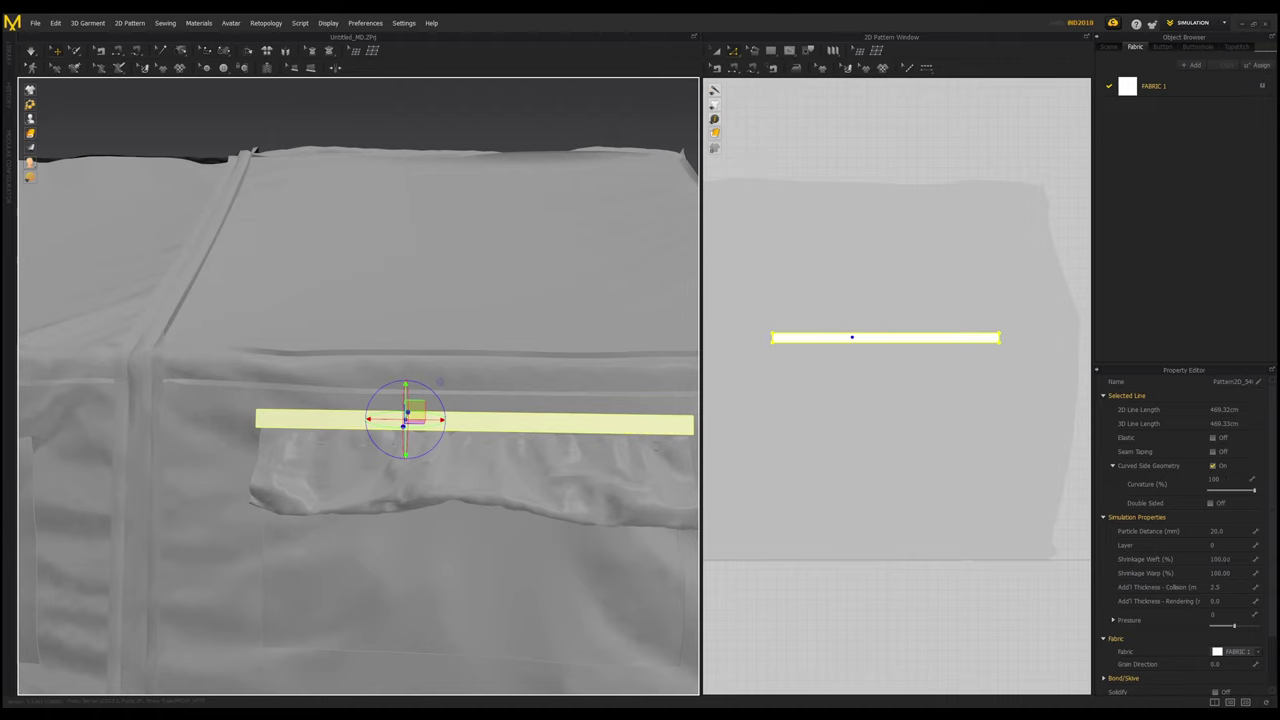
Step: Set the strip's Shrinkage Weft to 80%
left_click(1240, 559)
key("Return")
right_click_drag(429, 506, 346, 519)
key("shift+c")
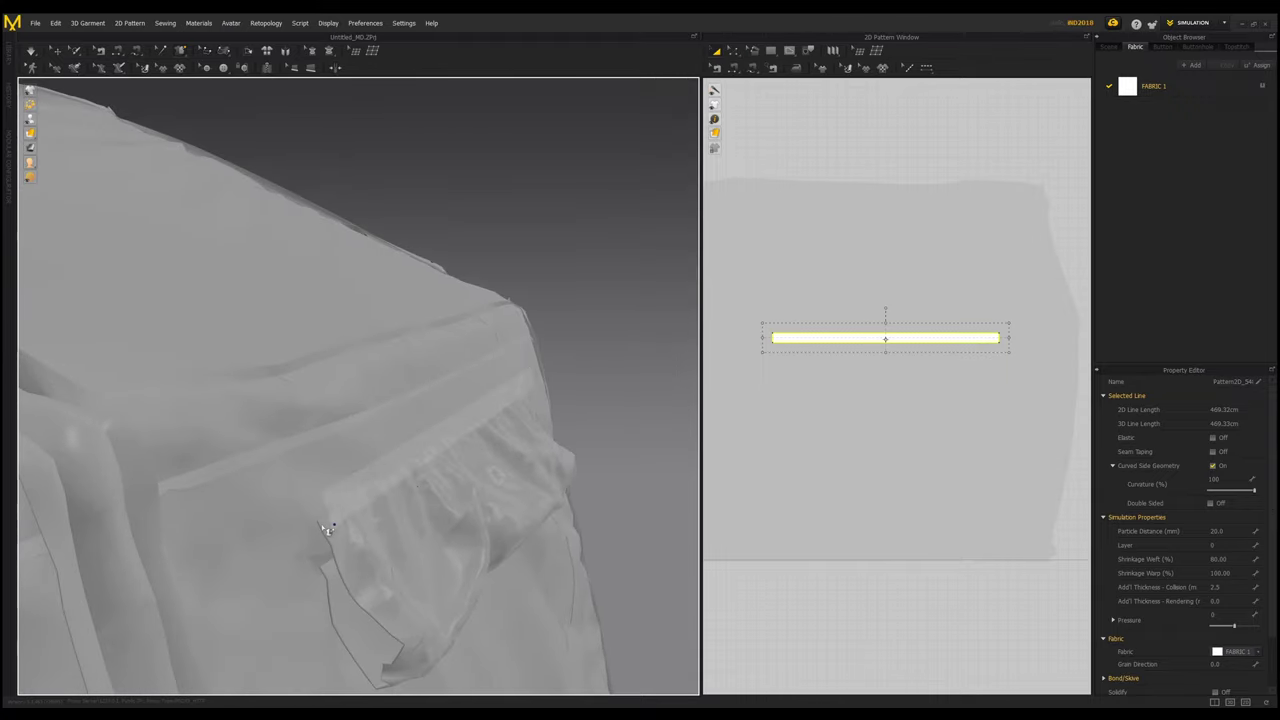
Step: Tack the two corners at the strip's left end onto the tent mesh beside the flap
left_click(320, 523)
left_click(327, 492)
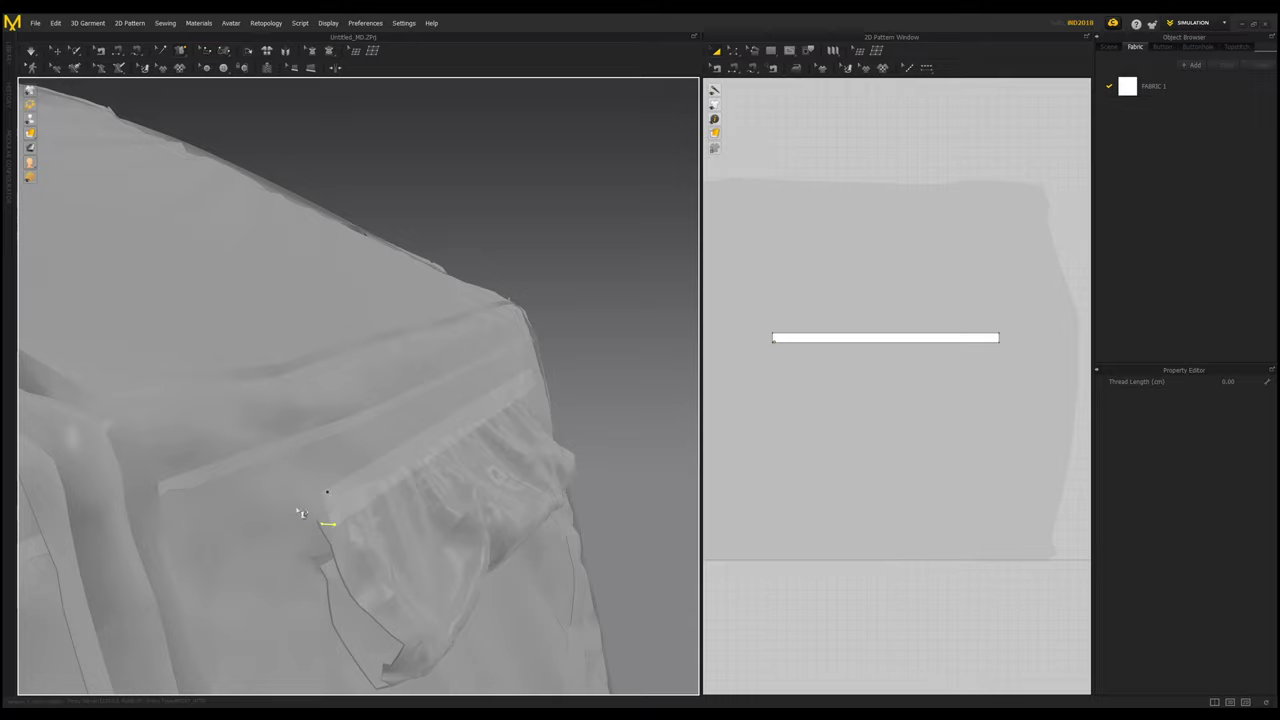
left_click(306, 511)
Step: Tack the two corners at the strip's opposite short end onto the tent mesh beside the flap
right_click_drag(418, 514, 205, 489)
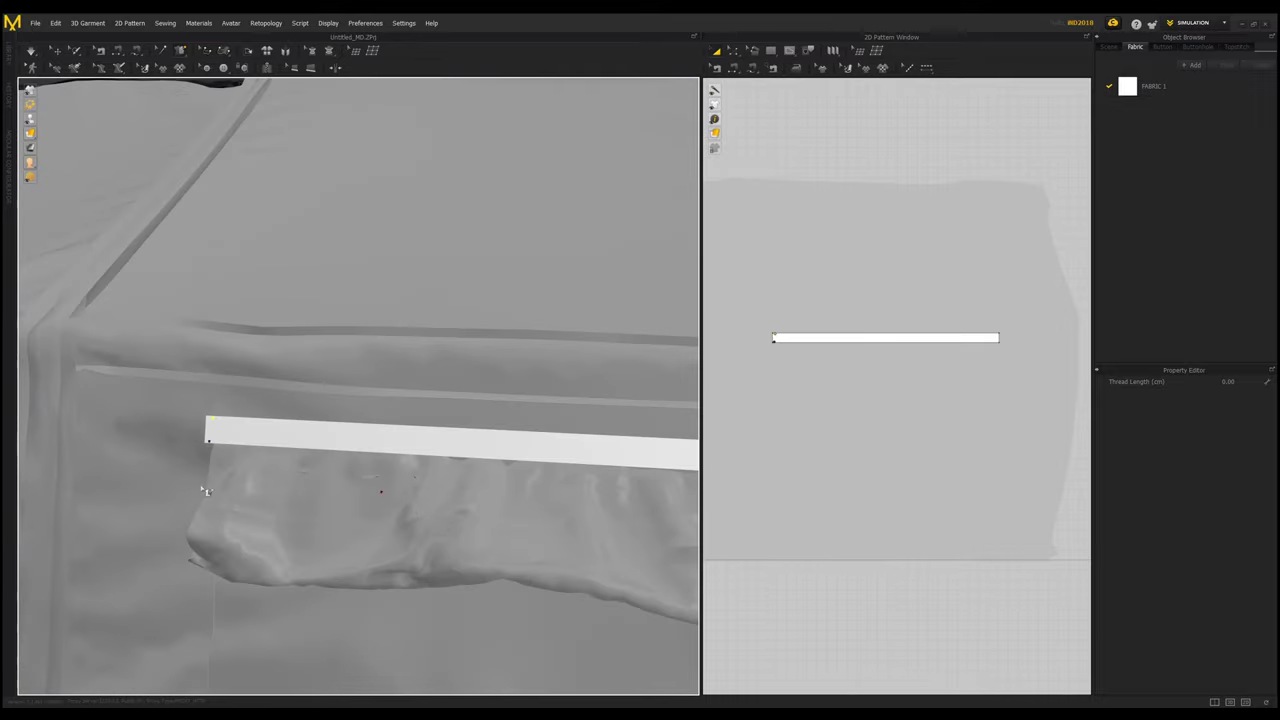
middle_click_drag(522, 505, 295, 482)
right_click_drag(527, 510, 260, 465)
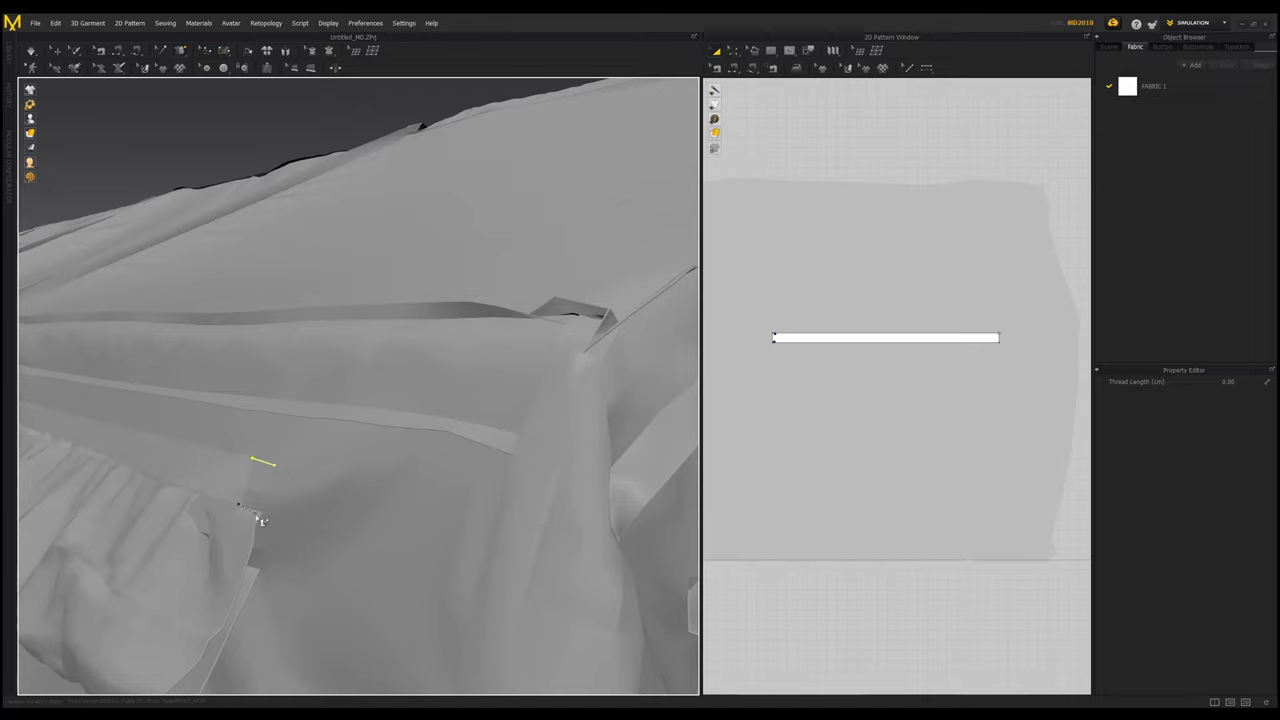
left_click(258, 518)
right_click_drag(238, 484, 178, 505)
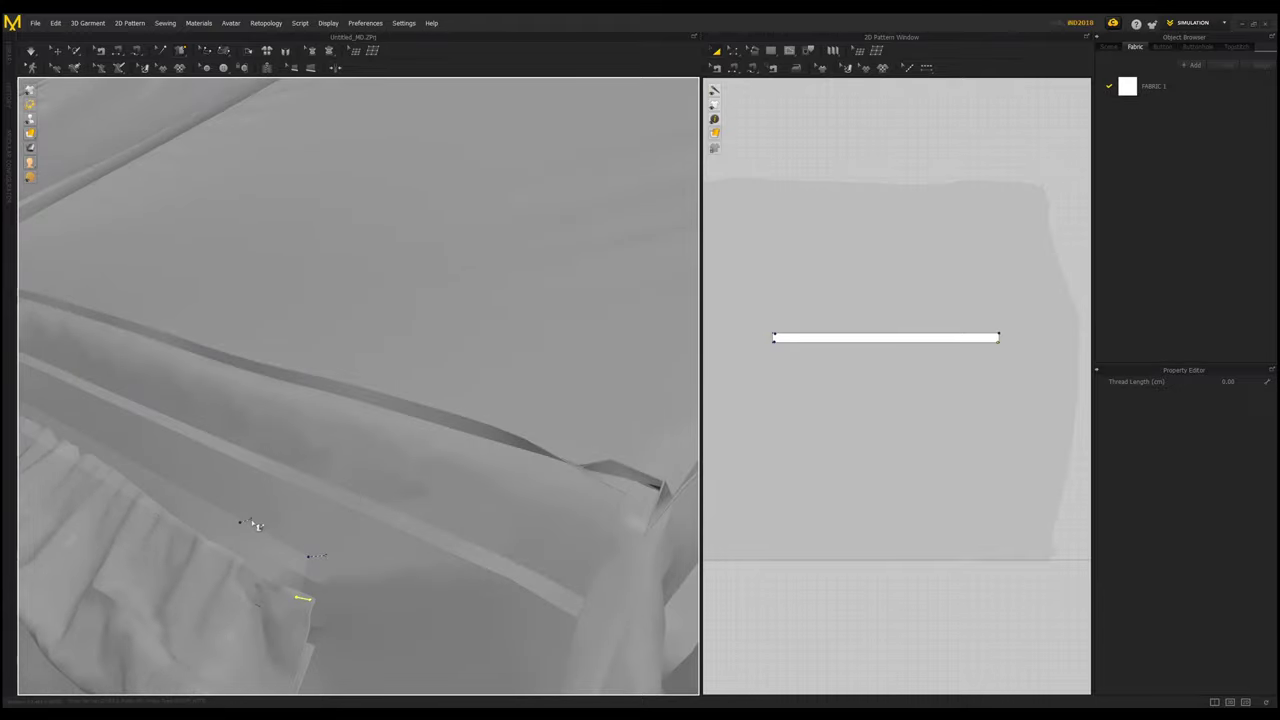
Step: Tack two points on the strip's upper edge, one near each end, onto the tent mesh and run the simulation
right_click_drag(167, 486, 342, 409)
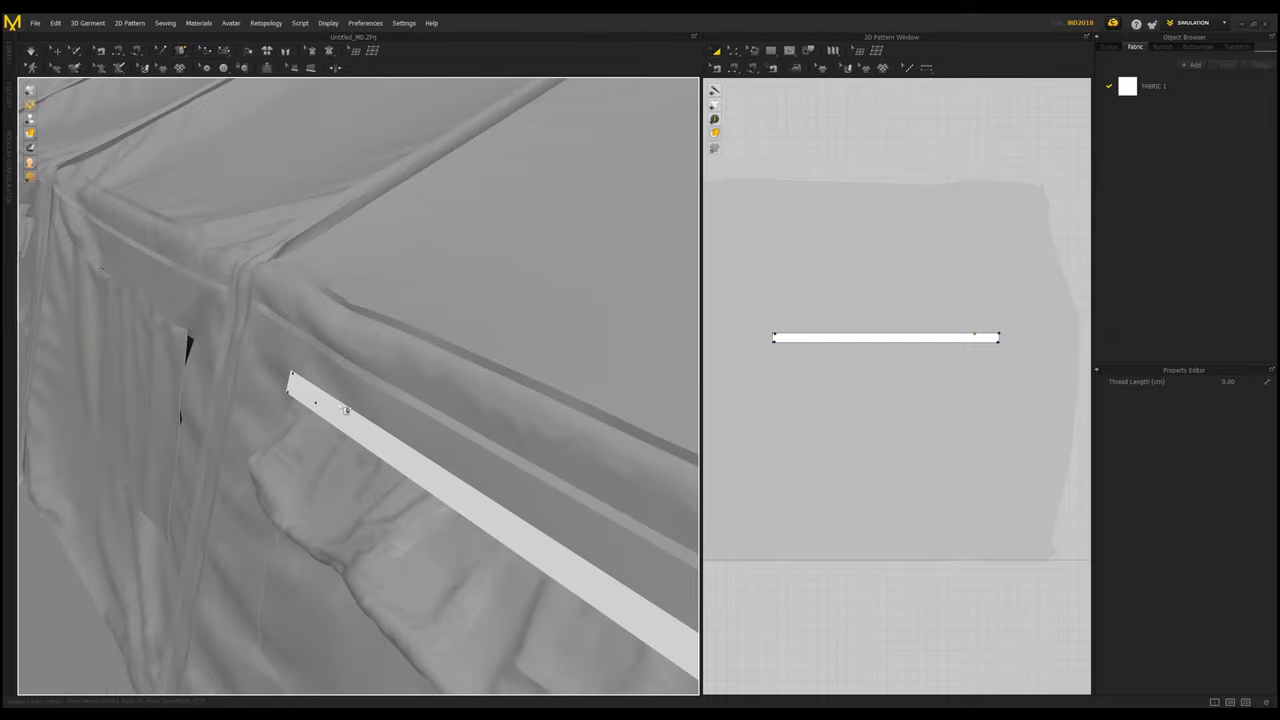
left_click(342, 406)
right_click_drag(400, 457, 573, 423)
key("space")
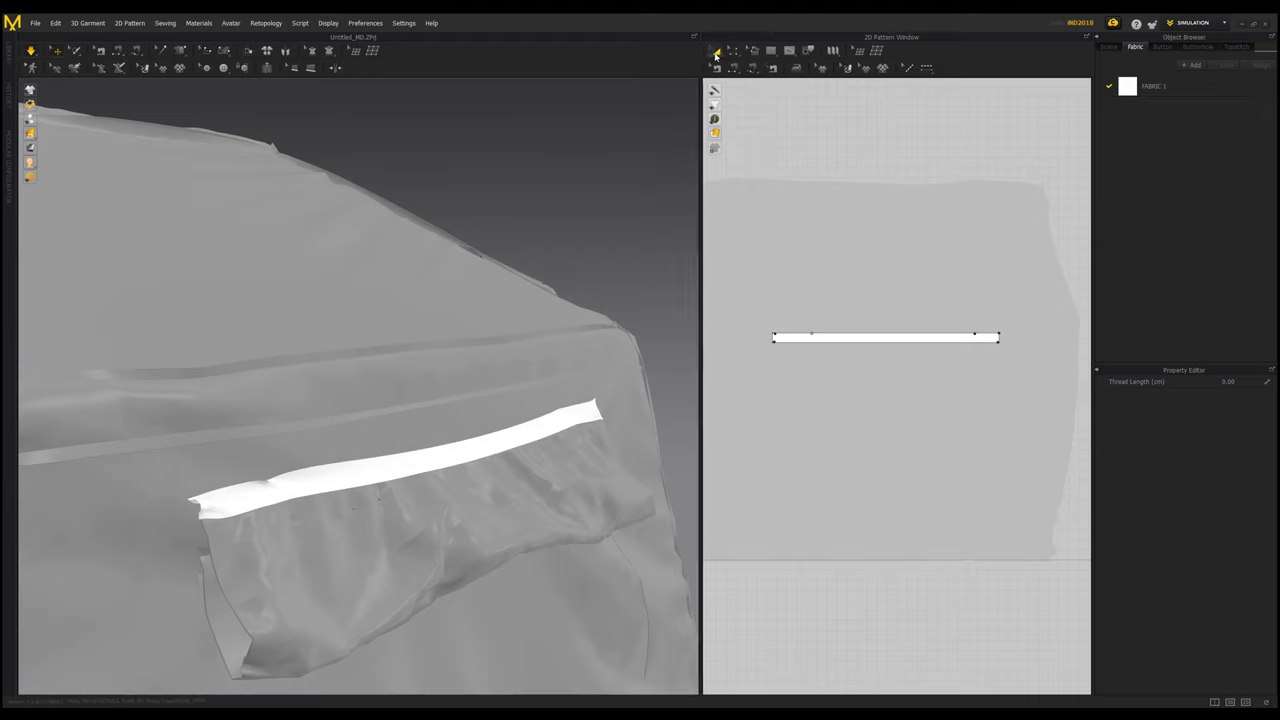
Step: Try 80% Shrinkage Warp on the strip, and reset both Shrinkage Weft and Shrinkage Warp to 100%
left_click(470, 459)
type("80")
key("Return")
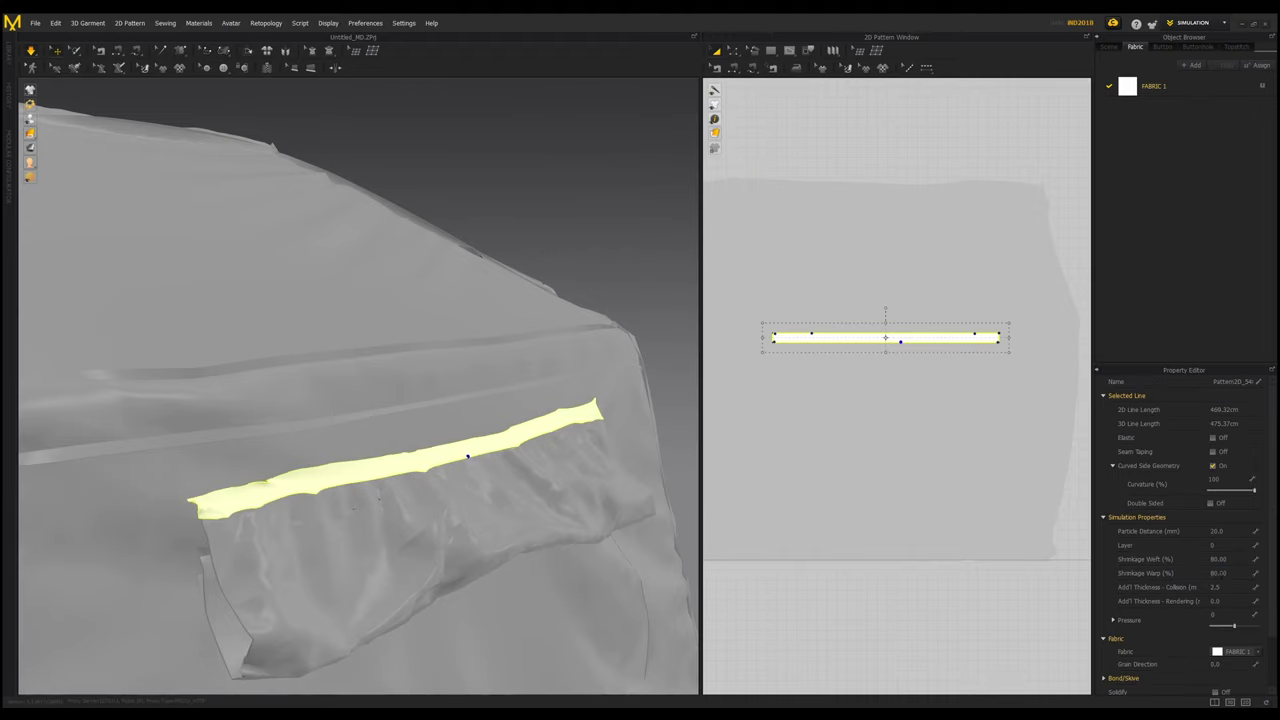
key("Return")
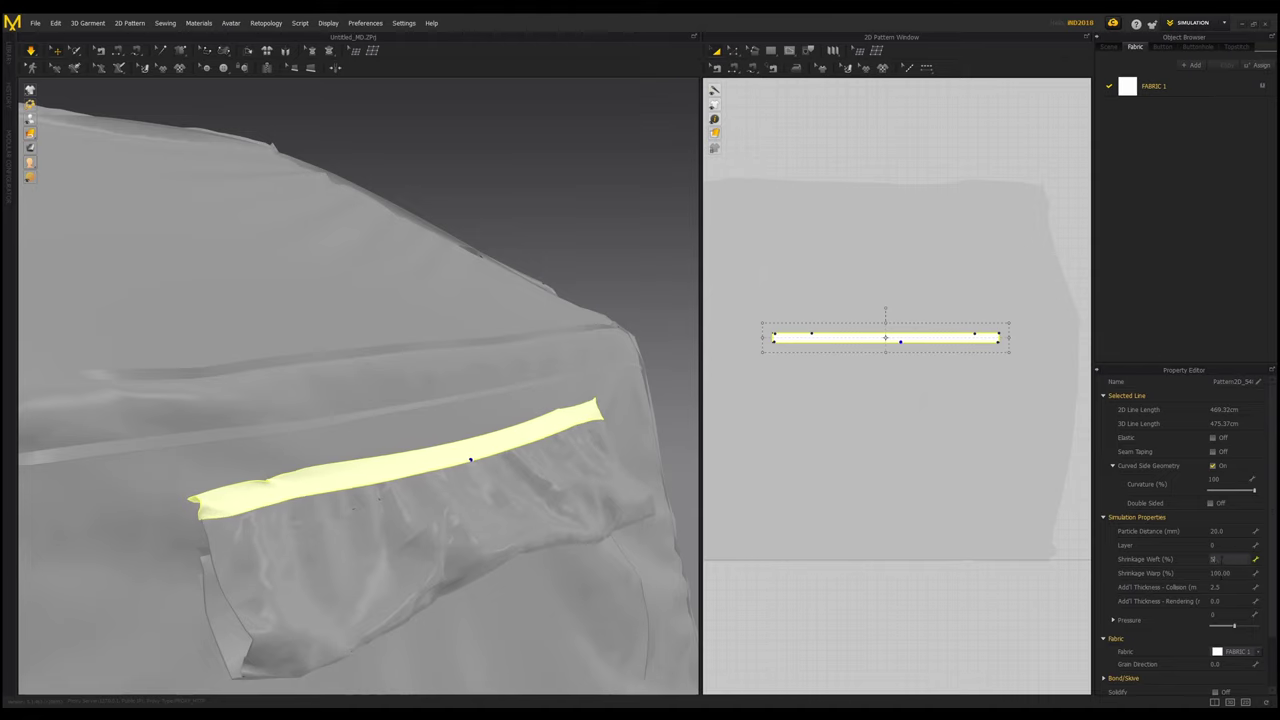
double_click(1221, 559)
type("100")
key("Return")
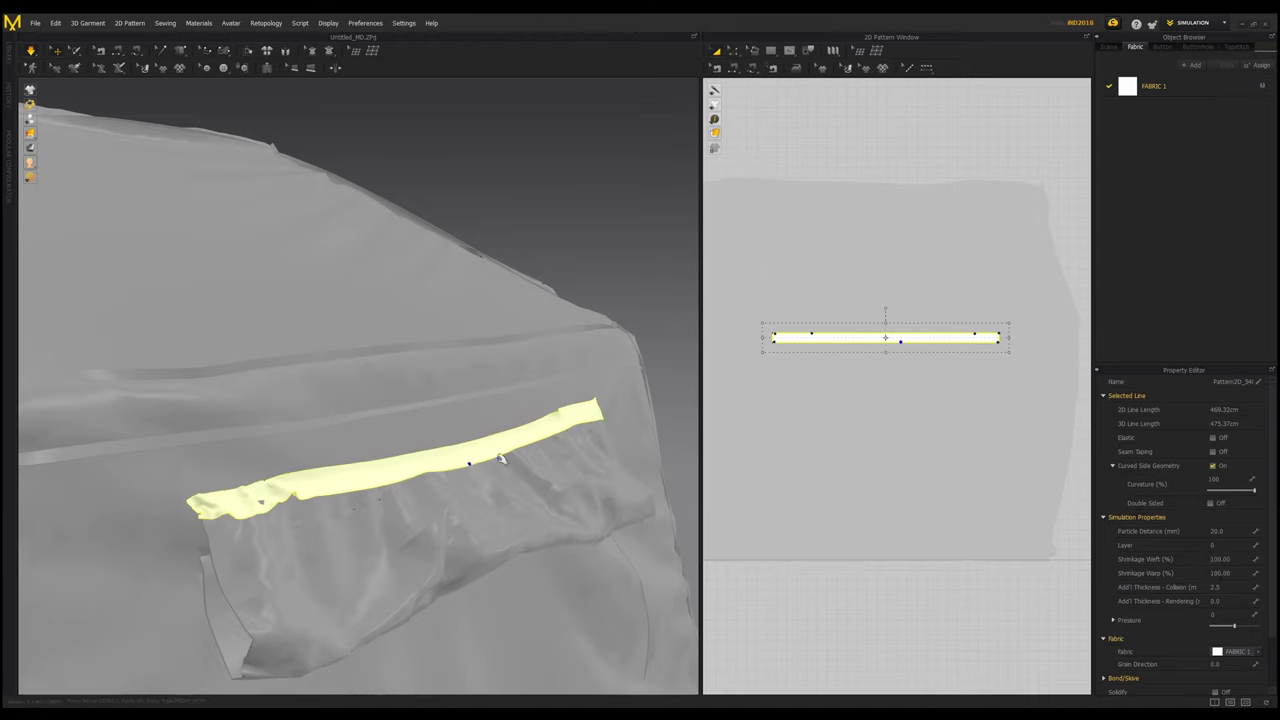
Step: Set the strip's additional collision thickness to 2.0 mm and give it a slight negative pressure
right_click(478, 476)
left_click(464, 458)
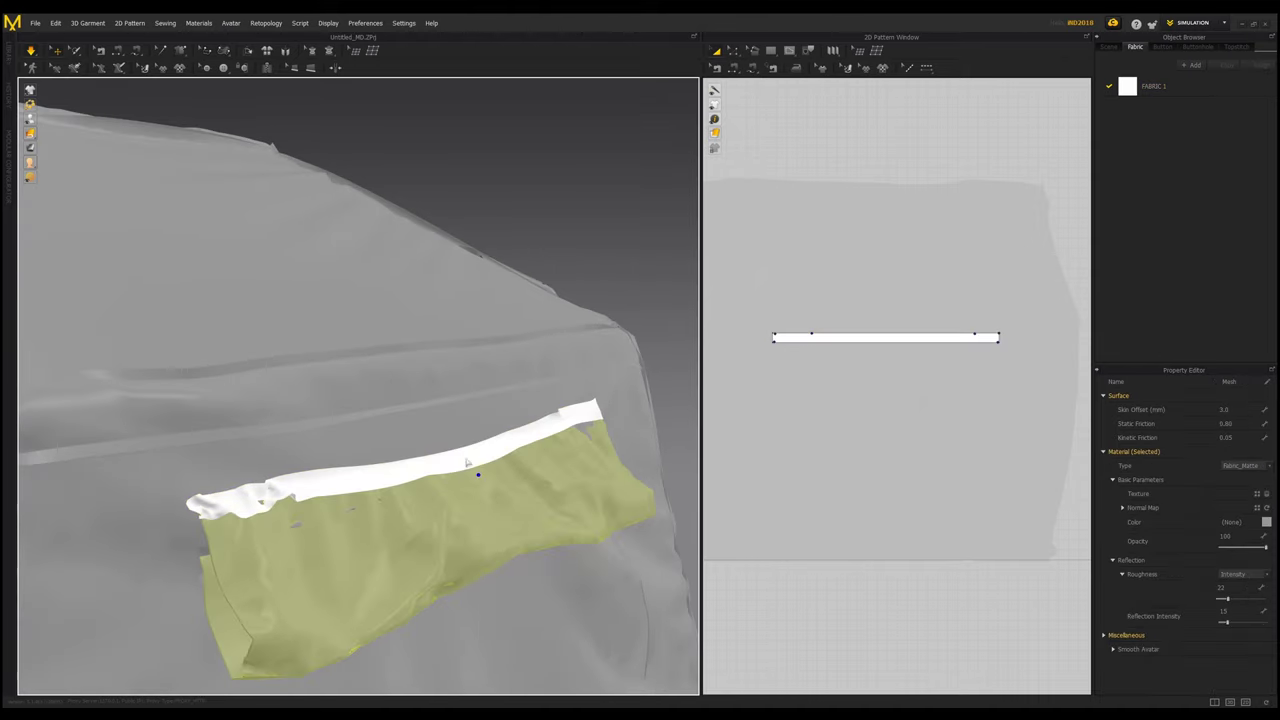
left_click(463, 457)
left_click(1225, 587)
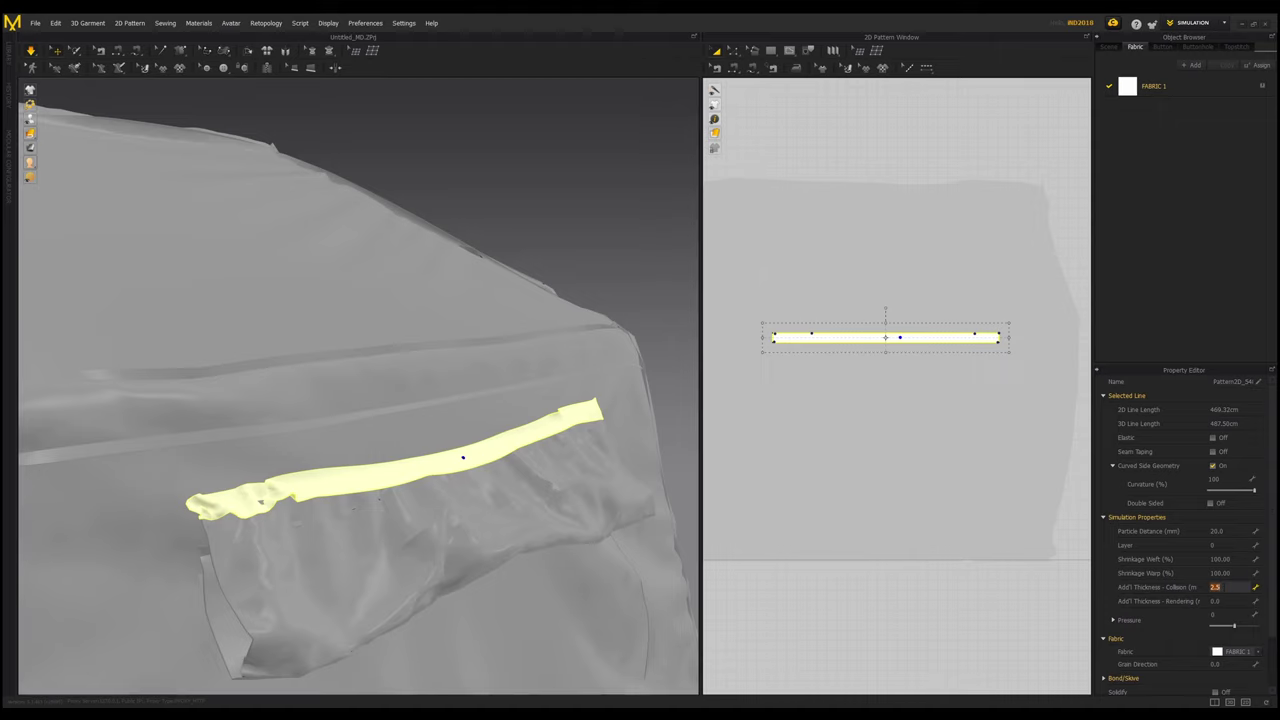
left_click(1234, 627)
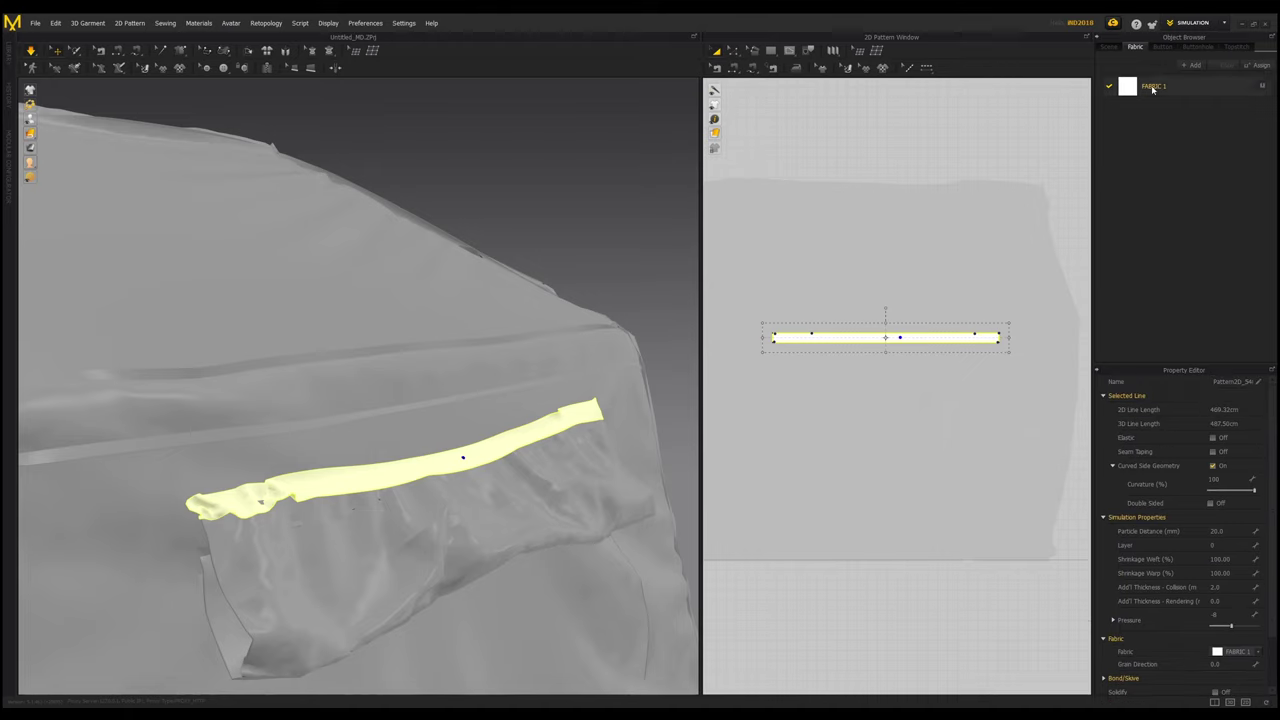
Step: Change the material type of FABRIC 1 to Leather
left_click(1190, 87)
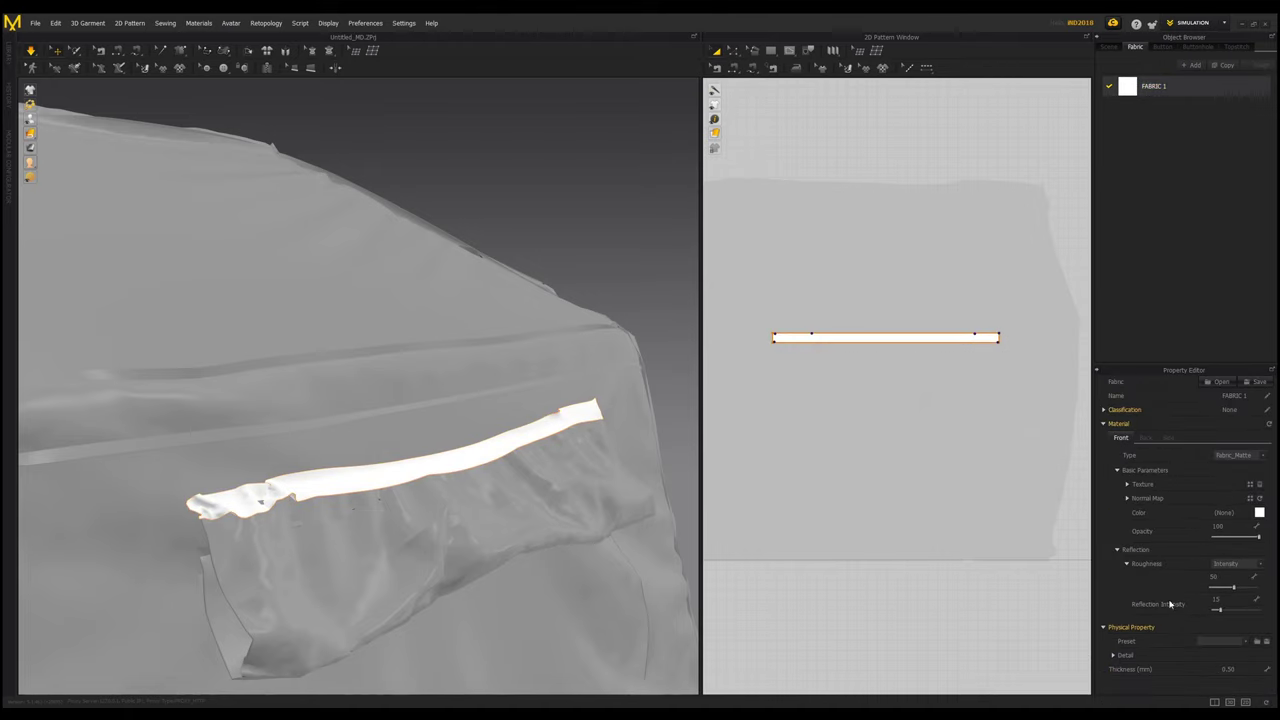
left_click(1240, 456)
left_click(1247, 504)
left_click(1110, 47)
left_click(1135, 47)
Step: Try the Elastic option on the strip, turn it off again, and set Shrinkage Weft to 80%
left_click(490, 459)
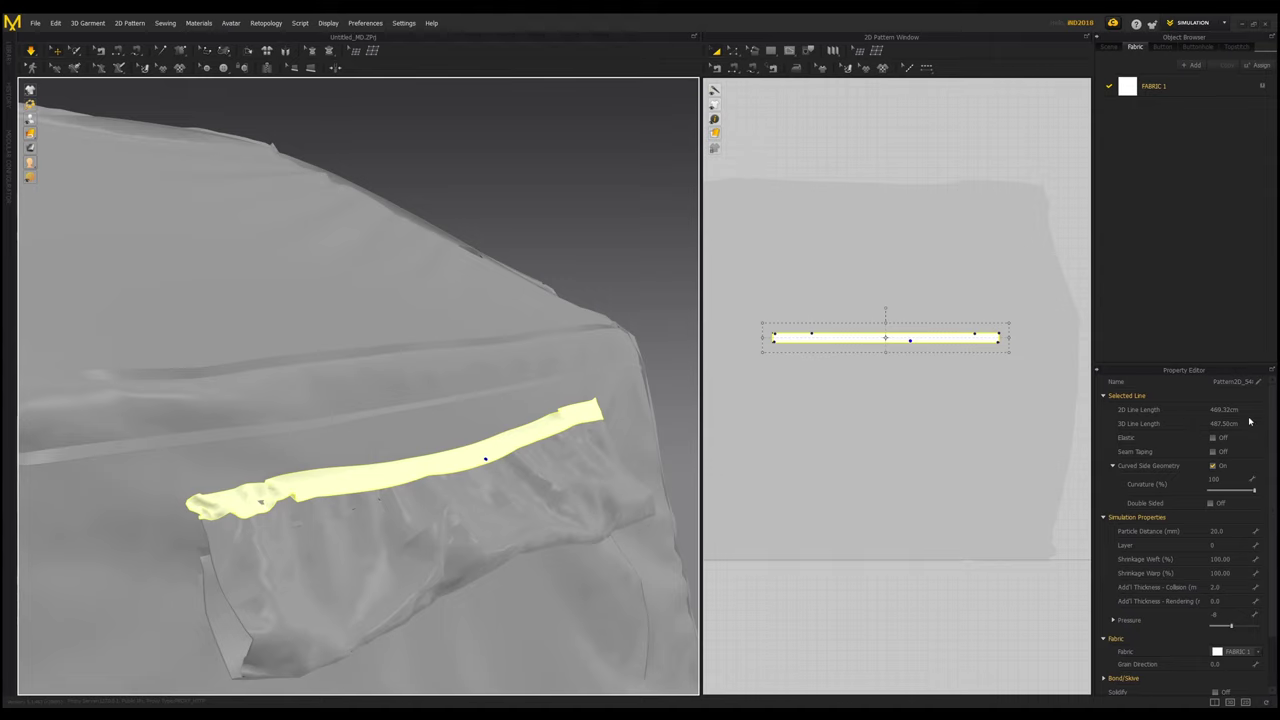
left_click(1213, 439)
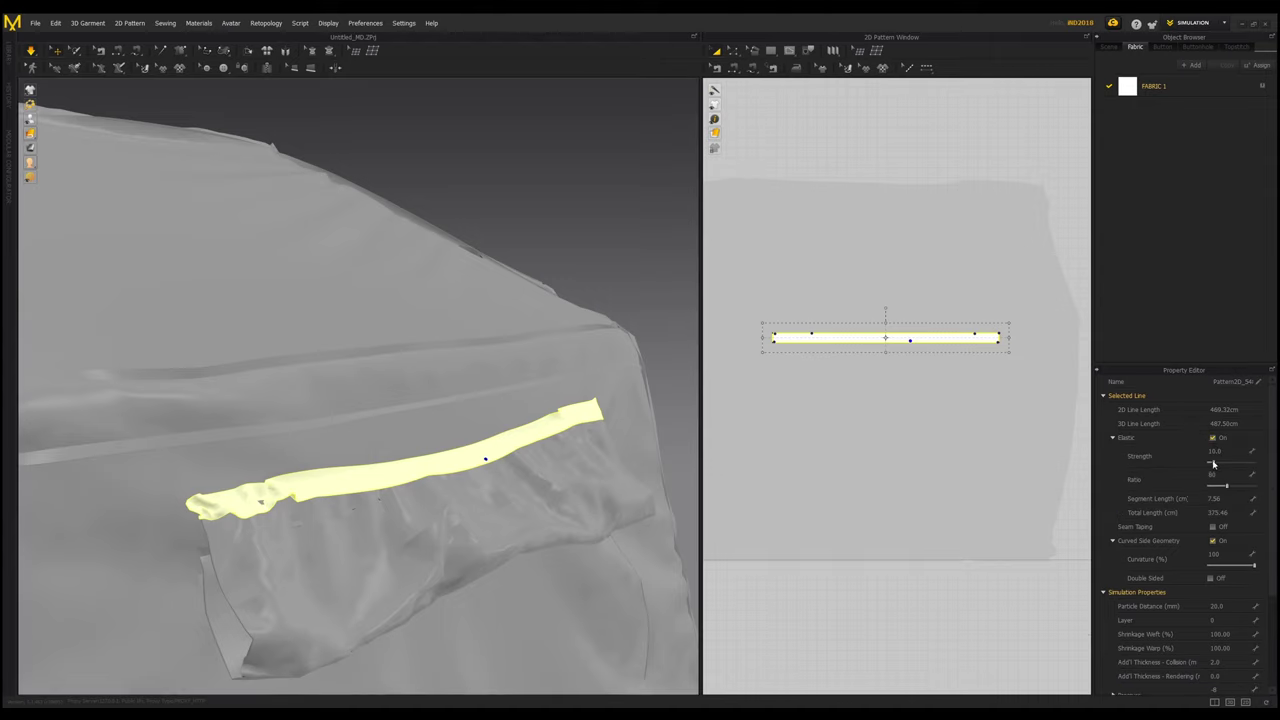
left_click(1213, 439)
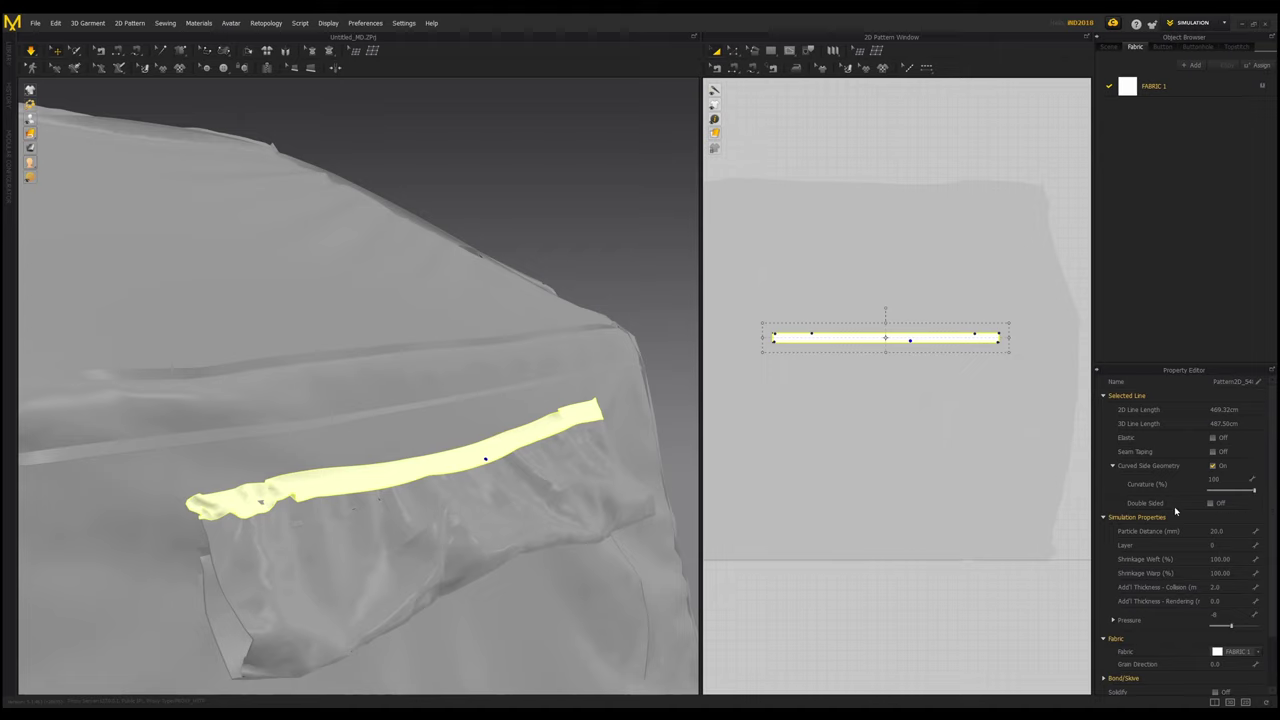
left_click(1220, 559)
type("95")
key("Return")
scroll(1184, 530, "down", 2)
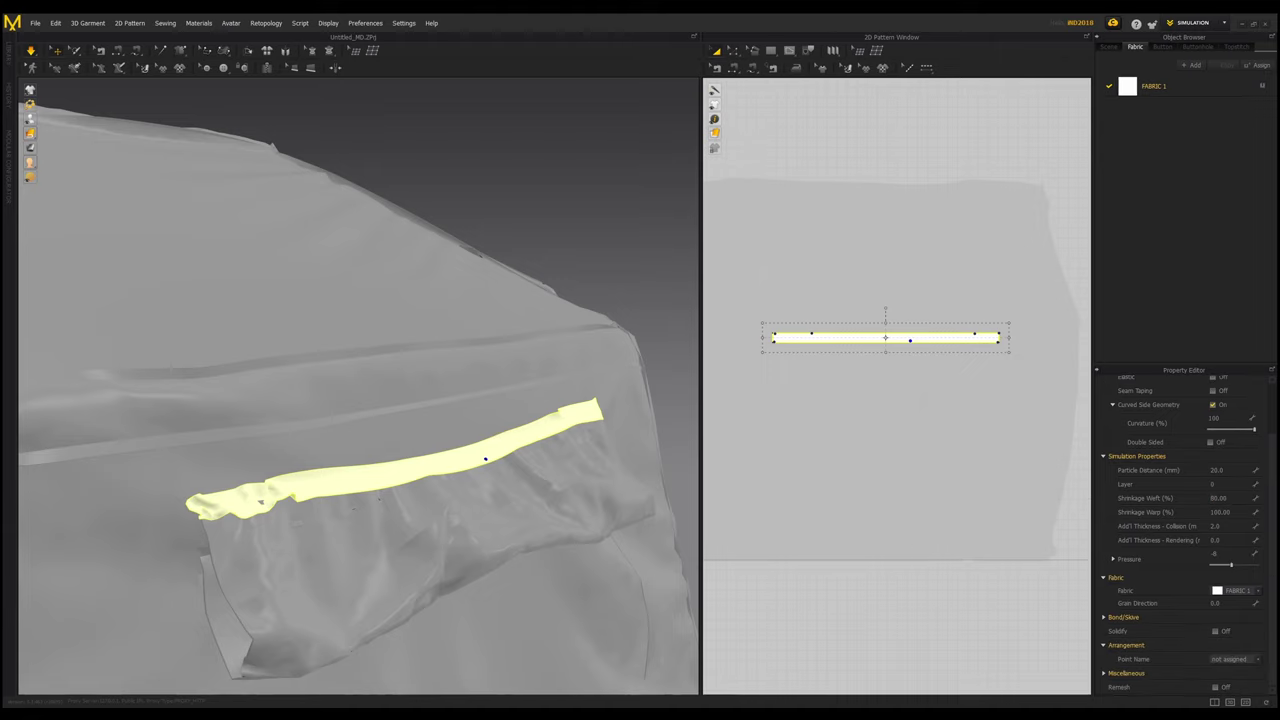
scroll(1184, 530, "up", 2)
Step: Assign the Linen physical property preset to FABRIC 1
right_click_drag(447, 459, 363, 414)
scroll(428, 464, "down", 5)
left_click(434, 440)
scroll(380, 447, "down", 5)
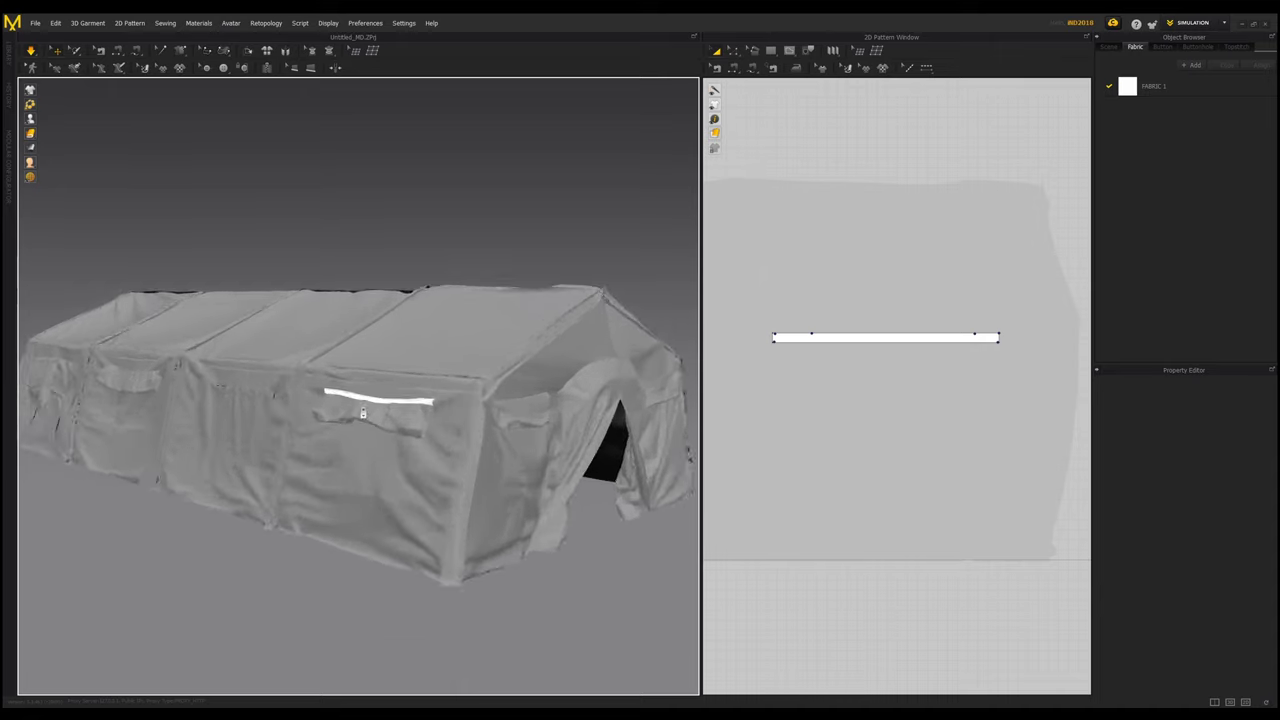
scroll(361, 415, "up", 6)
left_click(337, 418)
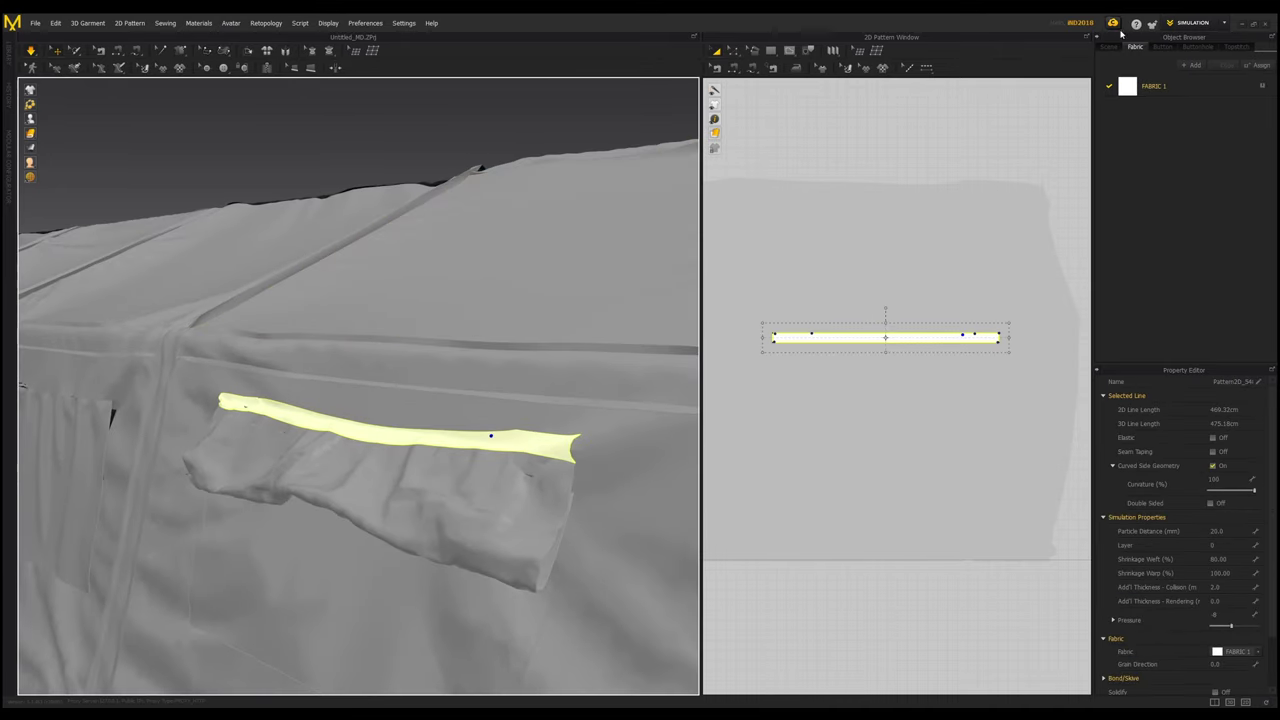
left_click(1150, 86)
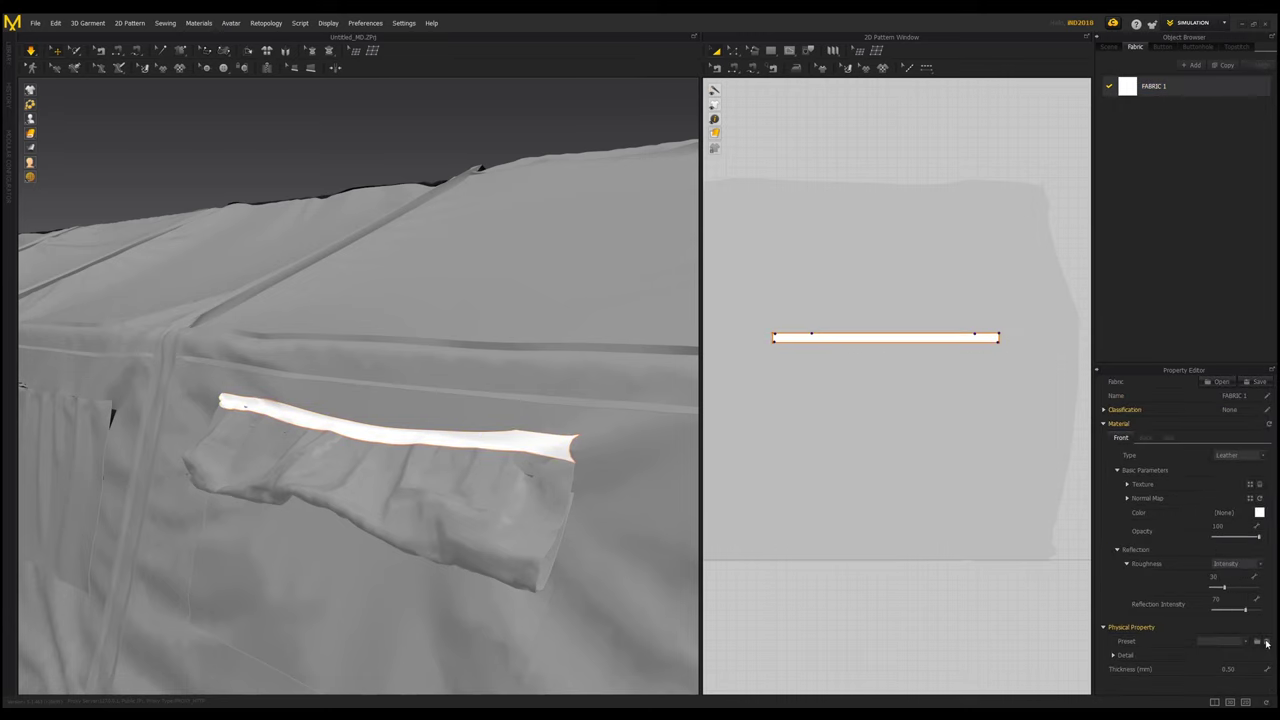
left_click(1267, 643)
left_click(1243, 469)
left_click(1247, 643)
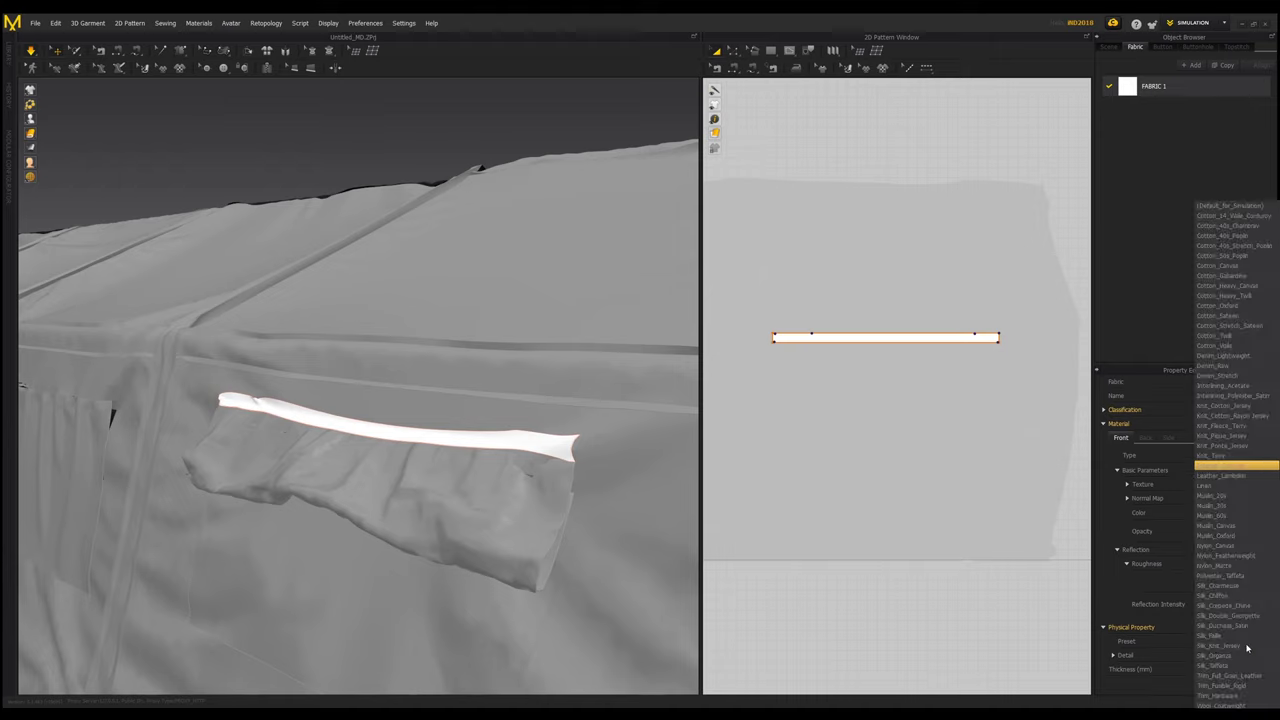
left_click(1248, 488)
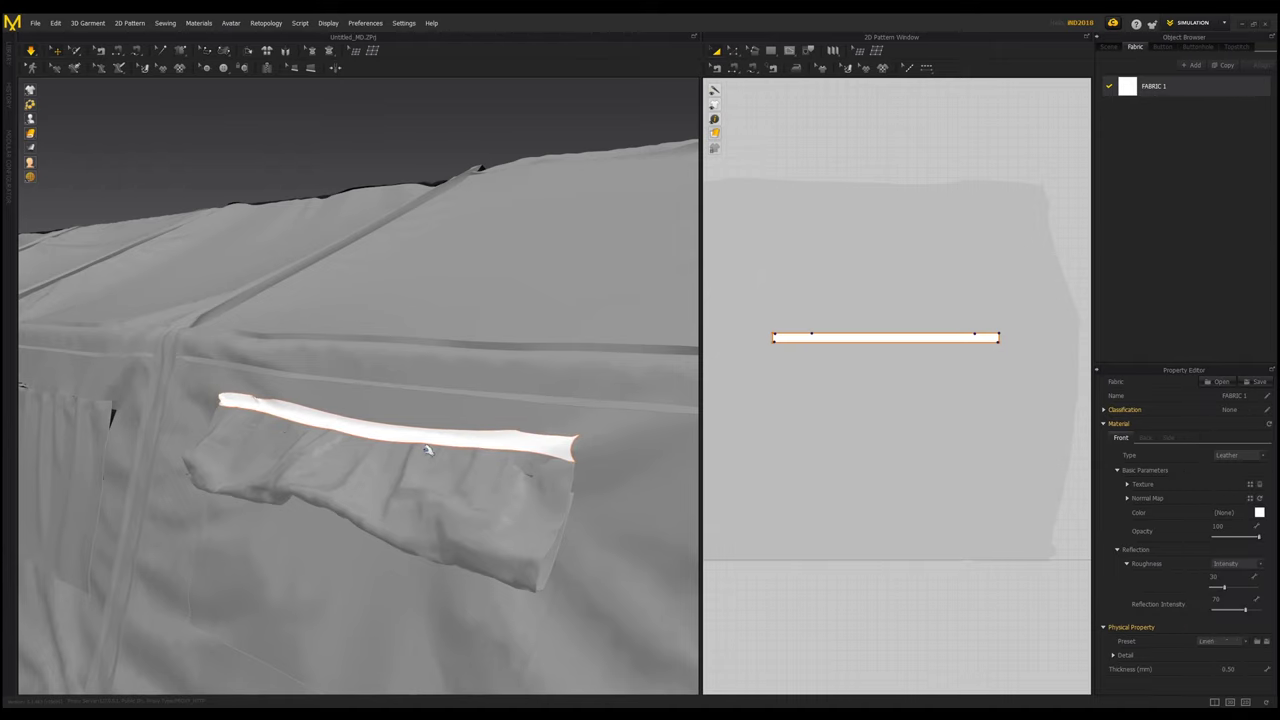
Step: Lower the fabric's Stretch-Weft to 29 and Stretch-Warp to 30, and adjust its Friction in the detailed physical properties
right_click_drag(427, 450, 502, 470)
left_click(1114, 656)
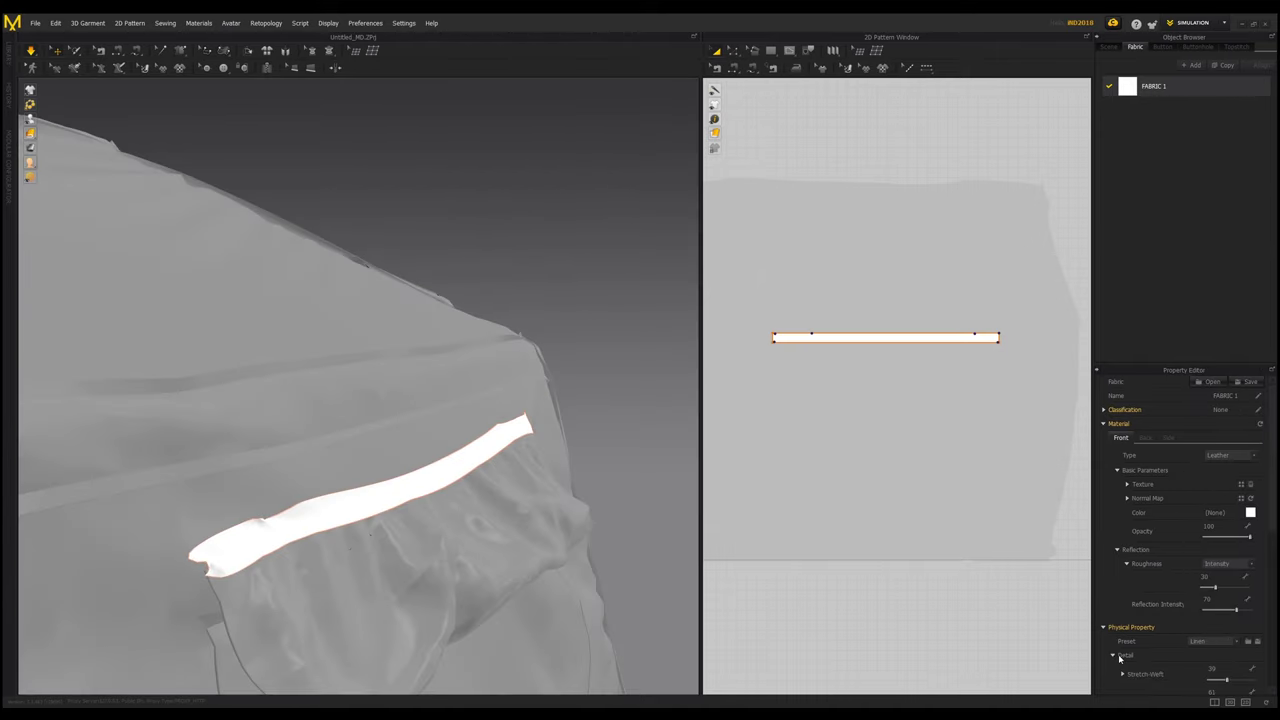
scroll(1213, 597, "down", 8)
scroll(1230, 572, "up", 3)
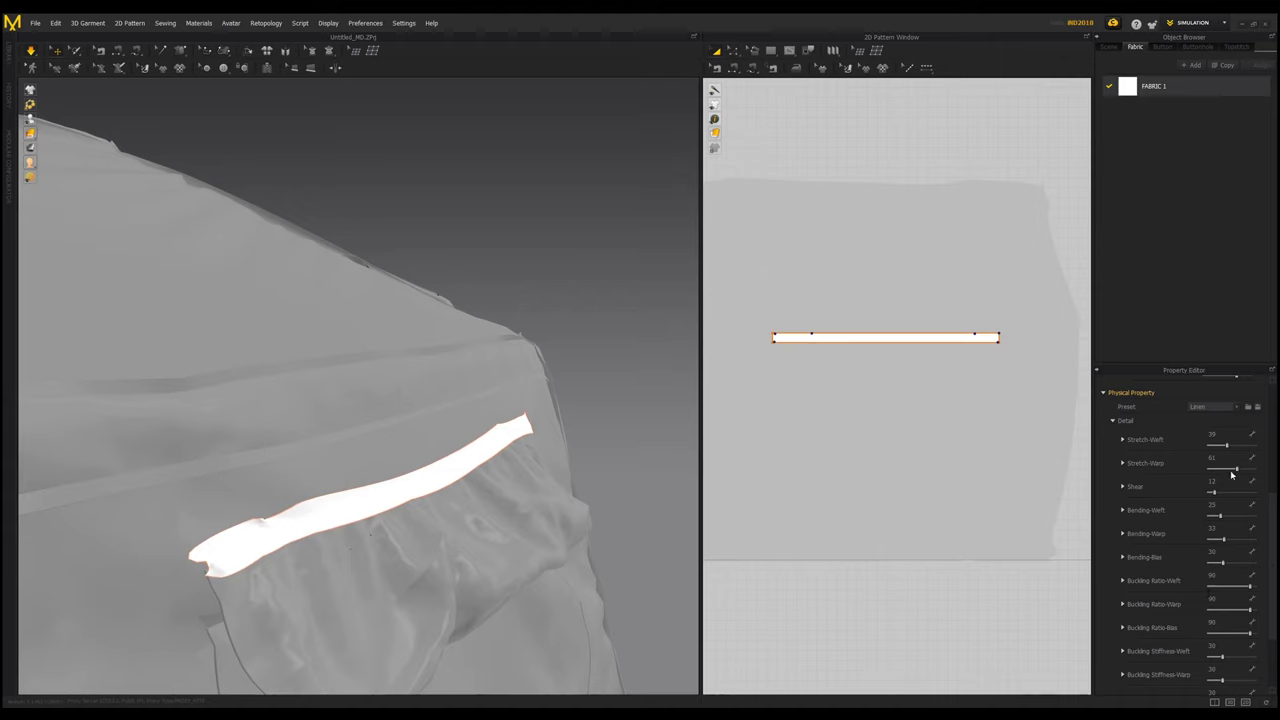
left_click_drag(1223, 474, 1223, 447)
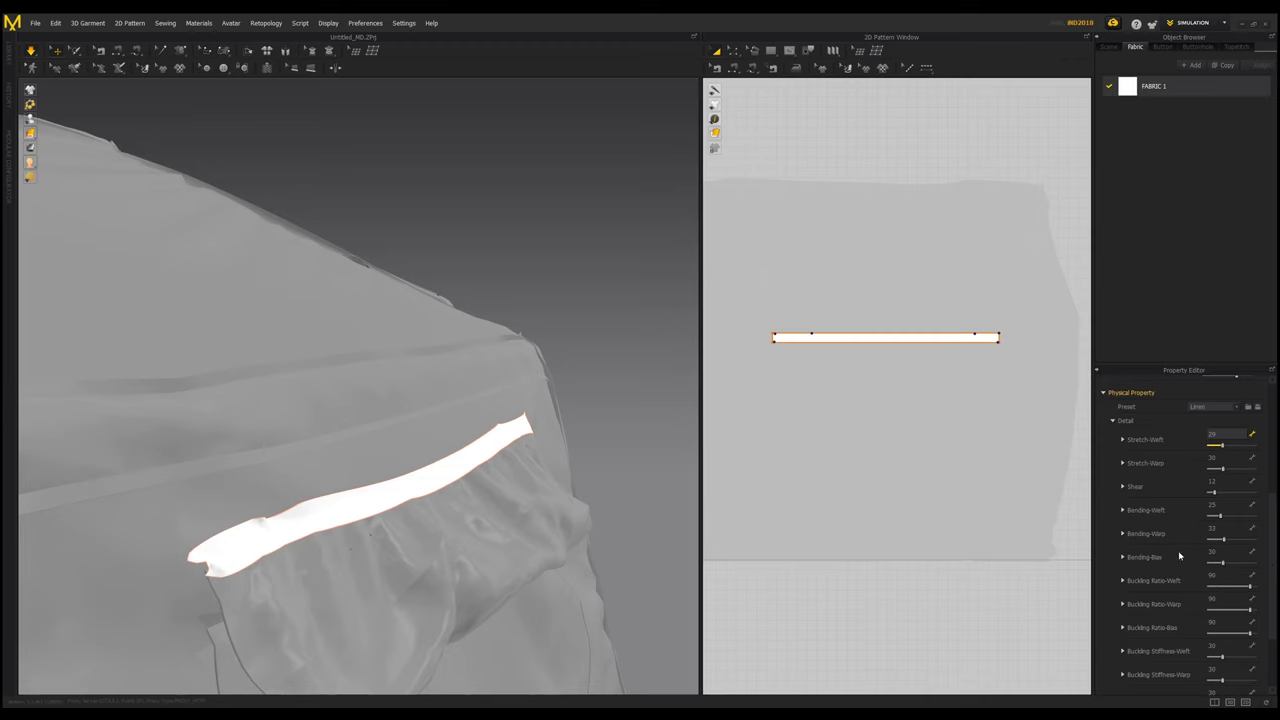
scroll(1179, 556, "down", 3)
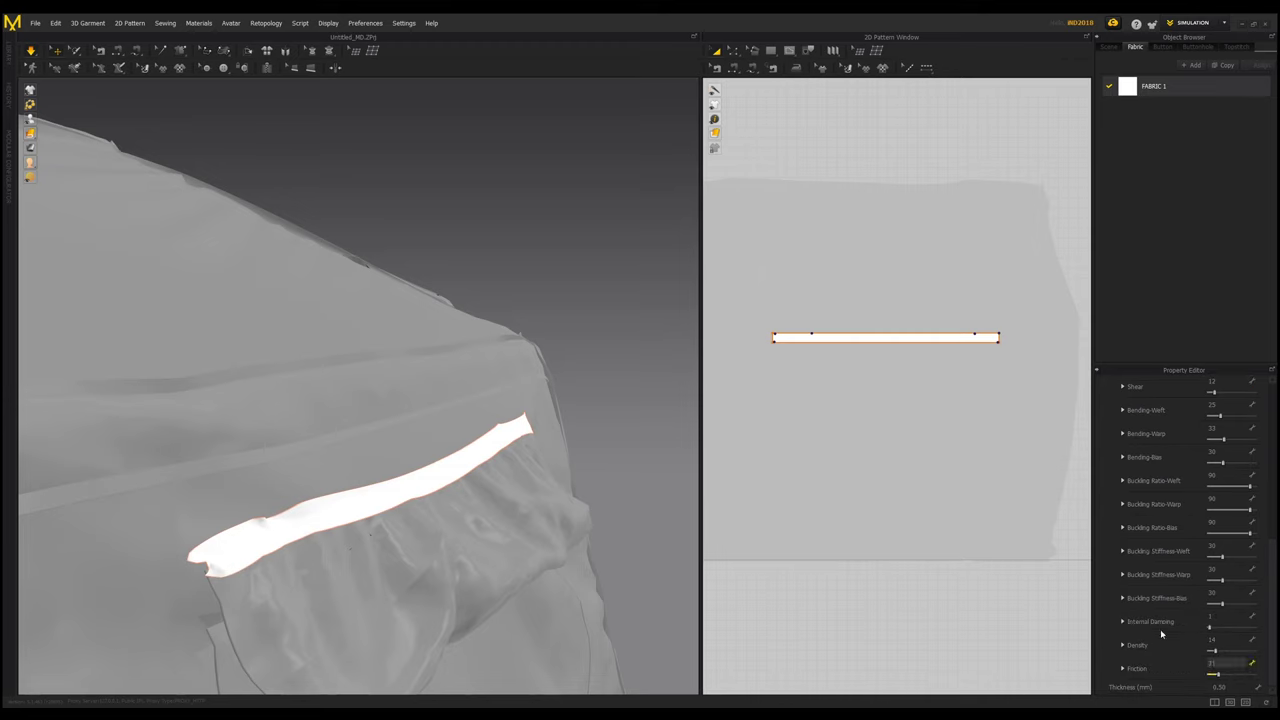
scroll(1180, 600, "up", 5)
left_click(1112, 657)
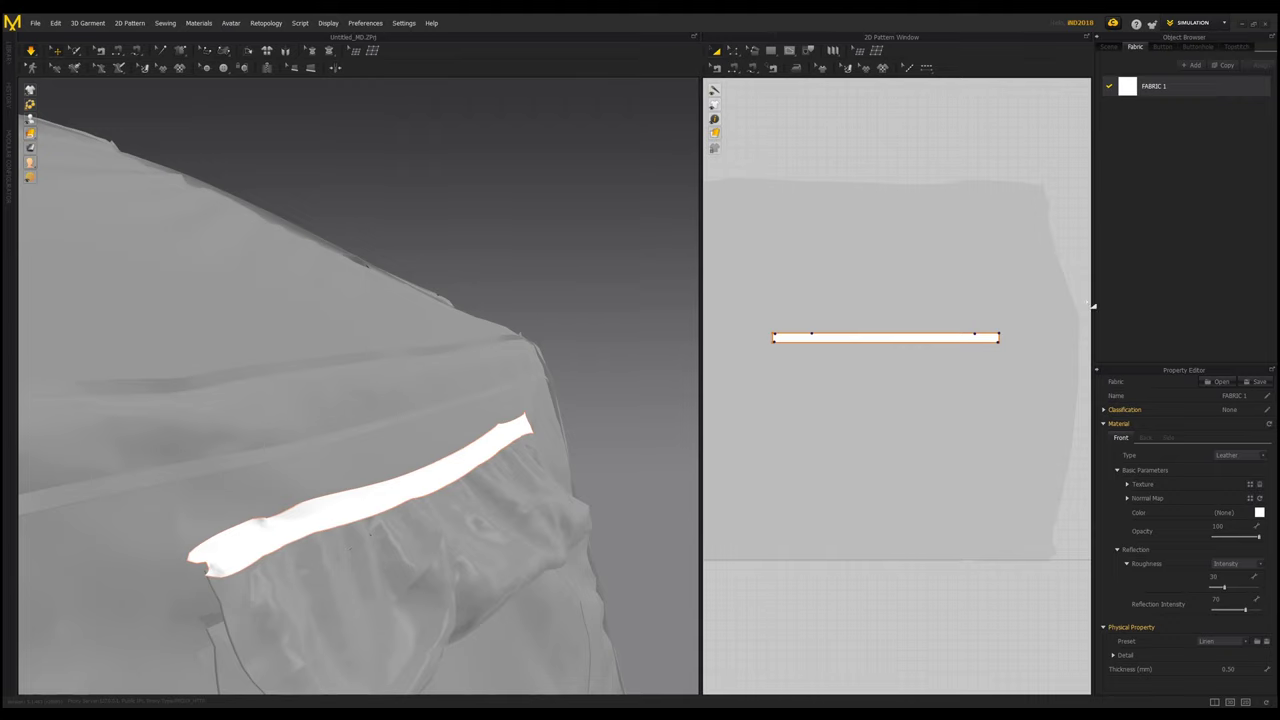
Step: Set the strip's Particle Distance to 15 mm
left_click(441, 472)
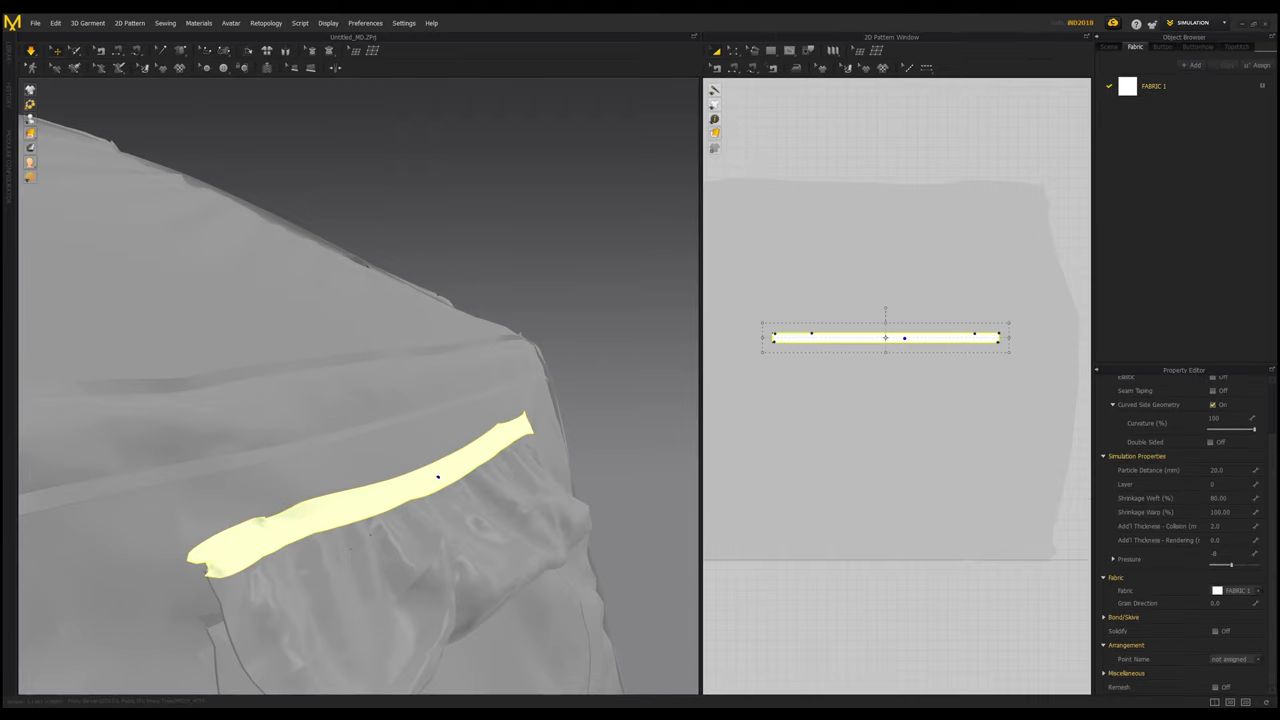
mouse_move(445, 457)
right_mouse_down()
mouse_move(337, 456)
mouse_move(450, 435)
right_mouse_up()
left_click(1218, 470)
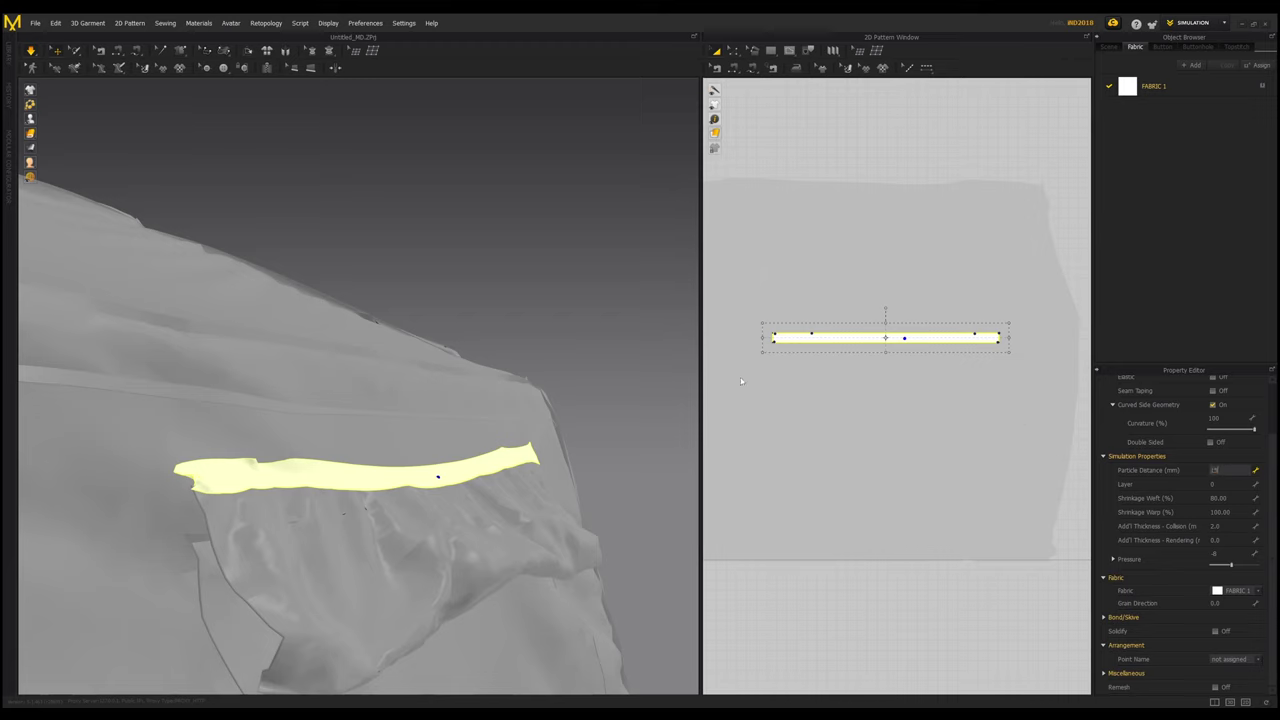
type("15")
key("Return")
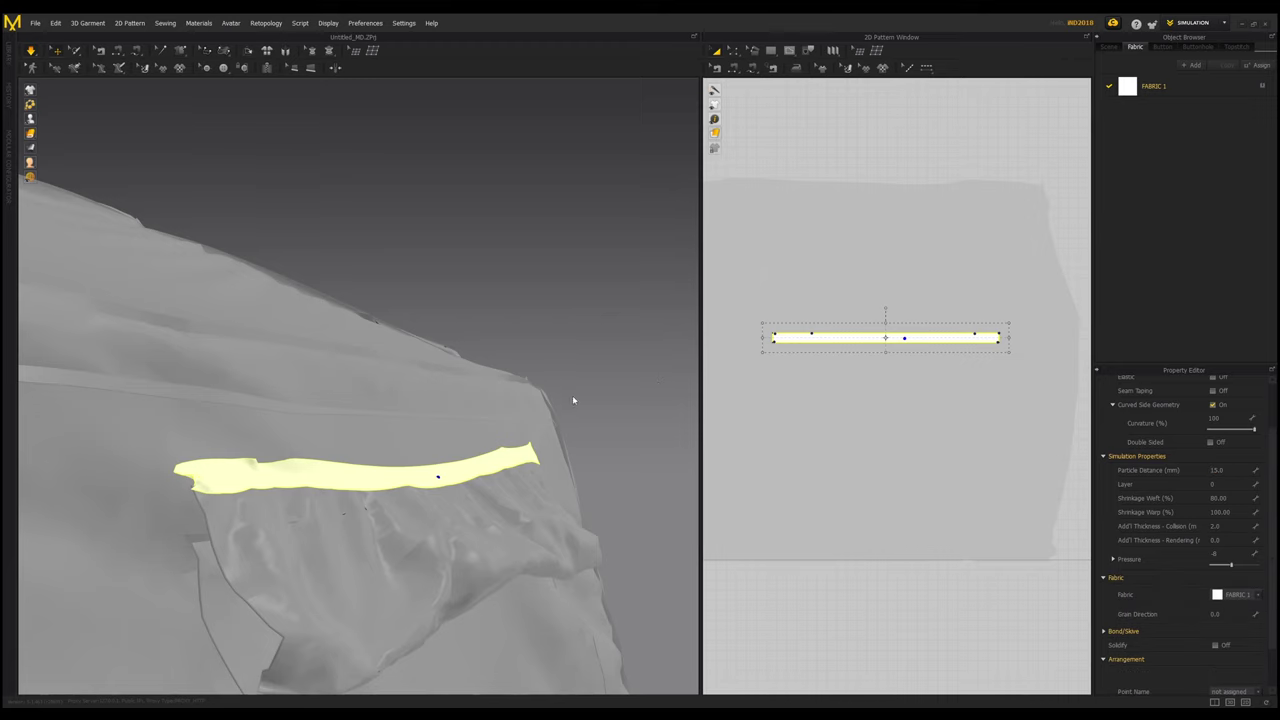
Step: Tack the middle of the strip's upper edge onto the tent mesh above the flap
left_click(82, 22)
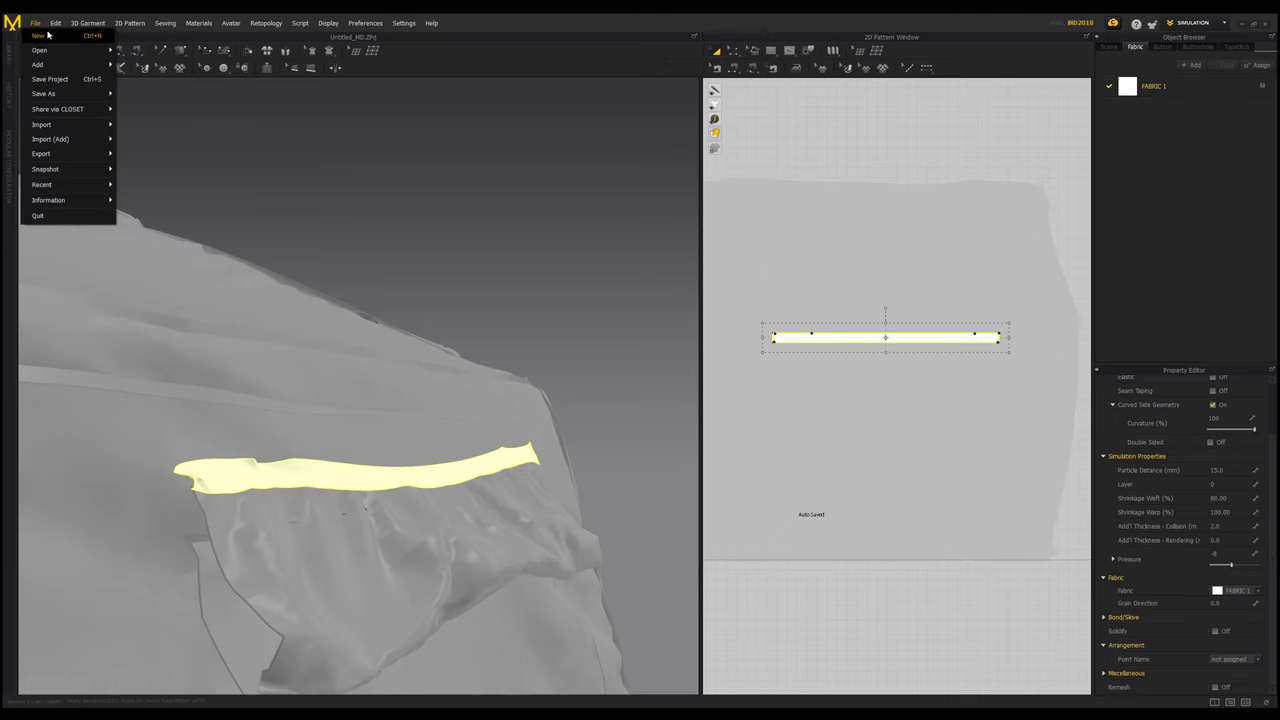
left_click(112, 288)
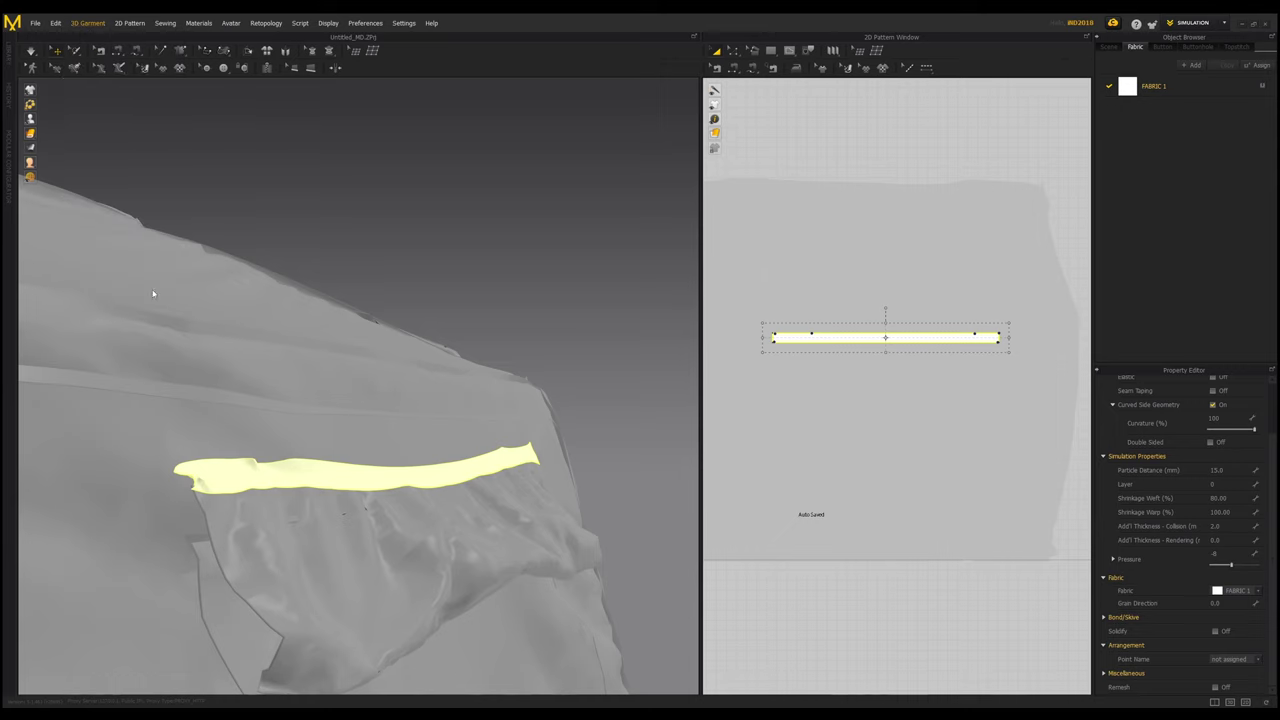
key("shift+c")
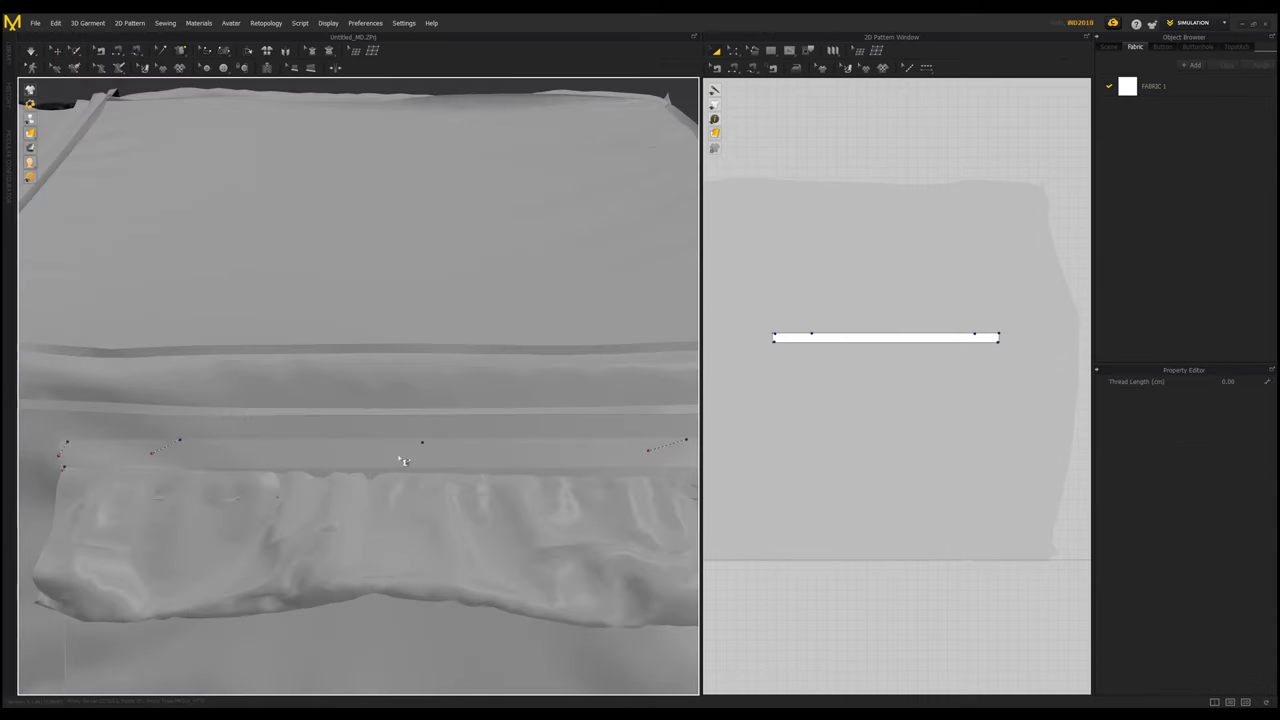
right_click_drag(403, 460, 280, 492)
left_click(427, 472)
Step: Draw a lengthwise internal line about 214 cm long through the middle of the strip and run the simulation
key("shift+c")
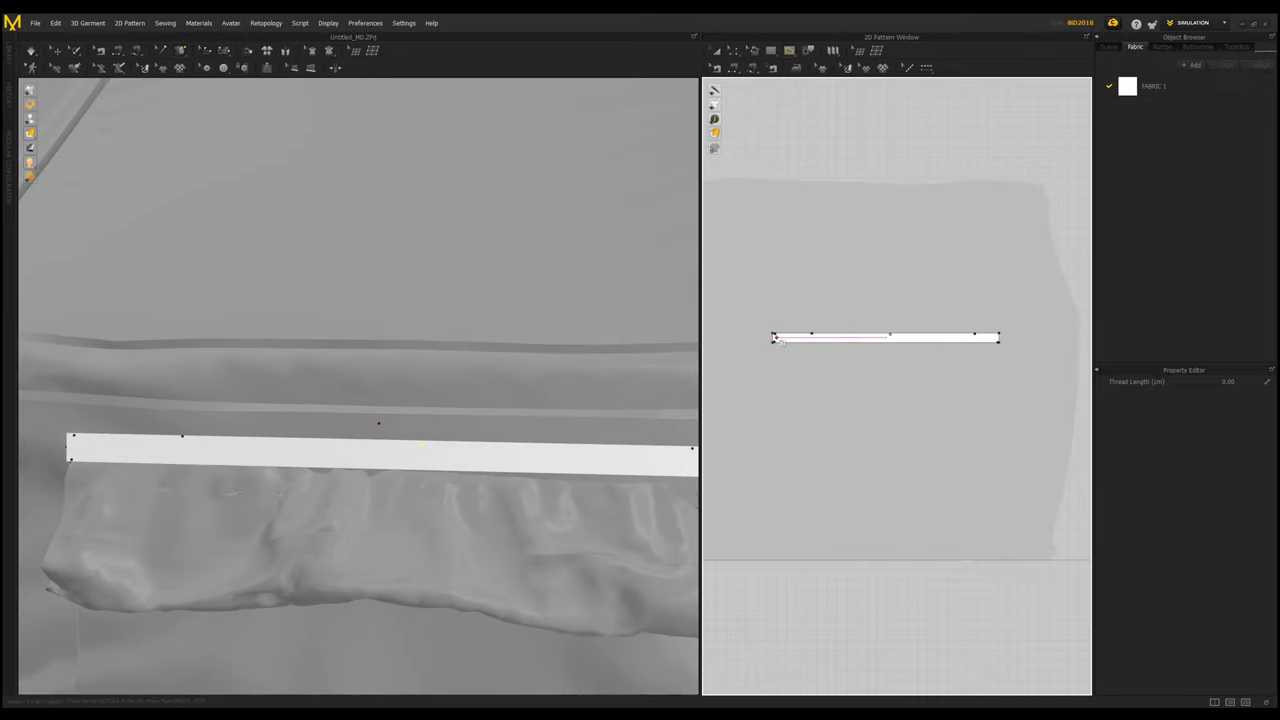
double_click(993, 340)
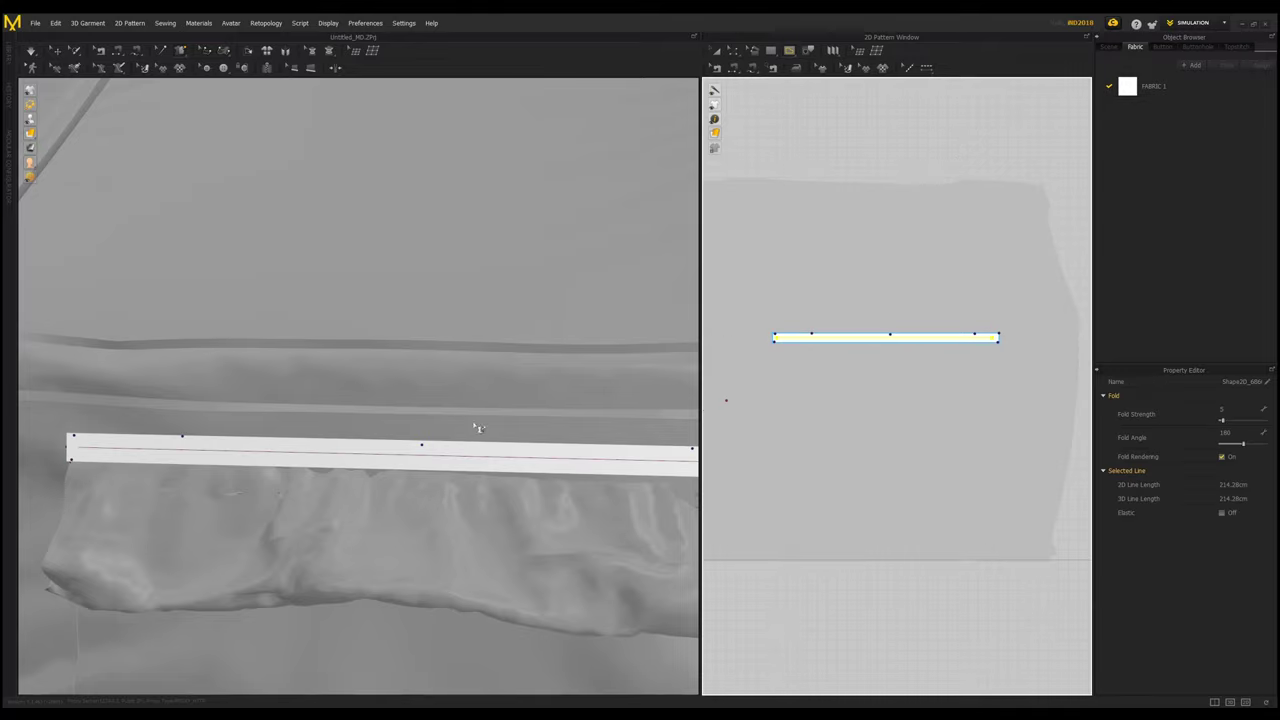
right_click_drag(455, 441, 480, 464)
key("space")
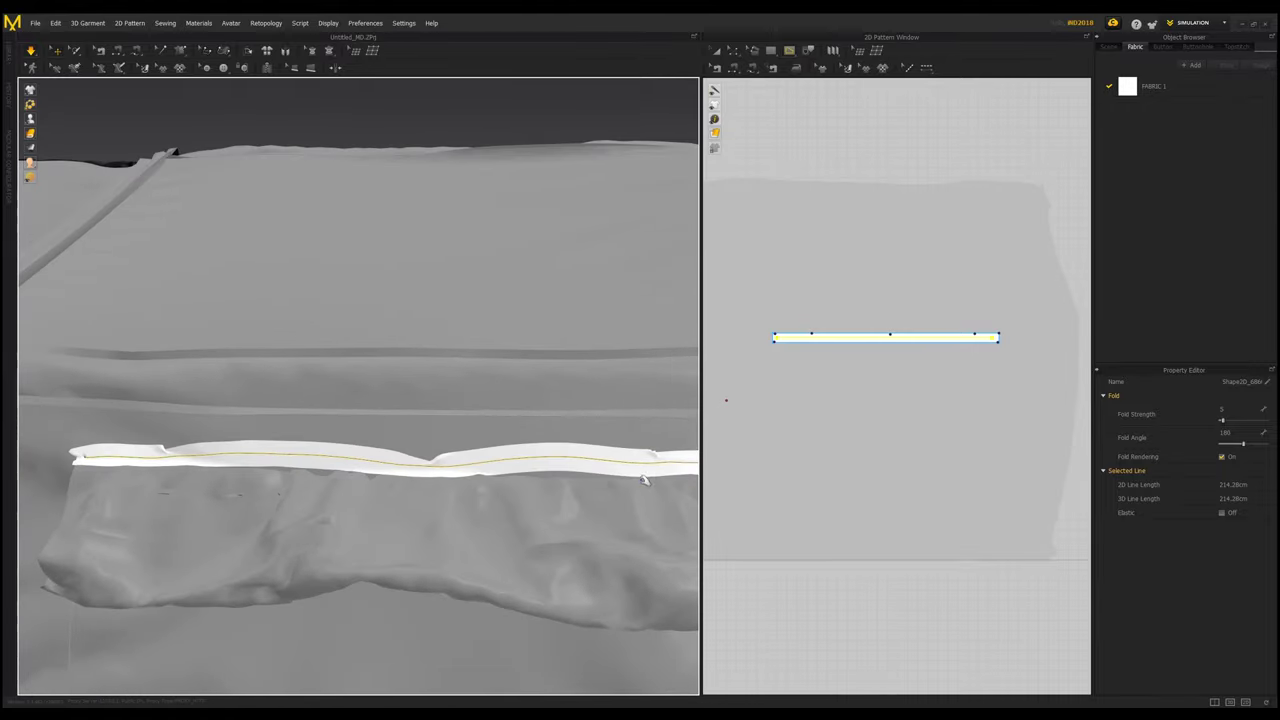
Step: Tug the simulated strip at several points along its upper and lower edges to shape its folds against the flap
left_click(578, 474)
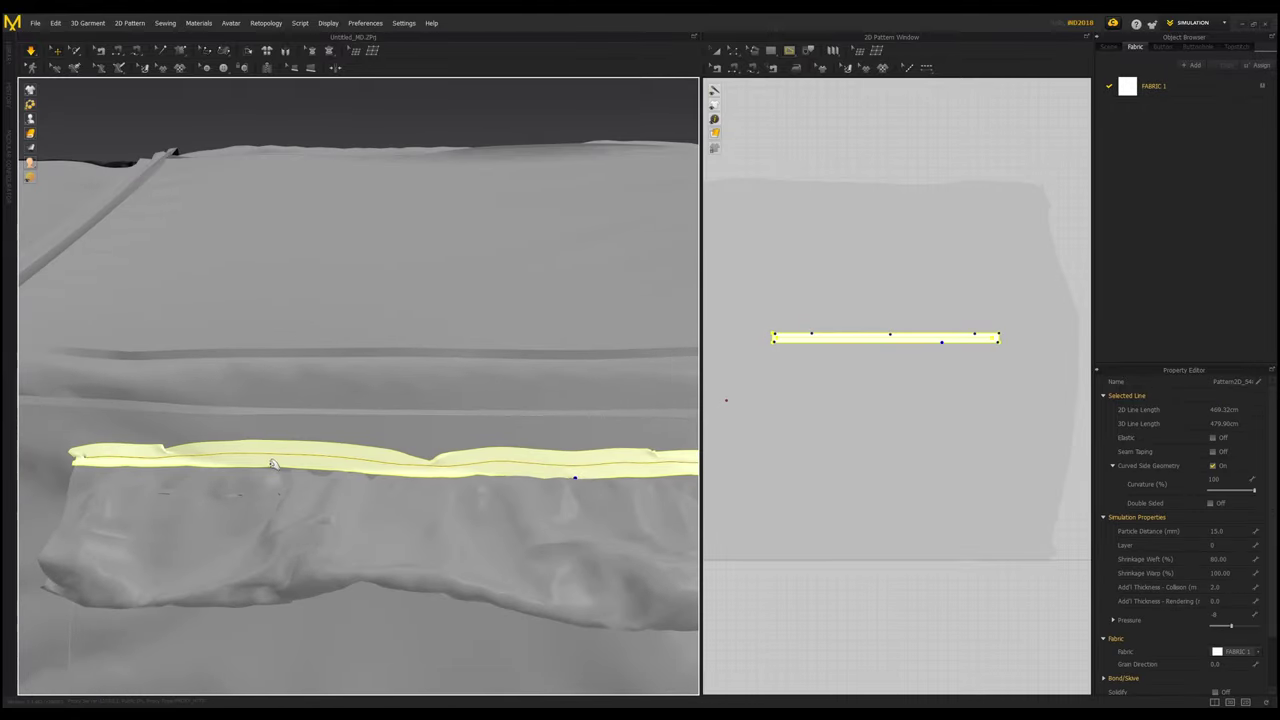
mouse_move(279, 472)
right_mouse_down()
mouse_move(406, 497)
mouse_move(279, 470)
right_mouse_up()
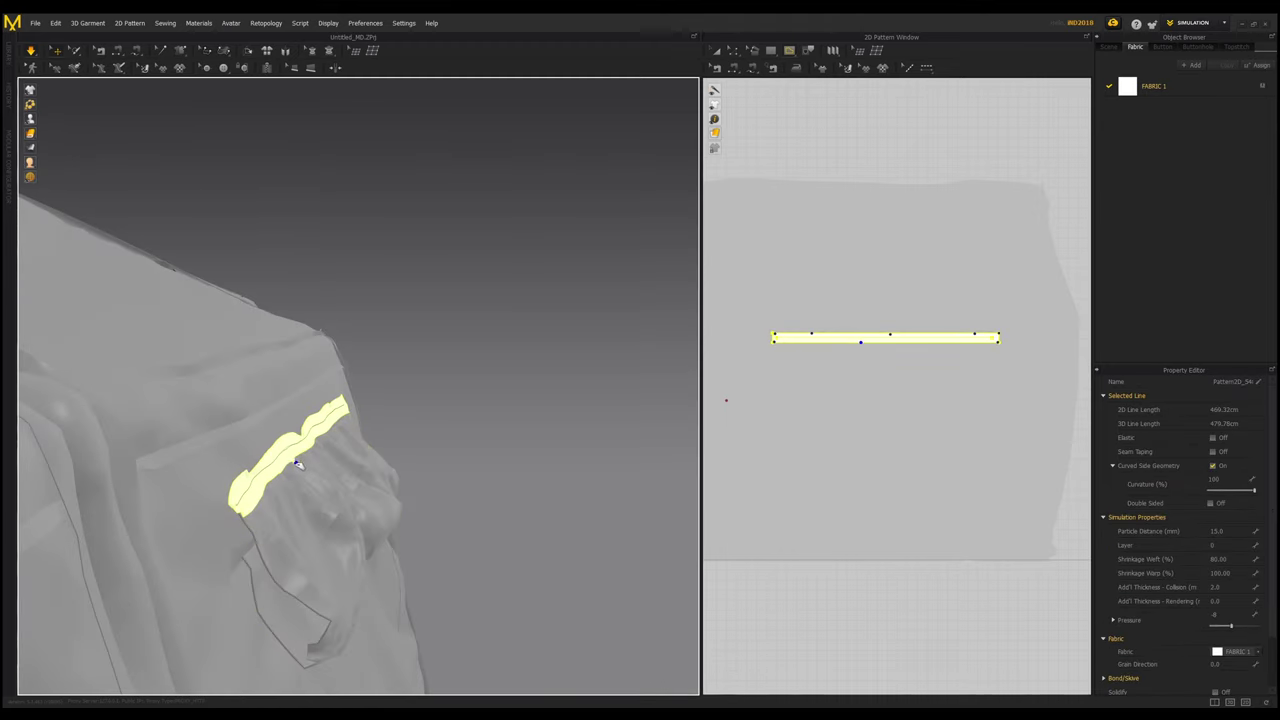
left_click(324, 440)
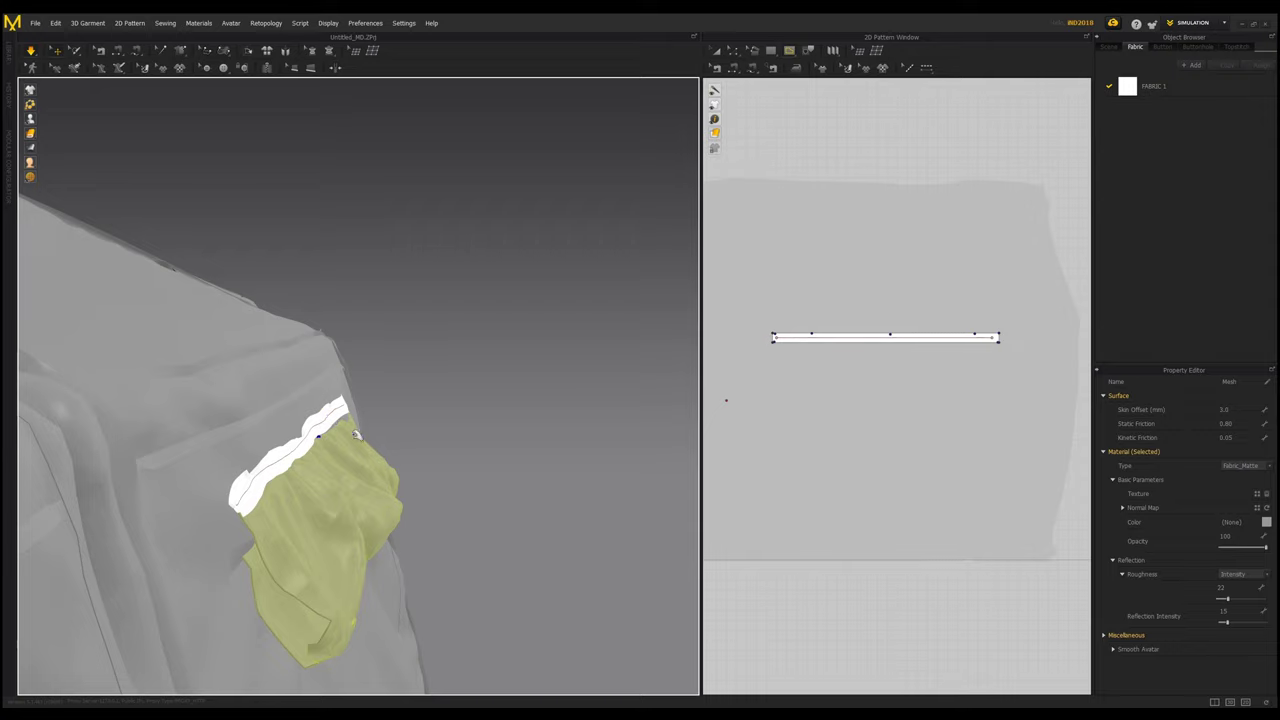
left_click(306, 421)
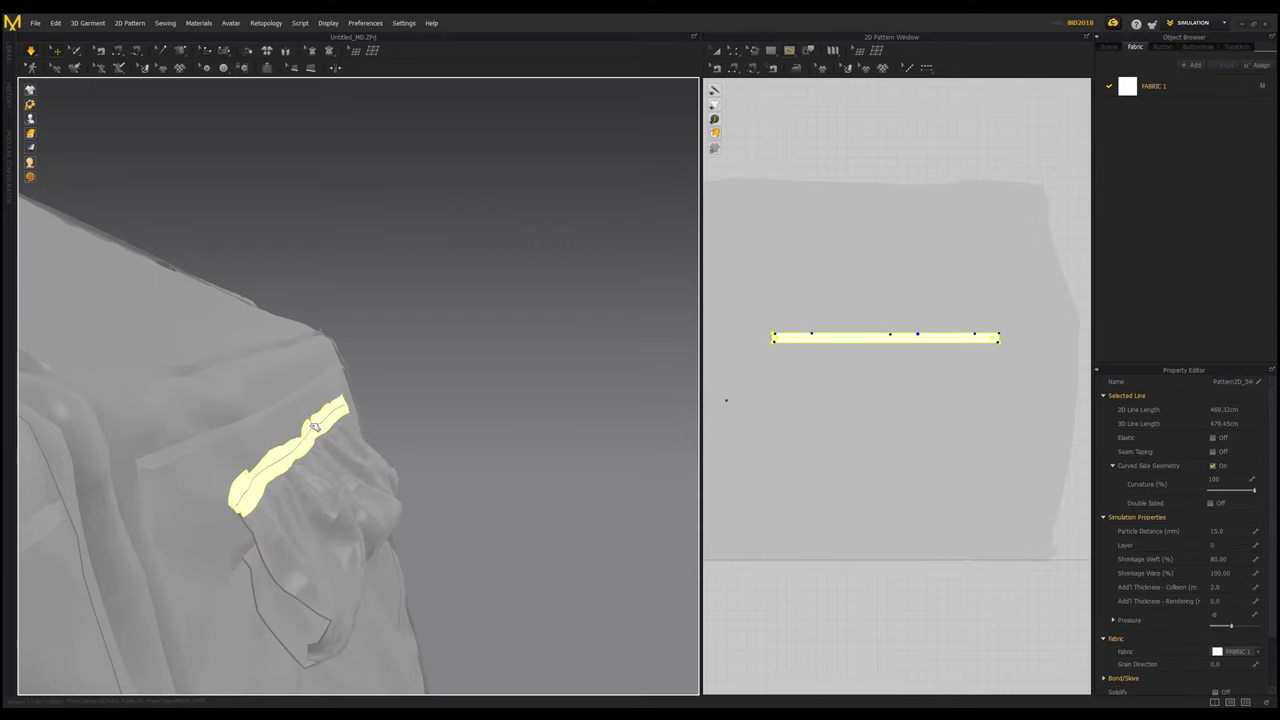
left_click(311, 430)
left_click(284, 451)
right_click_drag(284, 451, 280, 497)
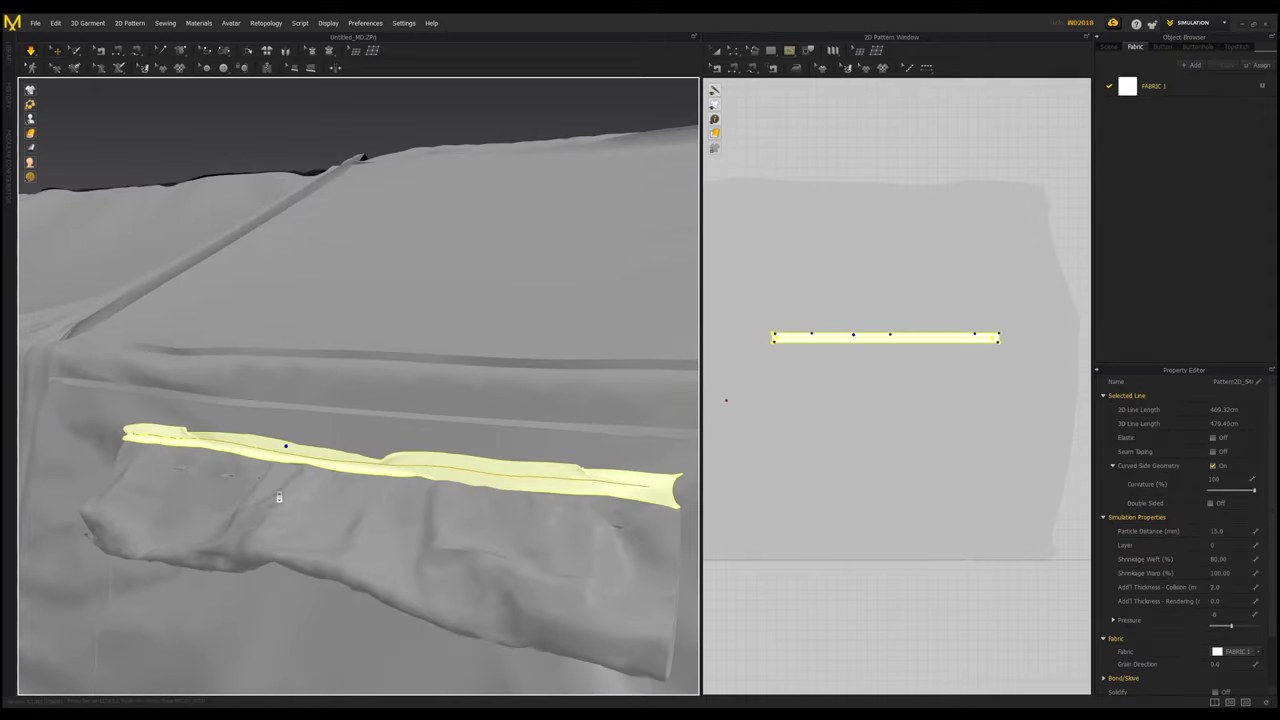
Step: Examine the simulated strip above the window flap in the context of the whole tent from several angles
scroll(280, 496, "down", 4)
scroll(282, 495, "down", 5)
scroll(306, 486, "up", 1)
left_click(471, 434)
right_click_drag(471, 434, 363, 397)
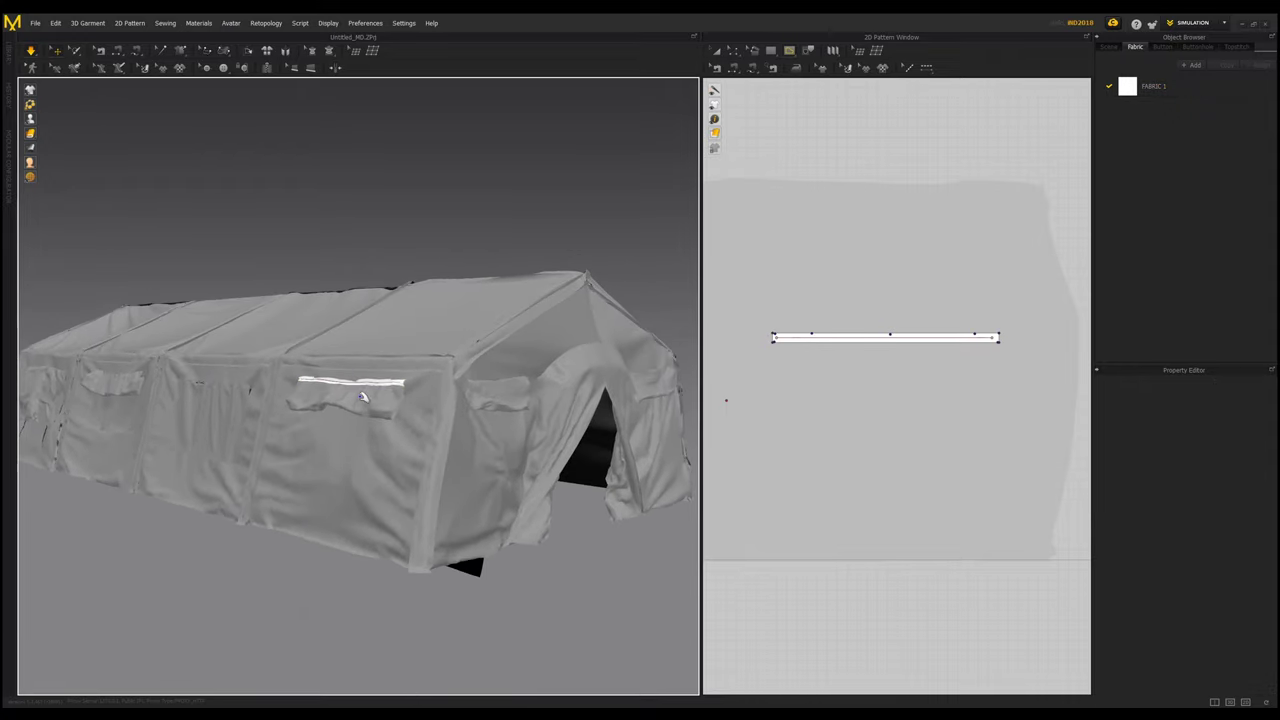
middle_click_drag(451, 505, 446, 526)
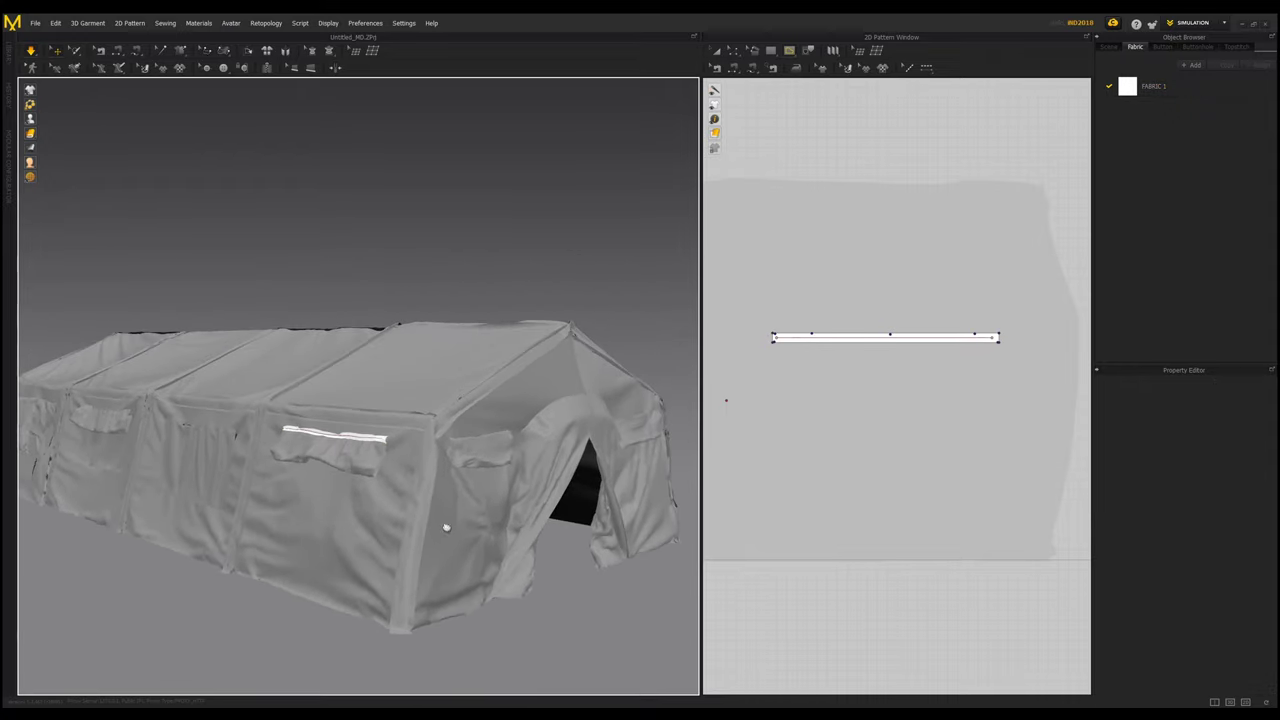
right_click_drag(446, 526, 509, 509)
scroll(378, 557, "up", 3)
middle_click_drag(400, 561, 402, 453)
right_click_drag(400, 453, 221, 357)
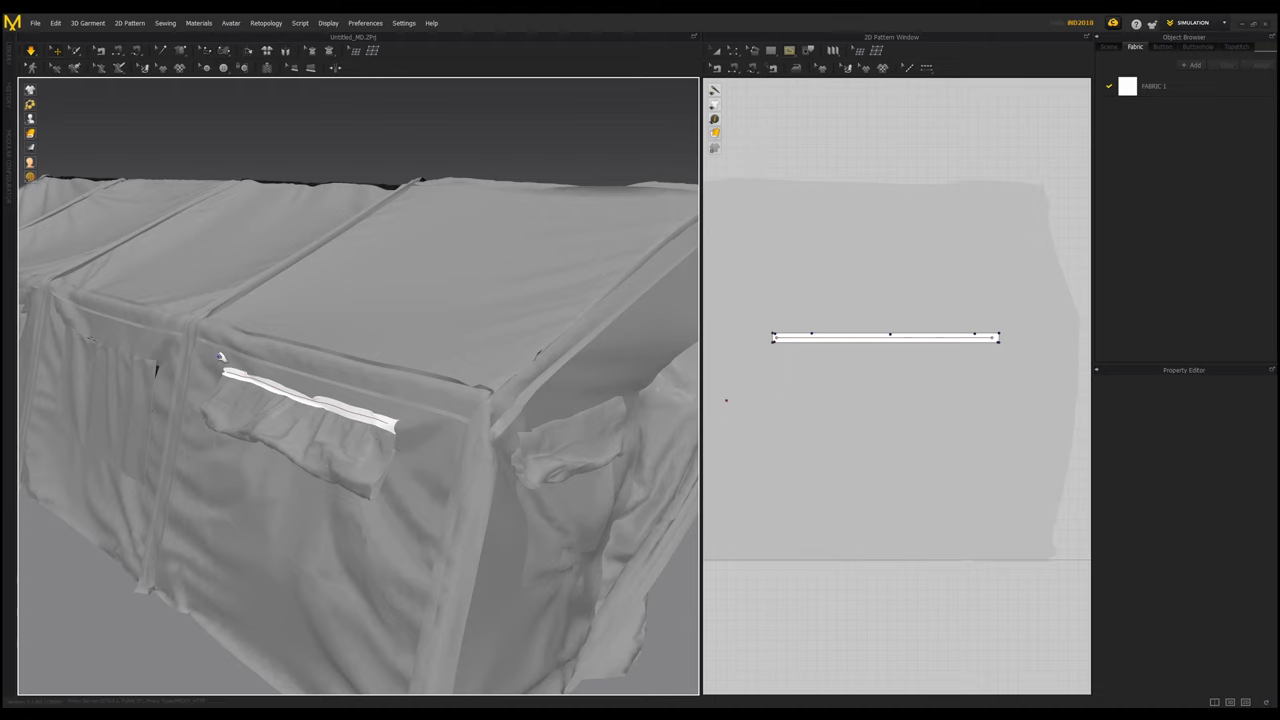
right_click_drag(404, 380, 437, 443)
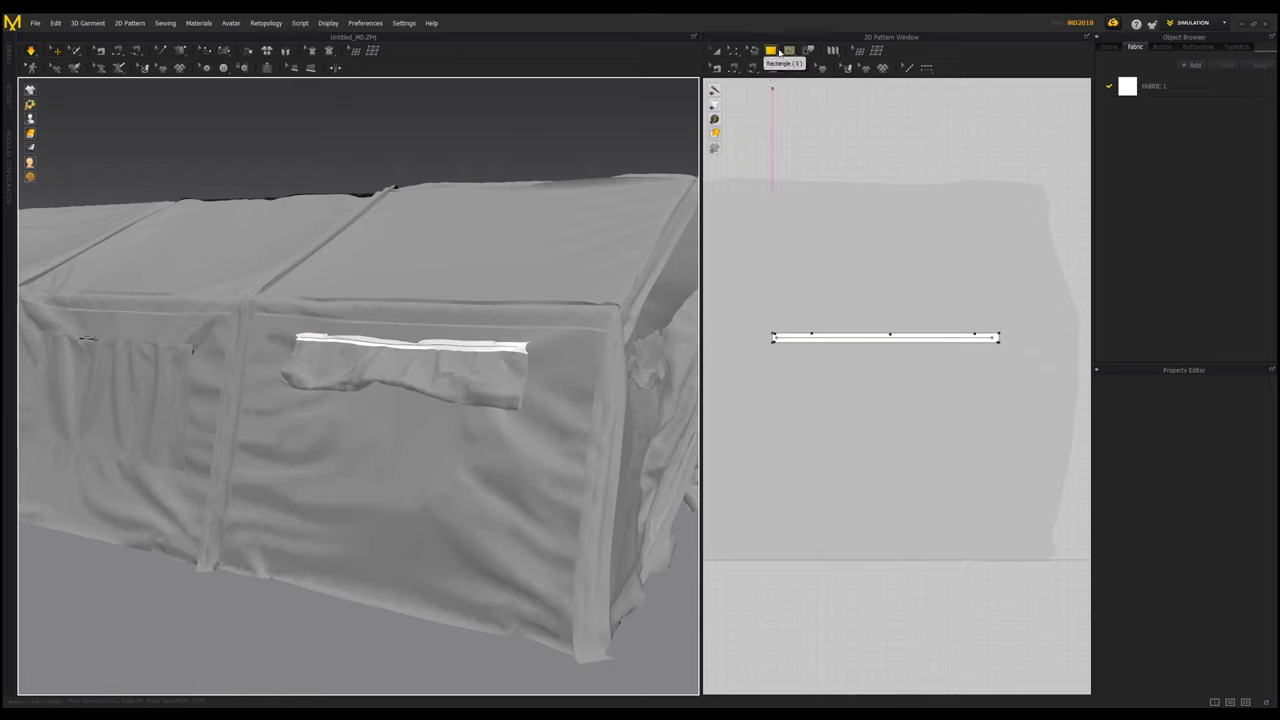
Step: Draw a small rectangle pattern about 48 cm wide and 9 cm high just below the long strip's pattern
left_click(788, 52)
left_click(773, 53)
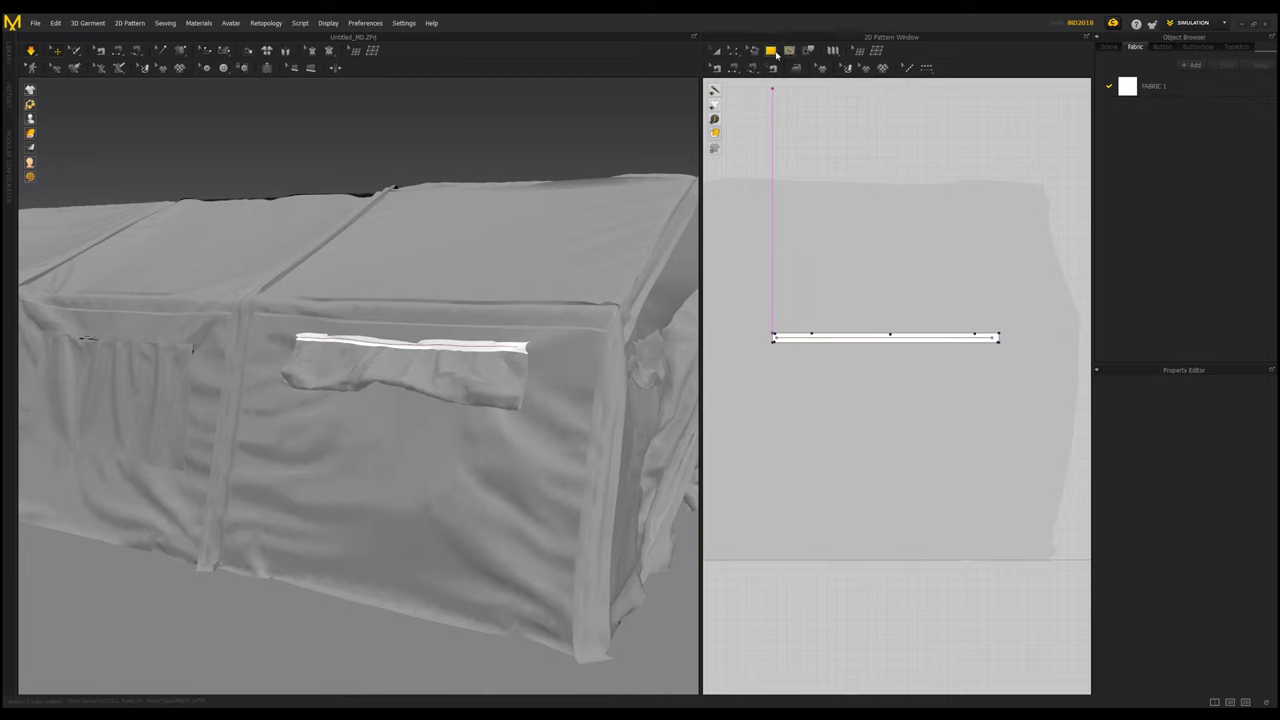
left_click(786, 66)
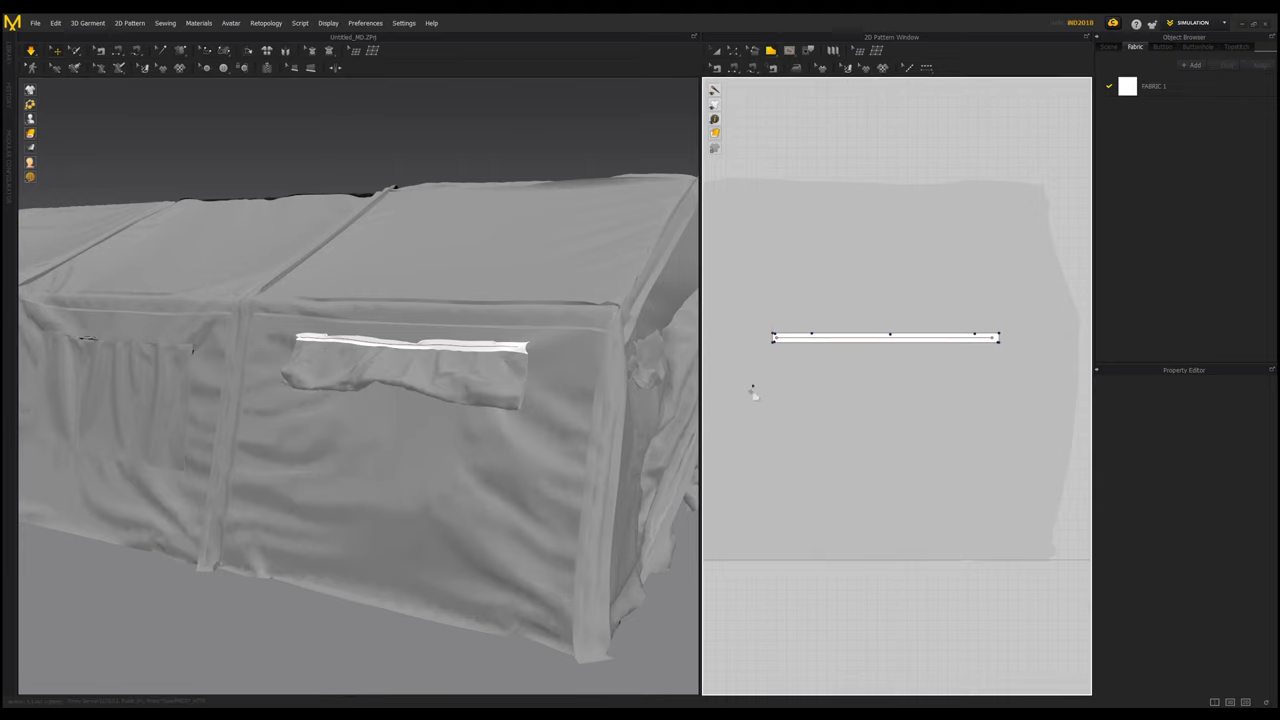
left_click(789, 52)
left_click(800, 86)
left_click_drag(824, 362, 822, 360)
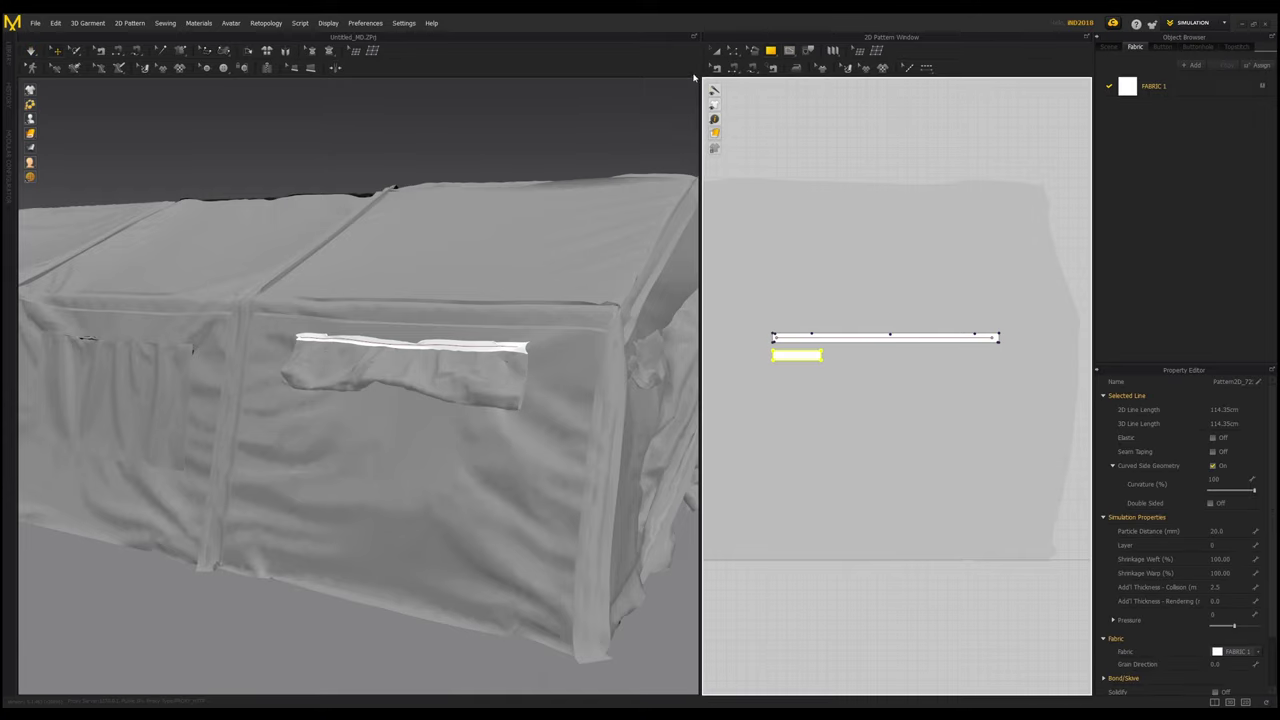
Step: Move and rotate the new rectangle in 3D so it lies across the vertical seam between two tent side panels
left_click(716, 52)
right_click_drag(508, 537, 451, 371)
left_click(370, 197)
left_click_drag(449, 373, 550, 373)
right_click_drag(480, 362, 452, 340)
left_click_drag(461, 342, 469, 288)
right_click_drag(471, 290, 587, 248)
left_click_drag(573, 246, 553, 271)
right_click_drag(555, 271, 458, 232)
left_click_drag(458, 232, 456, 378)
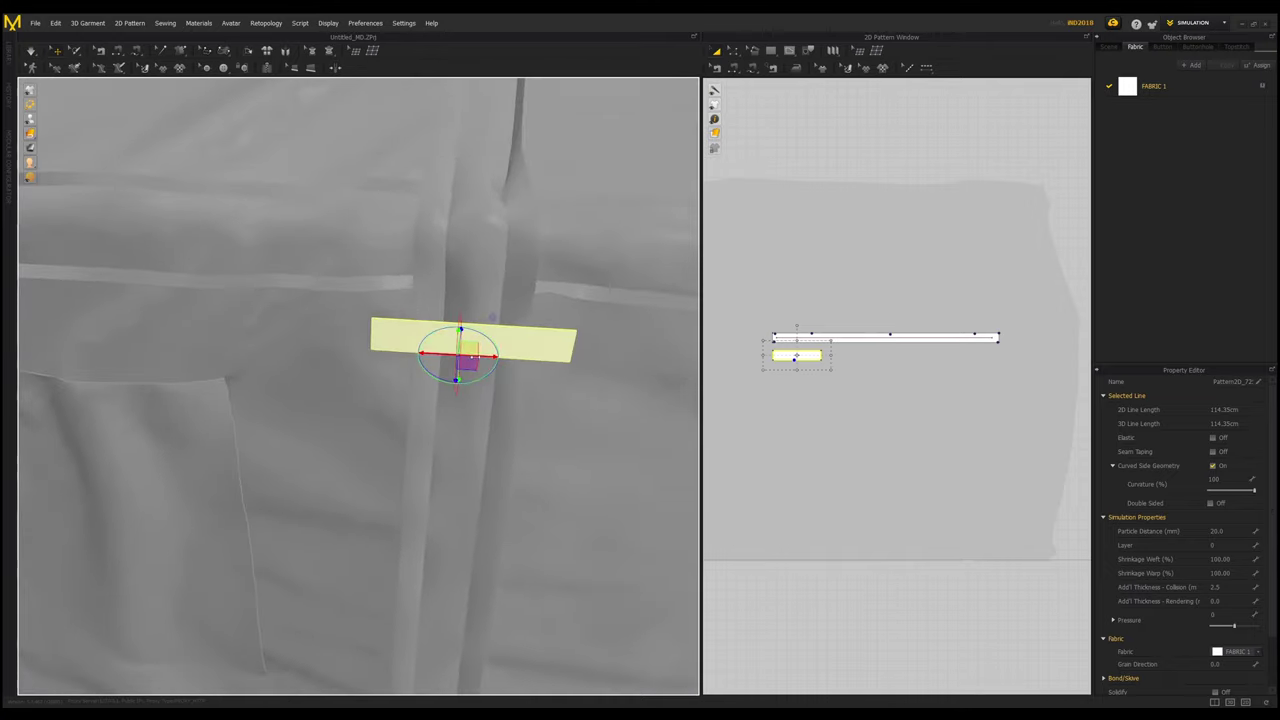
right_click_drag(500, 356, 511, 346)
scroll(515, 335, "up", 2)
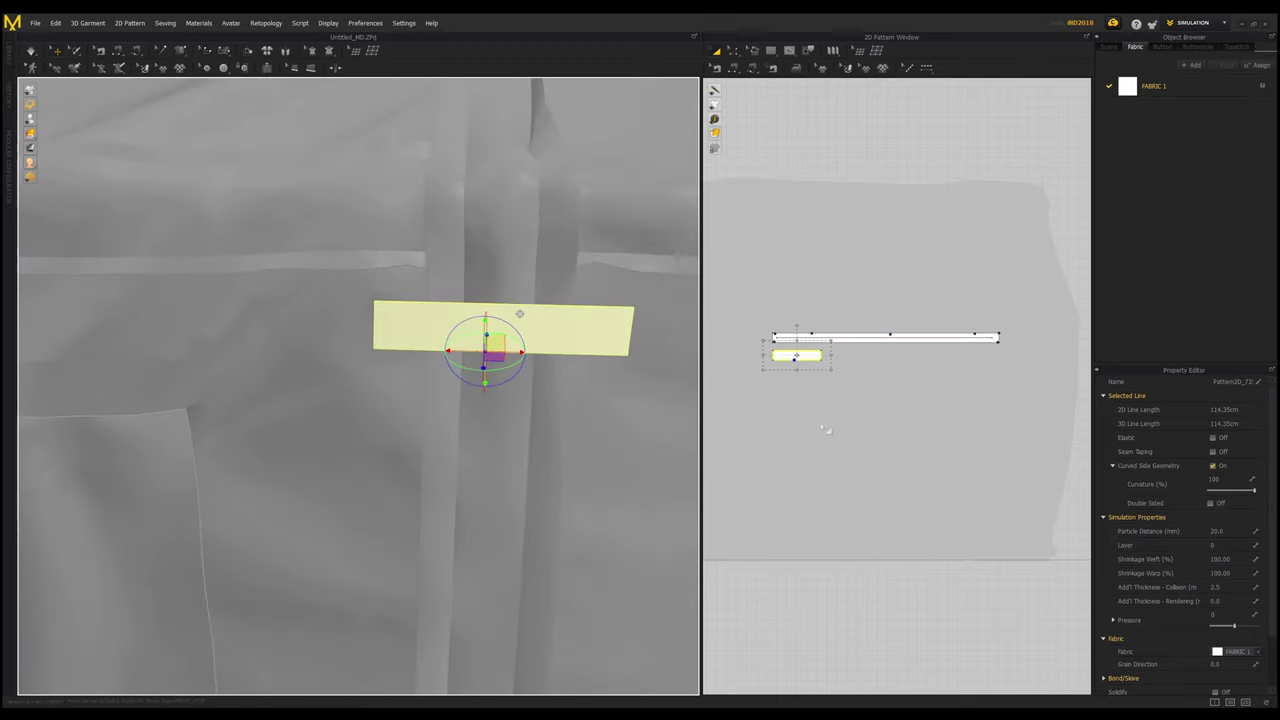
Step: Reduce the small rectangle's height to about 4 cm and shorten its length in the 2D pattern
scroll(784, 347, "up", 5)
left_click(733, 51)
left_click_drag(749, 345, 948, 361)
left_click_drag(857, 357, 860, 371)
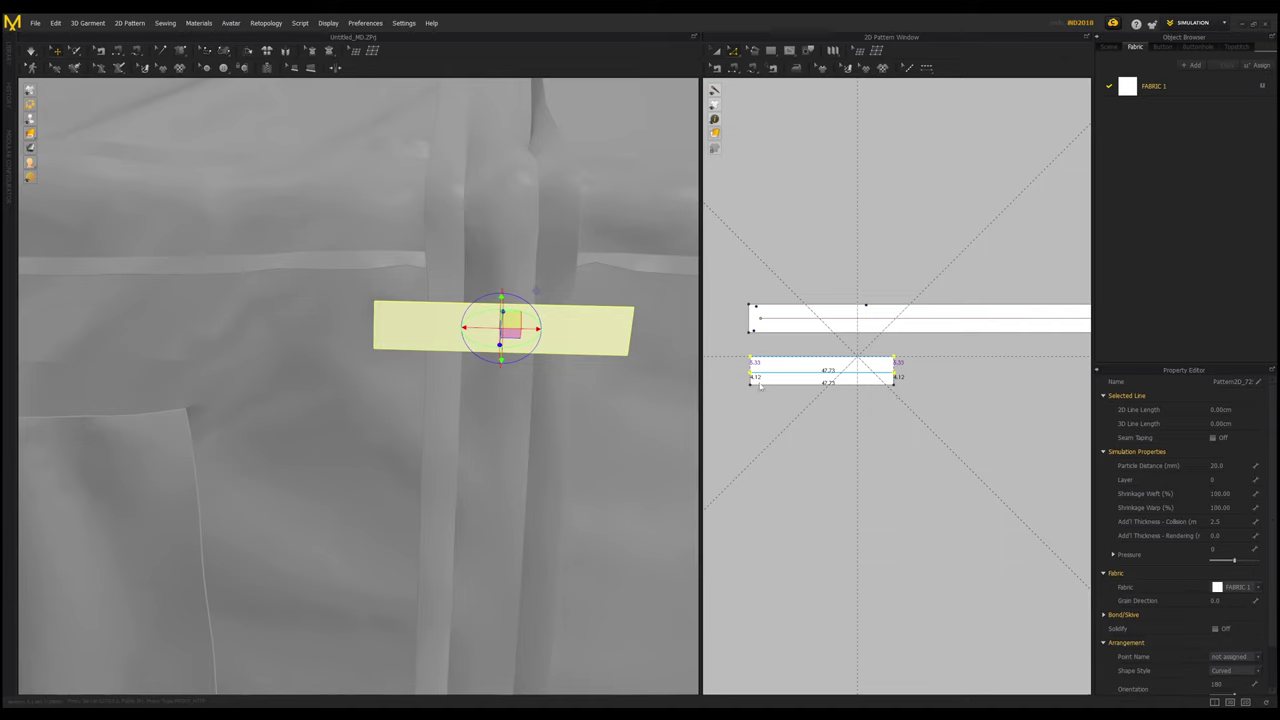
left_click_drag(891, 379, 891, 380)
left_click_drag(874, 349, 849, 382)
Step: Reposition the narrowed strip in 3D so it sits centred close in front of the vertical seam
left_click_drag(498, 341, 533, 341)
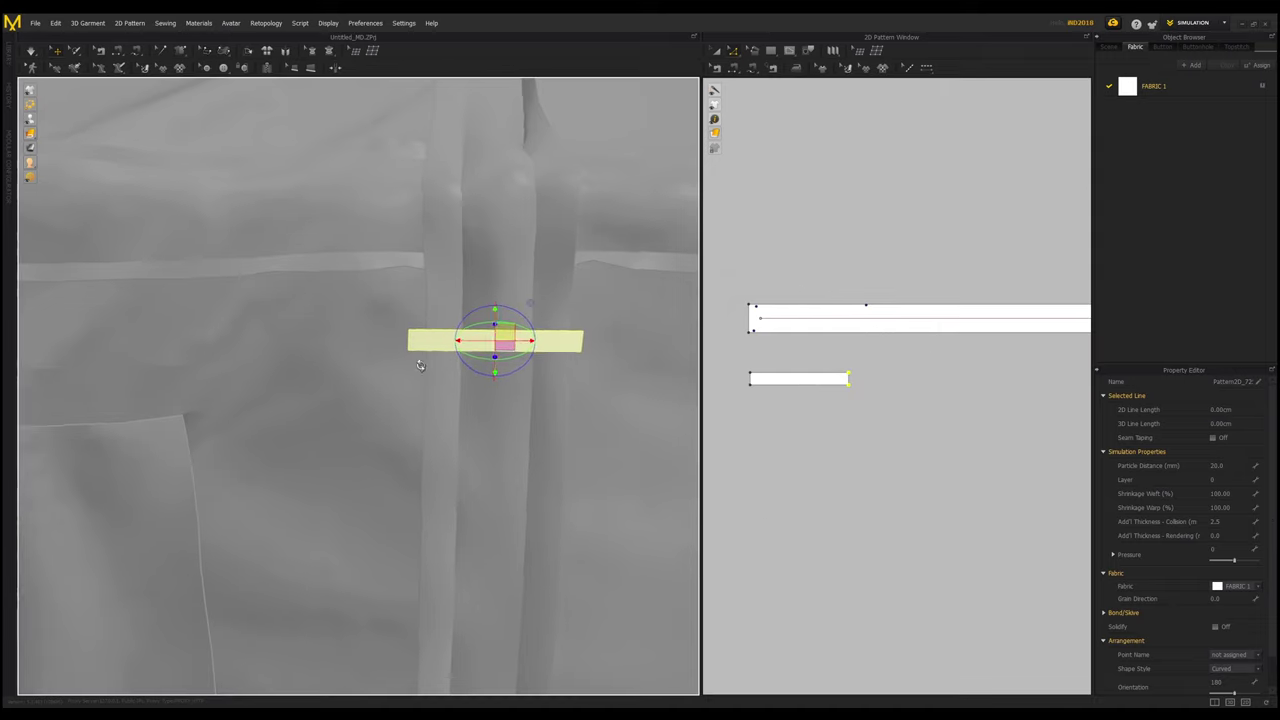
right_click_drag(423, 363, 545, 372)
left_click_drag(504, 334, 498, 335)
Step: Tack the corners at both ends of the small strip onto the tent mesh and run the simulation
right_click_drag(430, 380, 355, 346)
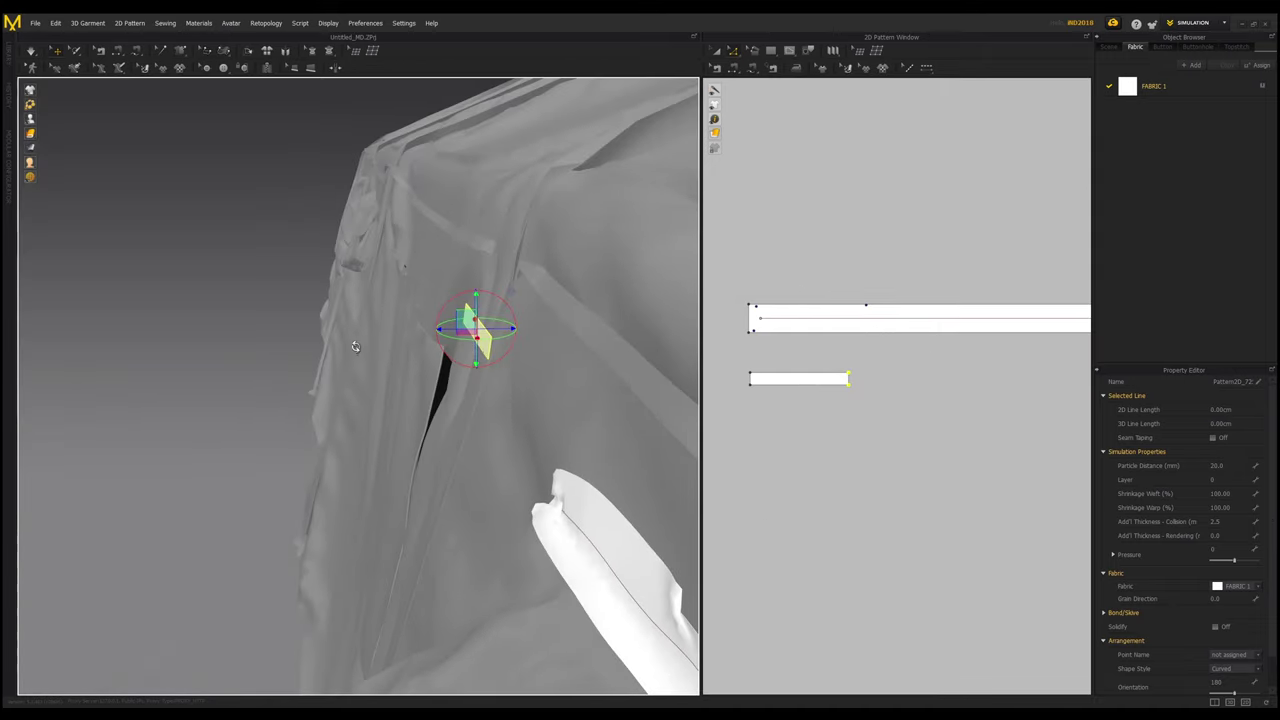
left_click(203, 52)
right_click_drag(493, 359, 518, 357)
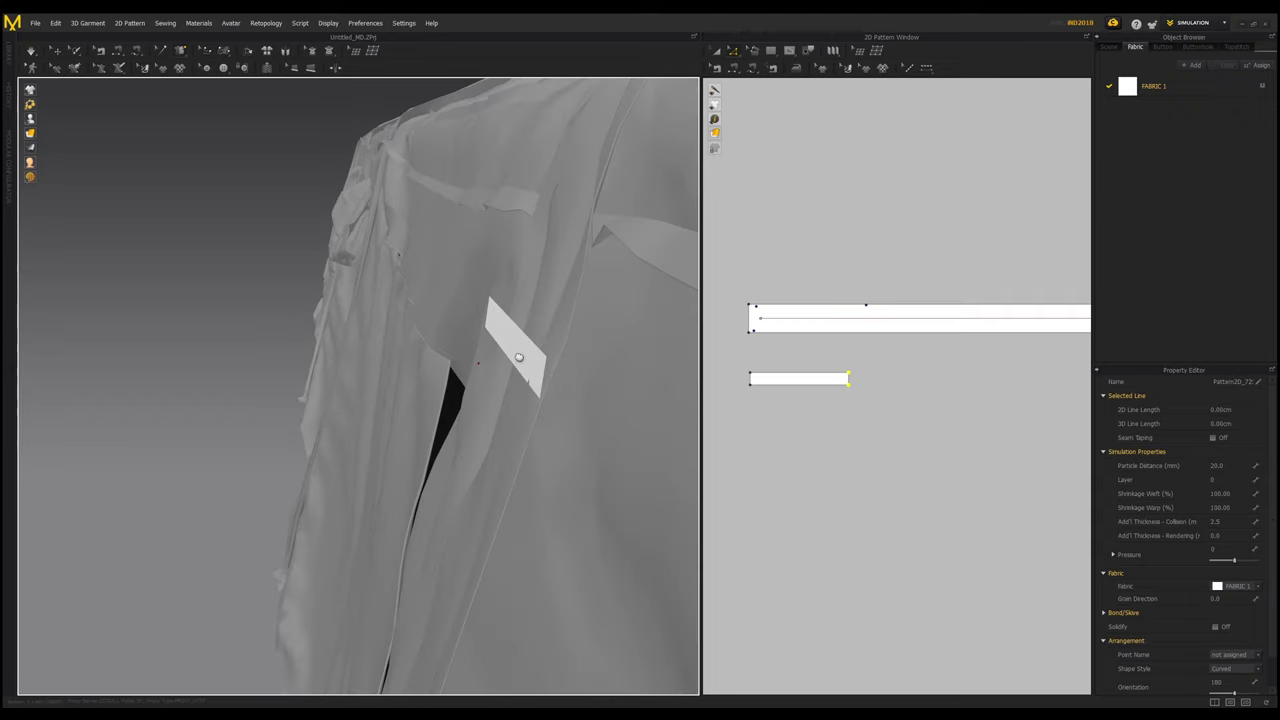
left_click(570, 366)
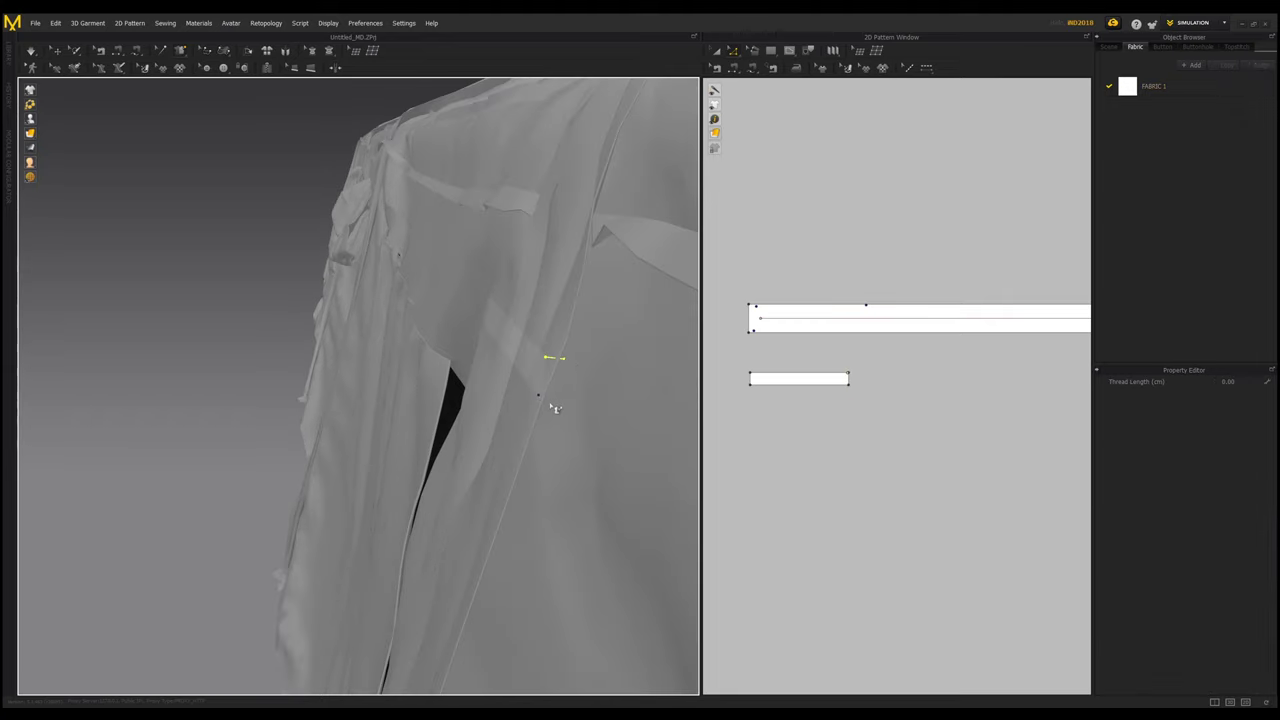
left_click(552, 406)
right_click_drag(546, 397, 585, 408)
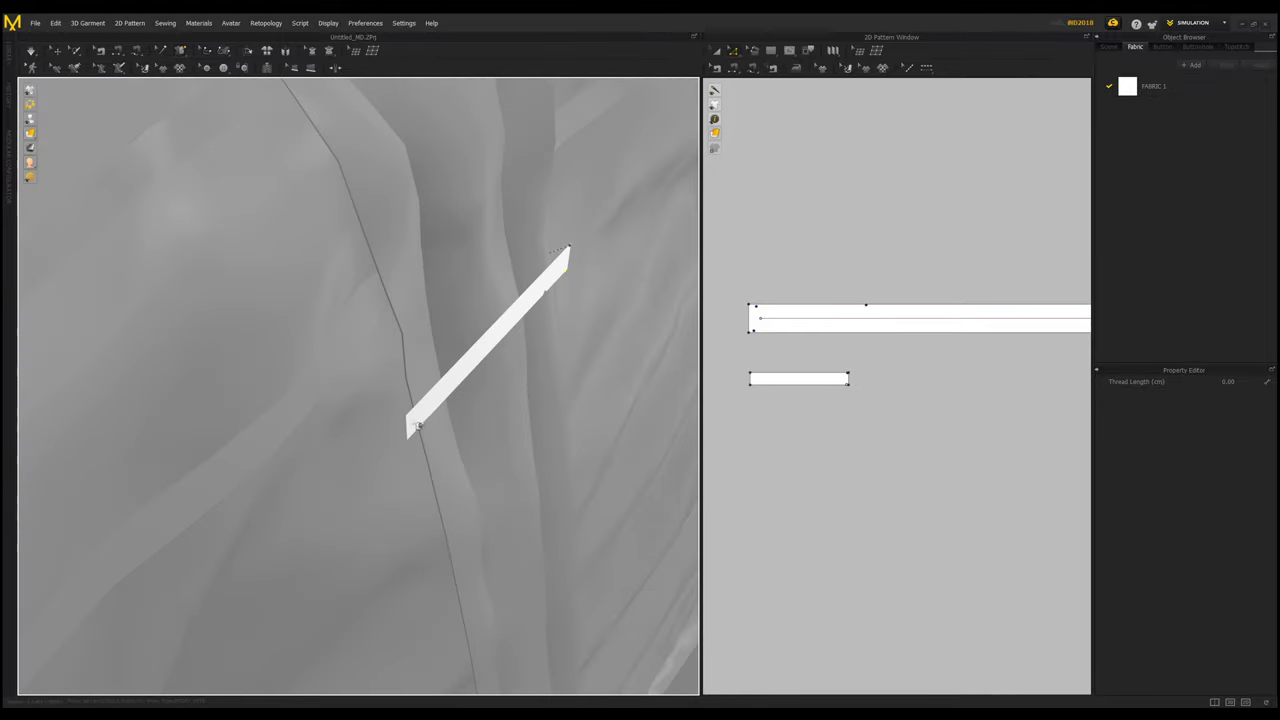
left_click(419, 421)
right_click_drag(419, 421, 437, 345)
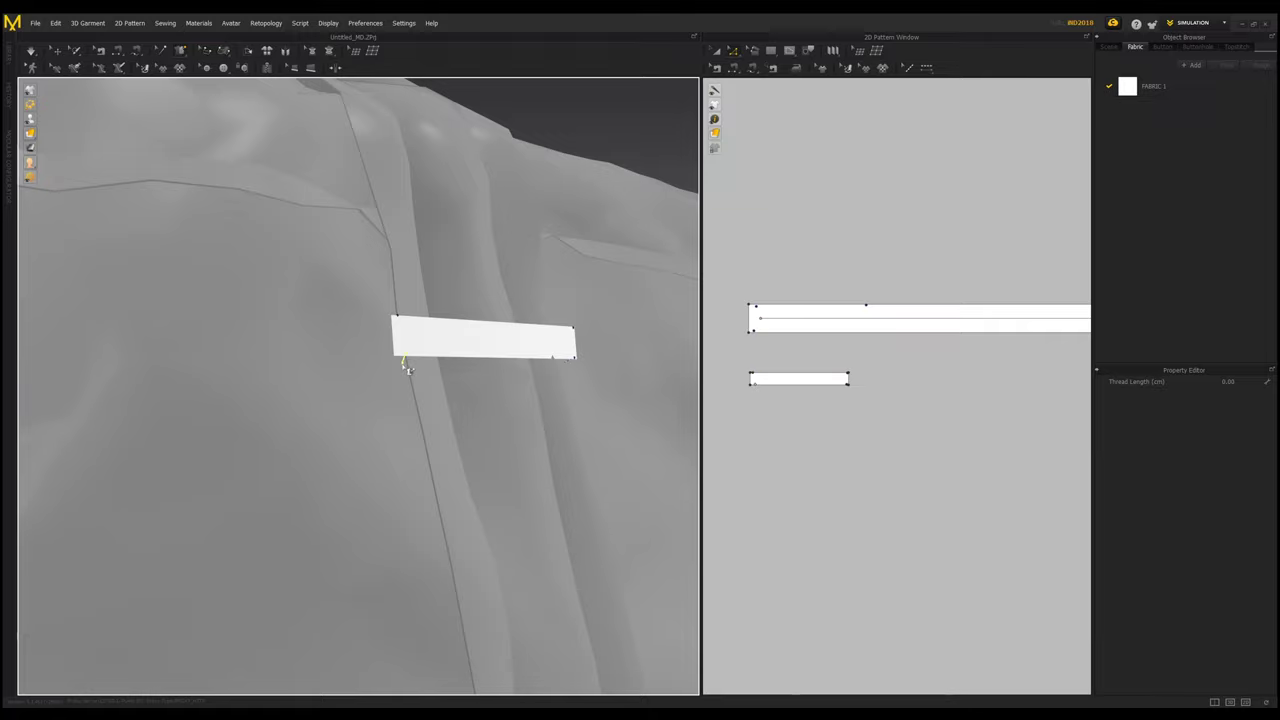
scroll(502, 386, "up", 3)
key("space")
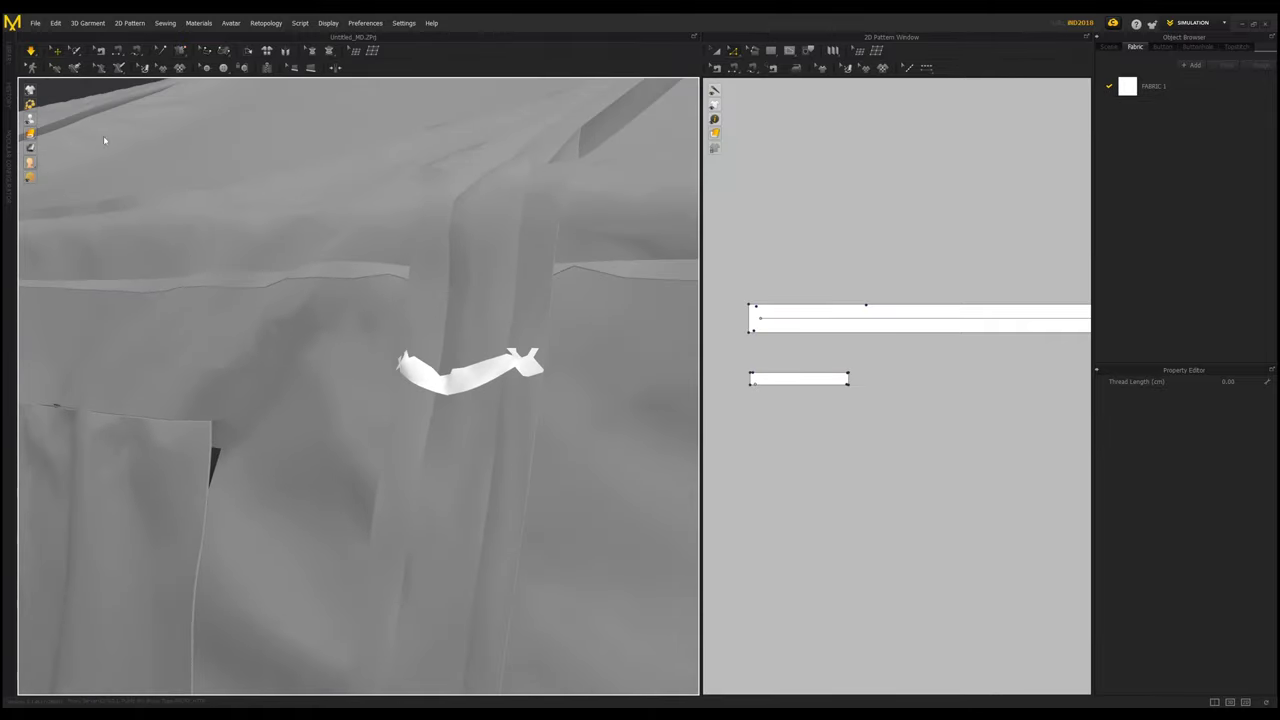
Step: Set the small strip's Shrinkage Weft to 20% while the simulation runs
left_click(461, 388)
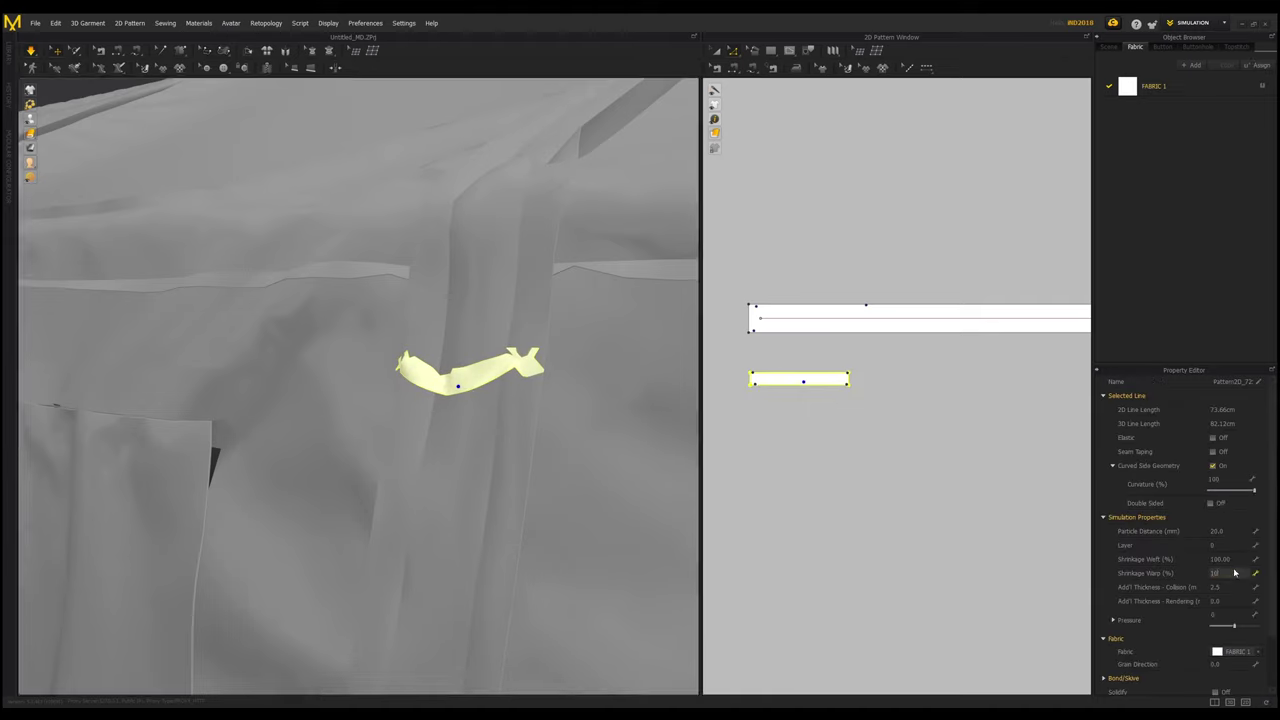
double_click(1221, 559)
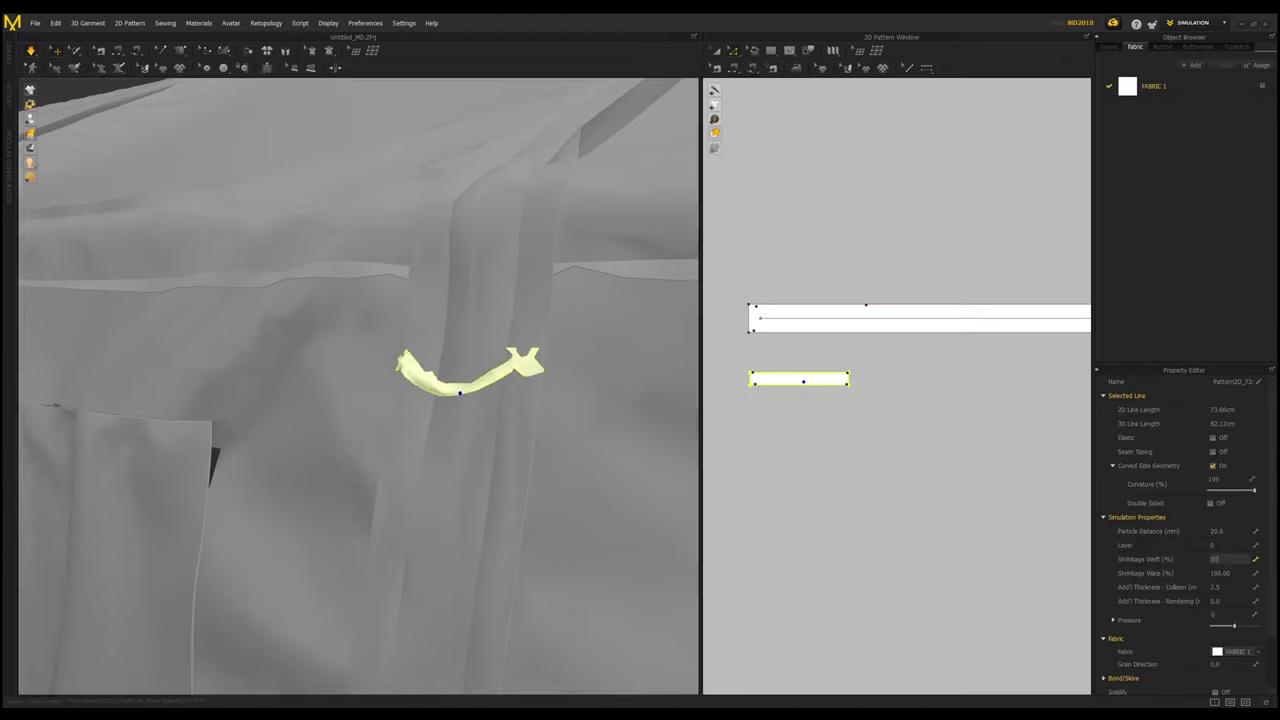
key("Return")
scroll(398, 440, "down", 6)
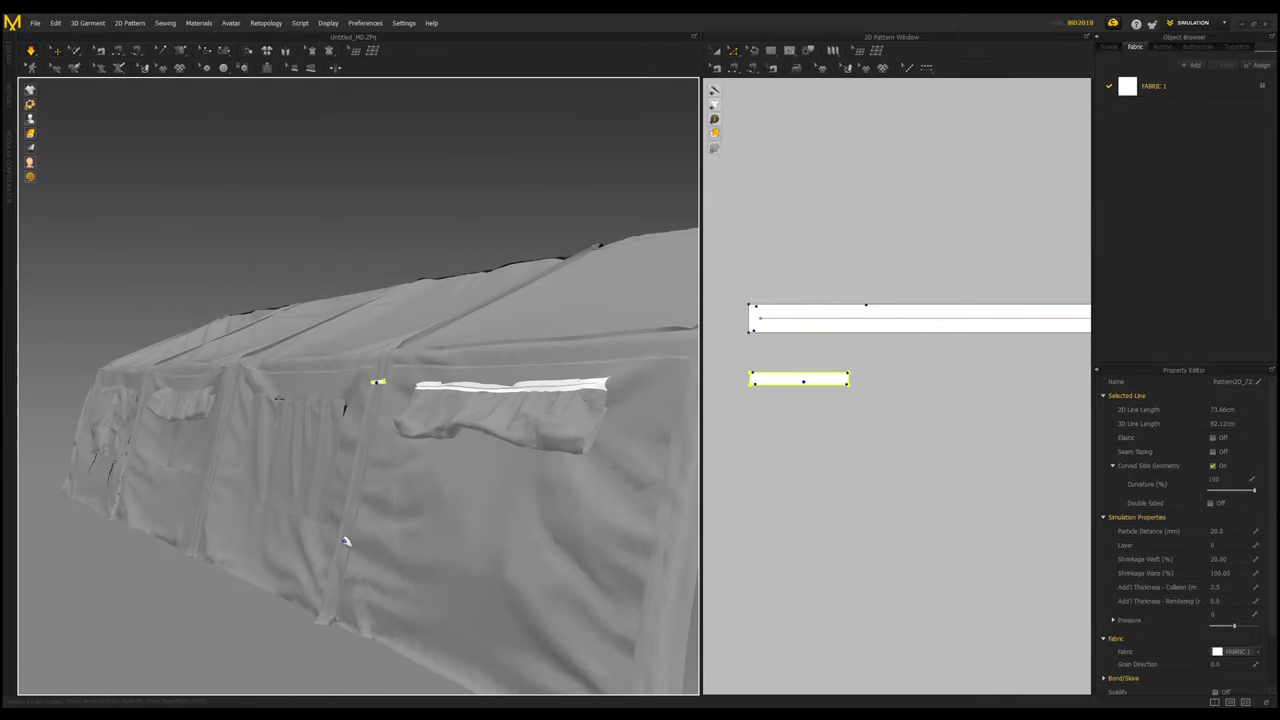
scroll(340, 590, "down", 5)
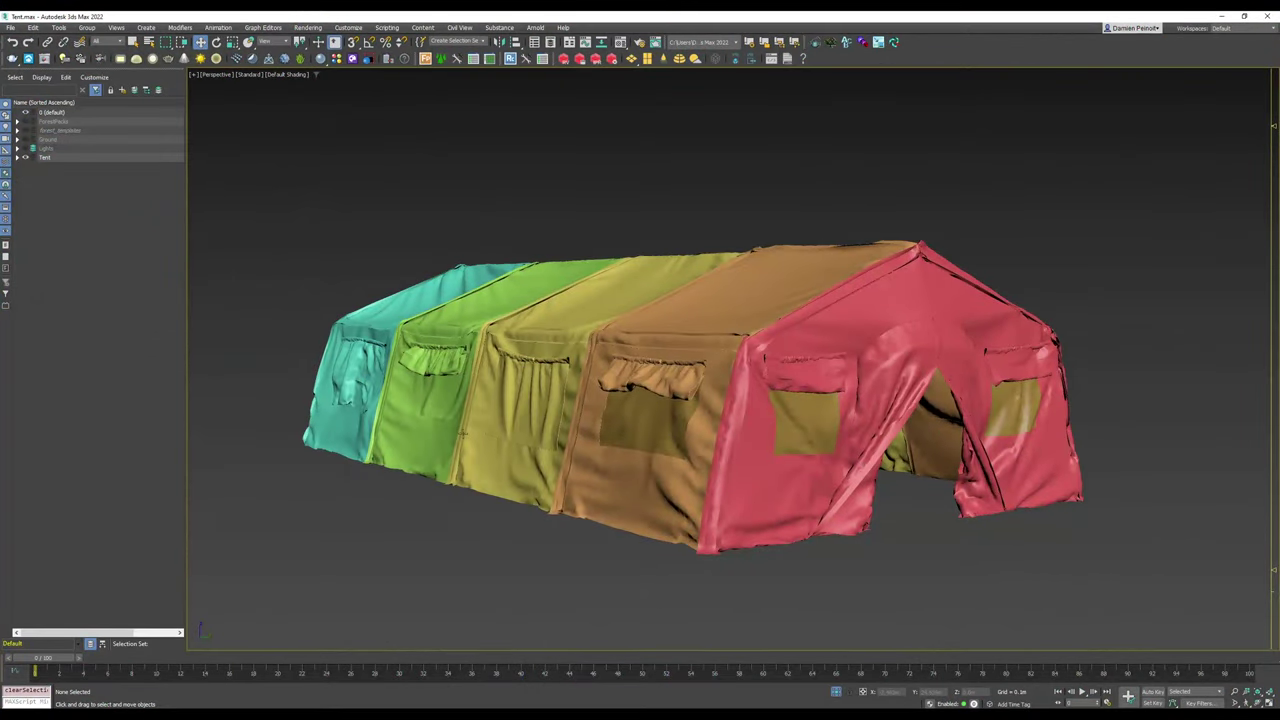
Step: Switch to 3ds Max and examine the window flaps and seams along the tent's side
middle_click_drag(463, 433, 533, 428)
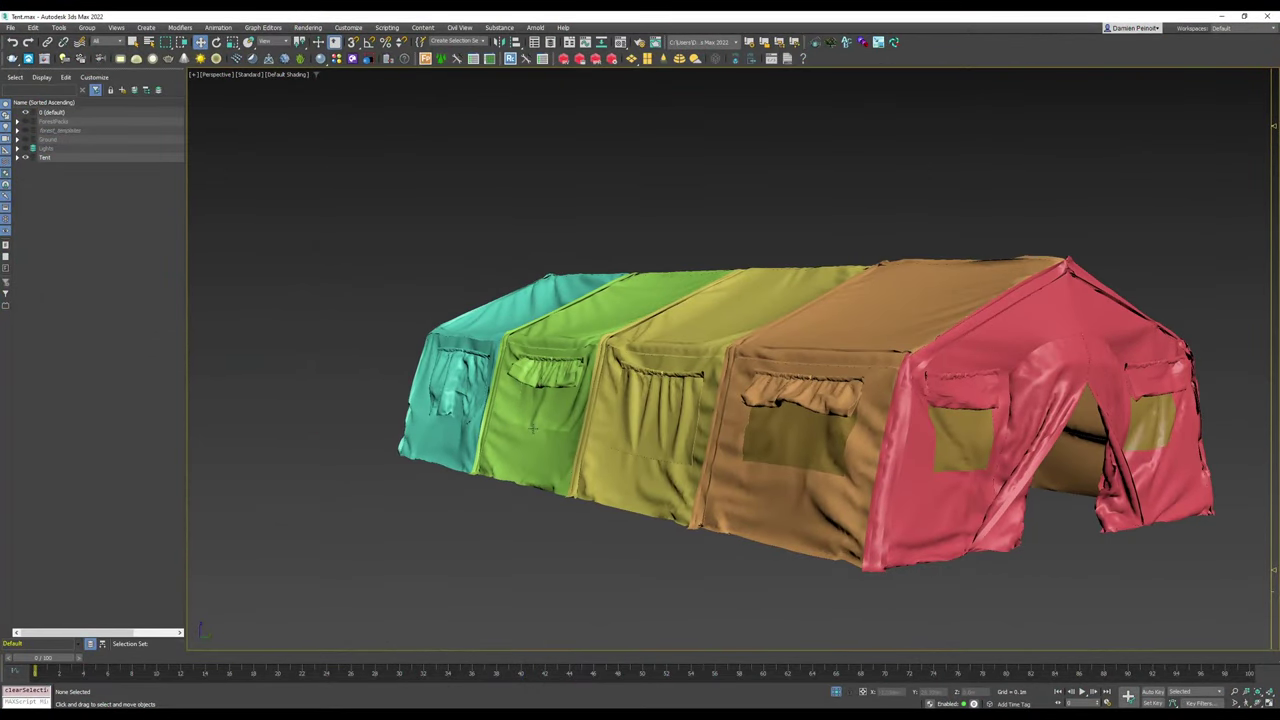
scroll(700, 360, "up", 4)
middle_click_drag(921, 418, 908, 338)
scroll(603, 426, "down", 3)
scroll(908, 338, "up", 3)
scroll(891, 521, "down", 5)
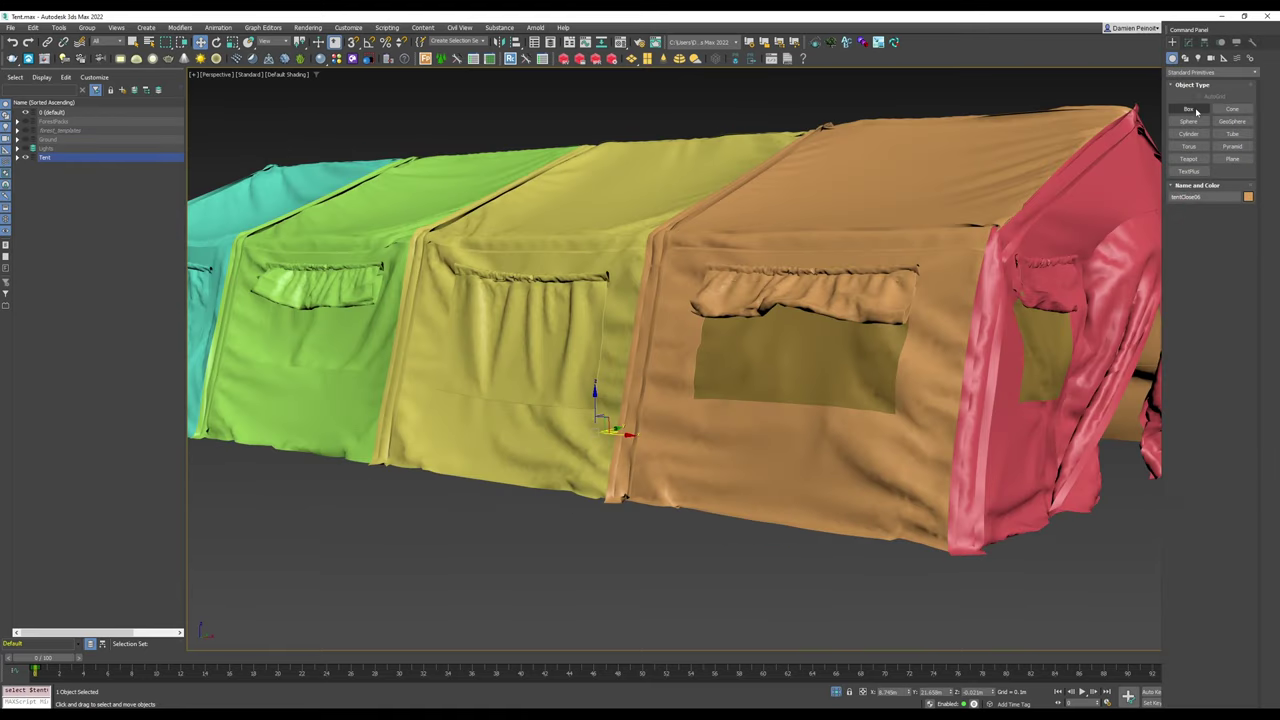
Step: Draw a narrow upright box about 0.05 m wide over the tent side in the wireframe Front view
key("f")
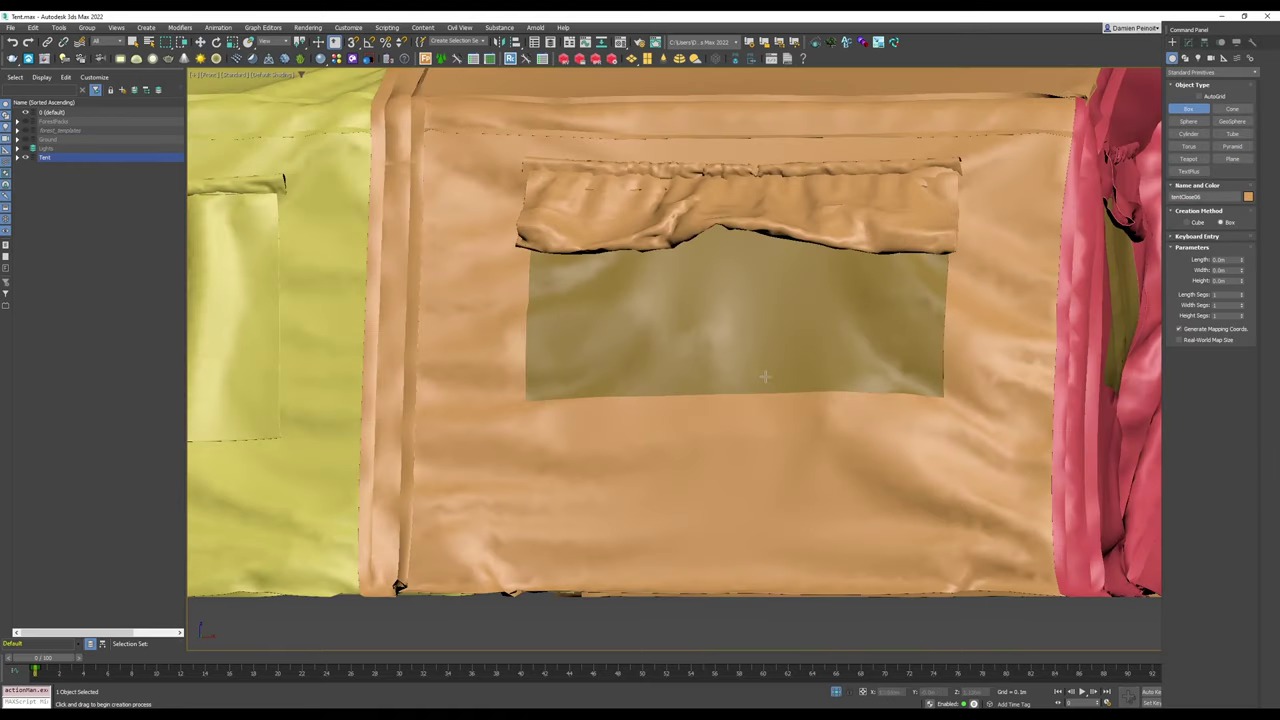
scroll(497, 369, "down", 1)
scroll(497, 369, "up", 2)
middle_click_drag(497, 369, 889, 366)
key("F3")
key("w")
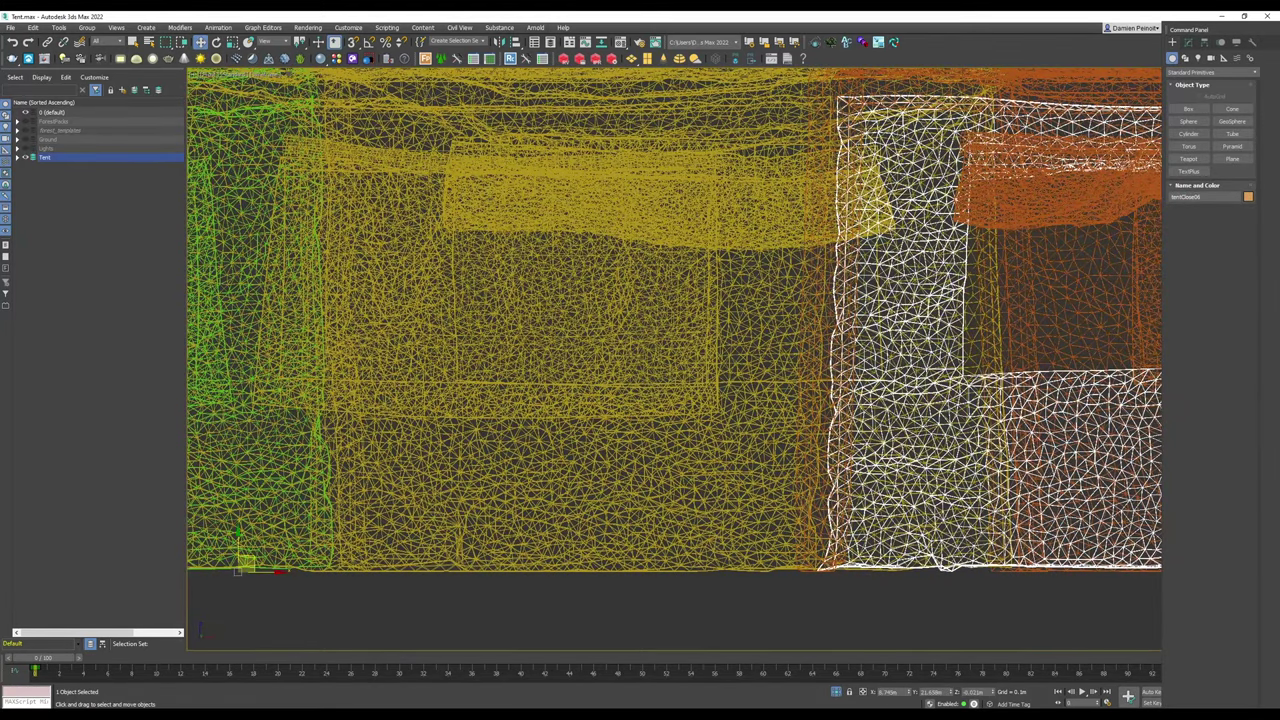
left_click(1188, 109)
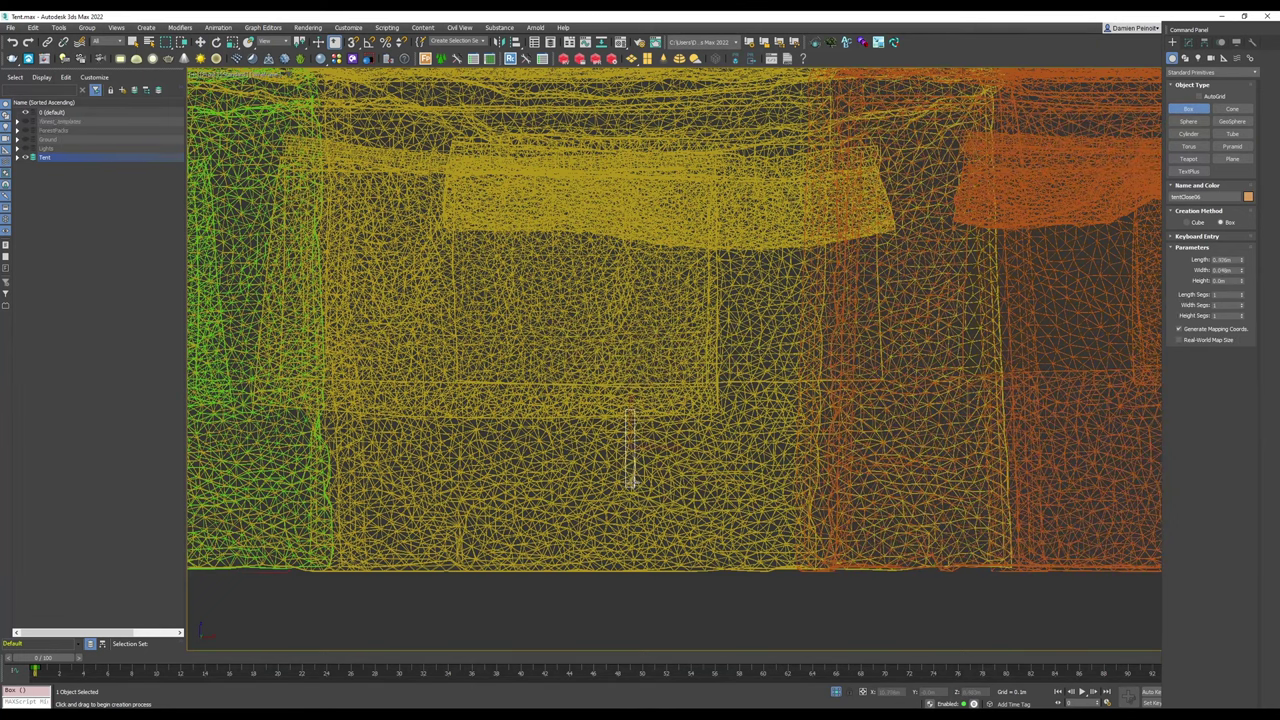
key("w")
Step: Move the box up against the yellow side panel below its window flap and turn shaded display back on
scroll(679, 467, "down", 5)
middle_click_drag(679, 467, 622, 500, "alt")
left_click_drag(692, 458, 1141, 290)
middle_click_drag(1141, 288, 786, 434)
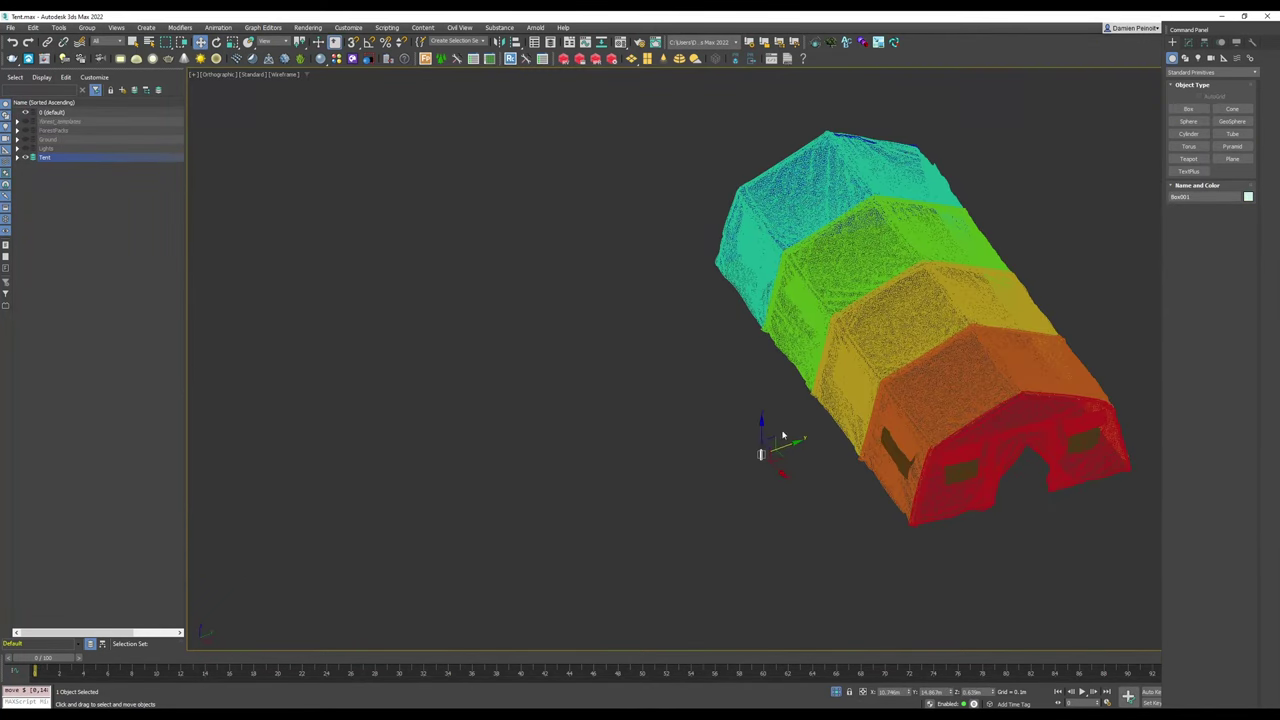
scroll(786, 430, "up", 2)
left_click_drag(771, 466, 975, 424)
key("F3")
scroll(951, 424, "up", 5)
Step: Rotate the box to follow the slope of the yellow tent wall and use the Gimbal coordinate system for moving
key("e")
middle_click_drag(951, 424, 800, 440, "alt")
mouse_move(848, 428)
left_mouse_down()
mouse_move(886, 445)
mouse_move(897, 429)
left_mouse_up()
key("w")
left_click(263, 41)
left_click(270, 84)
key("e")
Step: Scale the box much thinner along its depth using the Local coordinate system
key("r")
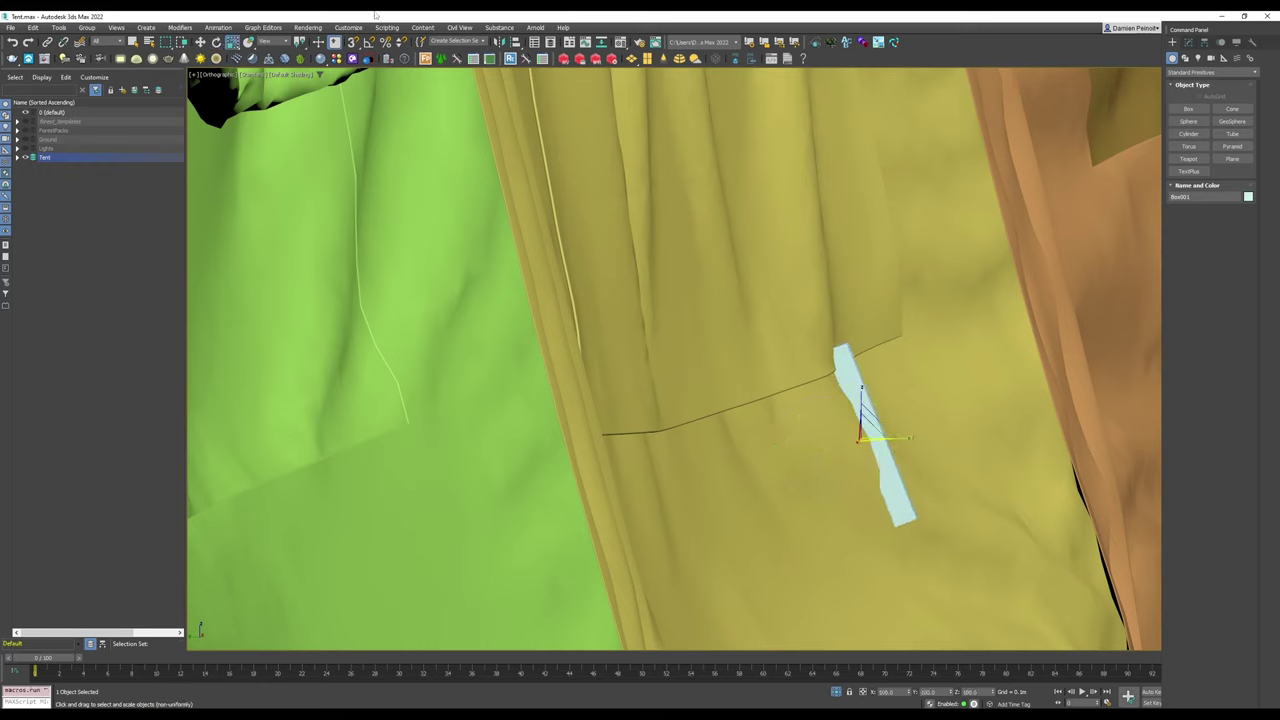
left_click(265, 41)
left_click(274, 83)
left_click(268, 41)
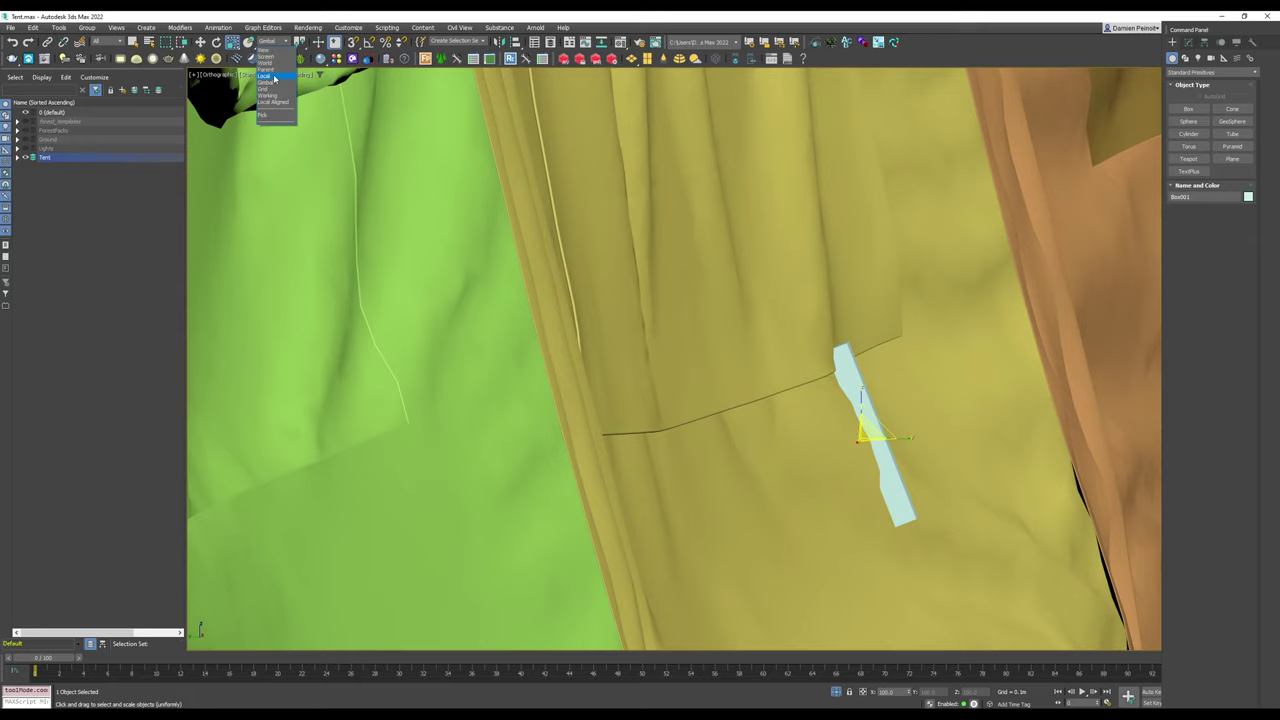
left_click(268, 76)
left_click_drag(890, 430, 847, 437)
key("w")
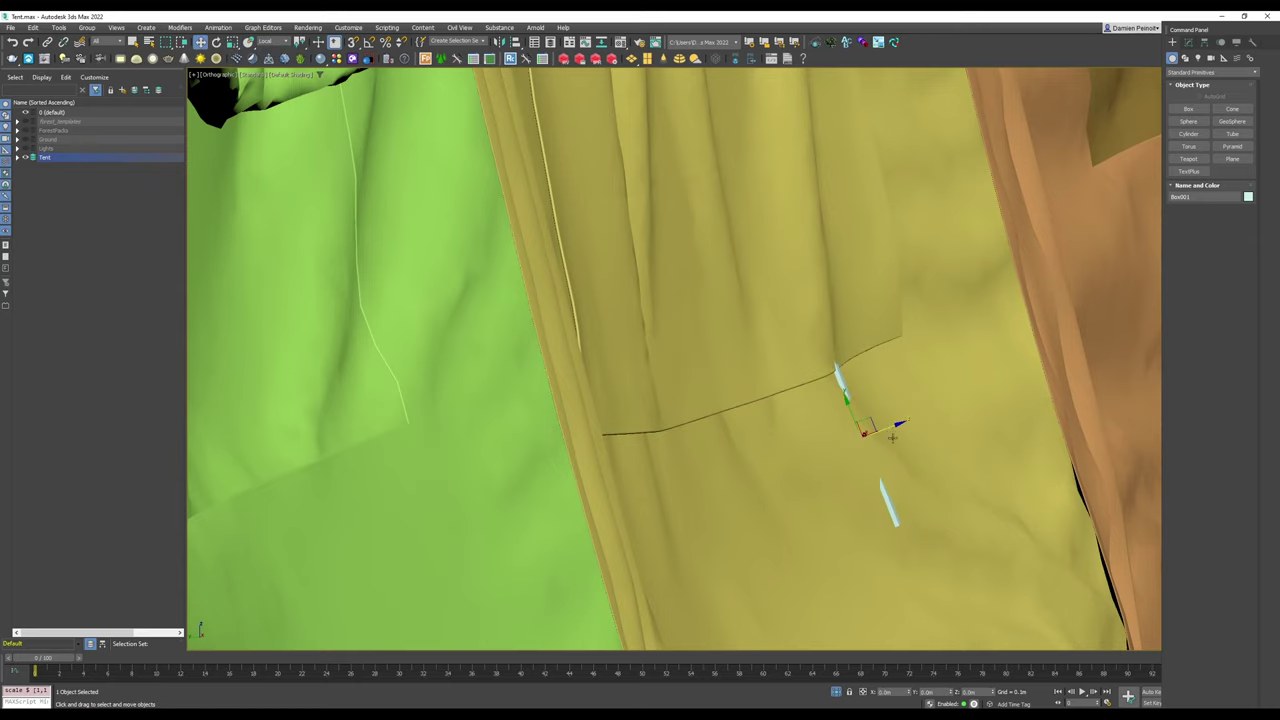
Step: Move the thin box closer to the yellow tent wall and add an Edit Poly modifier to it
middle_click_drag(960, 432, 890, 424, "alt")
scroll(891, 422, "down", 4)
scroll(920, 418, "up", 3)
left_click_drag(881, 436, 905, 444)
key("F3")
middle_click_drag(905, 444, 813, 428, "alt")
left_click(1188, 42)
left_click(1234, 86)
Step: Place an edge loop near the strap's lower end and narrow its four end vertices into a taper
key("2")
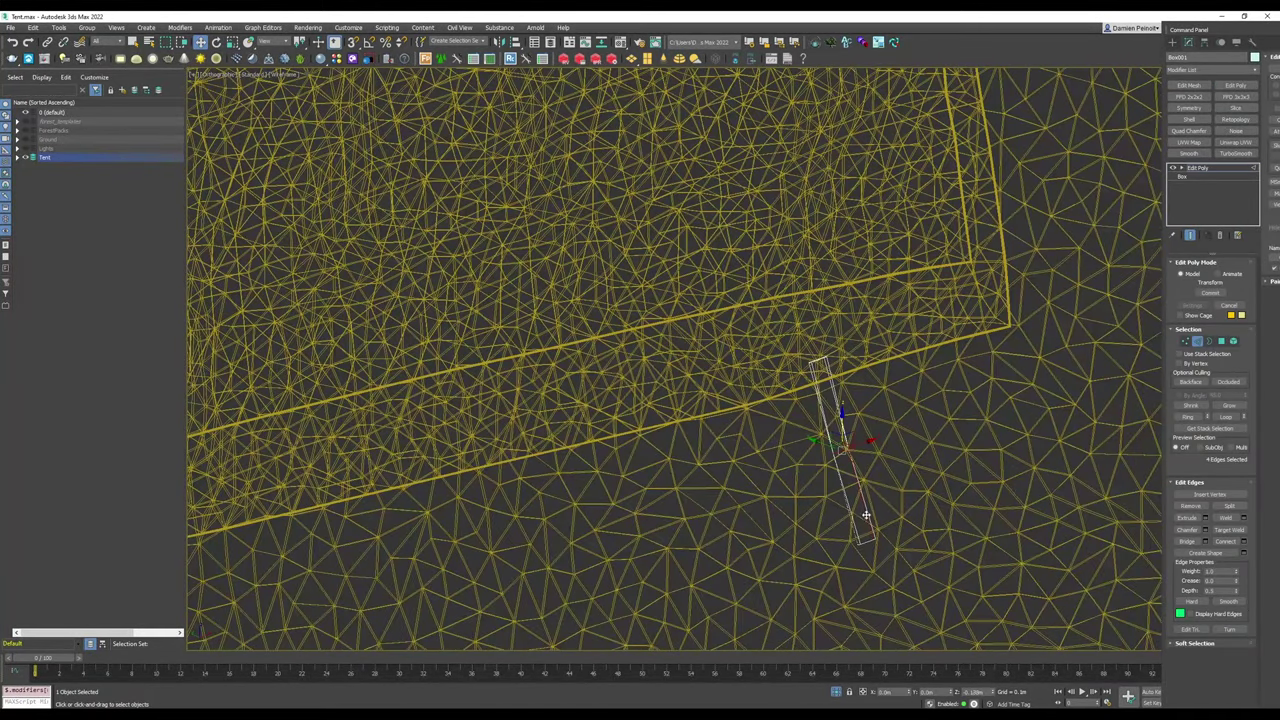
middle_click_drag(863, 515, 891, 535, "alt")
middle_click_drag(825, 457, 806, 386)
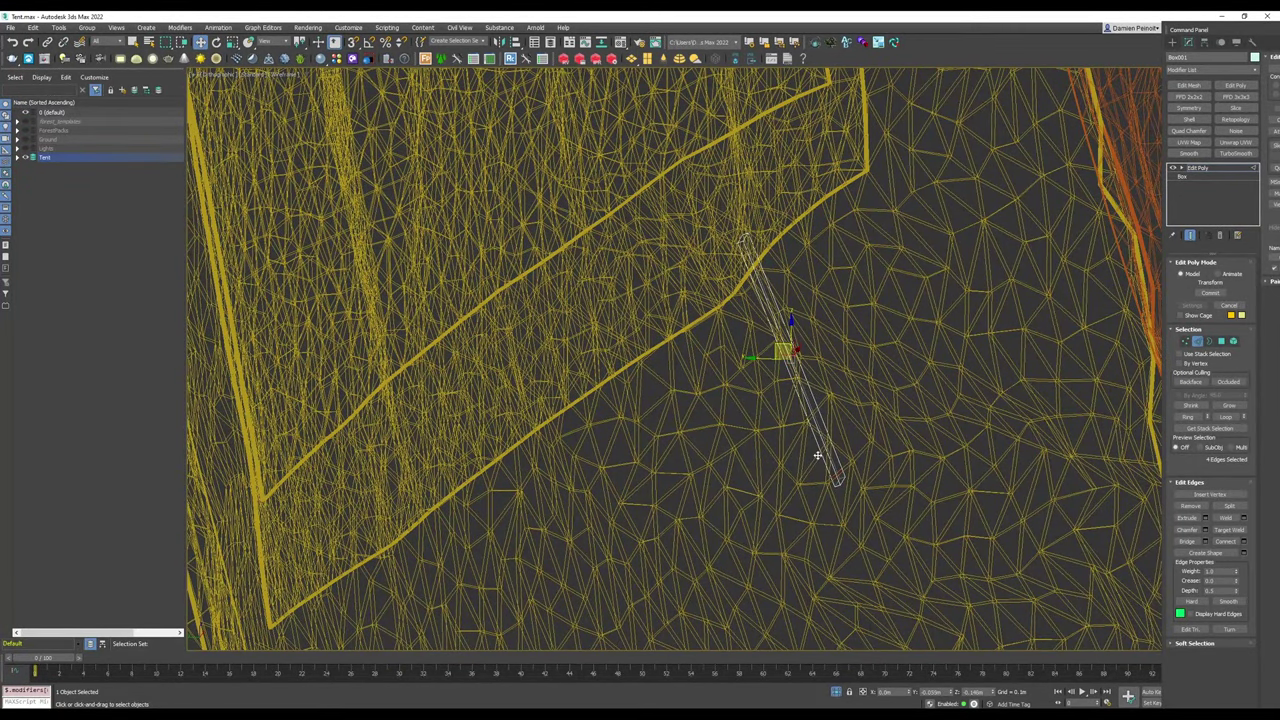
scroll(834, 484, "up", 6)
middle_click_drag(838, 486, 890, 490, "alt")
left_click(1185, 342)
left_click_drag(912, 497, 804, 460)
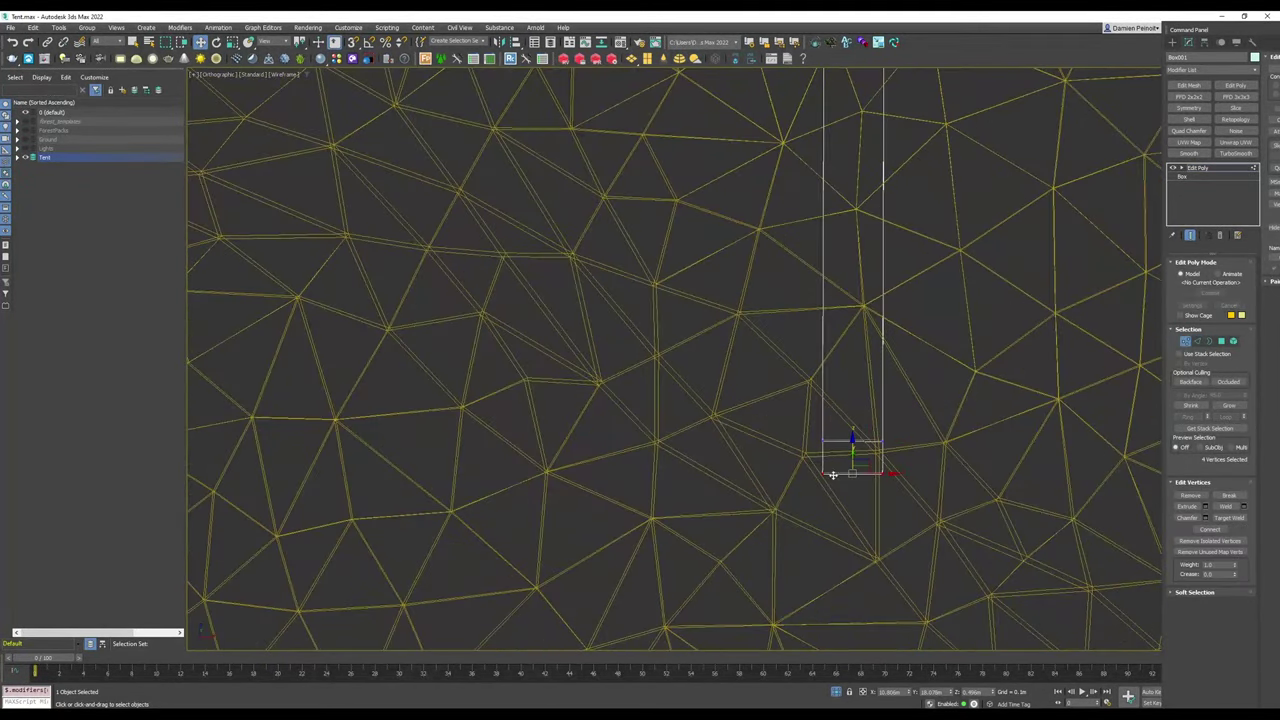
middle_click_drag(863, 466, 857, 318, "alt")
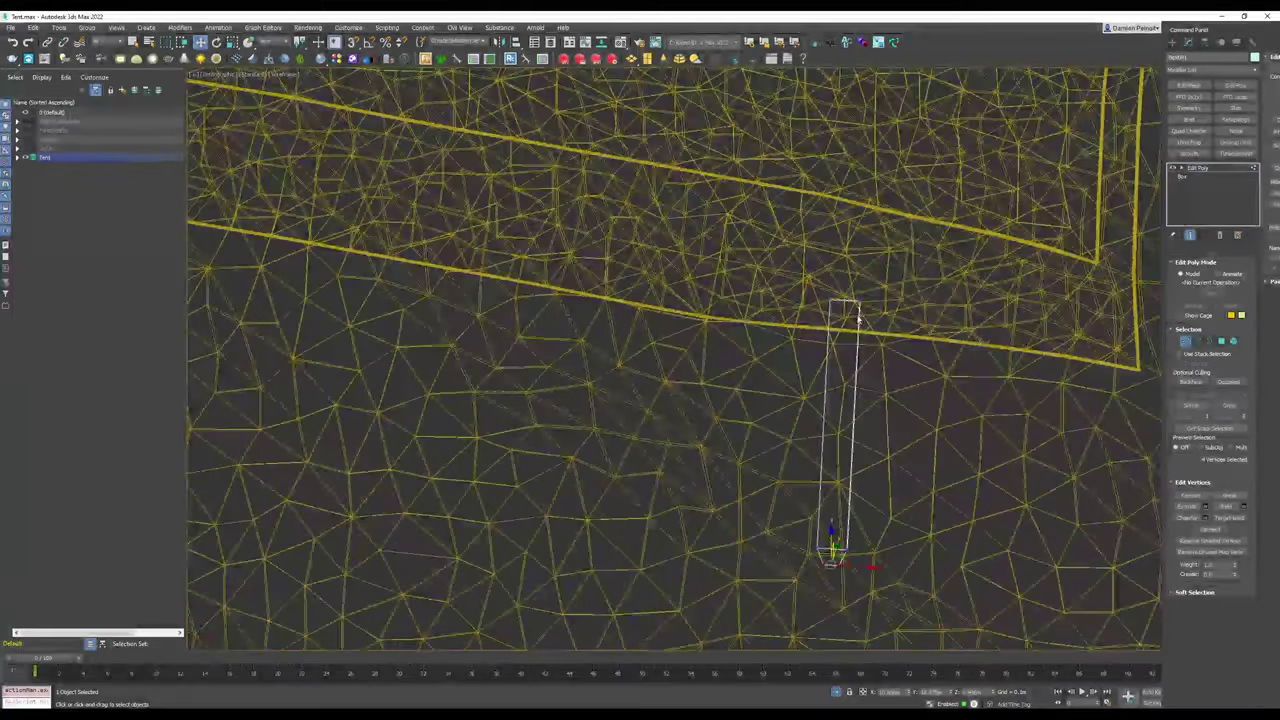
Step: Connect the strap's four long edges with 3 segments so that it can be bent
left_click_drag(882, 324, 808, 280)
middle_click_drag(808, 290, 876, 338, "alt")
key("F3")
mouse_move(937, 534)
middle_mouse_down()
mouse_move(894, 514)
mouse_move(865, 471)
middle_mouse_up()
key("F3")
left_click(1197, 342)
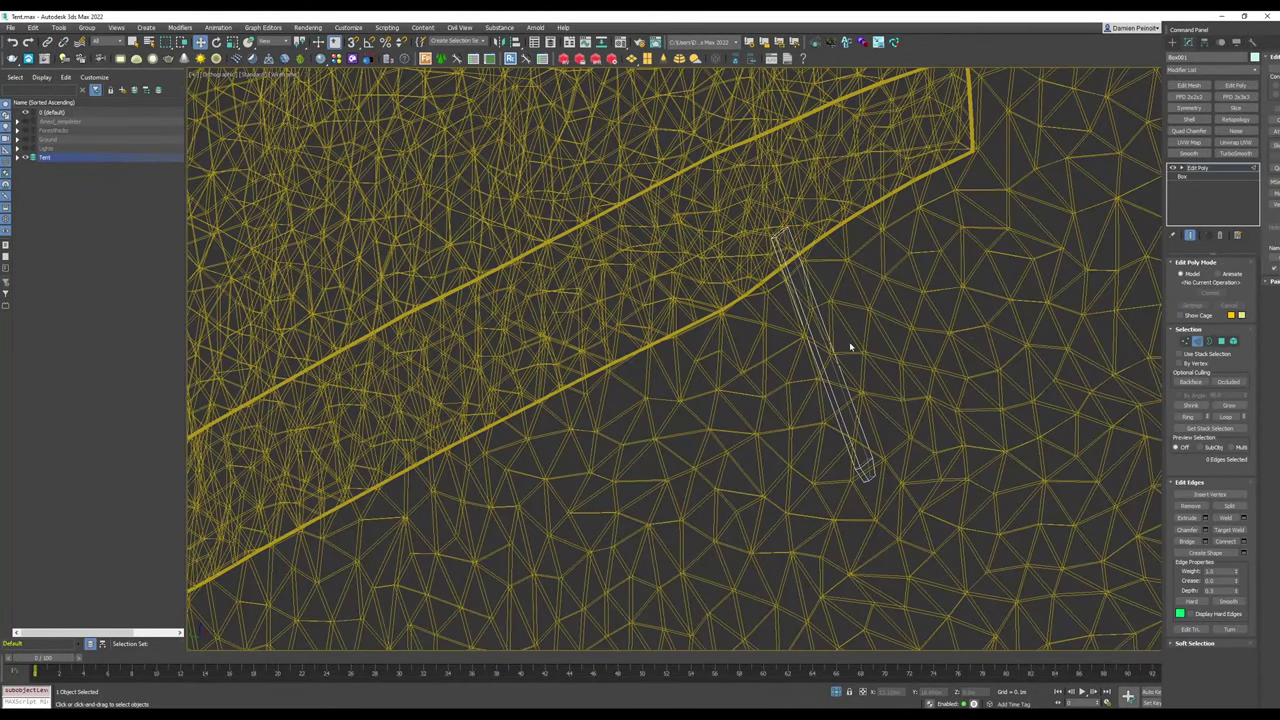
left_click_drag(850, 347, 795, 332)
middle_click_drag(759, 425, 751, 425)
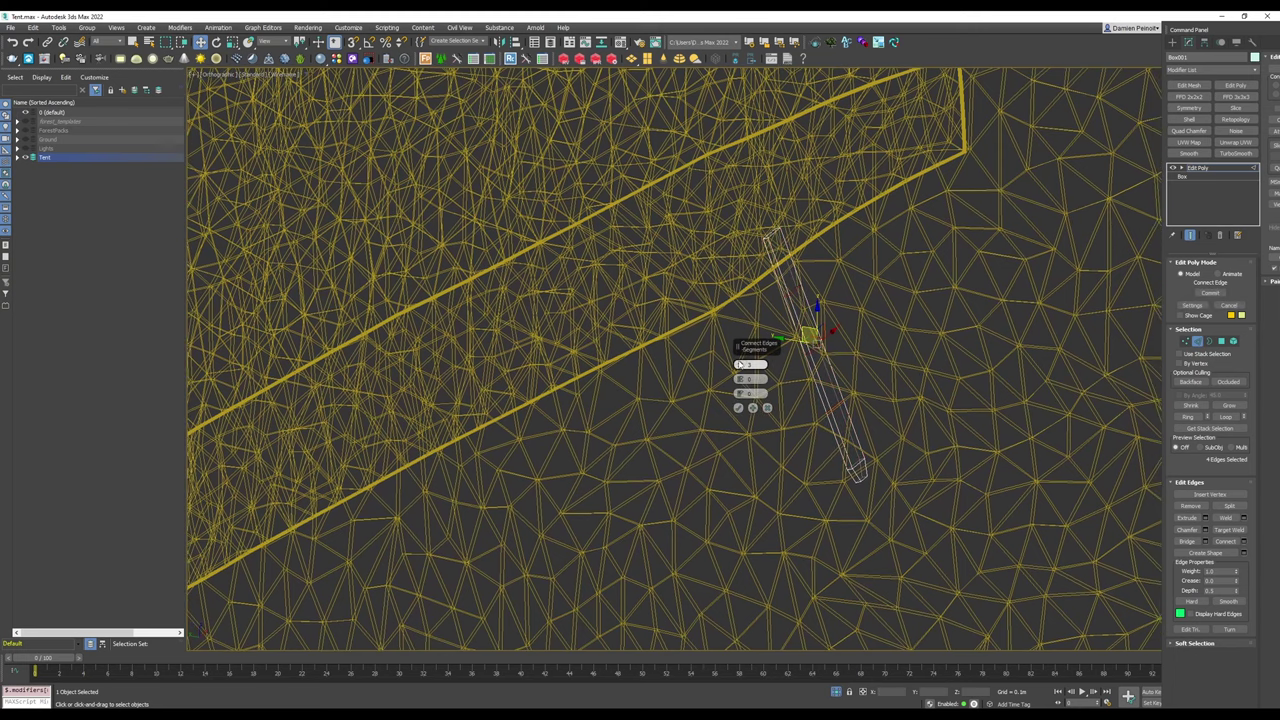
left_click(738, 408)
Step: Move the strap's upper loop vertices outward so that this section sits in front of the tent wall
left_click(1186, 342)
mouse_move(845, 342)
left_mouse_down()
mouse_move(778, 293)
mouse_move(795, 232)
left_mouse_up()
key("F3")
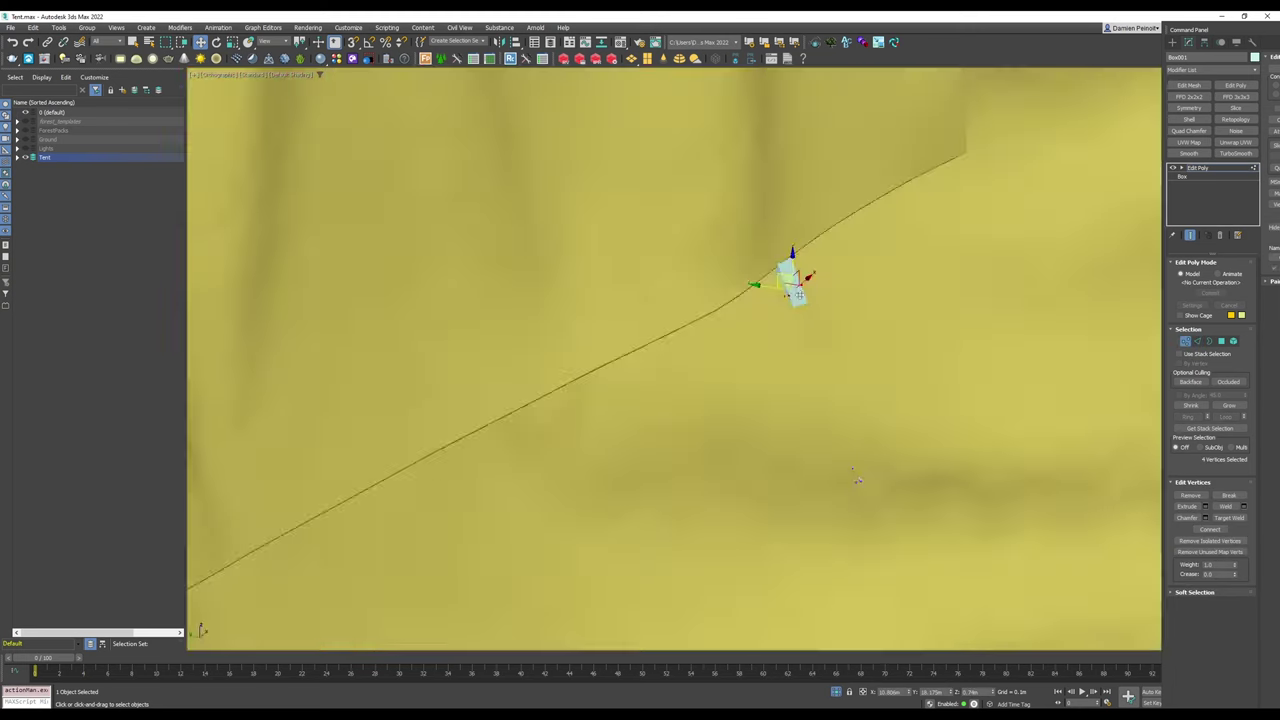
middle_click_drag(857, 480, 755, 420, "alt")
left_click_drag(690, 195, 795, 250)
middle_click_drag(795, 250, 694, 240, "alt")
scroll(715, 215, "down", 3)
Step: Move the whole strap sideways along the window flap and scale it narrower across its width
key("1")
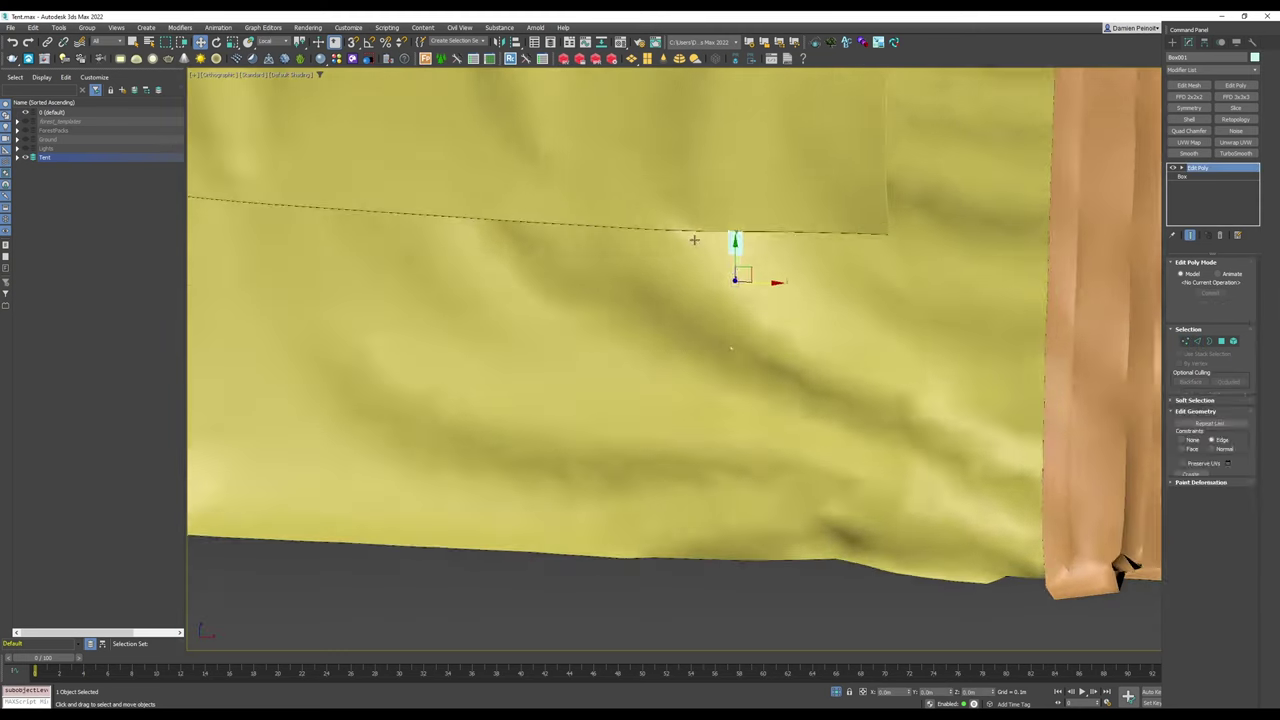
scroll(697, 248, "down", 2)
left_click_drag(768, 276, 812, 277)
key("r")
key("F3")
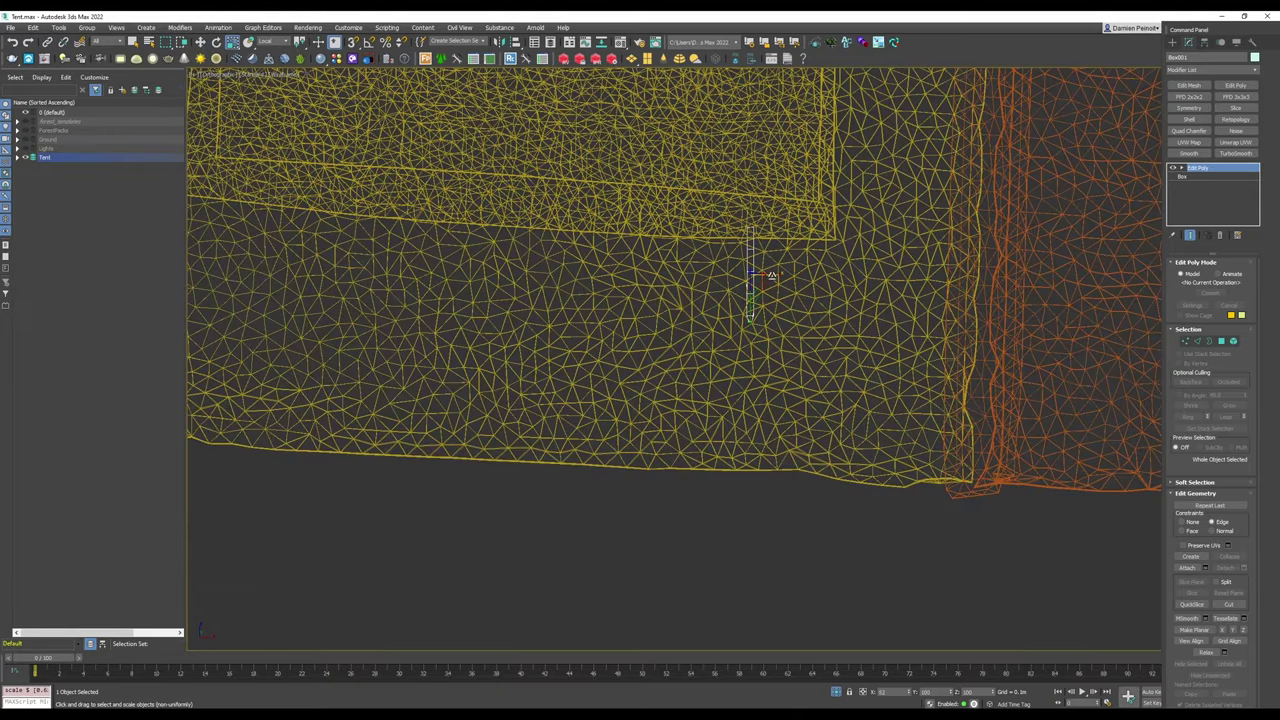
middle_click_drag(772, 275, 862, 330, "alt")
key("F3")
Step: Push the strap's four top vertices back behind the lower edge of the window flap
left_click(1187, 344)
key("F3")
scroll(684, 252, "up", 4)
left_click_drag(786, 192, 729, 246)
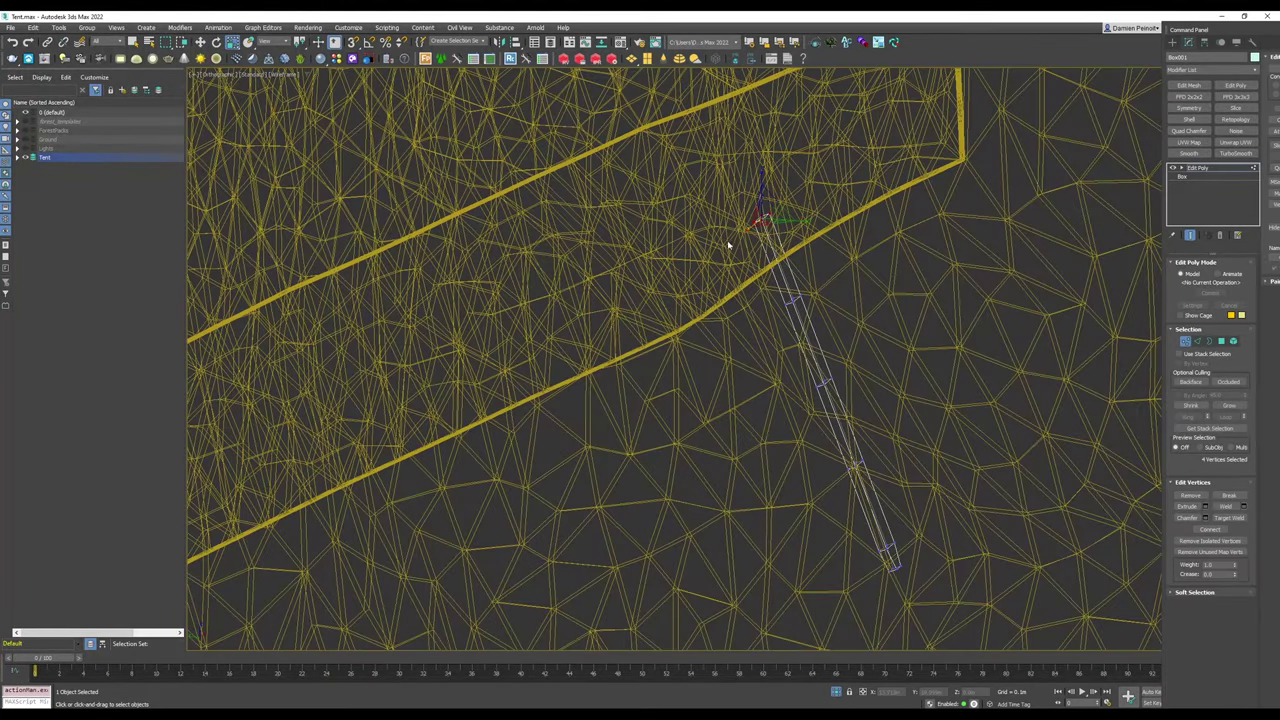
middle_click_drag(729, 246, 791, 237, "alt")
key("w")
key("F3")
left_click_drag(747, 218, 757, 218)
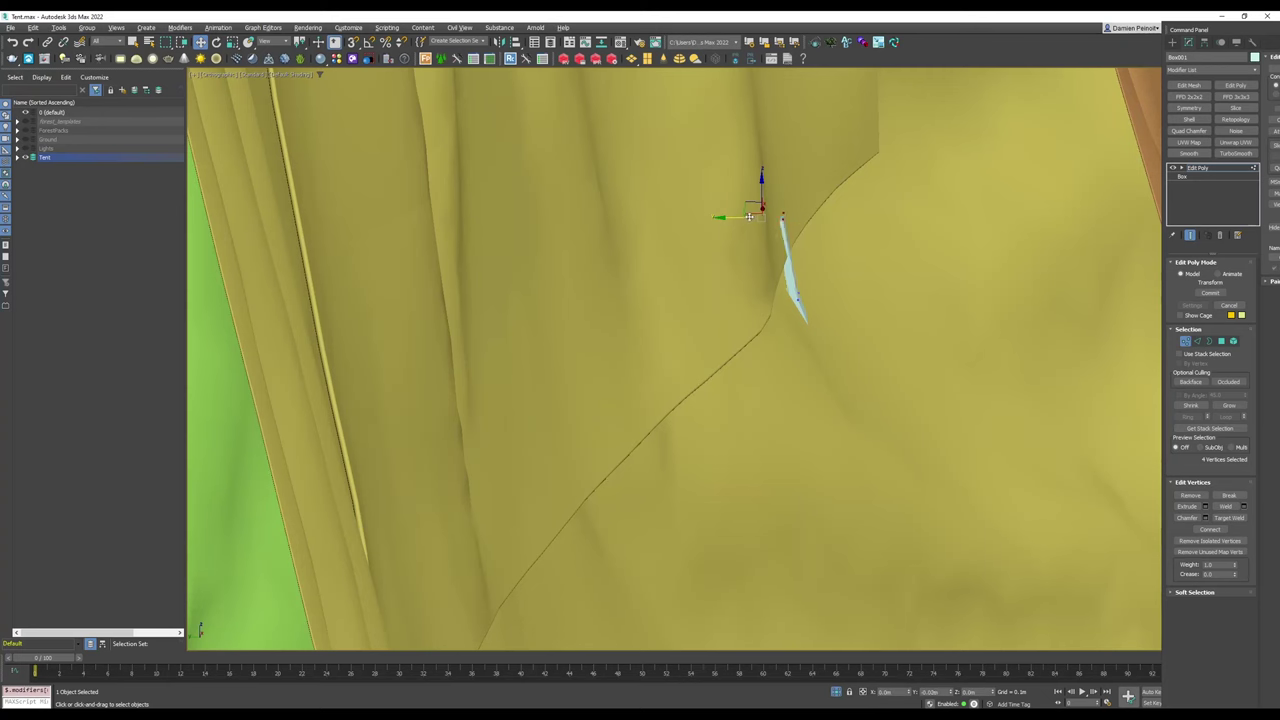
Step: Try to move ten of the strap's lower vertices outward from the tent wall
left_click_drag(875, 284, 776, 299)
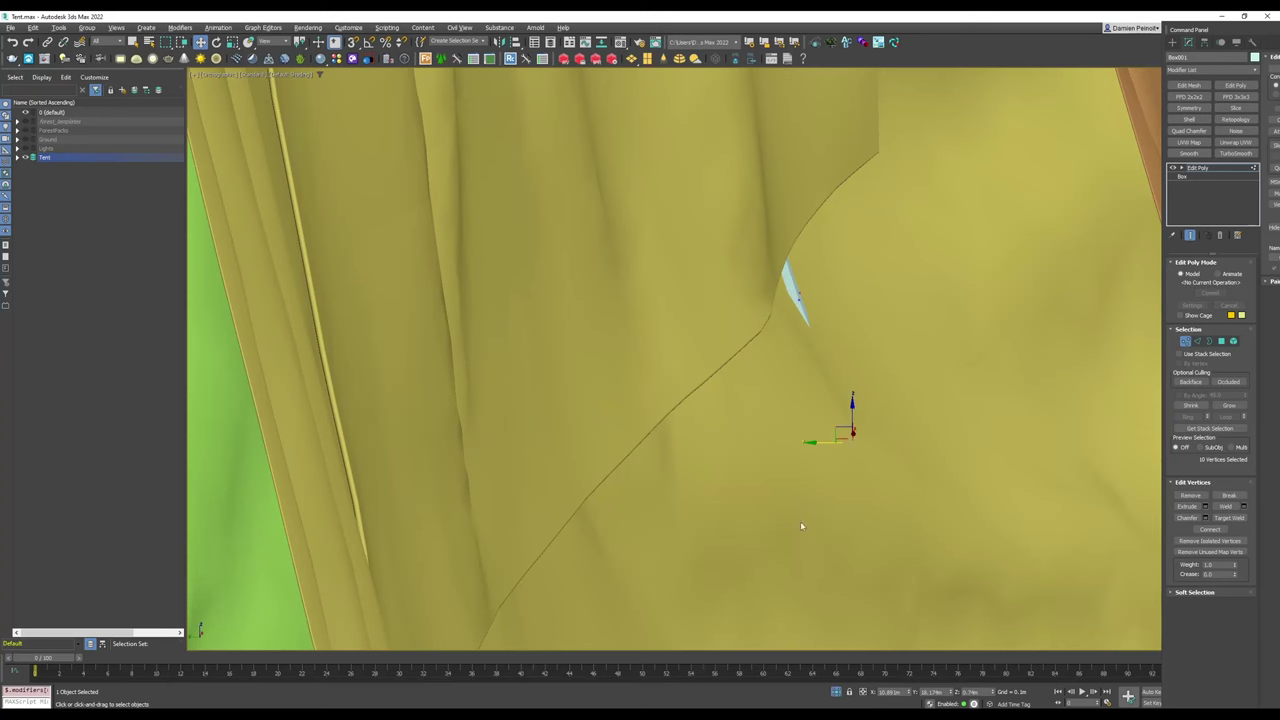
left_click_drag(839, 443, 846, 443)
middle_click_drag(902, 437, 814, 386)
key("F3")
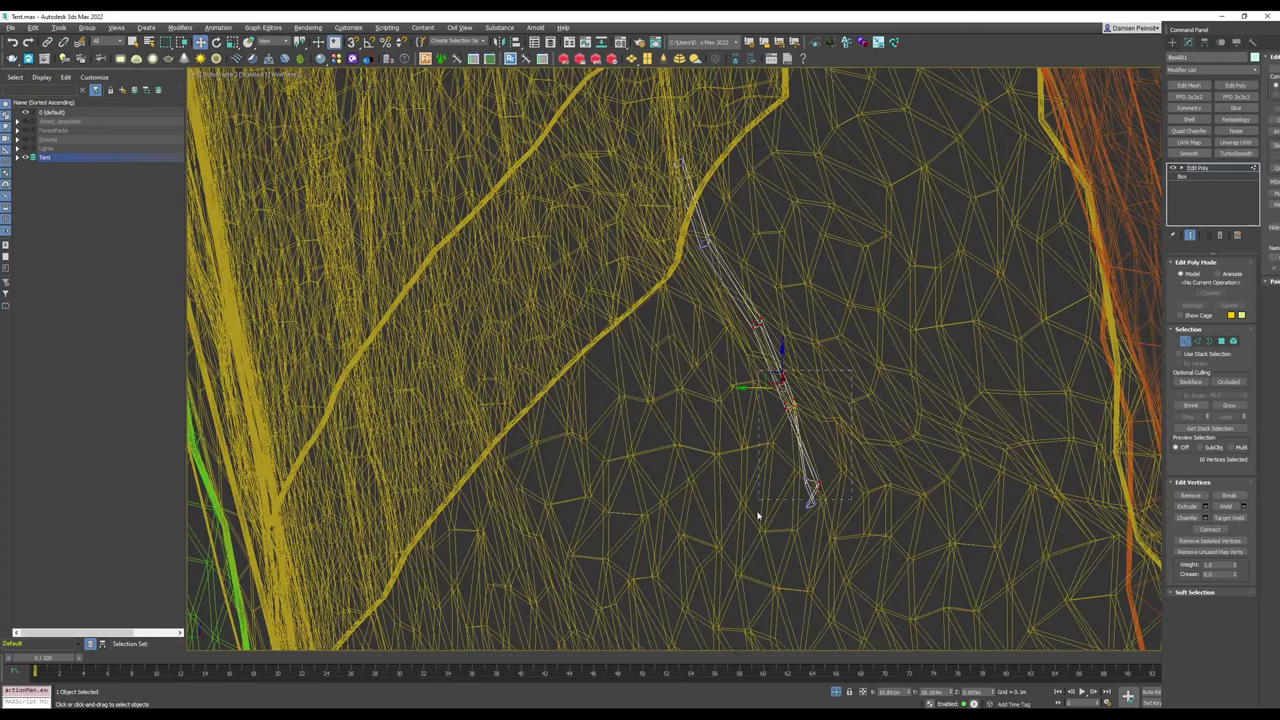
left_click_drag(757, 517, 851, 433)
key("ctrl+z")
key("ctrl+z")
Step: Pull the strap's lower vertex groups outward one after another so that it bends along the tent wall
left_click_drag(711, 307, 710, 306)
key("F3")
left_click_drag(750, 425, 776, 423)
left_click_drag(890, 540, 771, 384)
left_click_drag(786, 463, 817, 457)
left_click_drag(863, 380, 798, 430, "alt")
middle_click_drag(805, 435, 682, 340)
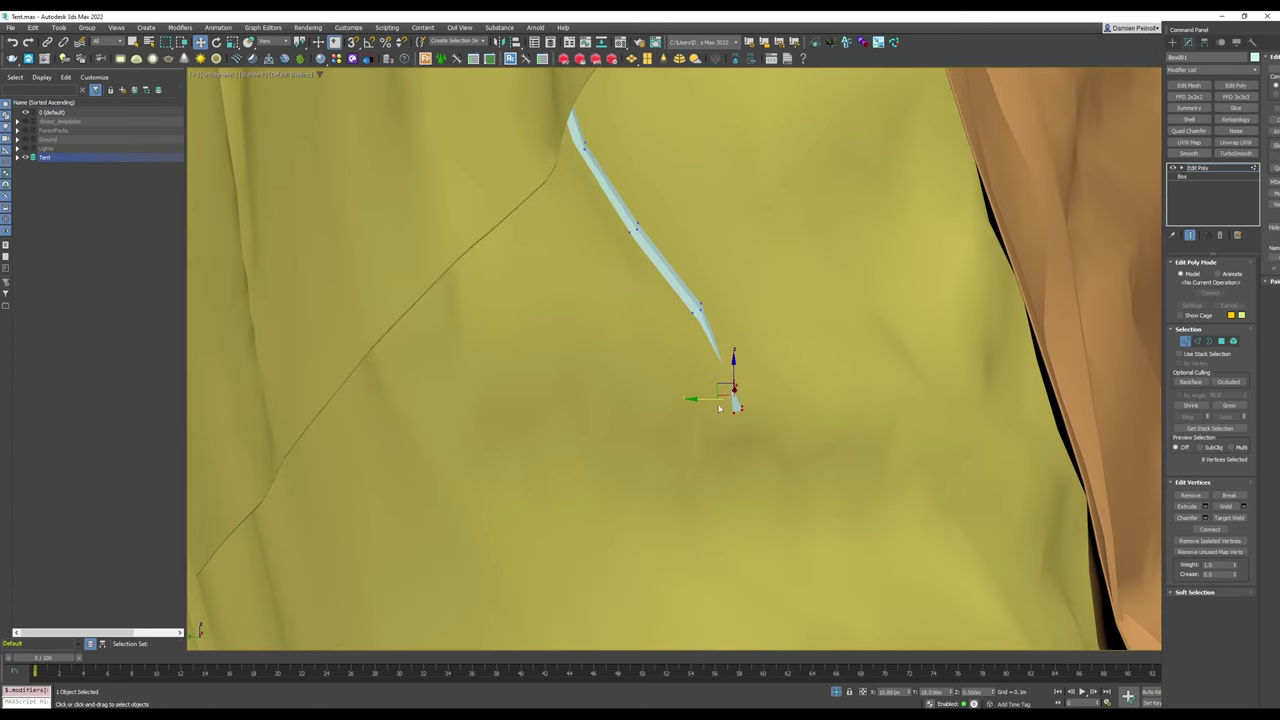
left_click_drag(699, 399, 710, 398)
Step: Fine-tune the offset of the 16 vertices below the strap's top and leave vertex editing
middle_click_drag(790, 395, 690, 385, "alt")
scroll(755, 370, "down", 5)
middle_click_drag(755, 360, 775, 425, "alt")
scroll(768, 400, "up", 4)
left_click_drag(669, 332, 668, 330)
middle_click_drag(670, 336, 730, 345, "alt")
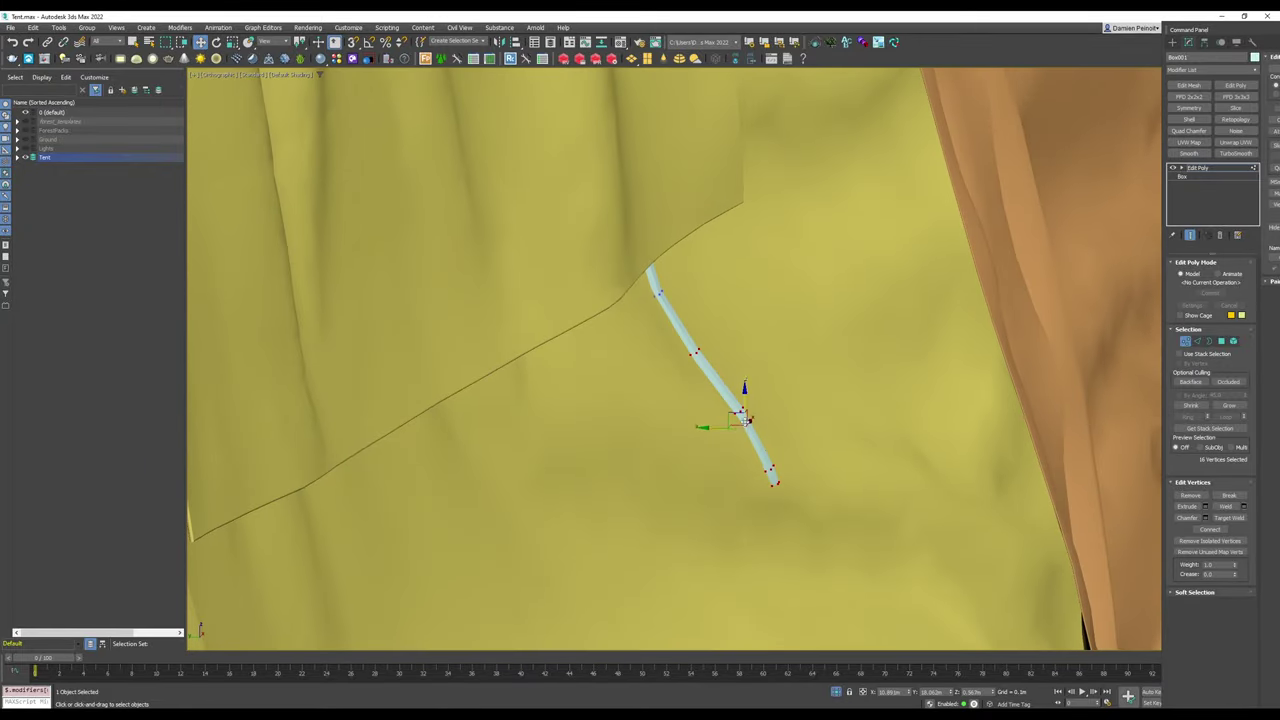
mouse_move(736, 417)
left_mouse_down()
mouse_move(684, 346)
mouse_move(765, 440)
mouse_move(741, 416)
left_mouse_up()
middle_click_drag(741, 400, 714, 342, "alt")
scroll(703, 340, "down", 5)
scroll(720, 328, "down", 3)
scroll(714, 342, "up", 3)
scroll(713, 341, "up", 5)
left_click(1197, 168)
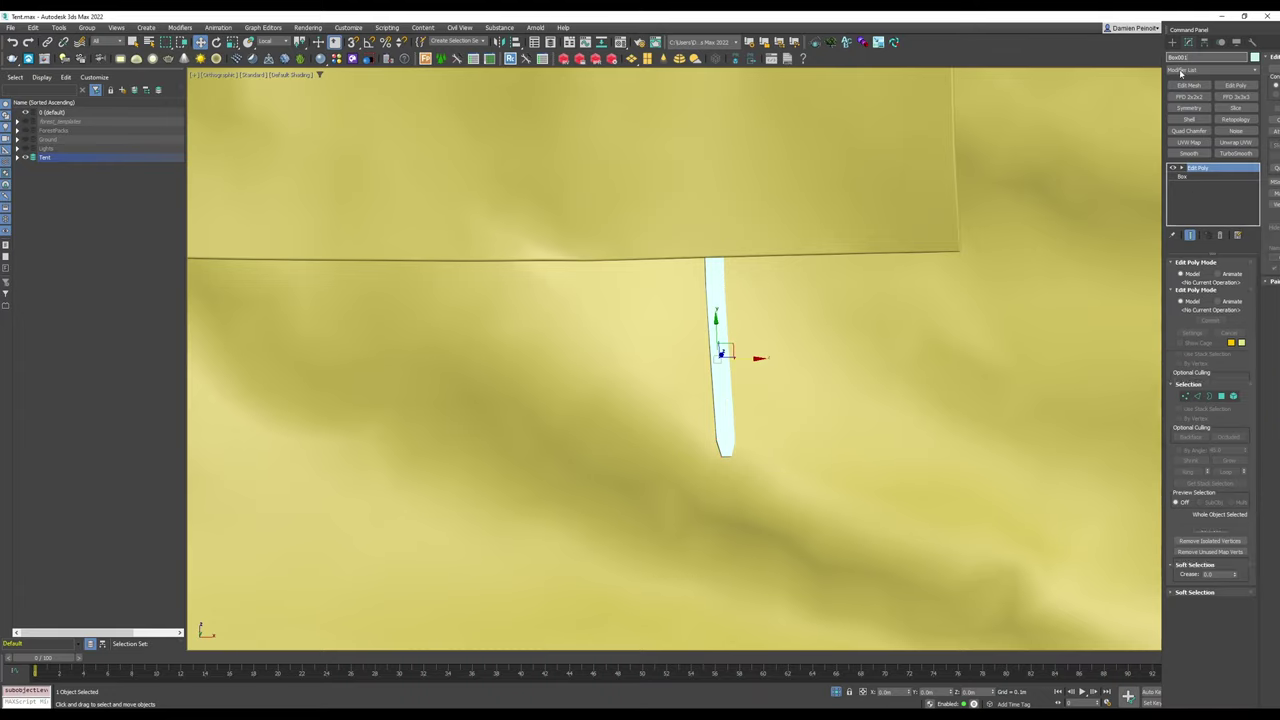
Step: Create a small flat cylinder over the strap's upper end in the wireframe Front view
left_click(1173, 43)
left_click(1192, 112)
key("f")
key("F3")
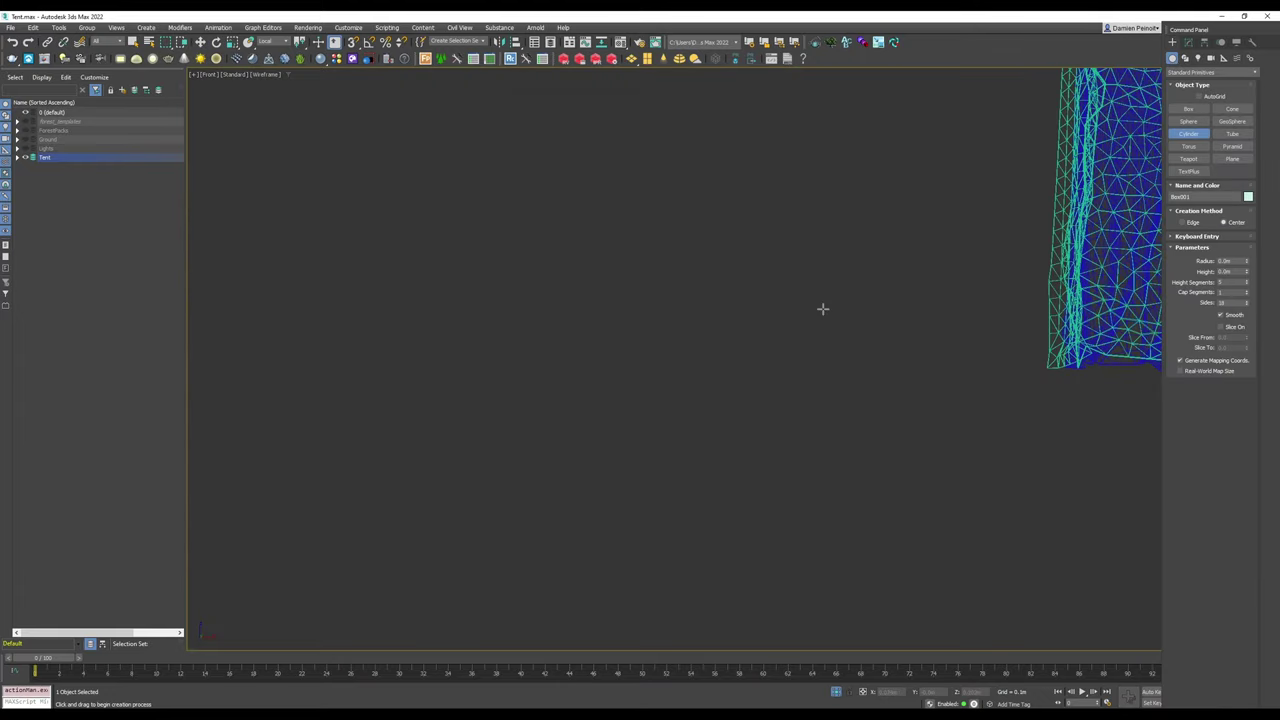
key("l")
key("z")
scroll(804, 328, "down", 8)
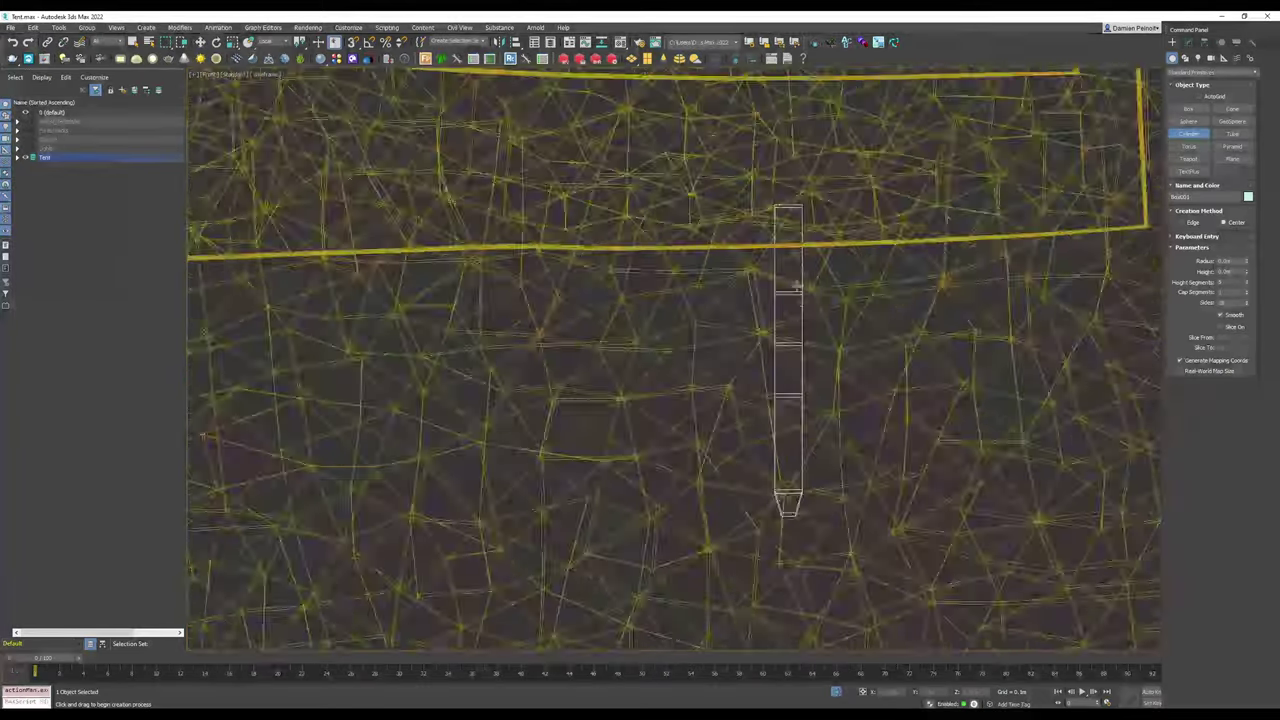
scroll(795, 196, "up", 3)
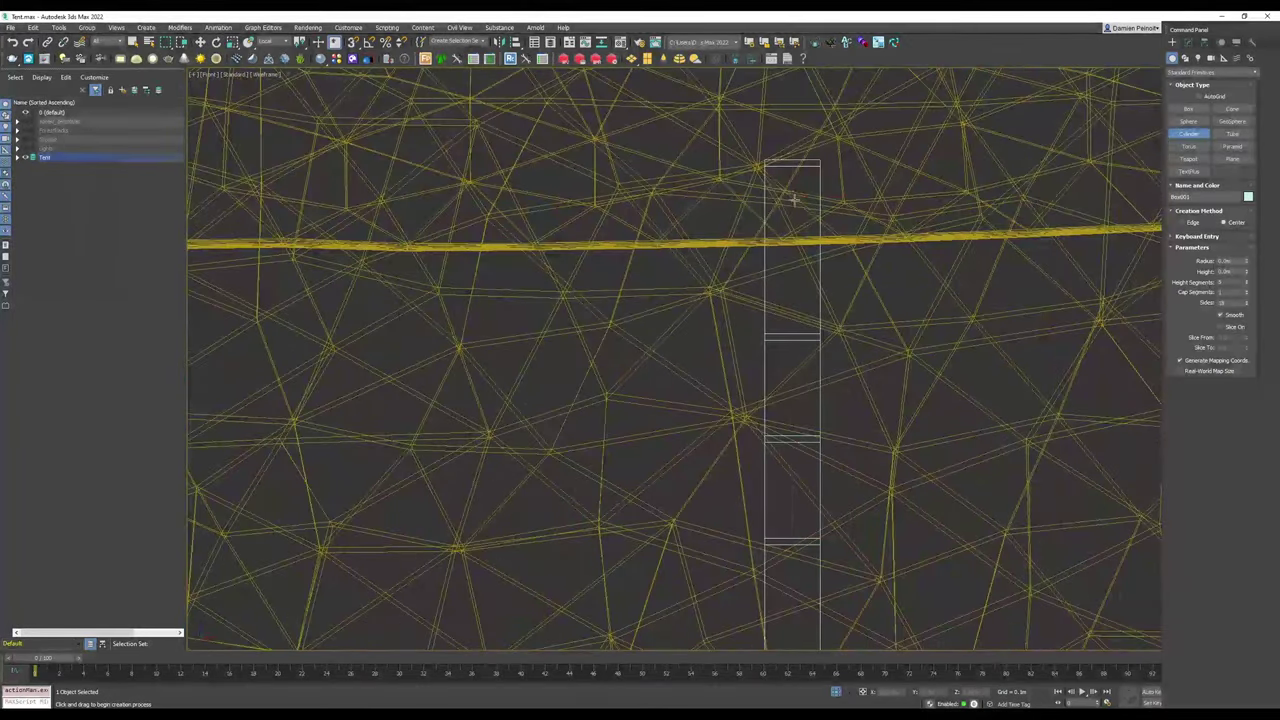
key("w")
Step: Move the cylinder onto the window flap just above the strap and turn shaded display back on
scroll(750, 425, "down", 10)
middle_click_drag(748, 437, 741, 417, "alt")
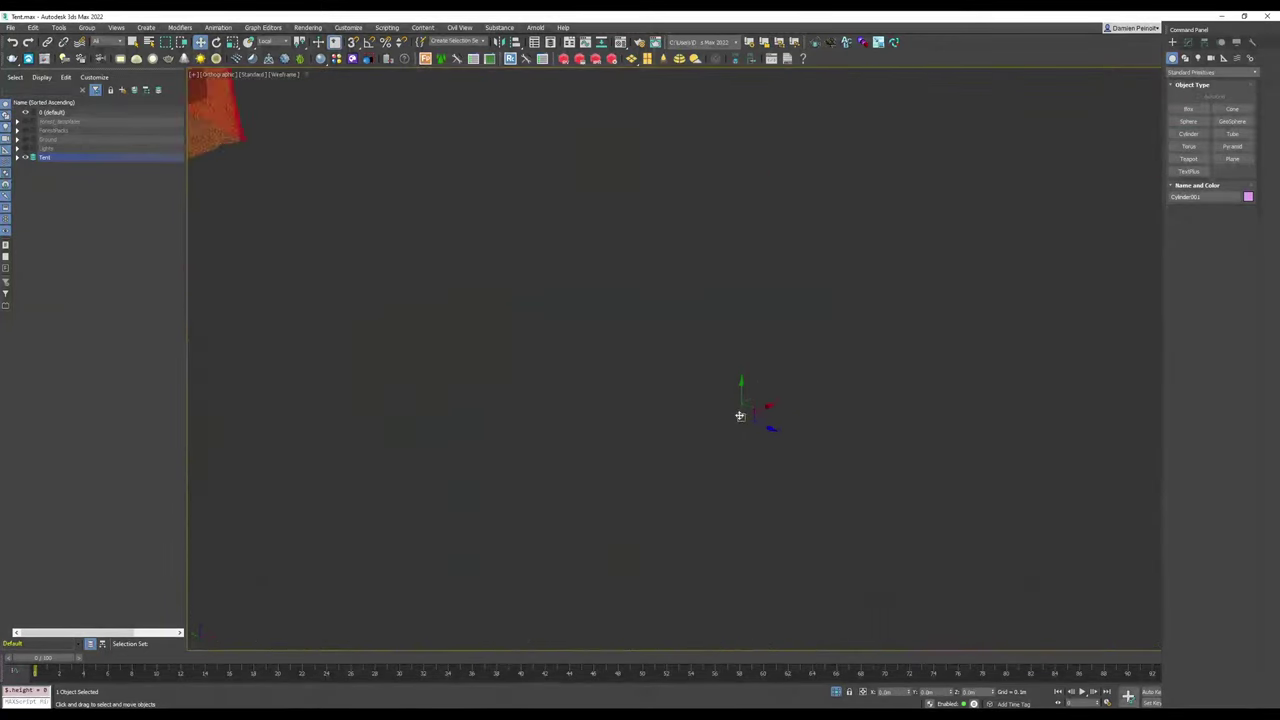
scroll(743, 418, "down", 4)
left_click_drag(752, 423, 401, 294)
scroll(401, 294, "up", 4)
key("F3")
scroll(420, 298, "up", 6)
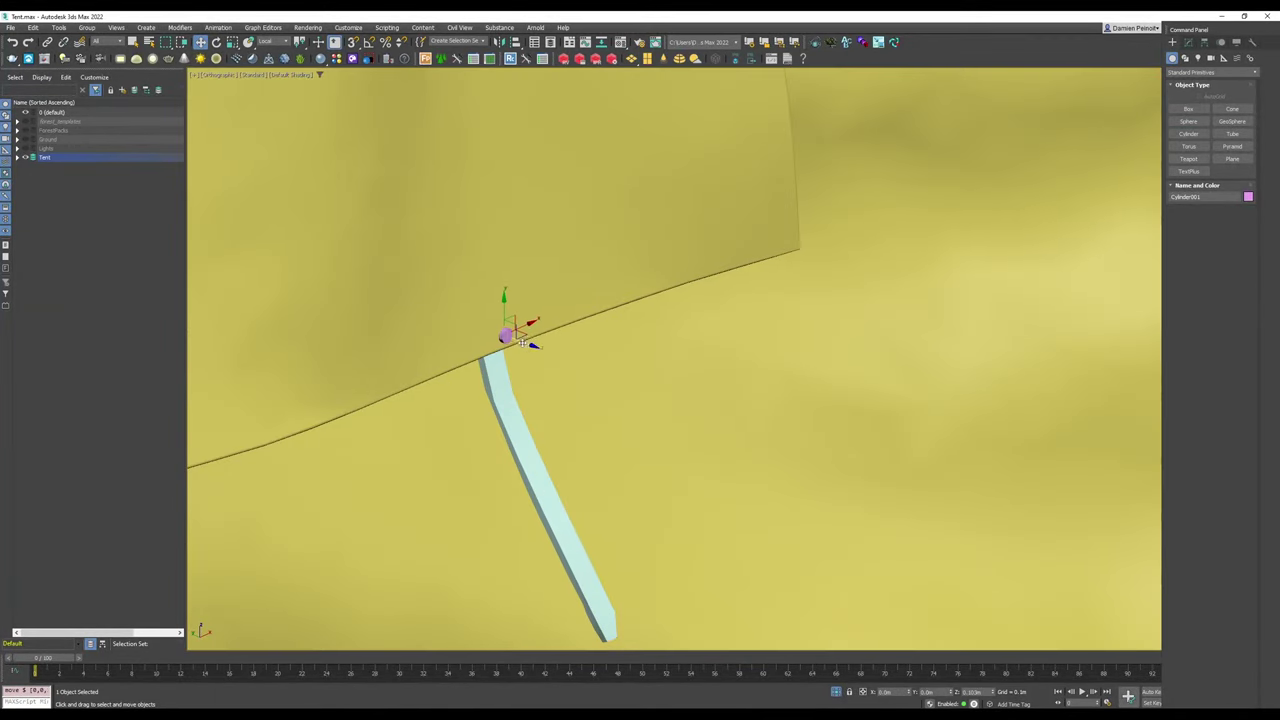
scroll(513, 342, "up", 4)
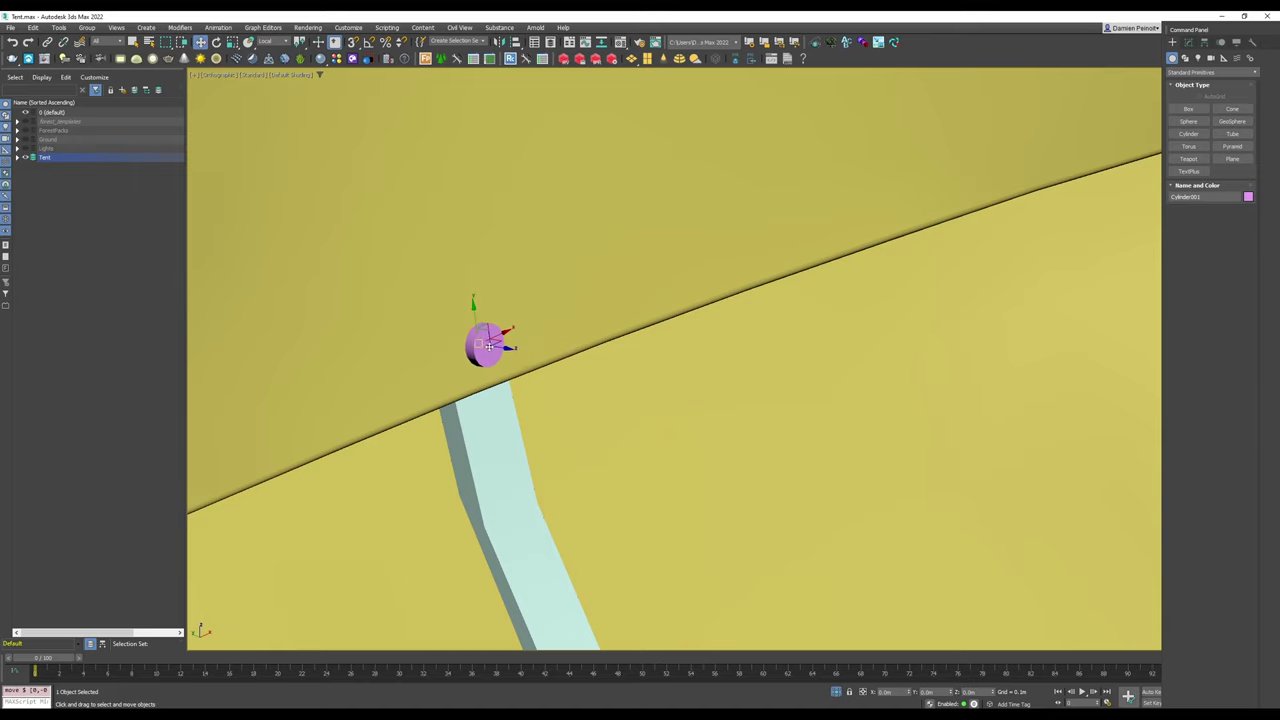
Step: Rotate the cylinder so that it lies flat against the sloping window flap
mouse_move(497, 347)
middle_mouse_down("alt")
mouse_move(505, 370)
mouse_move(549, 294)
middle_mouse_up("alt")
key("e")
key("w")
left_click(1188, 42)
middle_click_drag(714, 348, 959, 264)
scroll(959, 264, "up", 2)
middle_click_drag(653, 275, 680, 332)
scroll(716, 287, "up", 2)
Step: Show edged faces and convert the cylinder to an Editable Poly for polygon editing
key("F4")
right_click(702, 264)
mouse_move(765, 362)
left_click(842, 371)
left_click(1221, 274)
Step: Inset the cylinder's front cap into concentric rings and raise the centre polygons into a low dome
left_click(703, 298)
scroll(703, 298, "up", 2)
left_click(1226, 441)
mouse_move(680, 330)
left_mouse_down()
mouse_move(680, 307)
mouse_move(681, 319)
left_mouse_up()
key("w")
middle_click_drag(698, 344, 662, 308, "alt")
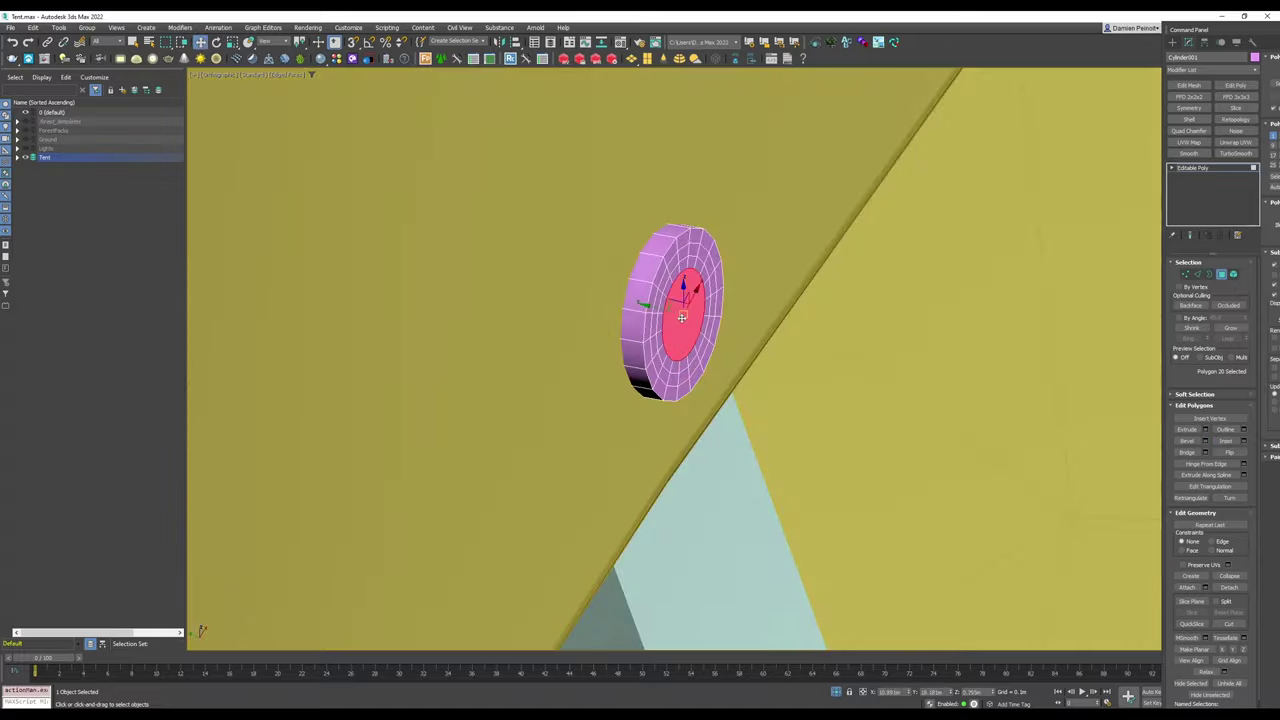
middle_click_drag(733, 330, 641, 314, "alt")
scroll(651, 292, "up", 5)
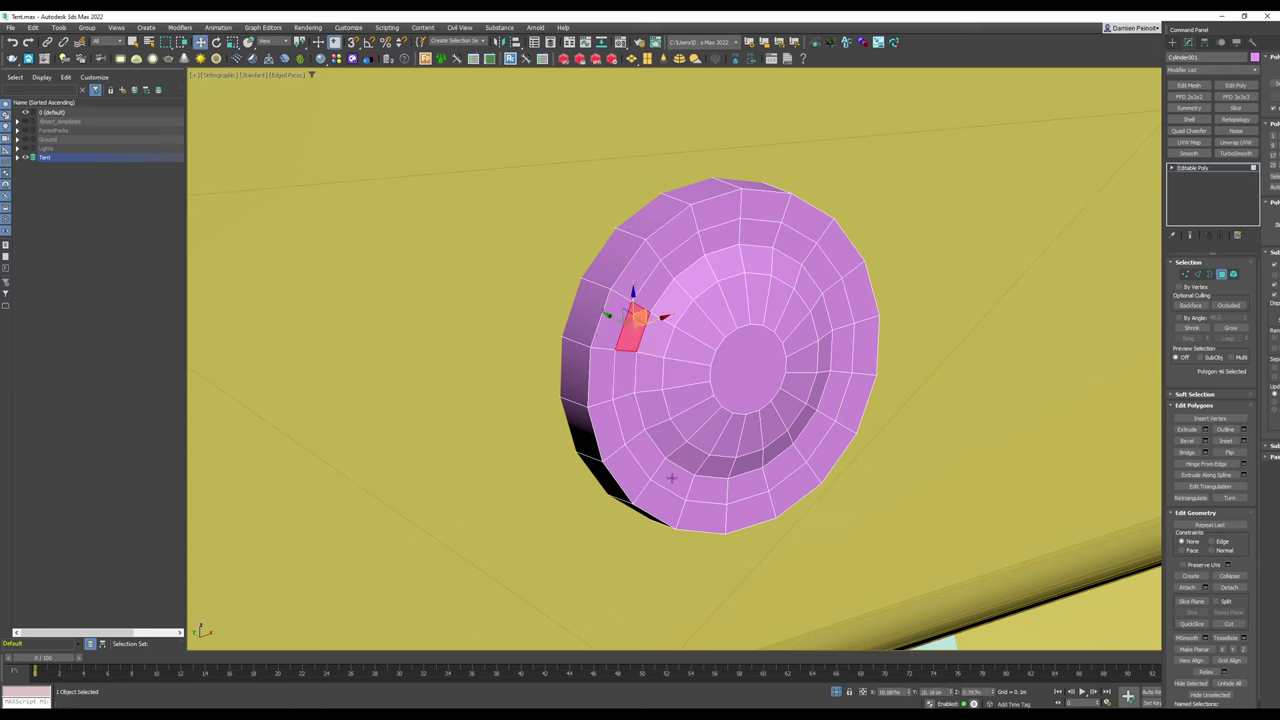
Step: Inset the ring of 18 polygons around the button's dome and extrude it to form a circular groove
left_click(624, 368)
mouse_move(648, 292)
left_mouse_down("ctrl")
mouse_move(686, 262)
mouse_move(842, 392)
mouse_move(783, 476)
mouse_move(629, 427)
mouse_move(632, 327)
mouse_move(637, 362)
left_mouse_up("ctrl")
left_click(1228, 443)
left_click(1189, 430)
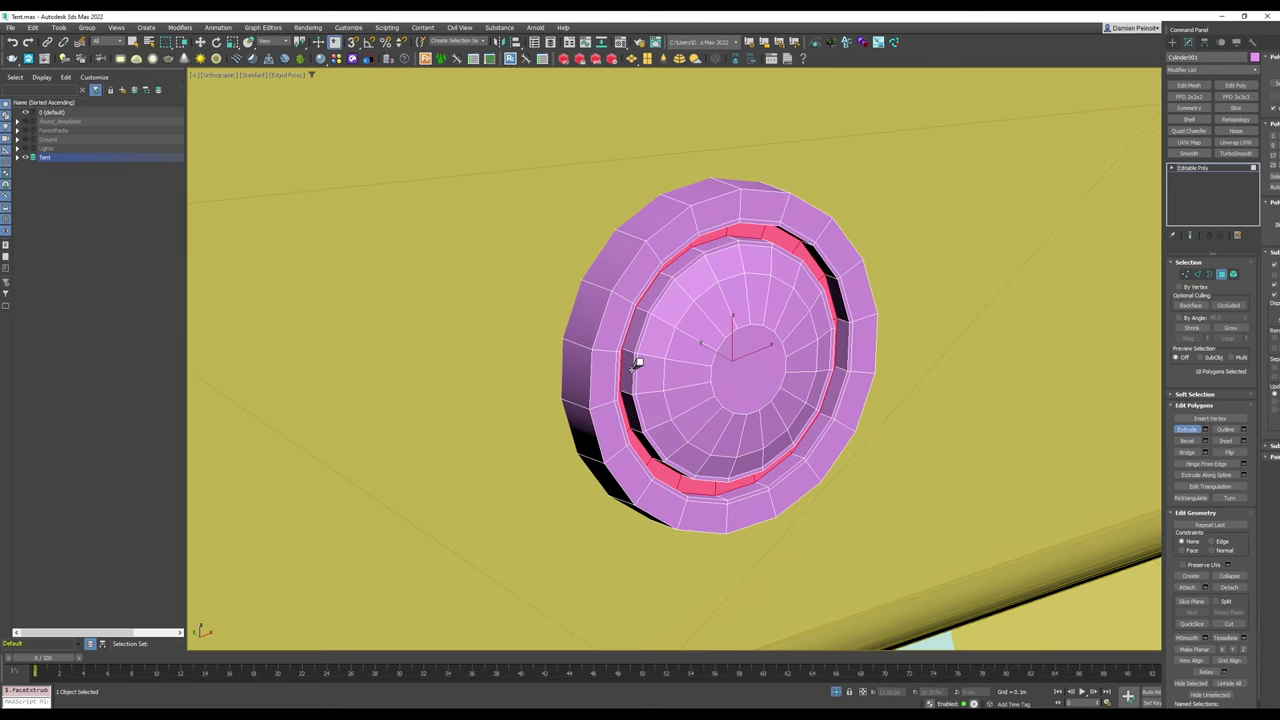
key("w")
Step: Finish polygon editing on the button and turn off edged faces
scroll(745, 350, "down", 5)
middle_click_drag(780, 362, 920, 628, "alt")
scroll(1227, 263, "down", 1)
left_click(1224, 261)
key("F4")
scroll(767, 358, "down", 10)
scroll(768, 395, "up", 8)
key("r")
key("w")
middle_click_drag(773, 403, 812, 352, "alt")
scroll(793, 416, "down", 5)
Step: Connect the ring of edges across the strap's width to add a lengthwise centre loop
left_click(785, 455)
scroll(800, 470, "up", 3)
scroll(790, 400, "down", 2)
key("F4")
left_click(1197, 341)
key("z")
key("F3")
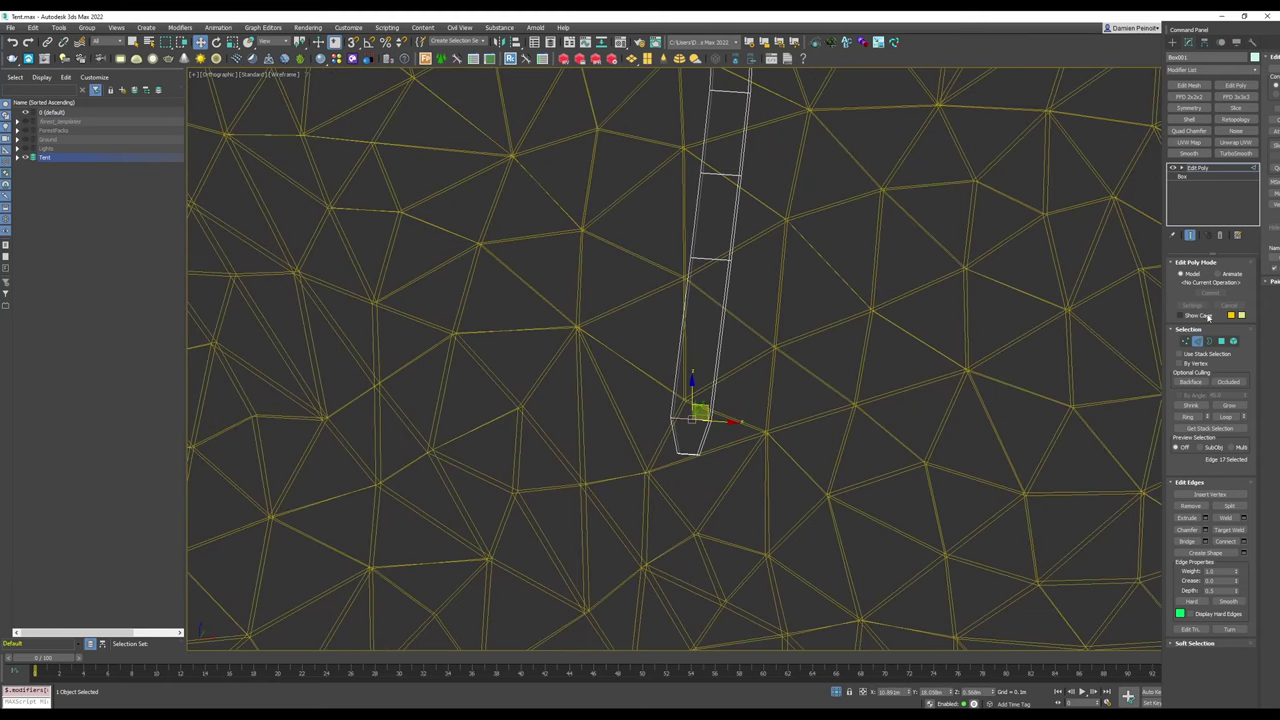
left_click(1189, 417)
left_click(1230, 542)
key("ctrl+z")
left_click(1244, 542)
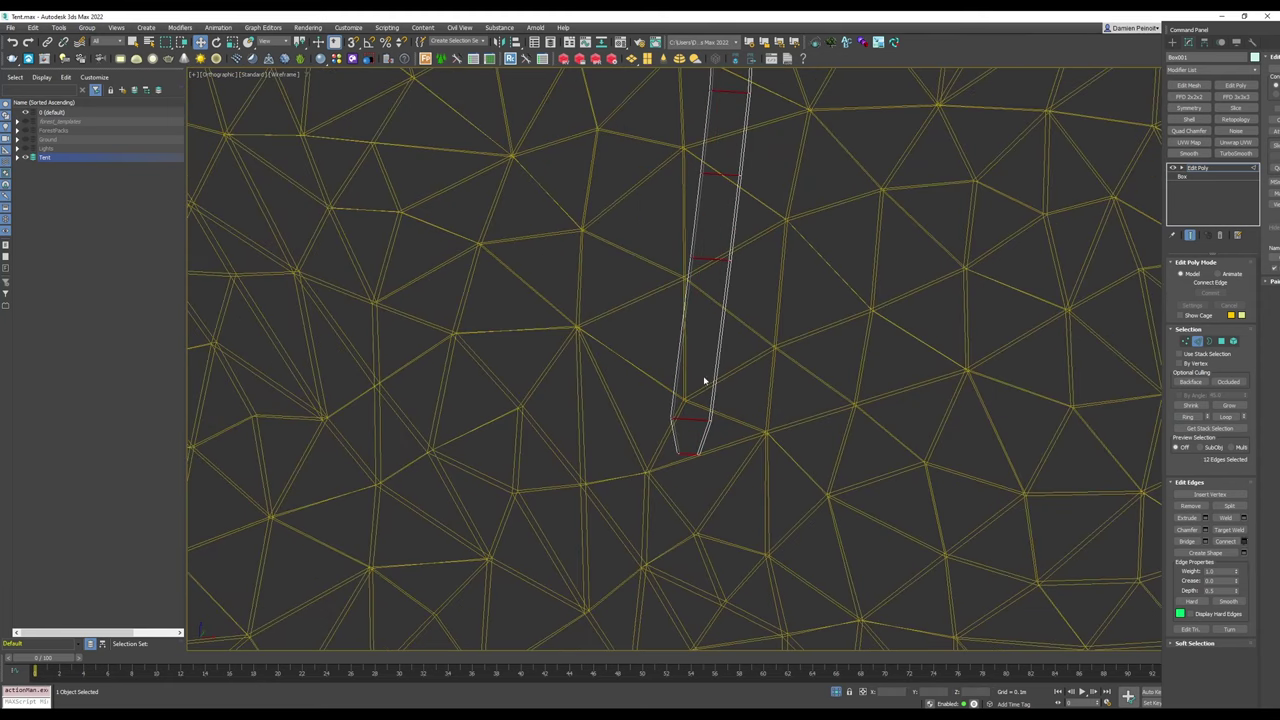
Step: Connect the ring of edges across the strap's thickness with 1 segment
middle_click_drag(721, 410, 808, 404, "alt")
scroll(808, 404, "up", 4)
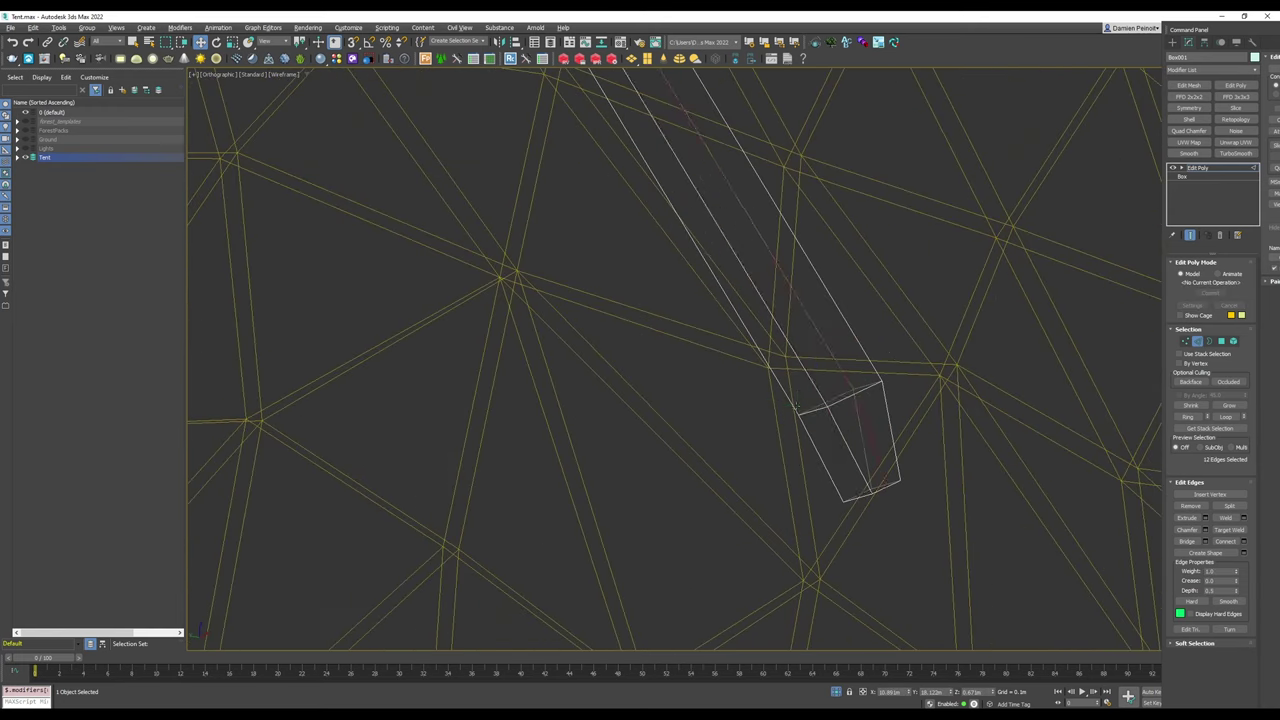
left_click(822, 407)
left_click(1188, 416)
left_click(1226, 541, "shift")
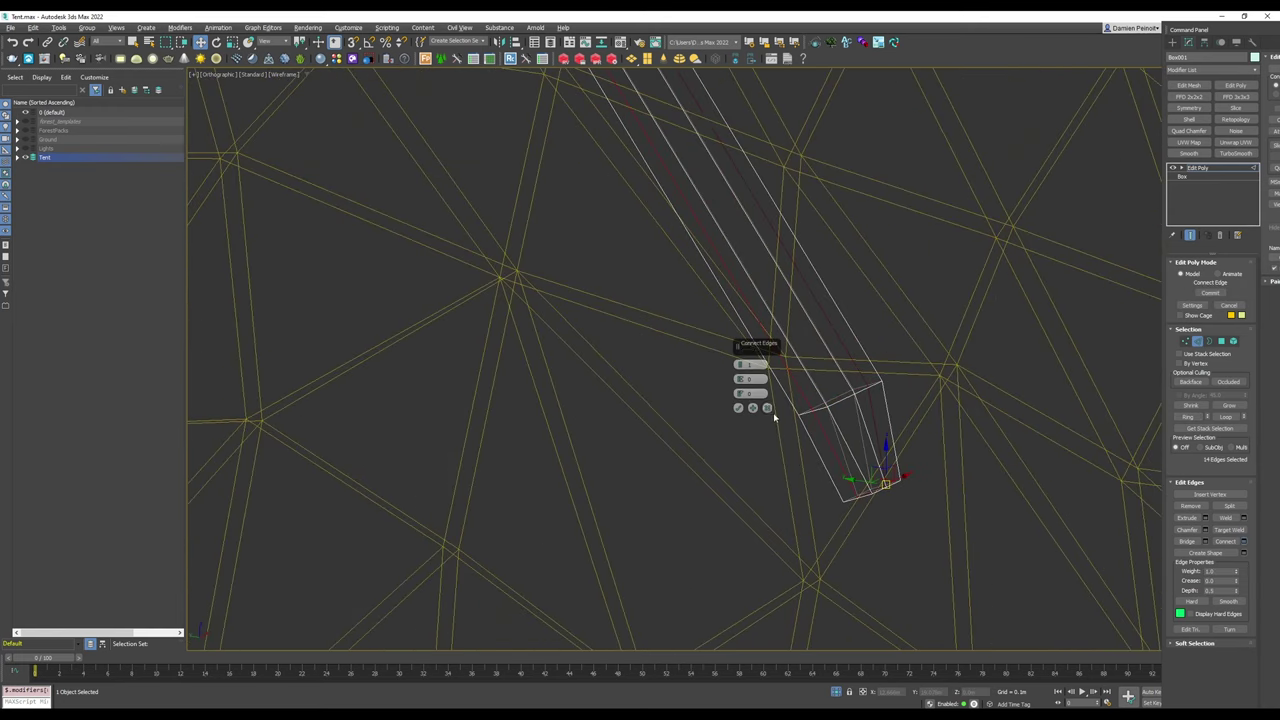
left_click(1197, 342)
Step: Add an edge loop across the strap's lower section and slide it close to the tapered end
scroll(846, 389, "down", 6)
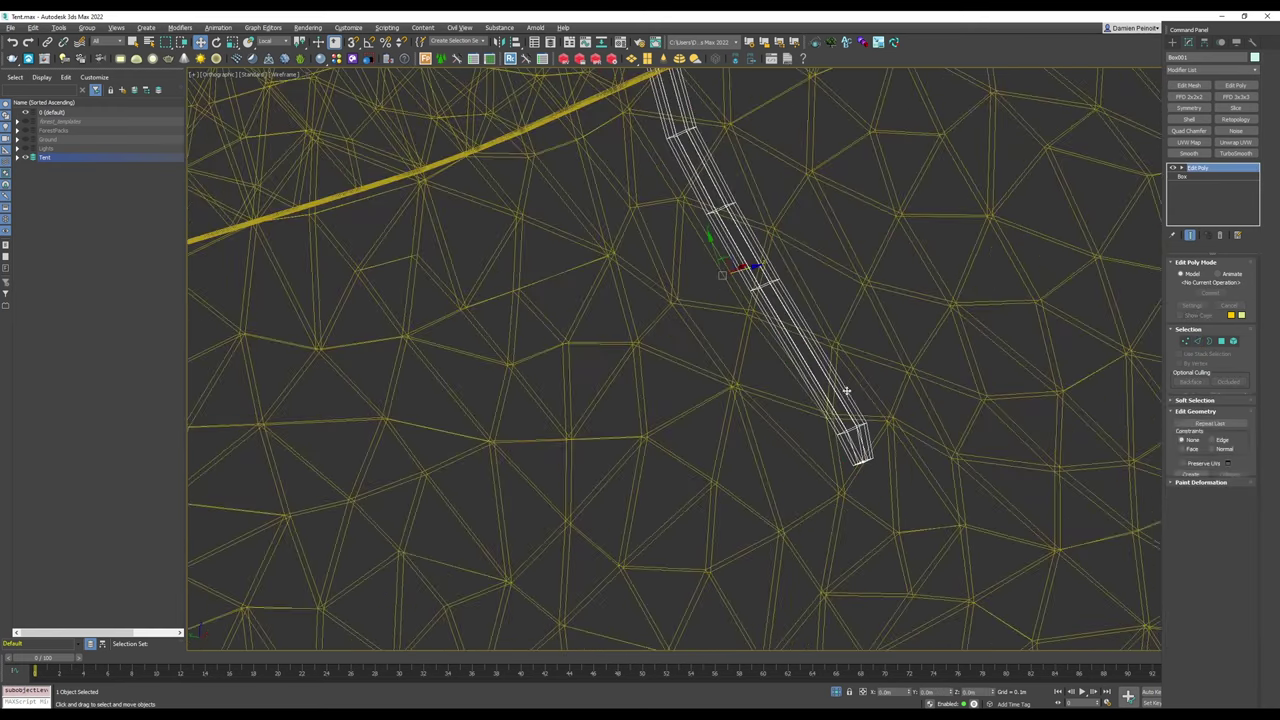
middle_click_drag(846, 389, 790, 396, "alt")
left_click(1198, 342)
middle_click_drag(885, 418, 831, 420, "alt")
scroll(812, 408, "up", 5)
left_click(736, 365)
left_click(1188, 417)
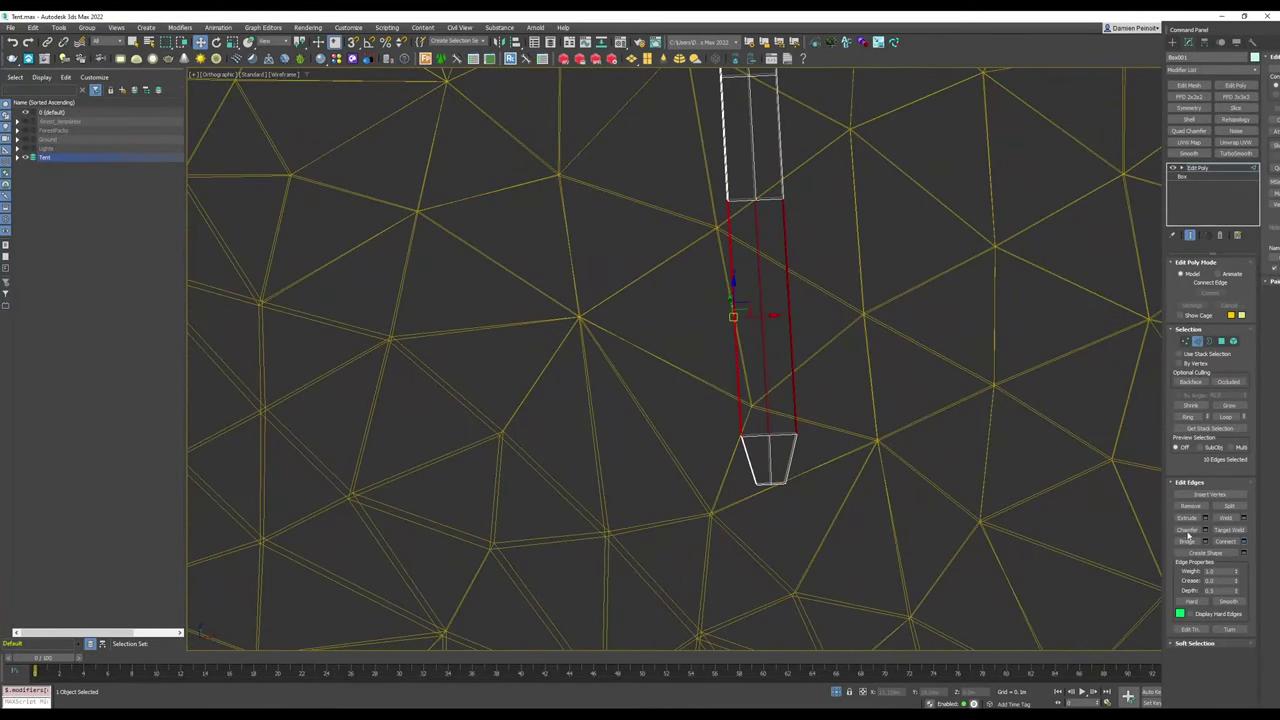
left_click(1244, 541)
middle_click_drag(640, 326, 857, 349, "alt")
middle_click_drag(718, 332, 720, 323, "alt")
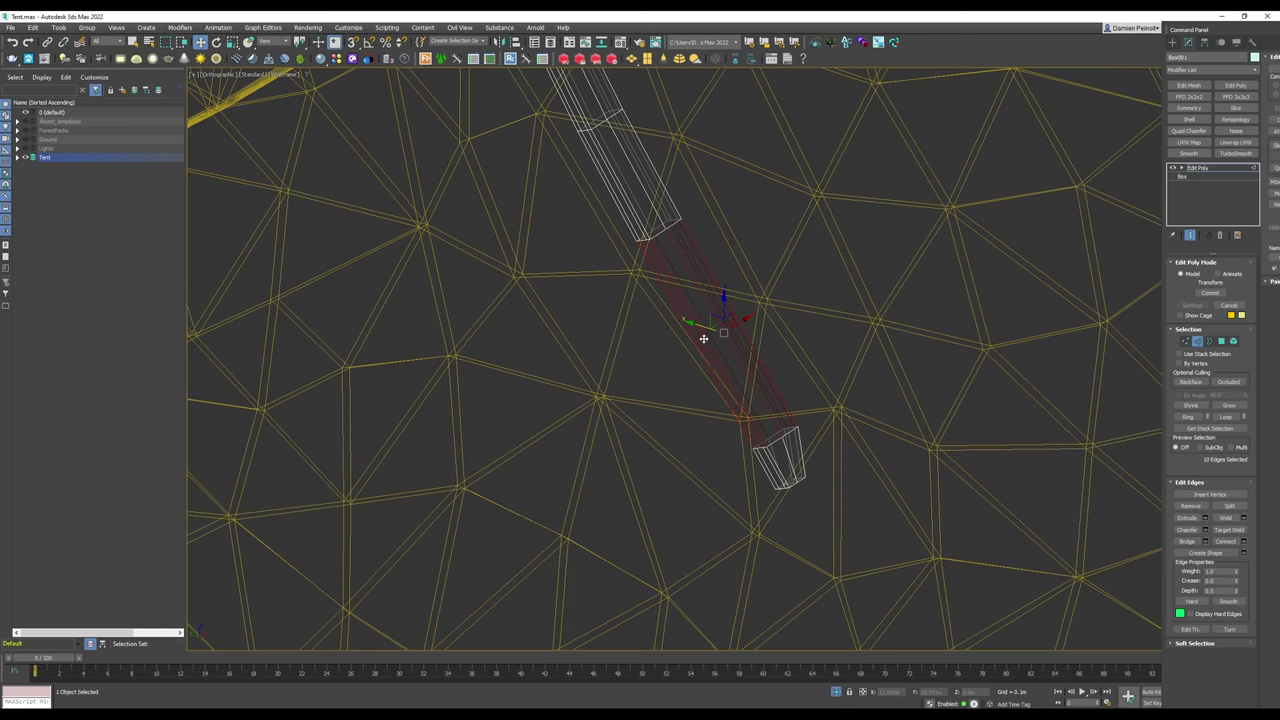
left_click_drag(671, 389, 671, 388)
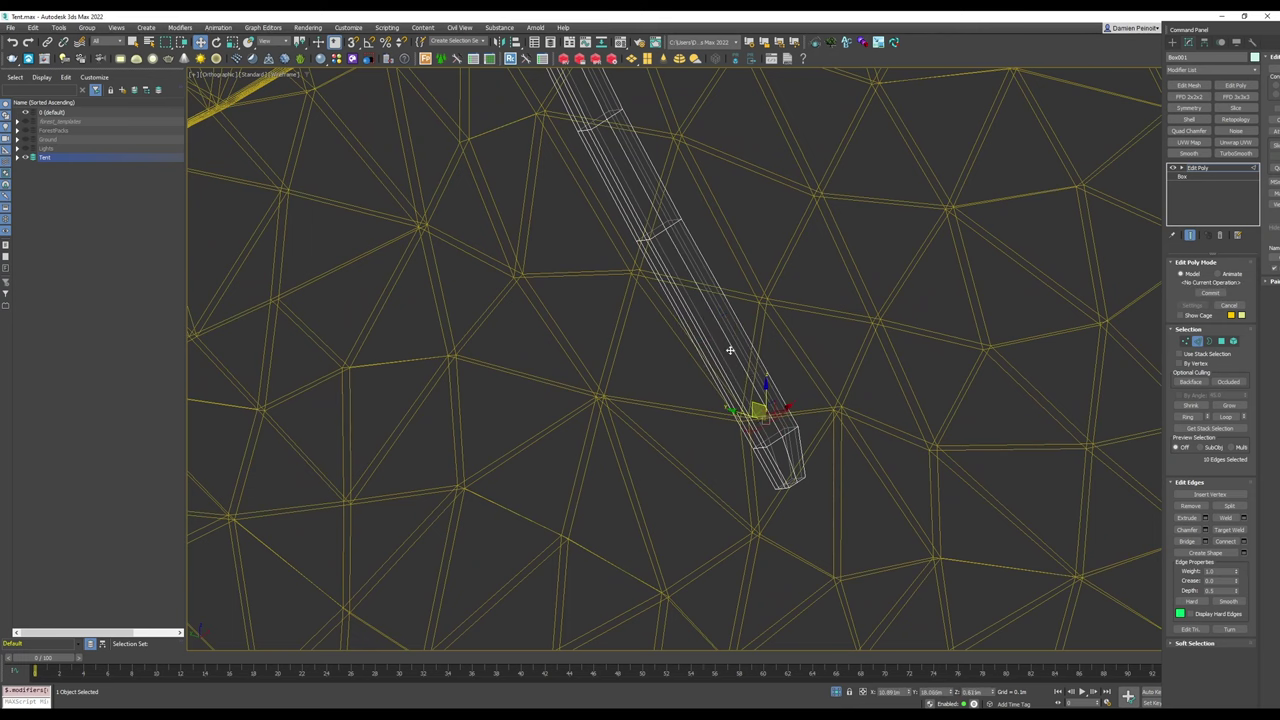
Step: Connect the lengthwise edges of the strap's top section to add a loop near the flap's lower edge
middle_click_drag(730, 350, 706, 337, "alt")
left_click(1236, 545)
middle_click_drag(714, 388, 704, 390, "alt")
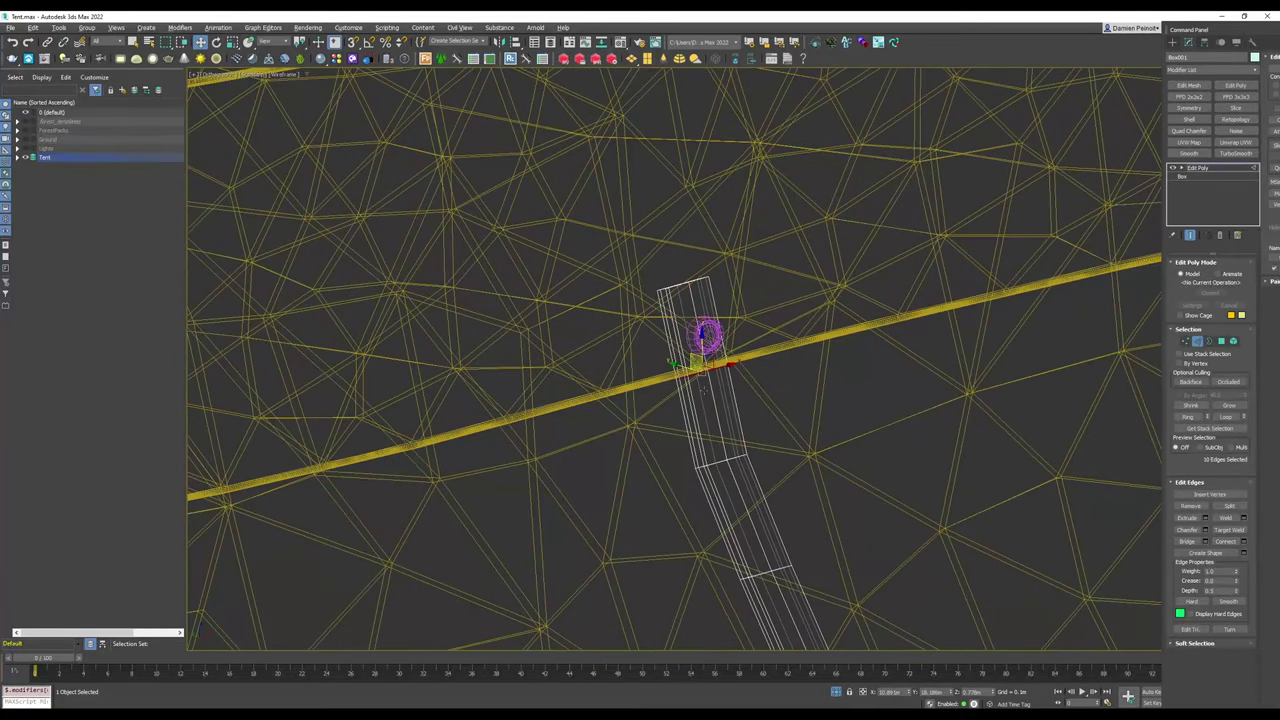
Step: Connect the strap's lengthwise edges just below the flap's lower edge and slide the new loop slightly upwards
right_click(690, 284)
scroll(690, 284, "up", 3)
middle_click_drag(690, 284, 735, 308, "alt")
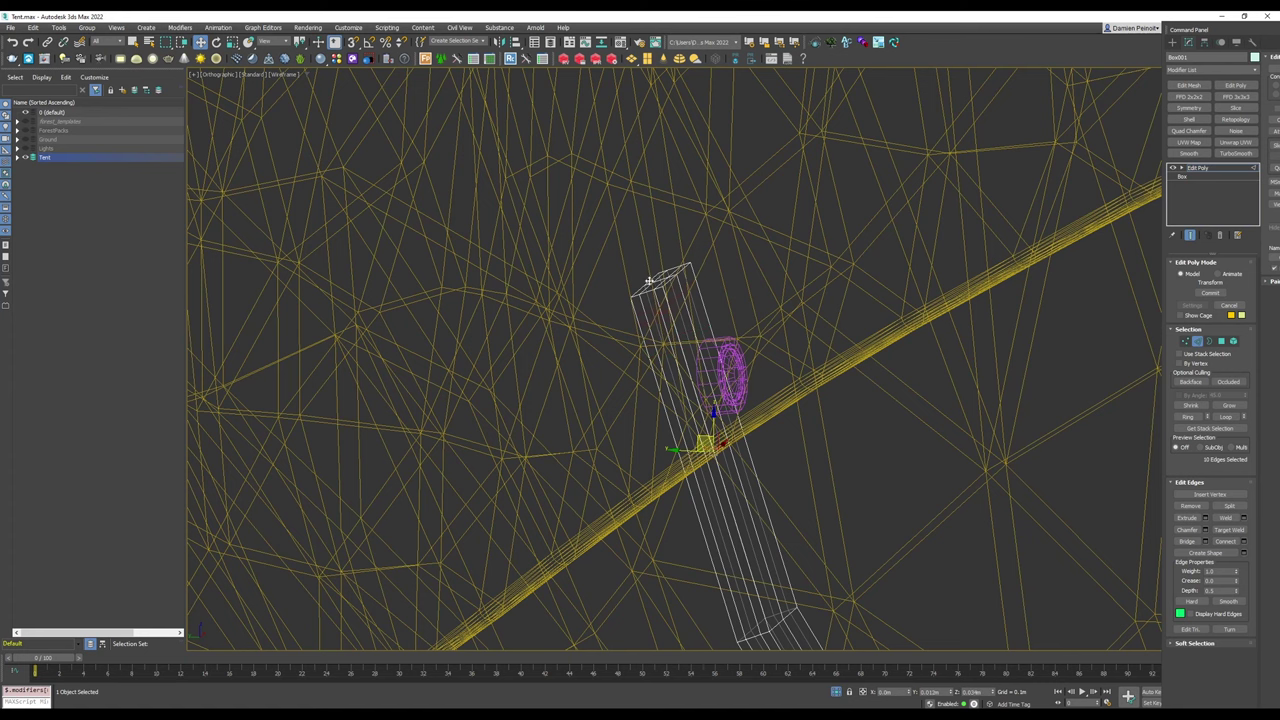
left_click_drag(596, 492, 815, 532)
left_click(1229, 542)
middle_click_drag(722, 446, 722, 418)
left_click_drag(706, 418, 704, 405)
scroll(716, 428, "down", 4)
key("F3")
mouse_move(716, 428)
middle_mouse_down("alt")
mouse_move(735, 450)
mouse_move(700, 470)
middle_mouse_up("alt")
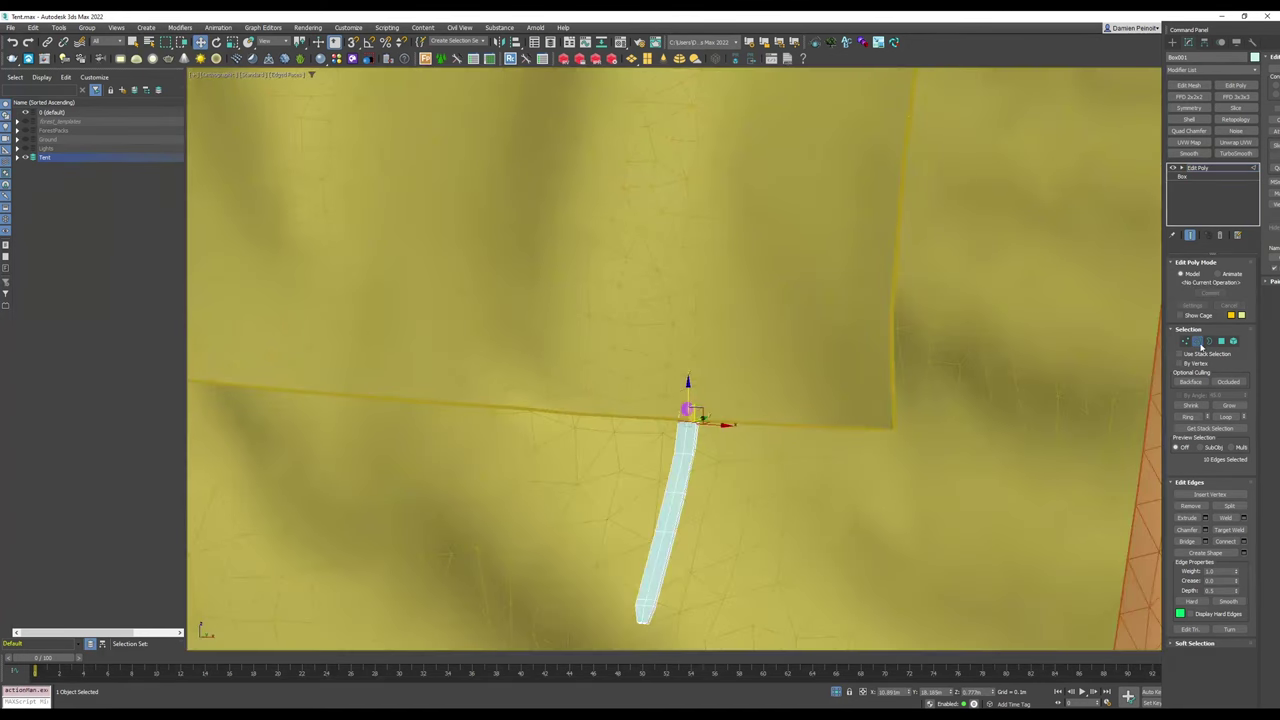
Step: Leave edge editing on the strap and apply a TurboSmooth modifier to it
left_click(1198, 342)
left_click(1236, 153)
scroll(664, 515, "down", 3)
mouse_move(664, 515)
middle_mouse_down("alt")
mouse_move(699, 456)
mouse_move(800, 428)
mouse_move(696, 446)
mouse_move(703, 478)
mouse_move(792, 430)
middle_mouse_up("alt")
key("F4")
scroll(699, 456, "down", 3)
scroll(703, 480, "up", 8)
middle_click_drag(792, 430, 715, 420)
scroll(795, 541, "down", 5)
scroll(773, 405, "up", 5)
Step: Copy the strap and its button together to the yellow flap's opposite lower corner
left_click(728, 391)
scroll(724, 390, "up", 5)
scroll(762, 404, "down", 5)
left_click(772, 465, "ctrl")
scroll(772, 460, "down", 3)
middle_click_drag(772, 460, 955, 412)
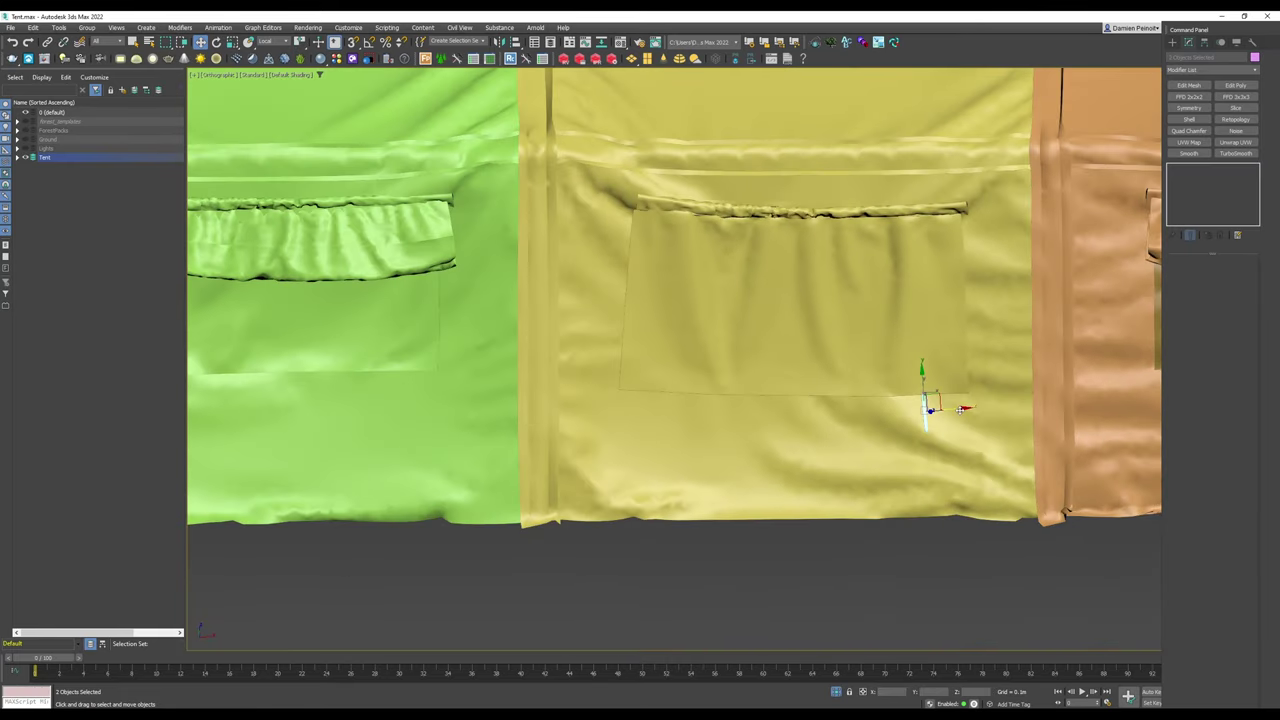
left_click_drag(960, 410, 675, 403, "shift")
left_click(232, 41)
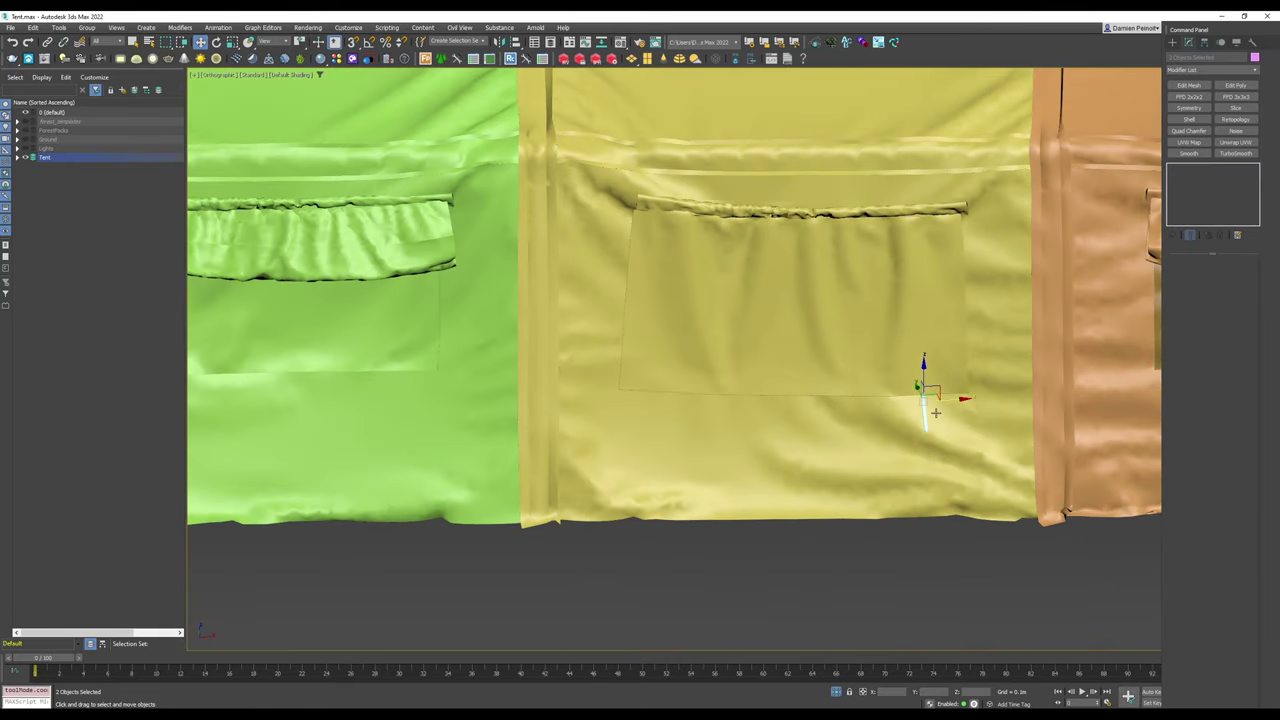
scroll(930, 410, "up", 4)
key("w")
scroll(913, 393, "down", 4)
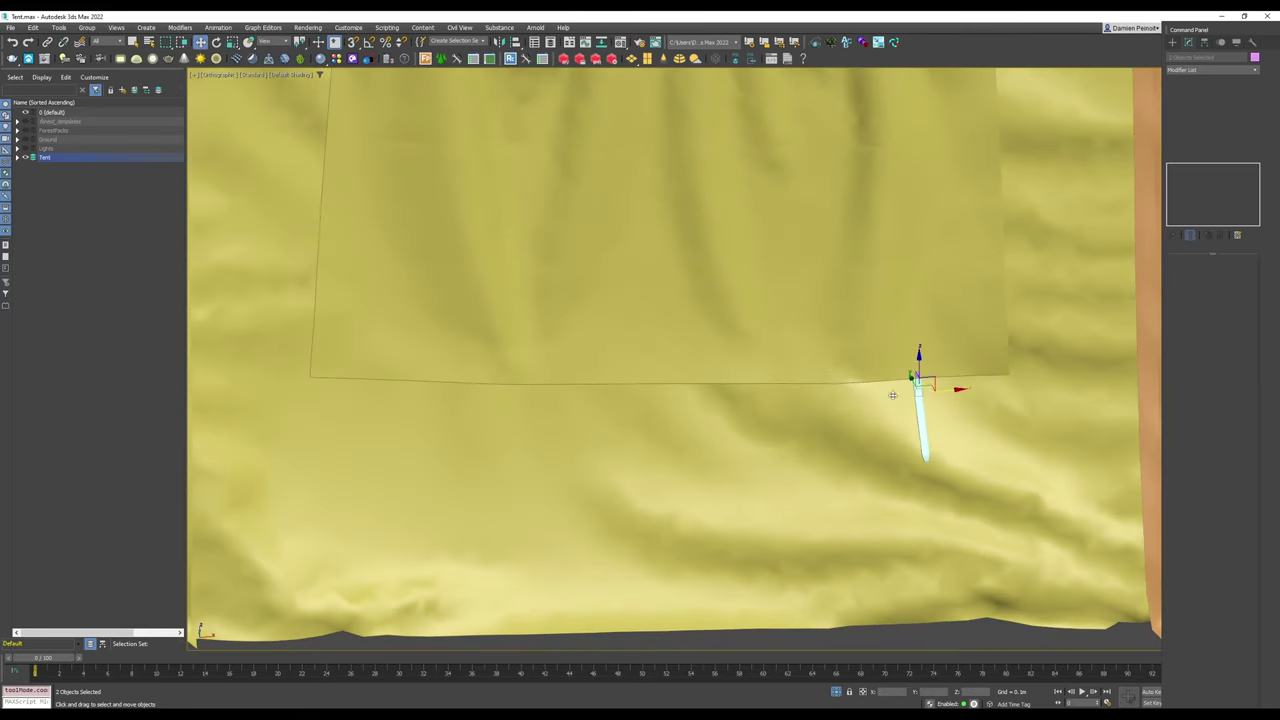
left_click_drag(917, 370, 349, 410, "shift")
left_click(640, 409)
Step: Move the copied strap and button in depth and height to meet the flap's lower edge
middle_click_drag(266, 405, 496, 412)
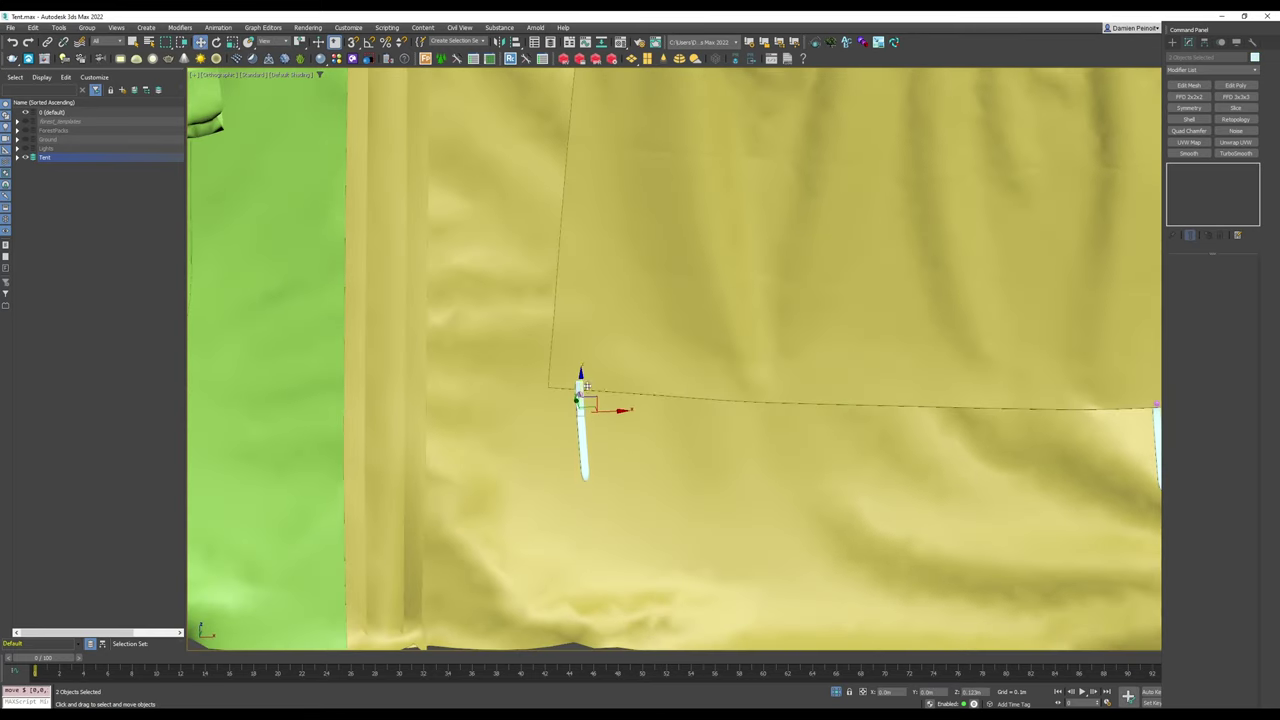
scroll(623, 414, "down", 4)
middle_click_drag(623, 414, 350, 350)
scroll(517, 366, "up", 2)
left_click_drag(499, 424, 271, 424)
middle_click_drag(490, 404, 320, 432, "alt")
left_click_drag(472, 388, 453, 455)
scroll(455, 390, "up", 3)
middle_click_drag(453, 455, 531, 420, "alt")
scroll(531, 420, "down", 4)
Step: Rotate the copied strap and button to follow the flap's slope and nudge them against its surface
key("e")
left_click_drag(500, 417, 538, 444)
key("w")
middle_click_drag(532, 440, 485, 436, "alt")
scroll(490, 436, "up", 4)
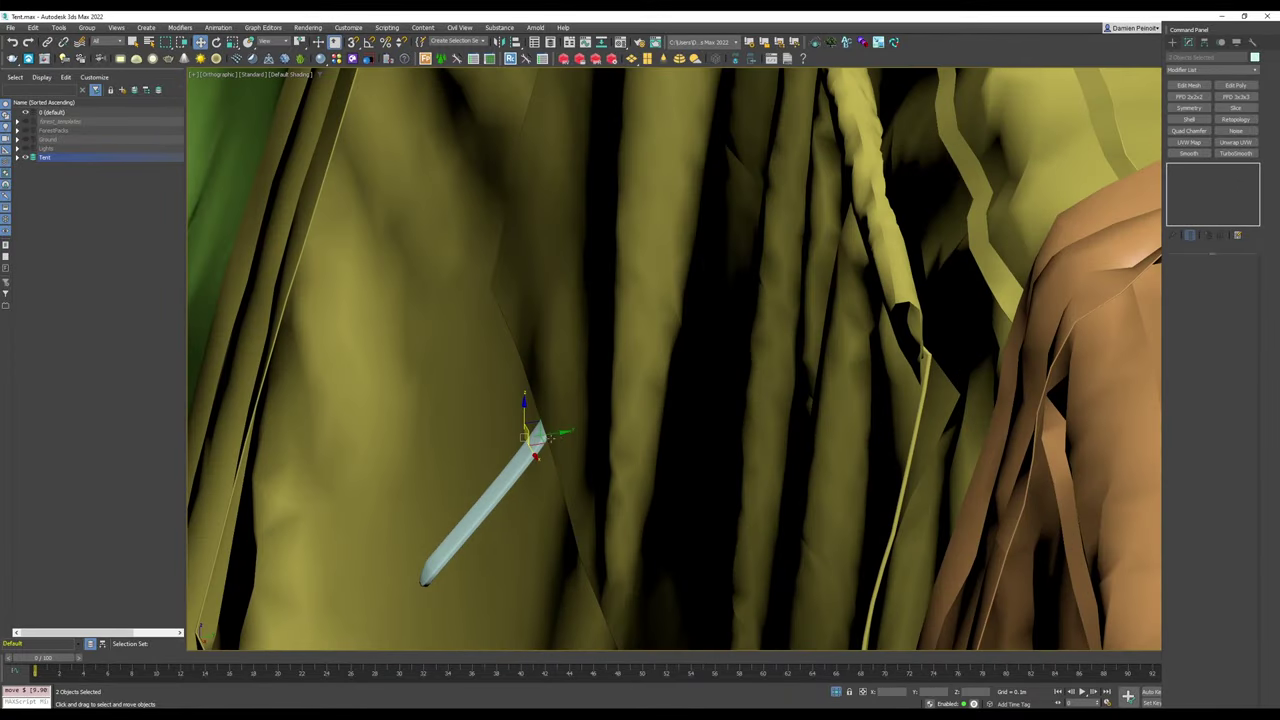
left_click_drag(562, 430, 545, 432)
middle_click_drag(546, 432, 460, 465, "alt")
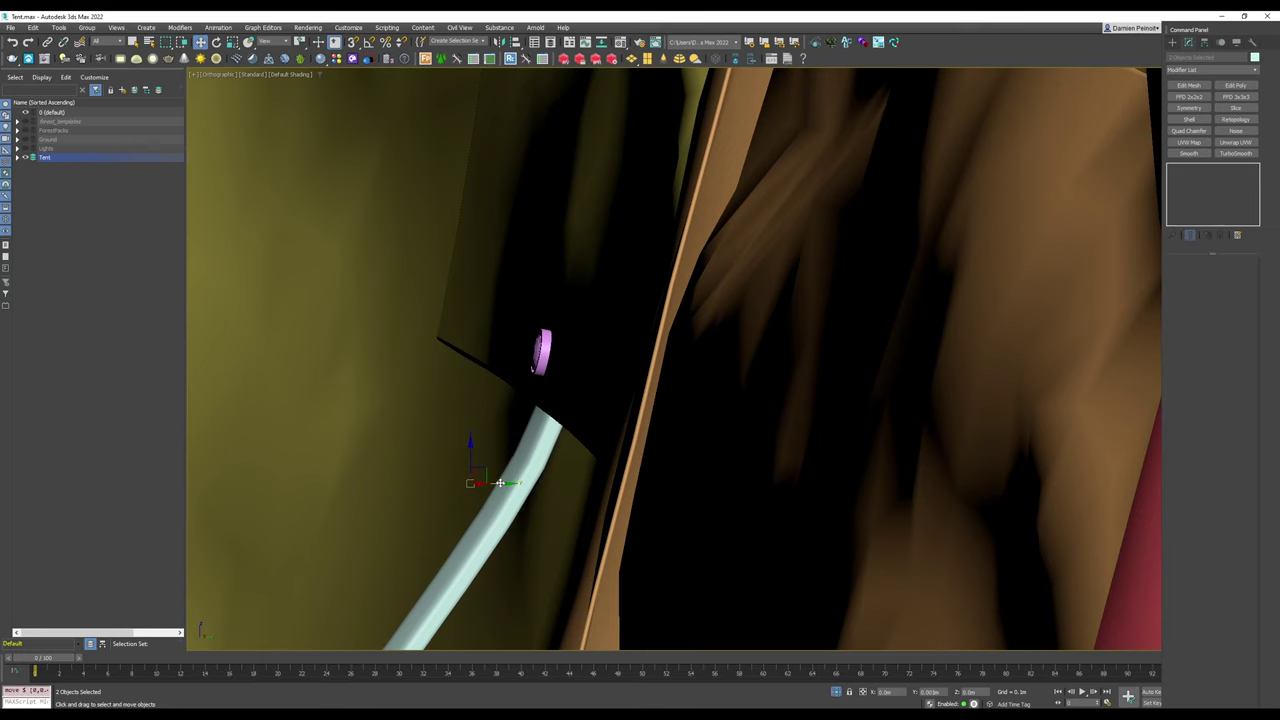
left_click_drag(487, 467, 490, 472)
scroll(490, 472, "down", 6)
middle_click_drag(490, 472, 619, 329)
Step: Add an FFD 3x3x3 above the copied strap's Edit Poly and move its bottom control points in depth
left_click(603, 362)
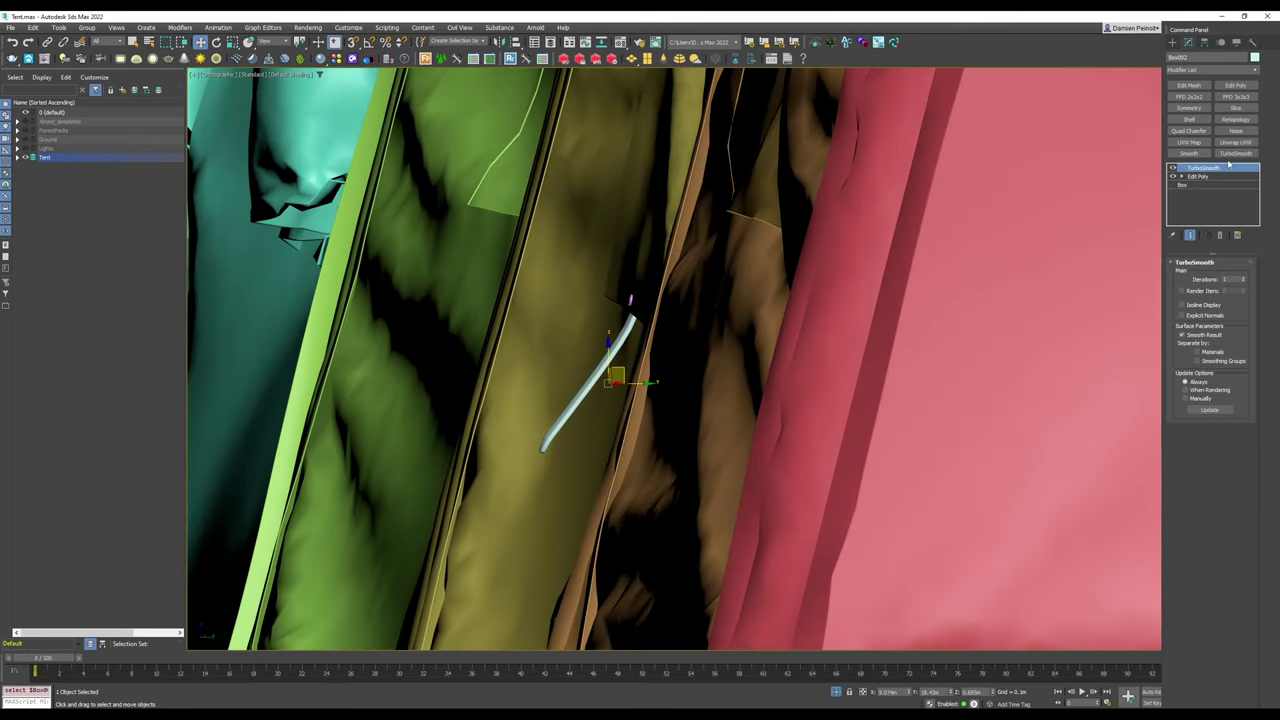
left_click(1197, 177)
left_click(1185, 341)
middle_click_drag(930, 420, 717, 434, "alt")
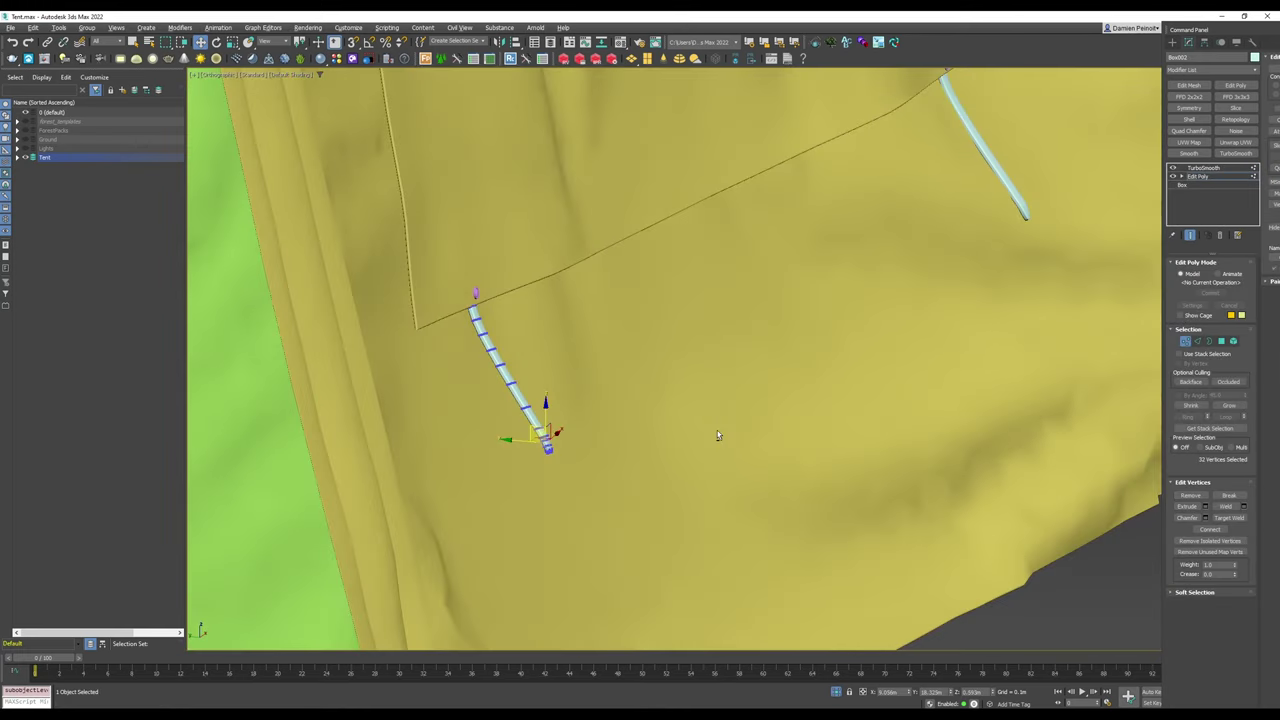
left_click(1185, 341)
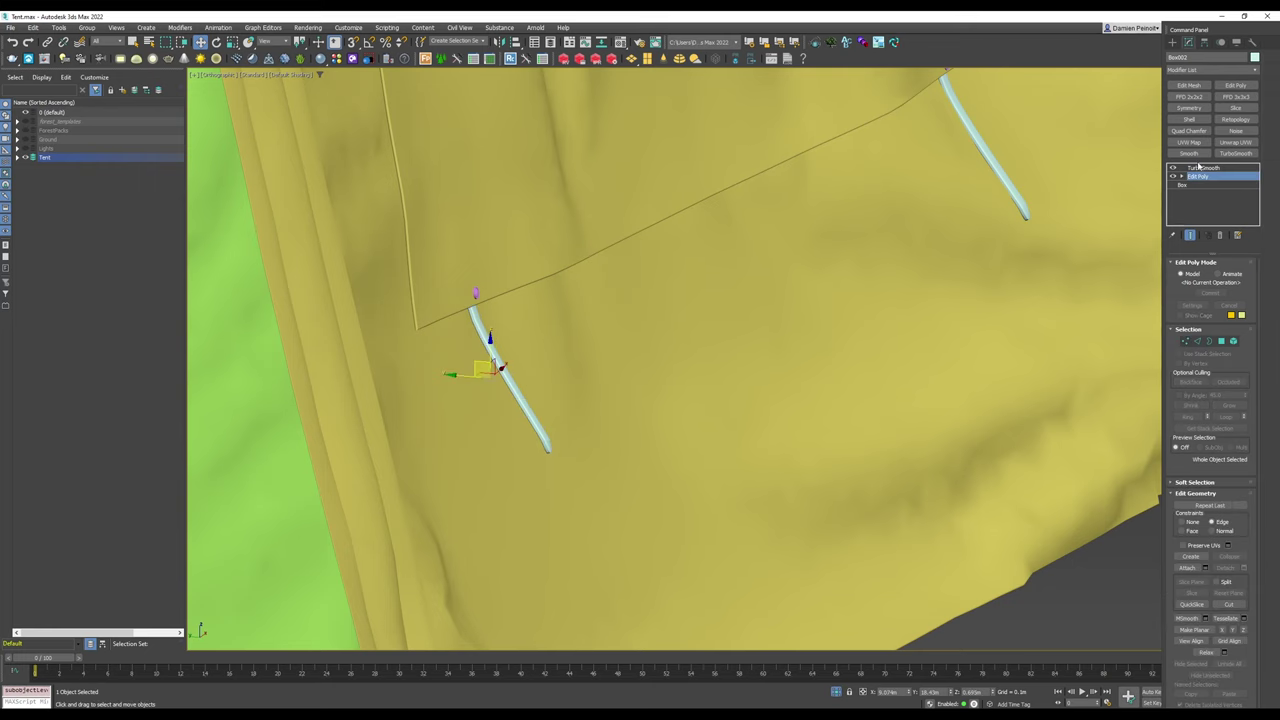
left_click(1236, 97)
key("1")
left_click_drag(660, 509, 489, 434)
middle_click_drag(560, 440, 500, 450, "alt")
left_click_drag(502, 456, 463, 456)
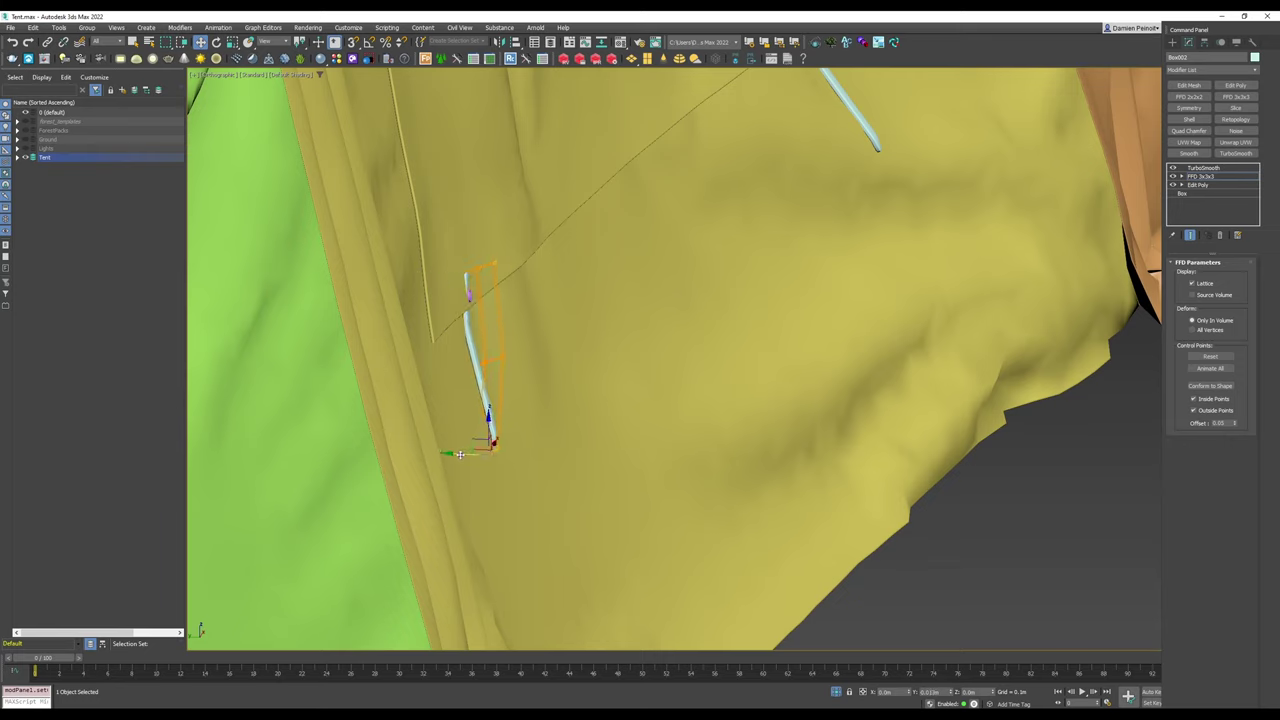
Step: Collapse the copied strap's FFD and Edit Poly into an editable poly, keeping TurboSmooth on top
left_click(1194, 168)
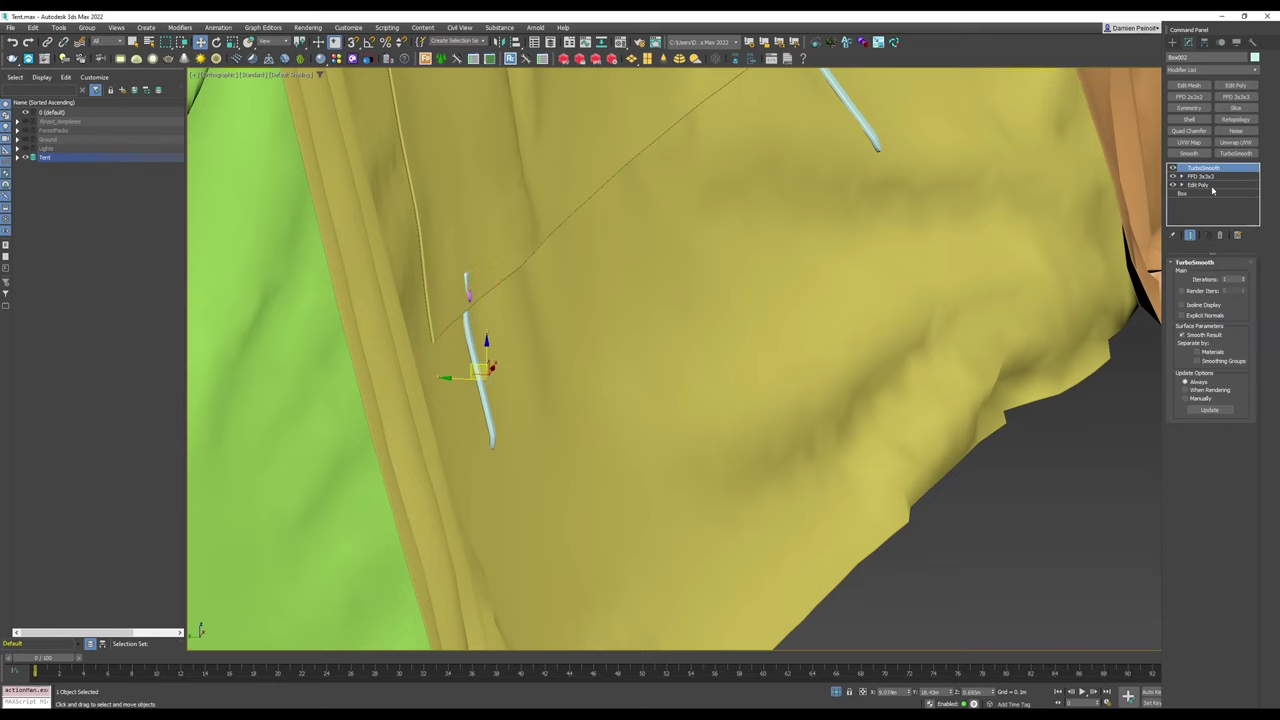
right_click(1210, 178)
left_click(1200, 232)
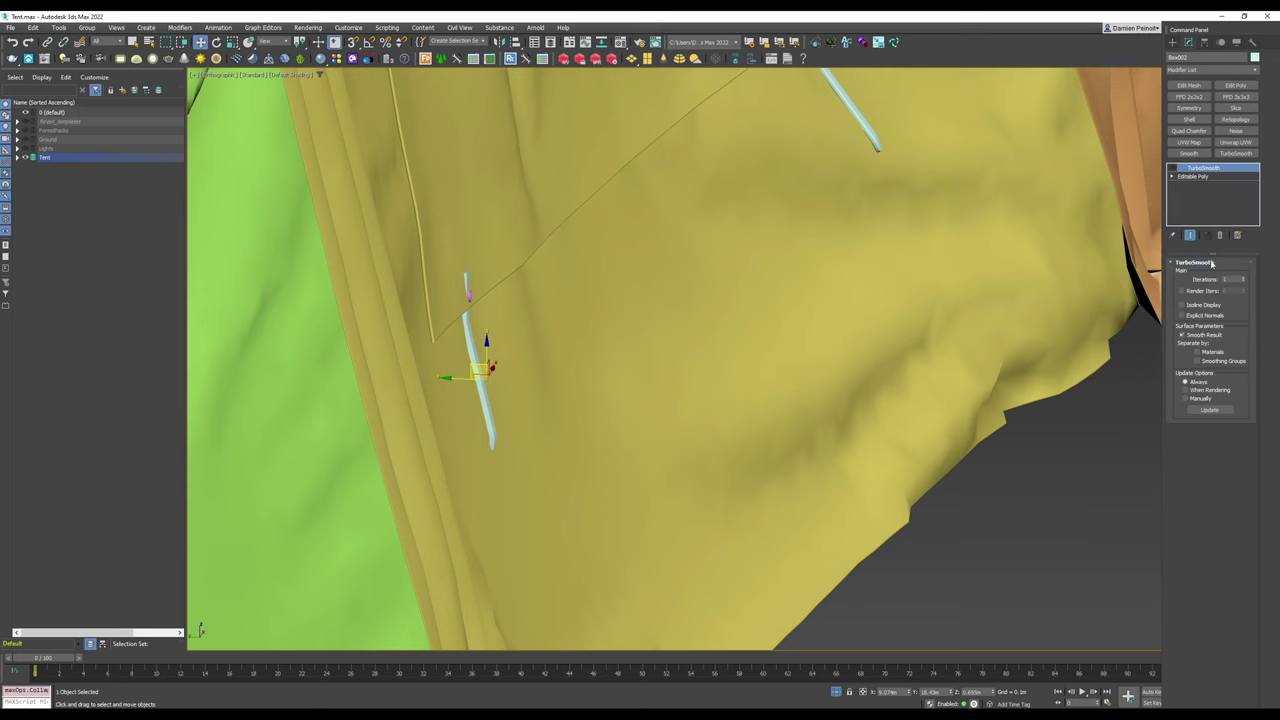
Step: Move the copied strap's upper vertices in depth so its top end tucks behind the flap
key("1")
scroll(502, 299, "up", 3)
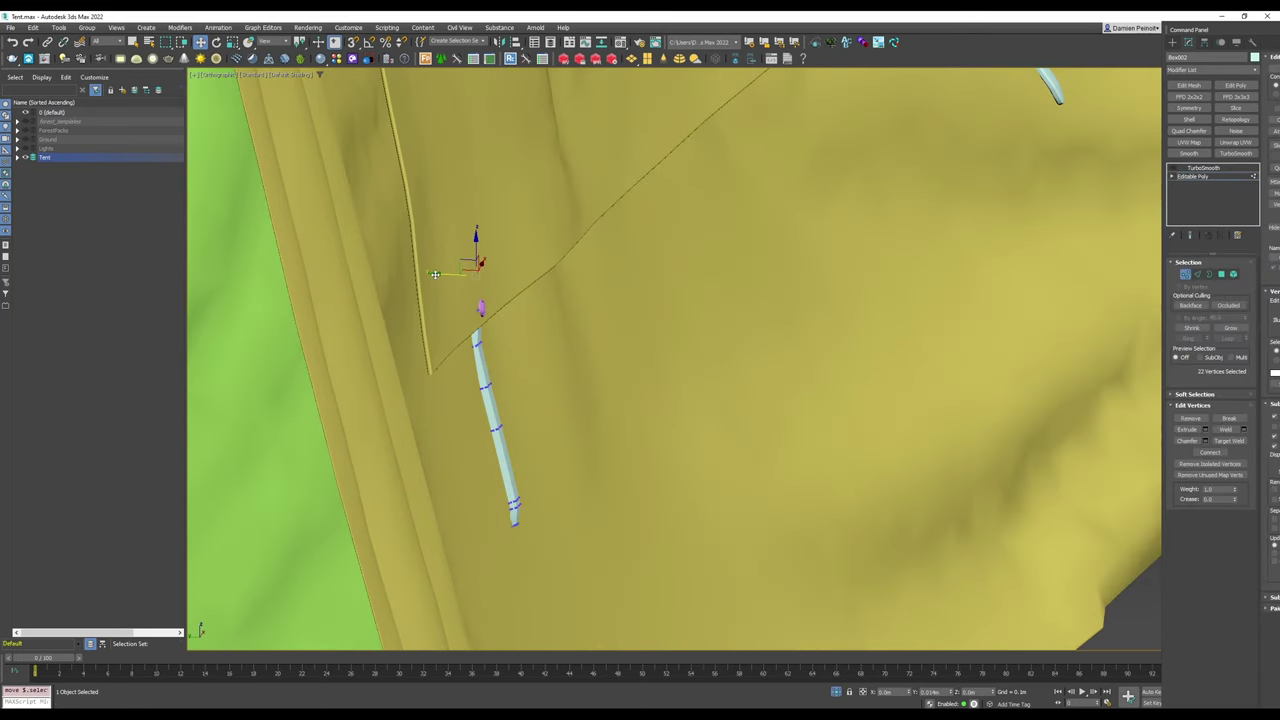
left_click_drag(443, 308, 441, 308)
middle_click_drag(510, 315, 480, 320, "alt")
scroll(480, 320, "down", 5)
mouse_move(571, 357)
middle_mouse_down("alt")
mouse_move(613, 361)
mouse_move(545, 366)
mouse_move(580, 370)
middle_mouse_up("alt")
scroll(476, 340, "up", 3)
scroll(660, 430, "down", 5)
key("F4")
key("F4")
key("1")
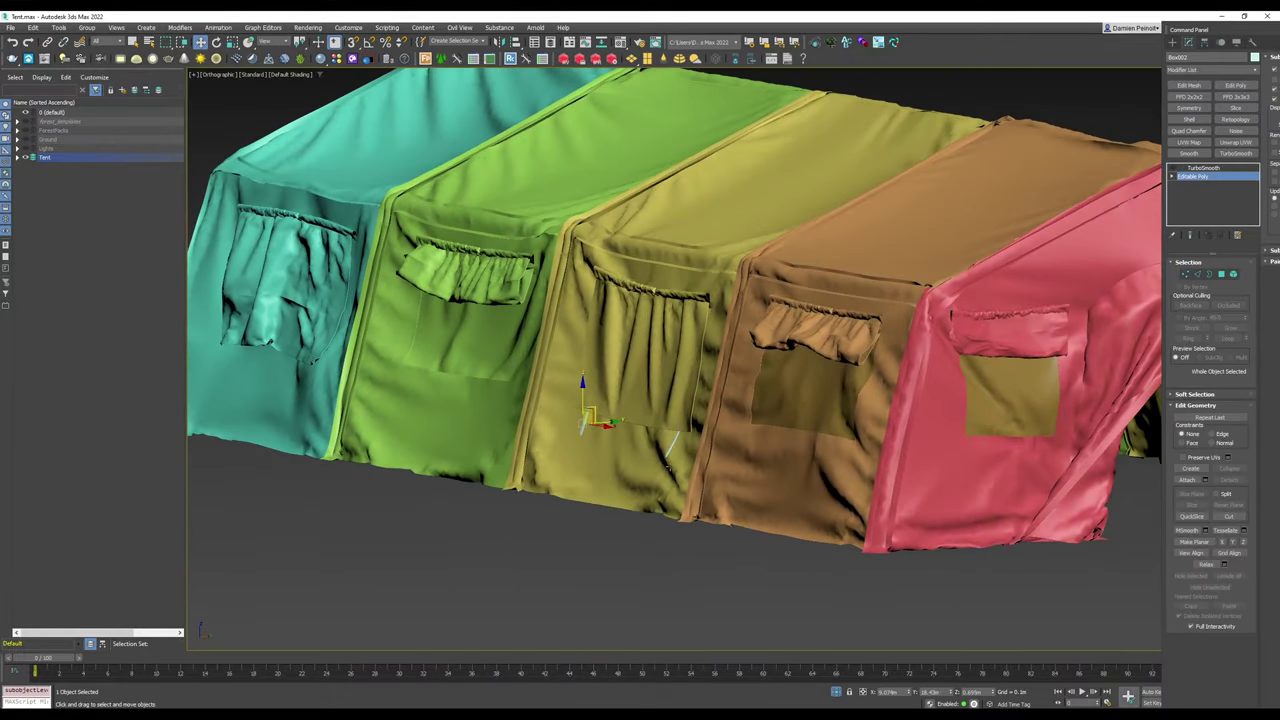
Step: Add a second FFD 3x3x3 to the copied strap, then lower its bottom control points and shift them sideways
scroll(518, 400, "up", 8)
scroll(519, 400, "down", 8)
middle_click_drag(519, 400, 800, 474)
key("1")
key("1")
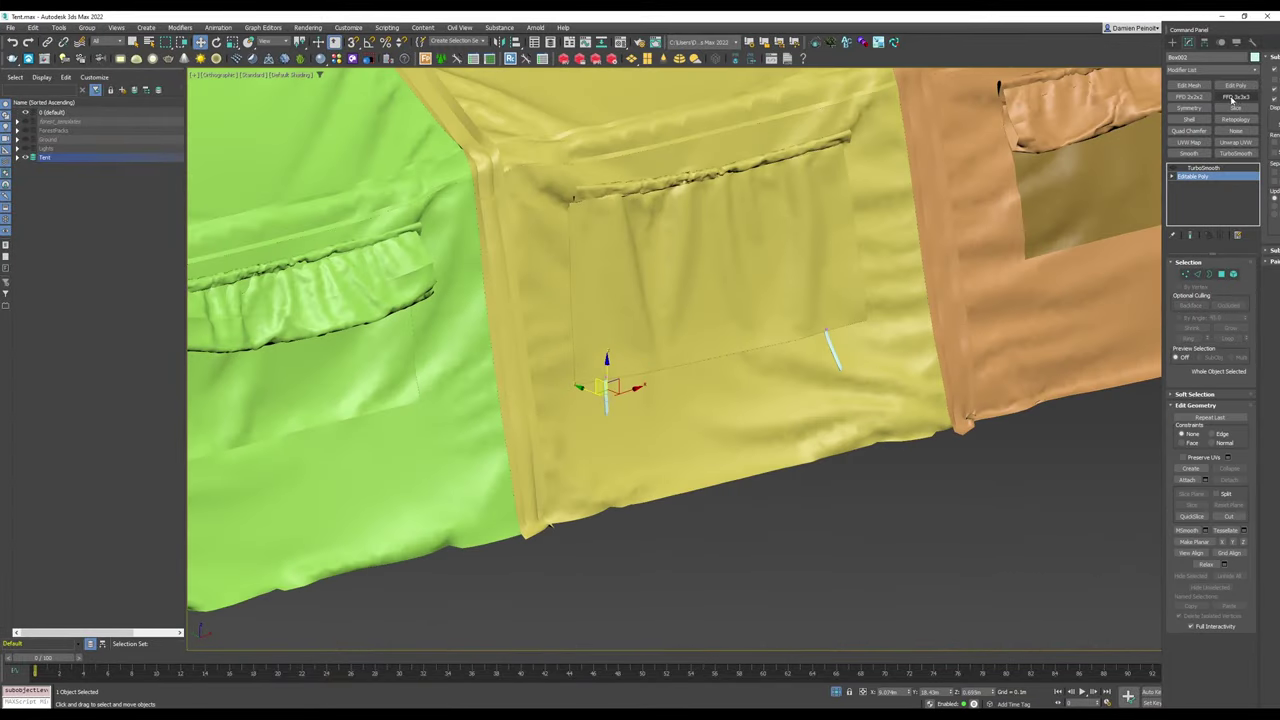
left_click(1236, 97)
key("1")
scroll(603, 424, "up", 5)
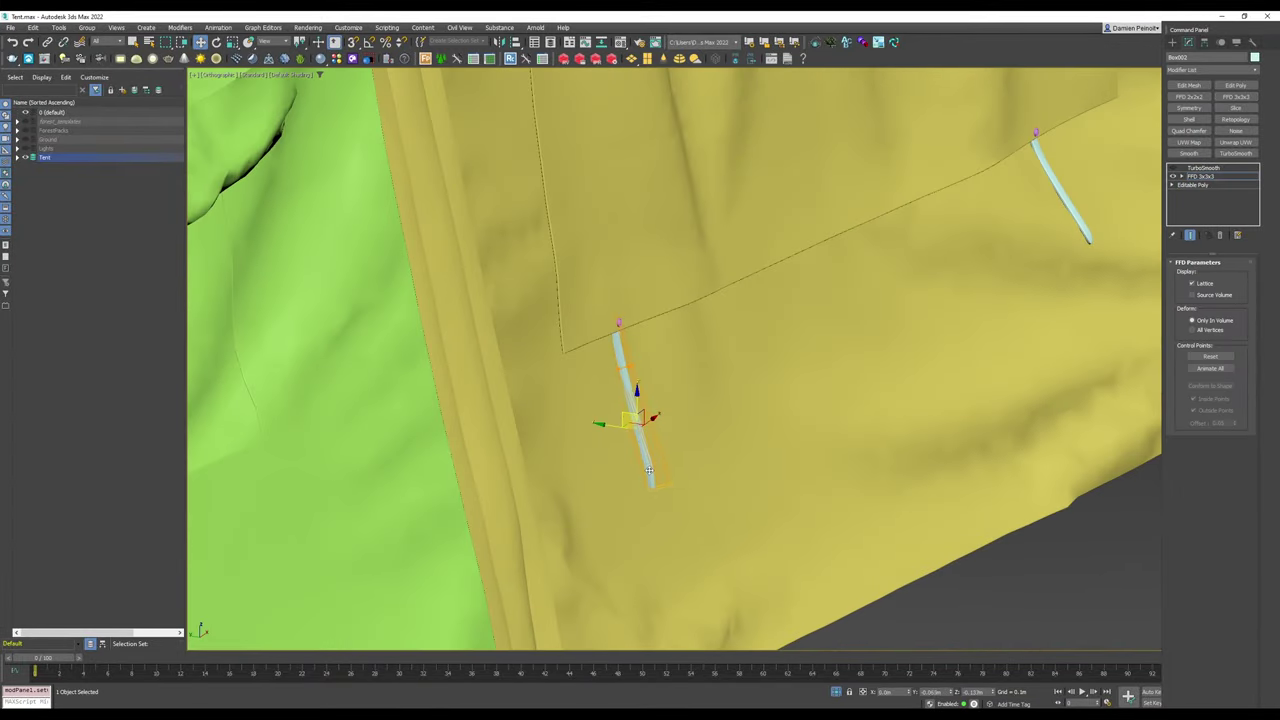
left_click_drag(622, 449, 692, 488)
middle_click_drag(706, 444, 530, 432)
left_click_drag(603, 468, 614, 469)
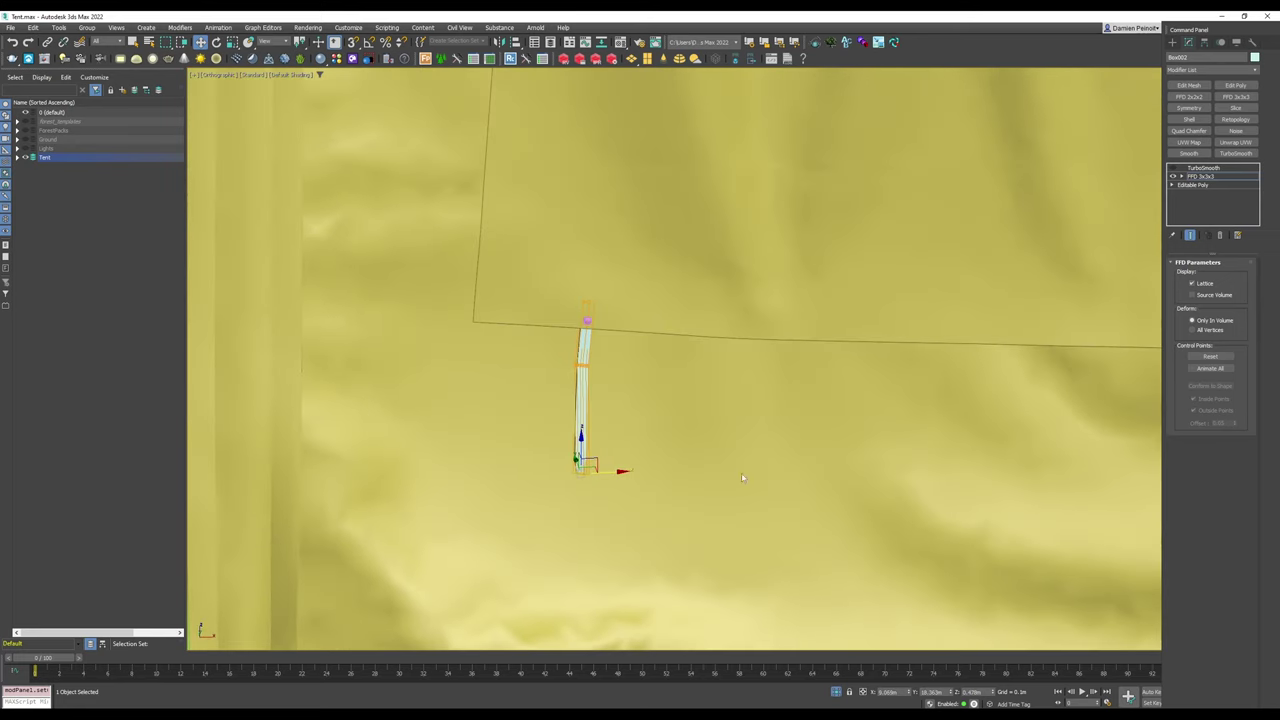
Step: Collapse the copied strap's second FFD into its editable poly
middle_click_drag(743, 477, 200, 442)
right_click(1208, 177)
left_click(1215, 266)
Step: Add an FFD 3x3x3 above the original strap's Edit Poly, then lower its bottom control points and adjust their depth
left_click(789, 350)
left_click(1204, 177)
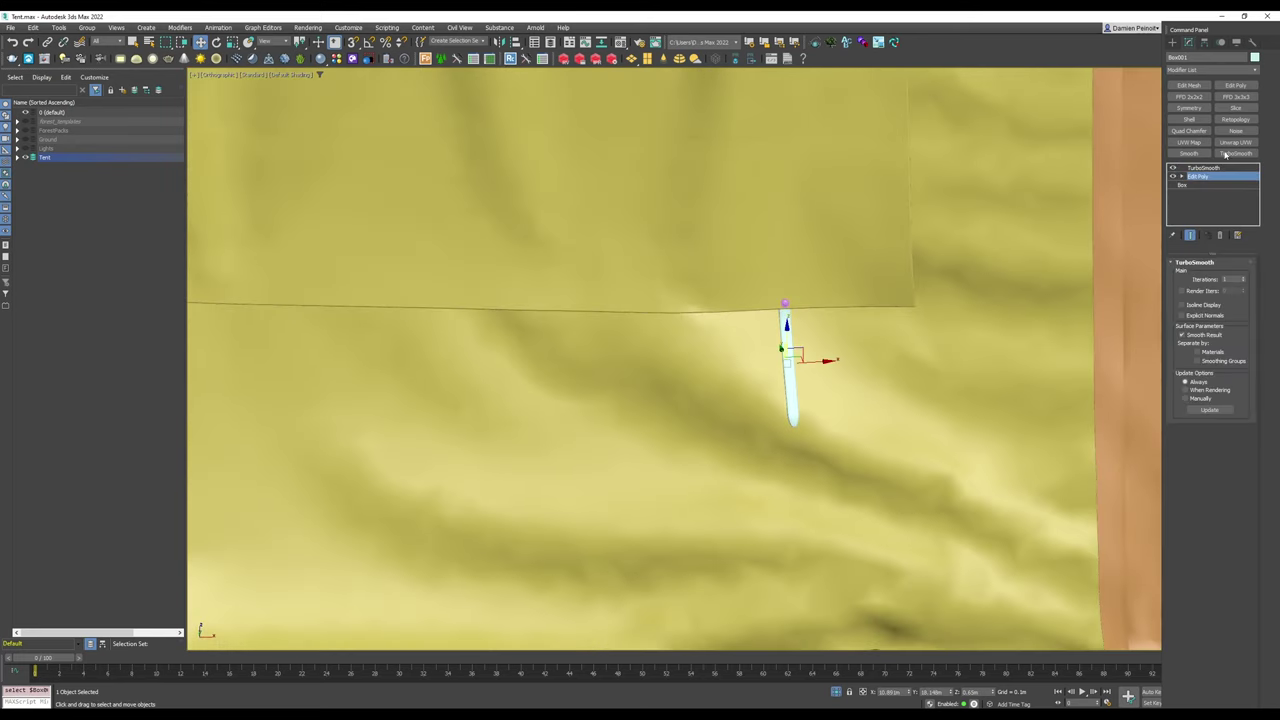
left_click(1236, 97)
key("1")
left_click_drag(828, 400, 785, 478)
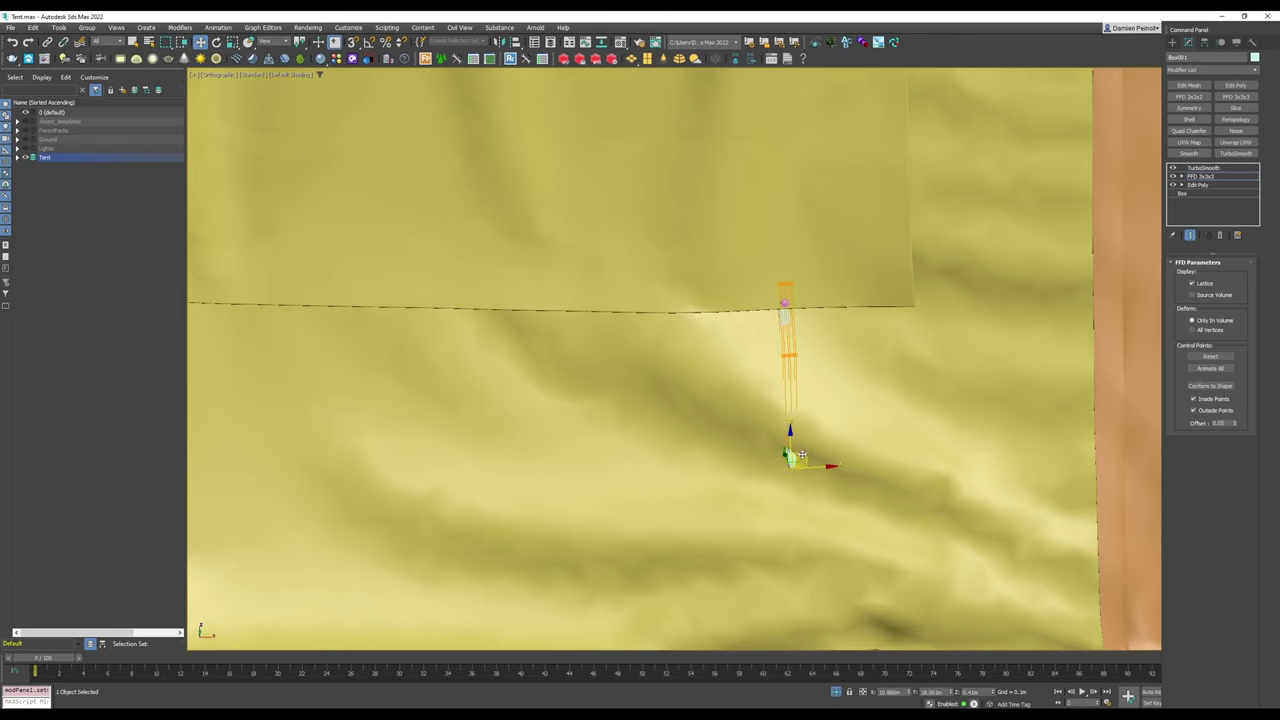
middle_click_drag(801, 453, 888, 472, "alt")
left_click_drag(769, 460, 785, 461)
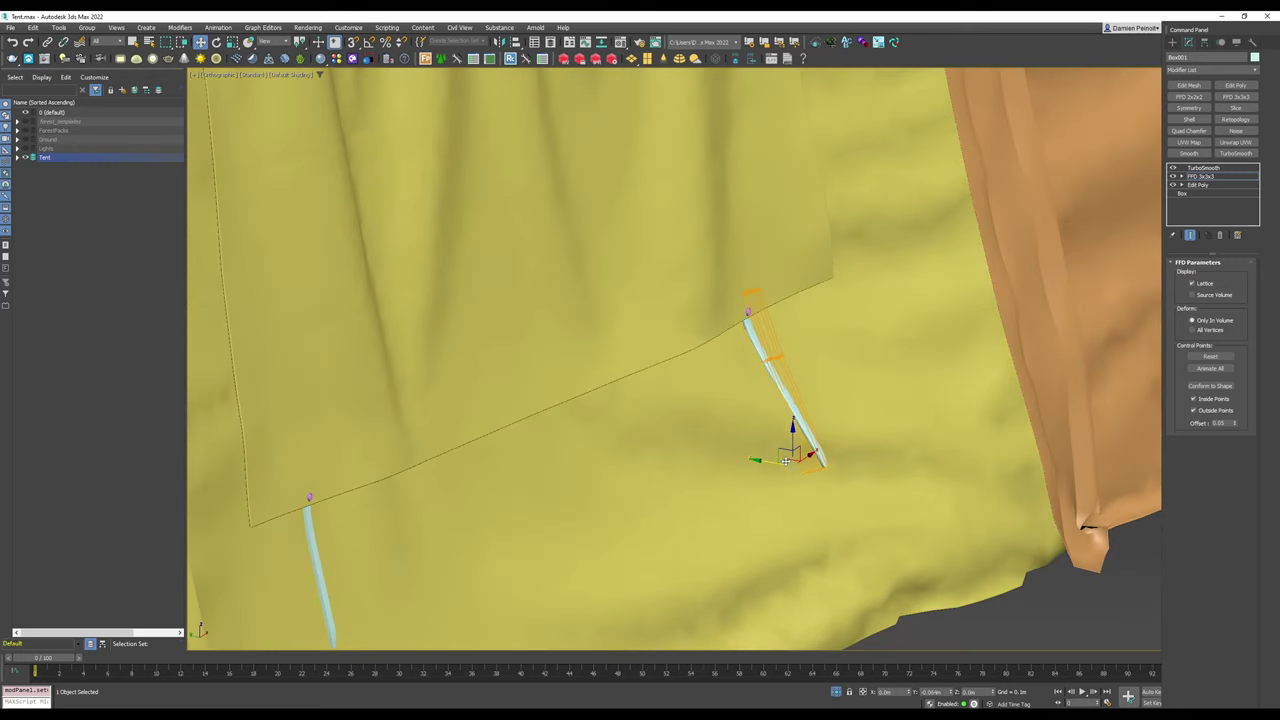
Step: Collapse the original strap to an editable poly below TurboSmooth and connect its lower lengthwise edges with a new loop
right_click(1204, 178)
left_click(1215, 266)
left_click(1204, 177)
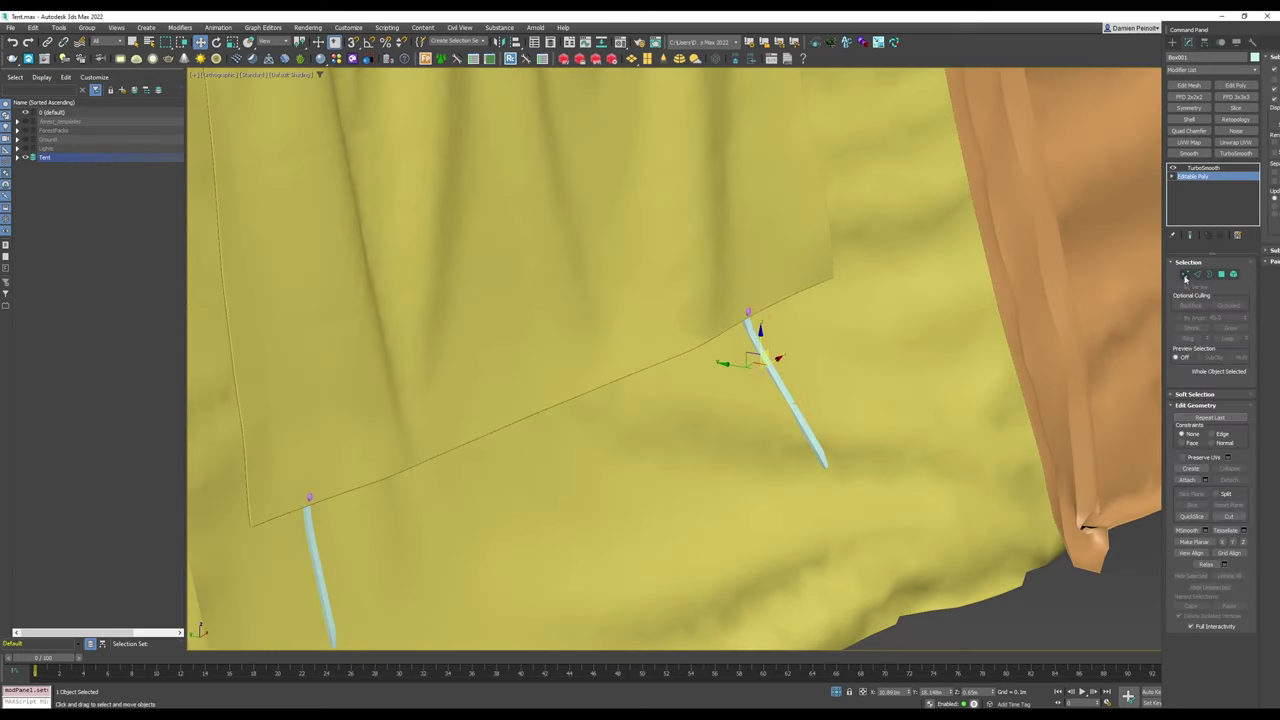
left_click(1186, 275)
left_click(1198, 274)
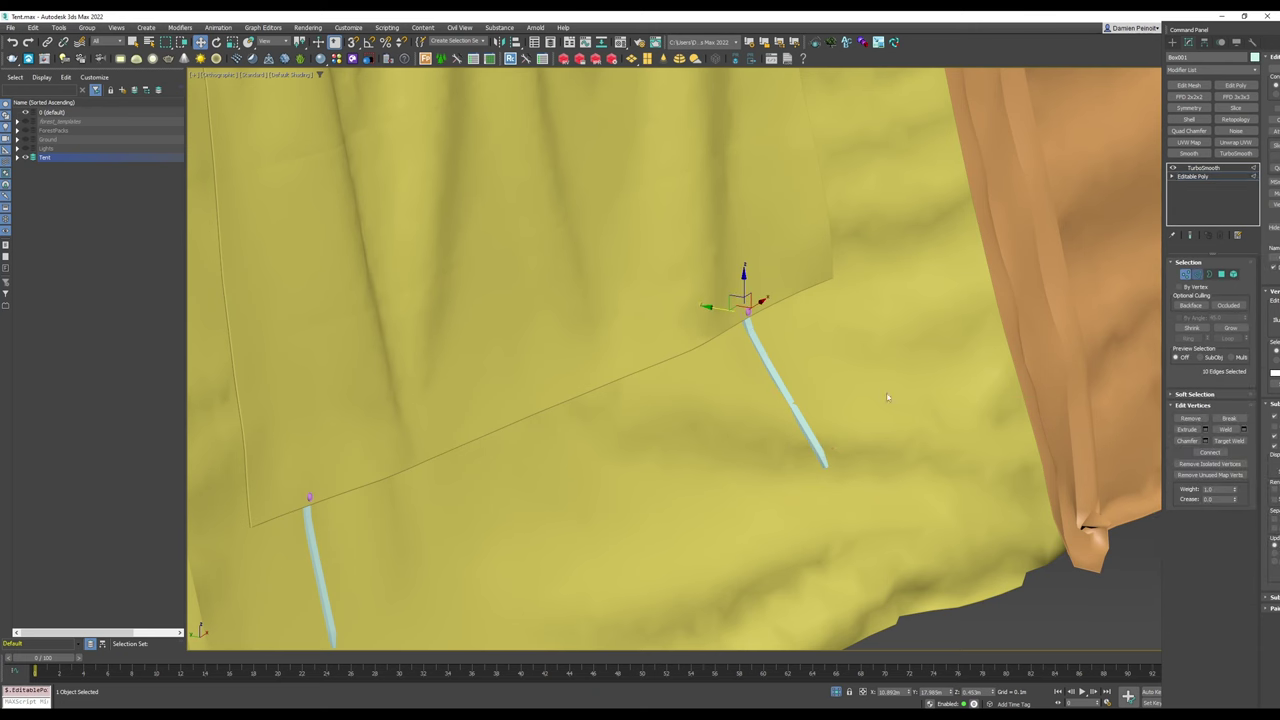
scroll(829, 419, "up", 4)
left_click_drag(829, 405, 745, 430)
left_click(1229, 463)
Step: Rotate the original strap's bottom-end vertices and move them in depth to start a bend near the tip
left_click(1186, 275)
key("F3")
key("F3")
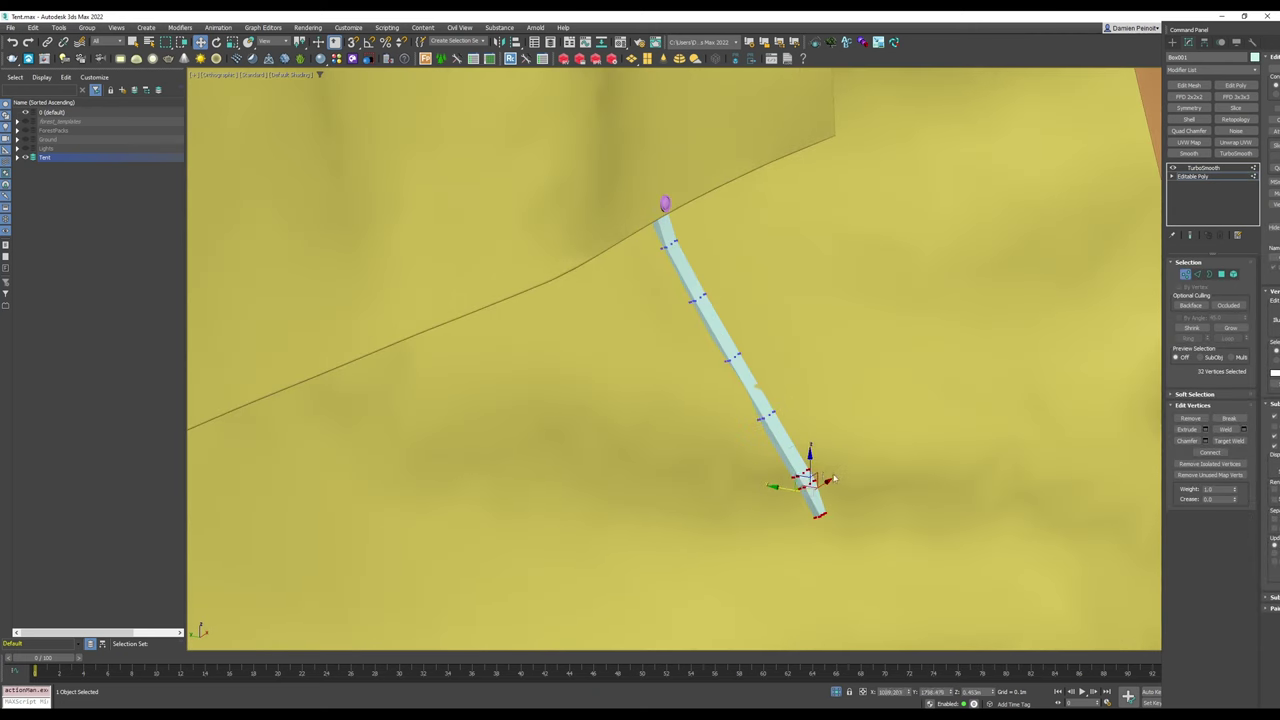
key("e")
left_click_drag(798, 524, 797, 514)
middle_click_drag(797, 514, 823, 498, "alt")
key("w")
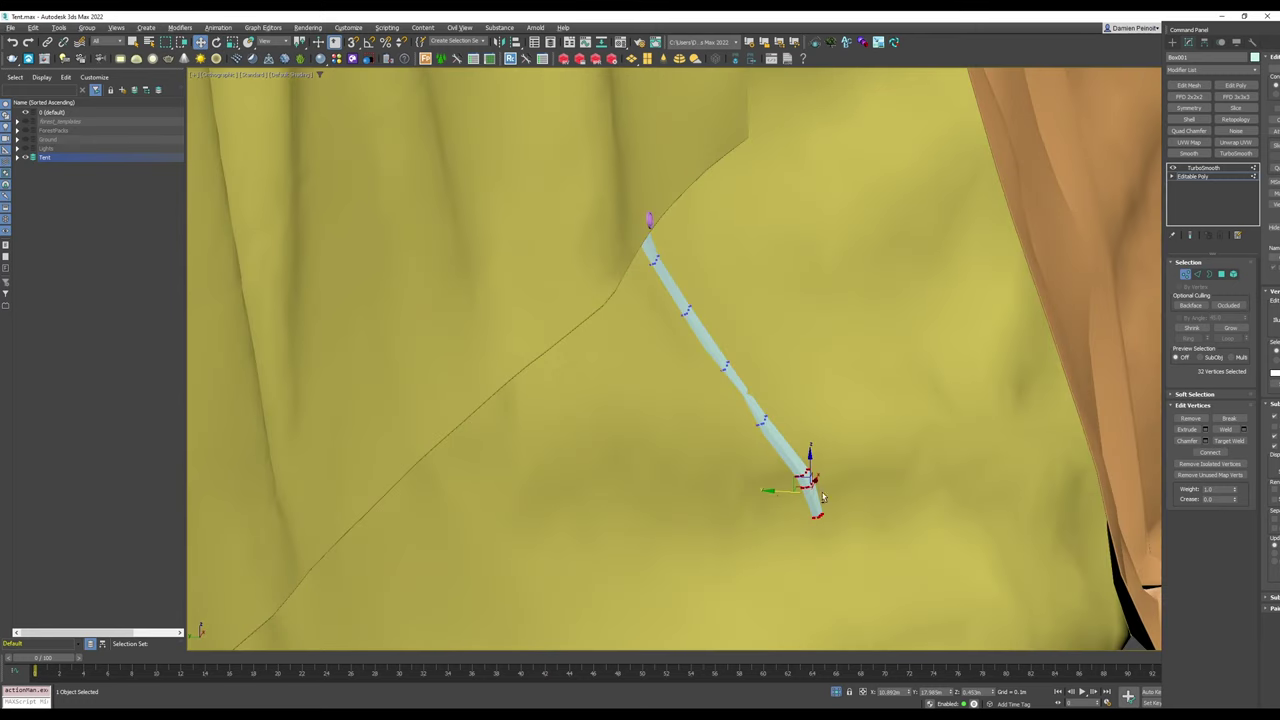
left_click_drag(790, 489, 822, 499)
key("e")
key("w")
Step: Move the original strap's bottom-end vertices closer to the wall and raise them slightly
middle_click_drag(825, 499, 807, 484, "alt")
key("e")
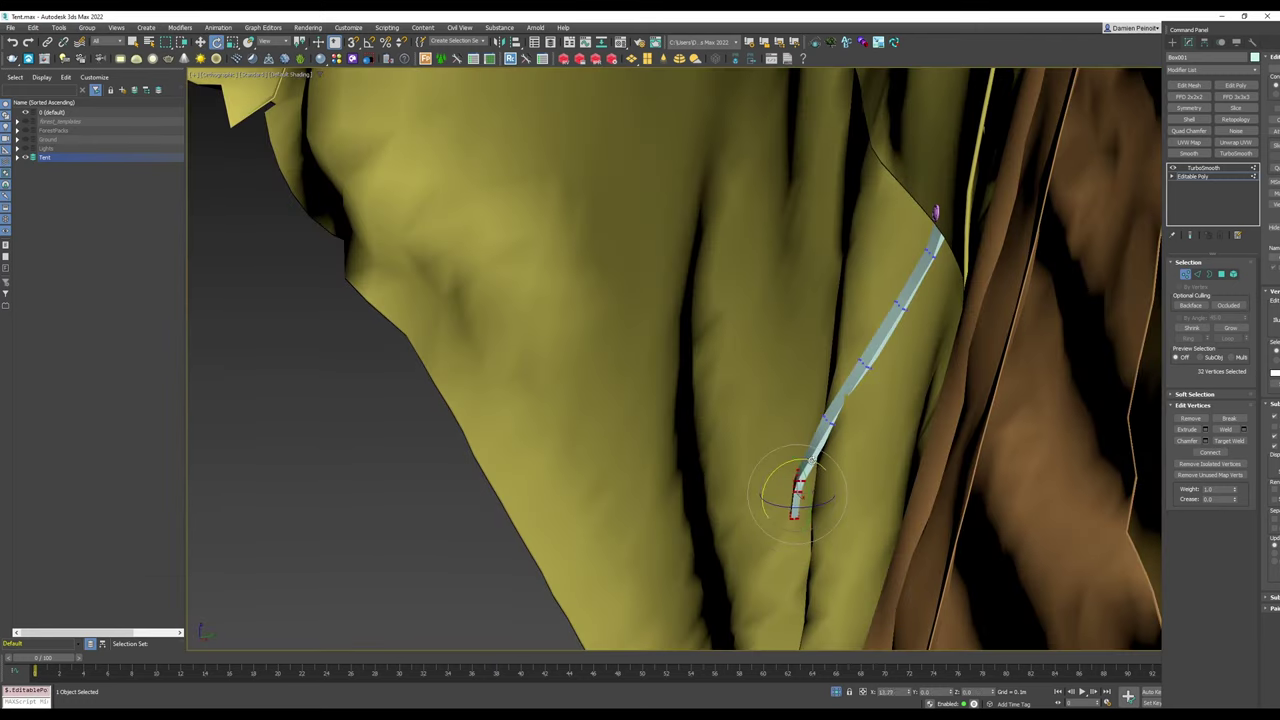
key("w")
left_click_drag(828, 488, 837, 484)
middle_click_drag(837, 484, 866, 474, "alt")
left_click_drag(804, 484, 804, 441)
middle_click_drag(804, 441, 778, 482, "alt")
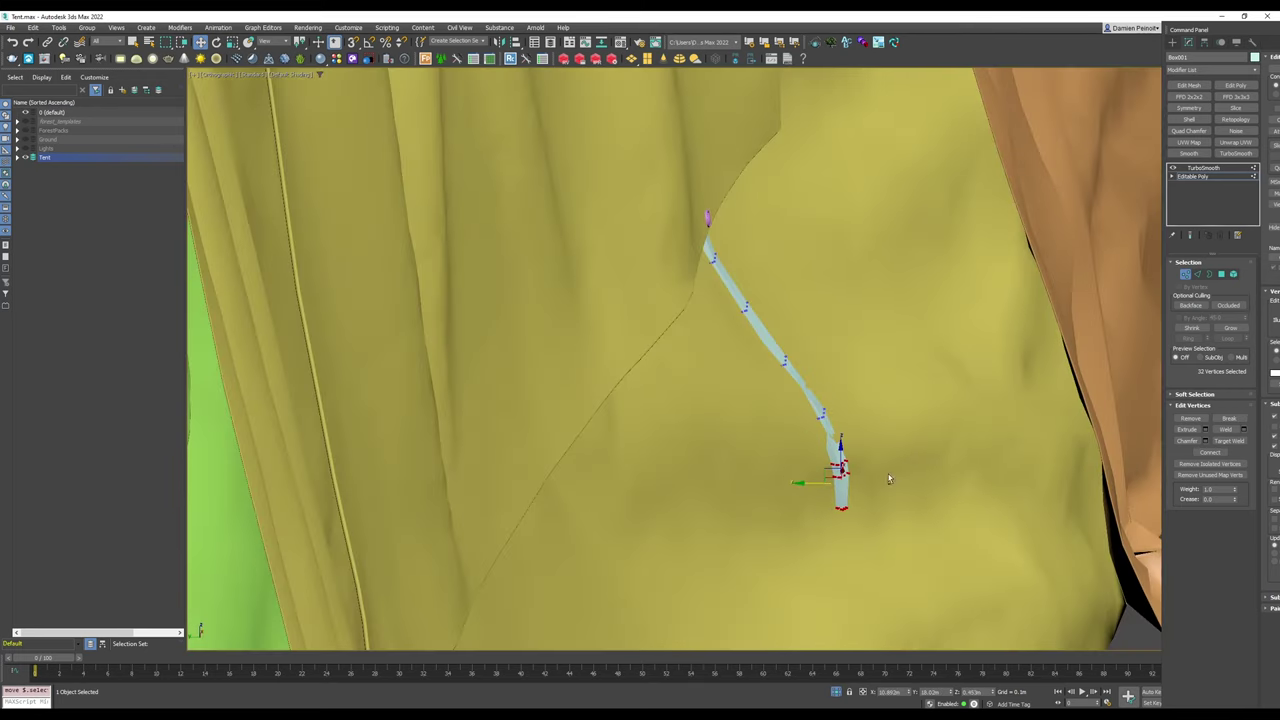
Step: Reposition the vertex loop above the original strap's tip to smooth the bend, and finish vertex editing
middle_click_drag(889, 479, 856, 481, "alt")
left_click_drag(794, 400, 793, 400)
middle_click_drag(793, 400, 826, 396, "alt")
left_click_drag(856, 402, 856, 396)
key("e")
key("w")
middle_click_drag(850, 412, 808, 407, "alt")
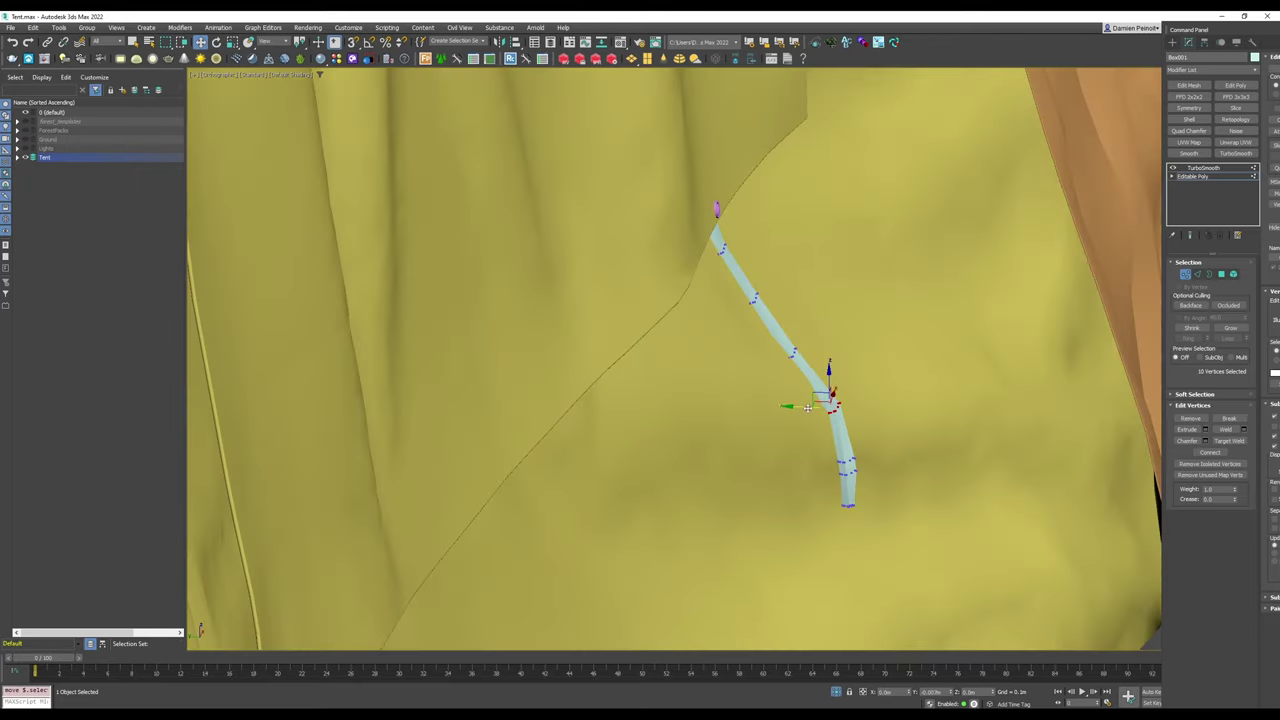
scroll(820, 360, "down", 5)
middle_click_drag(900, 394, 704, 424, "alt")
key("1")
scroll(897, 400, "down", 5)
left_click(785, 490)
Step: Examine the tent's wall sections, window flaps and new straps in shaded and wireframe display
middle_click_drag(568, 384, 675, 402)
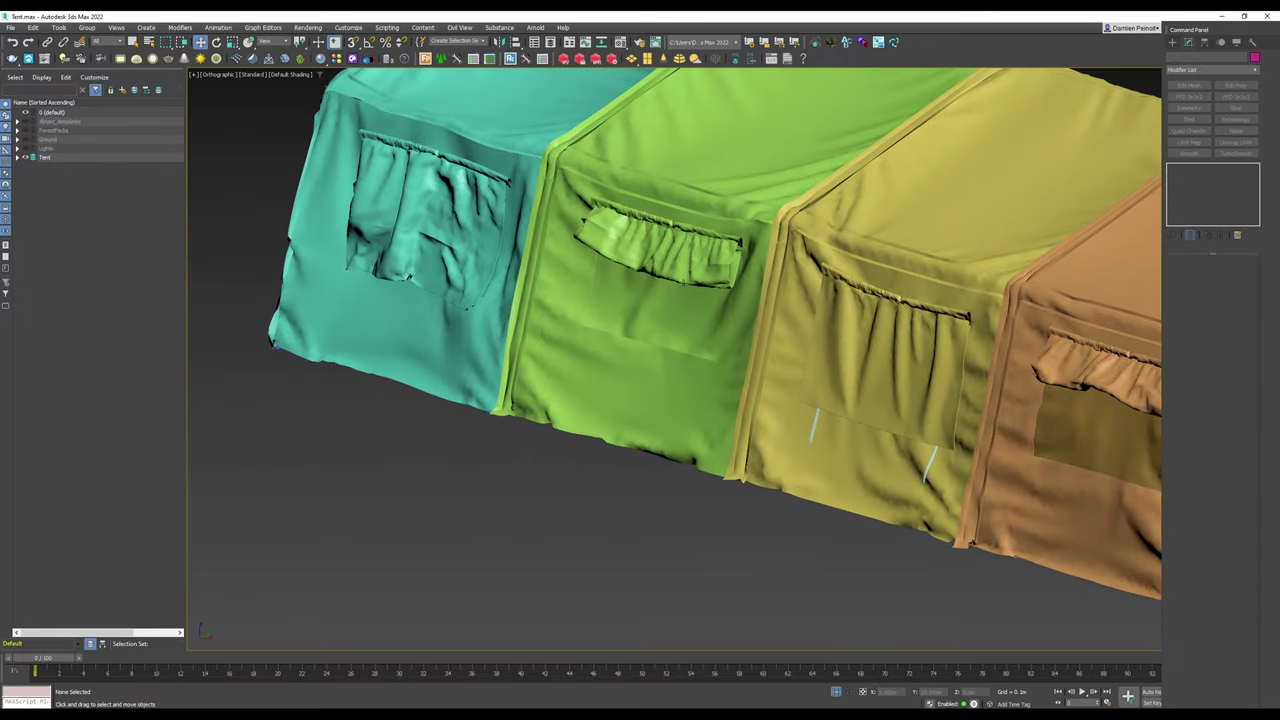
middle_click_drag(873, 319, 577, 293)
left_click(623, 349)
scroll(623, 349, "down", 2)
middle_click_drag(623, 349, 726, 380, "alt")
scroll(790, 348, "up", 2)
key("F3")
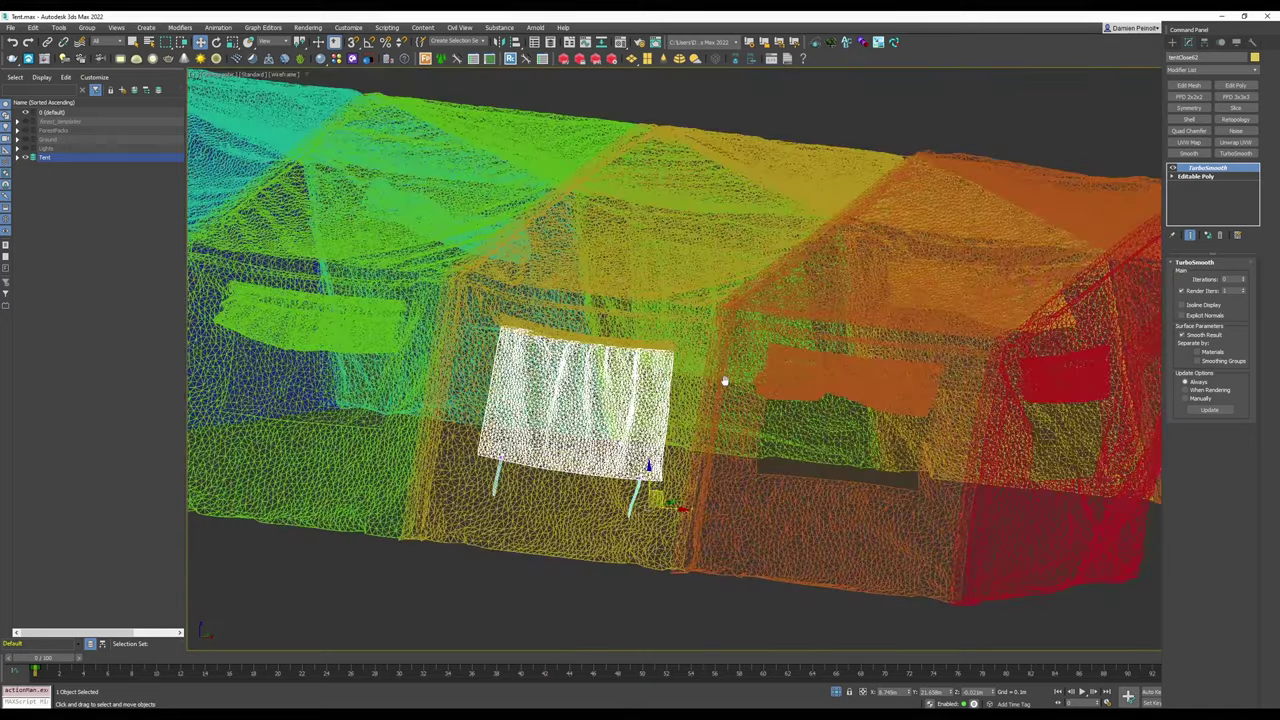
key("F3")
scroll(726, 380, "down", 5)
key("F4")
Step: Select the brown tent section, float the Select By options and select all objects sharing its colour
left_click(737, 384)
scroll(755, 370, "up", 5)
key("F4")
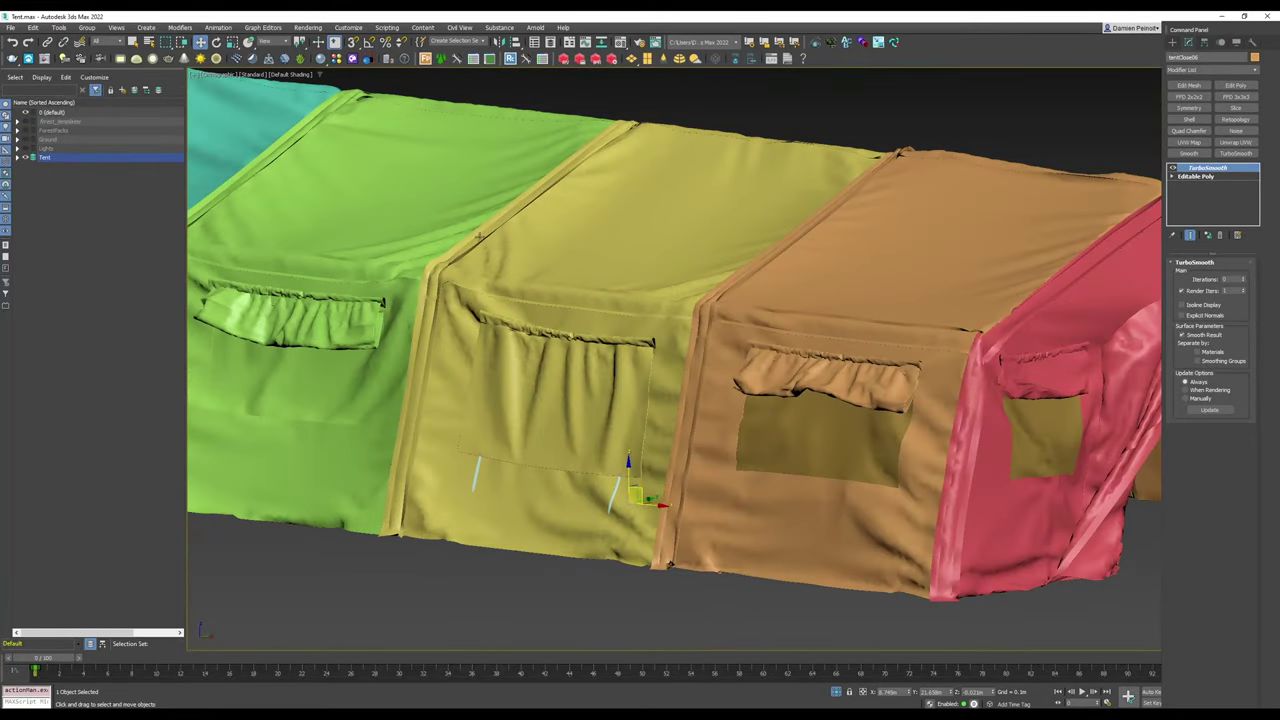
left_click(30, 28)
mouse_move(57, 249)
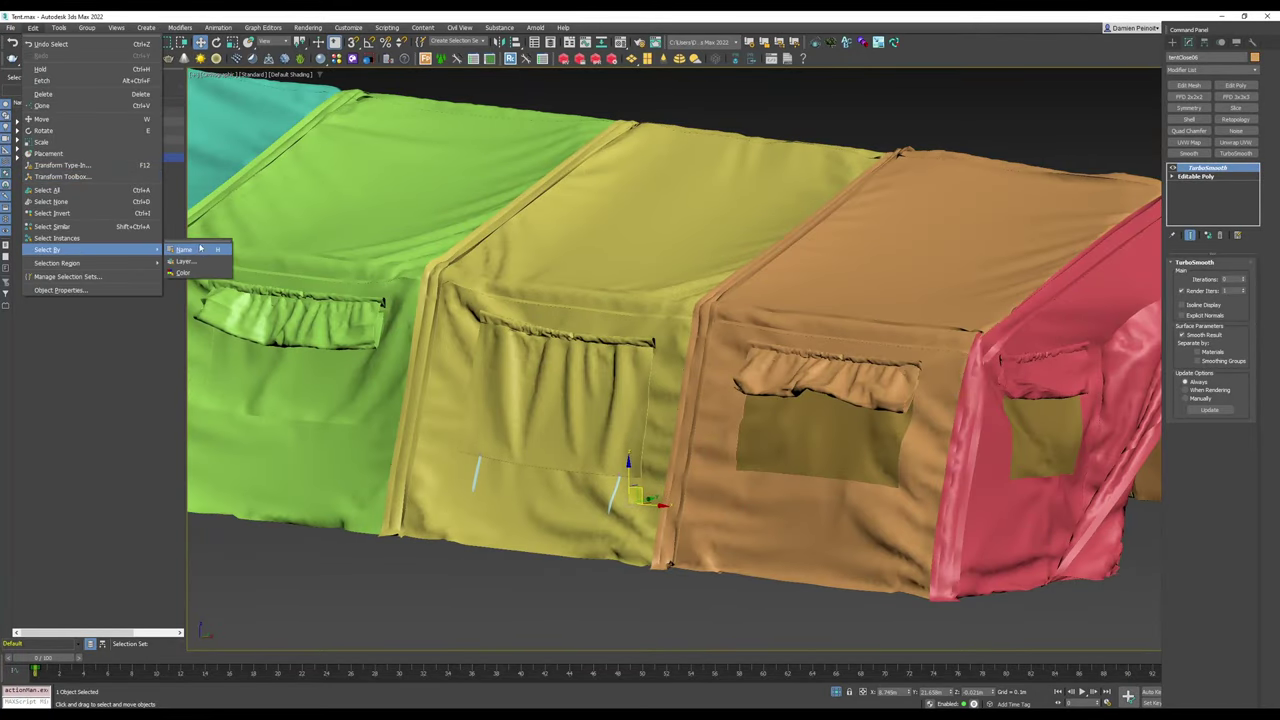
left_click(198, 249)
key("Escape")
left_click(30, 28)
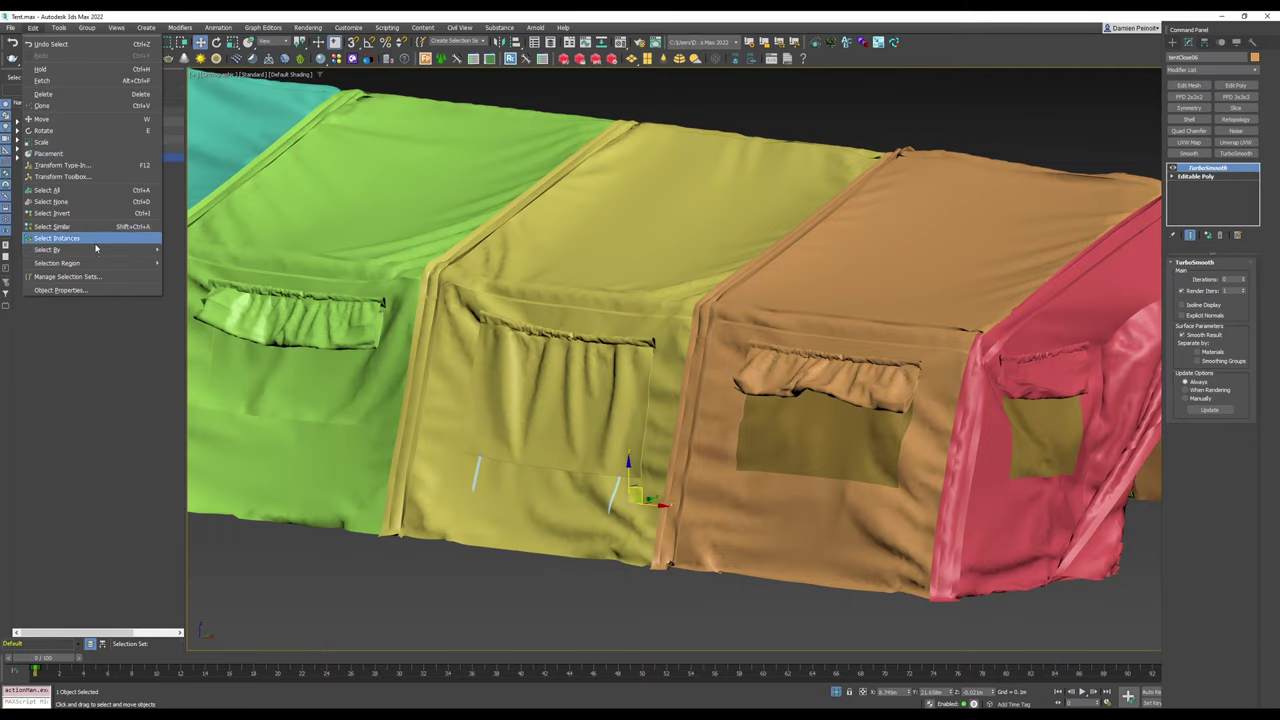
left_click(181, 243)
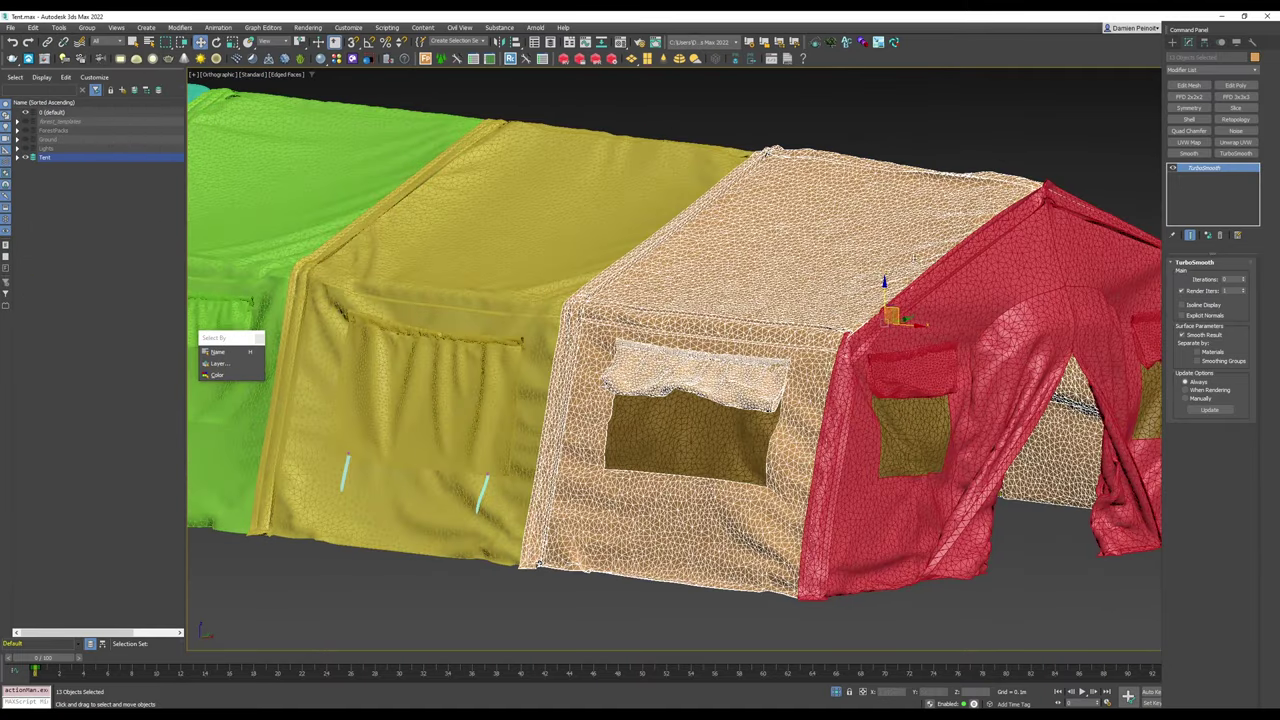
Step: Try an Unwrap UVW modifier on the selected brown tent section, close its UV editor and remove the modifier
scroll(814, 318, "down", 3)
middle_click_drag(814, 318, 985, 286, "alt")
scroll(985, 286, "up", 3)
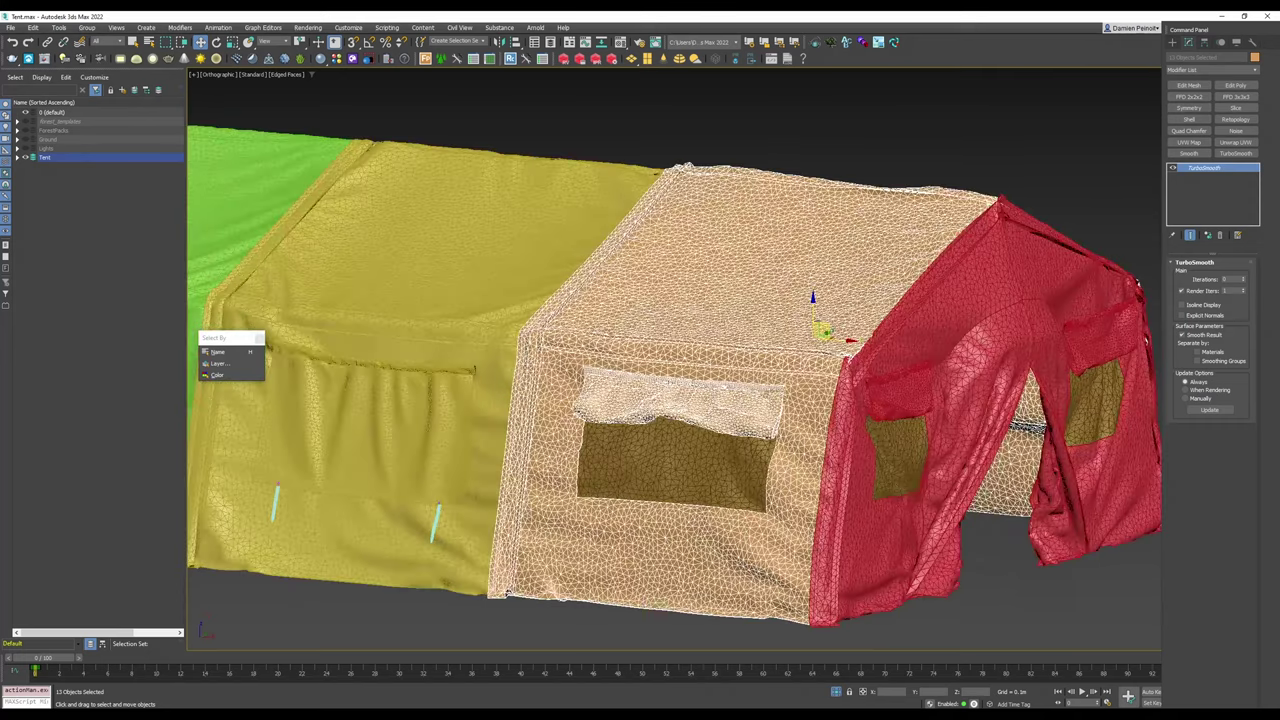
left_click(1236, 142)
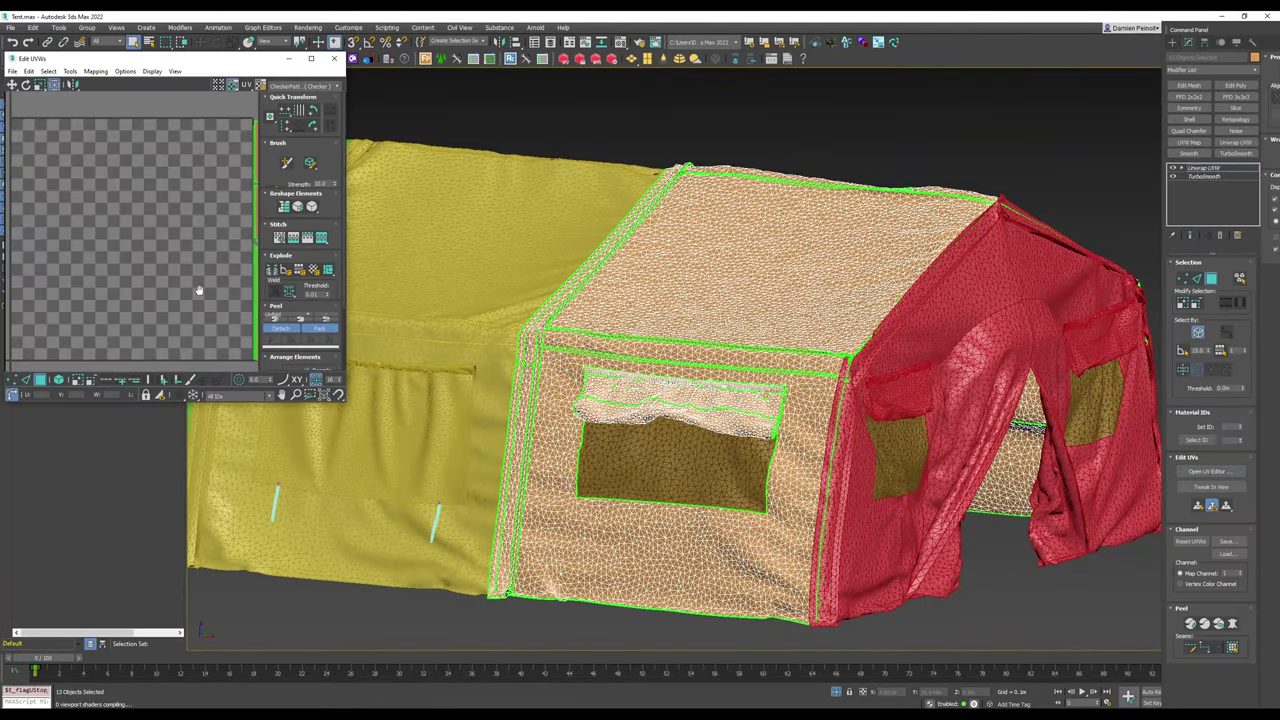
left_click(334, 59)
left_click(1220, 235)
scroll(715, 294, "down", 3)
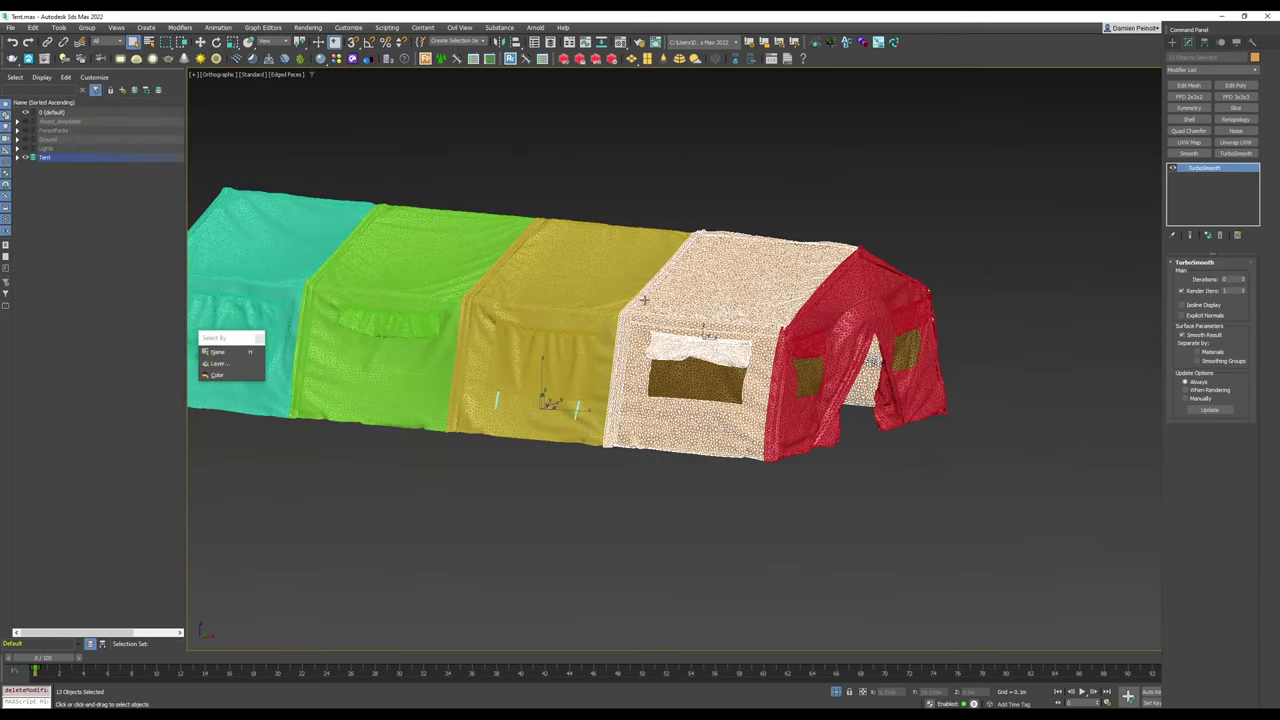
Step: Add all objects sharing the yellow, green and turquoise section colours to the selection with Select By Color
left_click(238, 376)
left_click(569, 297, "ctrl")
left_click(240, 376)
left_click(385, 290, "ctrl")
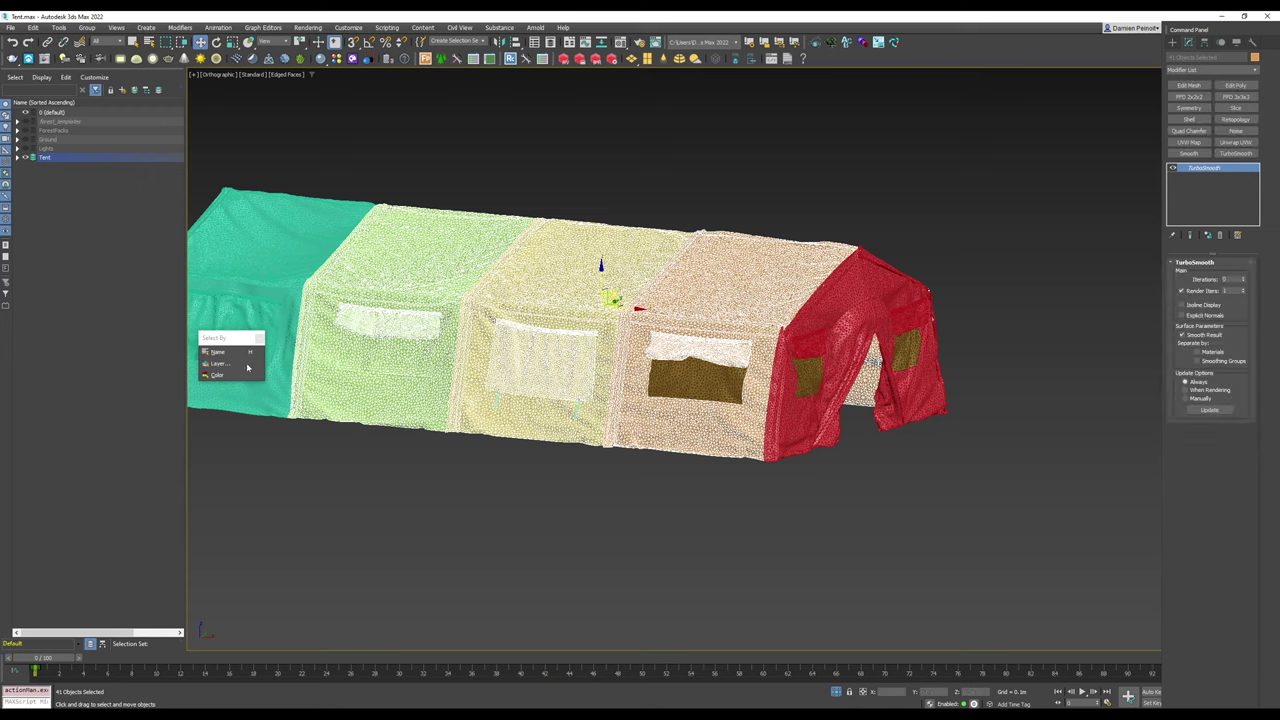
left_click(243, 373)
left_click(228, 298, "ctrl")
left_click(223, 304)
left_click(238, 375)
key("ctrl+z")
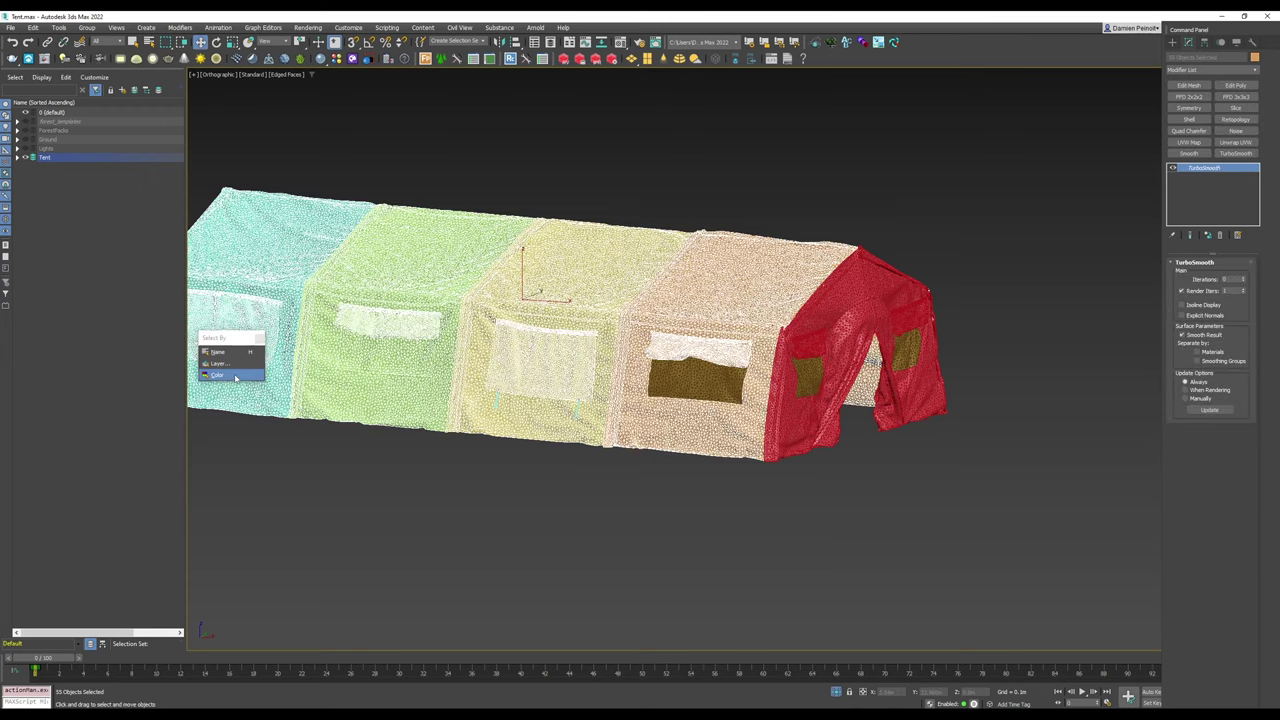
Step: Extend the selection by colour to the red front section and the tent's remaining parts
left_click(238, 375)
left_click(832, 326, "ctrl")
left_click(246, 376)
left_click(861, 318, "ctrl")
middle_click_drag(544, 362, 565, 409)
left_click(238, 375)
left_click(692, 424, "ctrl")
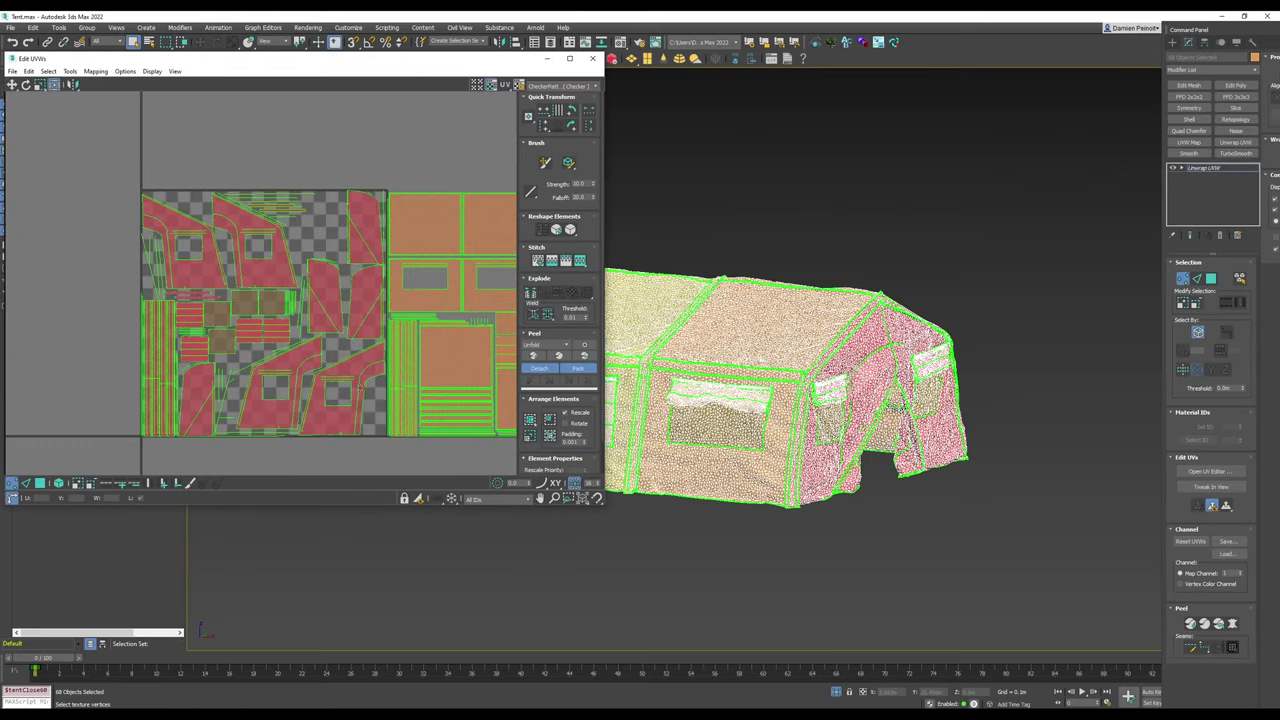
Step: Examine the coloured sections' UV layouts along the row of tiles and close the UV editor
scroll(360, 409, "down", 1)
middle_click_drag(390, 379, 0, 358)
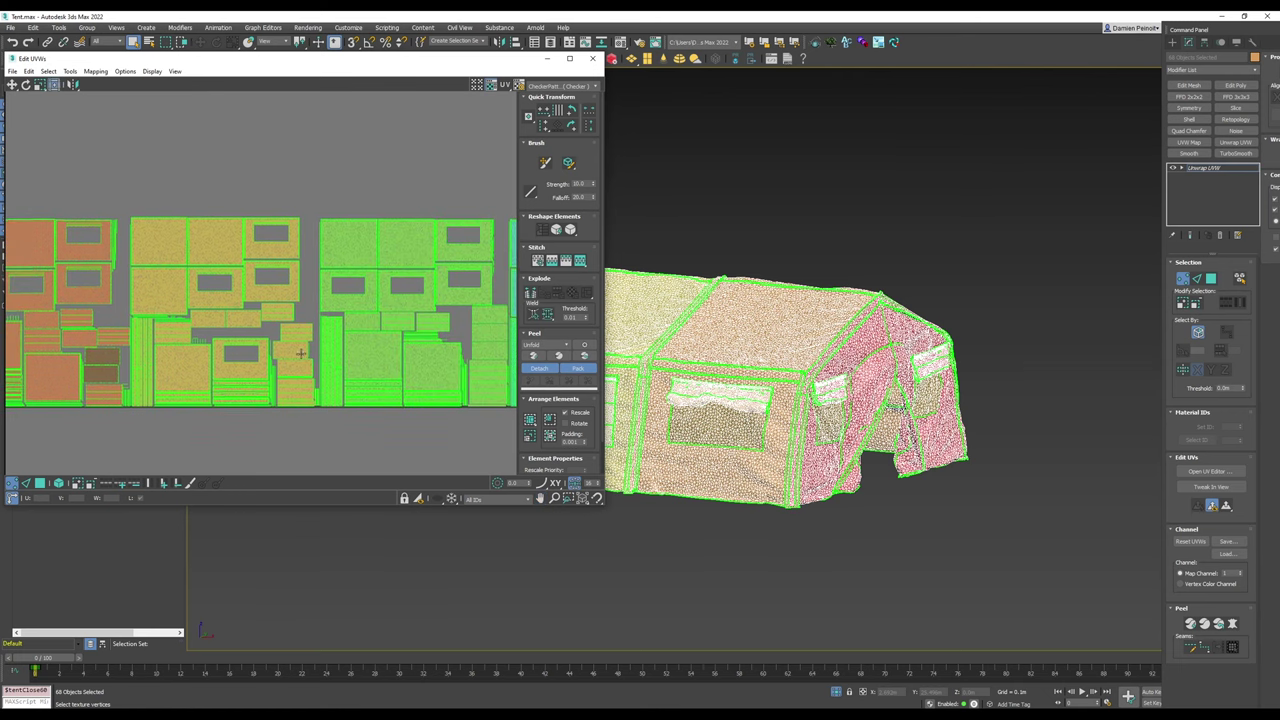
scroll(300, 352, "down", 3)
scroll(346, 324, "down", 1)
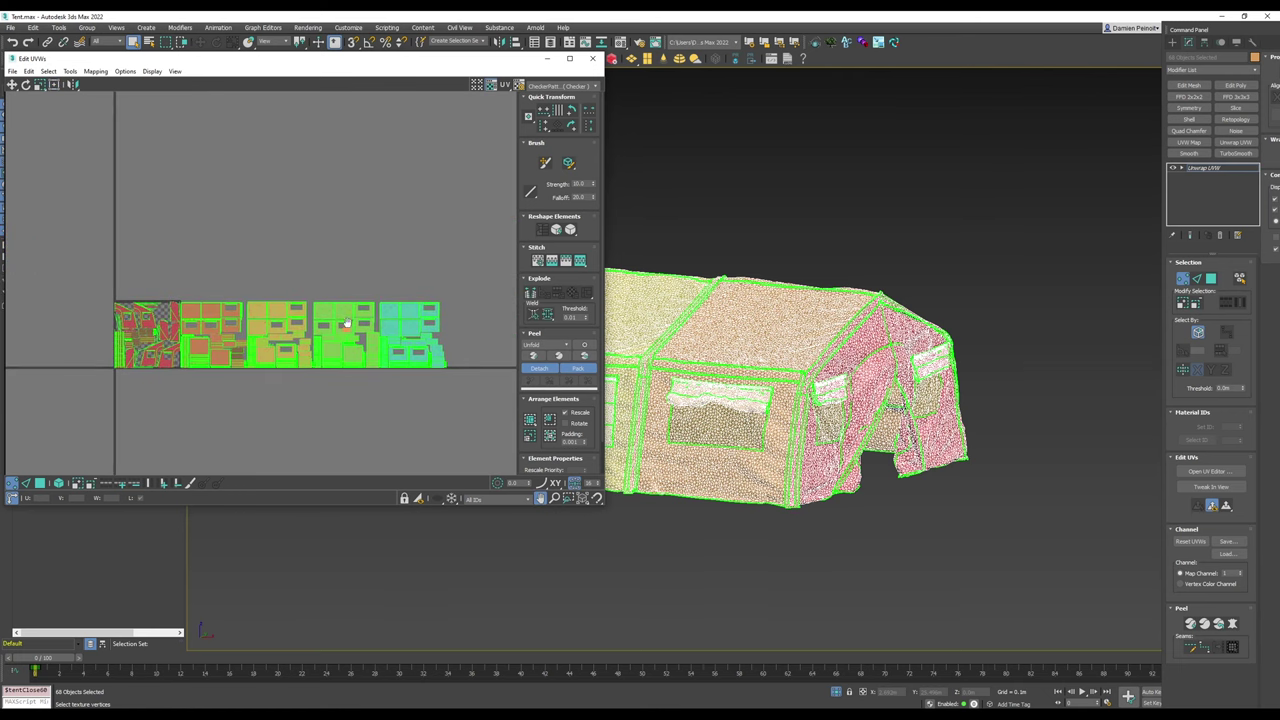
scroll(325, 352, "up", 1)
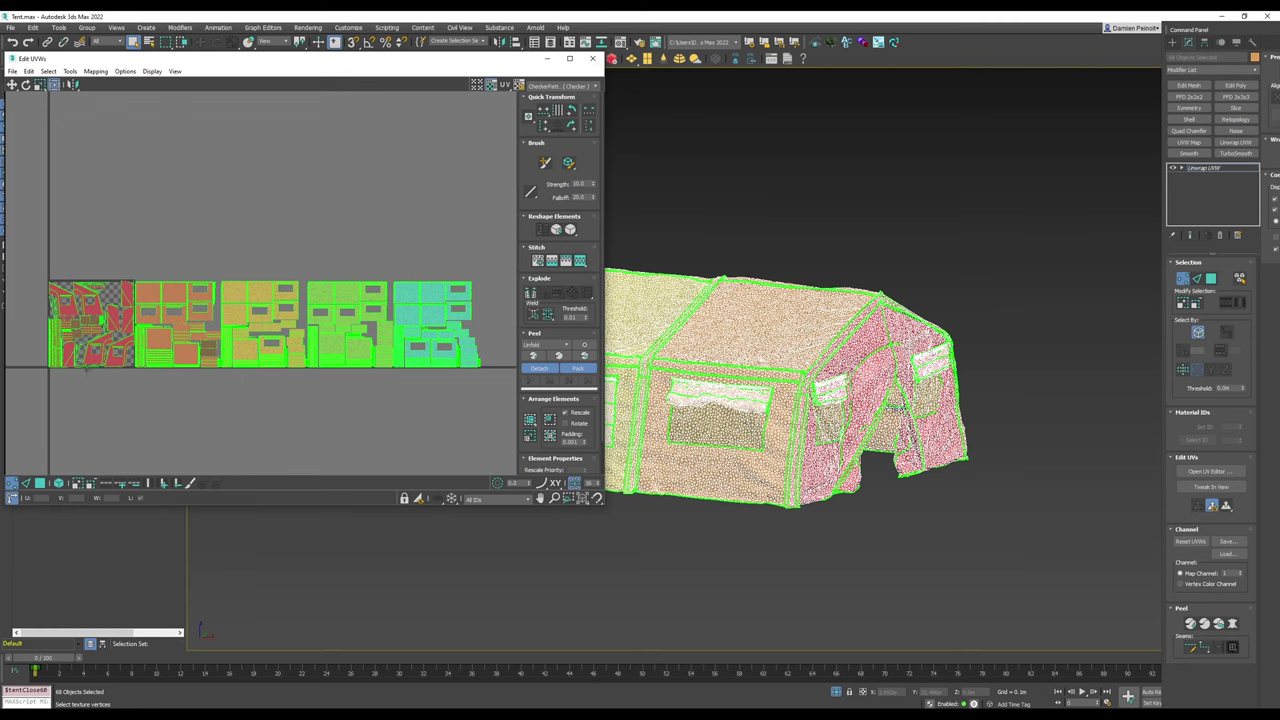
left_click(593, 59)
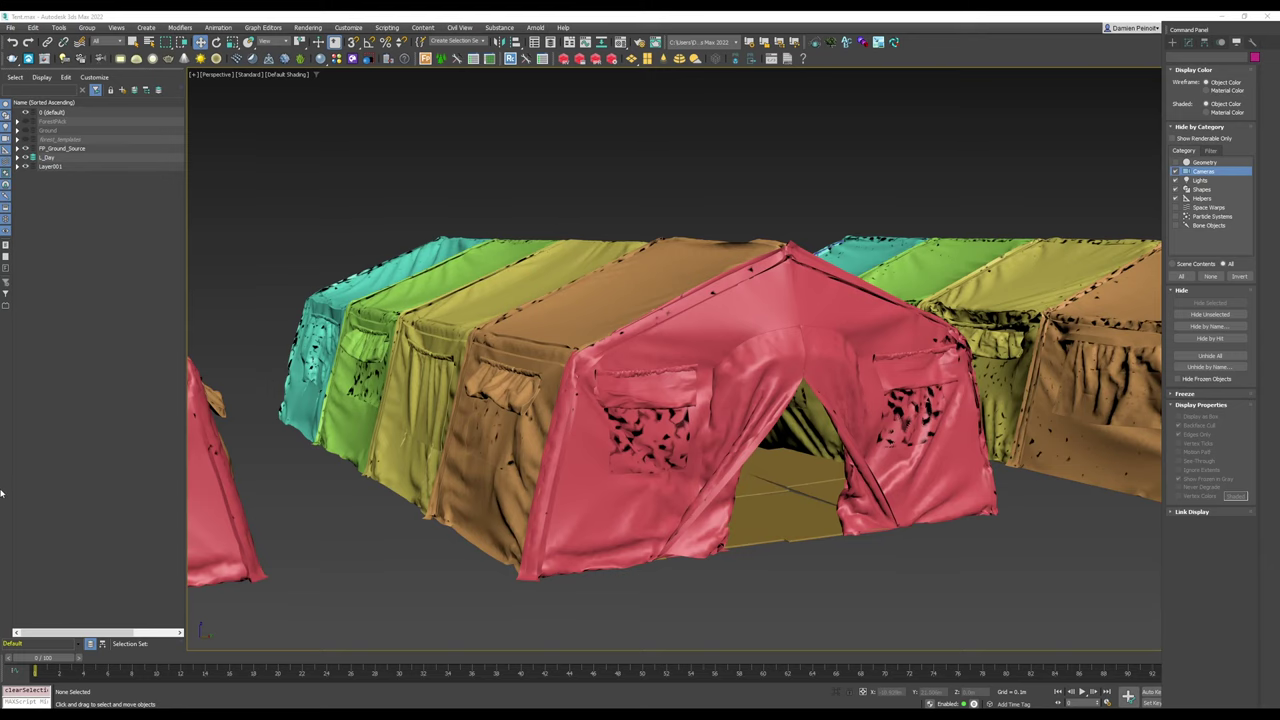
Step: Examine the coloured sections of the placed tents, moving in on the turquoise and green end
middle_click_drag(20, 507, 32, 504)
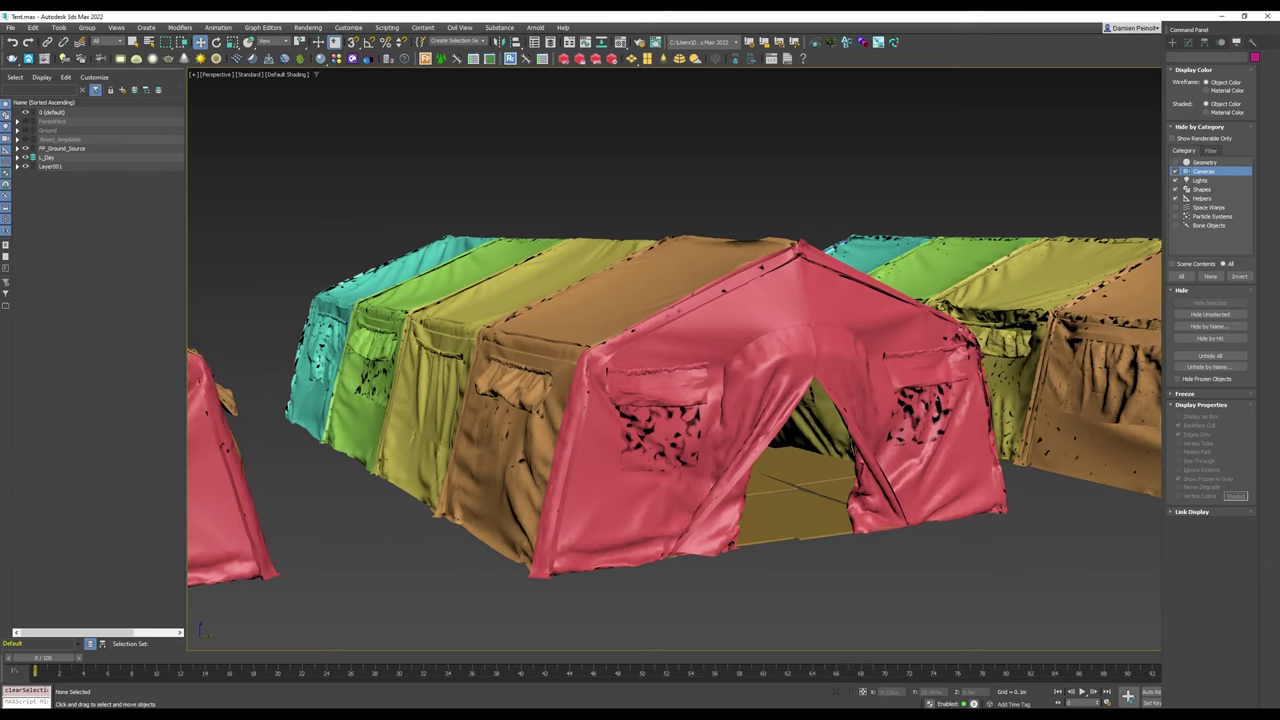
middle_click_drag(620, 450, 850, 420)
scroll(850, 415, "down", 4)
scroll(850, 415, "up", 7)
scroll(720, 440, "down", 4)
middle_click_drag(720, 440, 876, 428)
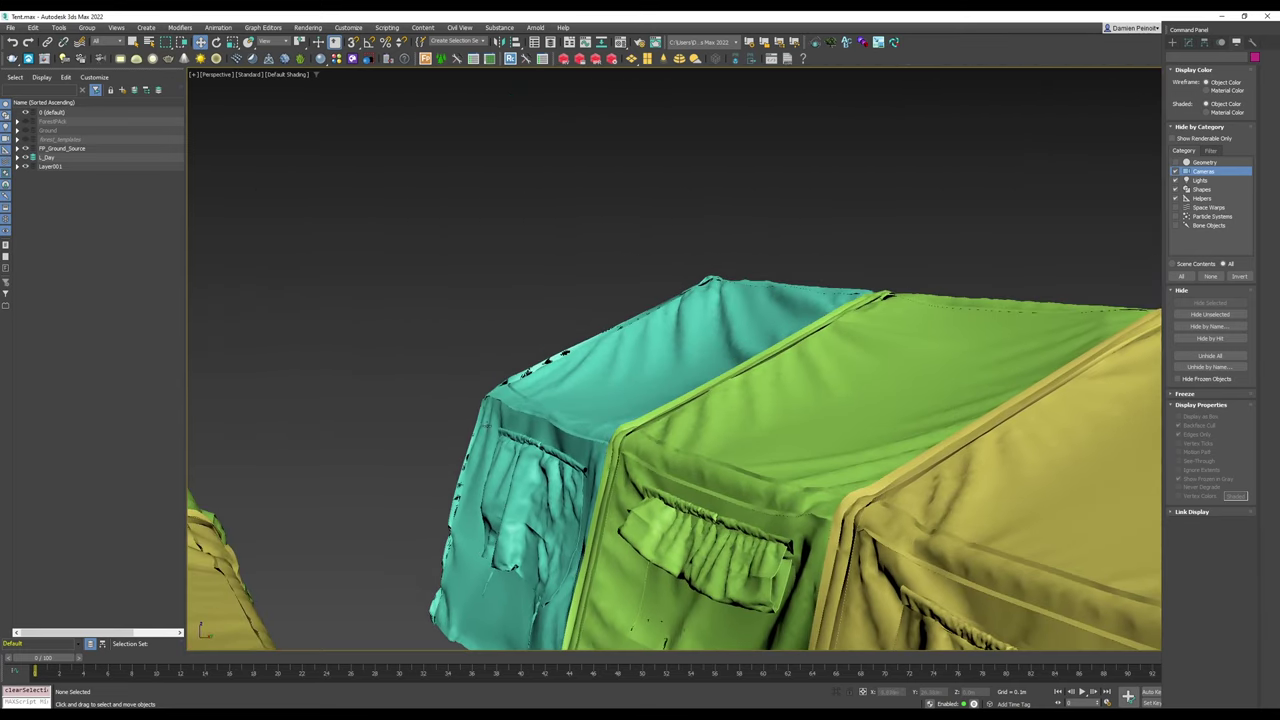
middle_click_drag(783, 469, 853, 391, "alt")
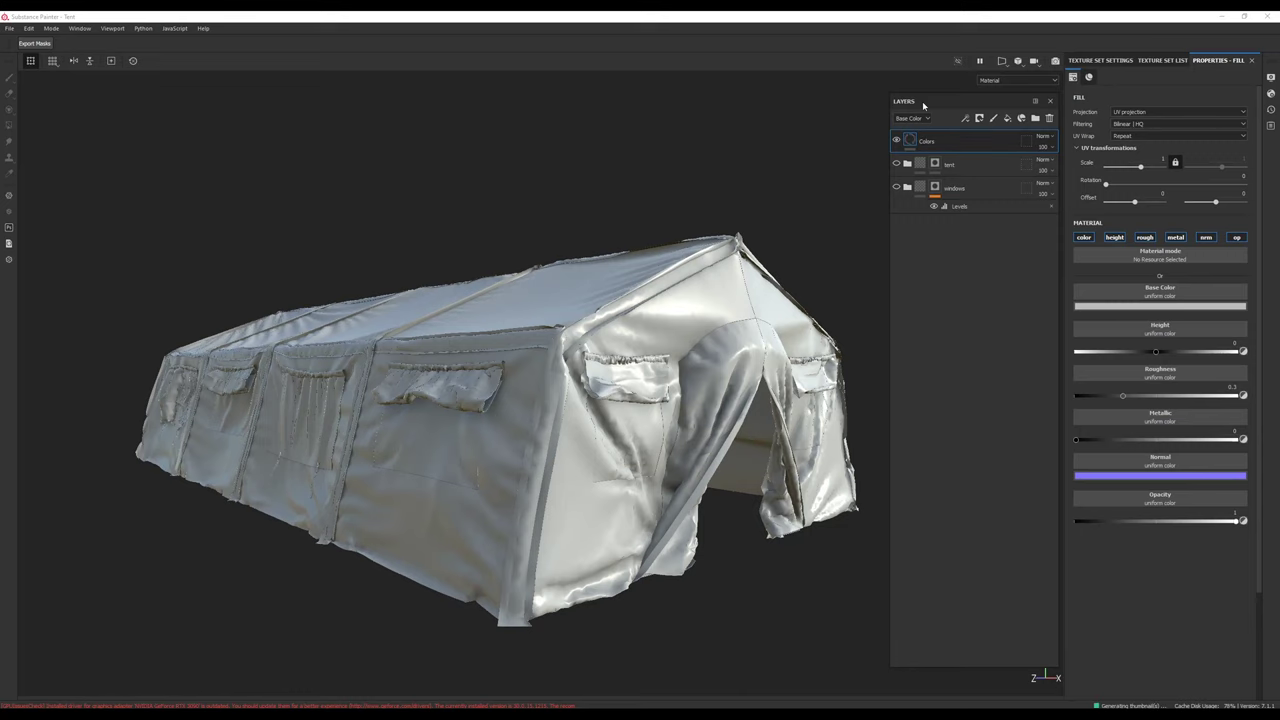
Step: Switch to Substance Painter and set the Colors fill layer's base color to a muted olive khaki
left_click(1104, 306)
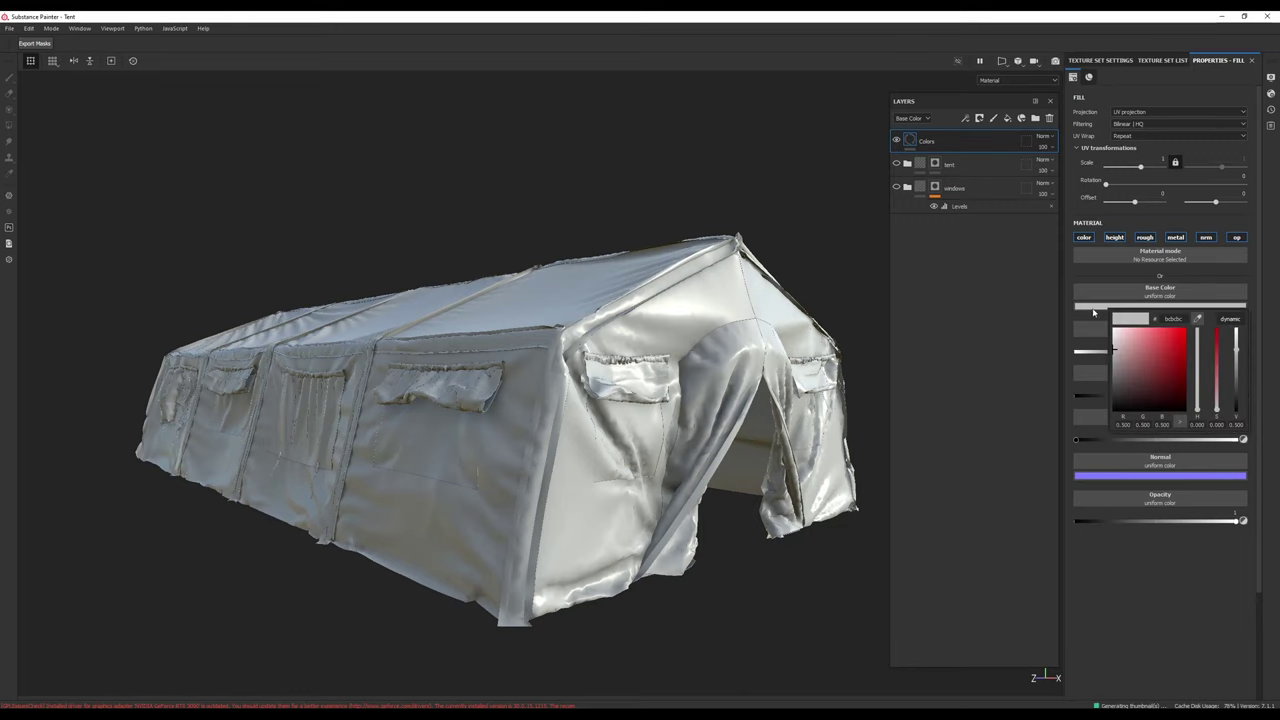
left_click_drag(1114, 395, 1149, 374)
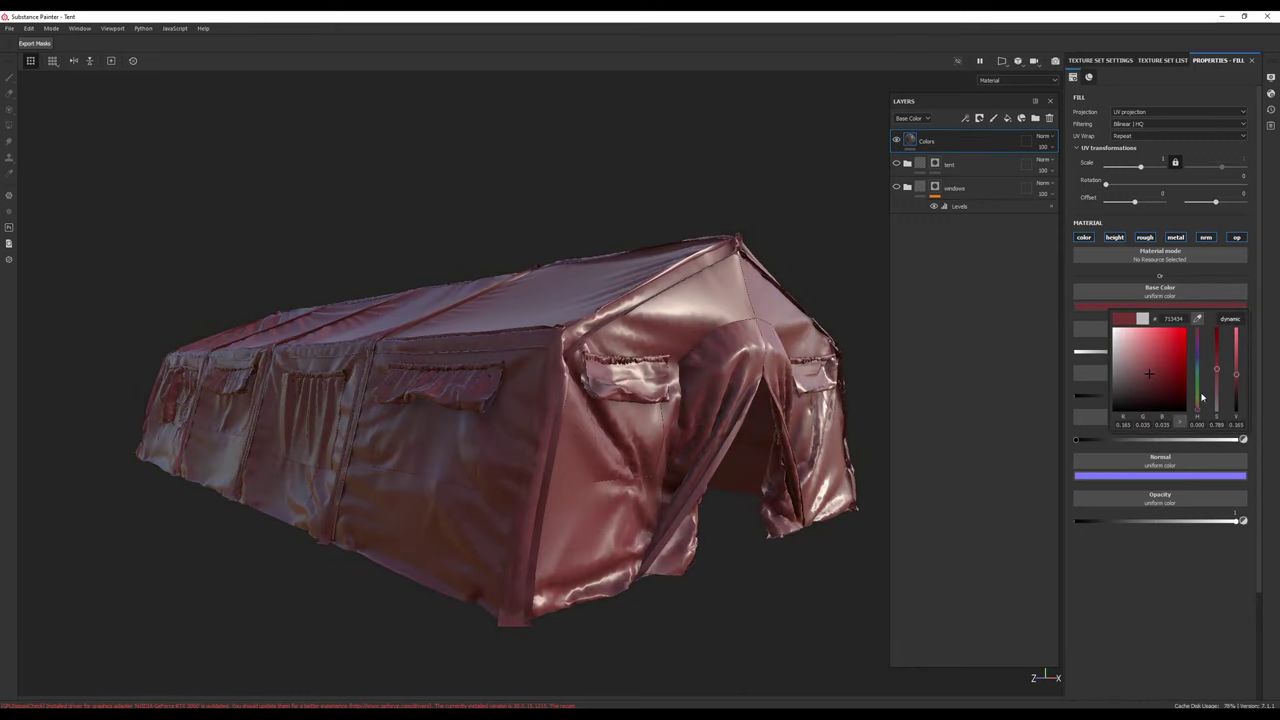
left_click(1202, 400)
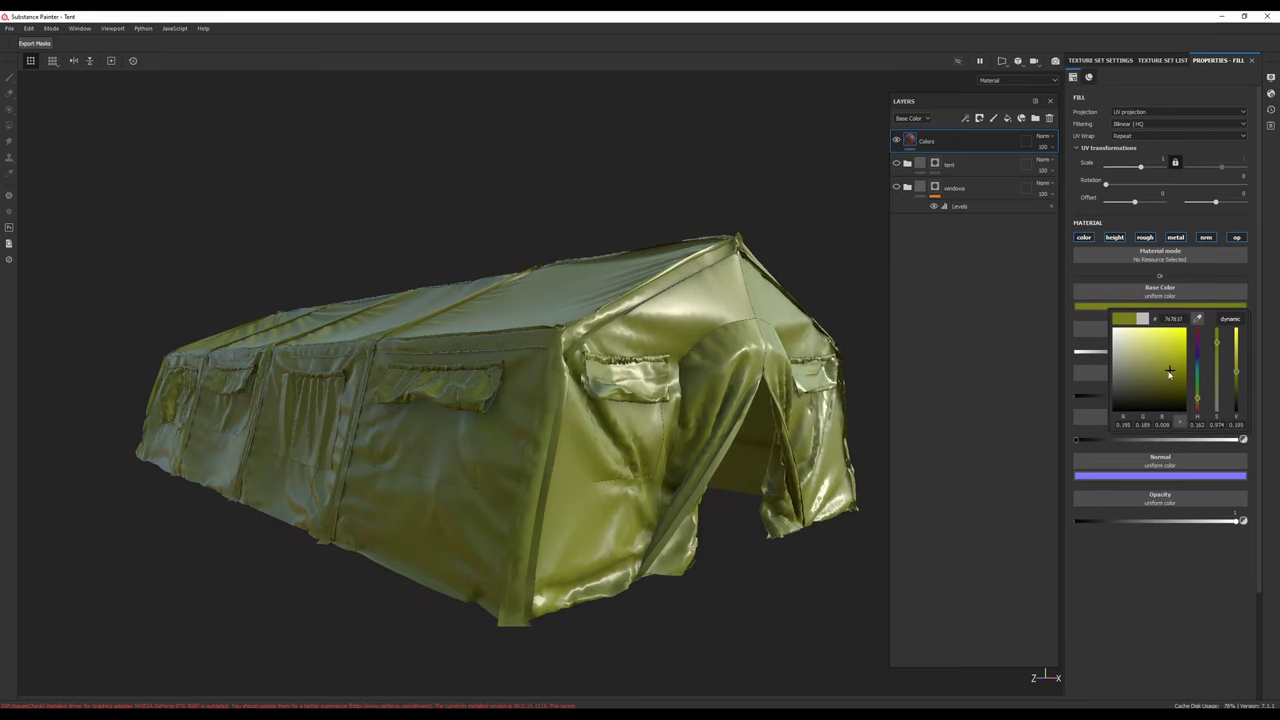
left_click_drag(1169, 373, 1133, 373)
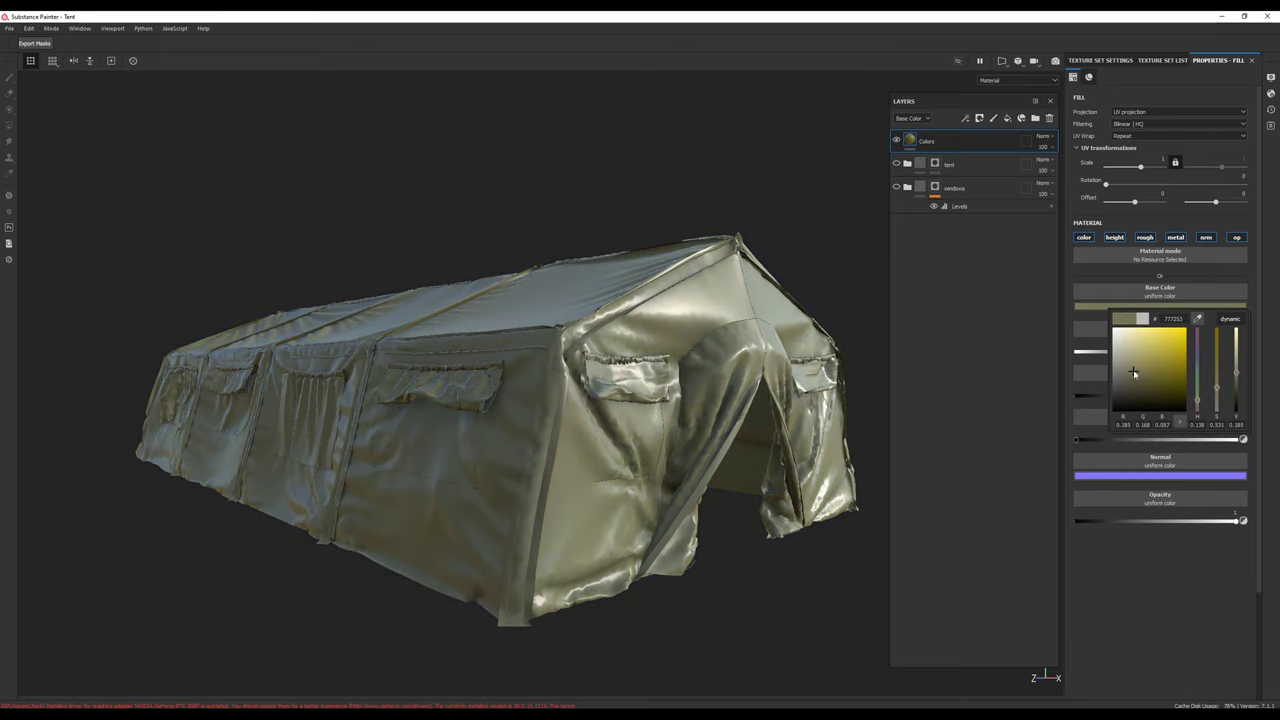
left_click_drag(563, 472, 585, 410, "alt")
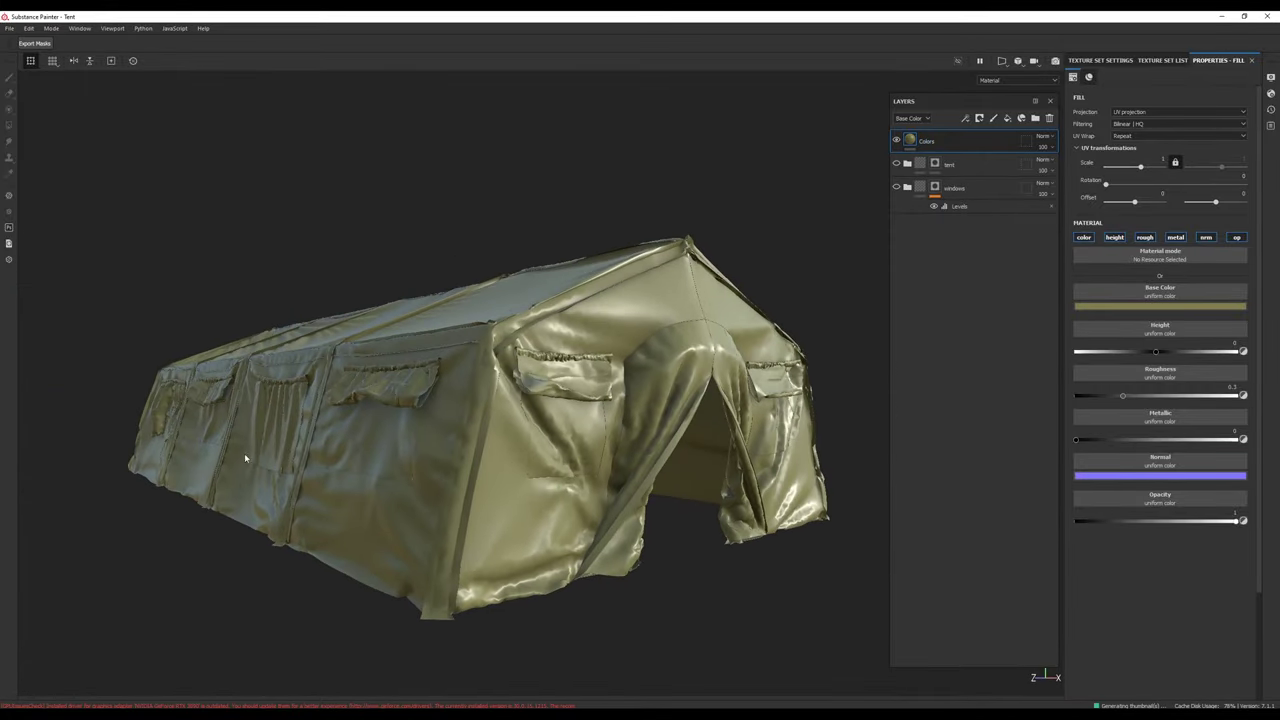
Step: Duplicate the Colors fill layer and give the upper copy a slightly darker, greener olive base color
key("ctrl+d")
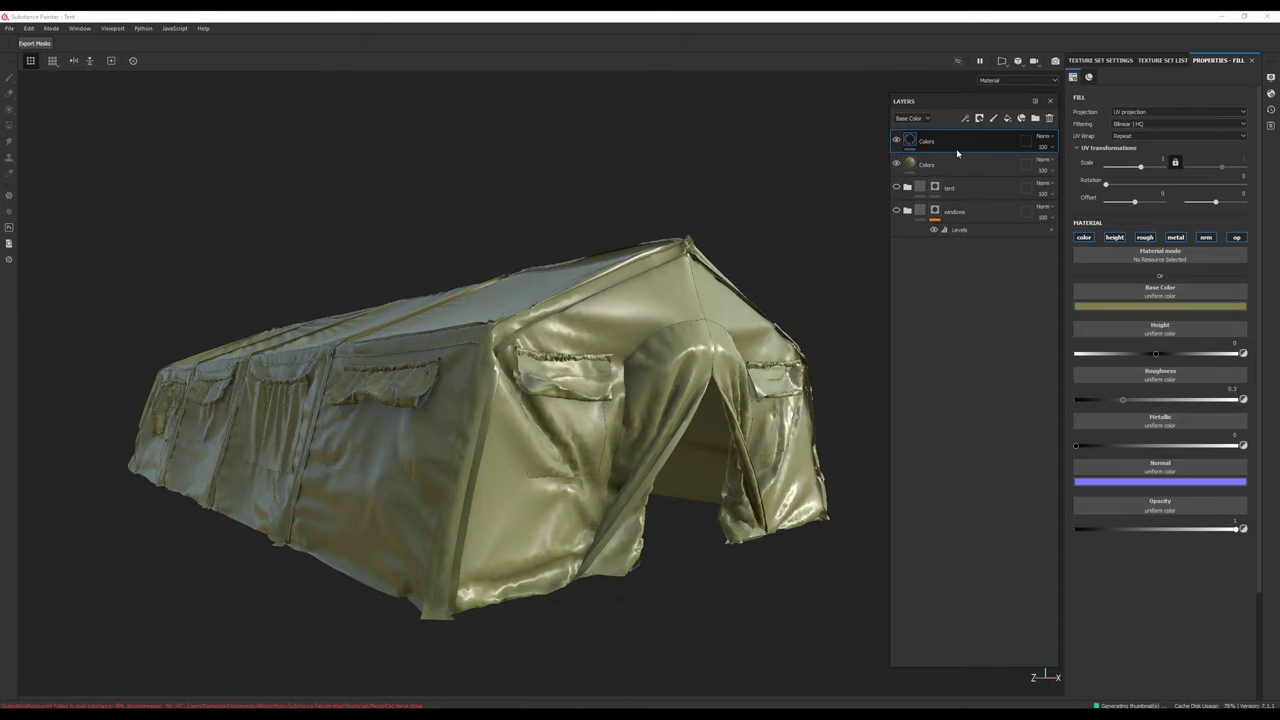
left_click(1200, 305)
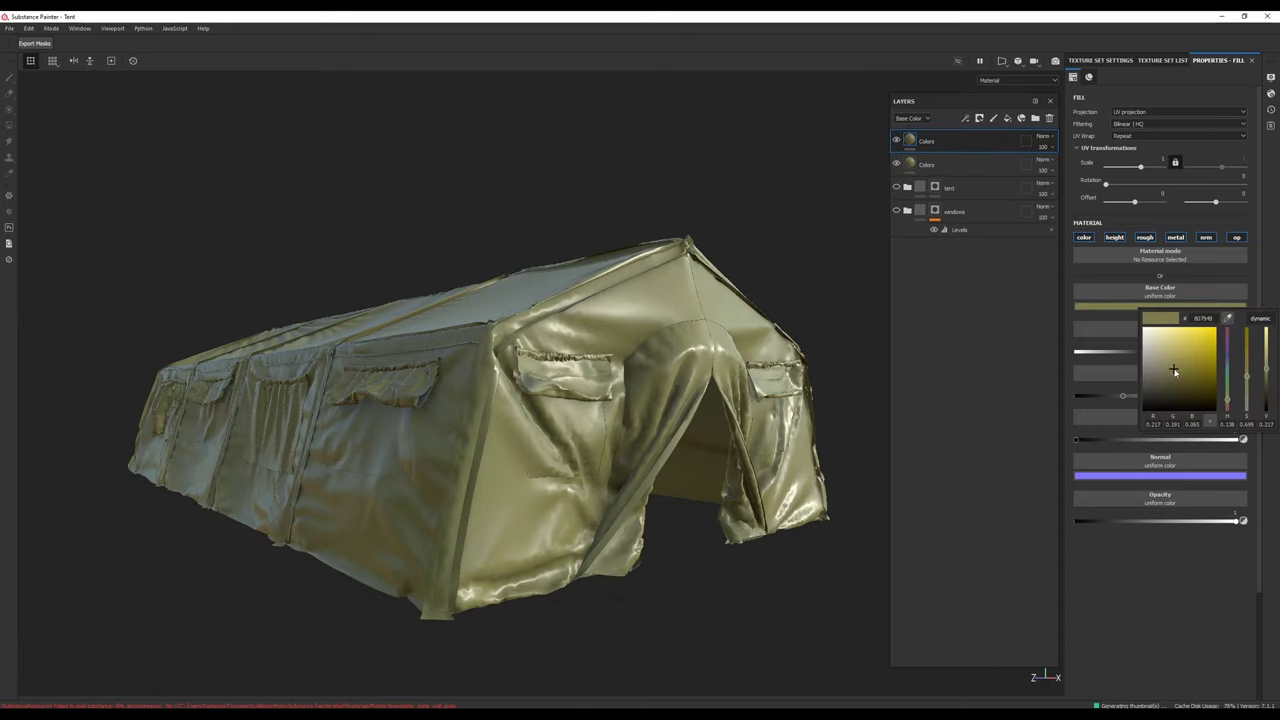
left_click_drag(1177, 374, 1230, 400)
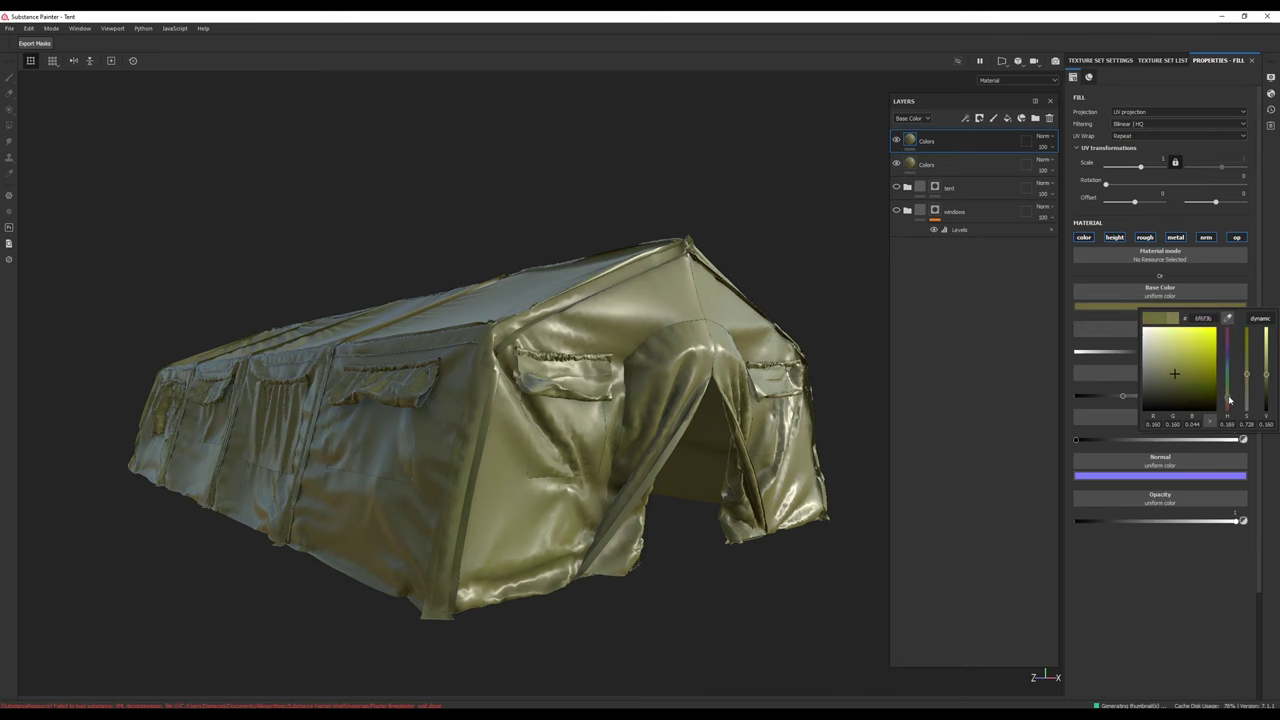
left_click_drag(600, 420, 690, 415, "alt")
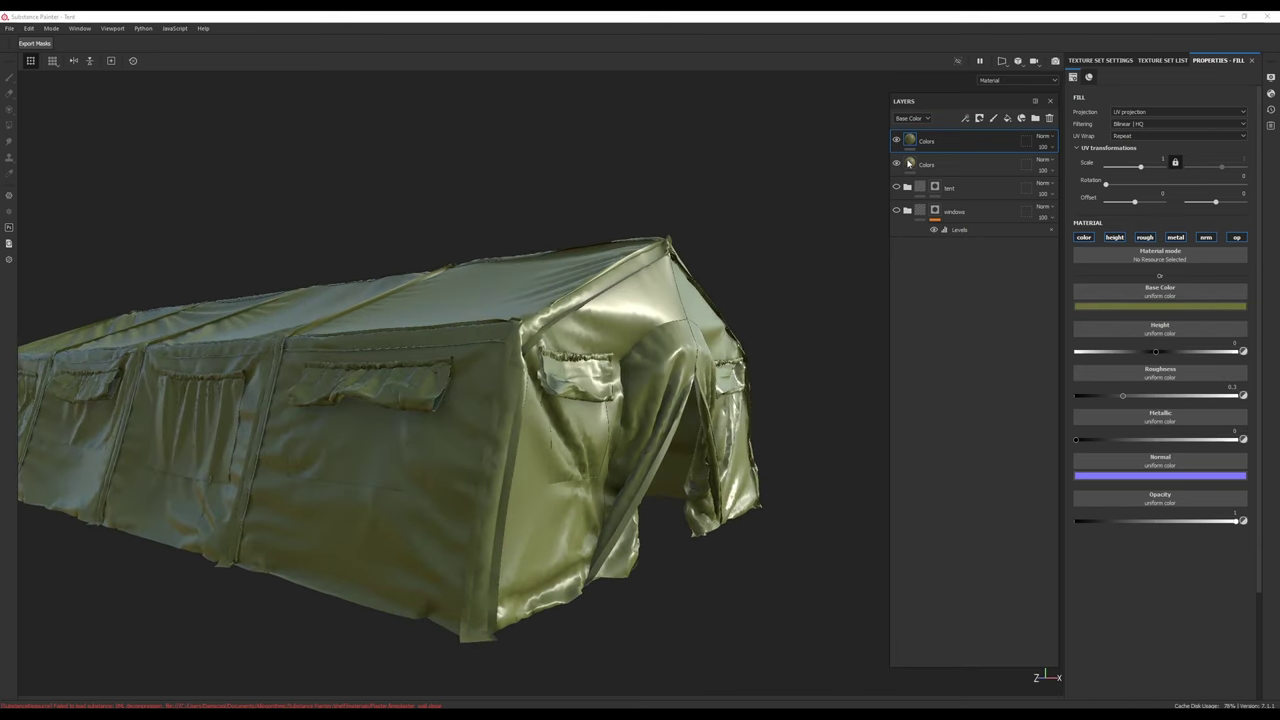
Step: Add a black mask to the upper Colors layer and give the mask a Clouds 3 fill
left_click(966, 118)
left_click(975, 134)
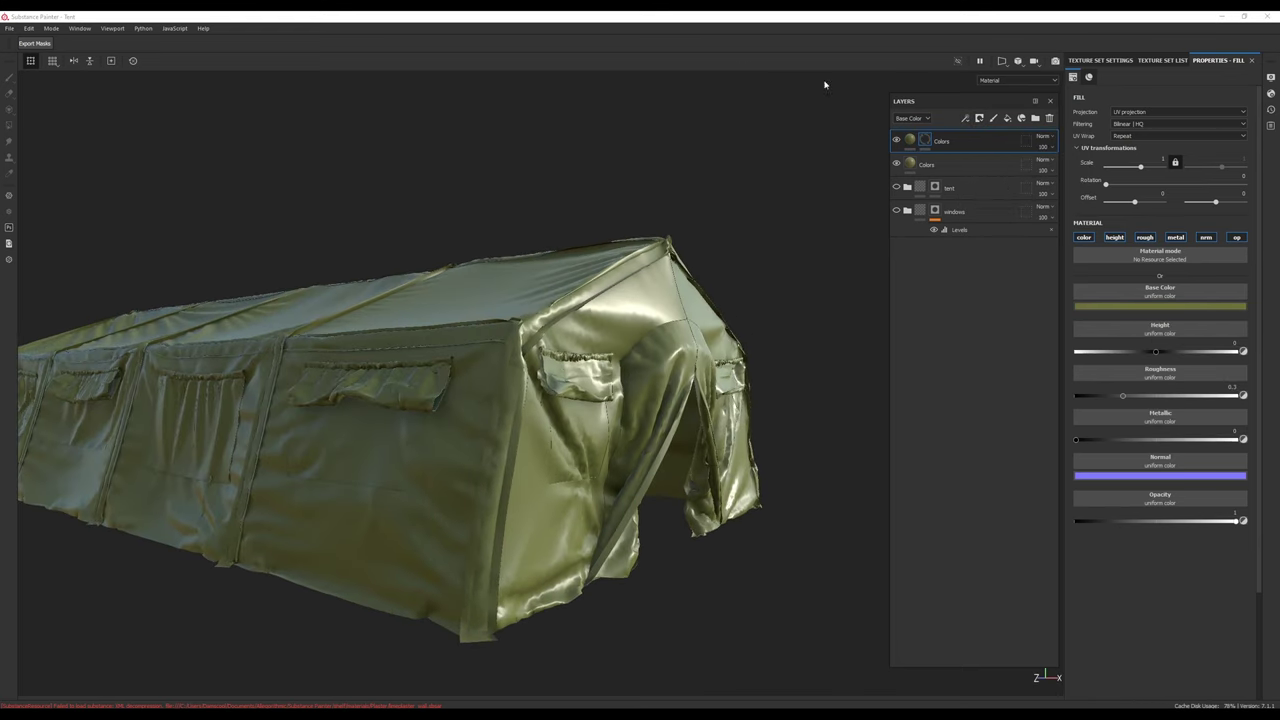
left_click(966, 119)
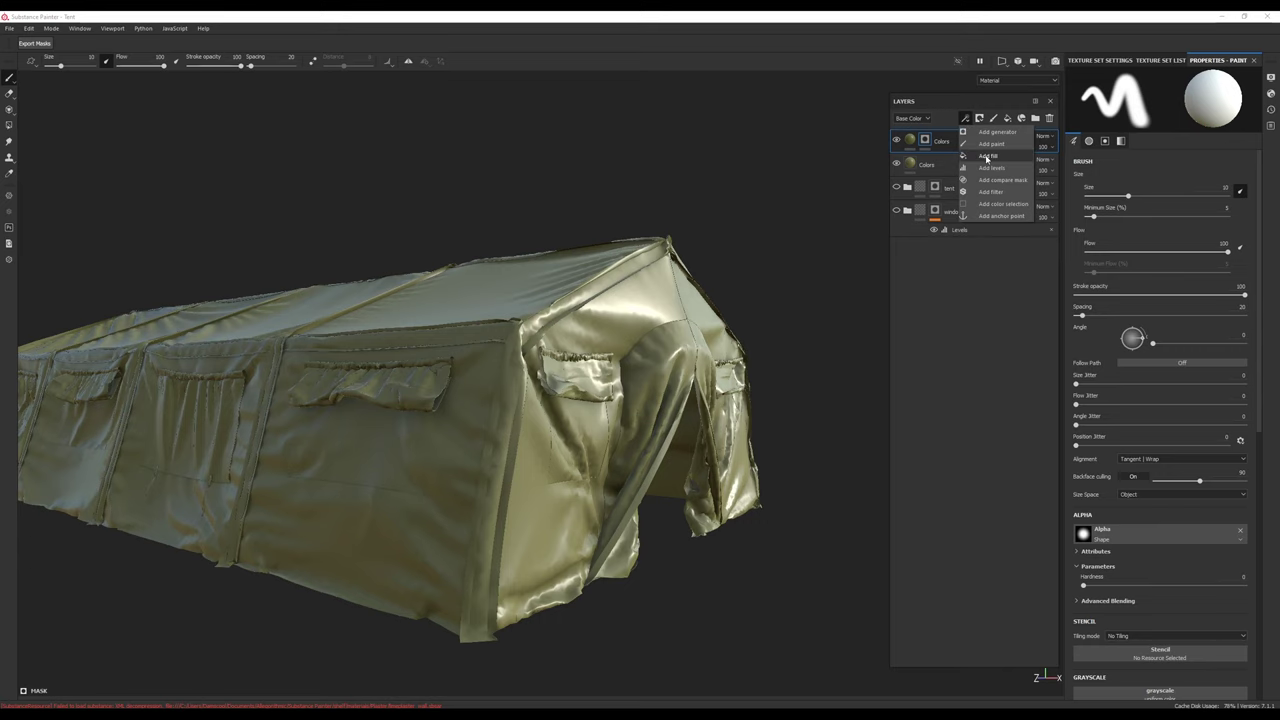
left_click(986, 156)
left_click(1178, 243)
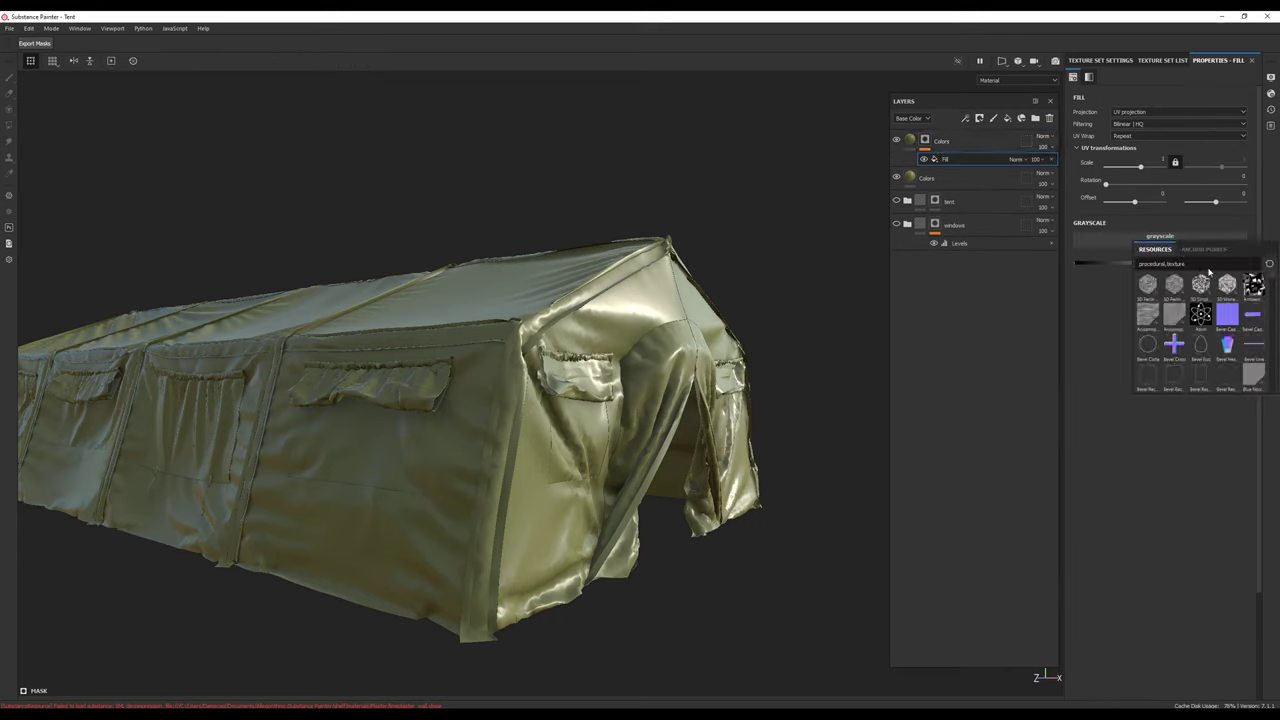
type("noise")
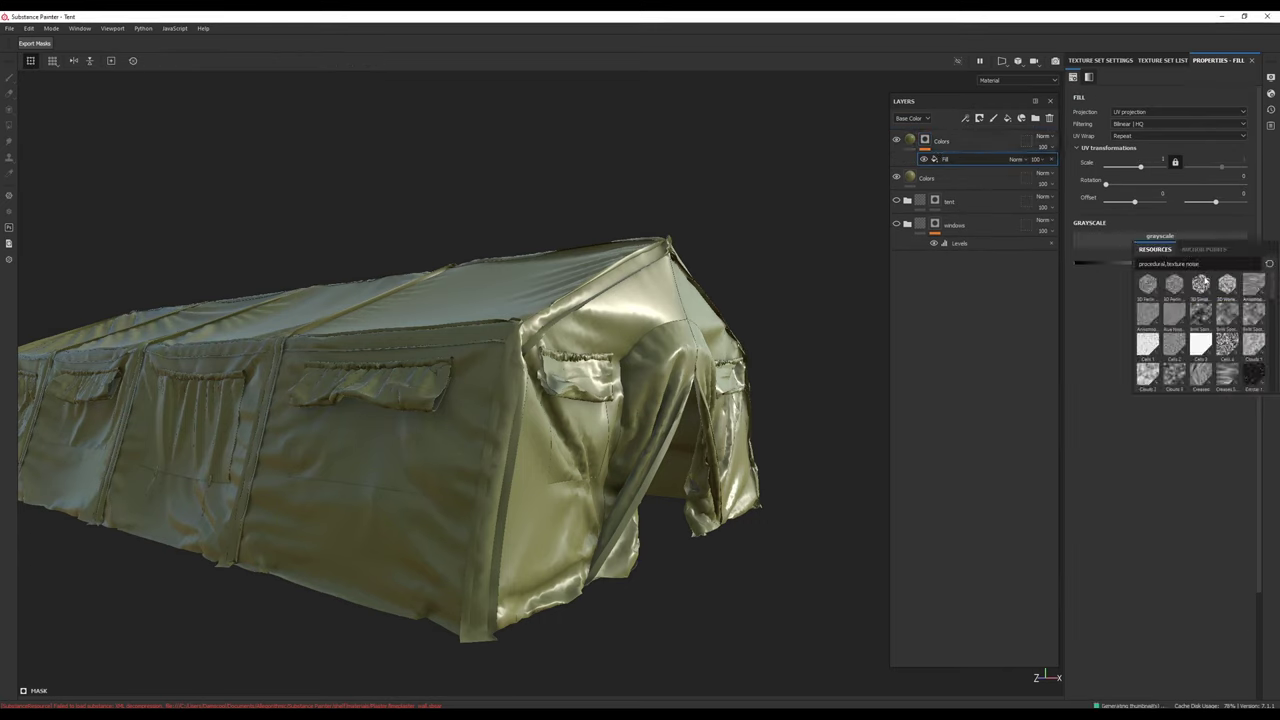
left_click(1174, 382)
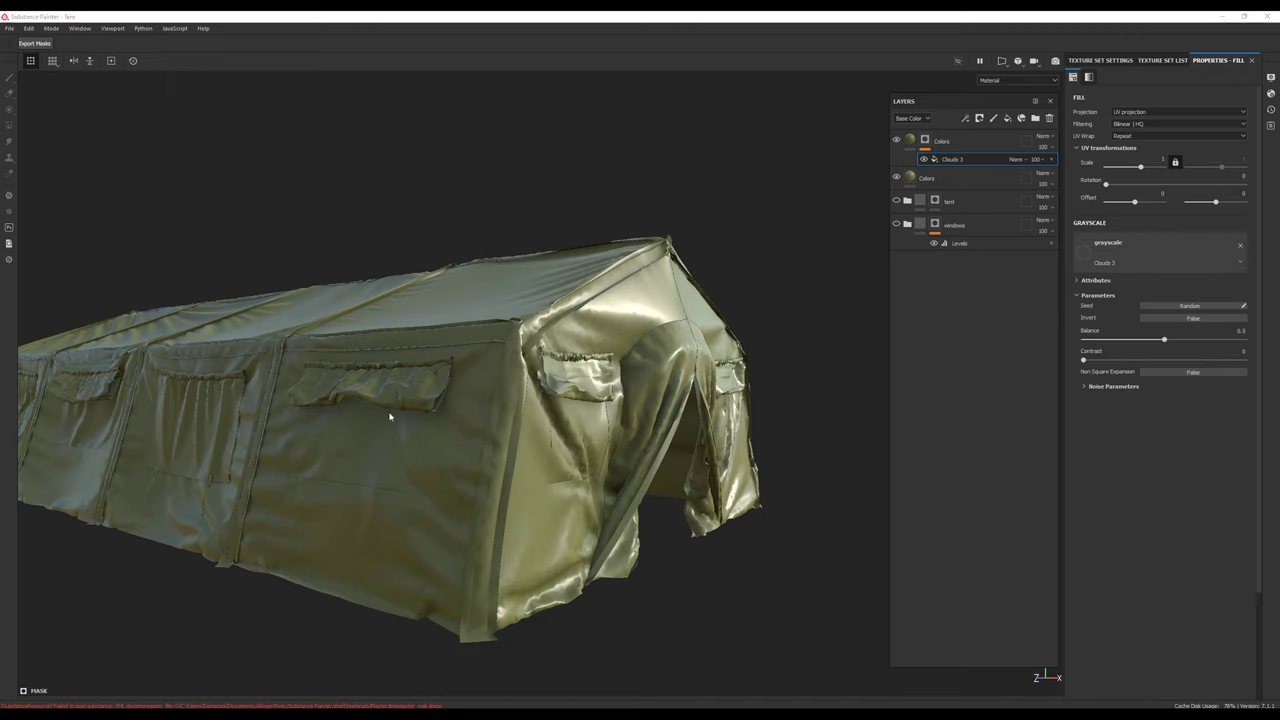
Step: Examine the Clouds 3 colour variation across the tent's walls and roof in the base color channel
left_click_drag(391, 417, 721, 314, "alt")
key("c")
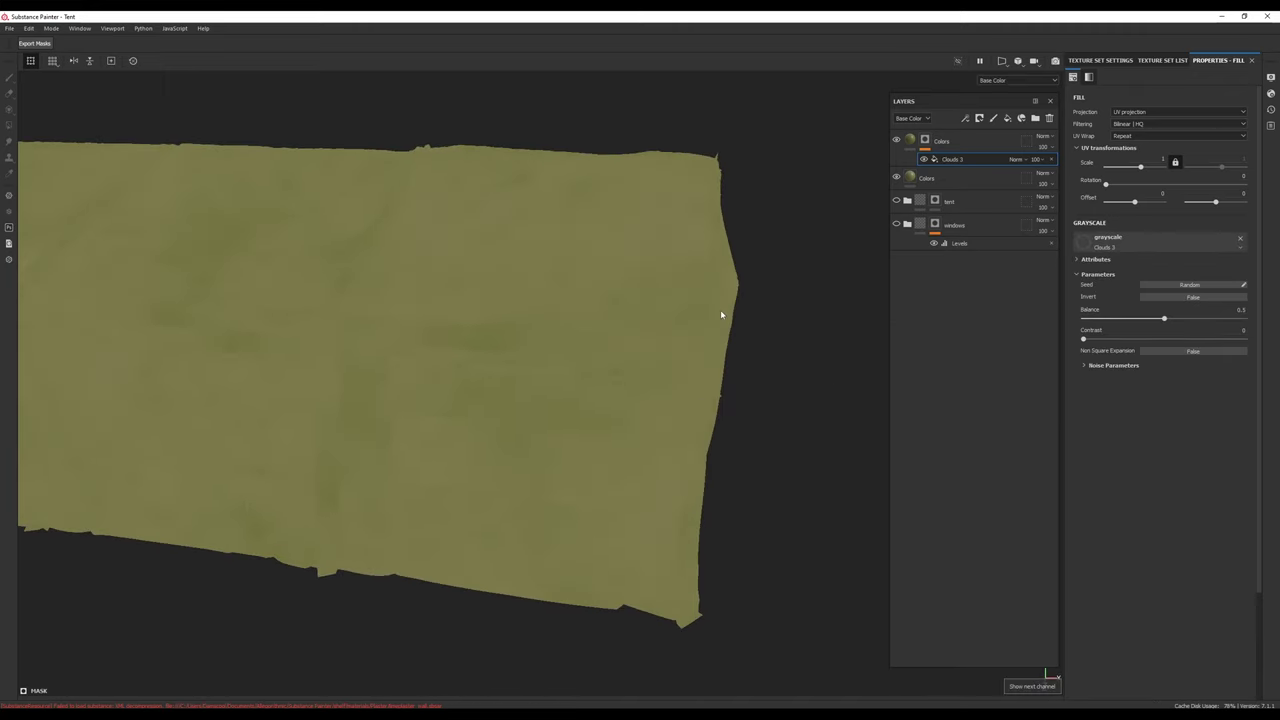
middle_click_drag(395, 401, 563, 414, "alt")
right_click_drag(563, 414, 723, 691, "alt")
left_click_drag(640, 435, 521, 189, "alt")
left_click_drag(540, 428, 628, 483, "alt")
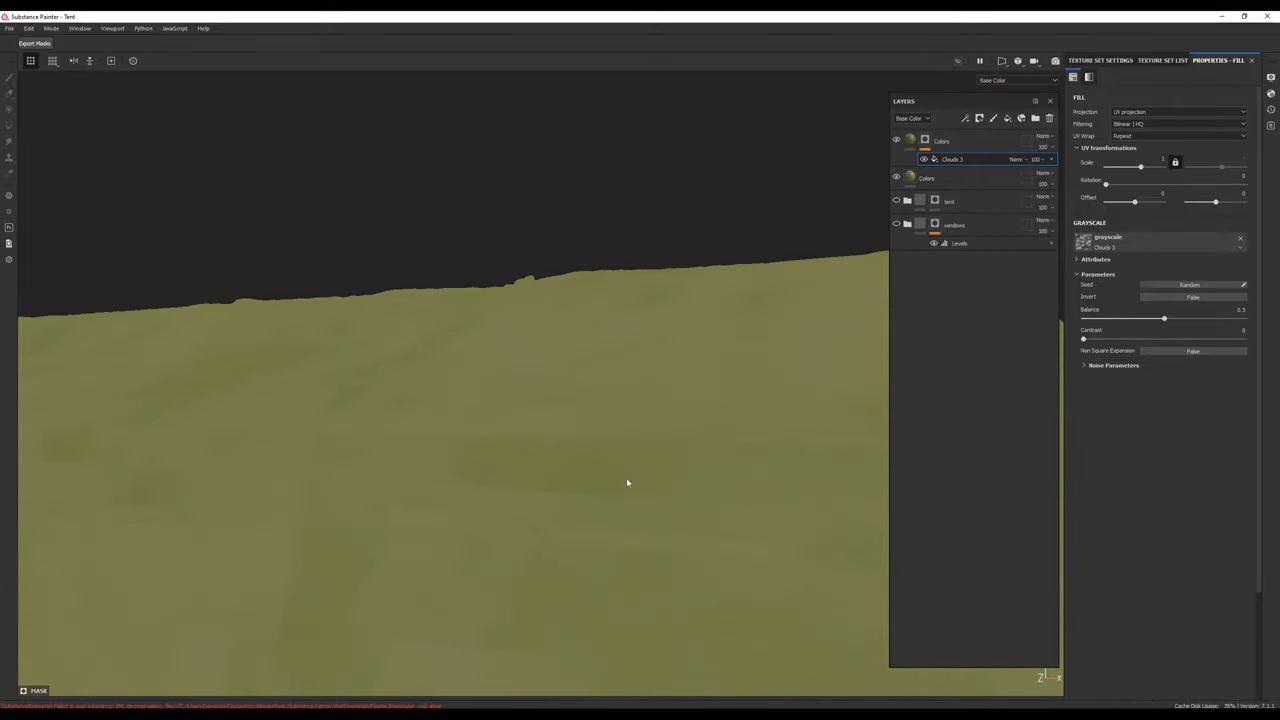
middle_click_drag(746, 571, 589, 446, "alt")
right_click_drag(589, 446, 440, 340, "alt")
right_click_drag(710, 505, 574, 405, "alt")
left_click_drag(574, 405, 446, 420, "alt")
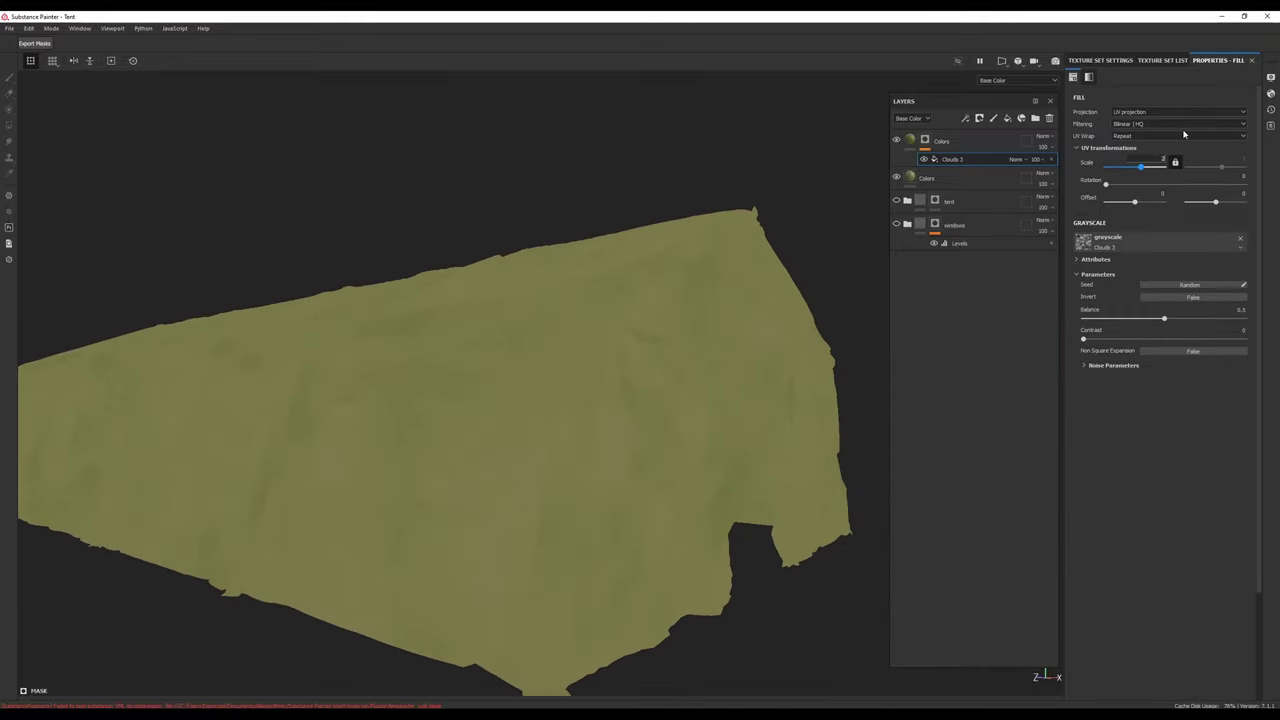
Step: Compare the Clouds 3 fill at scales 2 and 1, keep 1, and return to the lit material view
left_click_drag(388, 480, 434, 474, "alt")
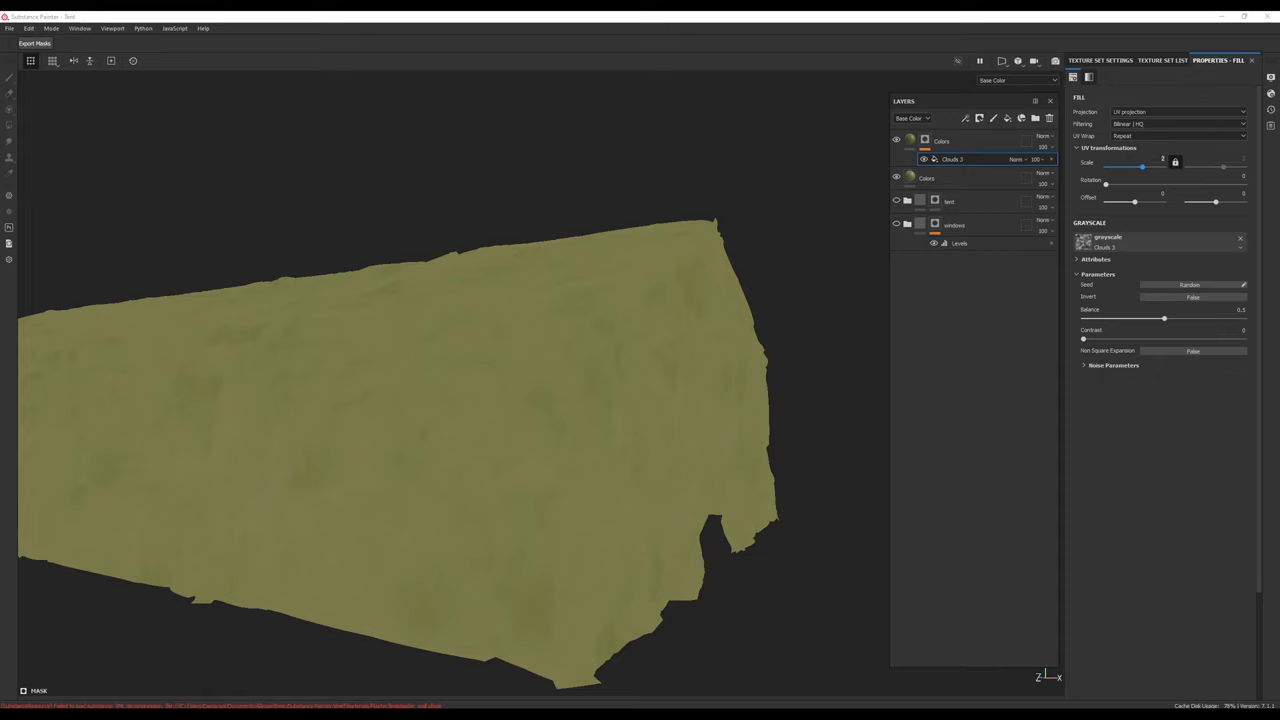
key("Return")
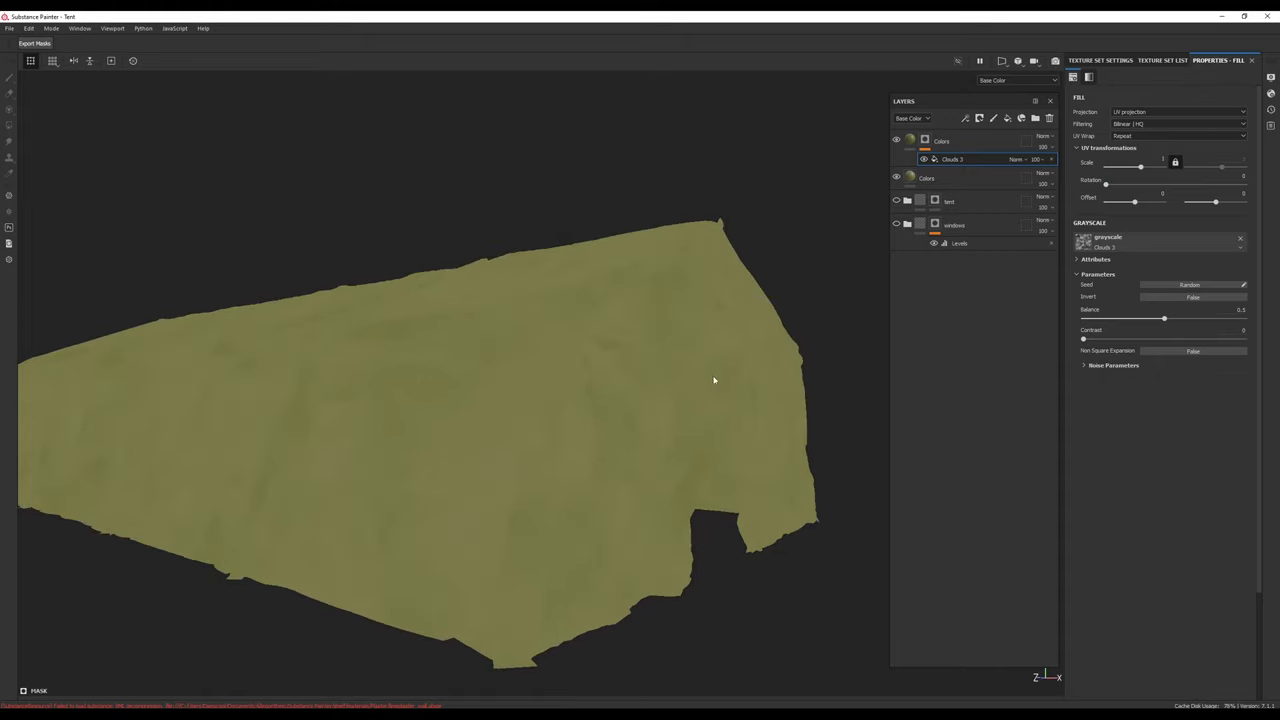
key("m")
right_click_drag(715, 368, 560, 335, "shift")
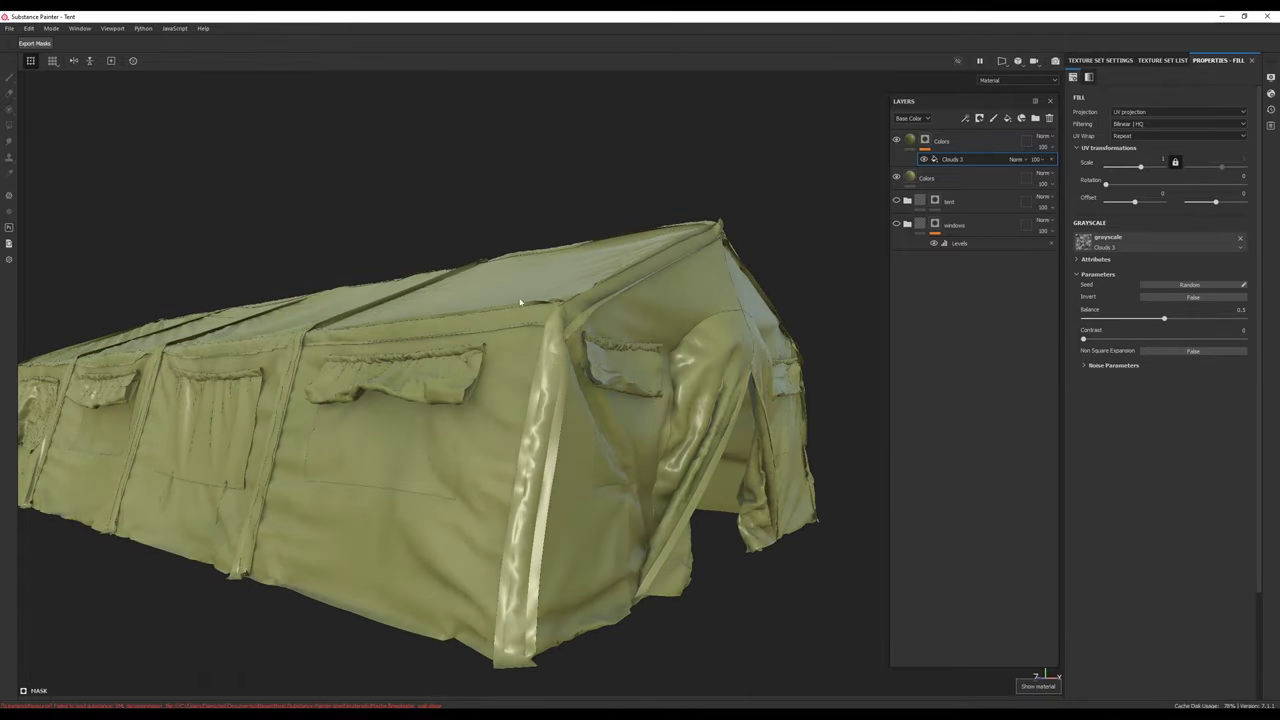
left_click_drag(523, 298, 606, 394, "alt")
Step: Limit the lower Colors layer to the color and roughness channels and set its roughness to about 0.35
left_click(940, 183)
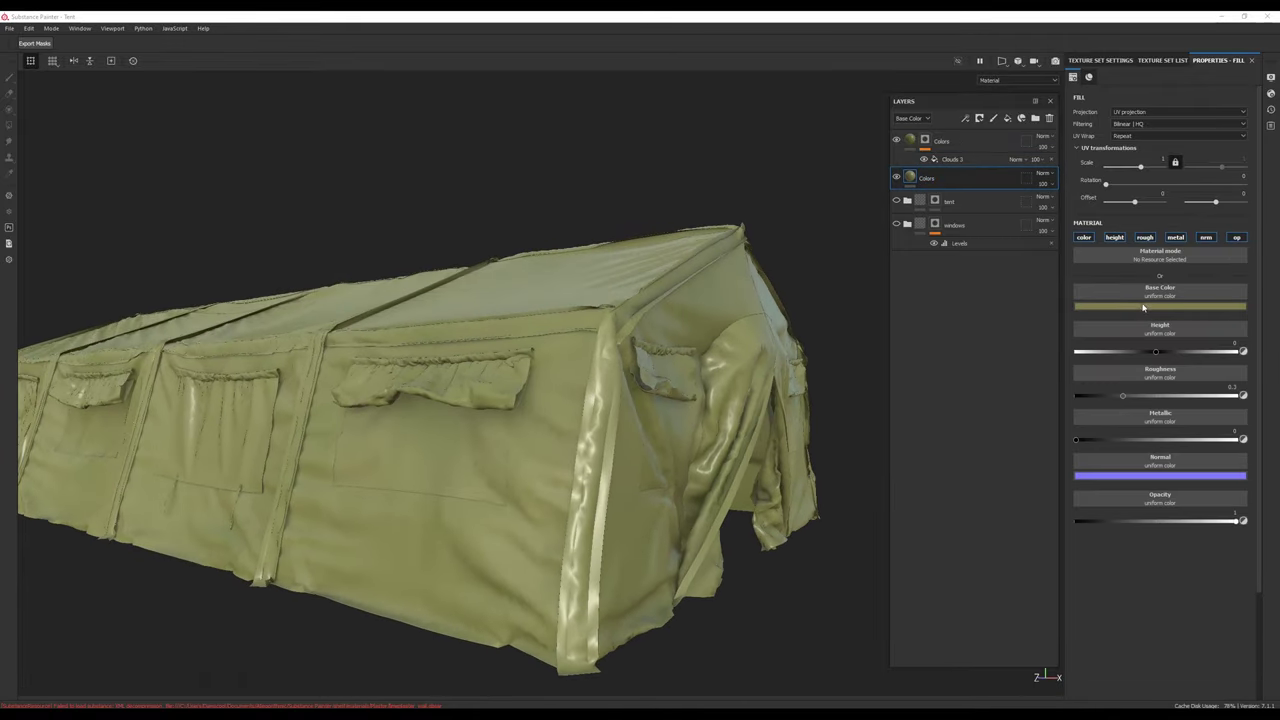
left_click(1114, 237)
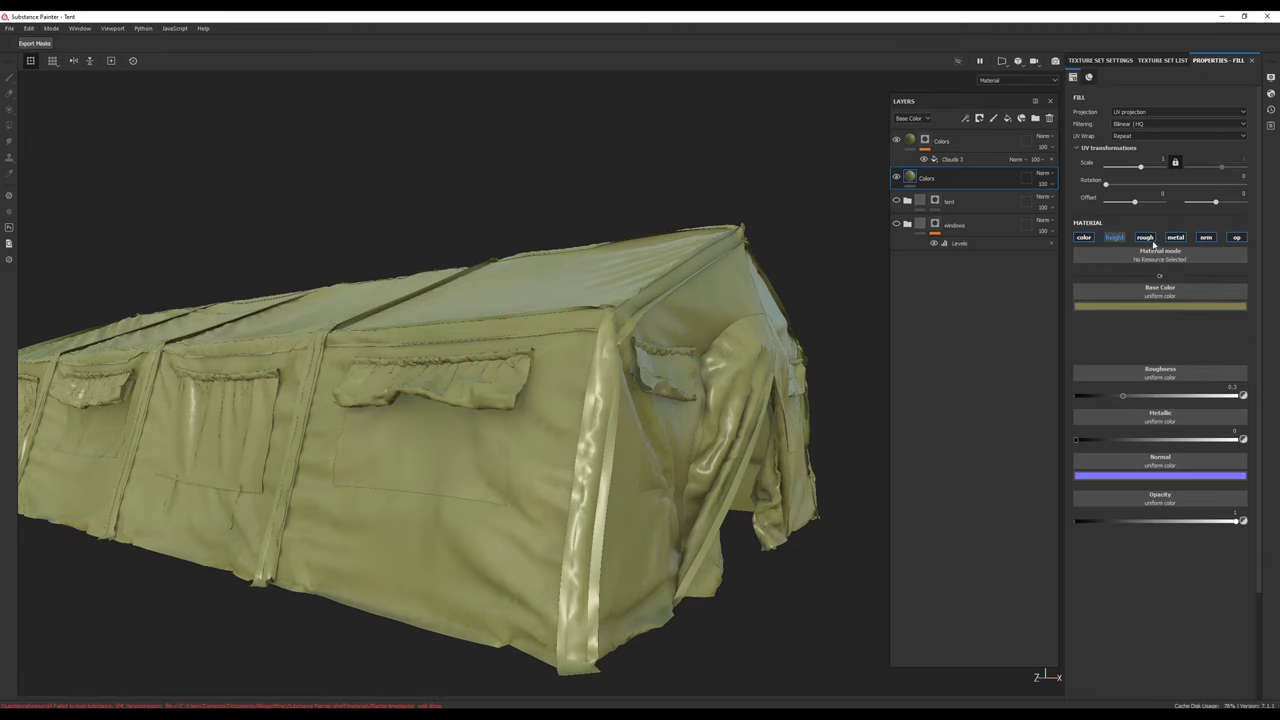
left_click(1175, 237)
left_click(1206, 237)
left_click(1236, 237)
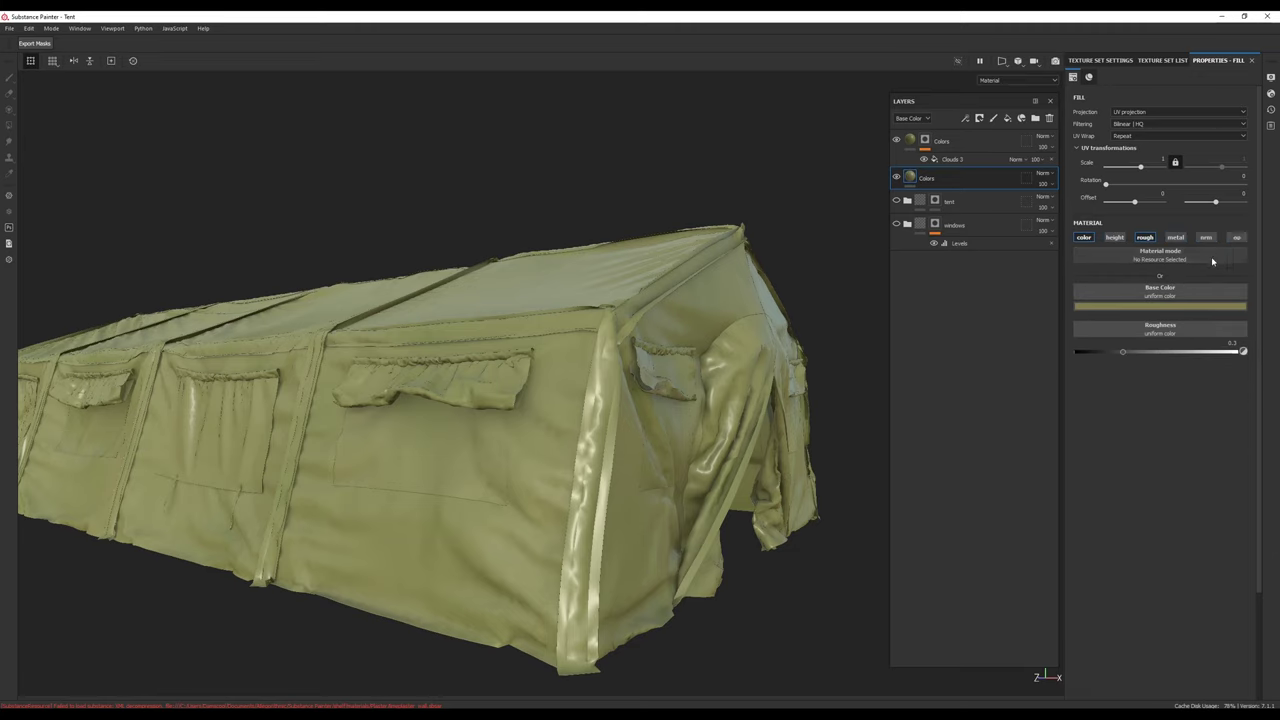
mouse_move(1125, 352)
left_mouse_down()
mouse_move(1148, 352)
mouse_move(1115, 352)
mouse_move(1131, 352)
left_mouse_up()
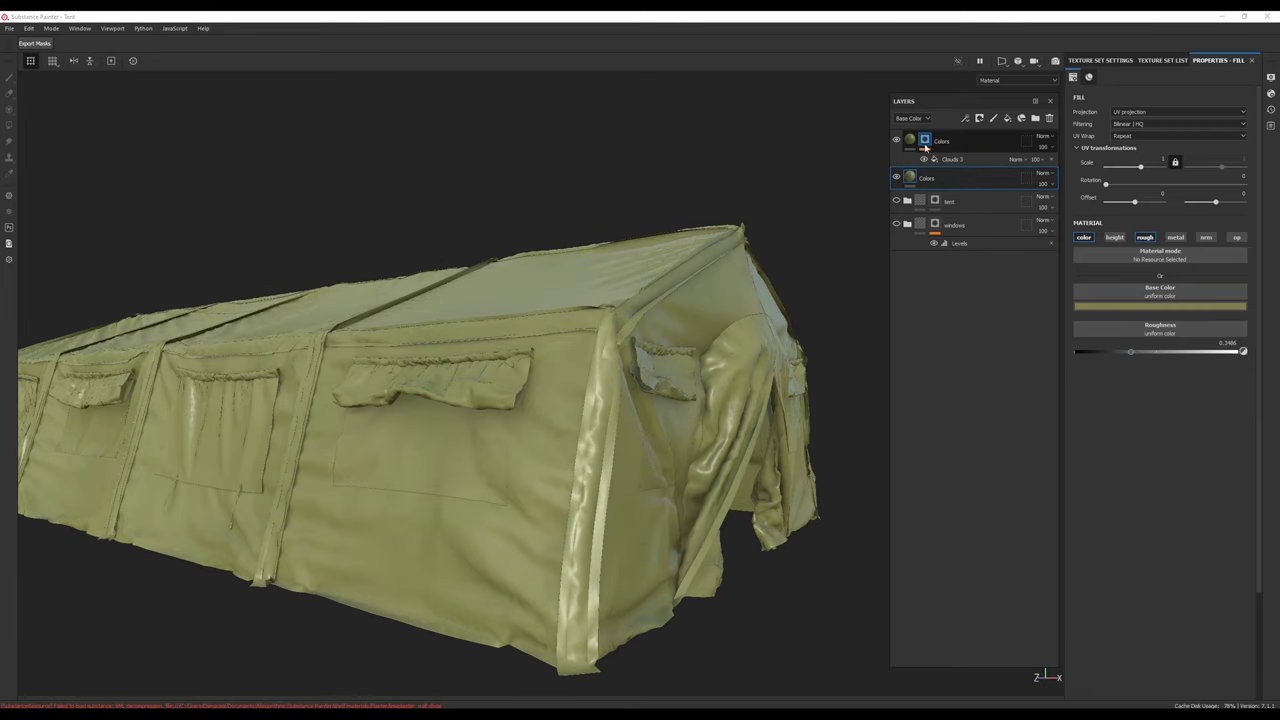
Step: Limit the masked upper Colors layer to color and roughness and set its roughness to about 0.51
left_click(911, 143)
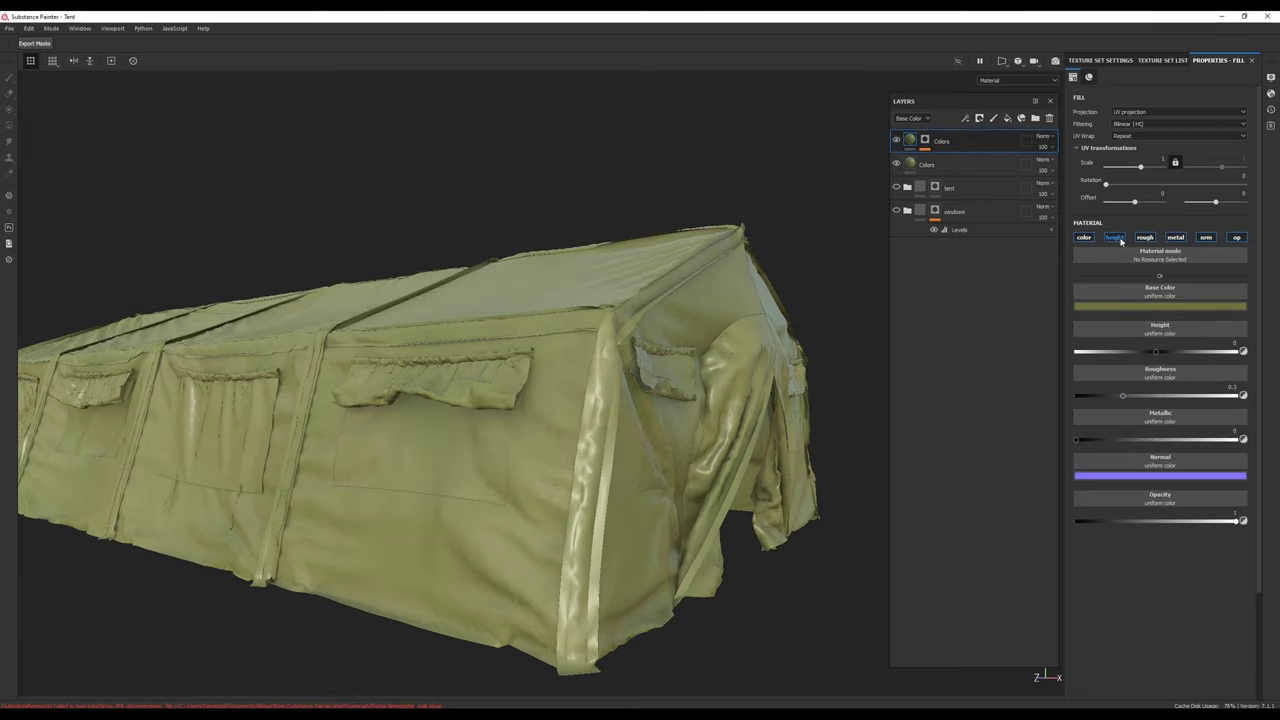
left_click(1175, 237)
left_click(1206, 237)
left_click(1237, 237)
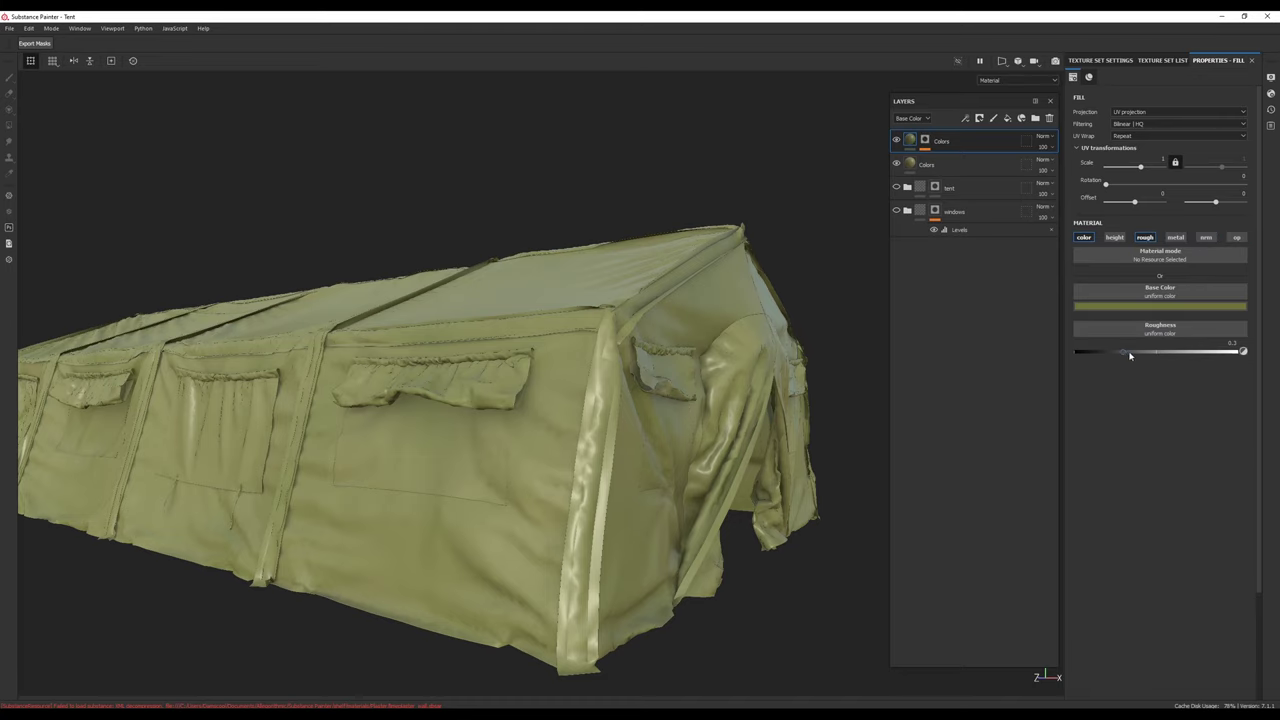
mouse_move(1130, 355)
left_mouse_down()
mouse_move(1167, 354)
mouse_move(1153, 355)
left_mouse_up()
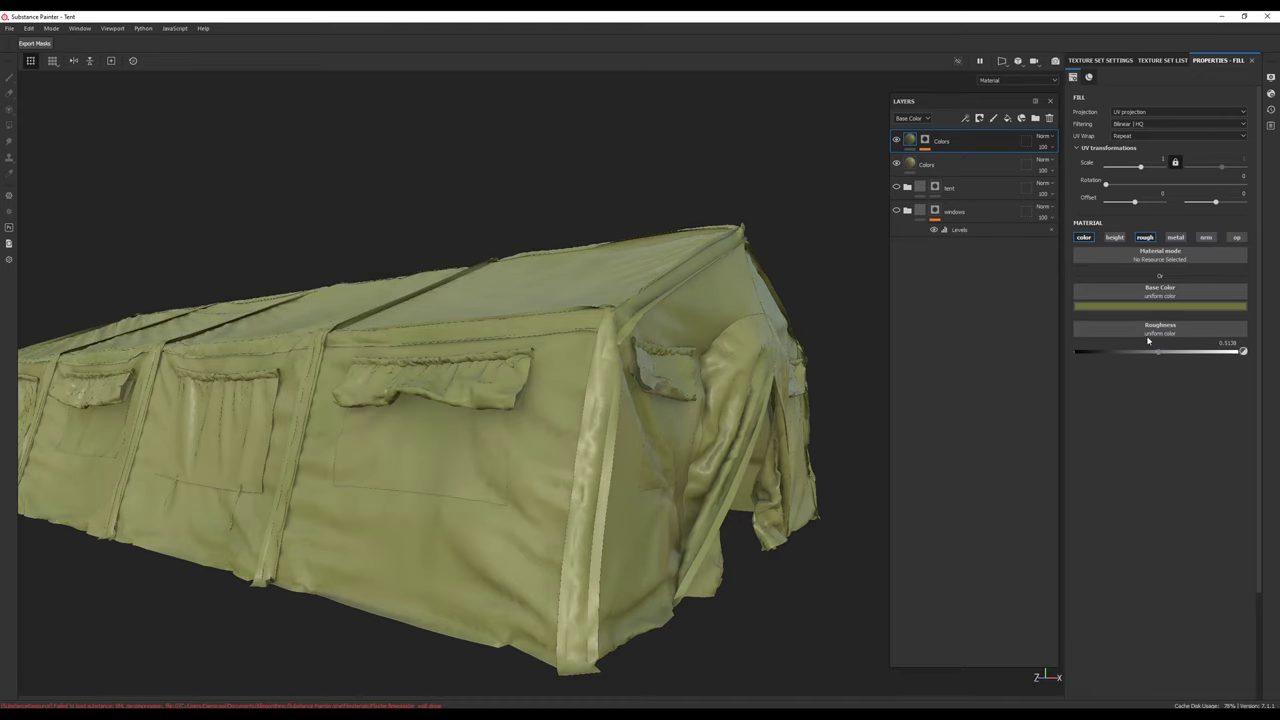
Step: Change the masked top Colors layer's base color to a slightly darker, more saturated yellowish olive
left_click(1210, 306)
left_click_drag(1267, 380, 1273, 381)
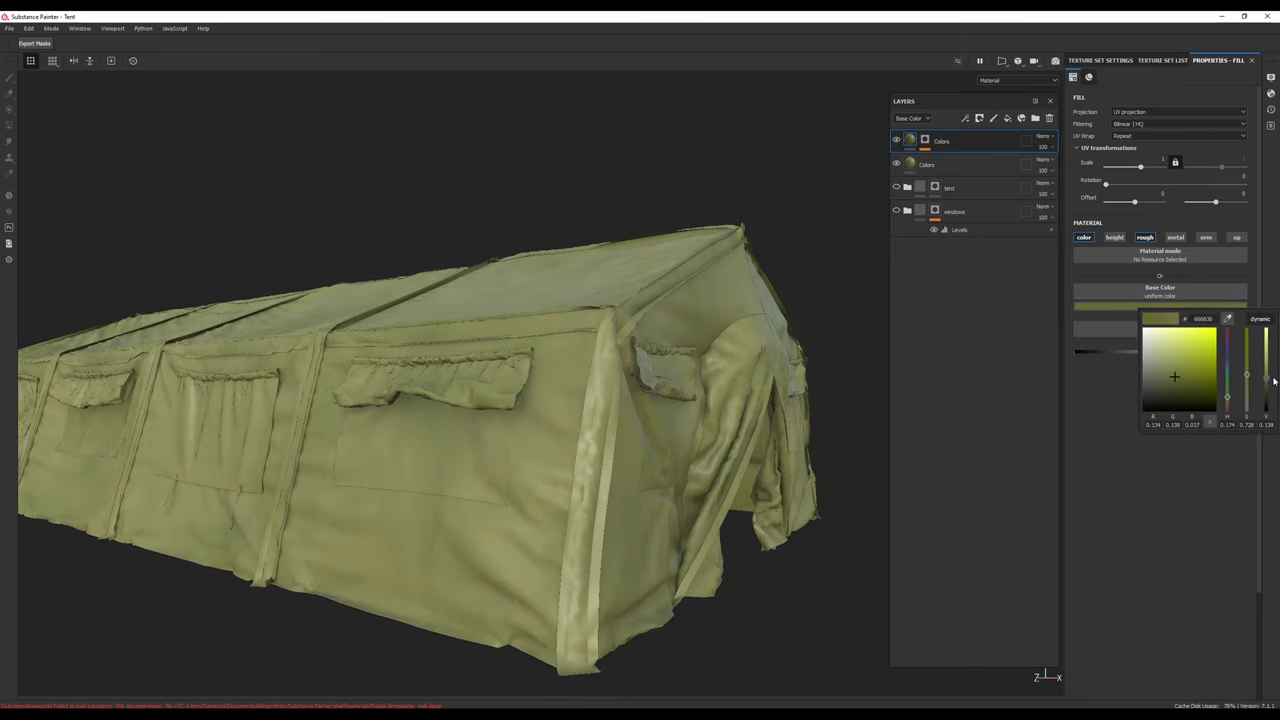
left_click_drag(1230, 401, 1234, 397)
left_click_drag(680, 355, 511, 406, "alt")
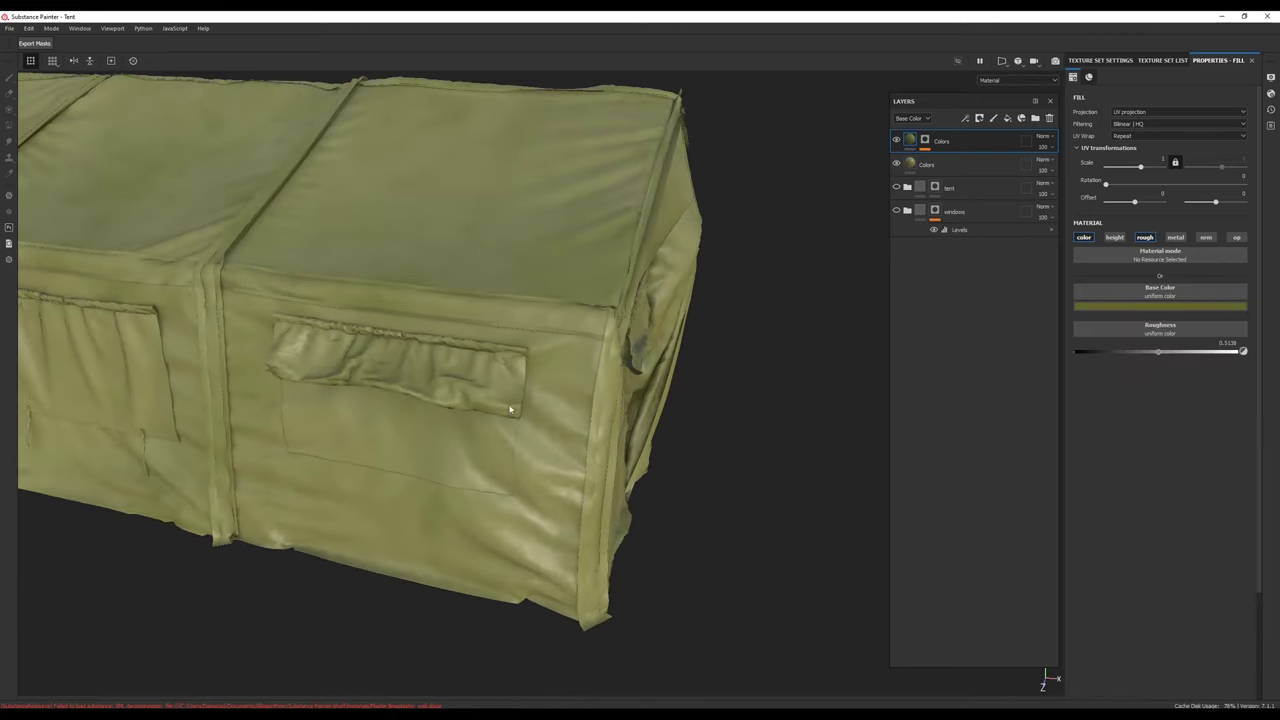
middle_click_drag(511, 406, 603, 428, "alt")
left_click_drag(603, 428, 641, 348, "alt")
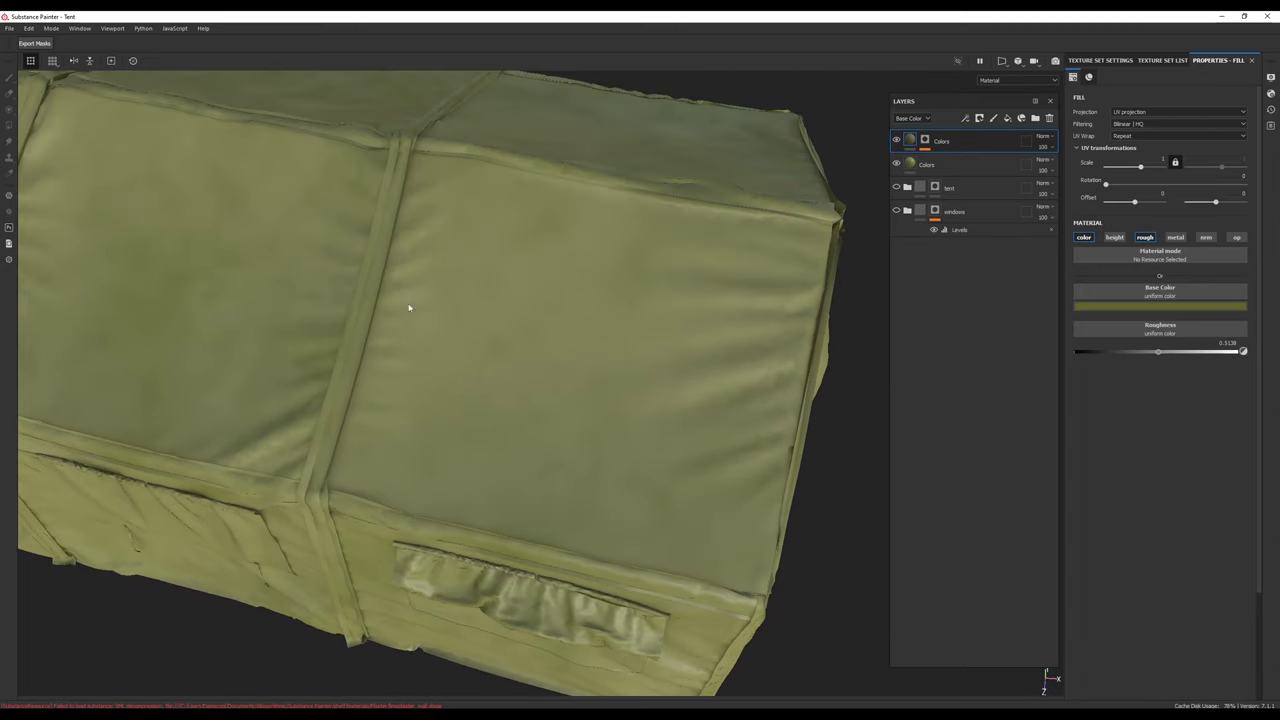
middle_click_drag(680, 636, 658, 479, "alt")
left_click_drag(658, 479, 590, 305, "alt")
Step: Duplicate the top Colors layer and remove the existing fill effect from the copy's mask
left_click(971, 147)
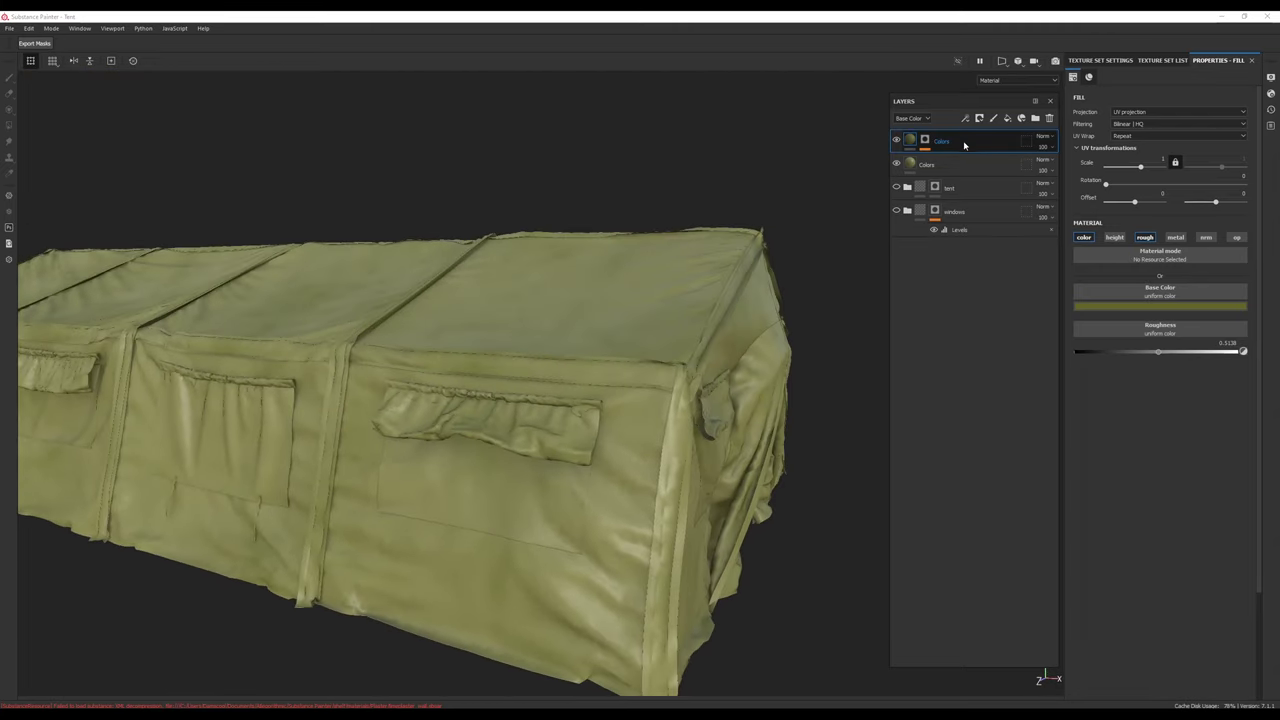
key("ctrl+d")
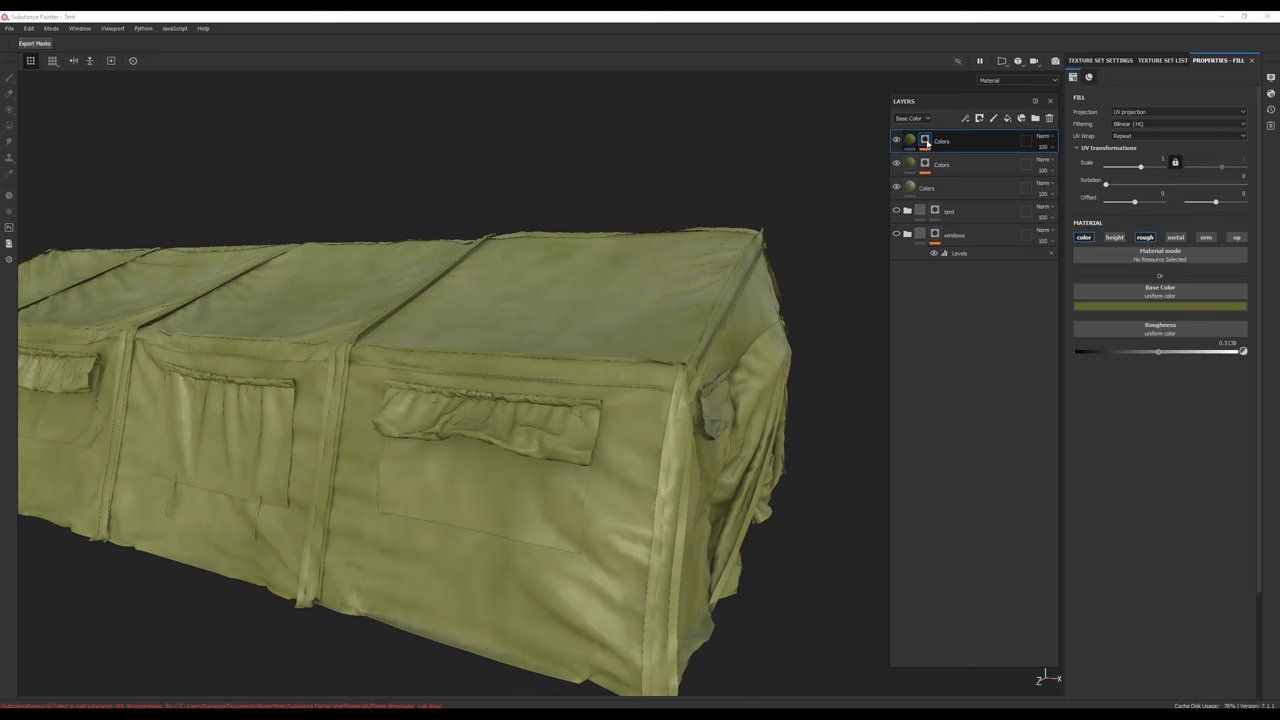
left_click(927, 143)
left_click(974, 161)
left_click(1052, 160)
Step: Add a Grunge Leaks fill to the copied layer's mask and set its UV scale to 2
left_click(966, 119)
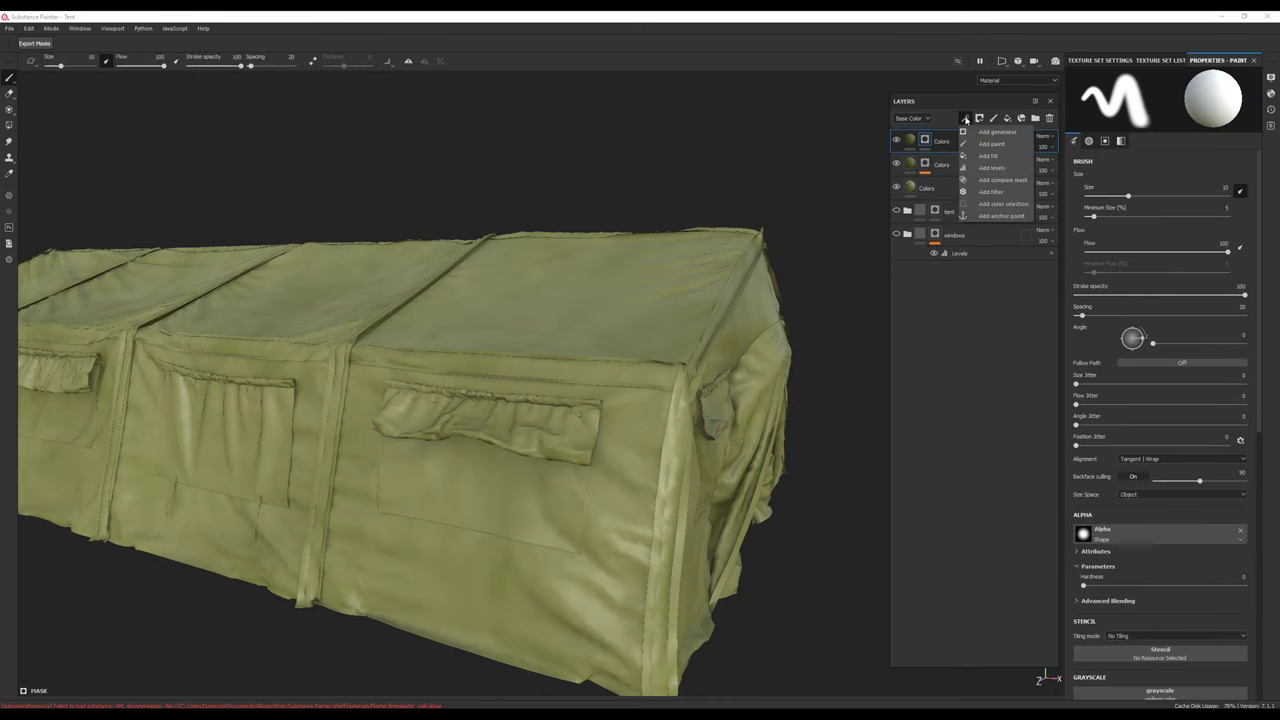
left_click(991, 157)
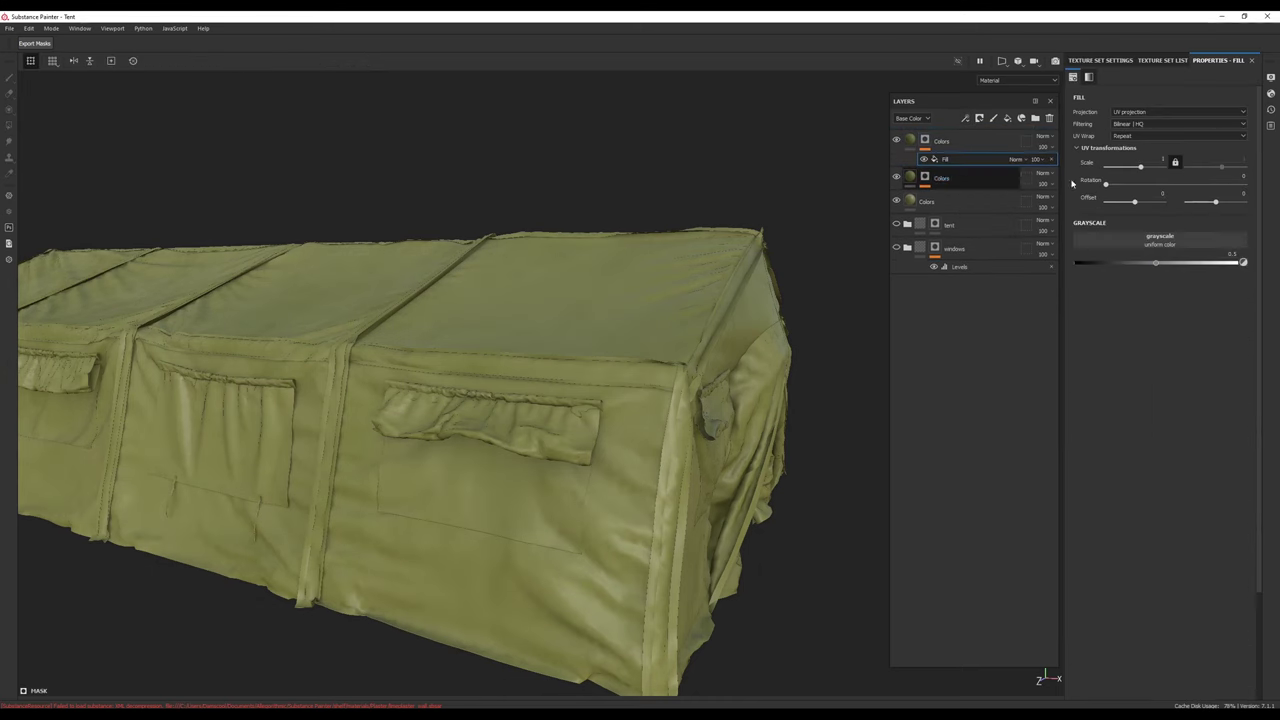
left_click(1160, 240)
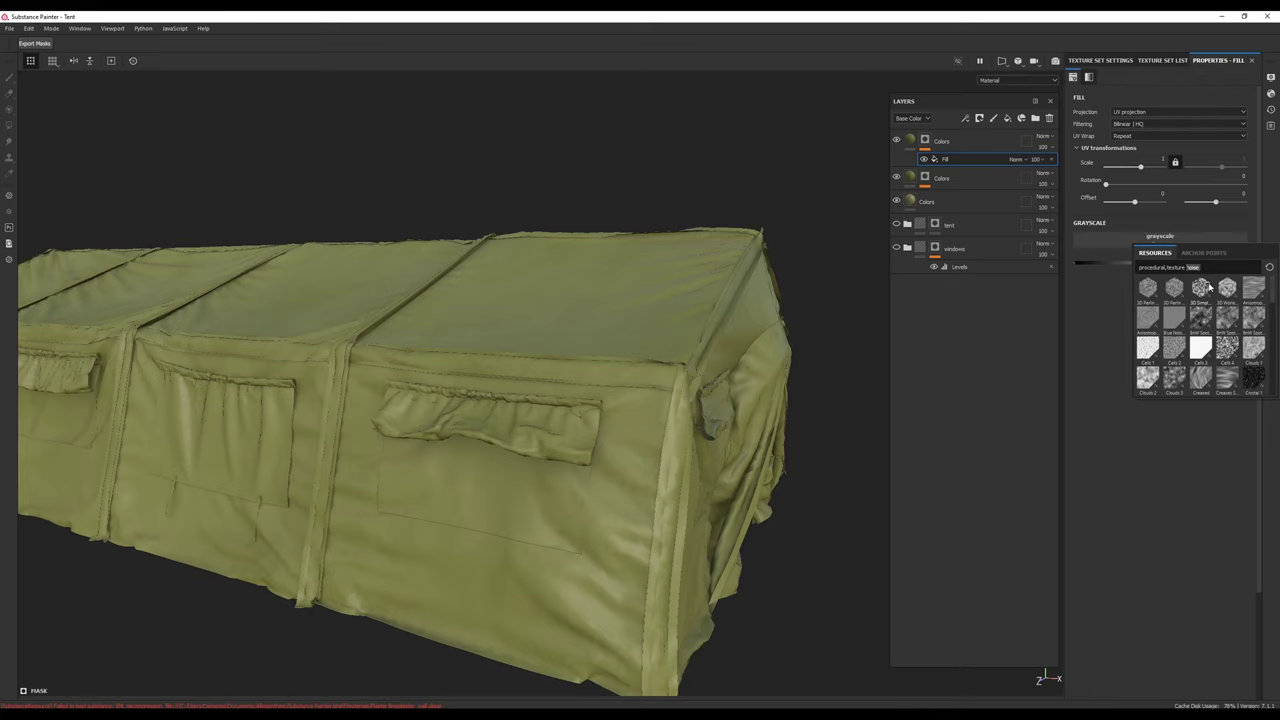
key("BackSpace")
type("leak")
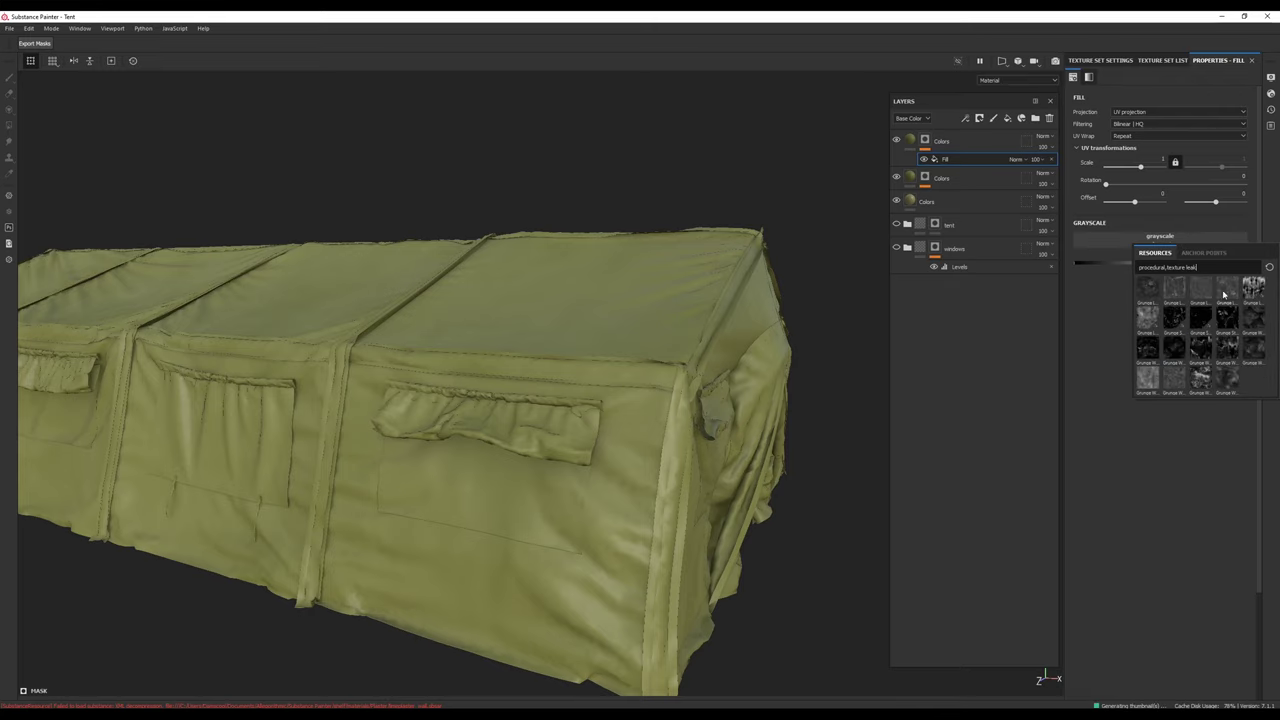
left_click(1226, 293)
left_click_drag(517, 420, 718, 288, "alt")
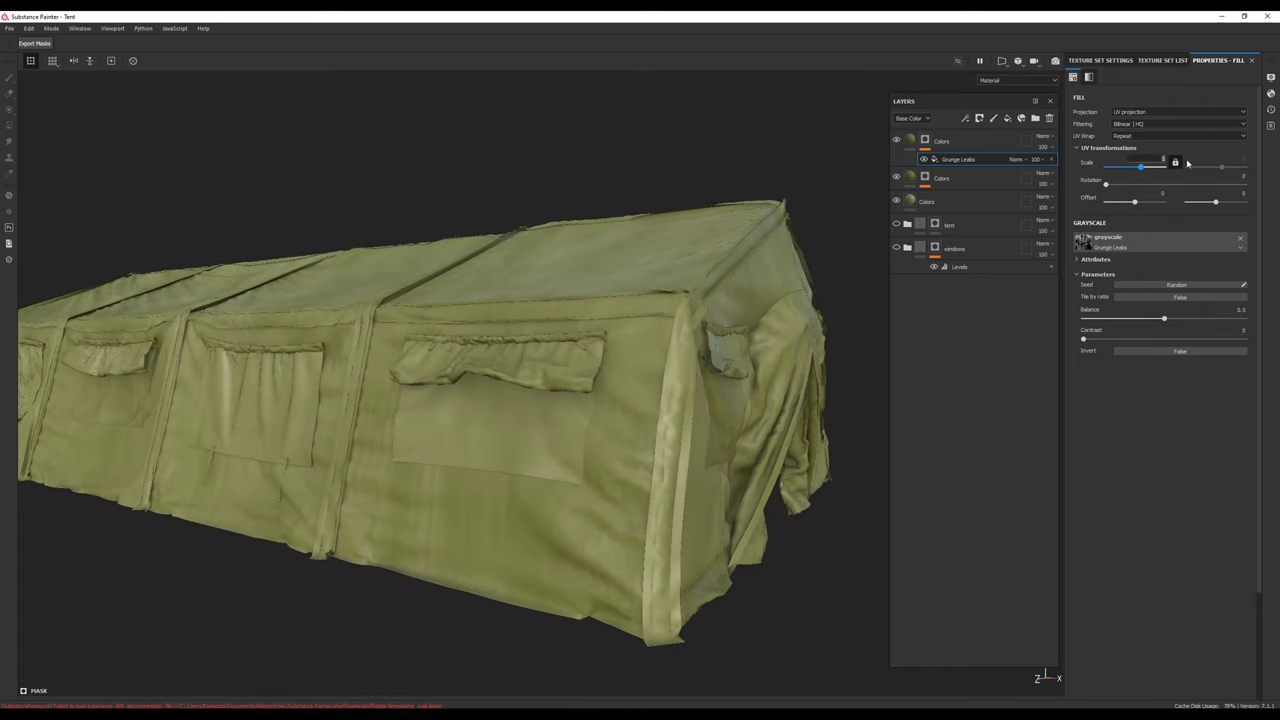
type("2")
key("Return")
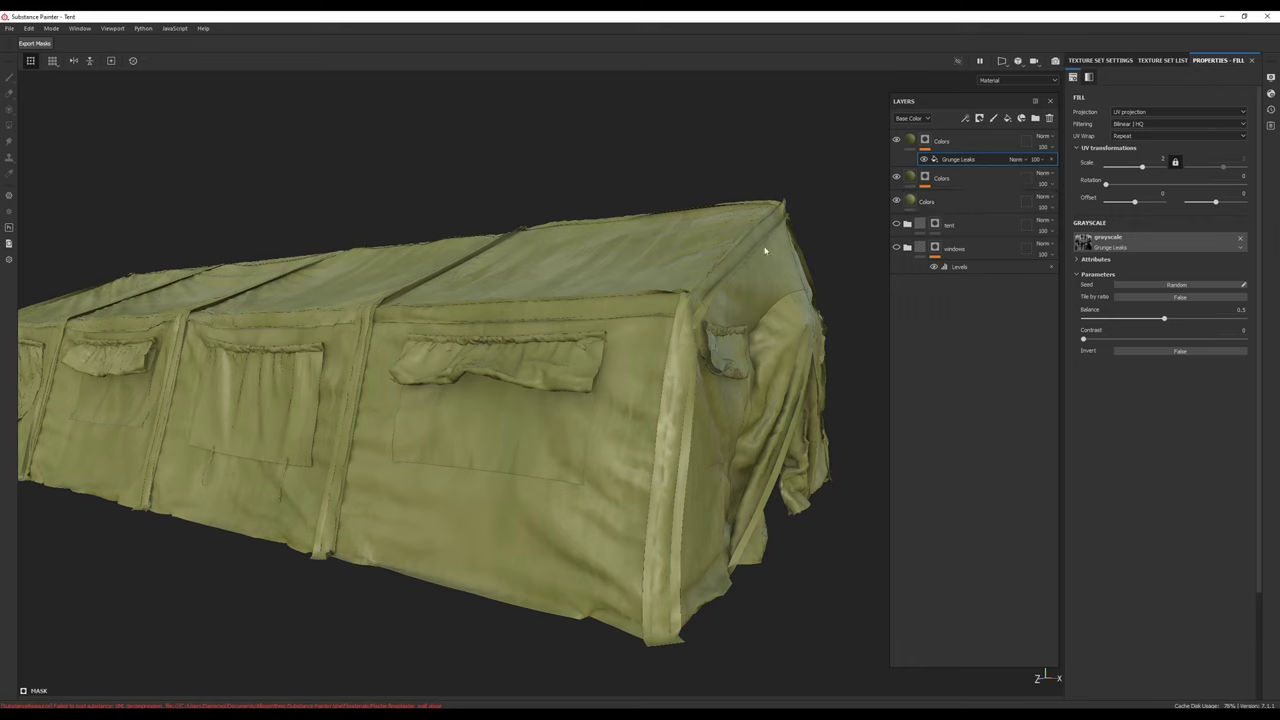
Step: Shift the copied Colors layer's base color to a slightly less saturated olive
left_click(910, 140)
left_click(1172, 307)
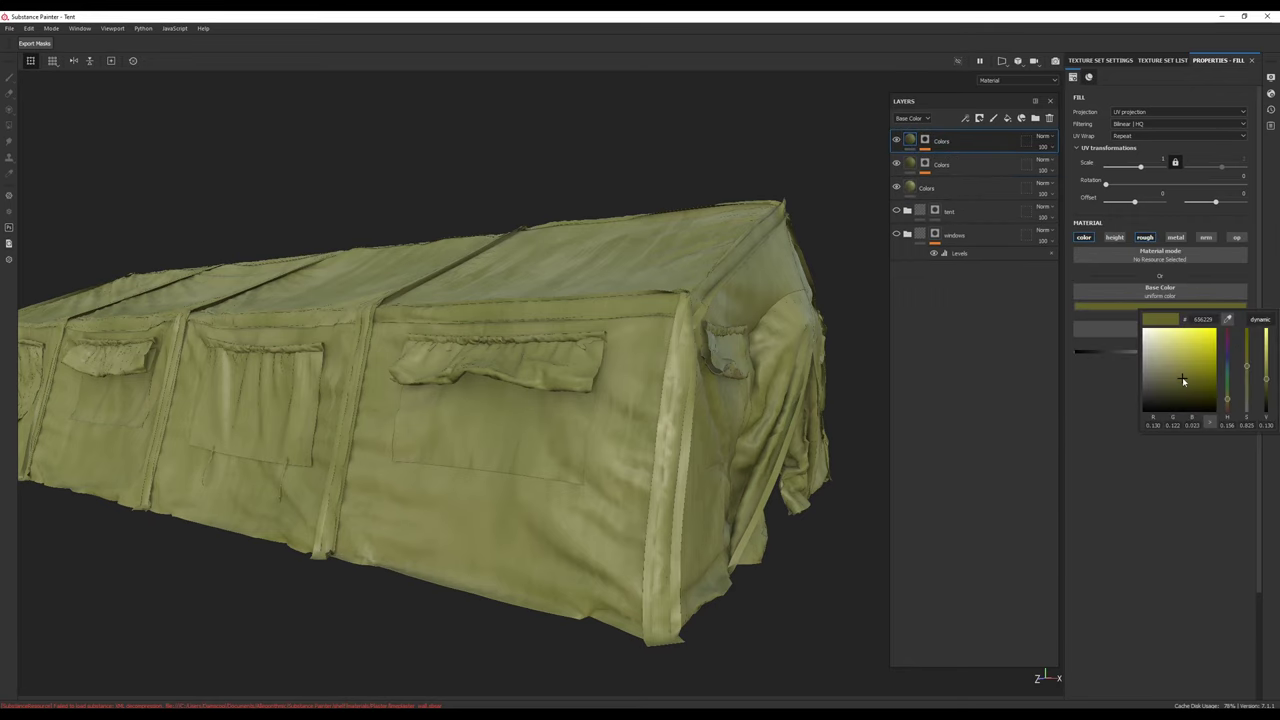
mouse_move(1183, 380)
left_mouse_down()
mouse_move(1172, 388)
mouse_move(1178, 379)
left_mouse_up()
Step: Set the top Colors layer's blending mode to Overlay and its opacity to 17
left_click(1043, 137)
left_click(1062, 287)
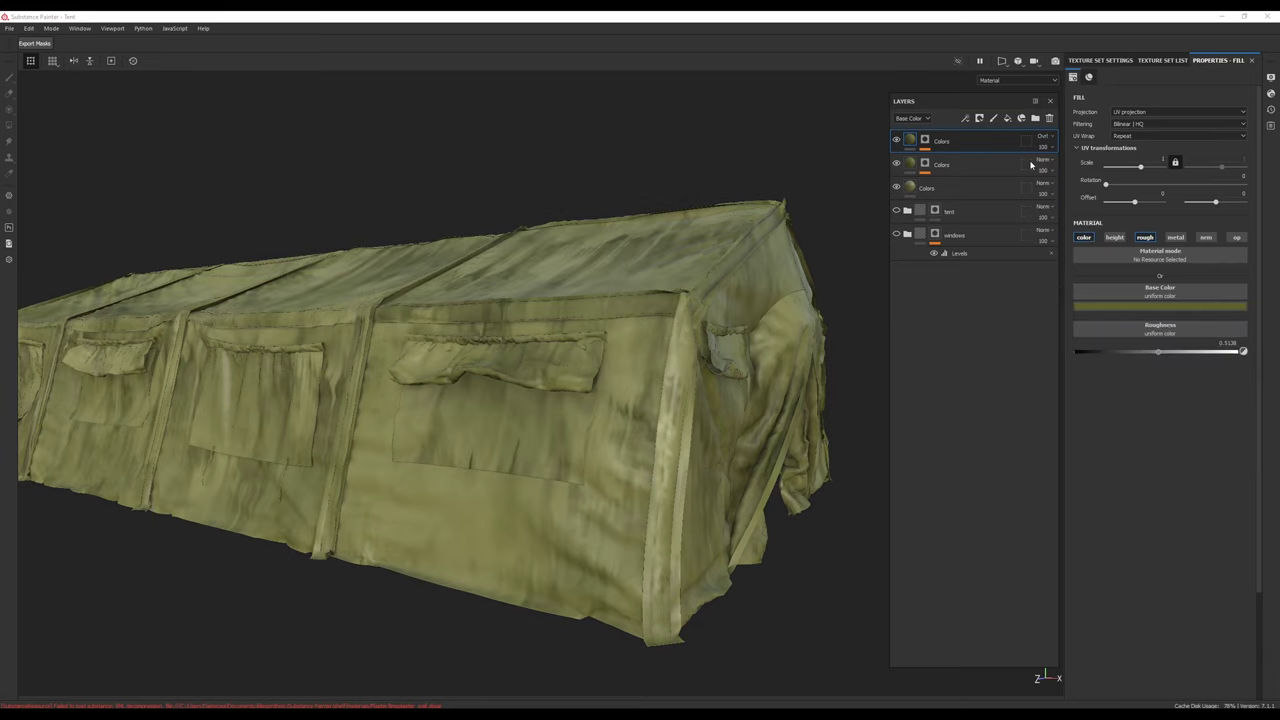
left_click_drag(1078, 167, 1042, 167)
Step: Examine the leak staining on the tent's roof, side walls and entrance from several angles and under different lighting
left_click_drag(688, 348, 634, 383, "alt")
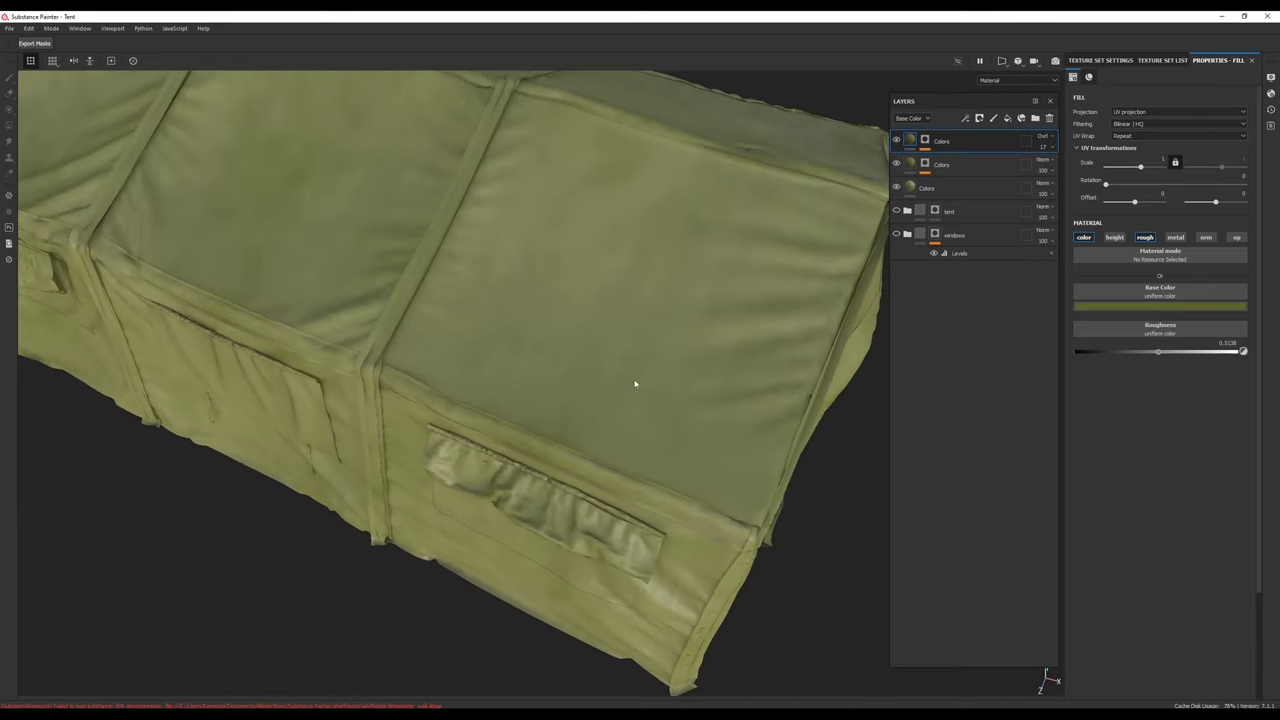
left_click_drag(573, 210, 371, 514, "alt")
right_click_drag(371, 514, 560, 649, "alt")
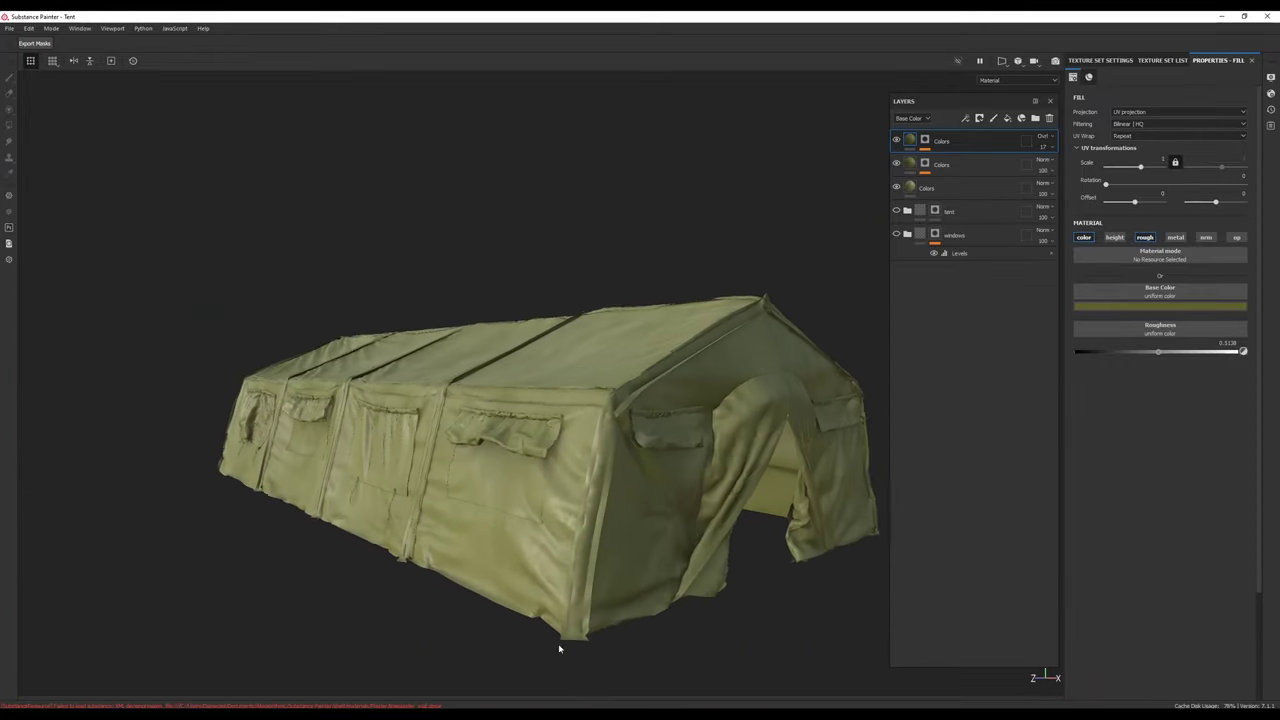
left_click_drag(560, 649, 672, 432, "alt")
right_click_drag(672, 432, 645, 433, "shift")
left_click_drag(645, 433, 630, 436, "alt")
right_click_drag(630, 436, 654, 429, "shift")
left_click_drag(654, 429, 677, 464, "alt")
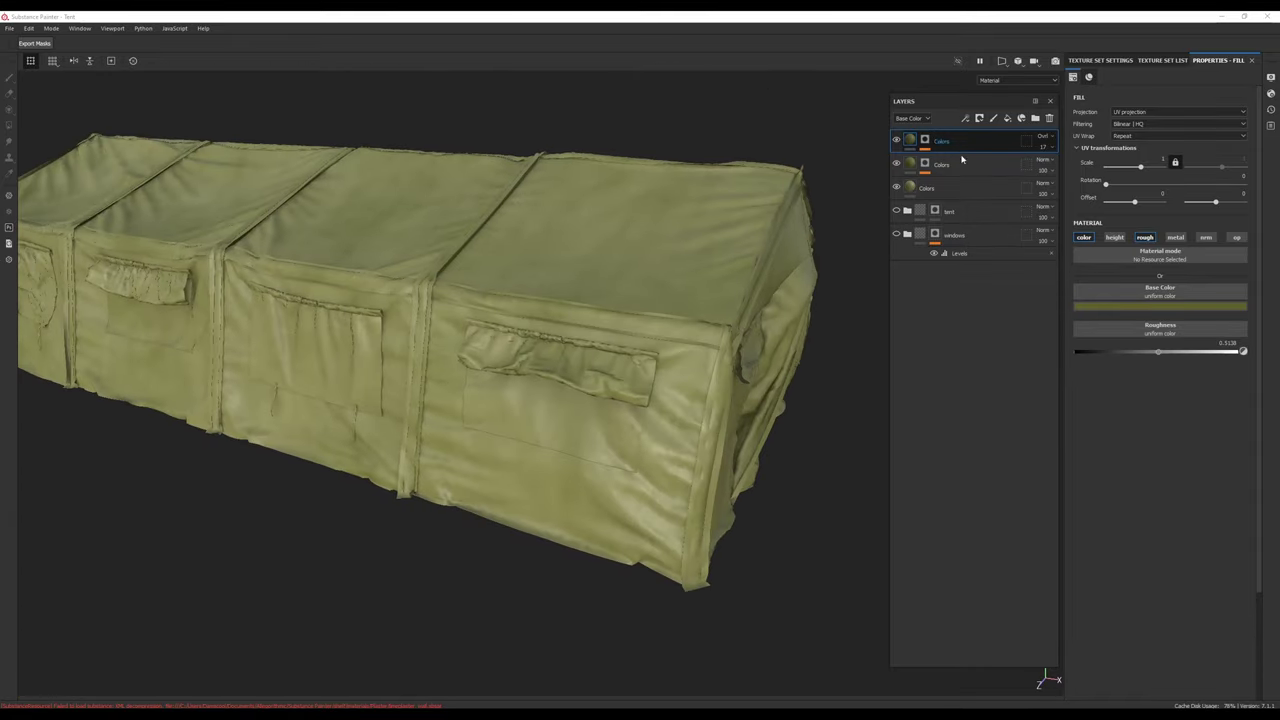
Step: Create a folder named FirstCoat and move the three Colors layers into it
left_click(1035, 118)
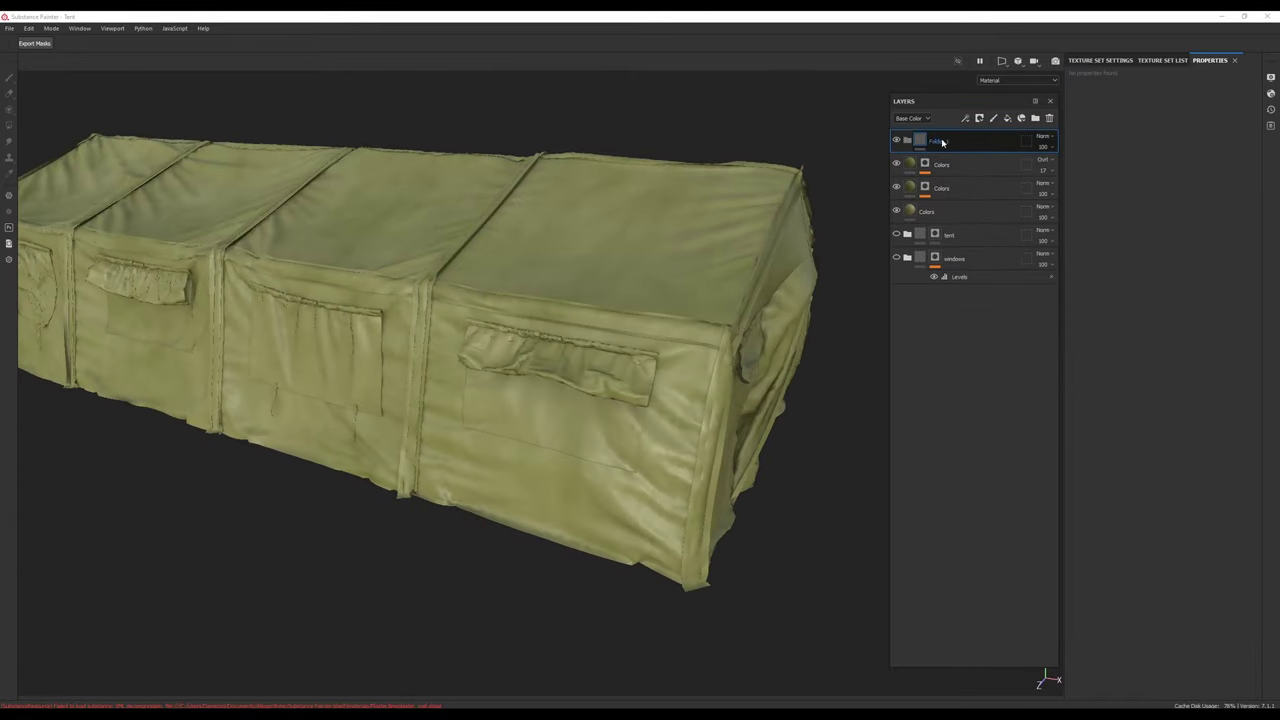
double_click(941, 142)
type("FirstCoat")
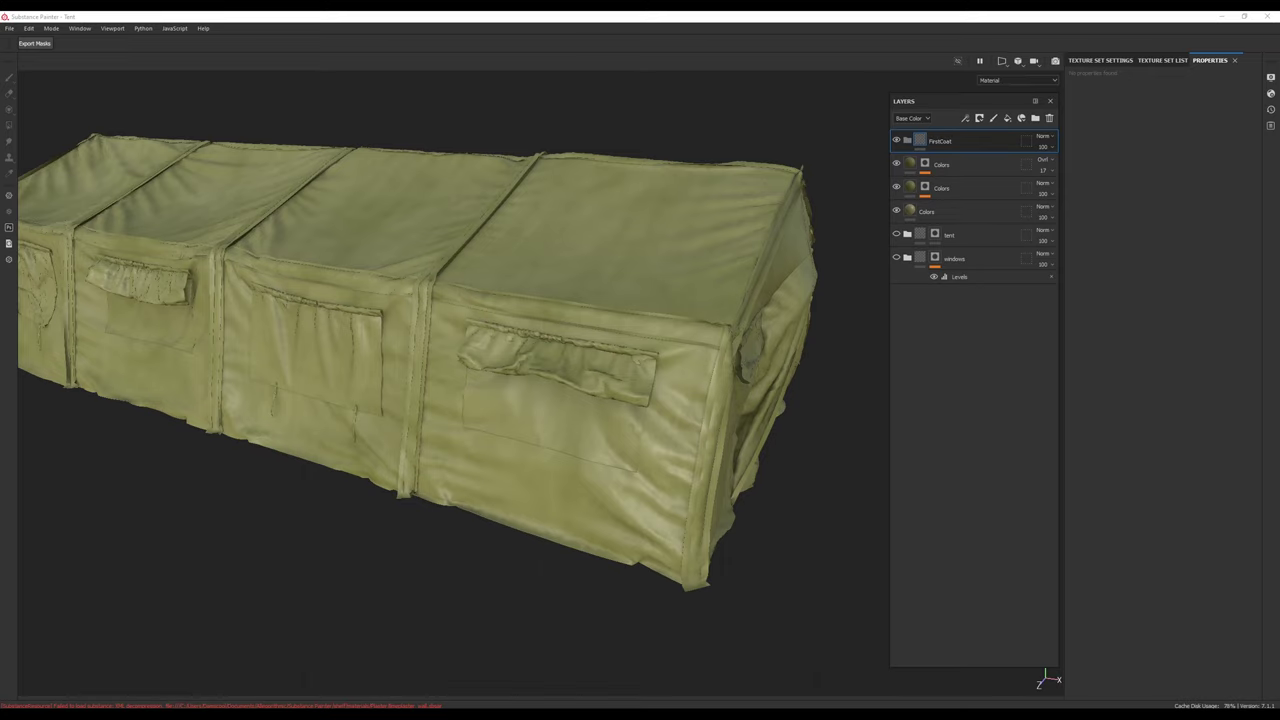
left_click(954, 164)
left_click(951, 213, "shift")
left_click_drag(951, 211, 970, 132)
left_click(907, 142)
left_click(945, 142)
Step: Create another folder named Patterns above the FirstCoat folder
left_click(1035, 118)
double_click(942, 141)
type("Patterns")
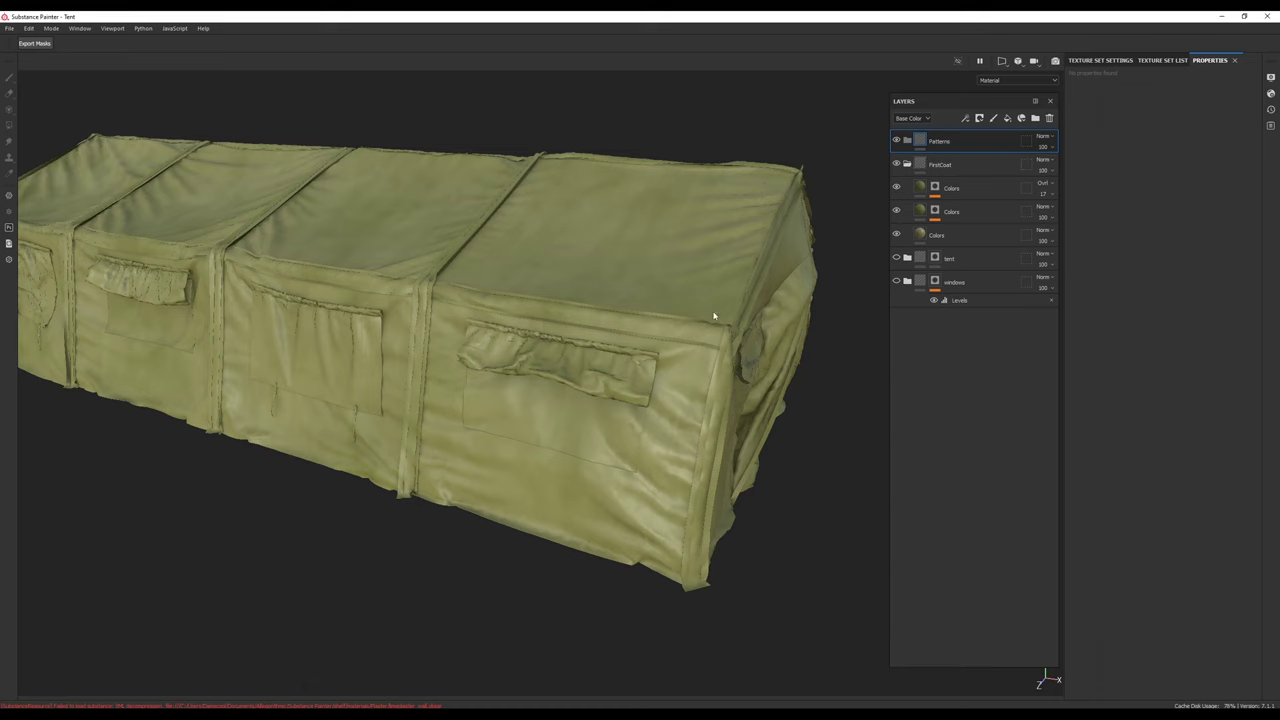
left_click_drag(714, 320, 251, 393, "alt")
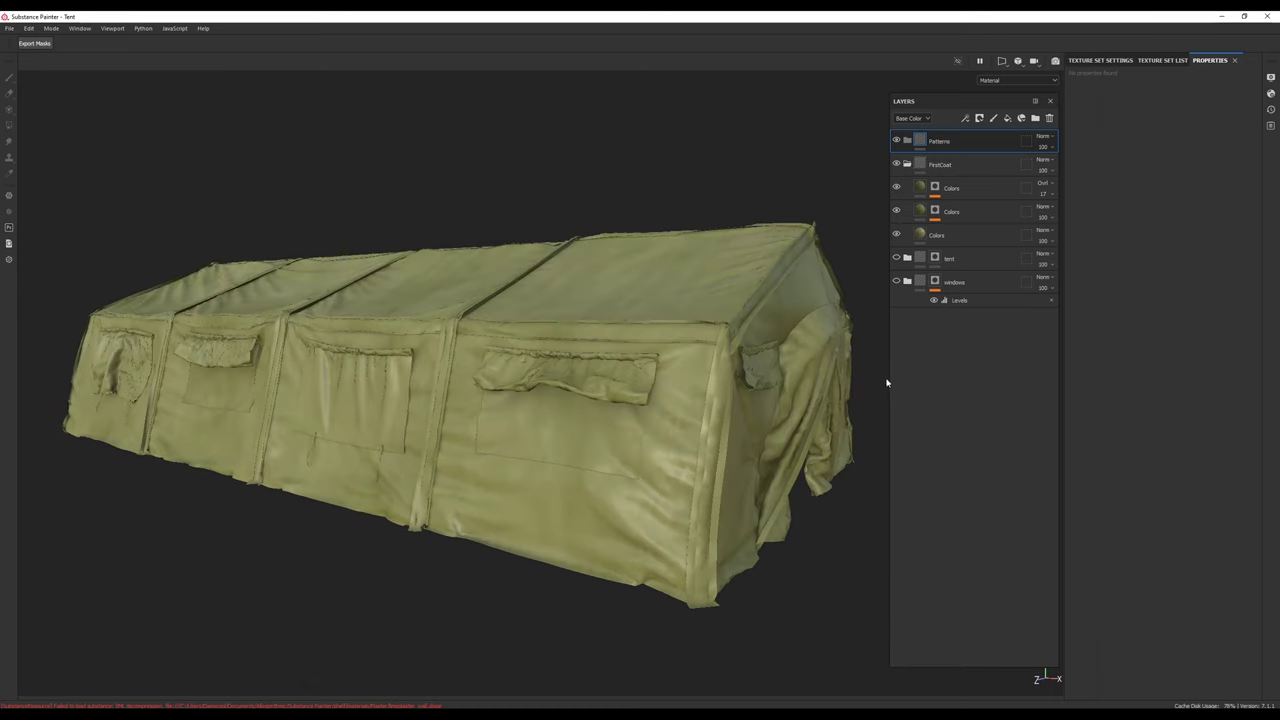
left_click_drag(682, 372, 620, 380, "alt")
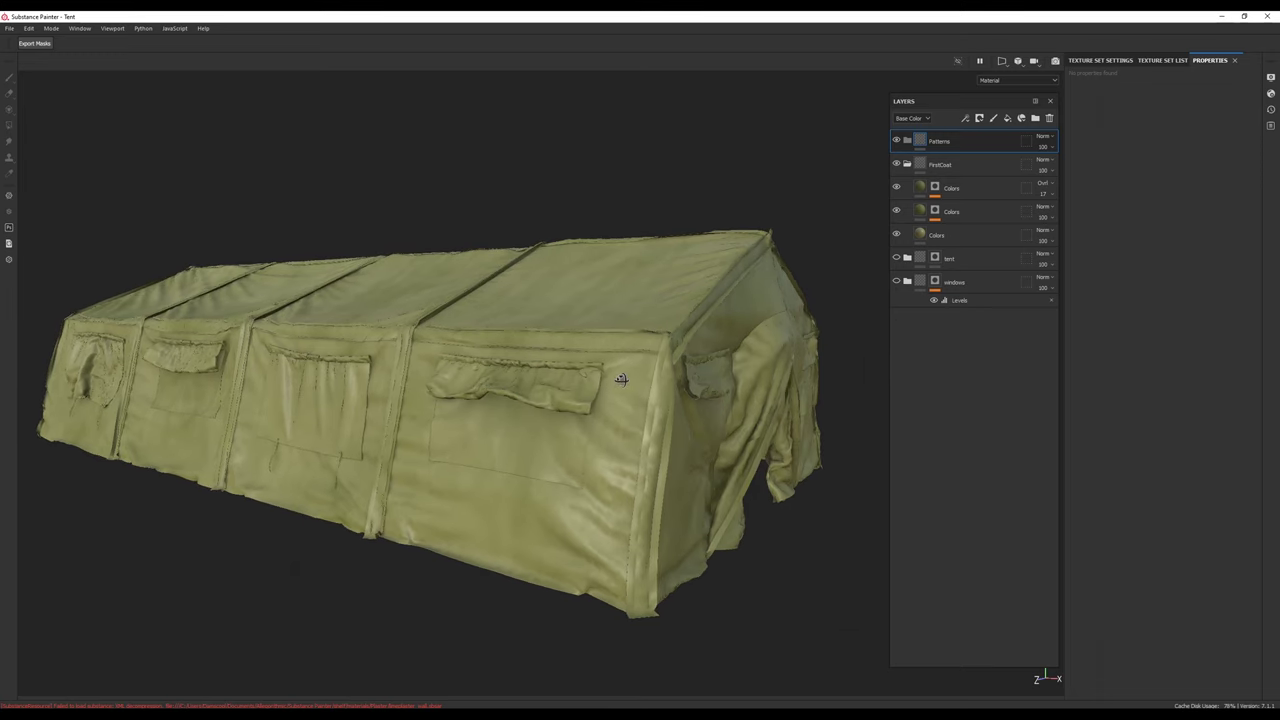
Step: Add a fill layer inside the Patterns folder and move the Fabric UCP layer from the tent folder above it
left_click(1008, 120)
left_click_drag(944, 145, 954, 168)
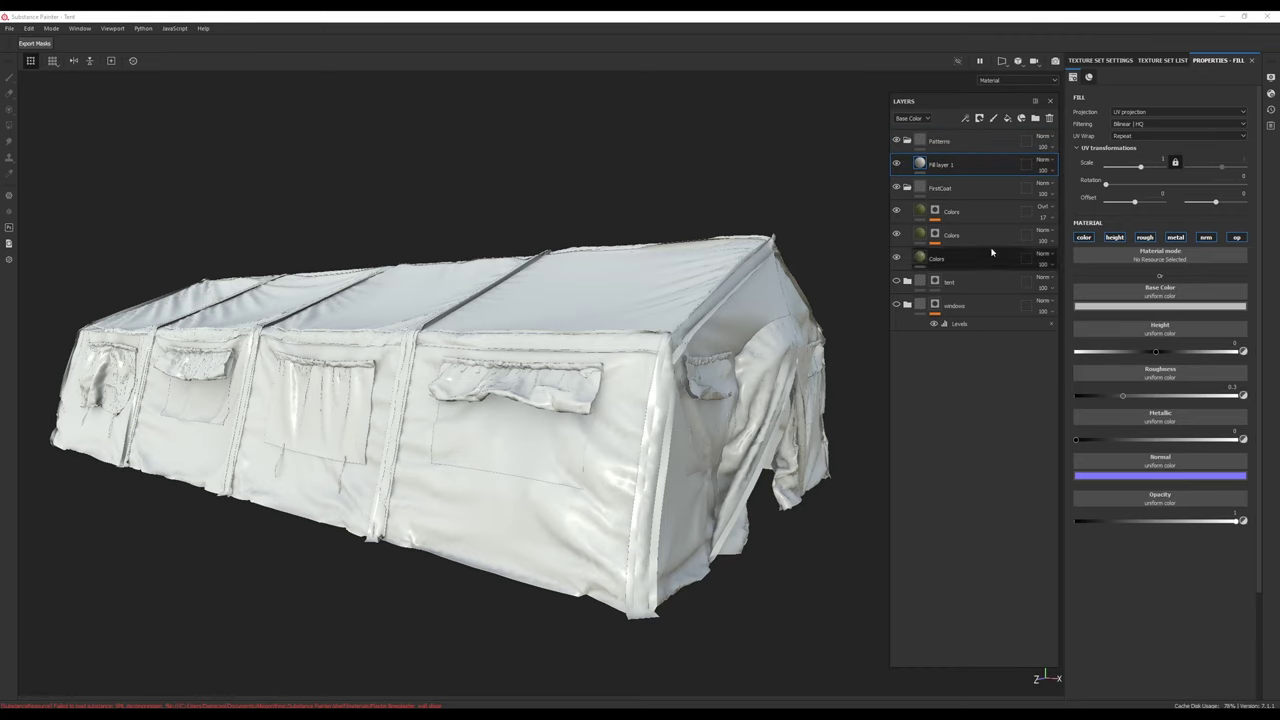
left_click(907, 281)
left_click_drag(982, 477, 988, 150)
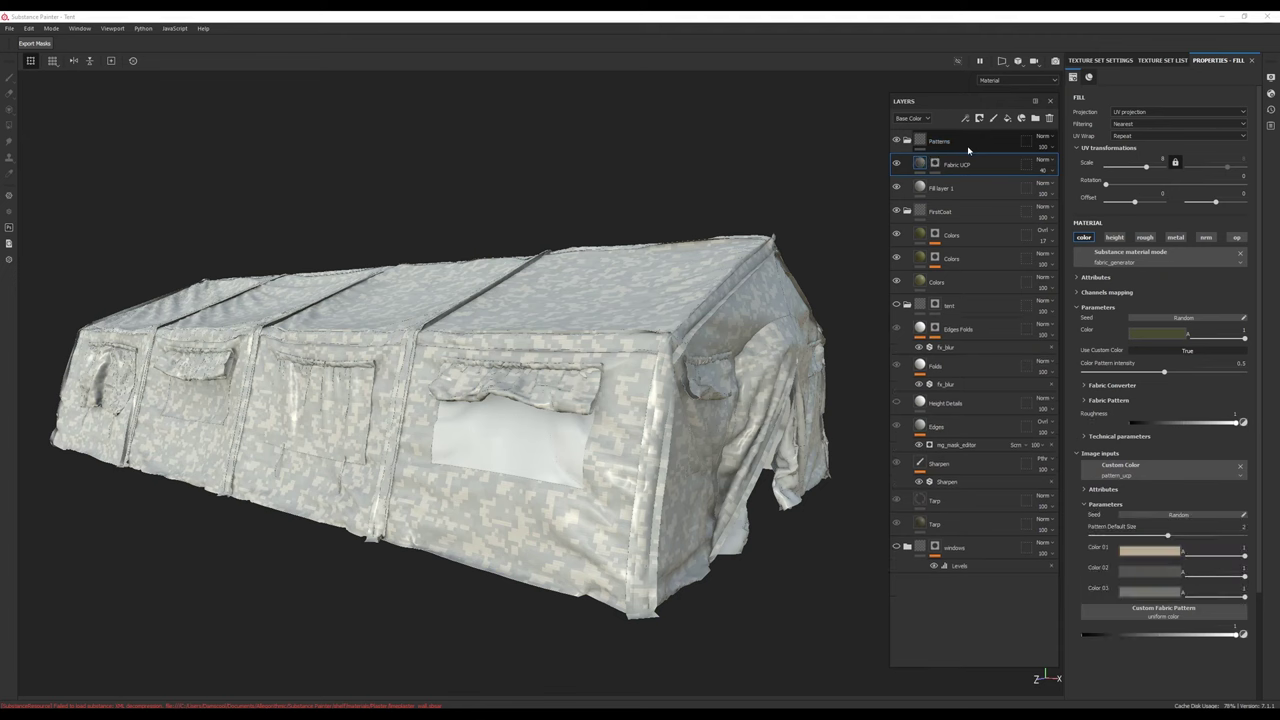
left_click_drag(780, 330, 720, 332, "alt")
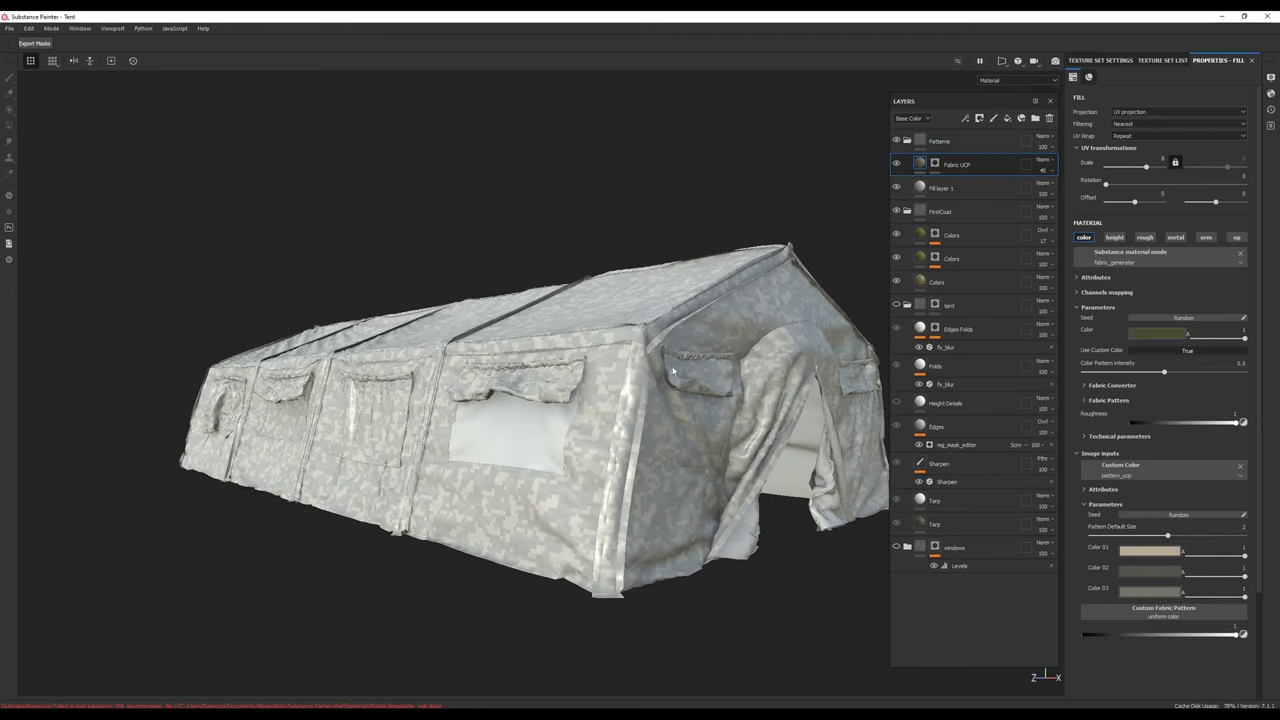
Step: Delete the plain fill layer beneath Fabric UCP so the camouflage lies over the olive coat
left_click(968, 189)
key("Delete")
left_click(979, 165)
scroll(665, 465, "up", 2)
middle_click_drag(665, 466, 620, 460, "alt")
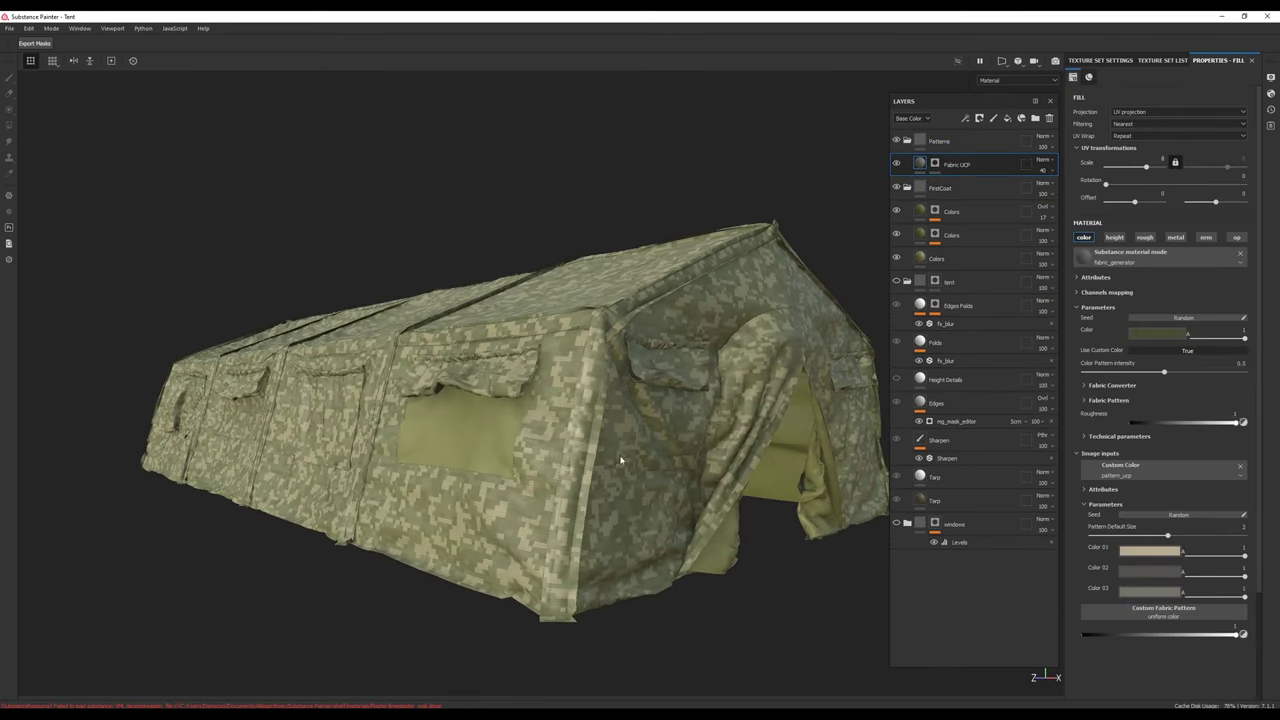
left_click_drag(620, 460, 657, 465, "alt")
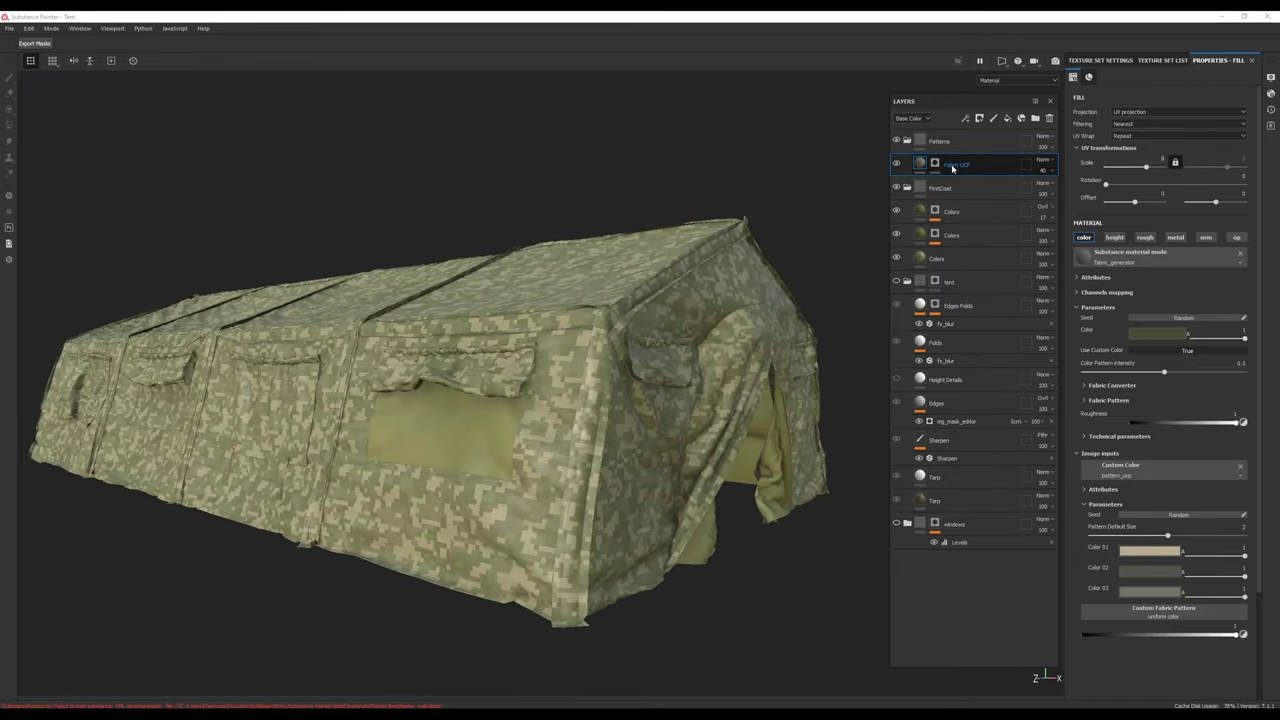
Step: Set the Fabric UCP layer's blending mode to Overlay and its opacity to 40
left_click(1044, 161)
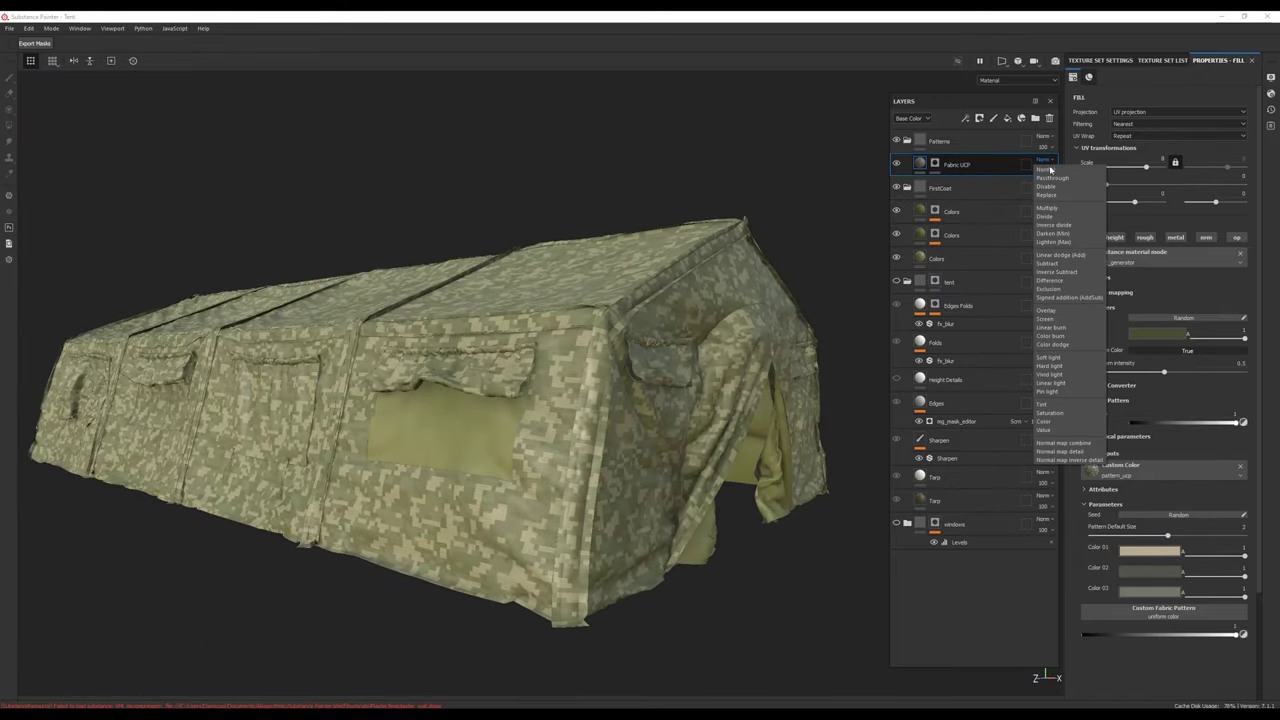
left_click(1080, 314)
left_click(1044, 161)
left_click(1061, 310)
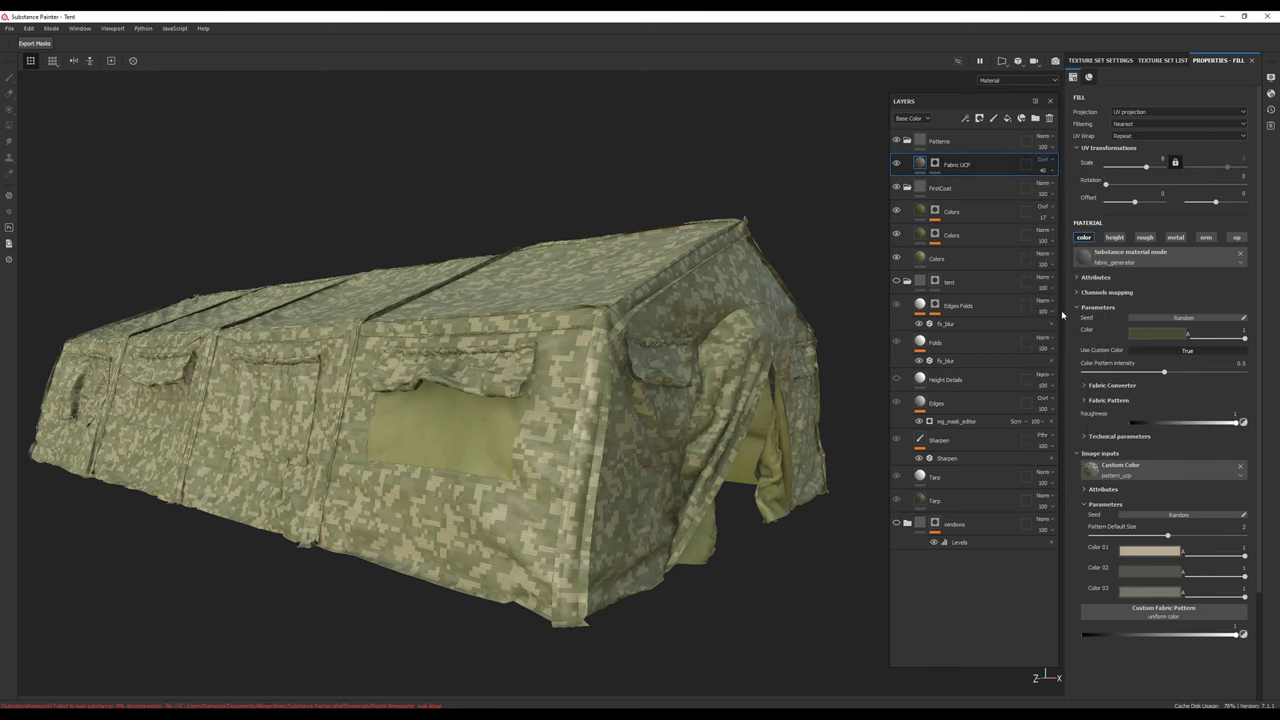
mouse_move(669, 385)
left_mouse_down("alt")
mouse_move(618, 390)
mouse_move(674, 376)
left_mouse_up("alt")
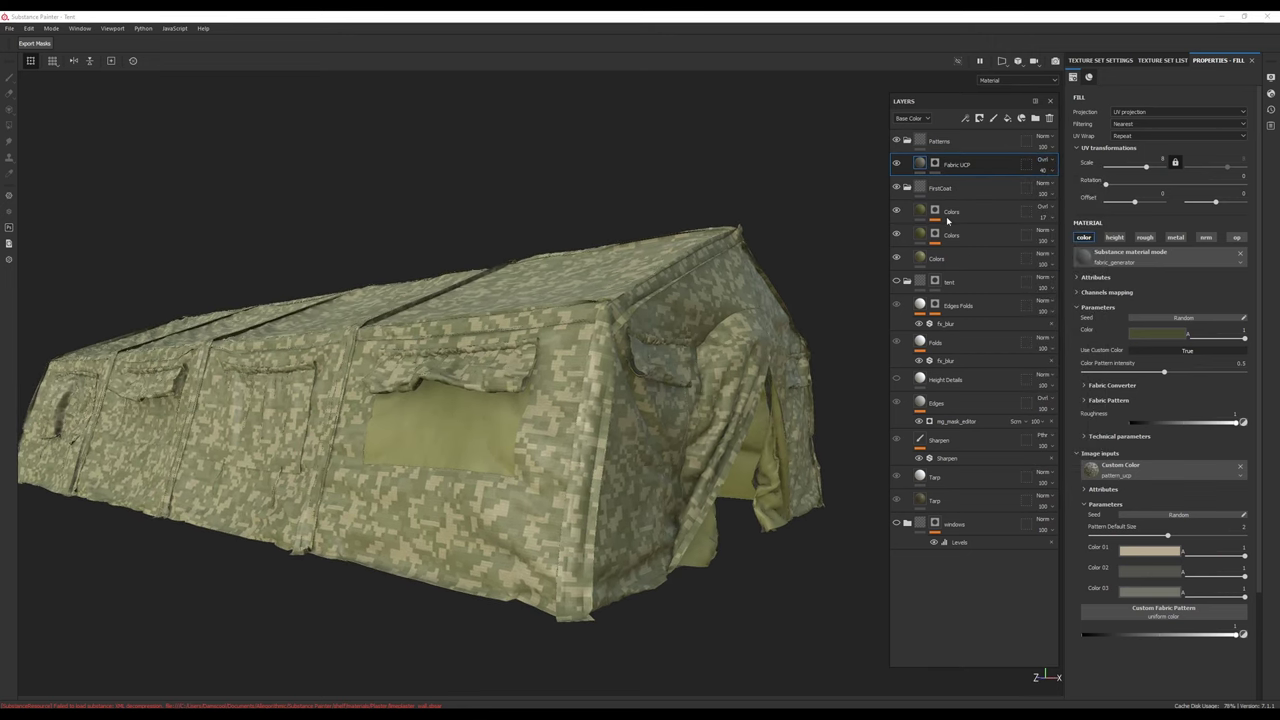
left_click(1042, 172)
mouse_move(1040, 190)
left_mouse_down()
mouse_move(1107, 186)
mouse_move(1006, 191)
mouse_move(1049, 189)
left_mouse_up()
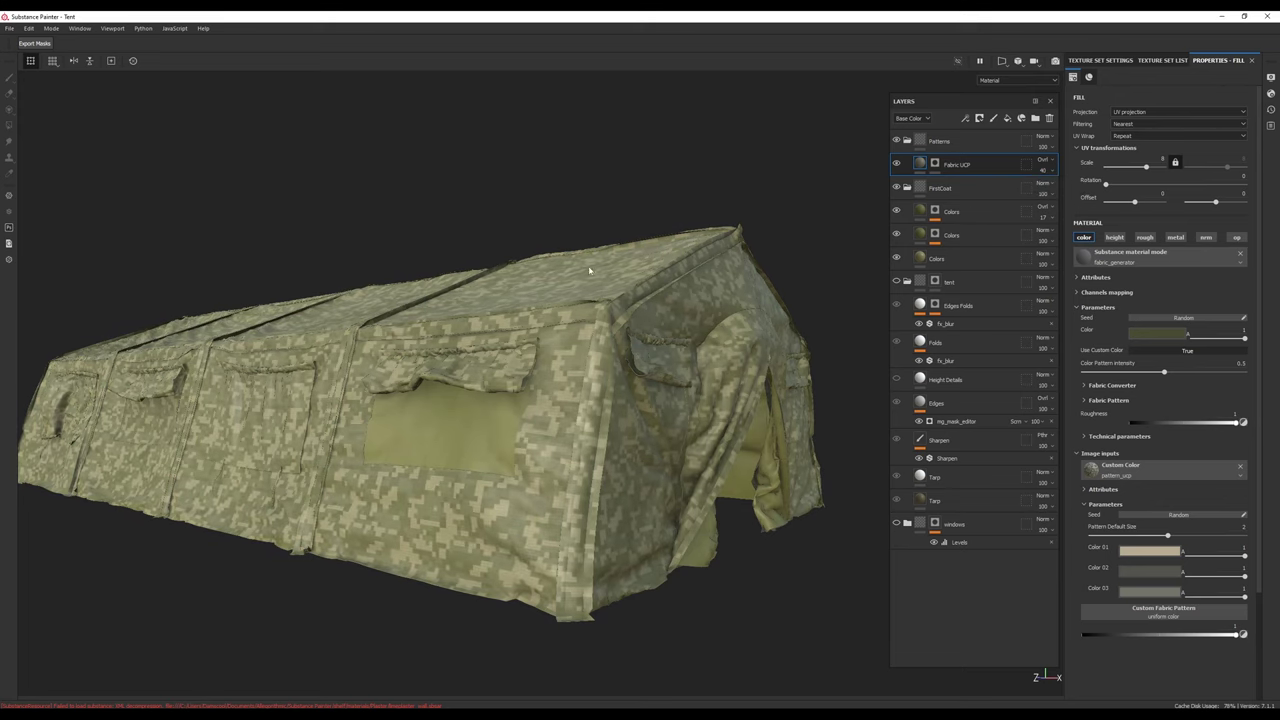
Step: Examine the camouflage pattern under different lighting and up close in the Base Color channel view
left_click_drag(788, 373, 697, 374, "alt")
right_click_drag(697, 374, 685, 398, "shift")
left_click_drag(685, 398, 722, 385, "alt")
right_click_drag(722, 385, 570, 335, "shift")
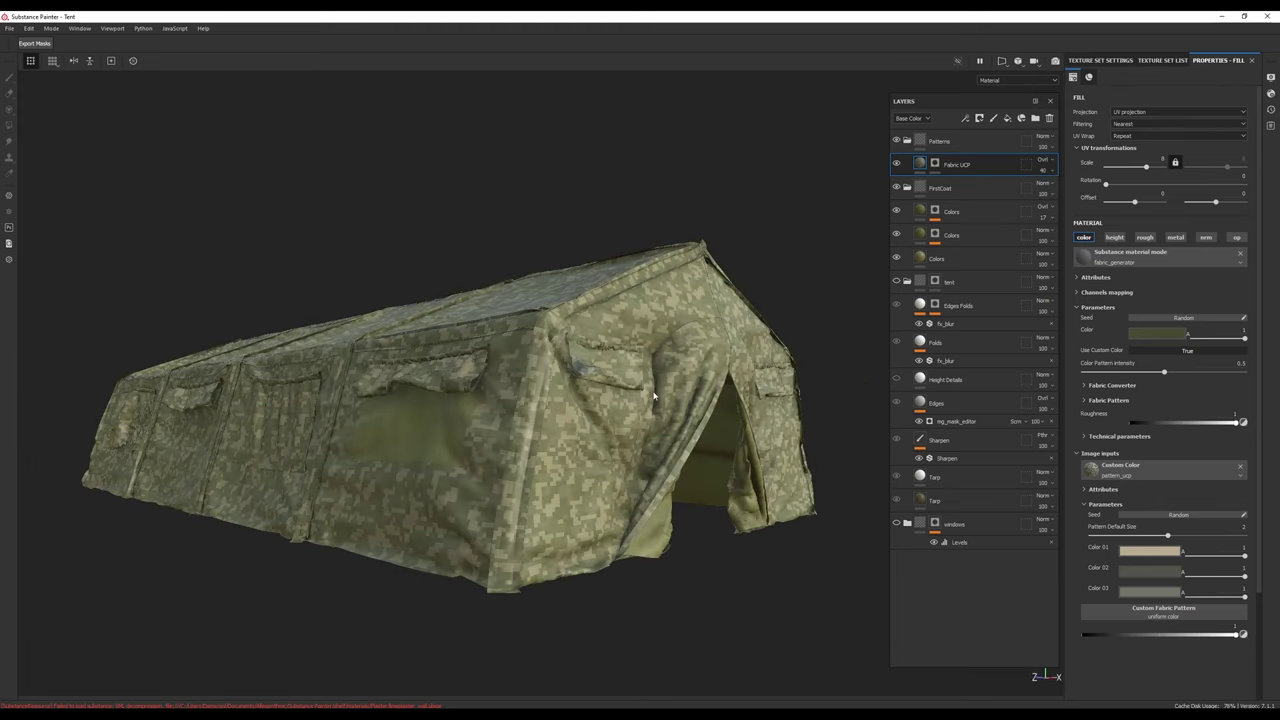
left_click_drag(510, 330, 577, 316, "alt")
key("c")
left_click_drag(606, 368, 566, 372, "alt")
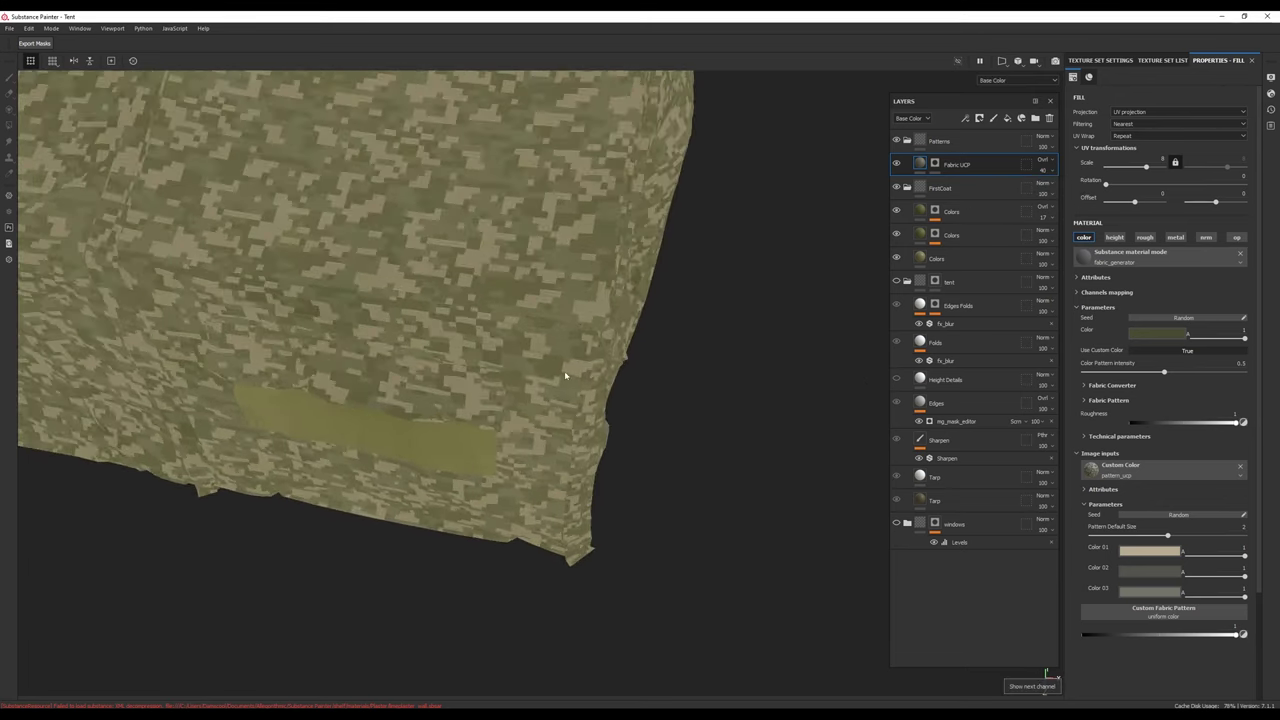
right_click_drag(566, 372, 697, 586, "alt")
left_click_drag(697, 586, 705, 428, "alt")
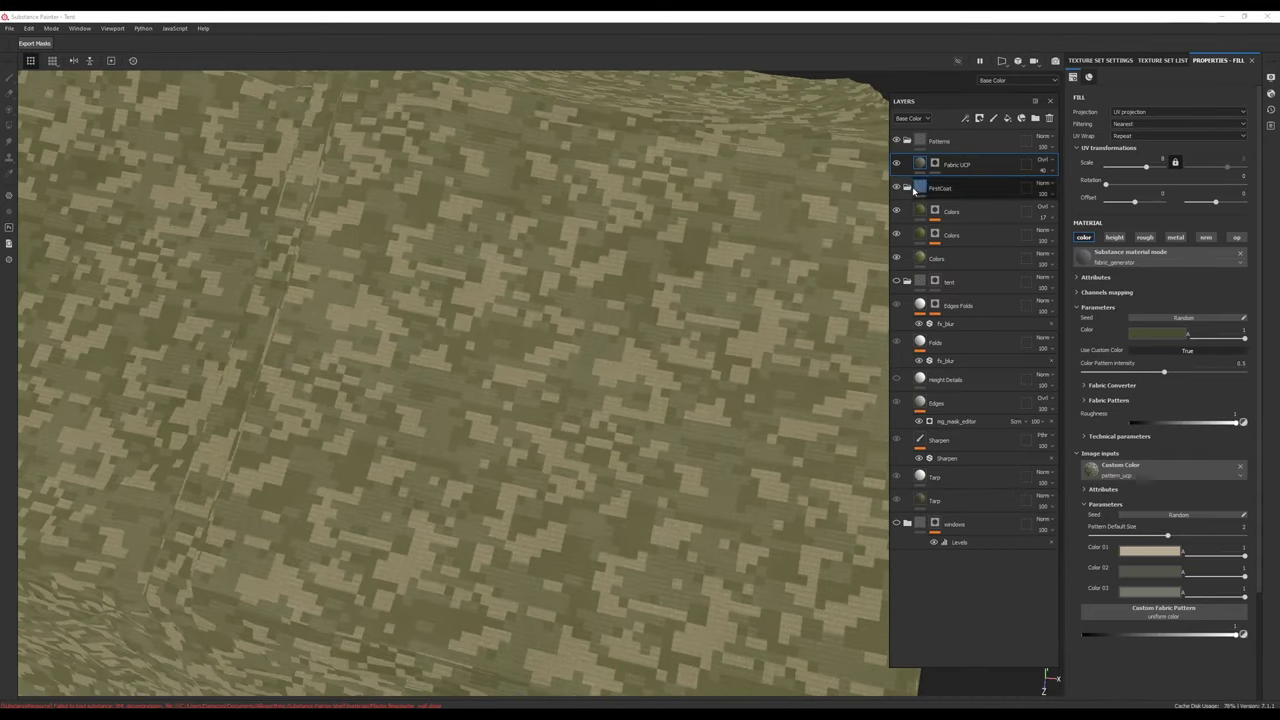
Step: Raise the balance of the Clouds 3 fill in the mask of the lower masked Colors layer in FirstCoat
left_click(934, 237)
left_click(966, 256)
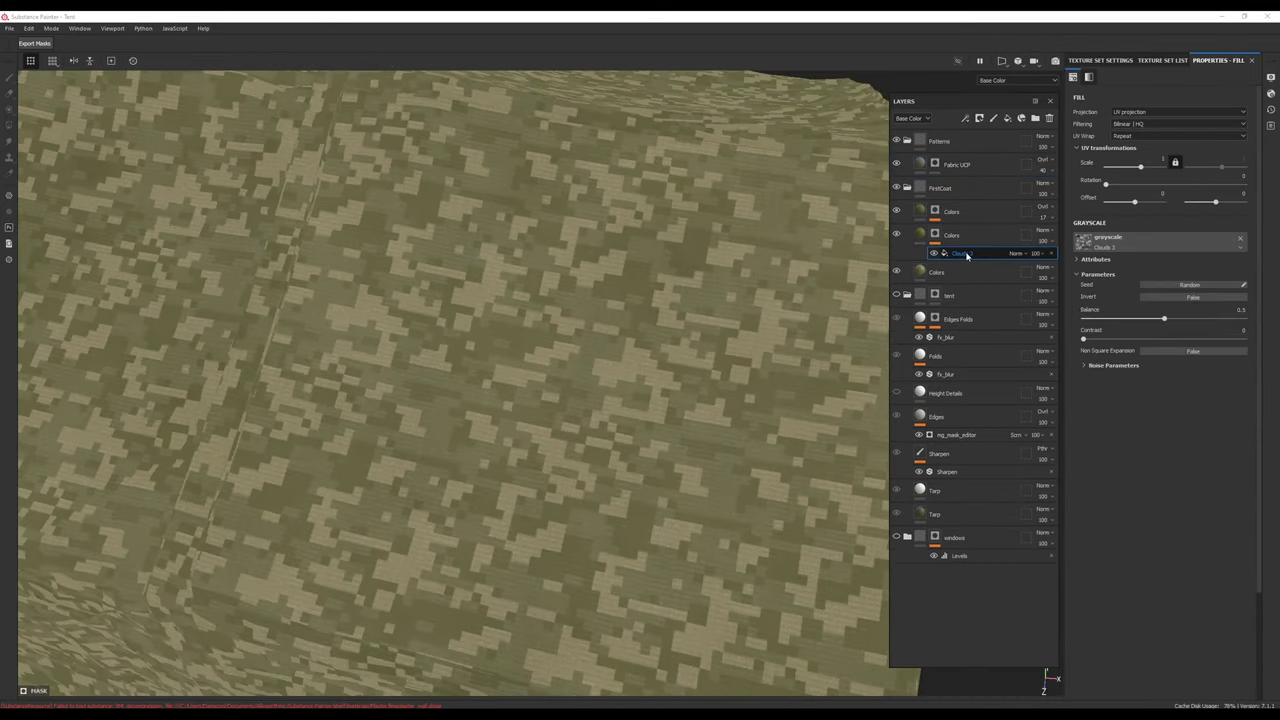
left_click_drag(1196, 320, 1186, 323)
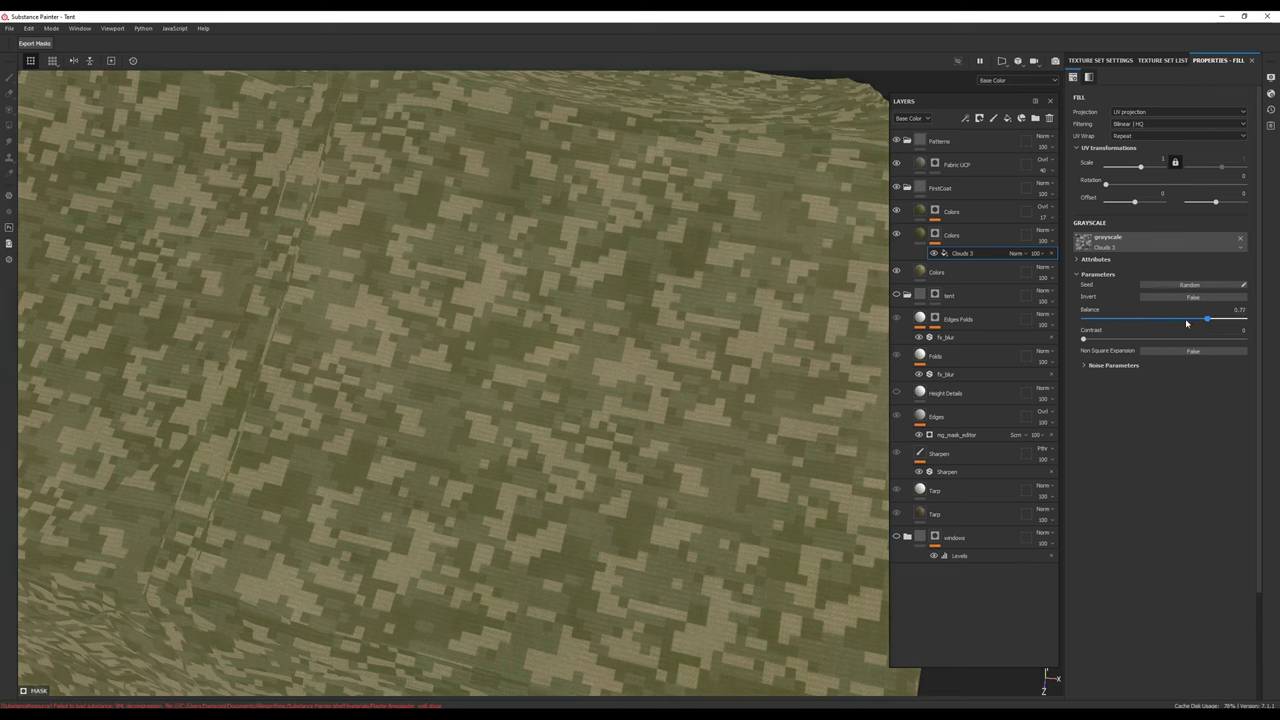
Step: Set the balance of the Grunge Leaks mask on the top Colors layer to 0.63 and the layer's opacity to about 46
left_click(936, 213)
left_click(964, 231)
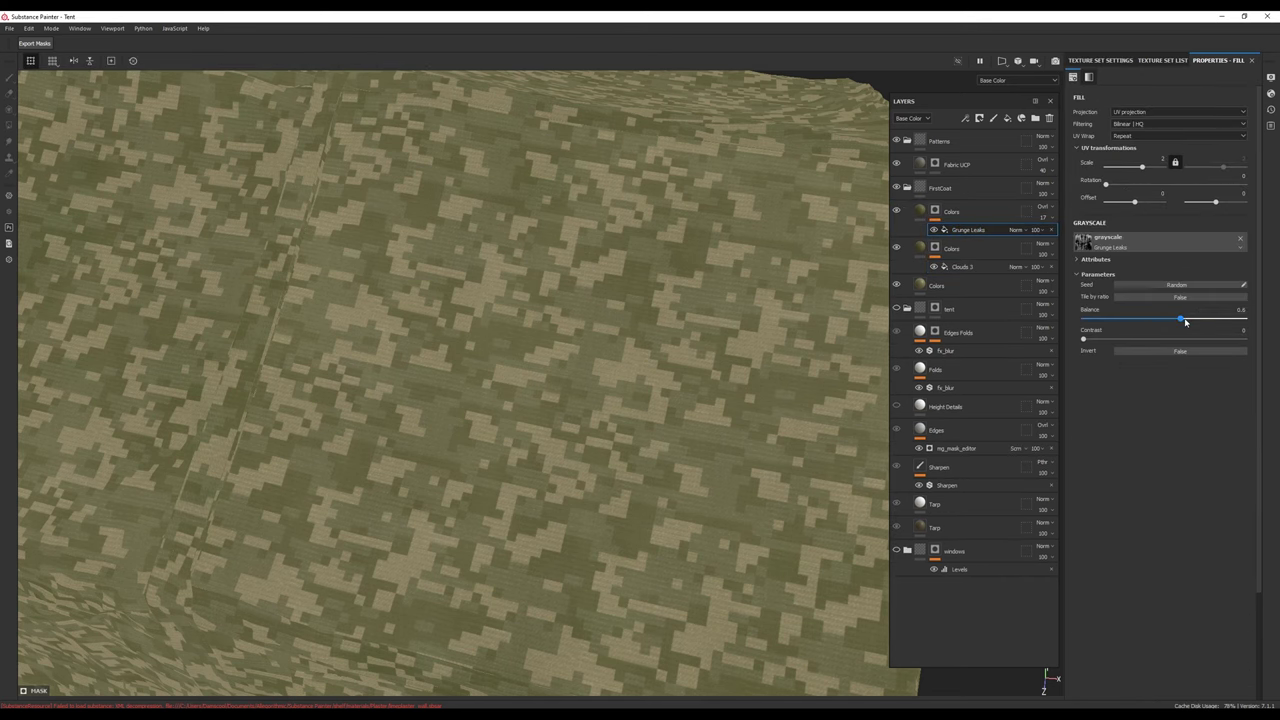
left_click_drag(1185, 322, 1186, 322)
left_click(1050, 219)
left_click_drag(1046, 237, 1057, 239)
Step: Examine the camouflage on the tent's roof, side and end walls from several angles, first in Base Color and then with full material shading
left_click_drag(586, 343, 555, 300, "alt")
right_click_drag(555, 300, 521, 370, "alt")
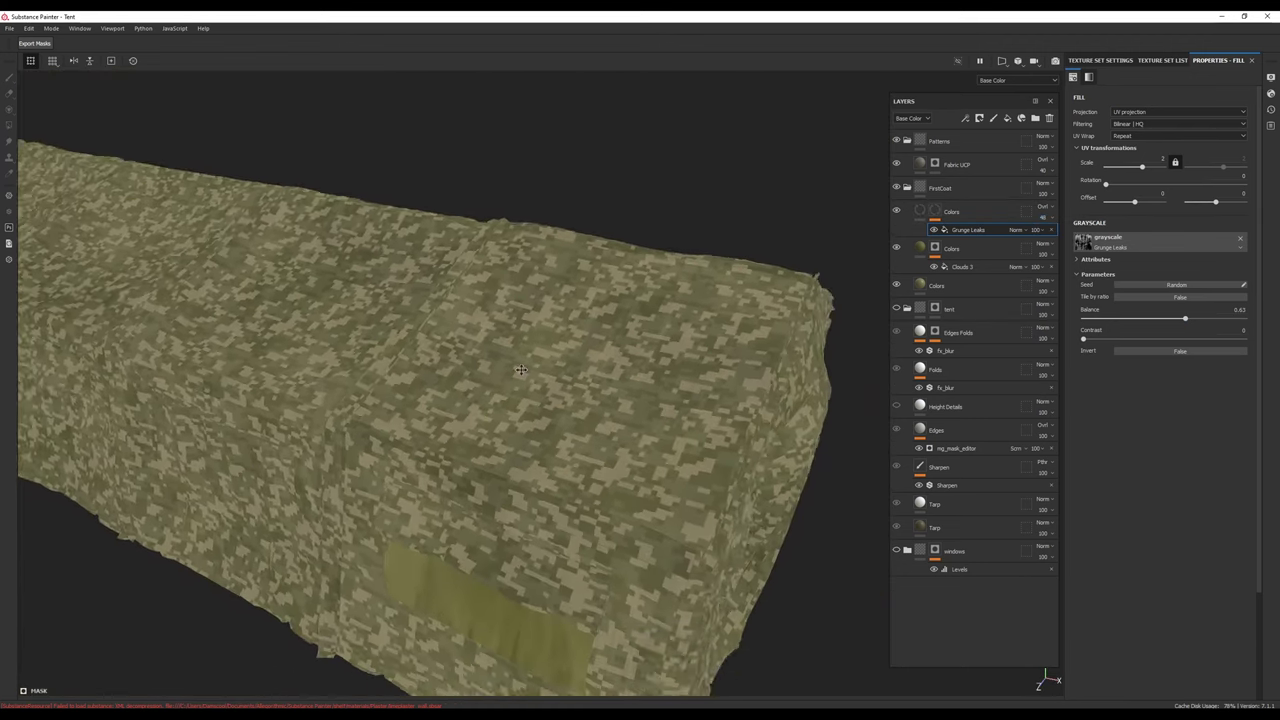
left_click_drag(521, 370, 650, 440, "alt")
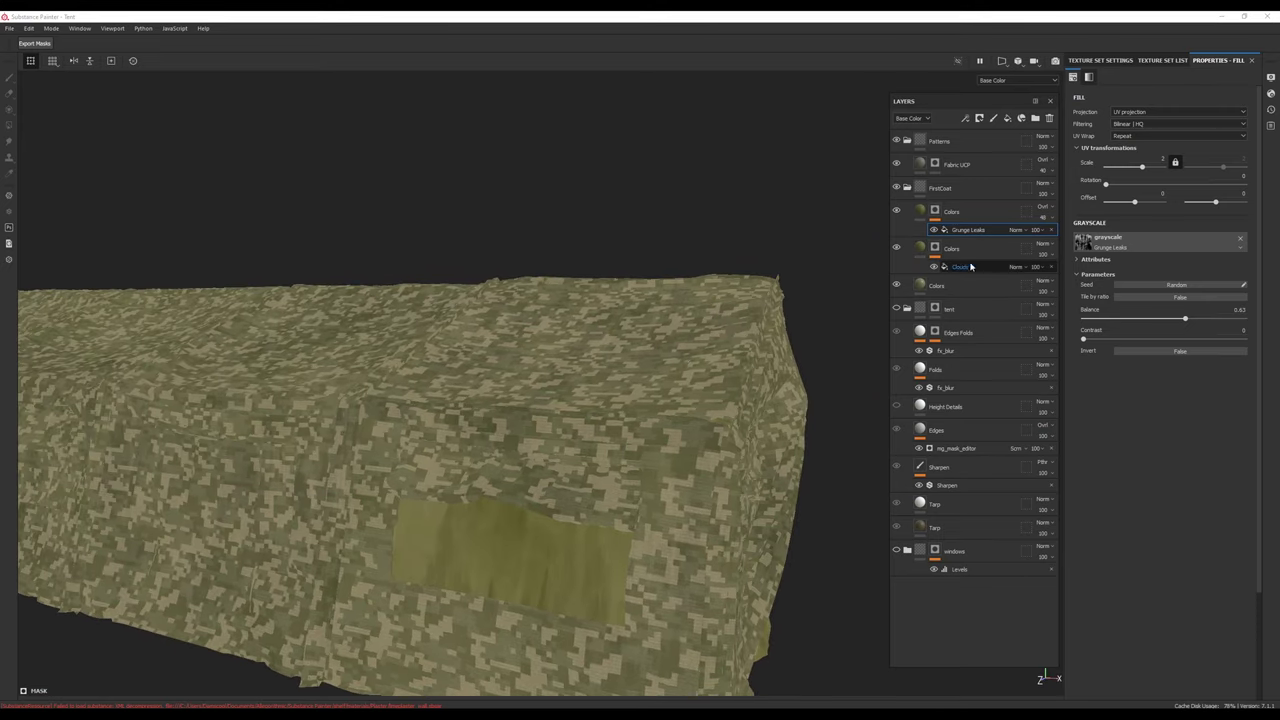
left_click_drag(720, 345, 645, 372, "alt")
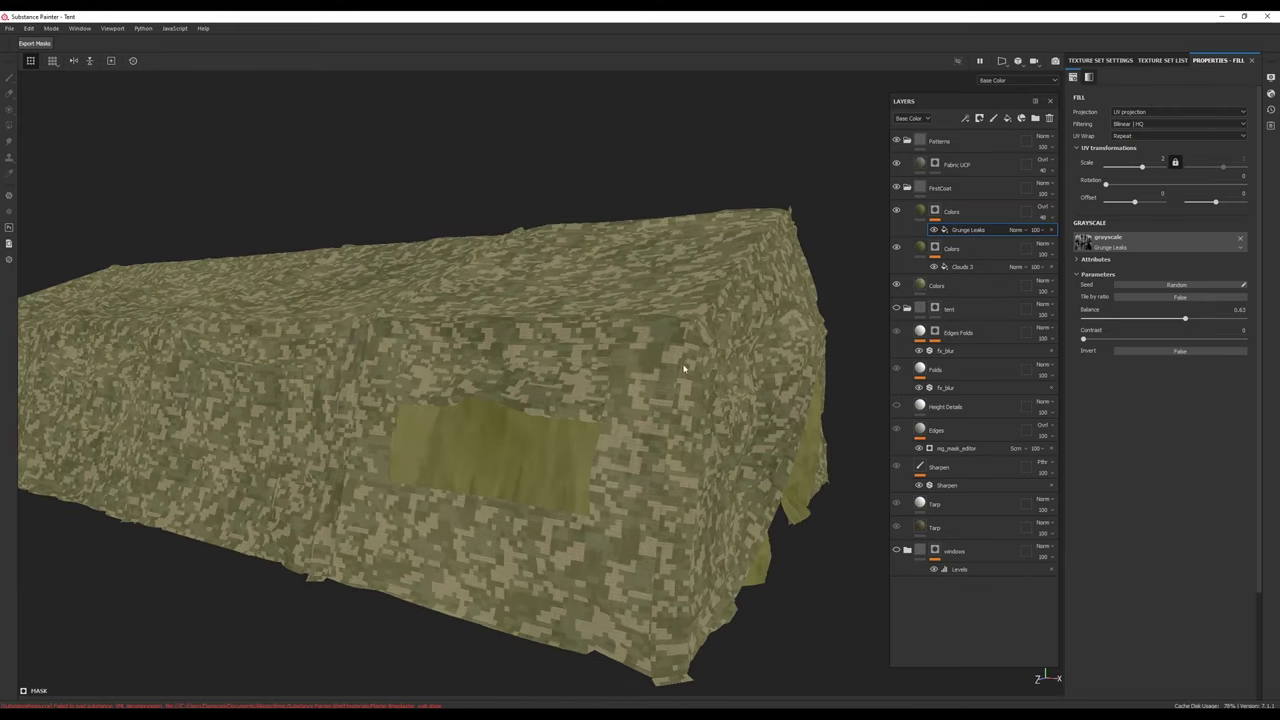
key("m")
left_click_drag(763, 391, 773, 503, "alt")
key("c")
Step: Look over the tent's row of UV tiles in the 2D view beside the model, and return to the 3D view alone
left_click_drag(275, 222, 160, 148, "alt")
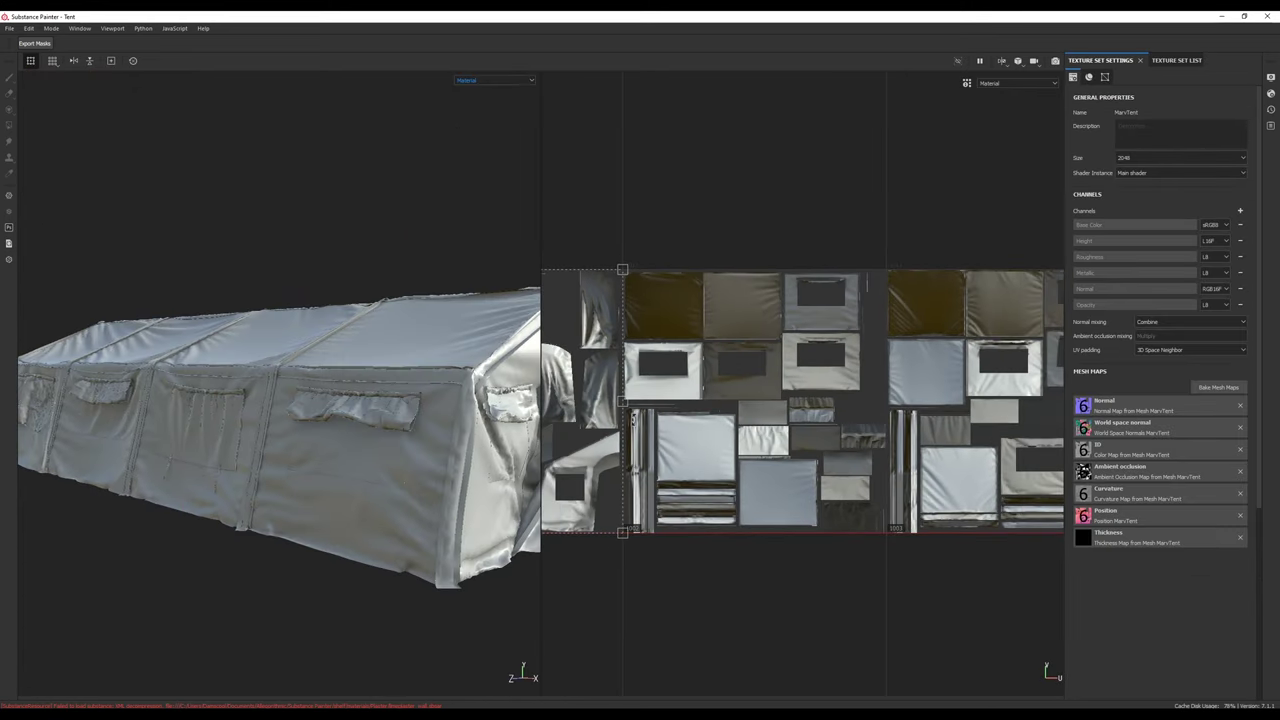
scroll(855, 442, "up", 3)
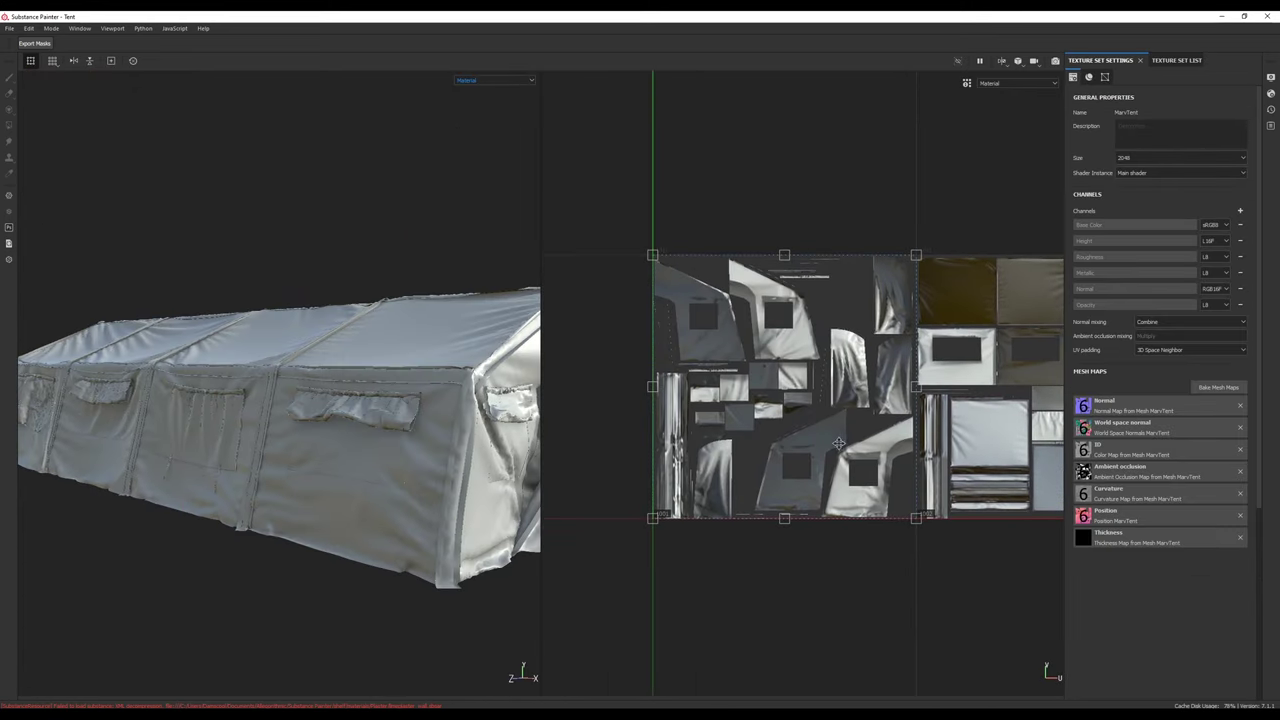
middle_click_drag(839, 443, 259, 431, "alt")
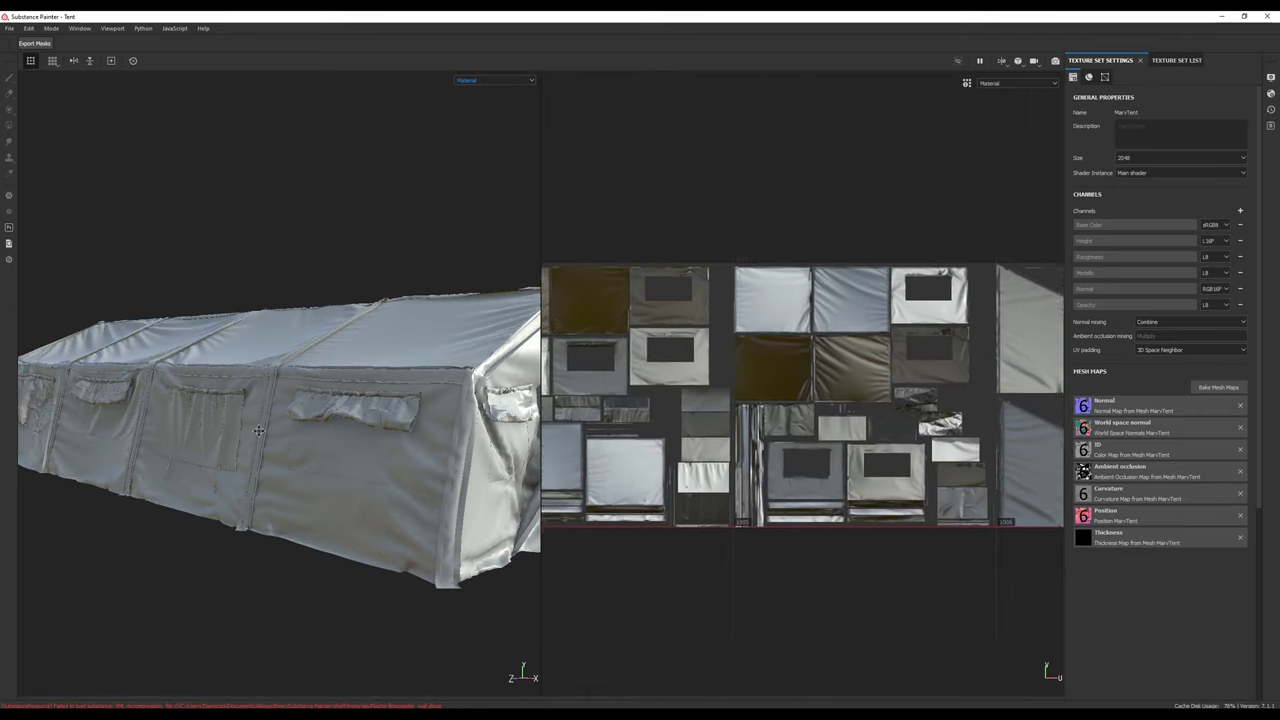
scroll(640, 317, "down", 5)
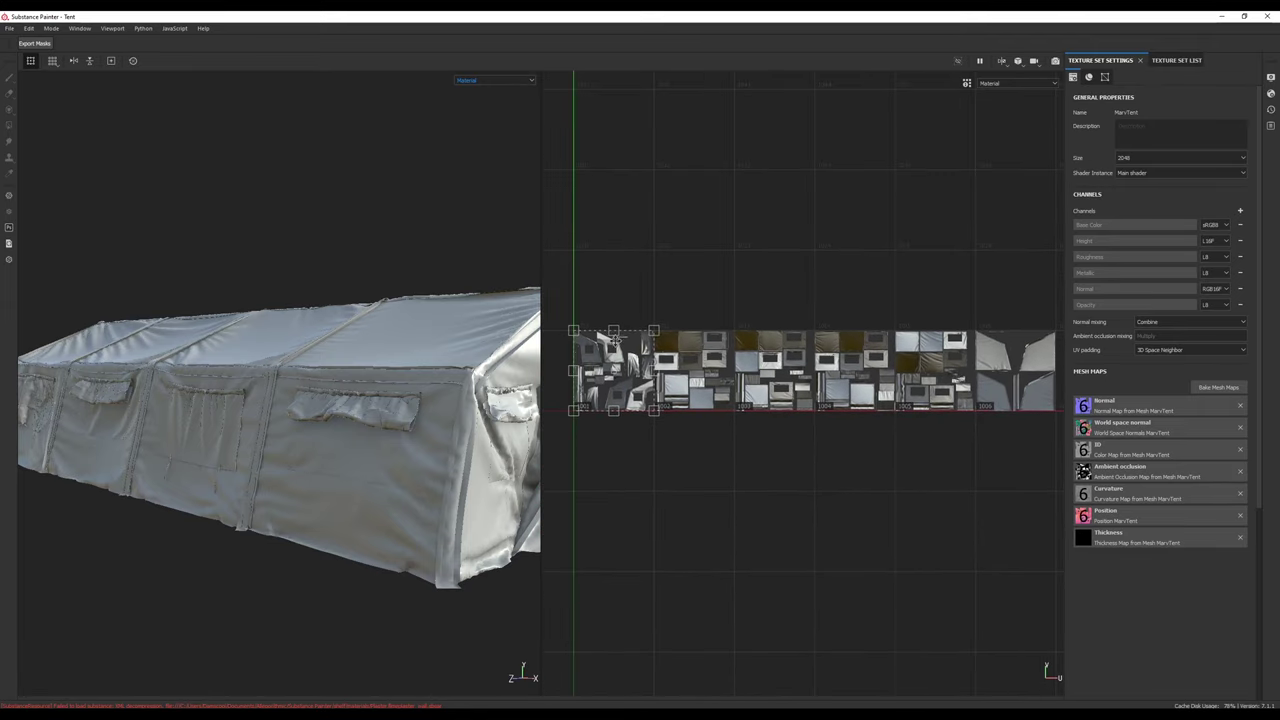
scroll(720, 420, "up", 3)
key("F2")
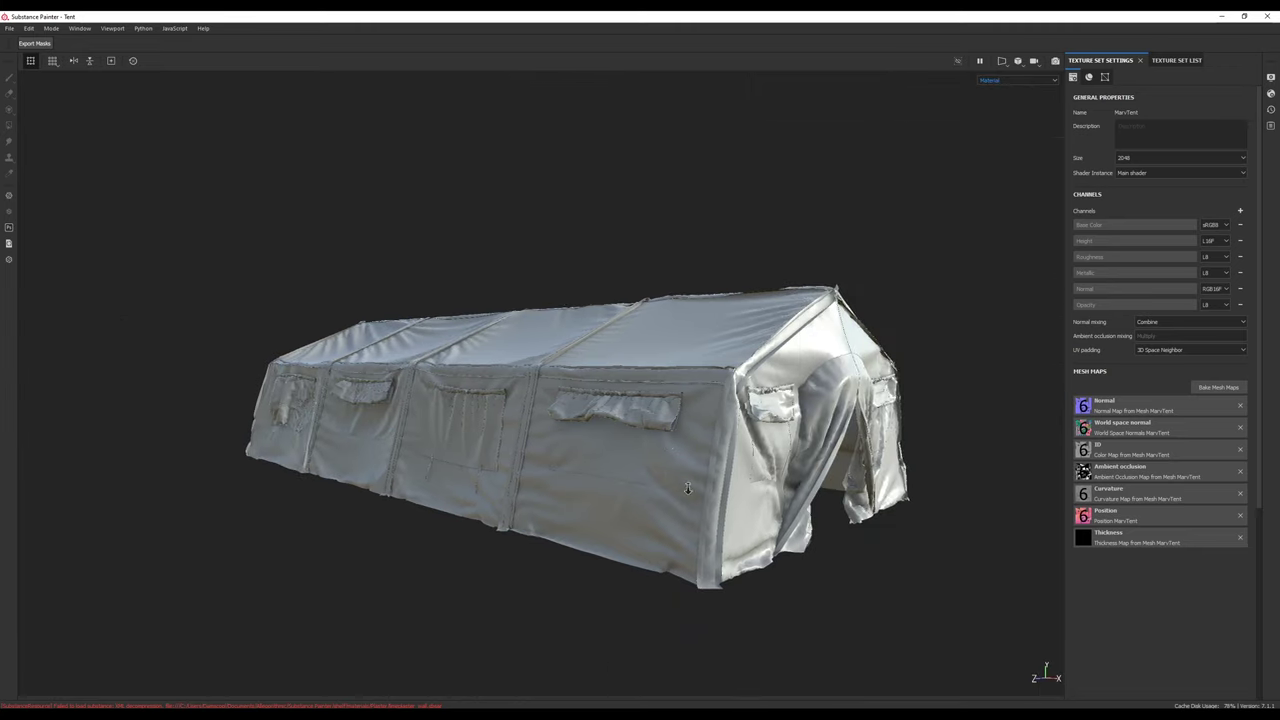
Step: Inspect the untextured tent's front corner, window flaps and entrance folds up close and from several angles
scroll(680, 420, "up", 2)
left_click_drag(735, 500, 694, 531, "alt")
middle_click_drag(694, 531, 646, 450, "alt")
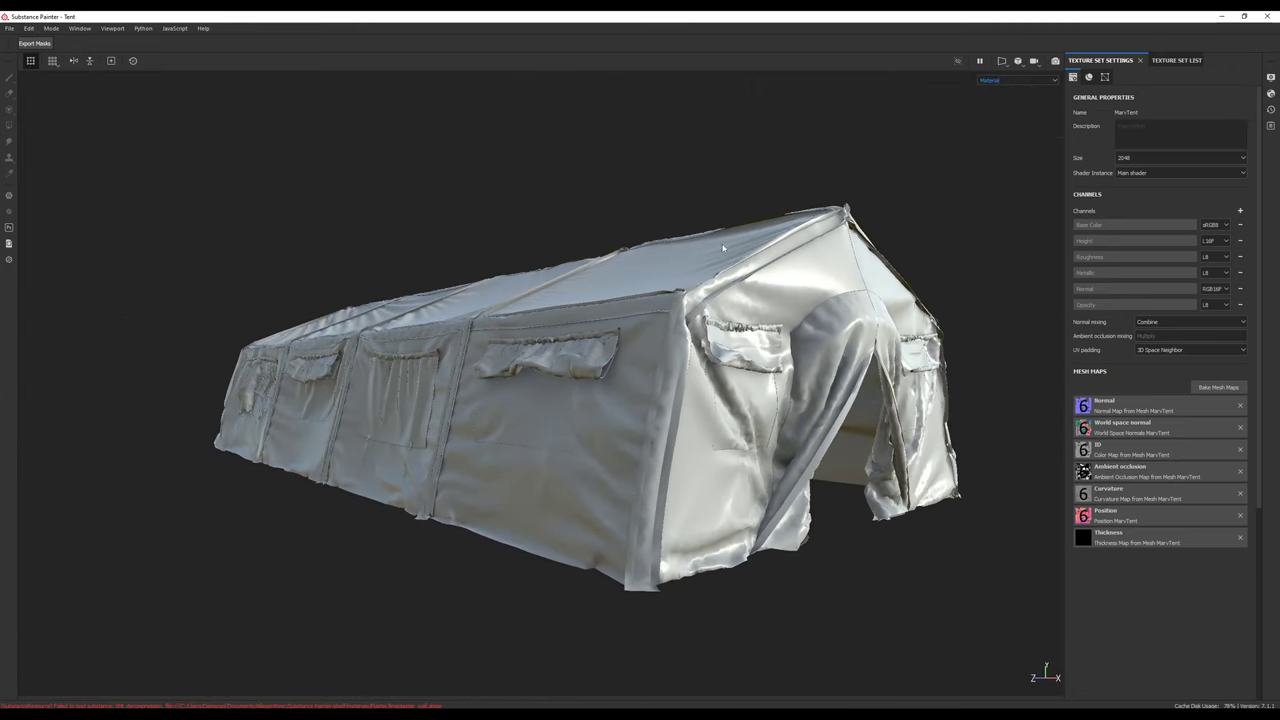
scroll(705, 457, "up", 4)
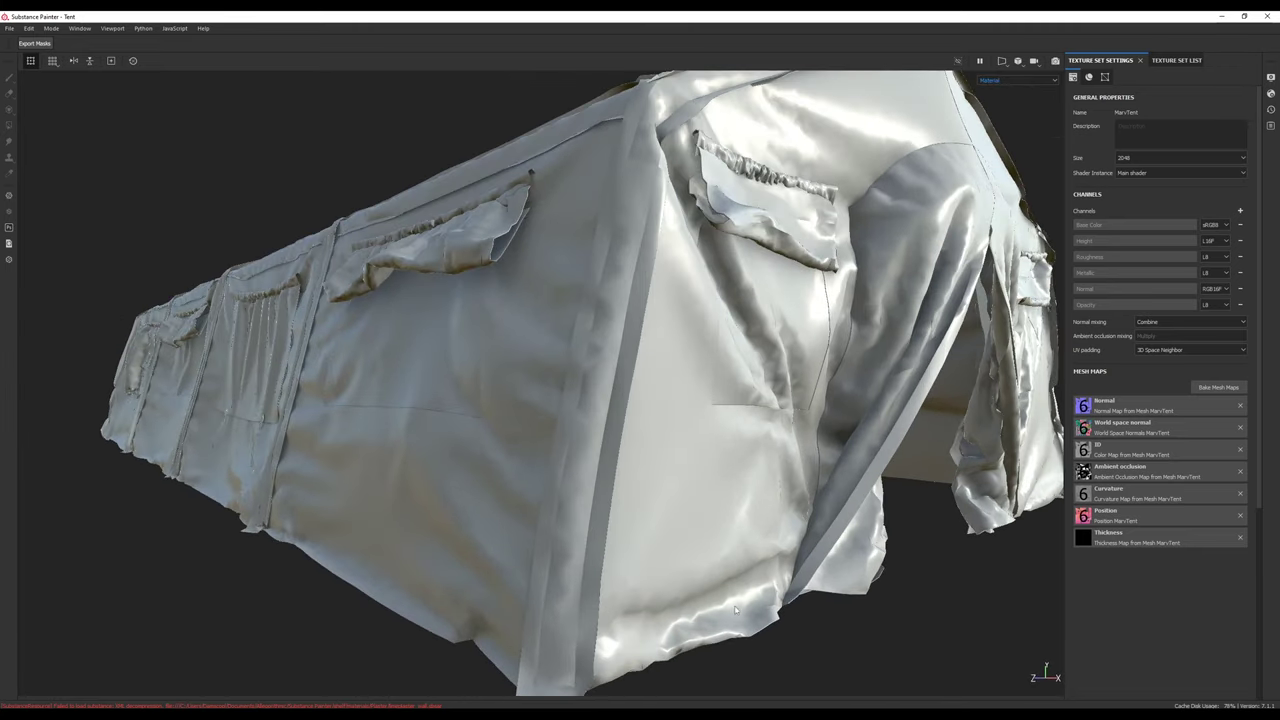
scroll(740, 490, "down", 4)
middle_click_drag(770, 520, 724, 494, "alt")
left_click_drag(724, 494, 664, 459, "alt")
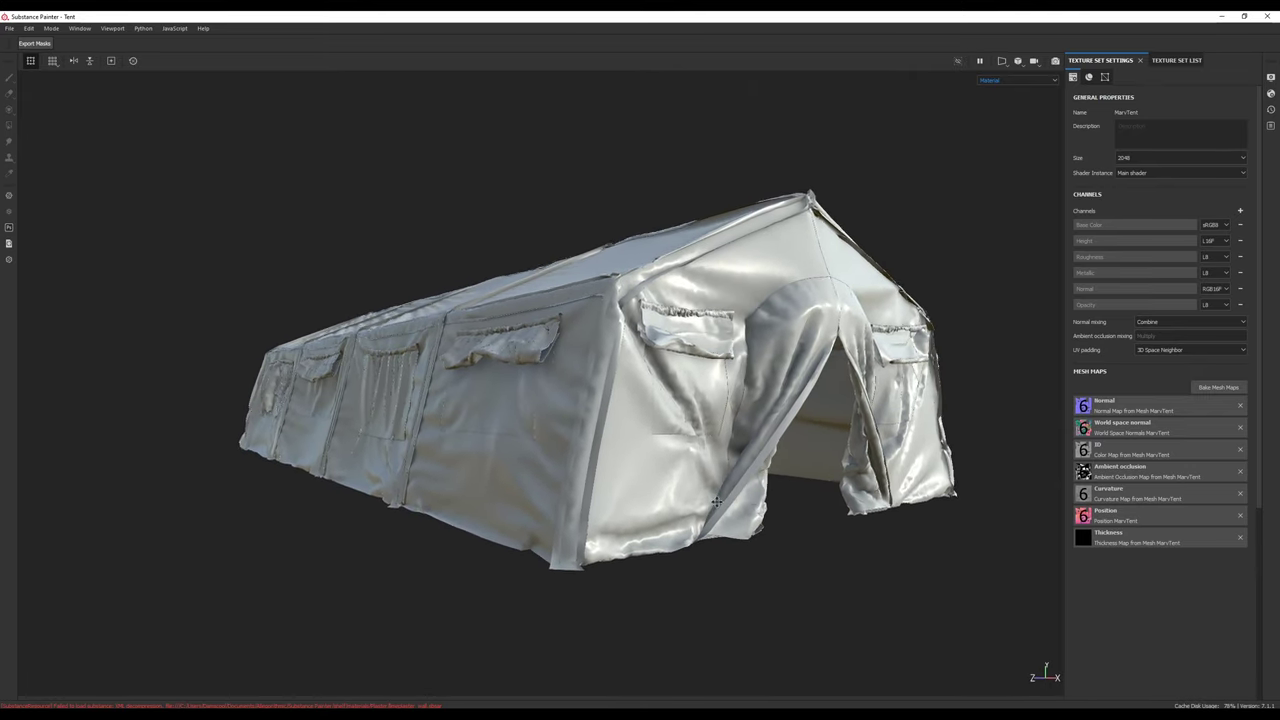
middle_click_drag(664, 459, 690, 470, "alt")
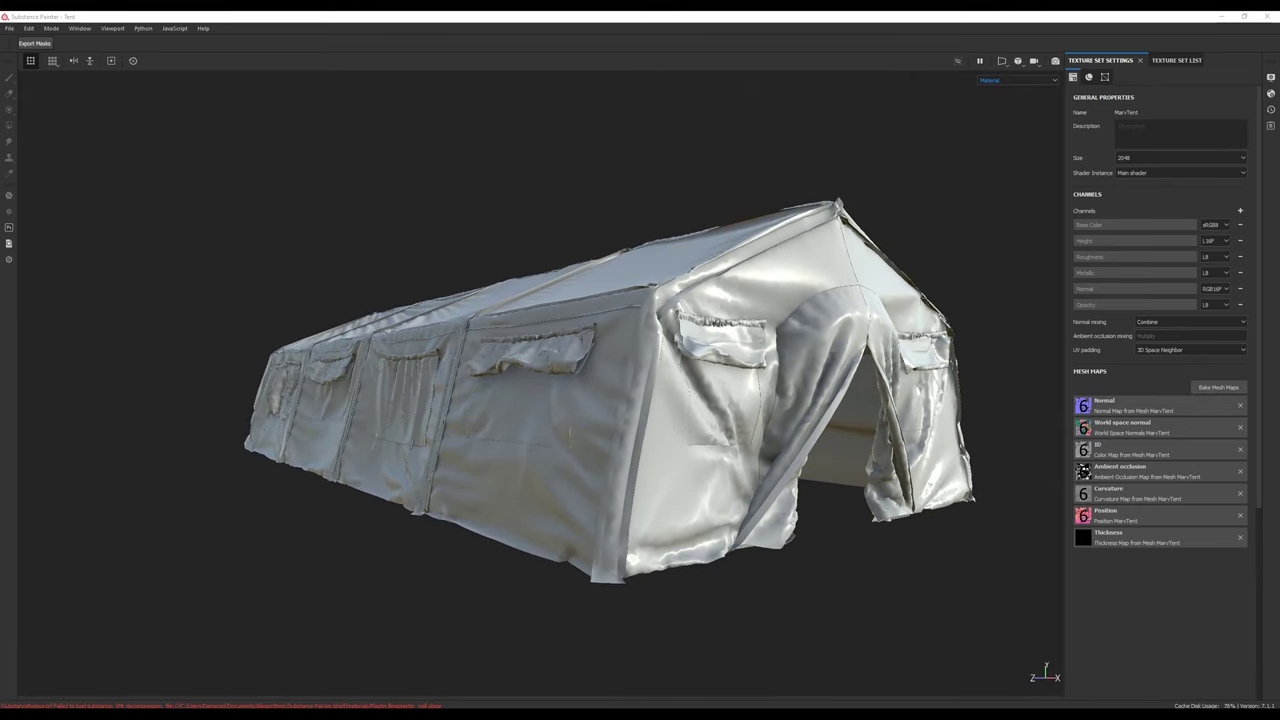
Step: Show the Windows folder on the tent and bring the layer stack next to the model
left_click(740, 414)
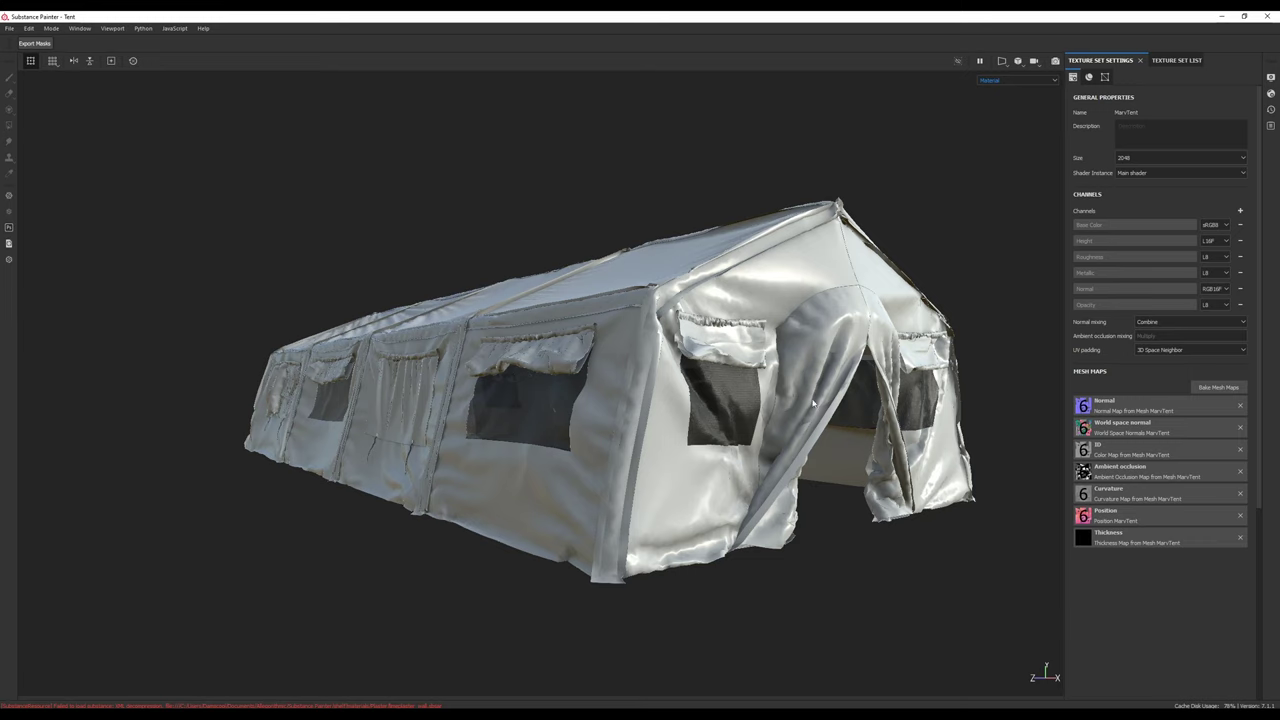
mouse_move(1279, 104)
left_mouse_down()
mouse_move(961, 104)
mouse_move(1279, 112)
left_mouse_up()
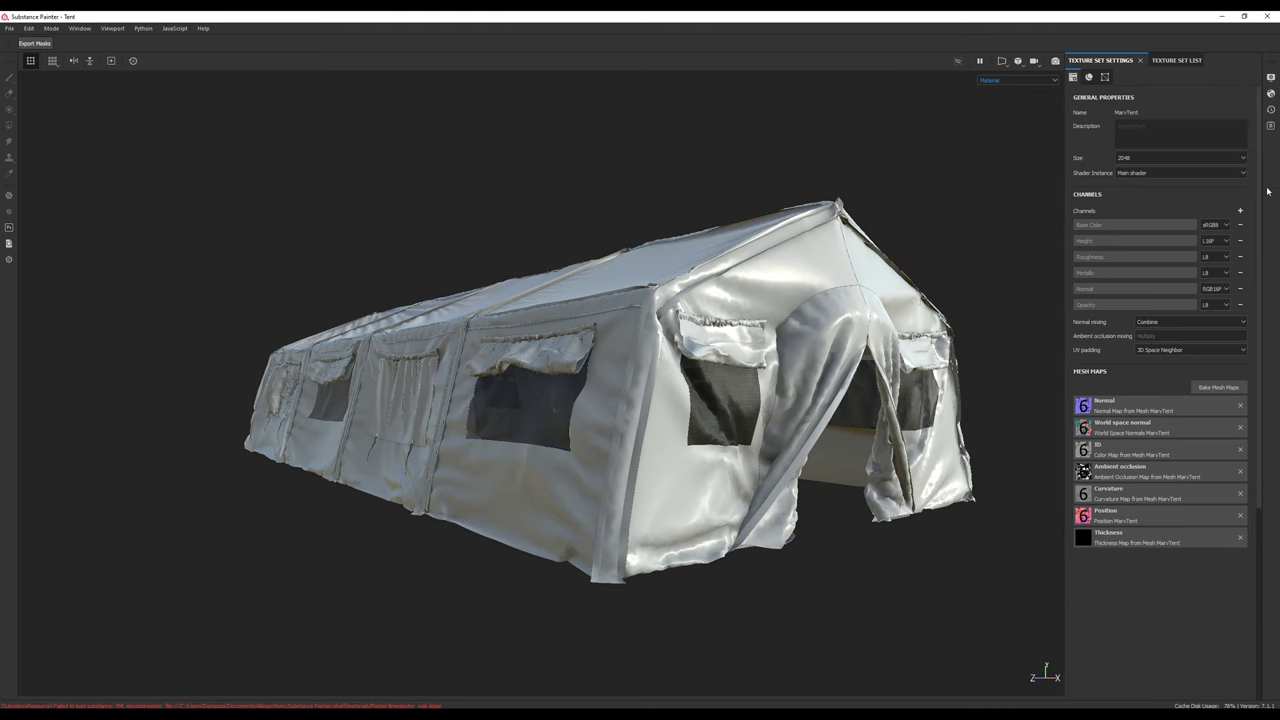
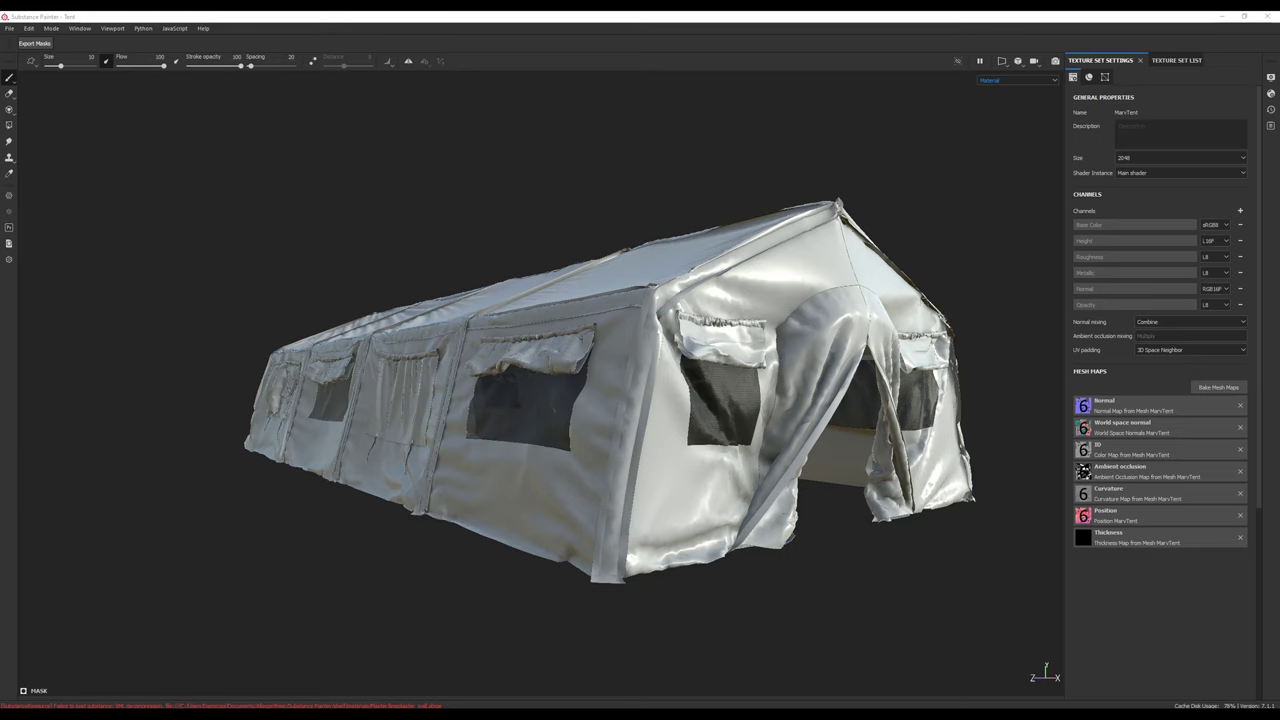
left_click_drag(1279, 115, 1001, 112)
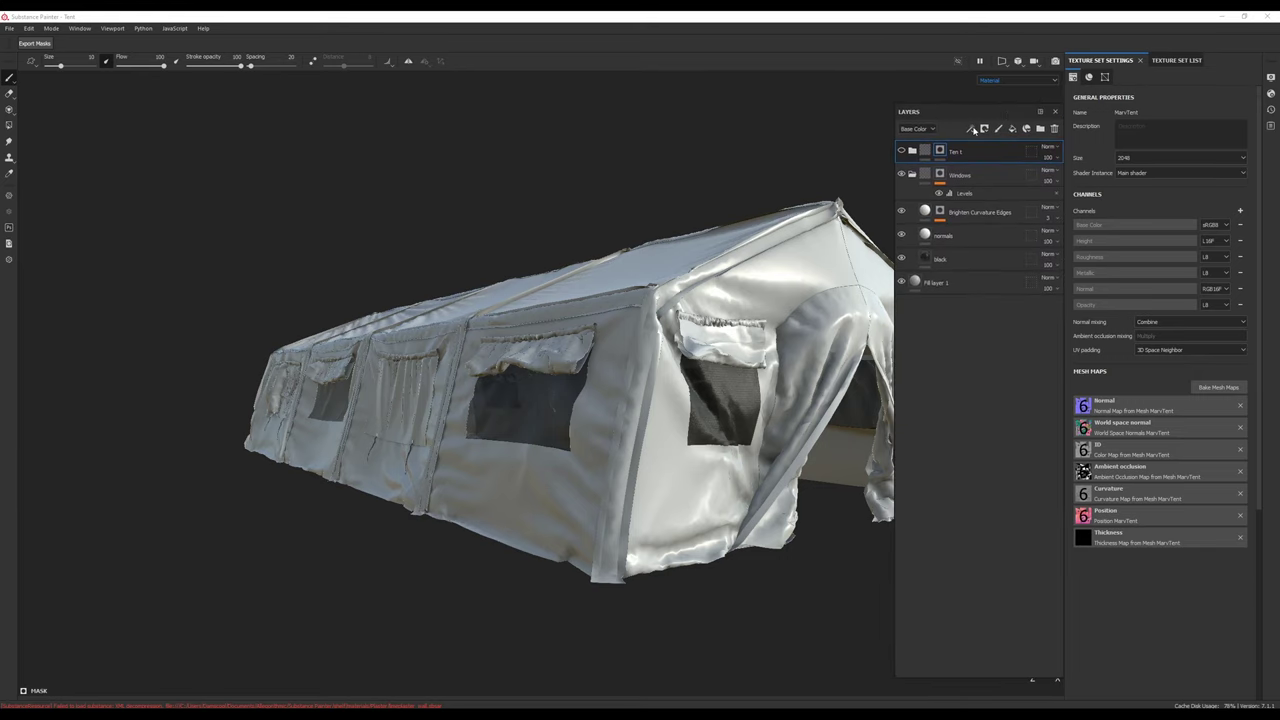
Step: Hide the normals and Brighten Curvature Edges layers in the Windows folder, and check the windows with the black fill off and on
left_click(958, 262)
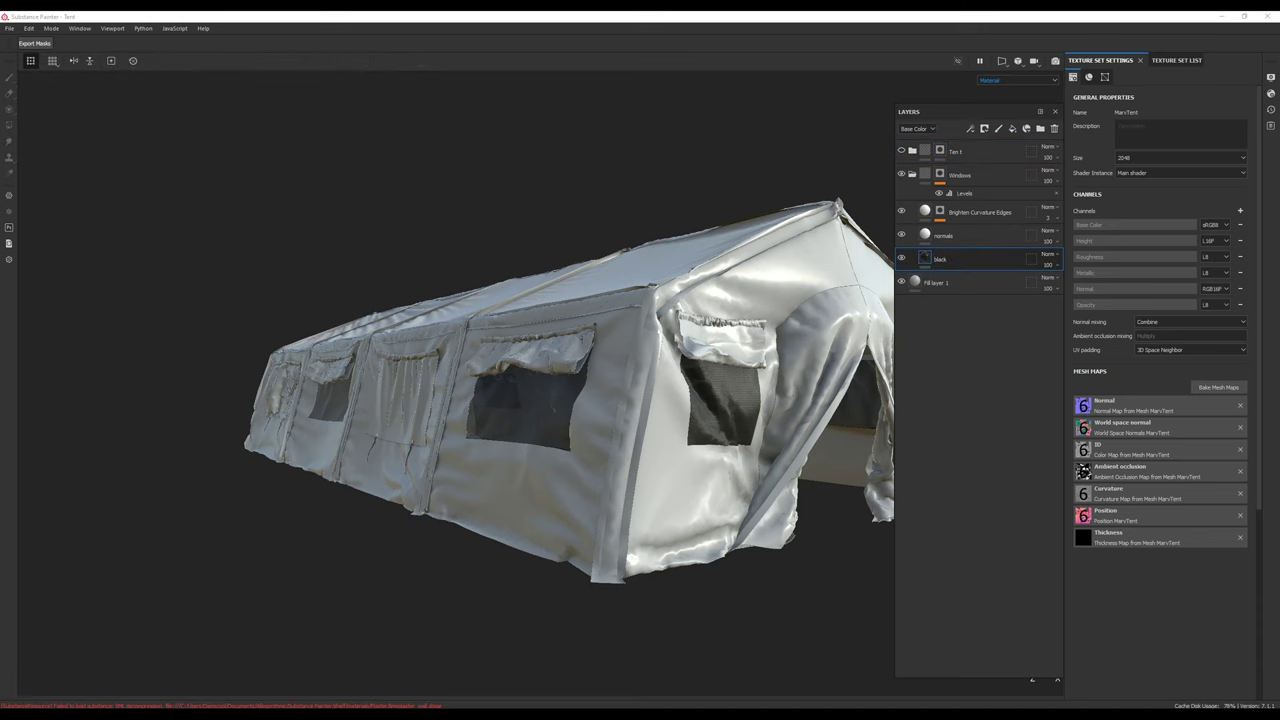
middle_click_drag(645, 422, 535, 422, "alt")
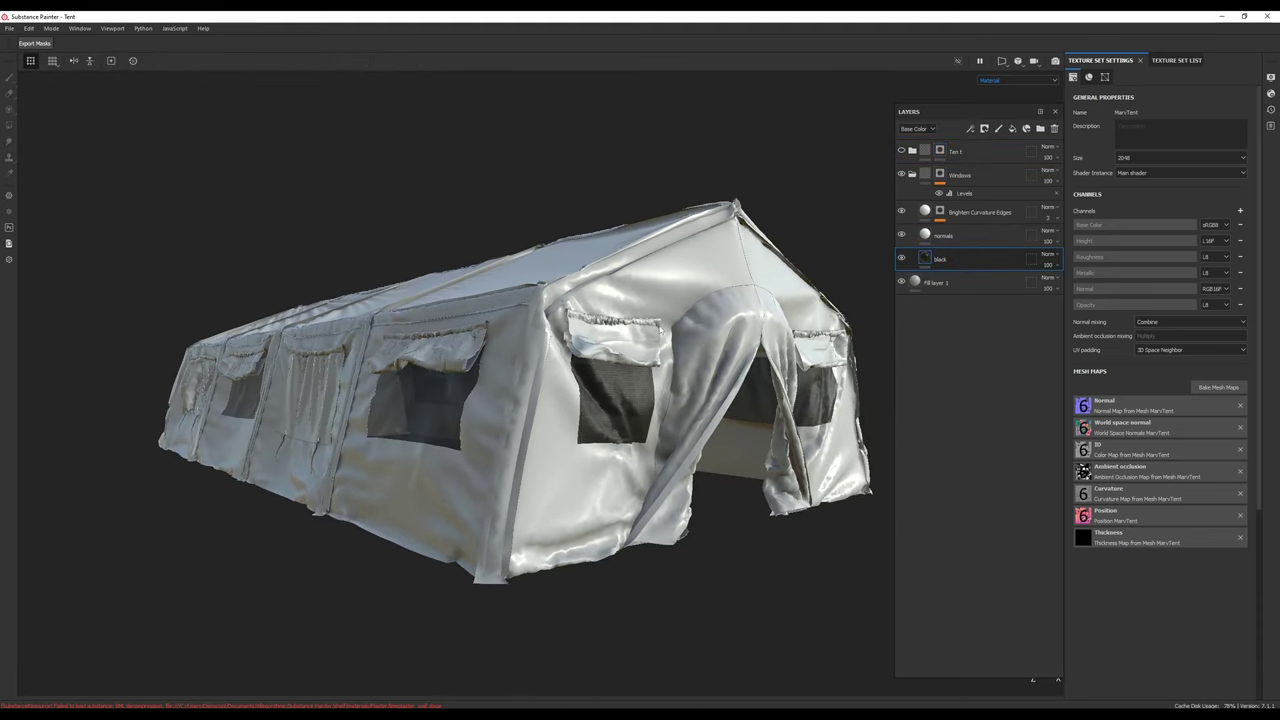
left_click(901, 233)
left_click(901, 258)
left_click(901, 258)
Step: Review the black window fill's material properties up close and check which channels can be added to the texture set
left_click(944, 262)
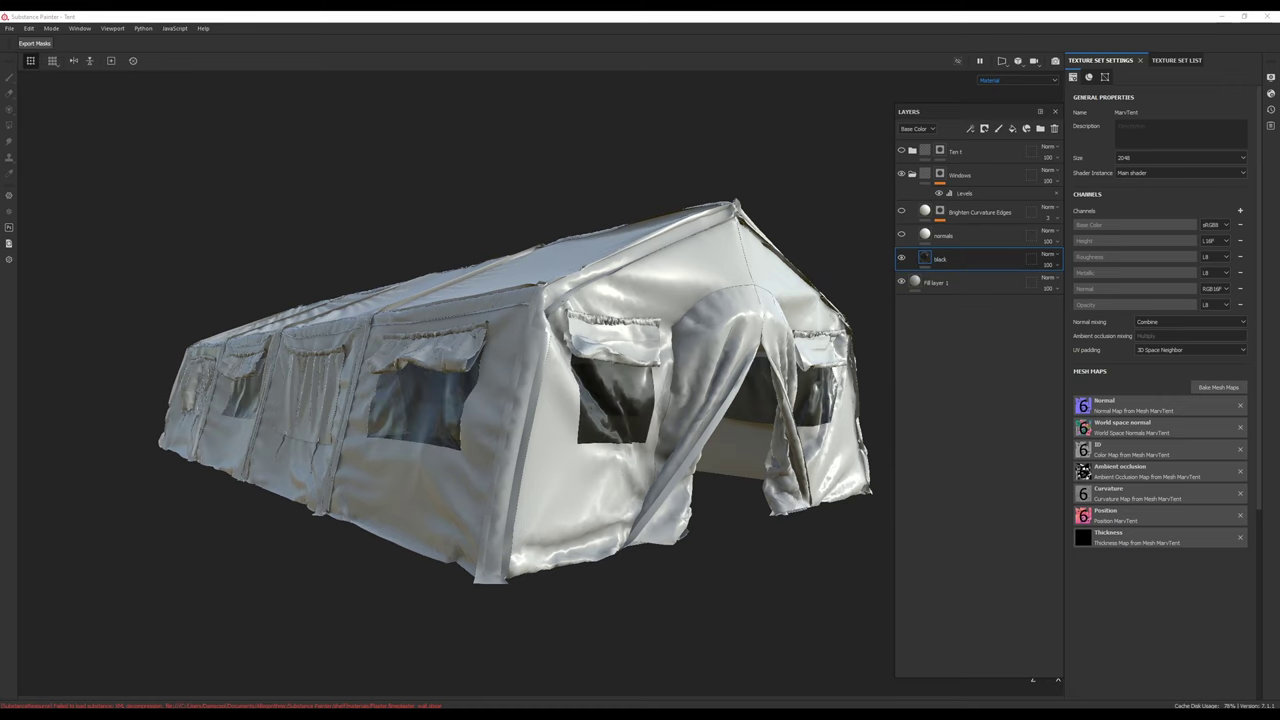
scroll(1155, 355, "down", 1)
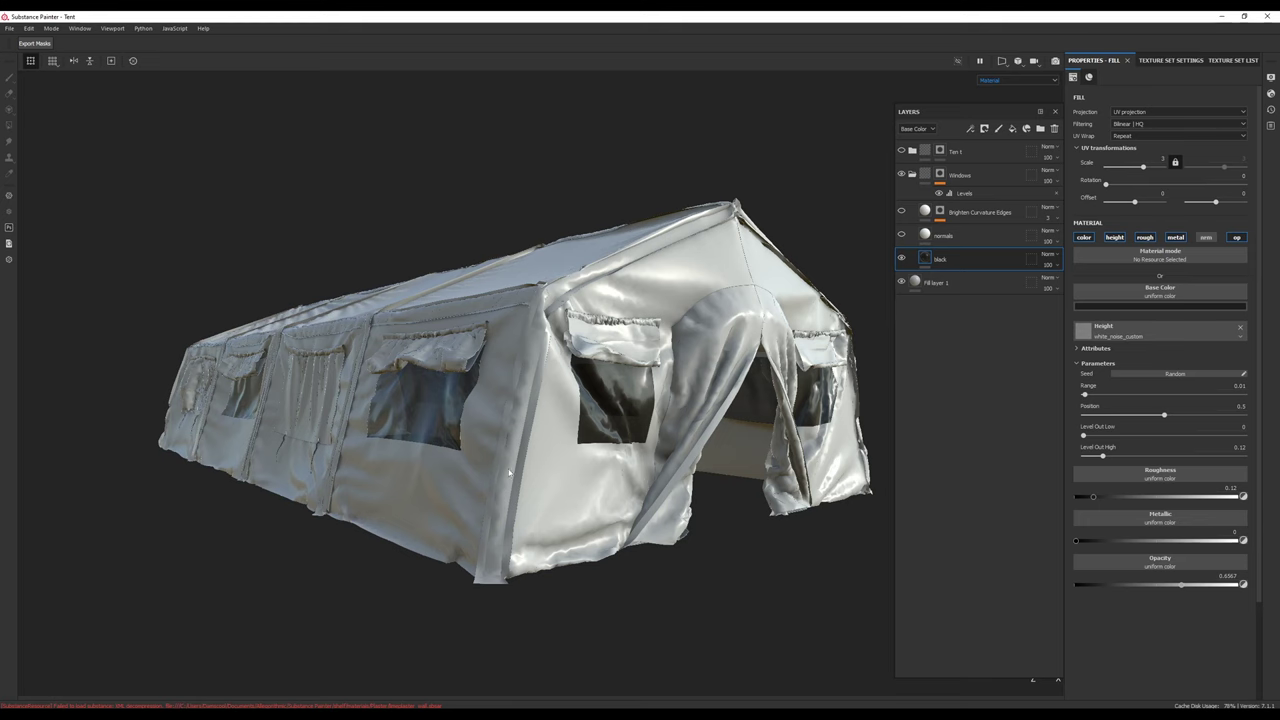
scroll(657, 451, "up", 6)
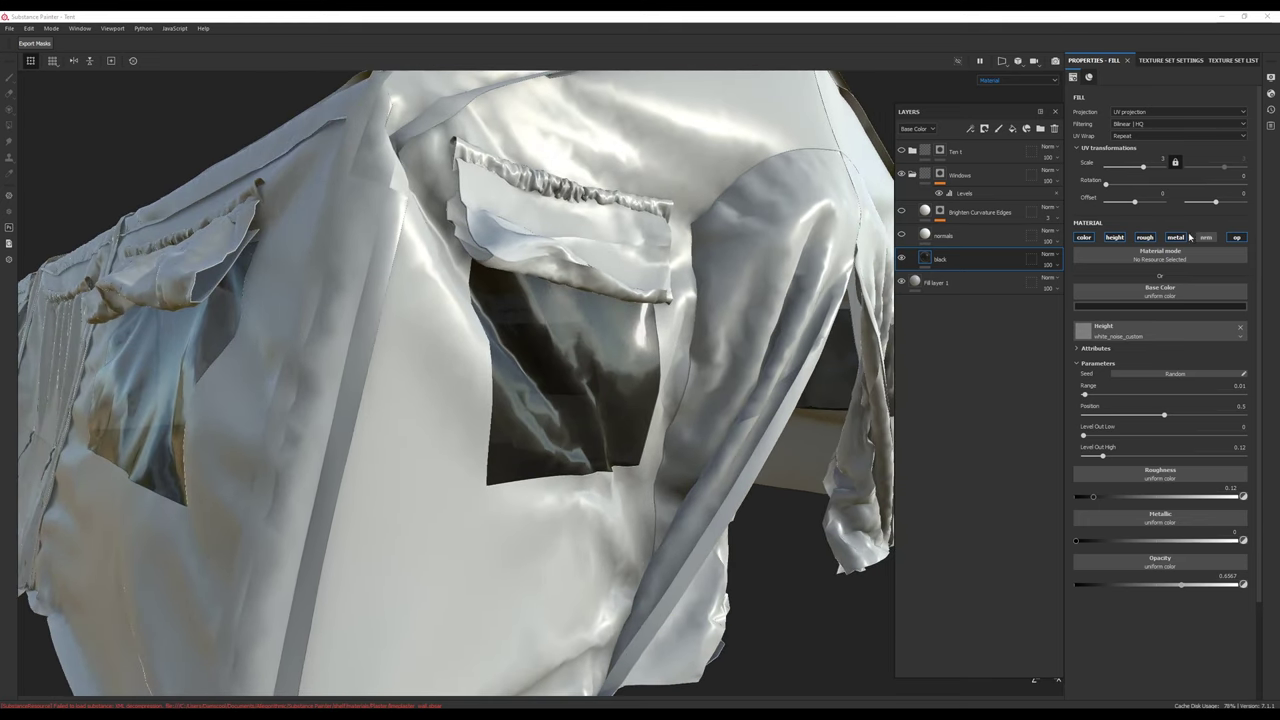
left_click(1166, 61)
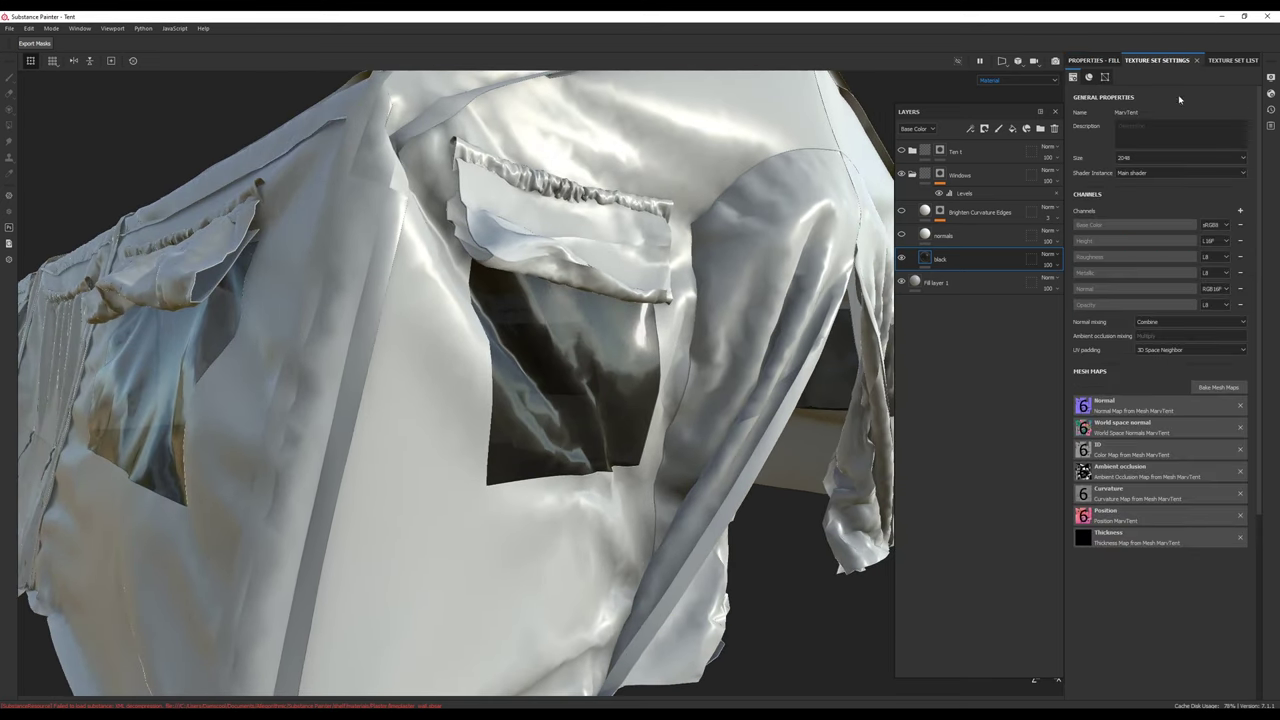
left_click(1240, 211)
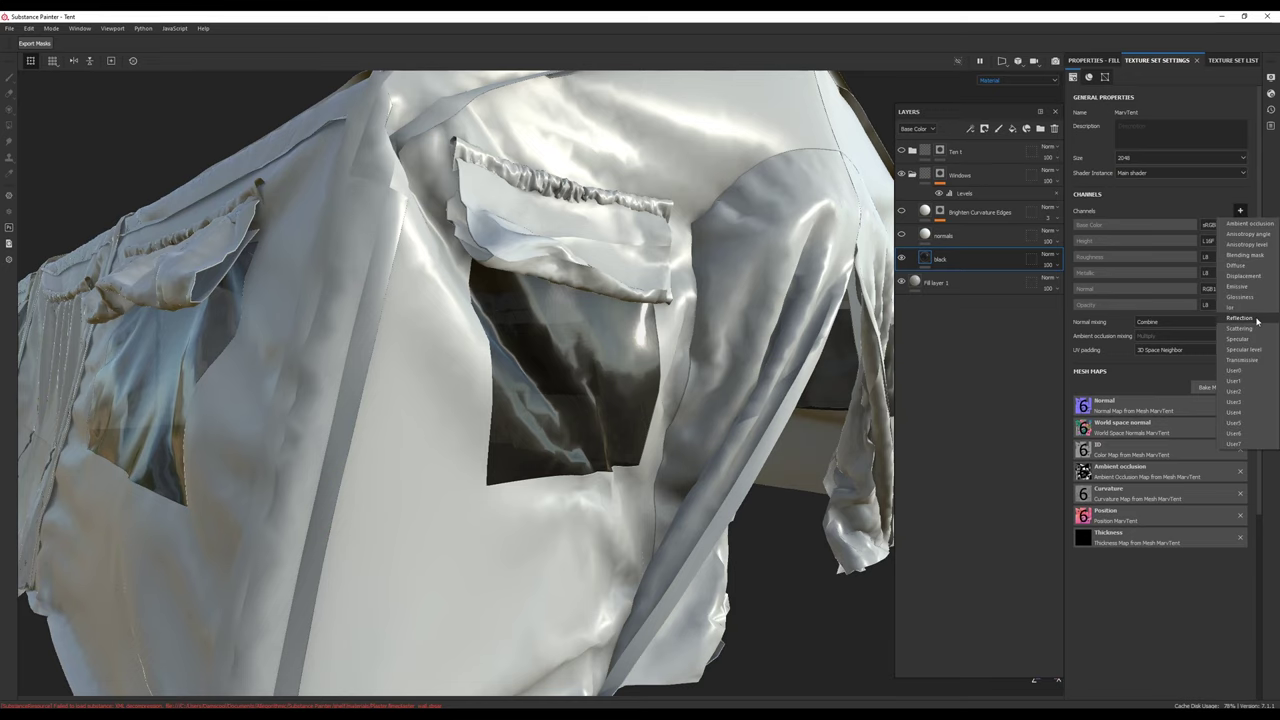
left_click(1178, 206)
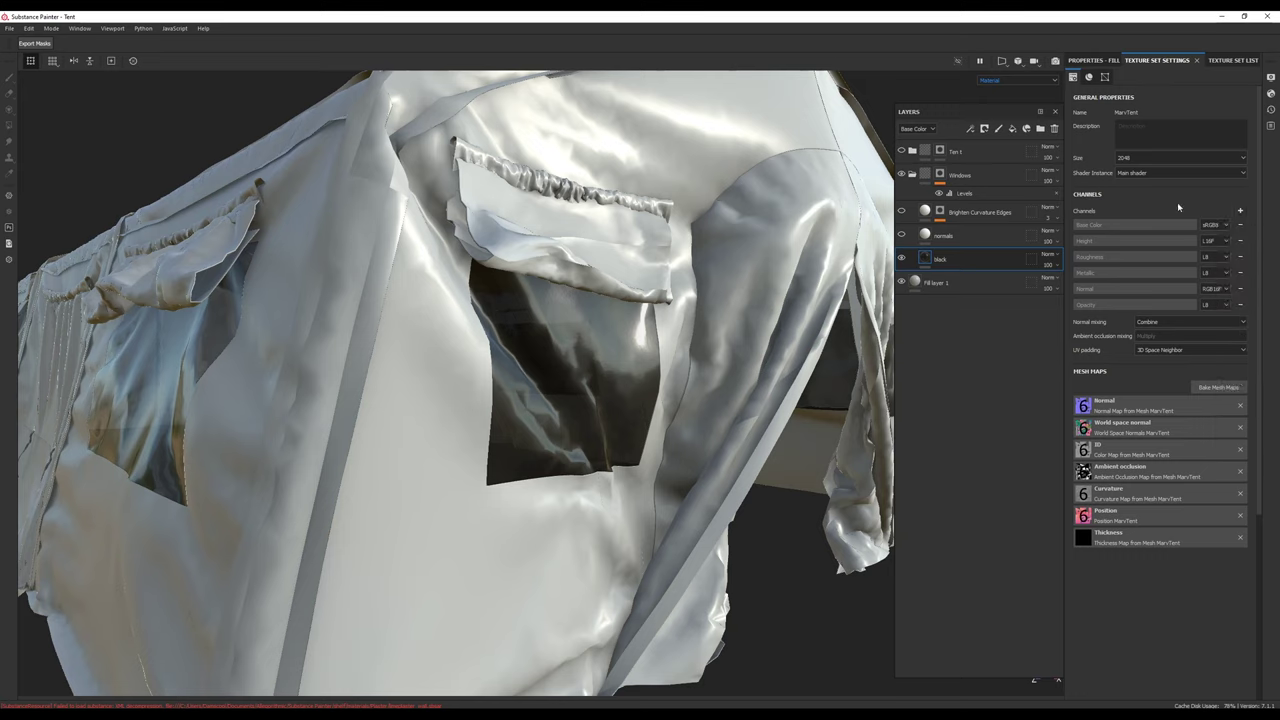
left_click(969, 238)
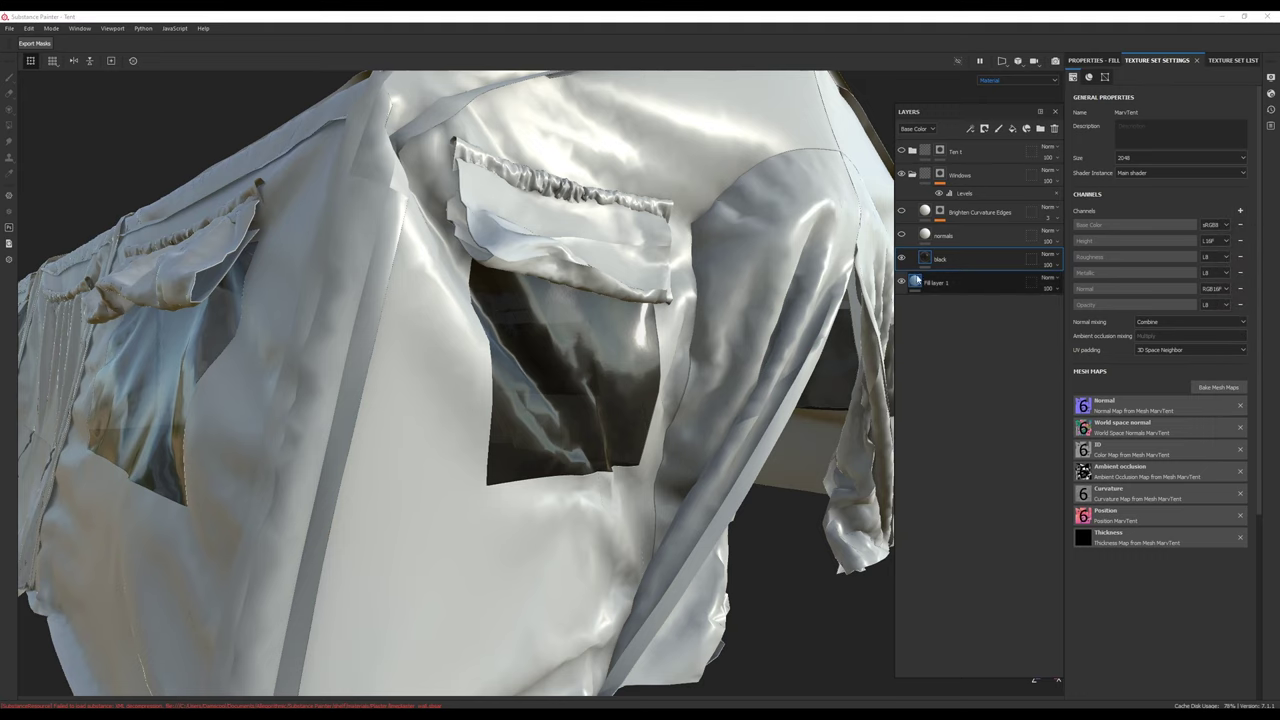
left_click(1090, 60)
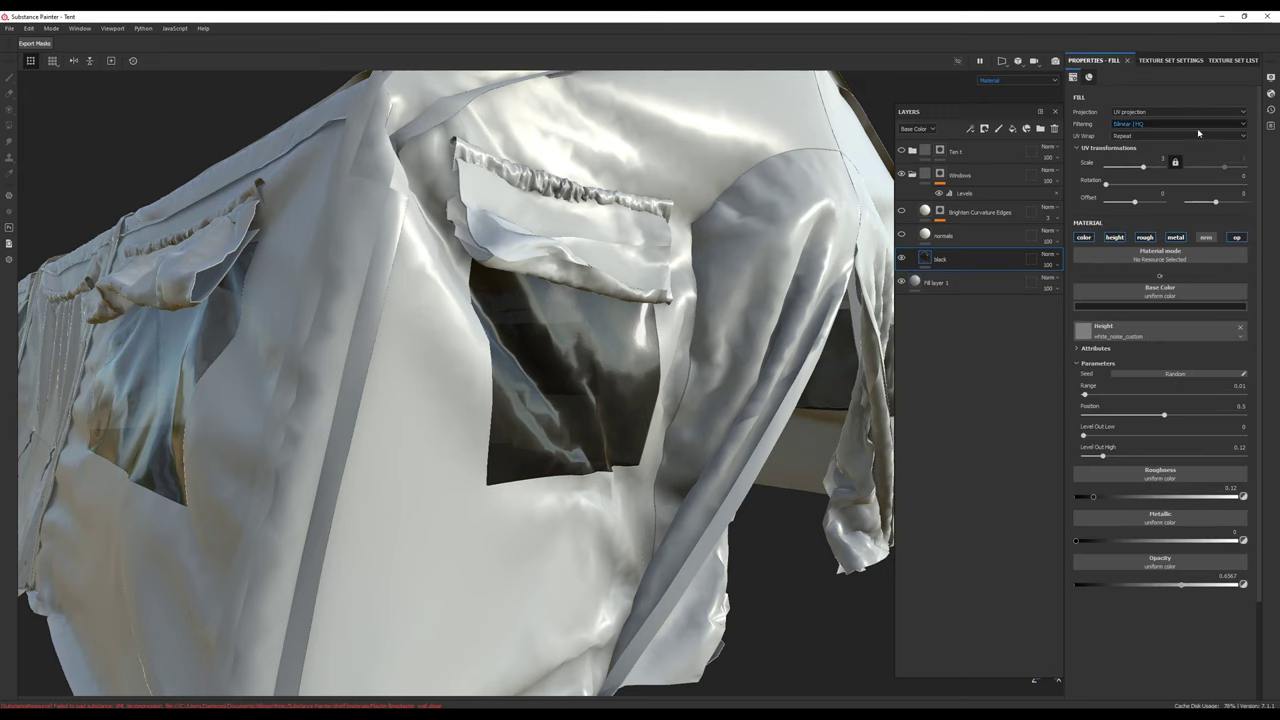
Step: Look up the alpha-blending PBR shaders with the search "pbr alpha", keep the current shader and return to the black fill's properties
left_click(1160, 60)
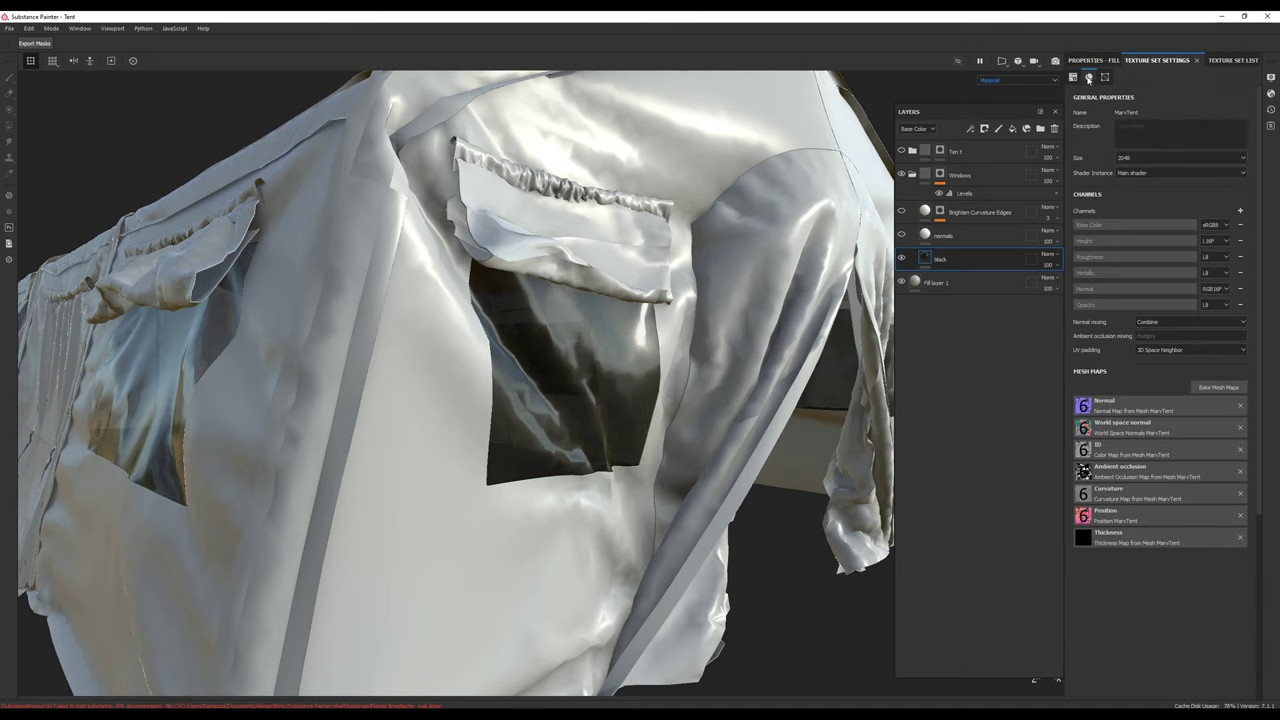
left_click(1270, 93)
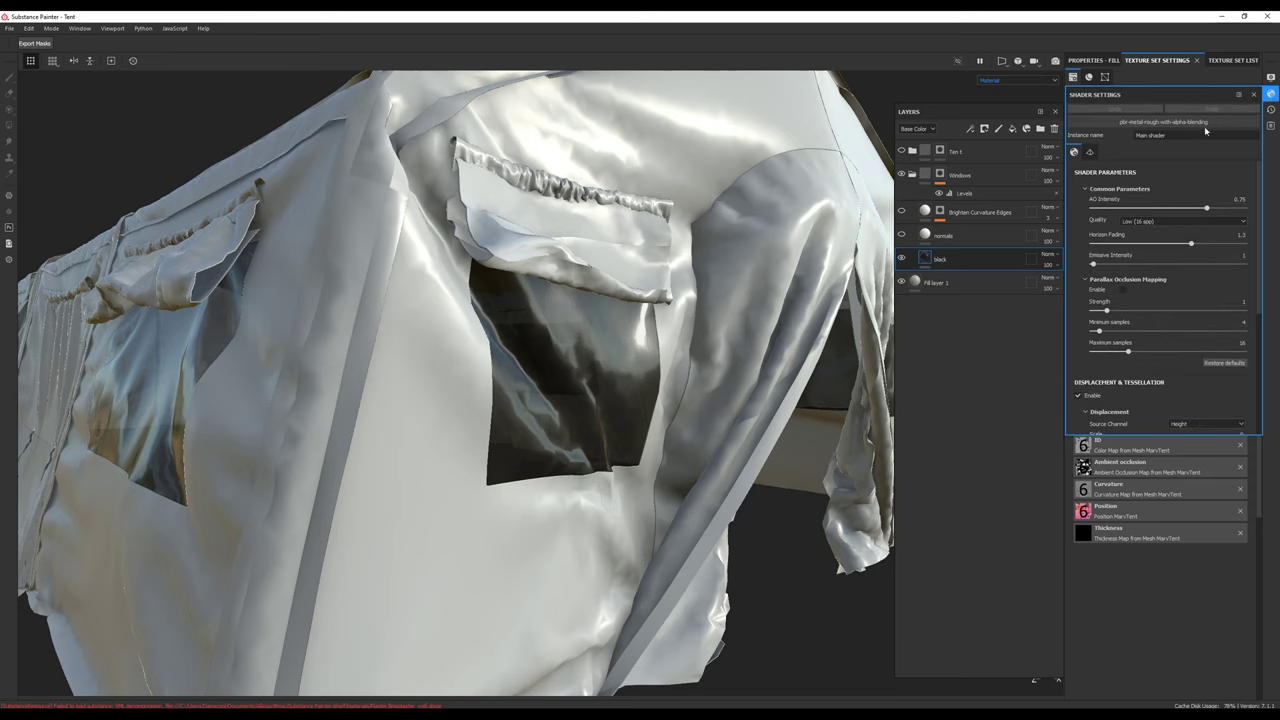
left_click(1142, 122)
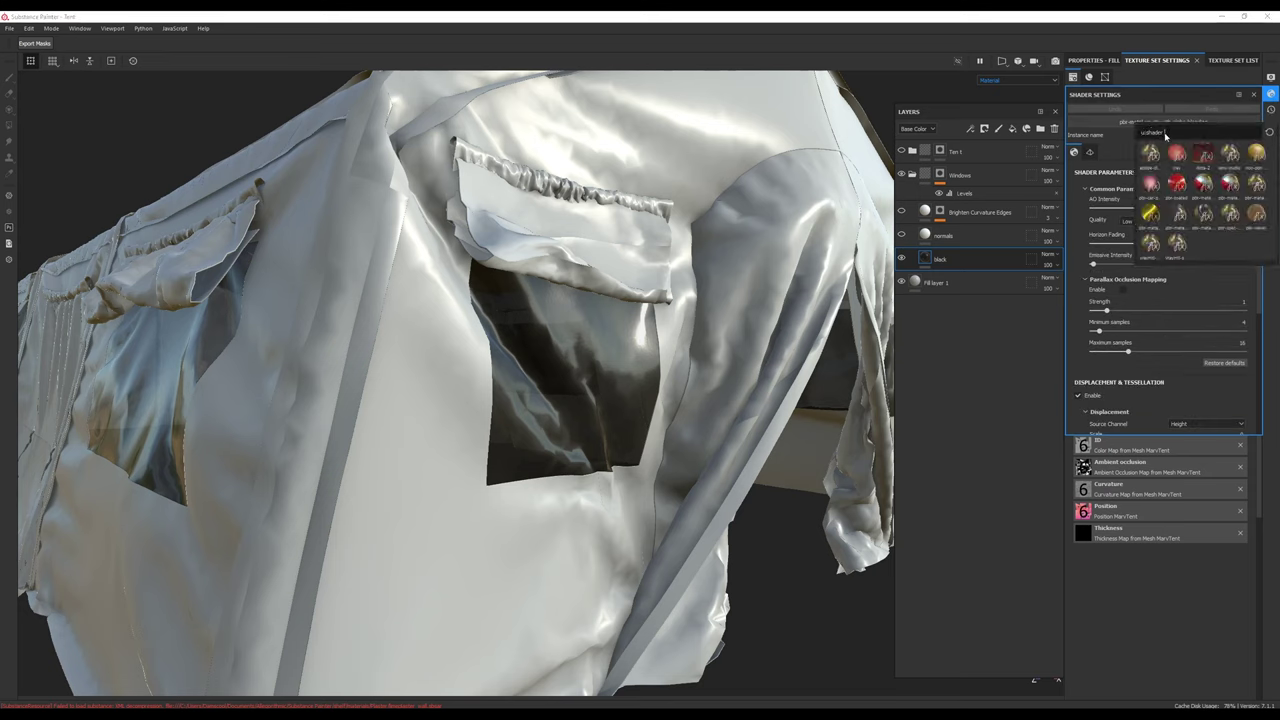
type("pbr")
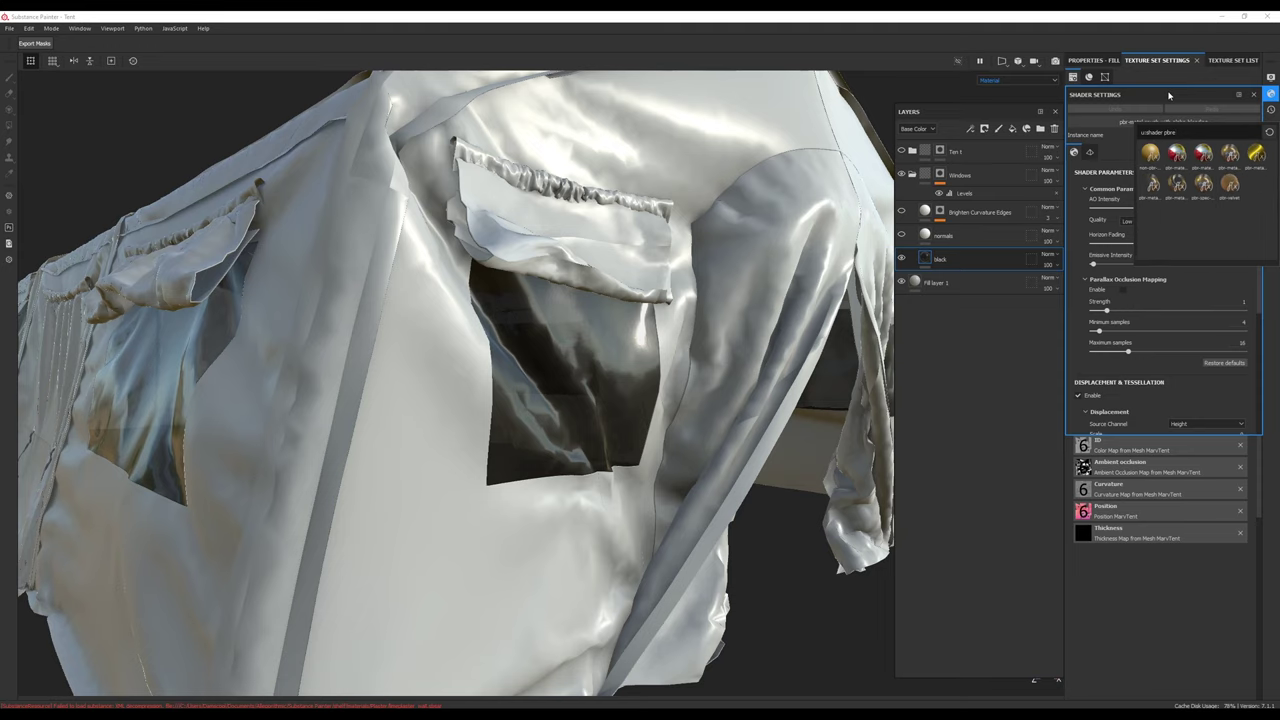
type(" alpha")
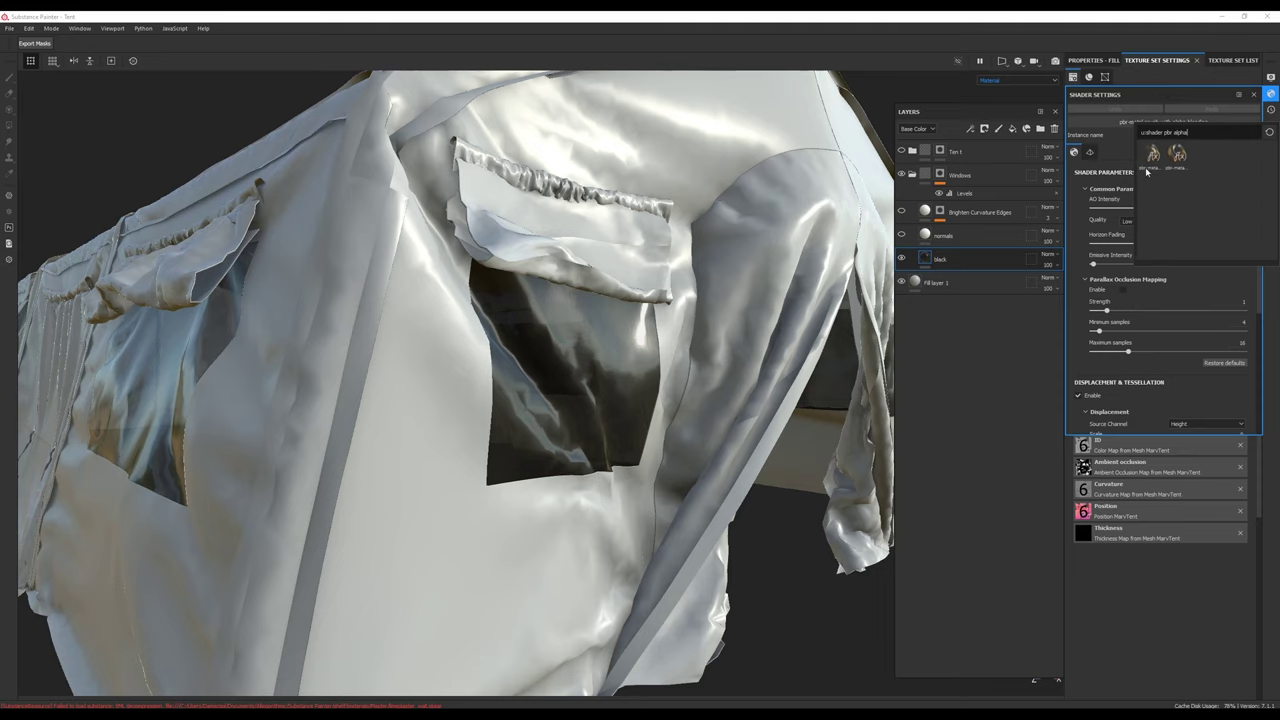
mouse_move(1156, 155)
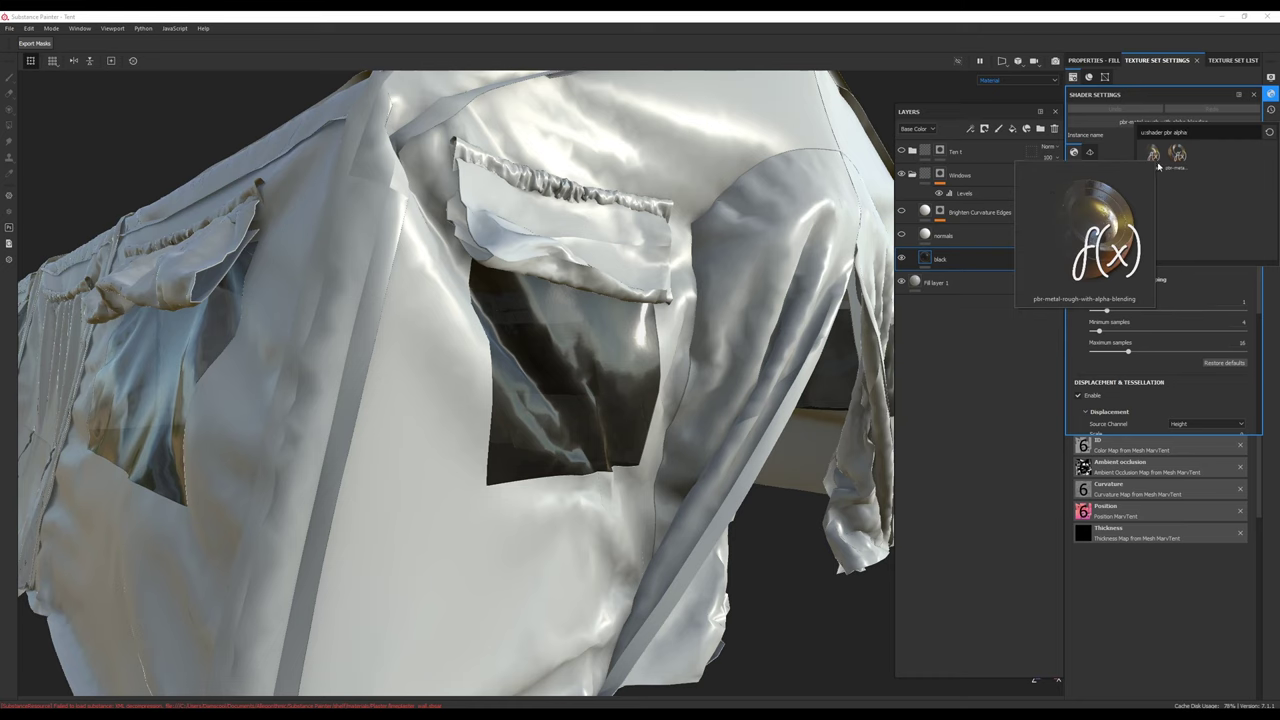
left_click(971, 316)
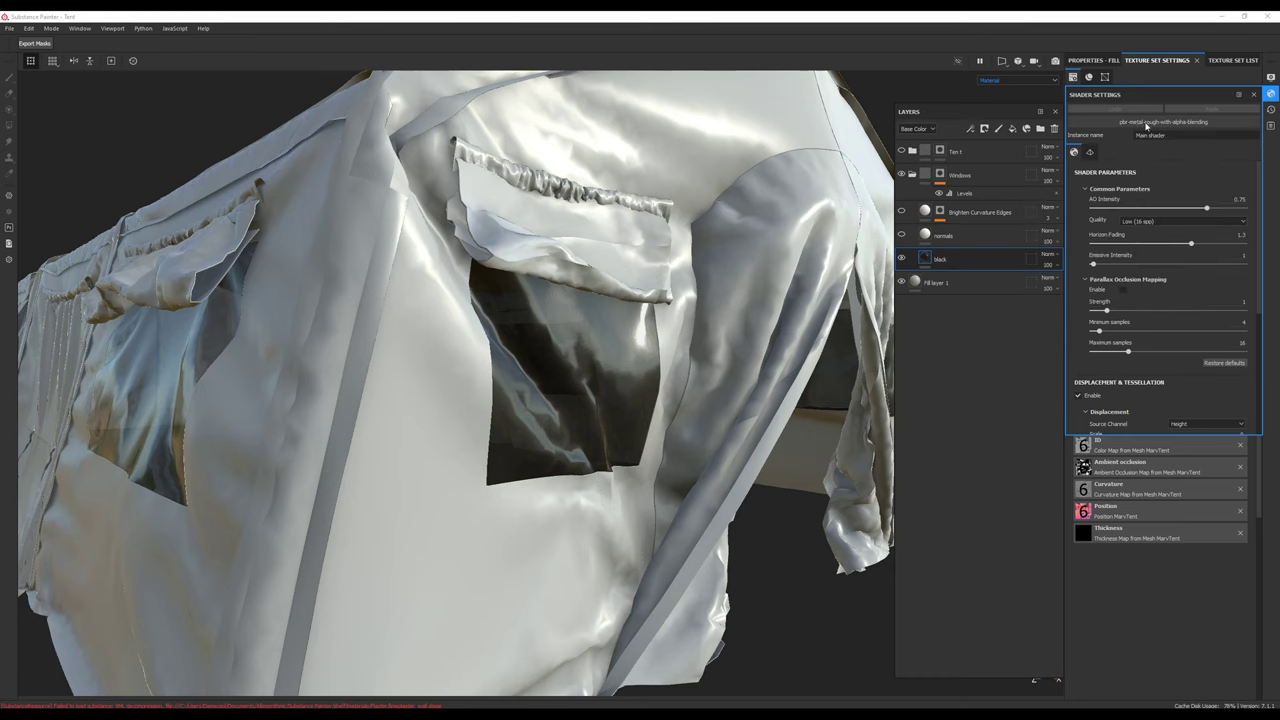
left_click(1094, 60)
left_click(1255, 94)
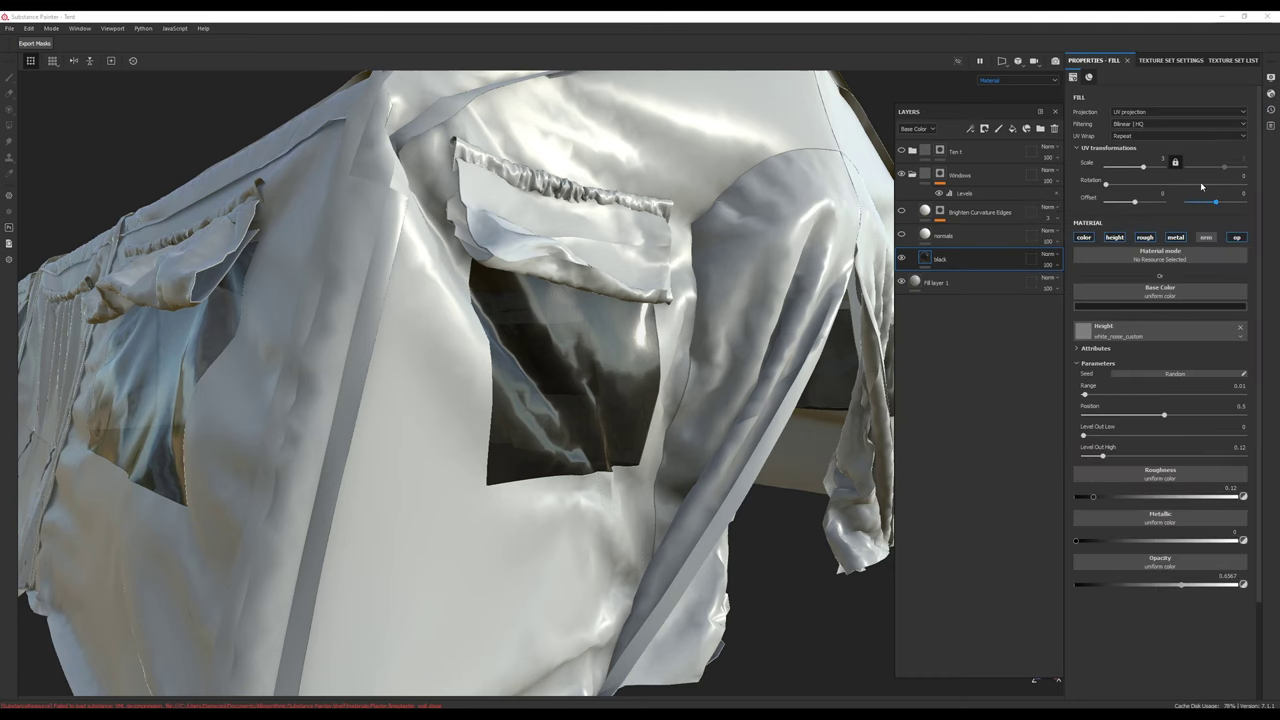
Step: Compare the windows with the black fill's opacity channel off and on
left_click(1237, 238)
left_click(1237, 238)
left_click_drag(512, 428, 550, 456, "alt")
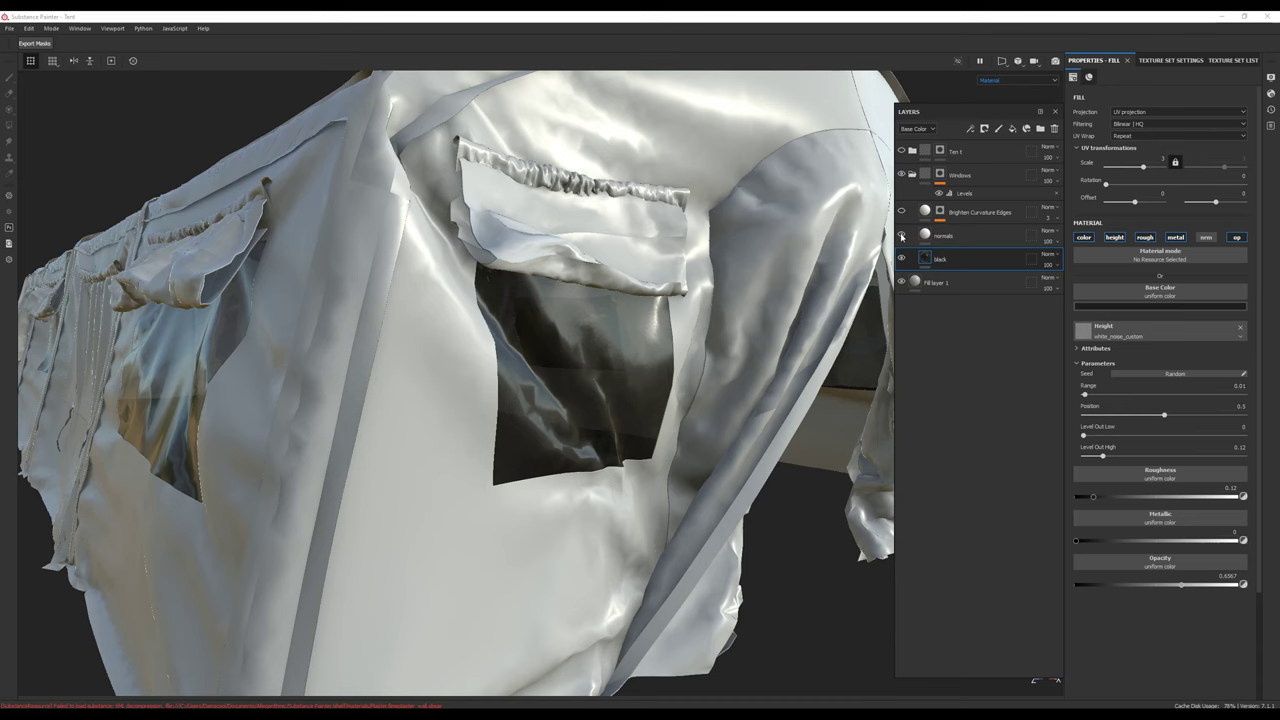
Step: Show the normals layer in the Windows folder and inspect its Poppy Seed Composite weave on the window up close
left_click(901, 236)
left_click(906, 230)
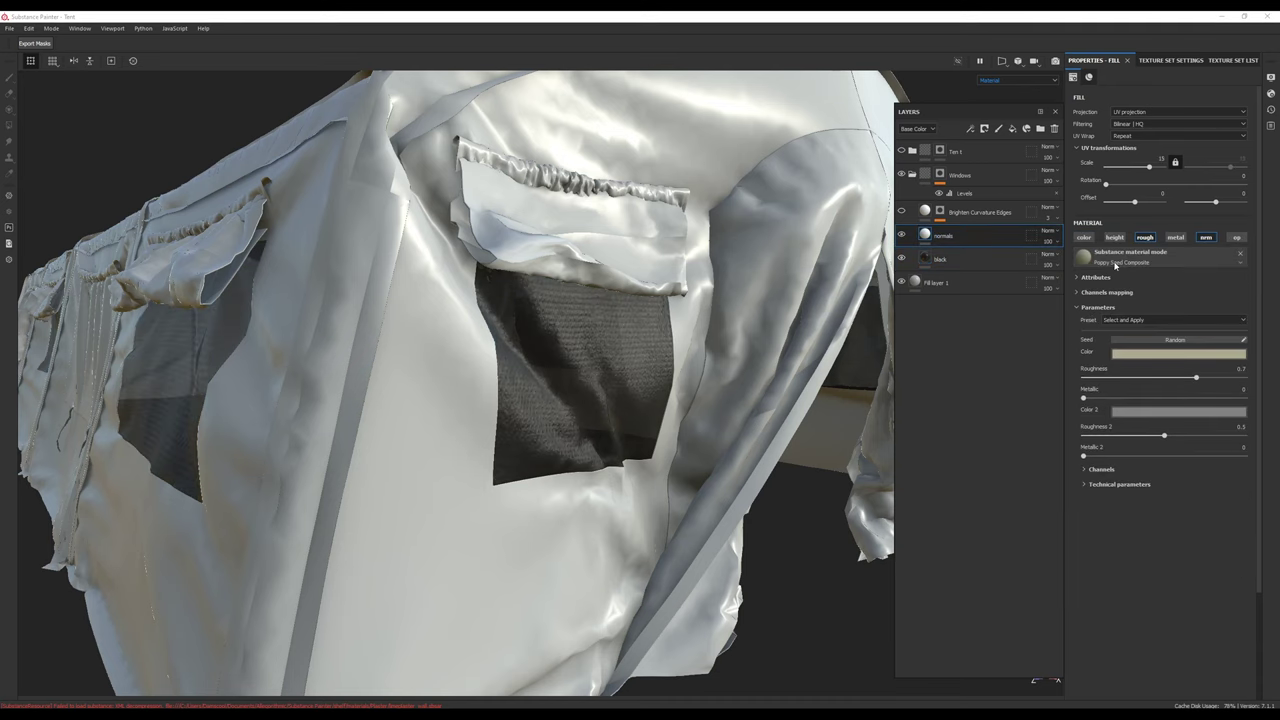
left_click_drag(580, 395, 484, 458, "alt")
right_click_drag(535, 480, 560, 610, "alt")
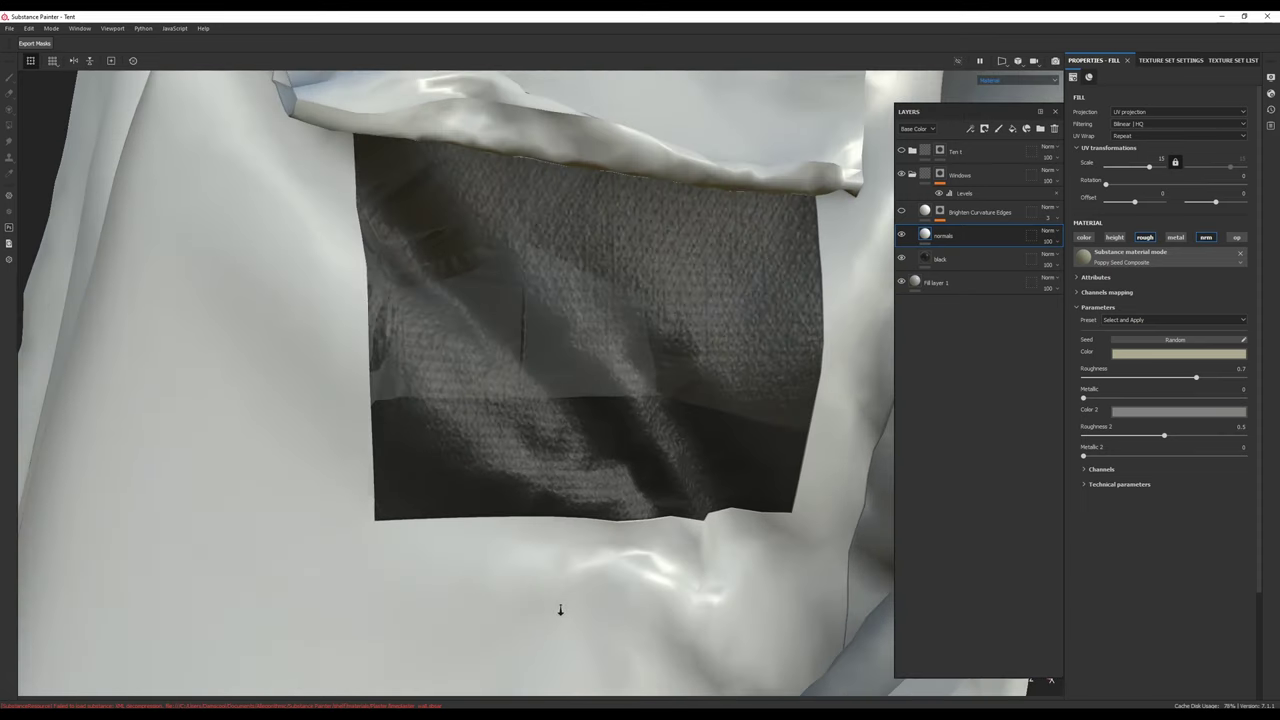
left_click_drag(560, 610, 600, 440, "alt")
Step: Set the texture set's size to 4096 and return to the normals layer's properties
left_click(1157, 60)
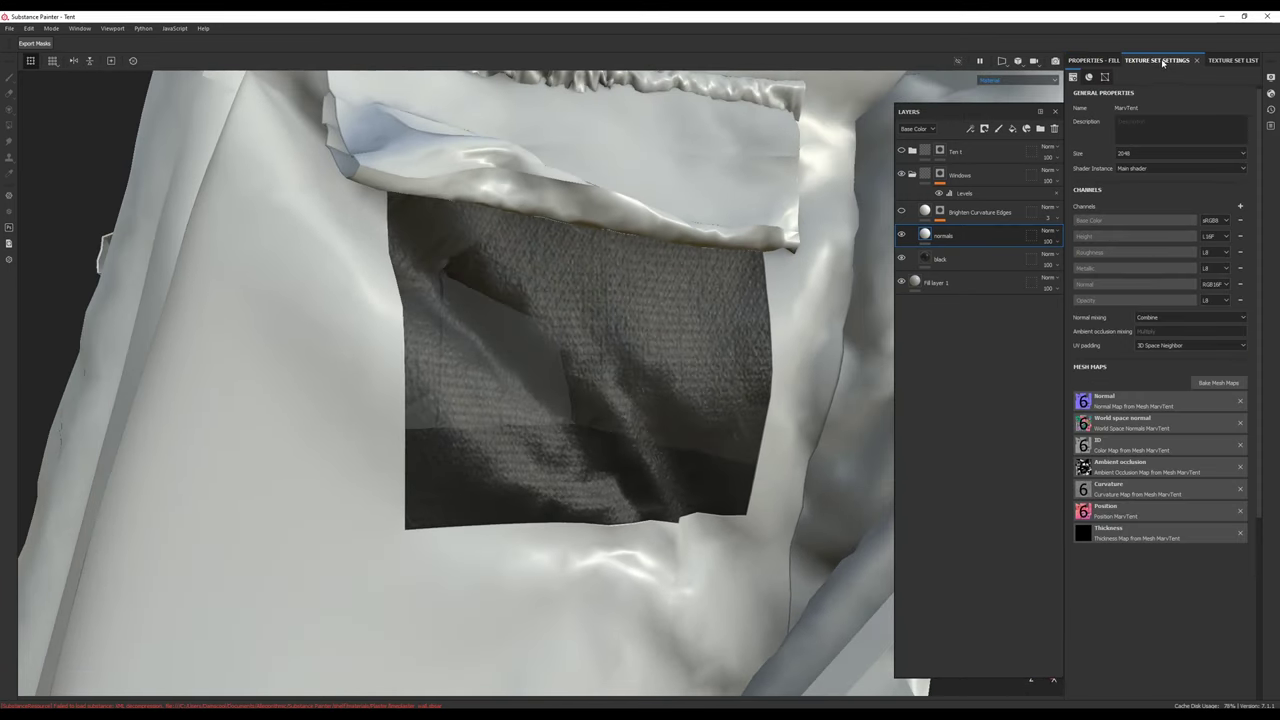
left_click(1121, 155)
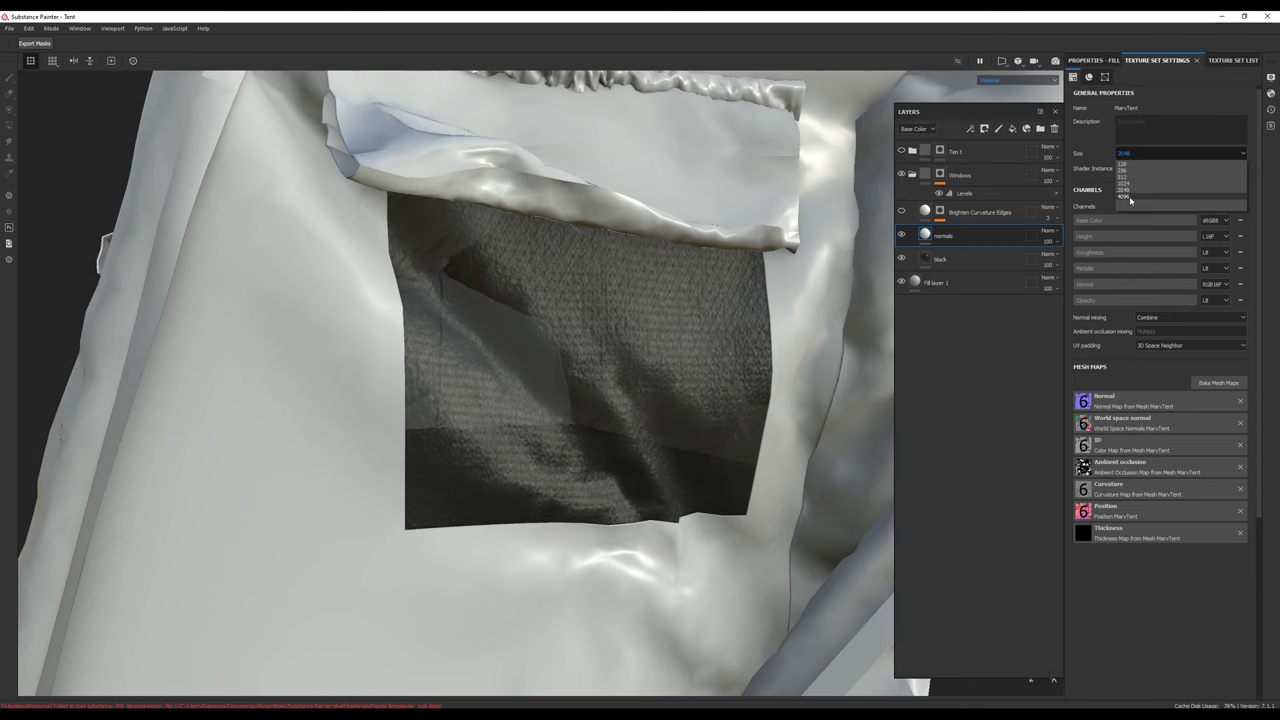
left_click(1123, 199)
left_click(1048, 241)
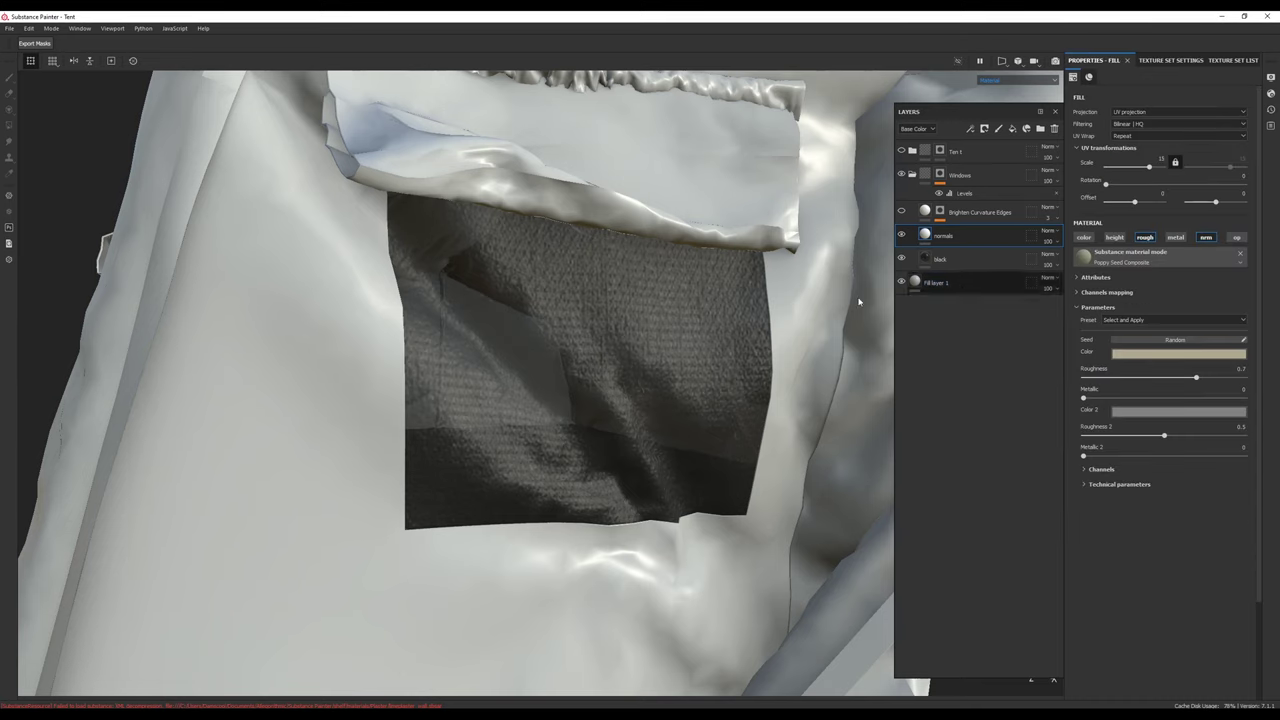
Step: Compare the window weave with the normals layer's roughness channel off and on
left_click_drag(641, 371, 694, 369, "alt")
left_click(1145, 238)
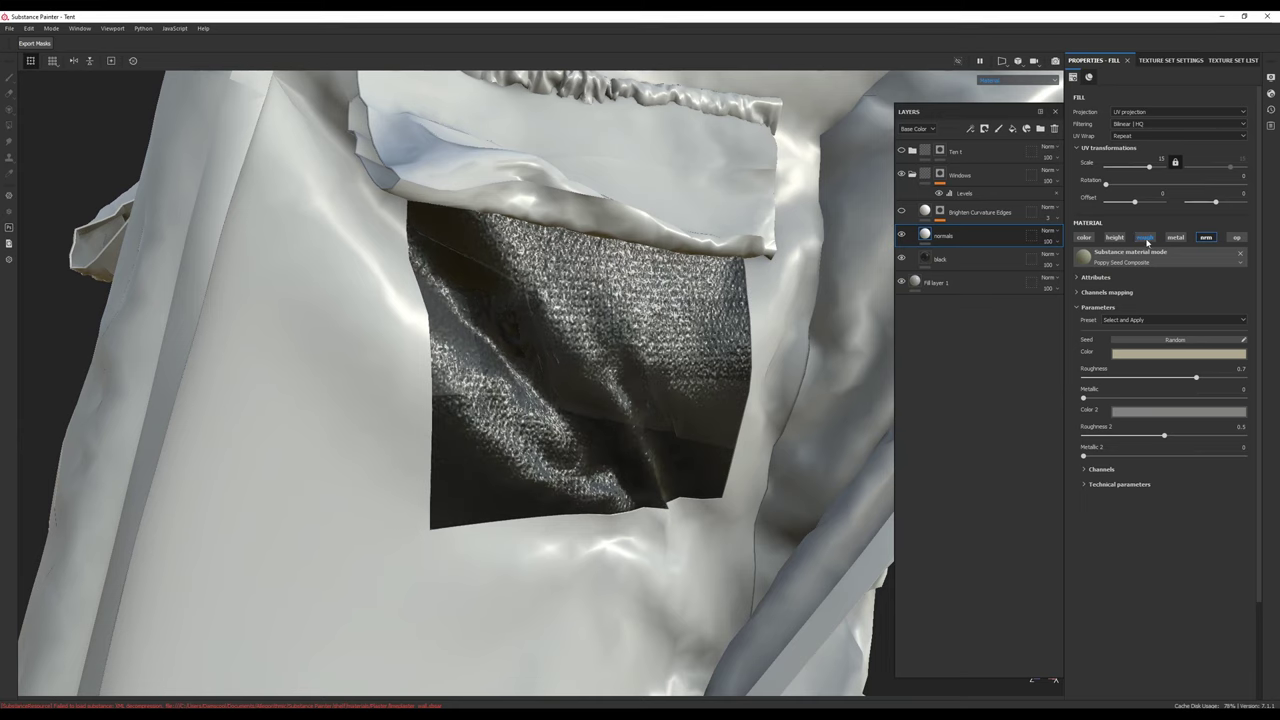
left_click(1145, 240)
left_click(1145, 240)
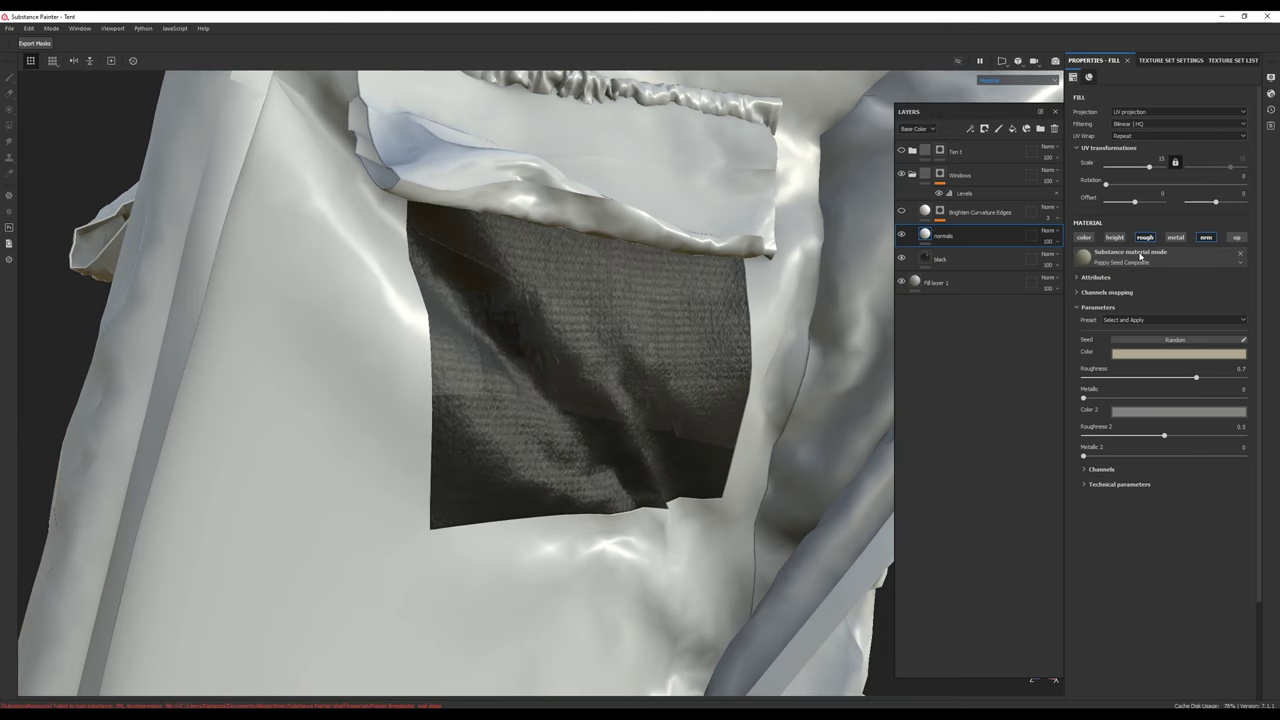
left_click(1145, 240)
left_click(1145, 240)
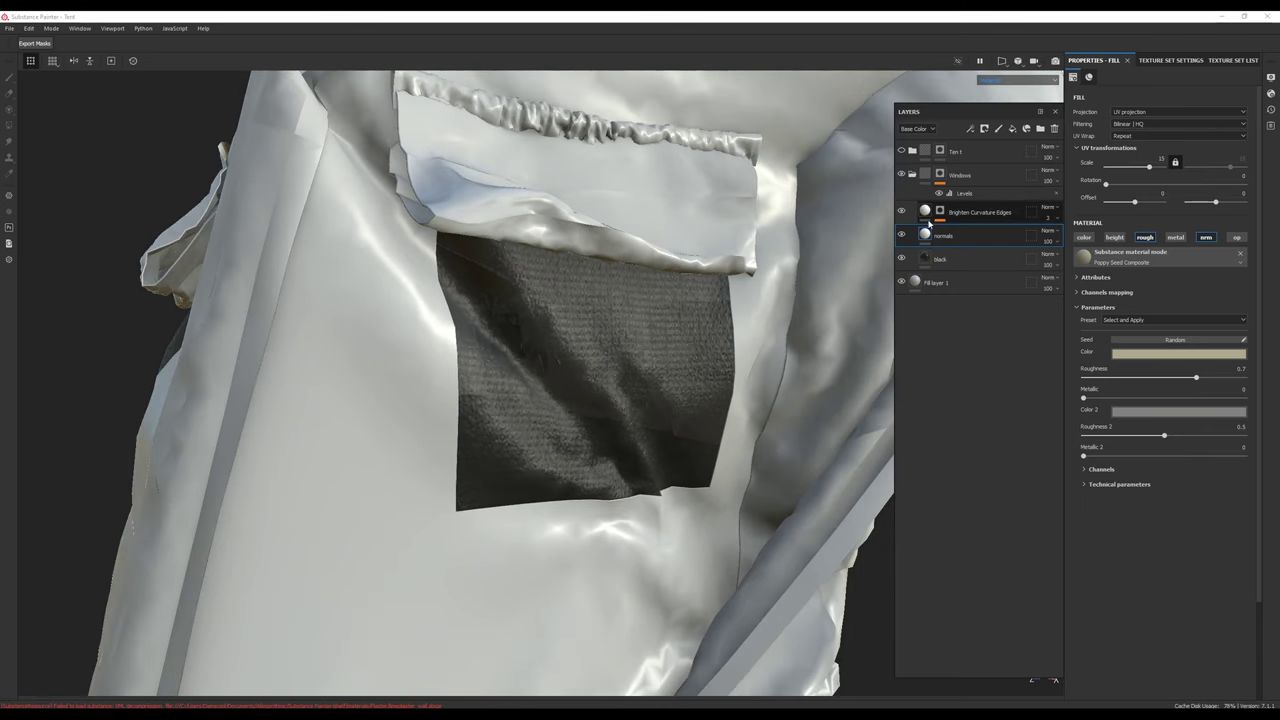
Step: In the base color view, compare the window with Brighten Curvature Edges off and on, leave it visible and open its mg_curvature generator
key("c")
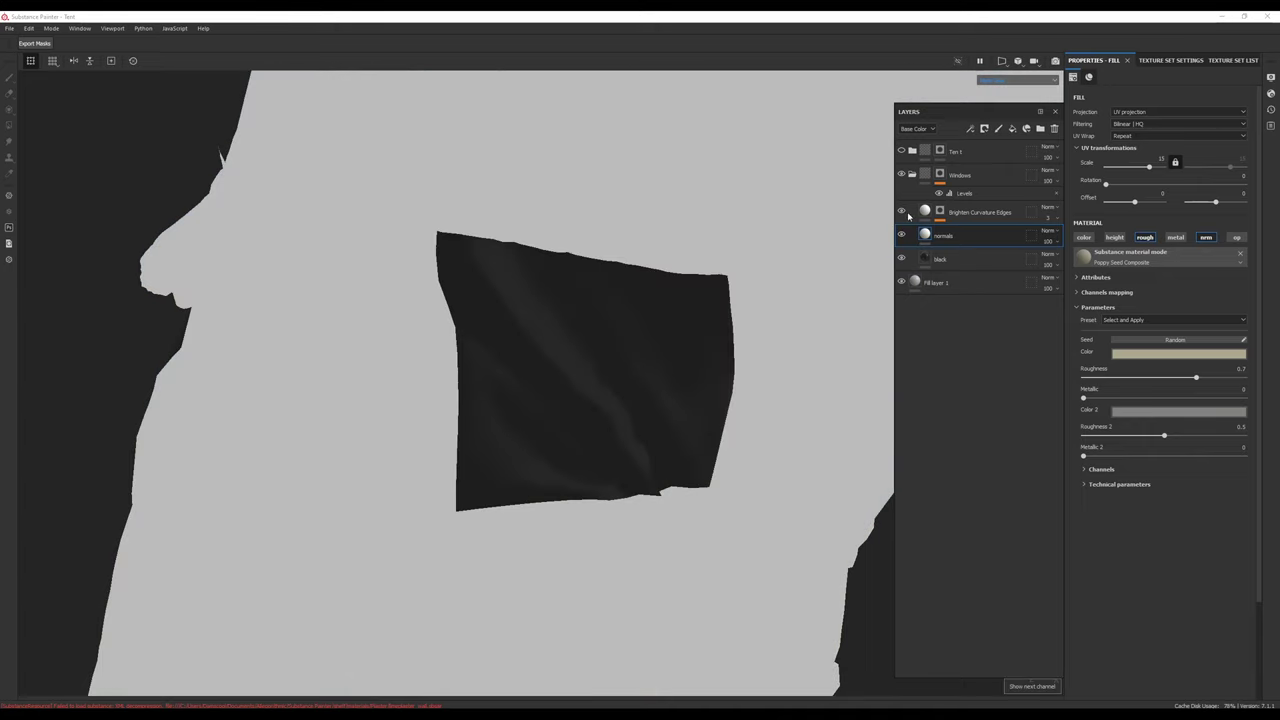
left_click(901, 211)
left_click(901, 211)
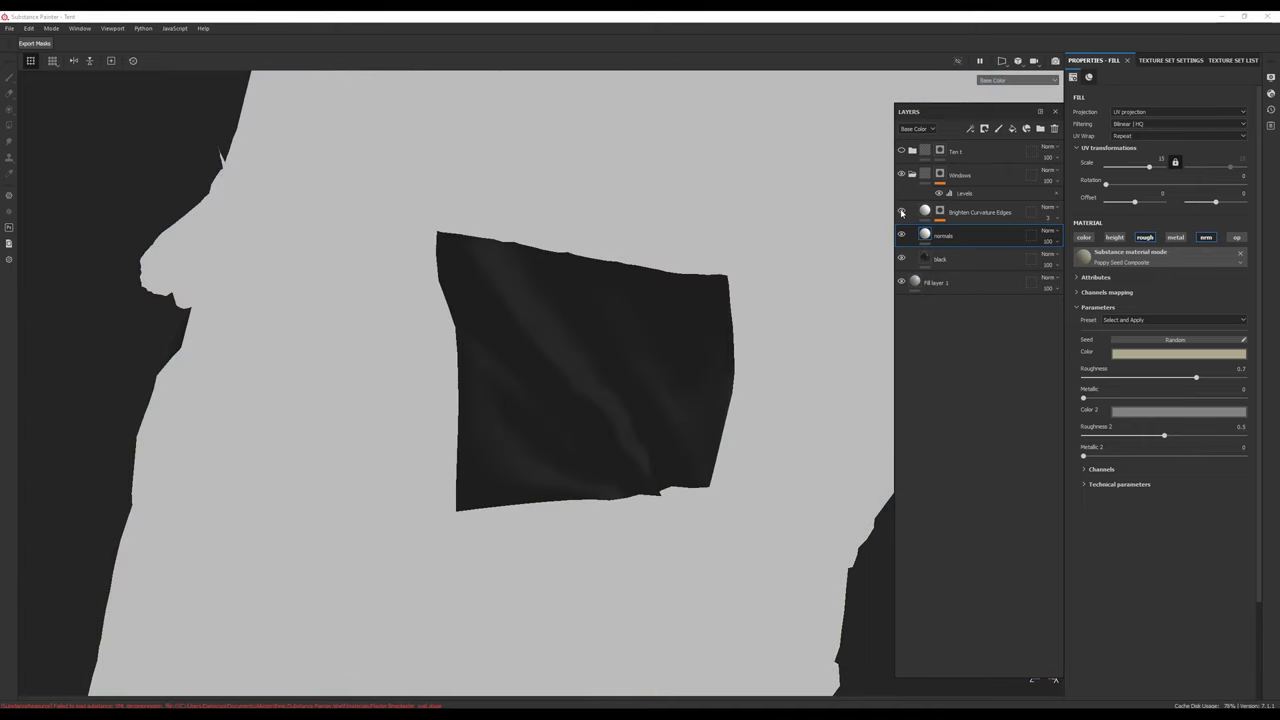
left_click(901, 211)
left_click(901, 211)
left_click(901, 211)
left_click(901, 211)
left_click(901, 211)
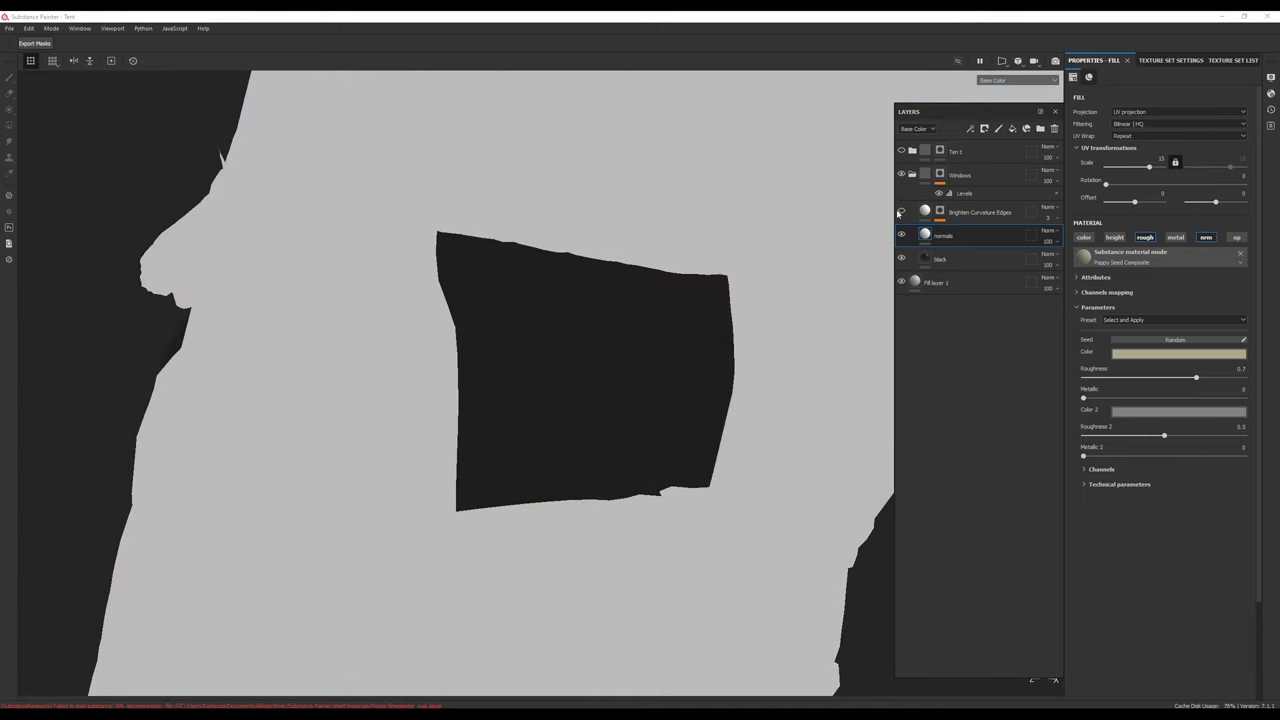
left_click(901, 211)
left_click(939, 212)
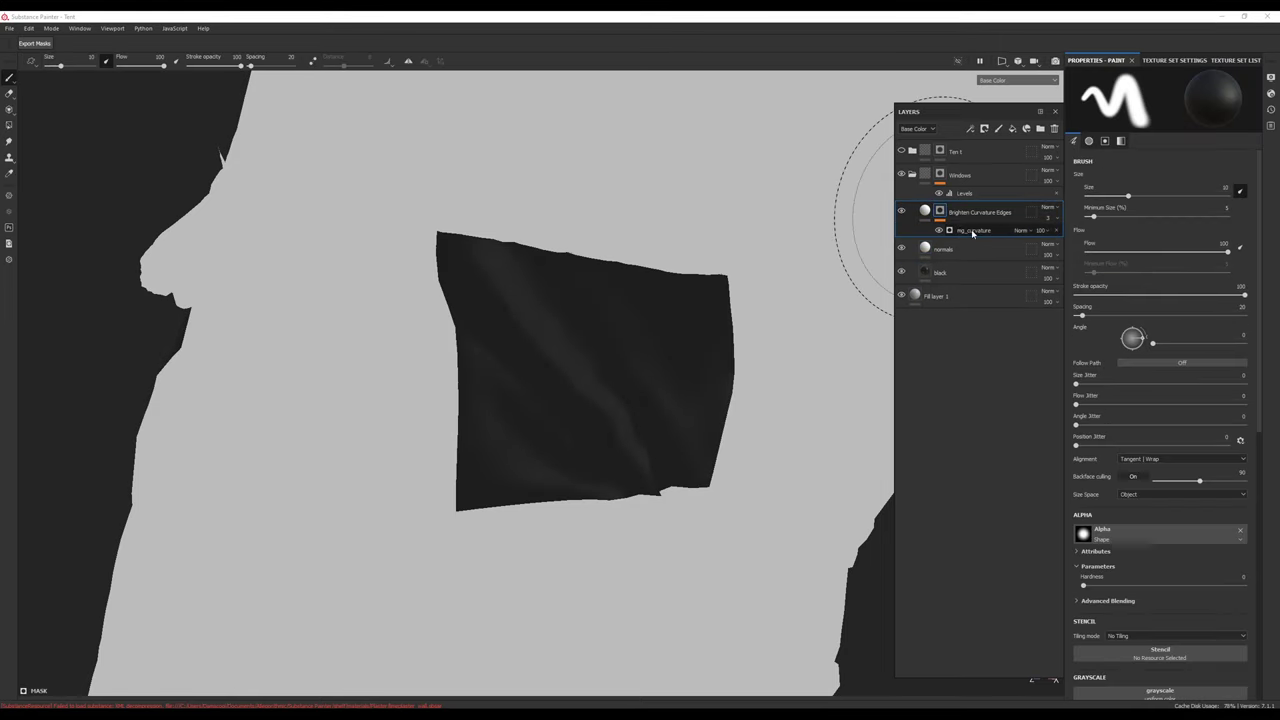
left_click(973, 231)
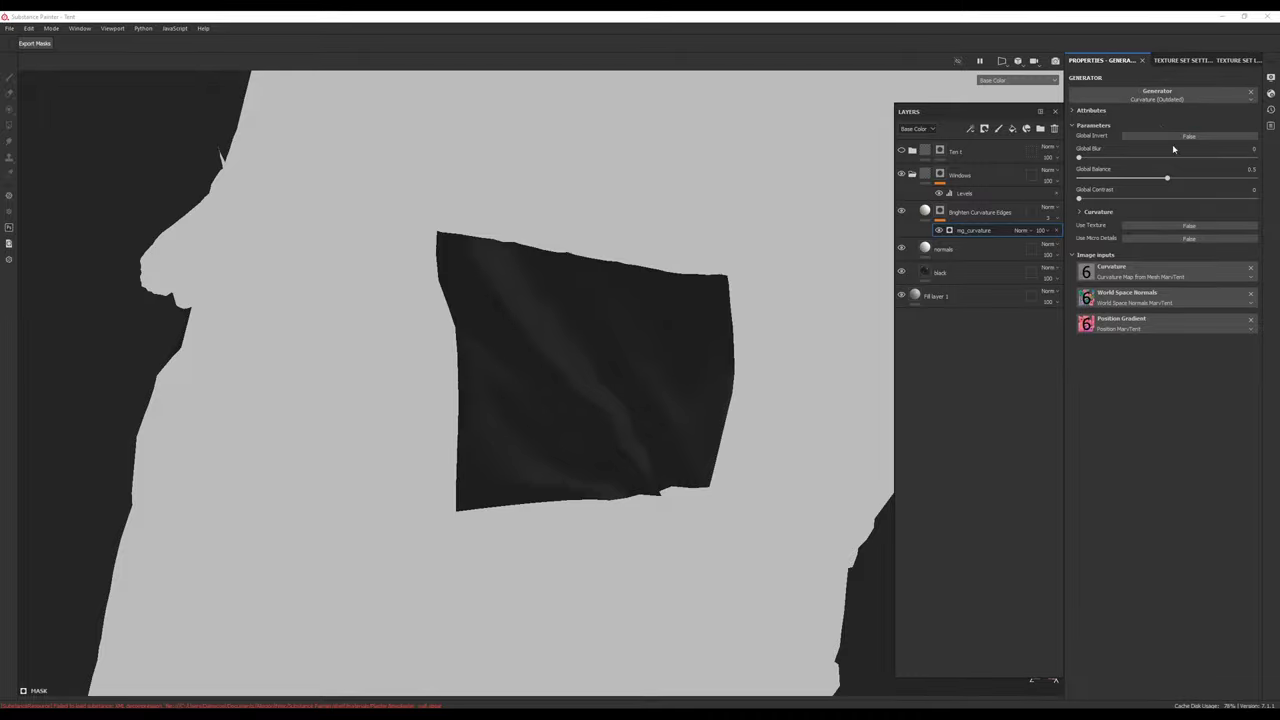
Step: Collapse the Windows folder and return to the full material view of the tent
left_click(957, 177)
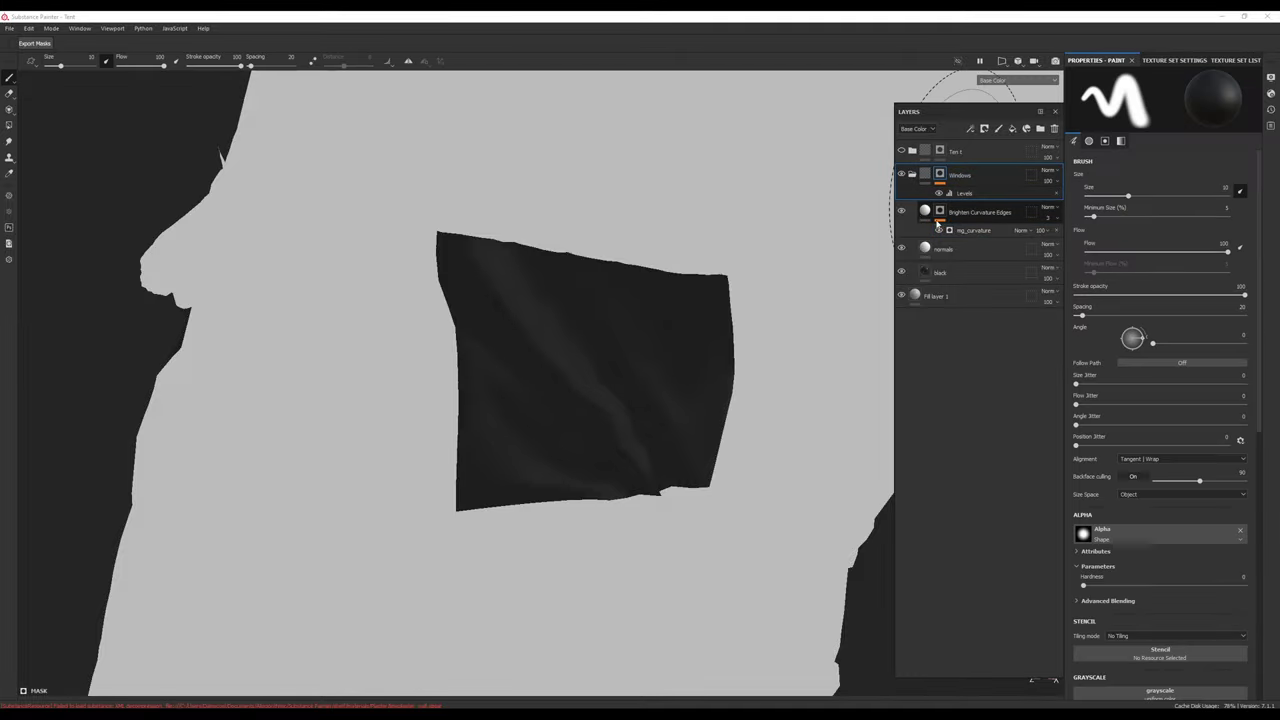
left_click(913, 175)
left_click_drag(649, 422, 592, 370, "alt")
key("m")
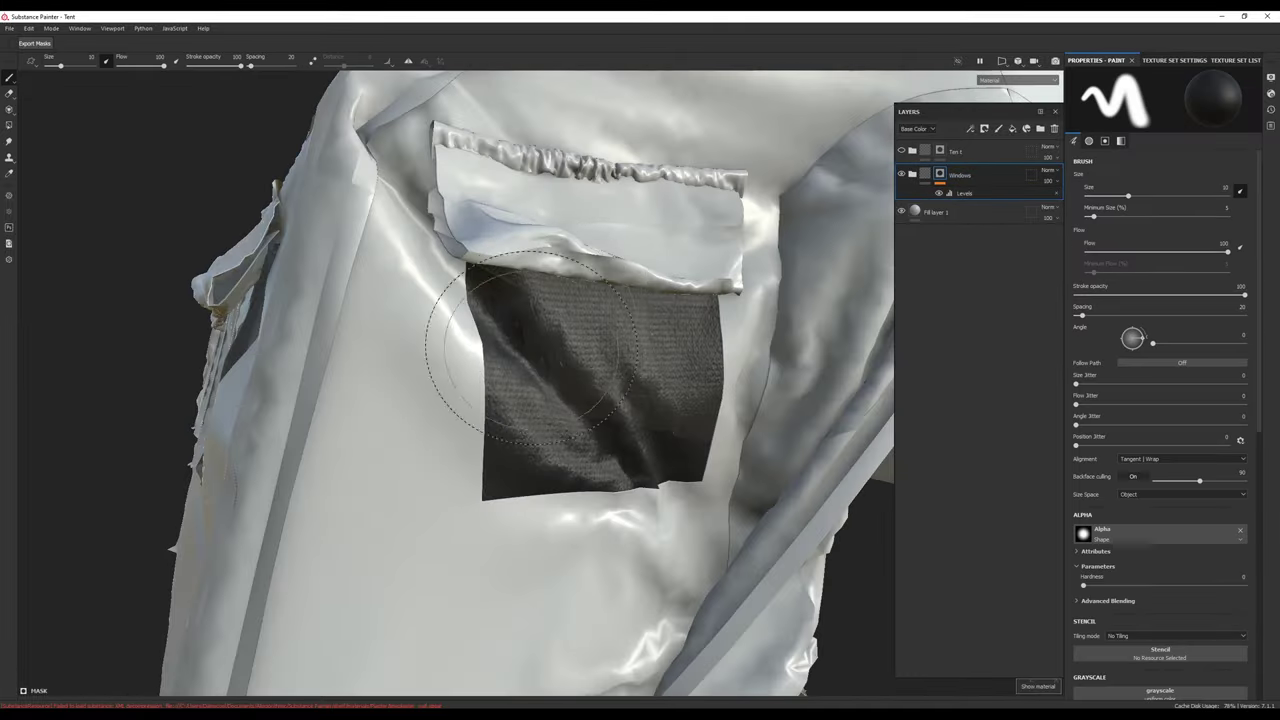
Step: Expand the Tent folder and show it together with its lowest Tarp layer
left_click(912, 151)
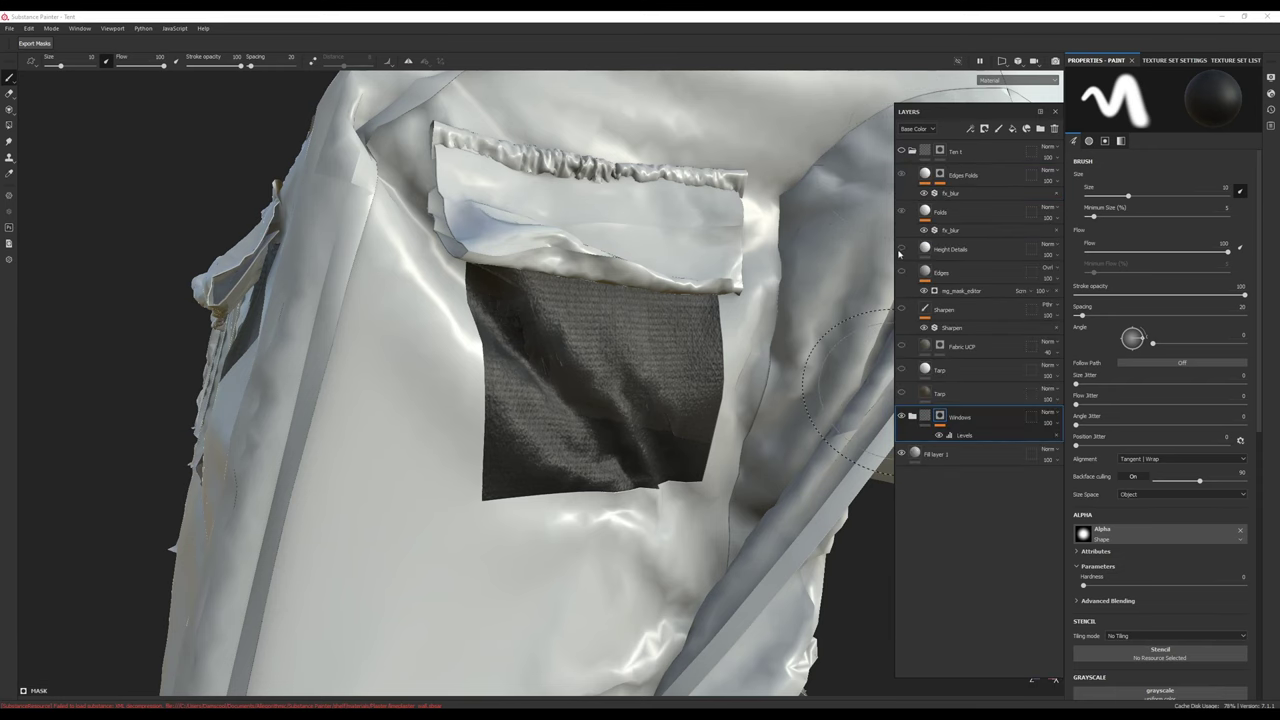
left_click(902, 152)
left_click(902, 393)
left_click_drag(600, 388, 688, 418, "alt")
right_click_drag(690, 423, 640, 440, "shift")
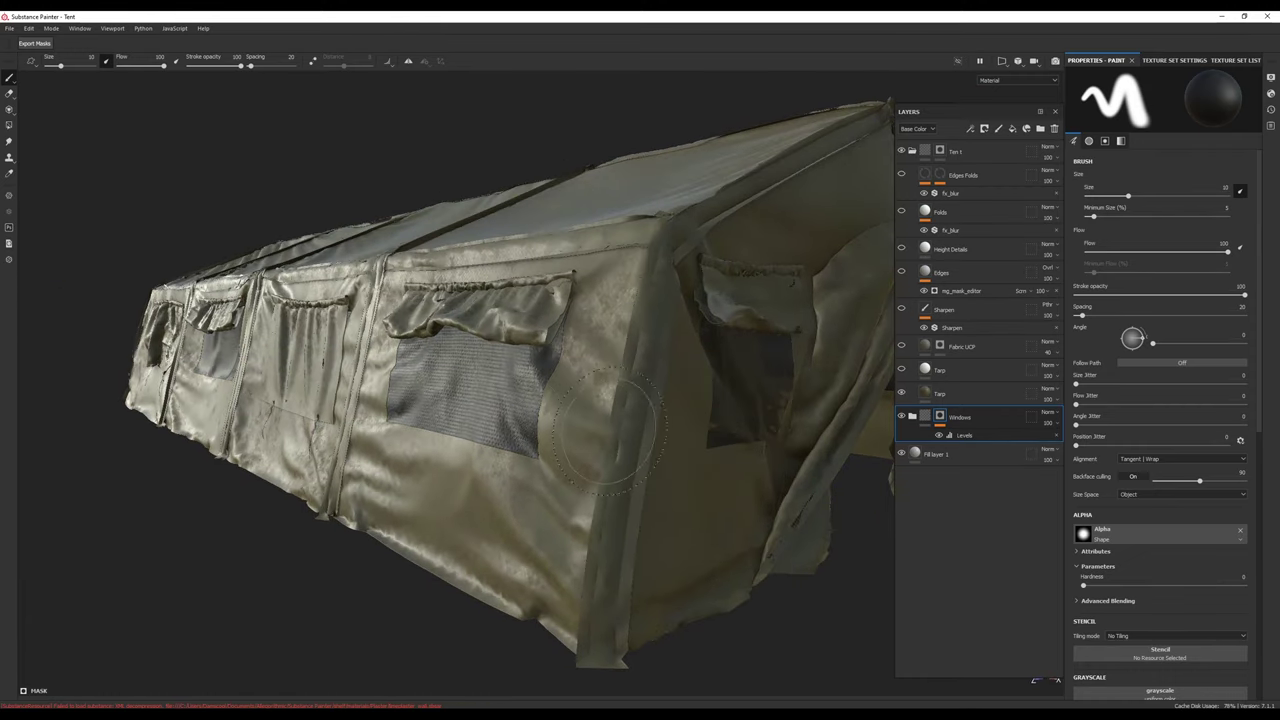
left_click_drag(480, 450, 537, 466, "alt")
right_click_drag(537, 466, 620, 466, "shift")
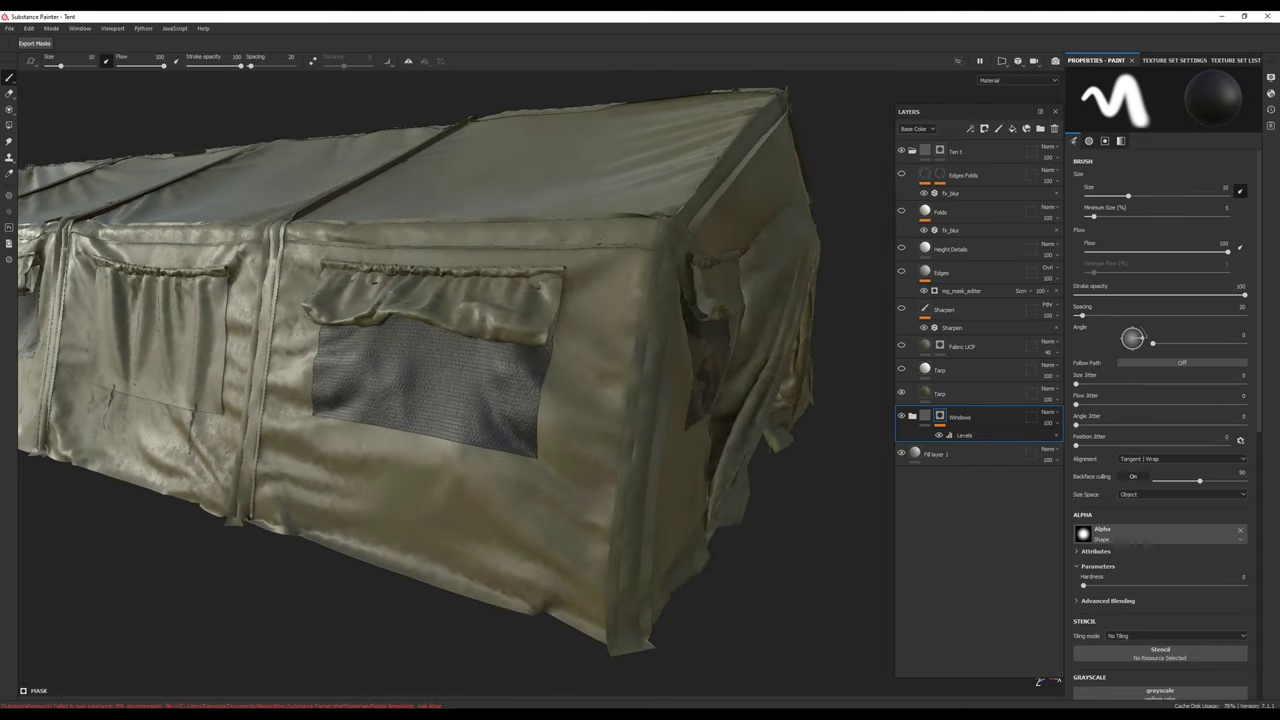
Step: Select the lower Tarp fill and examine its material parameters and its coloring on the tent from several angles
left_click(911, 417)
left_click(911, 417)
left_click(944, 394)
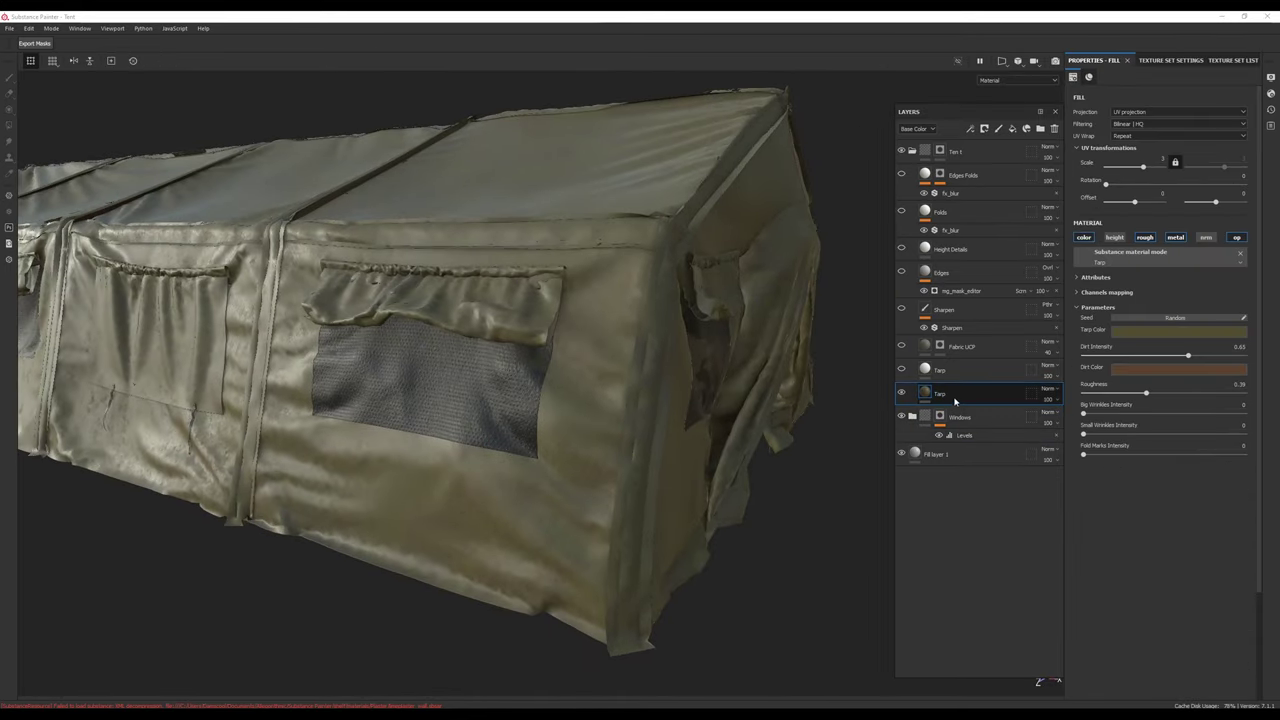
mouse_move(443, 420)
left_mouse_down("alt")
mouse_move(520, 437)
mouse_move(444, 413)
left_mouse_up("alt")
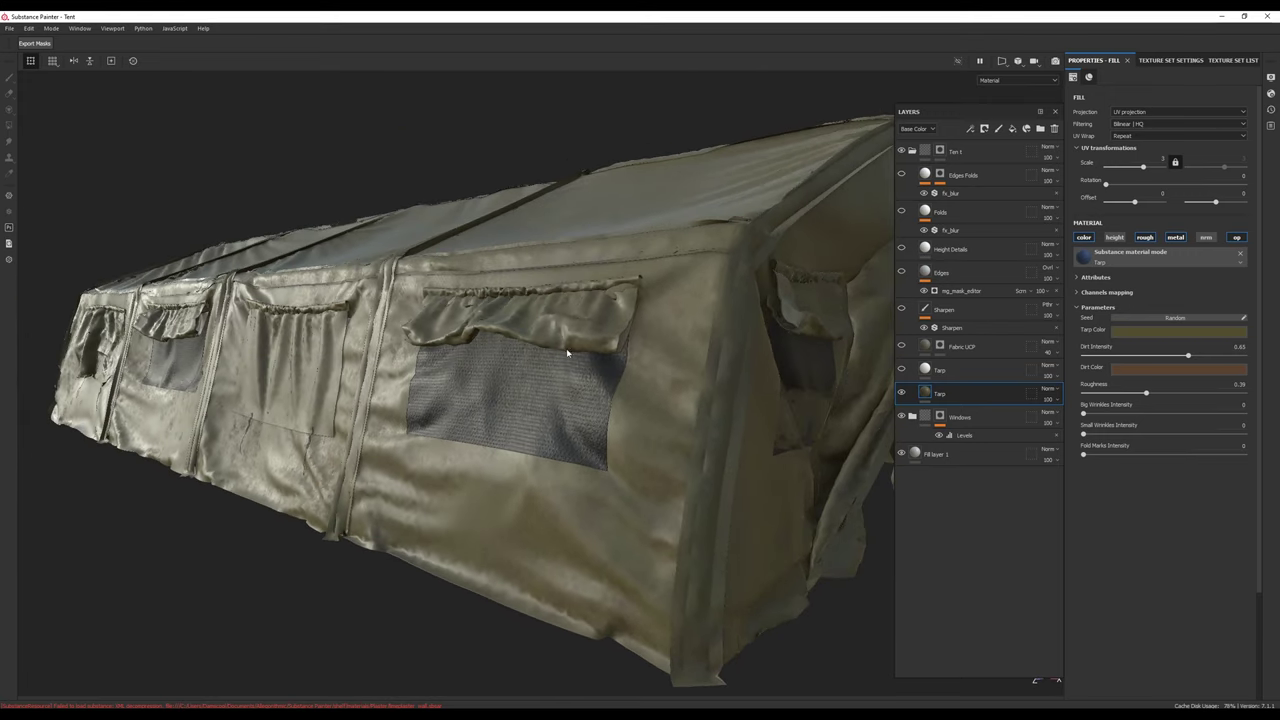
left_click_drag(566, 348, 466, 356, "alt")
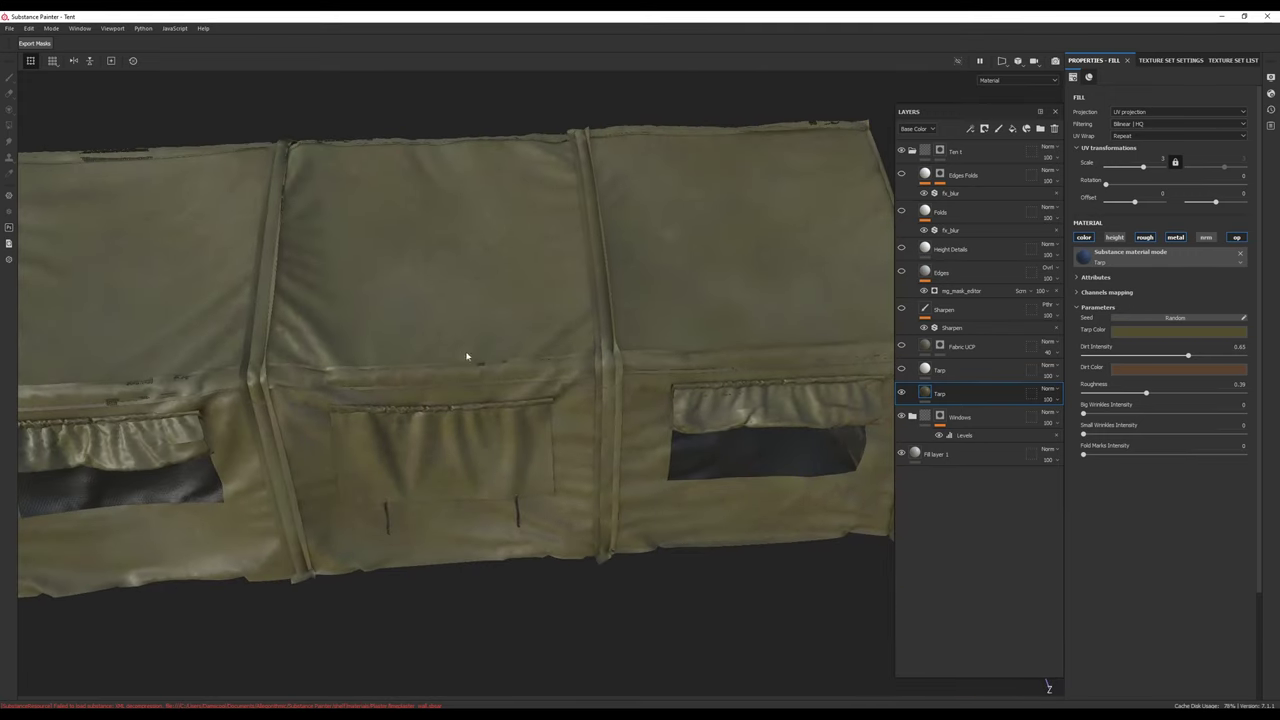
Step: Show the upper Tarp layer and rename it as Tarp Disp
left_click_drag(600, 498, 683, 430, "alt")
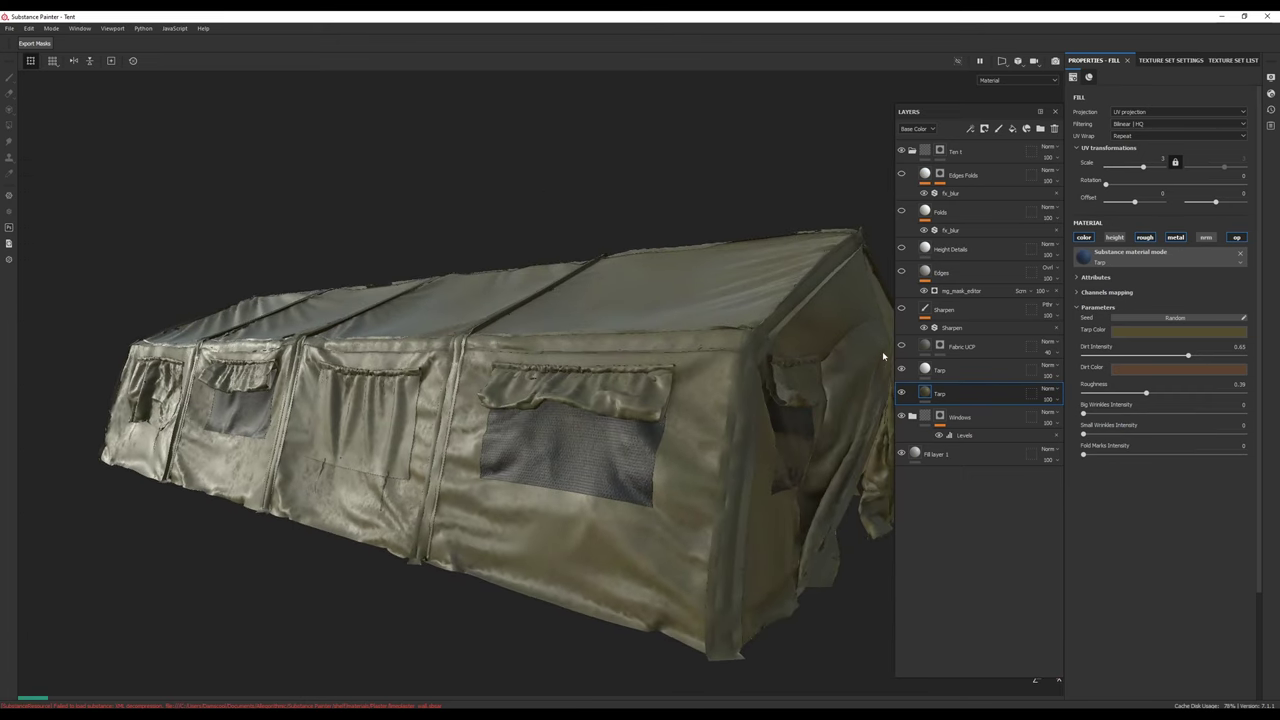
left_click(940, 369)
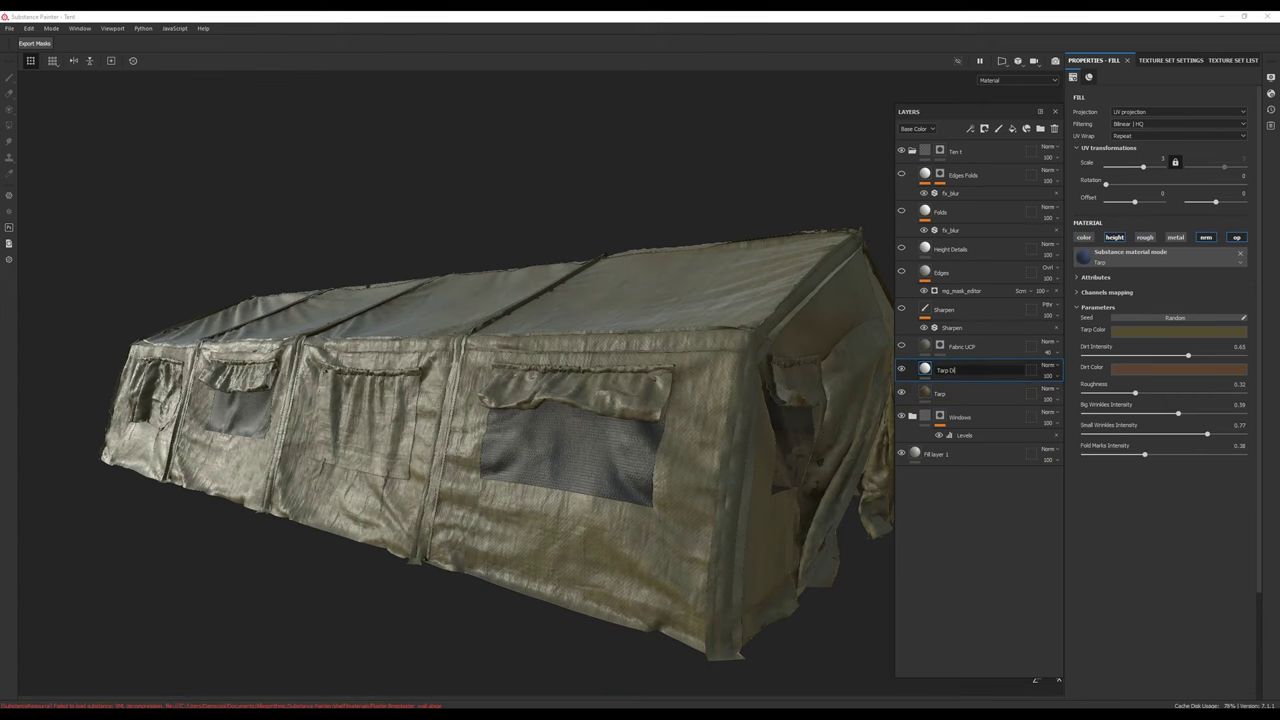
type("sp")
Step: Inspect the wrinkled tarp surface and turn off the opacity channel on the Tarp Disp and Tarp fills
left_click_drag(586, 488, 672, 490, "alt")
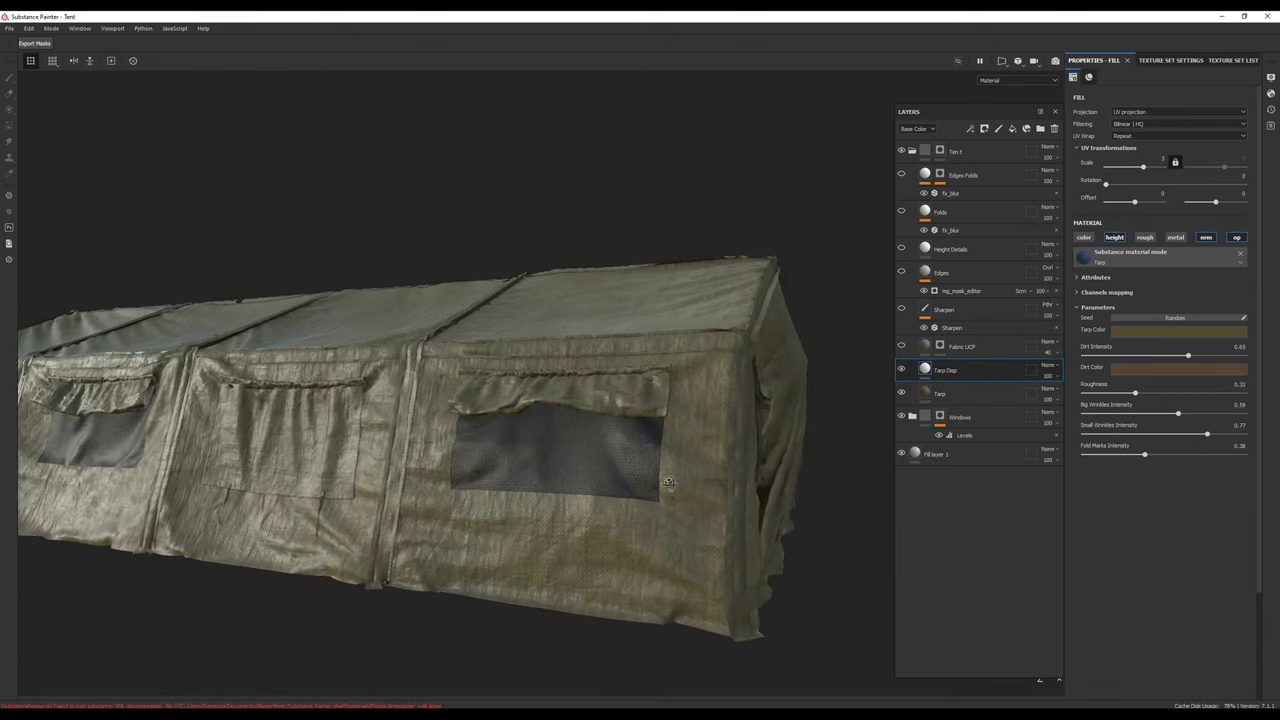
left_click_drag(665, 311, 500, 311, "alt")
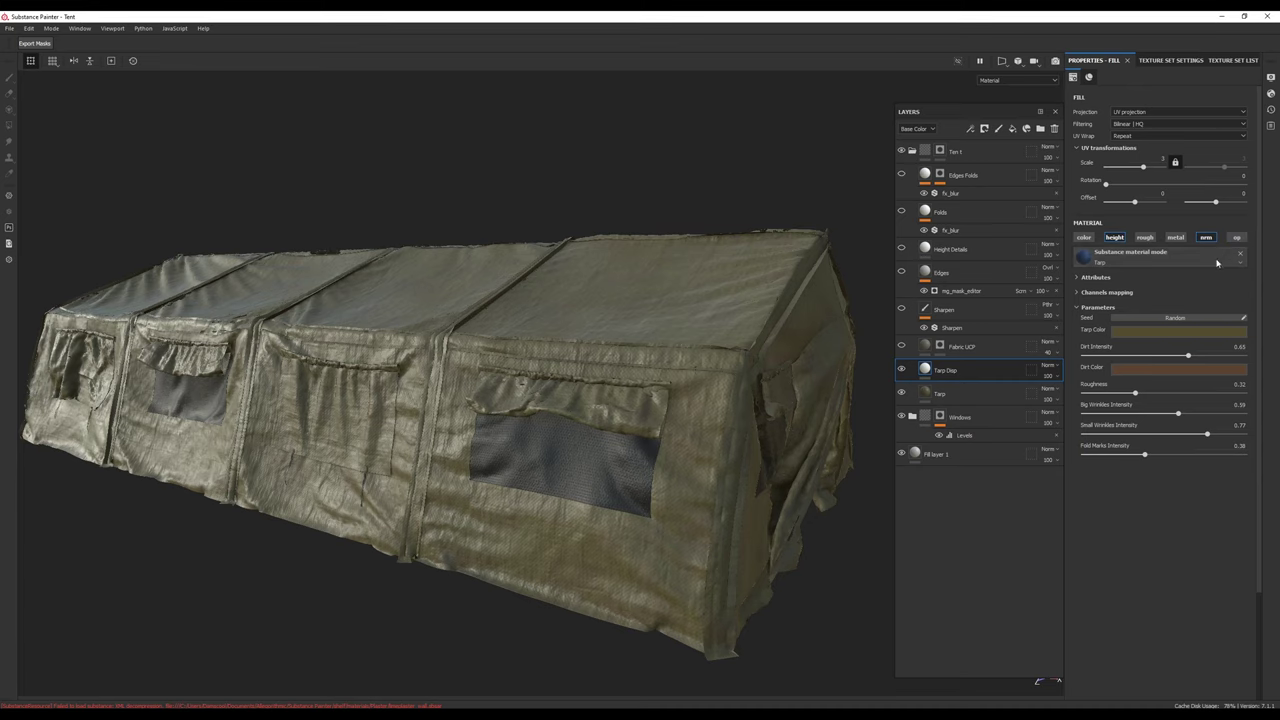
left_click(971, 396)
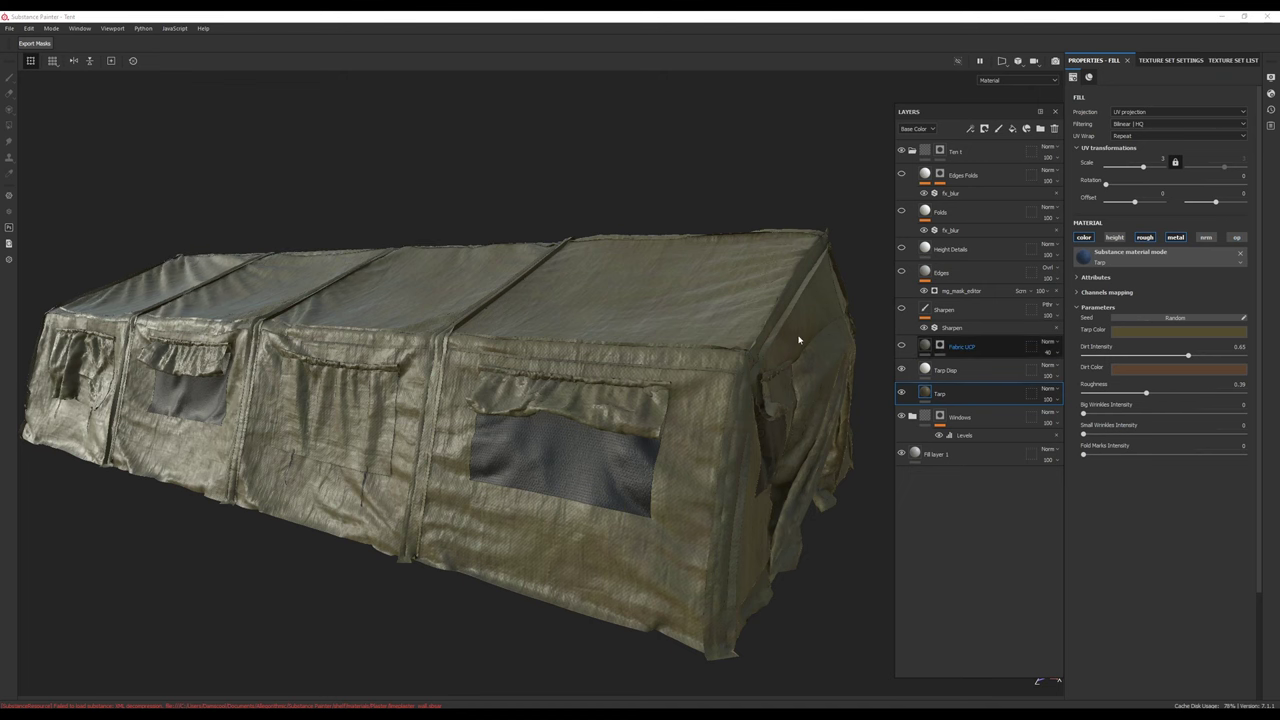
Step: Select and show the Fabric UCP layer and inspect its digital camouflage on the tent
left_click(930, 346)
left_click(901, 346)
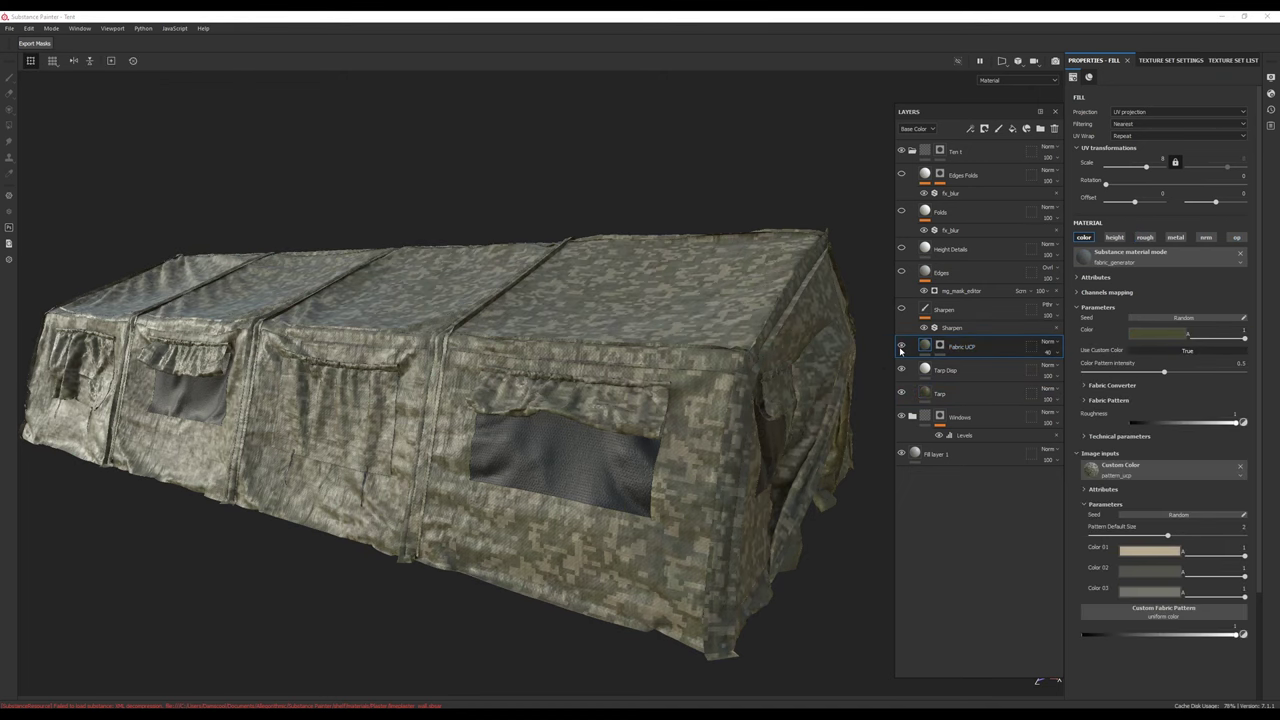
left_click_drag(691, 413, 617, 402, "alt")
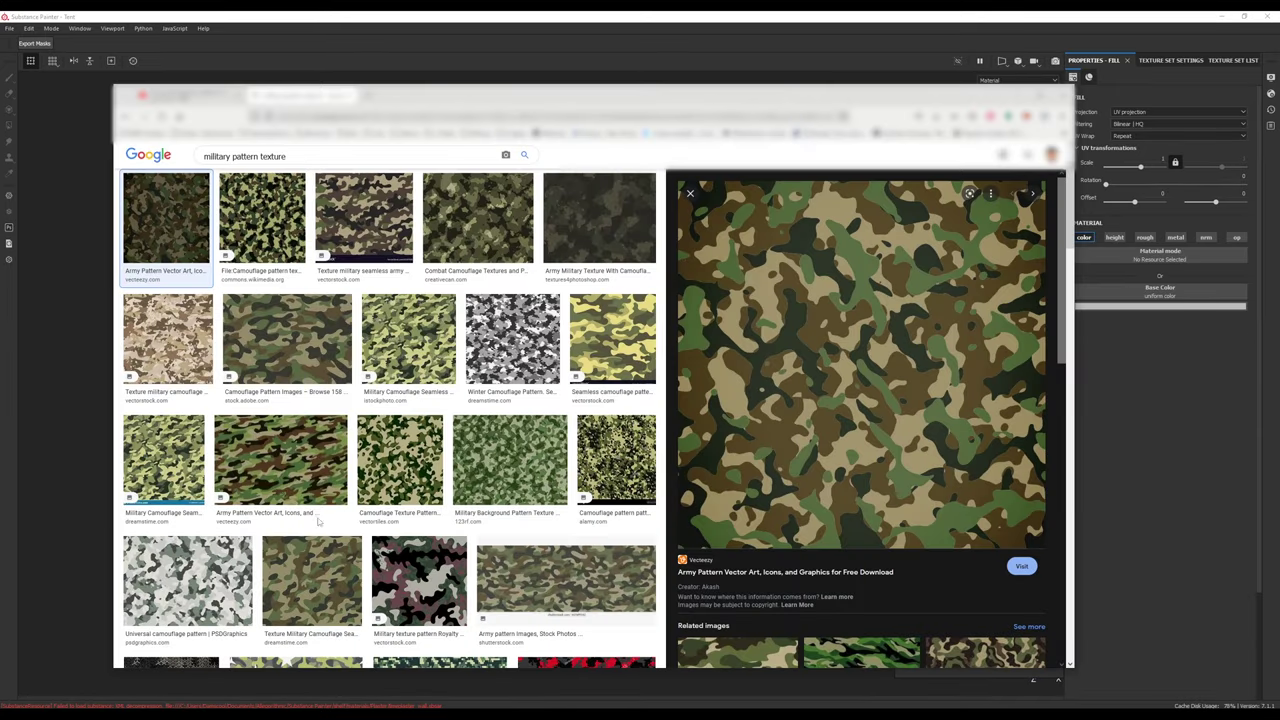
Step: In the web browser, extend the image search to "military pattern texture tileable"
left_click(299, 156)
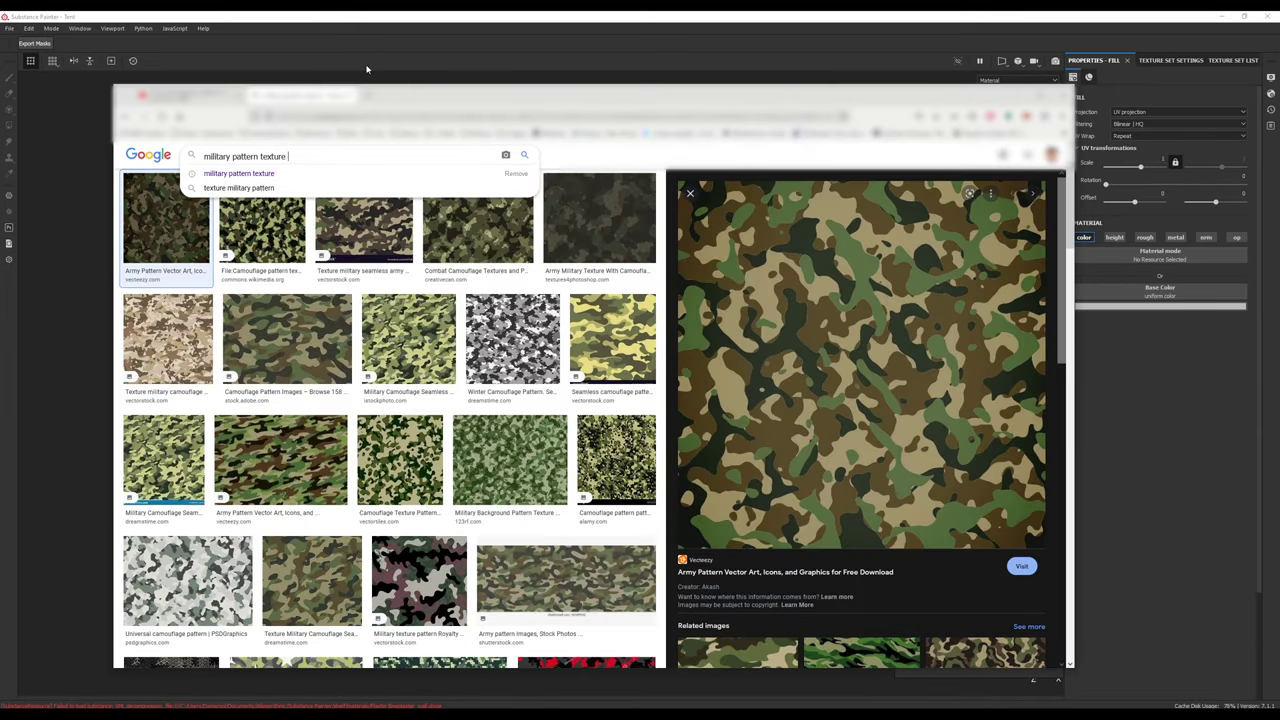
type("tileable")
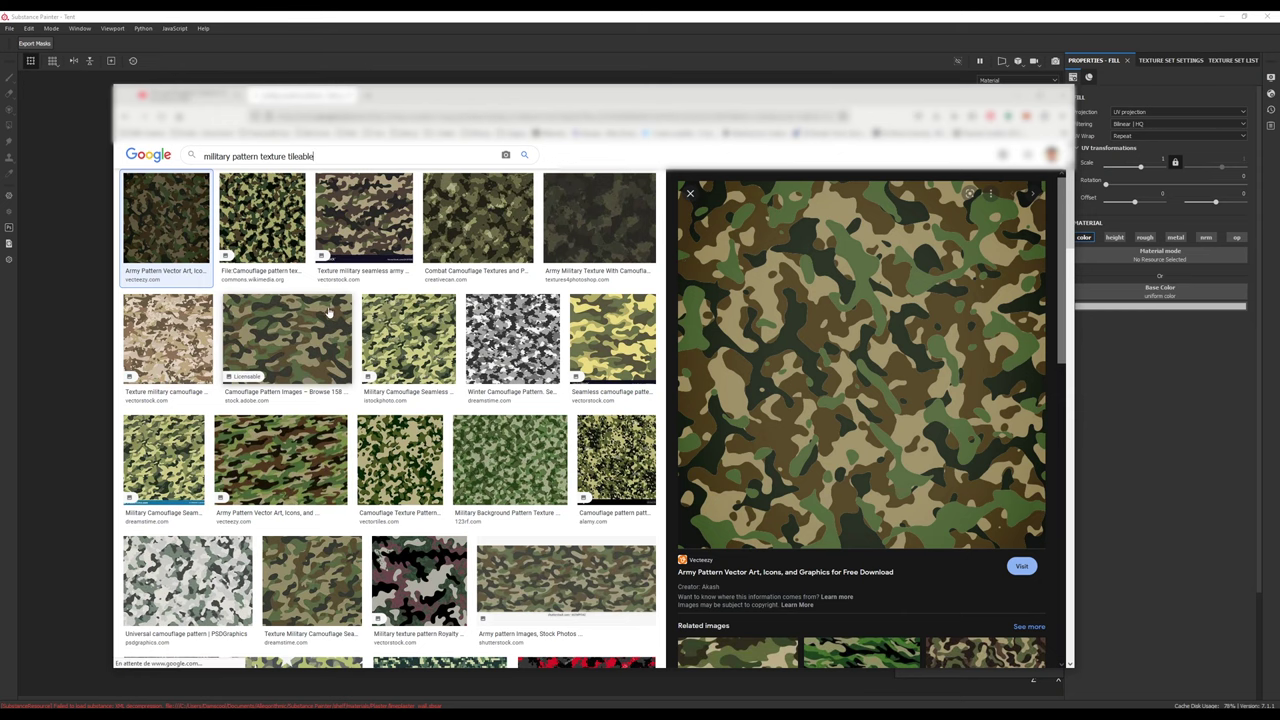
key("Return")
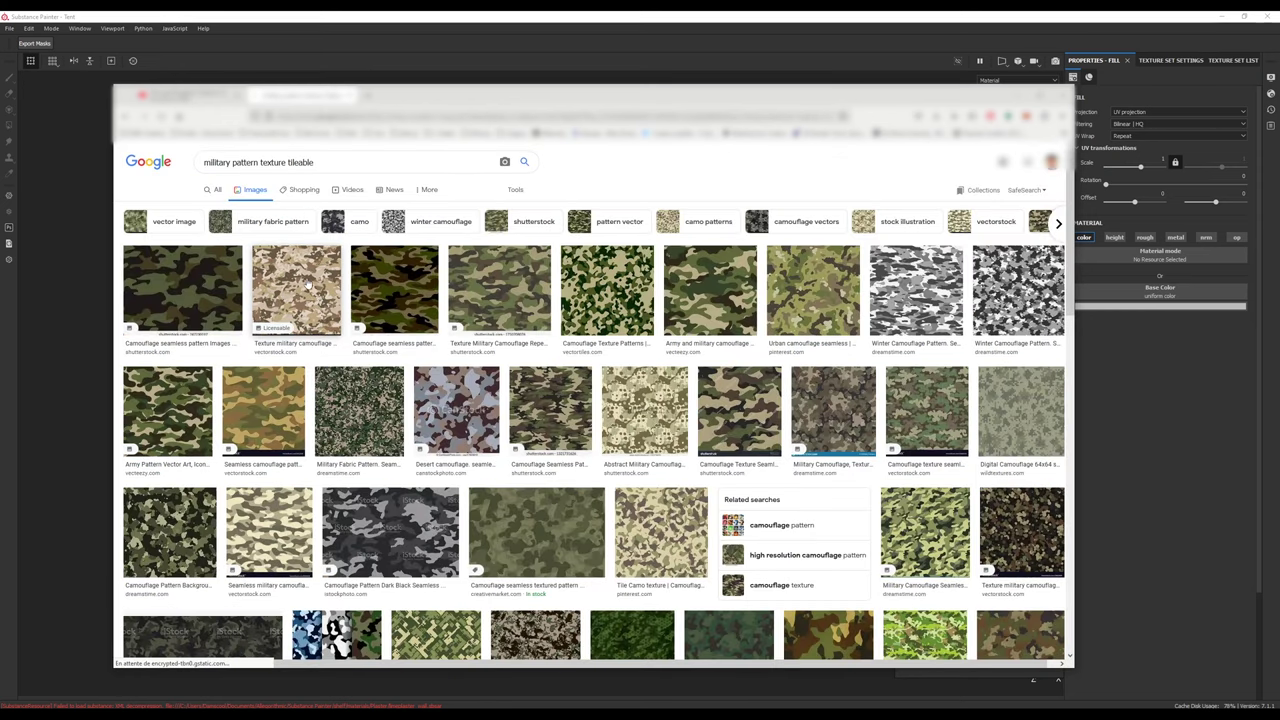
Step: Preview several brown, green, digital and winter camouflage patterns among the image results, then return to Substance Painter
left_click(303, 287)
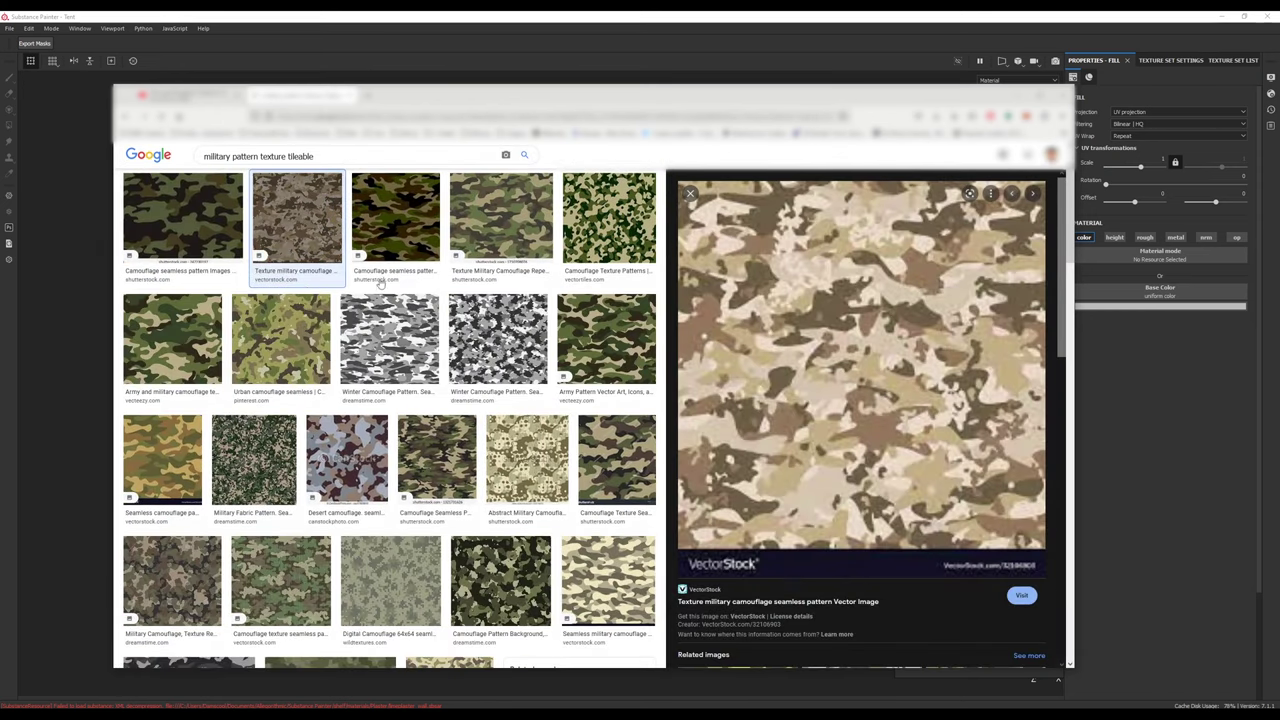
left_click(278, 354)
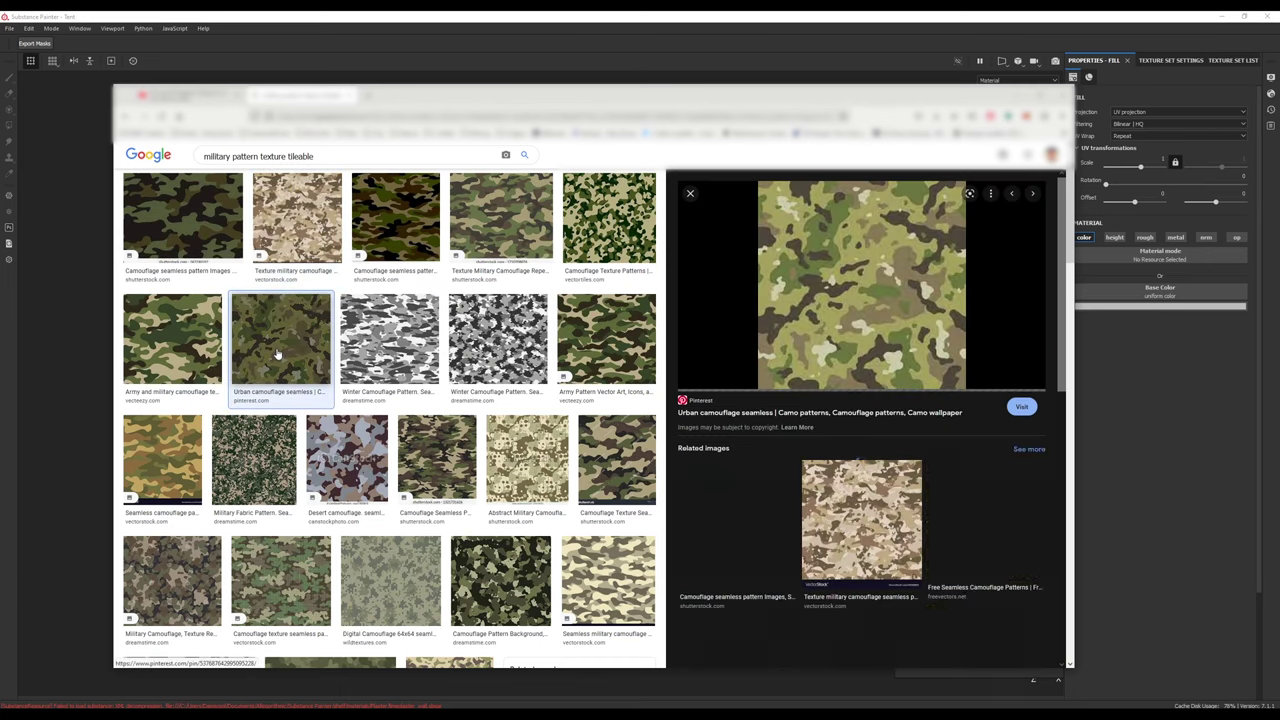
left_click(264, 458)
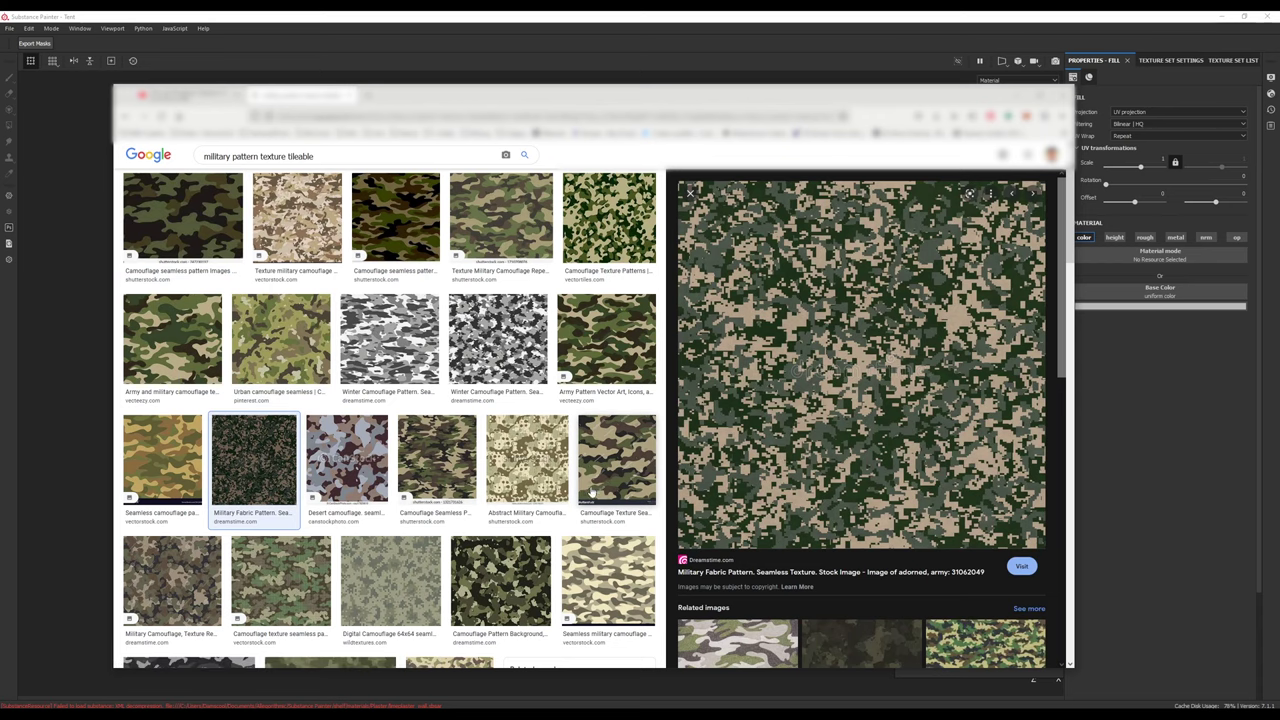
left_click(381, 352)
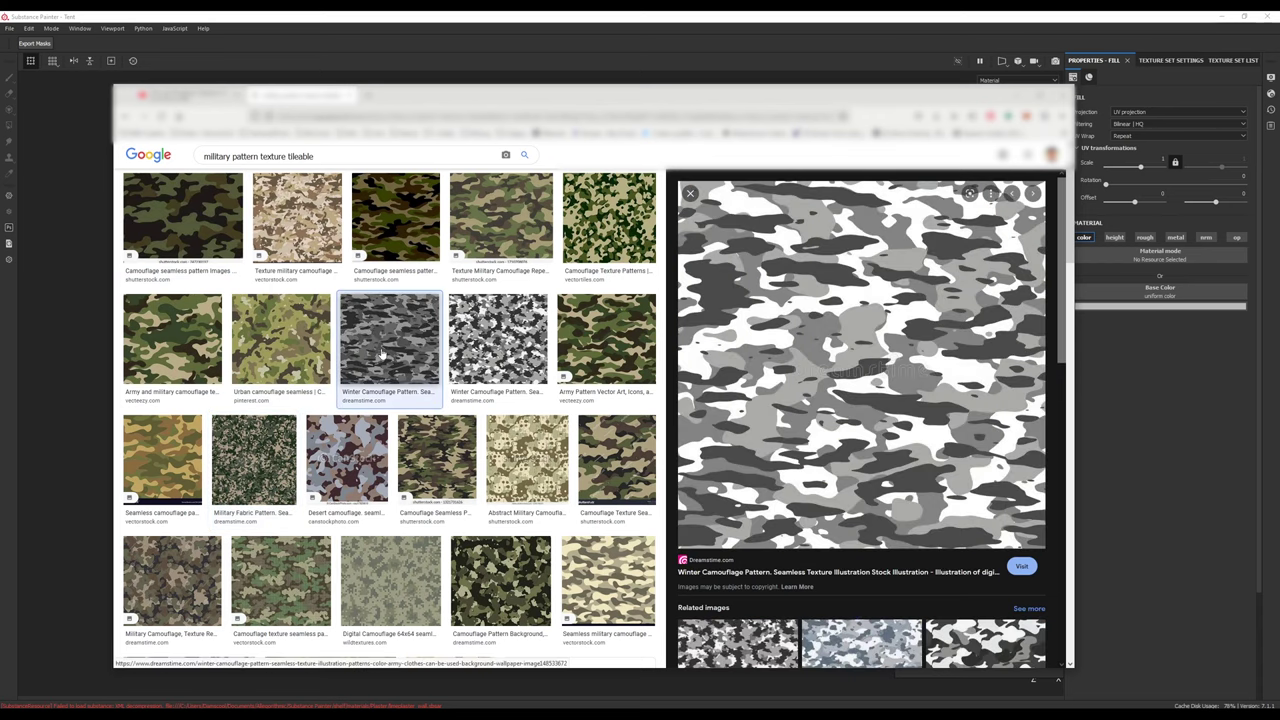
left_click(498, 340)
key("alt+Tab")
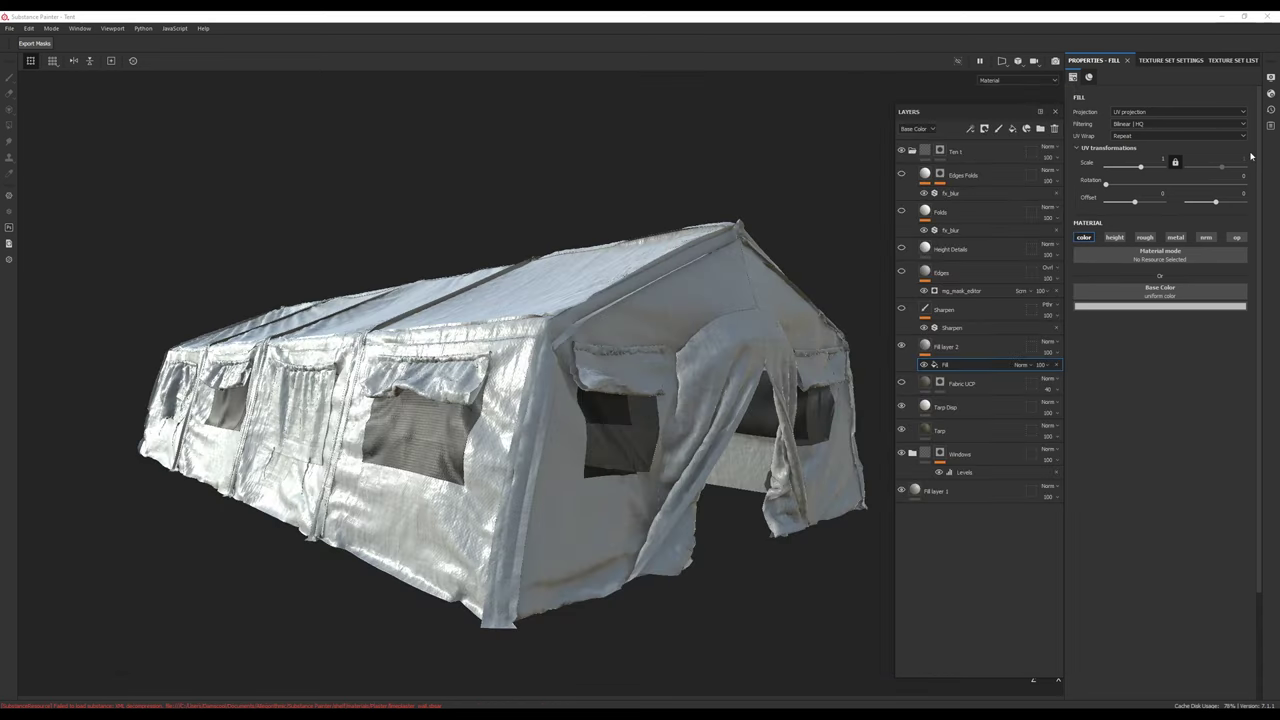
Step: Import the seamless camouflage image into the Tent project as a texture with the prefix milPattern
left_click(774, 487)
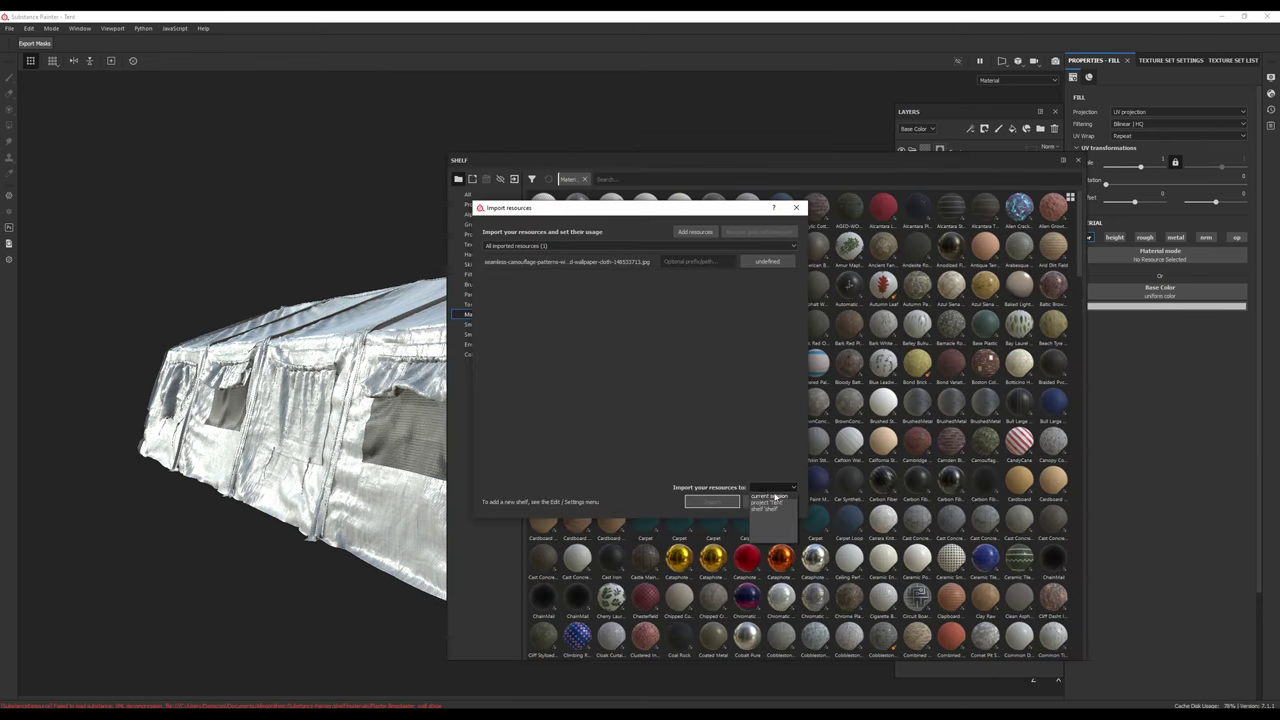
left_click(767, 502)
left_click(698, 262)
type("milPattern")
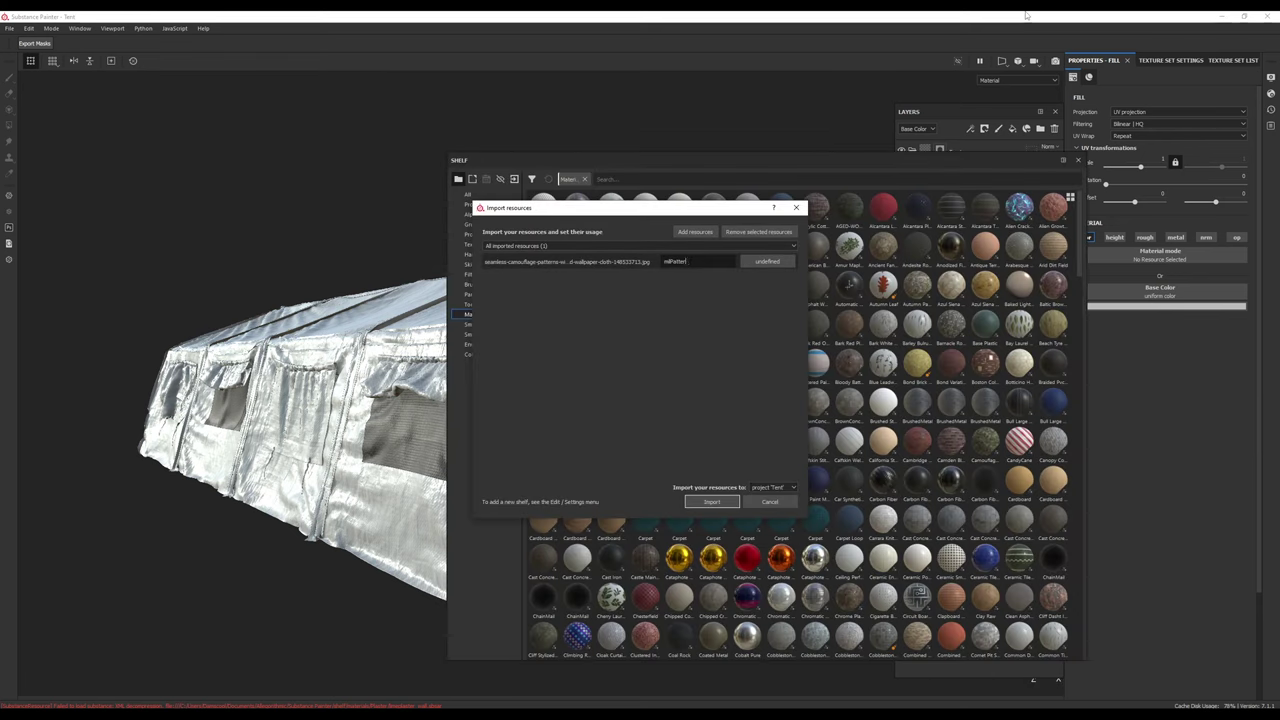
key("Return")
left_click(668, 370)
left_click(767, 261)
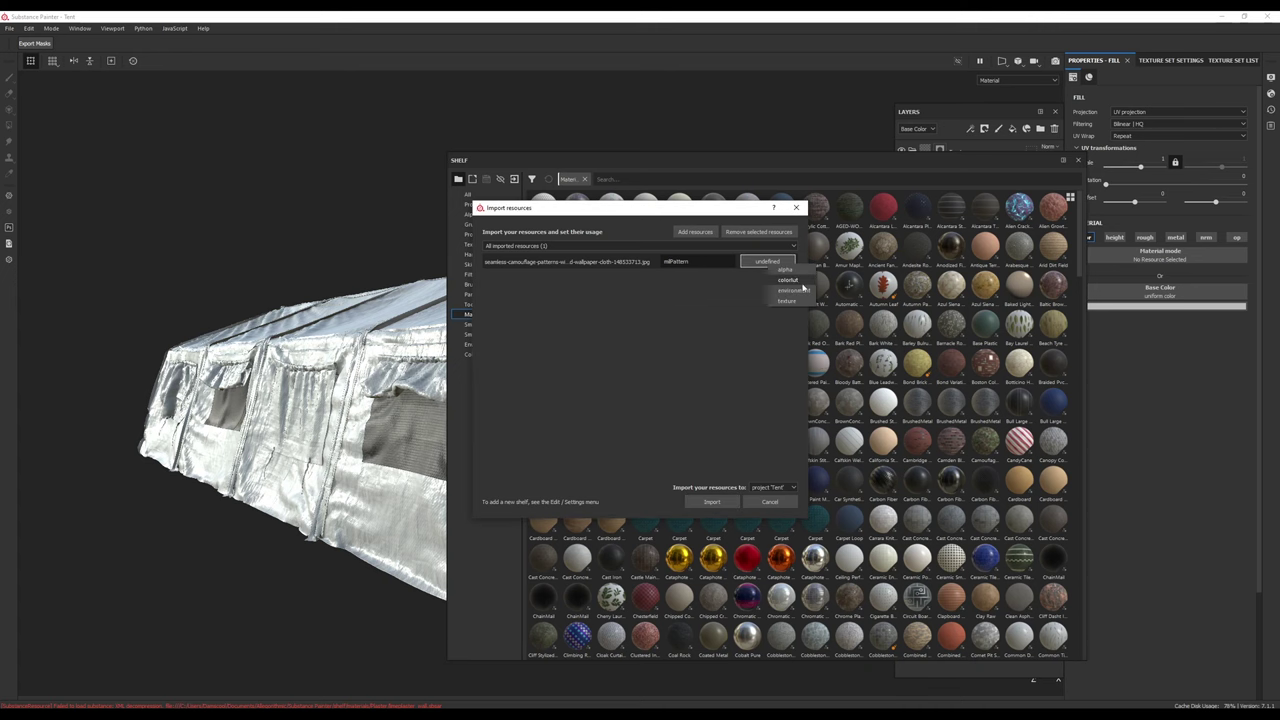
left_click(803, 286)
left_click(712, 502)
Step: Assign the imported camouflage to the base color of Fill layer 2's fill effect, trying UV scales of 4 and 6 before setting 5
left_click_drag(640, 160, 1279, 200)
left_click_drag(1101, 407, 1140, 300)
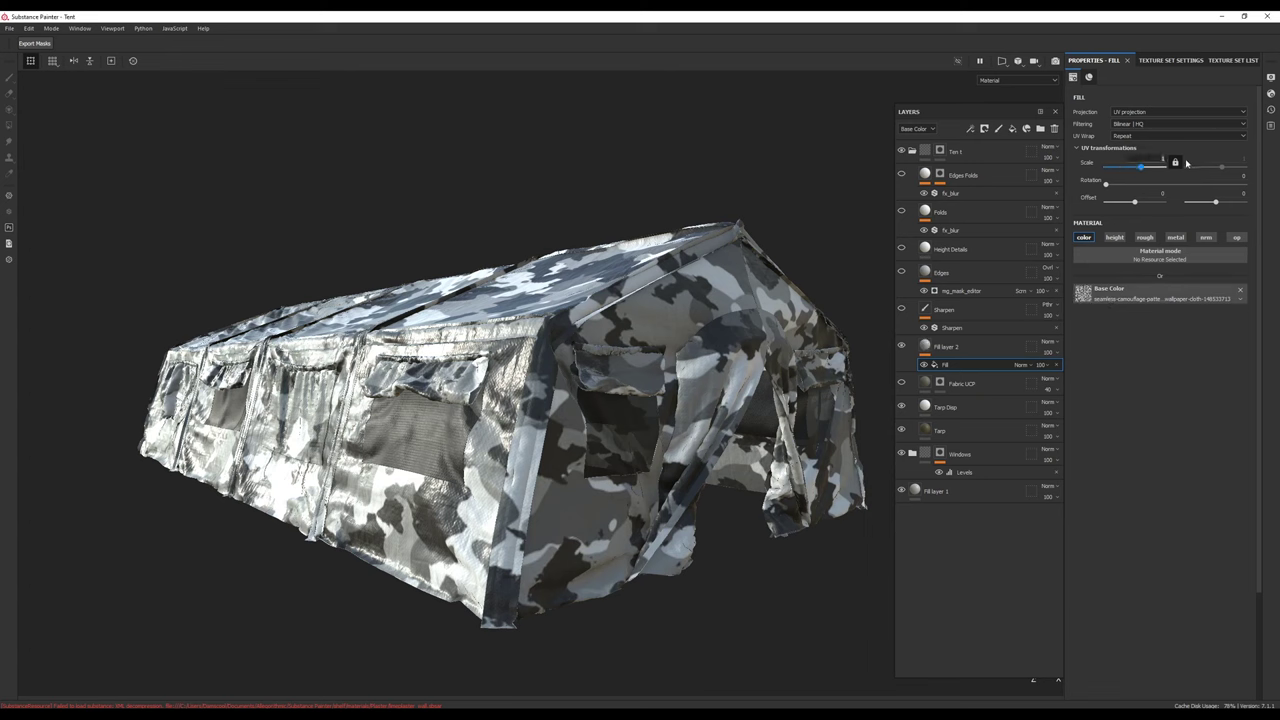
type("4")
key("Return")
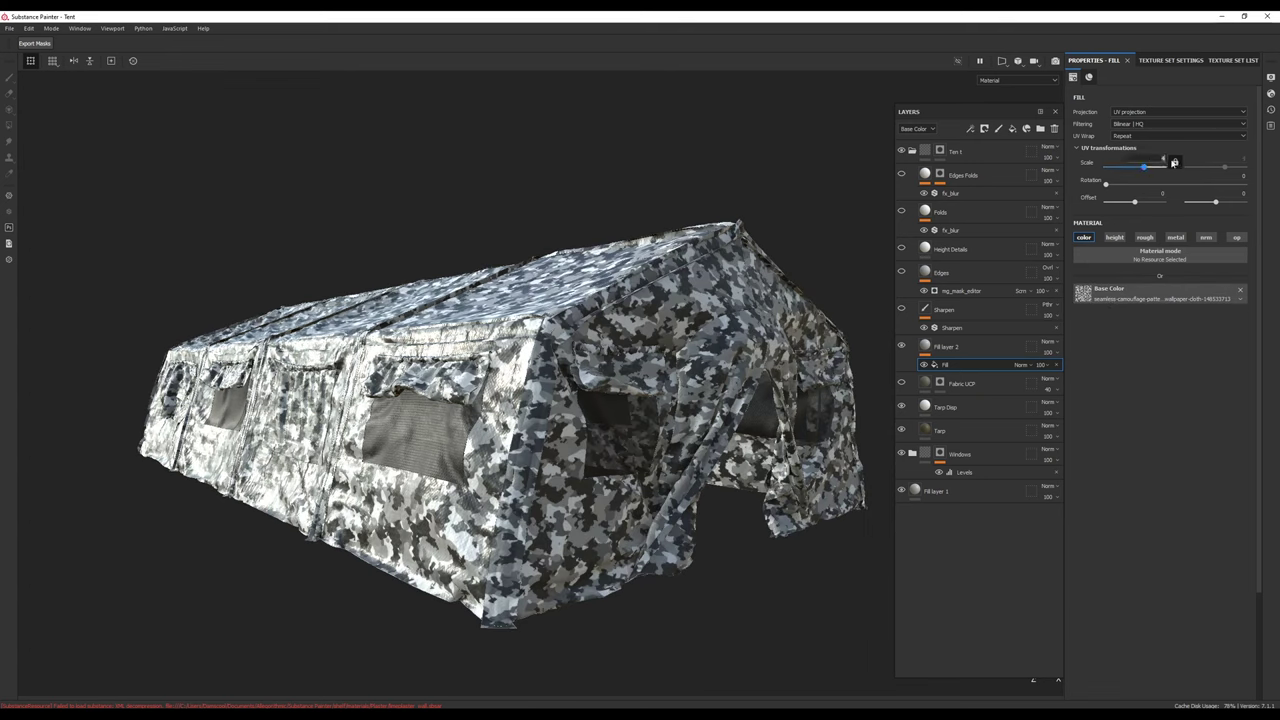
type("6")
key("Return")
left_click(1162, 161)
type("5")
key("Return")
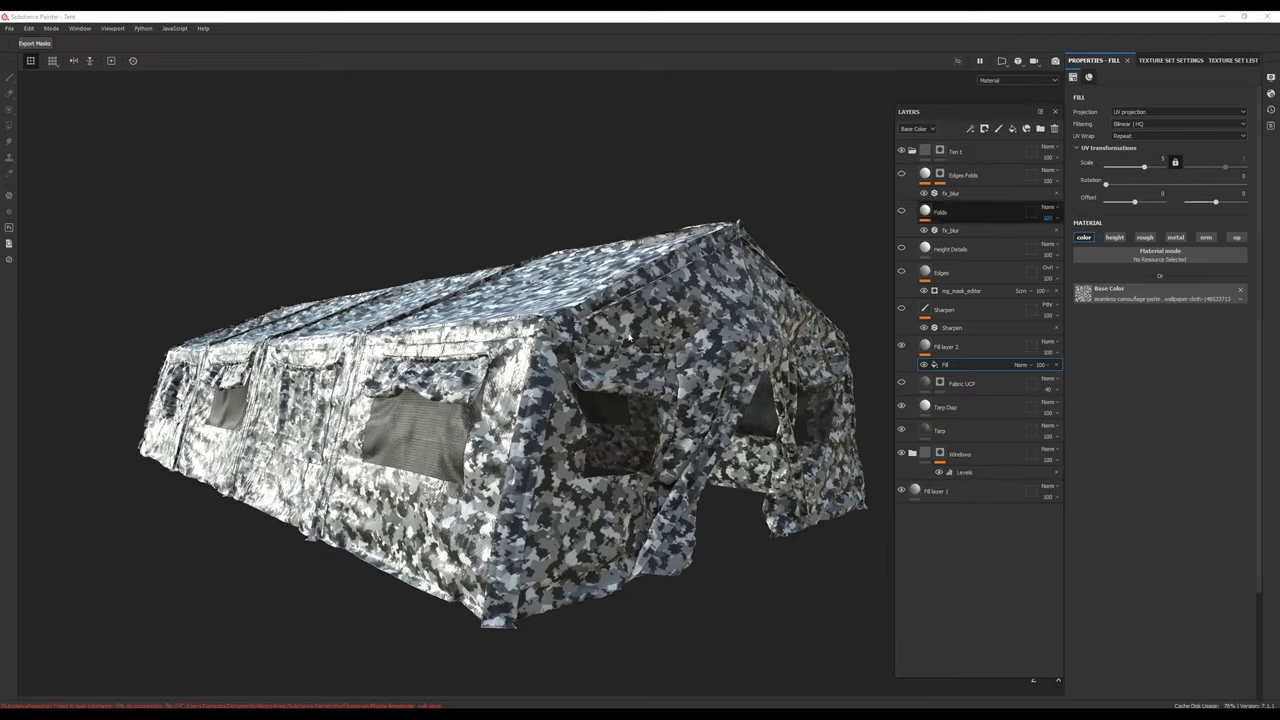
Step: Inspect the imported camouflage from several angles, delete its test fill layer, and view the tent with Fabric UCP again
left_click_drag(772, 440, 855, 456, "alt")
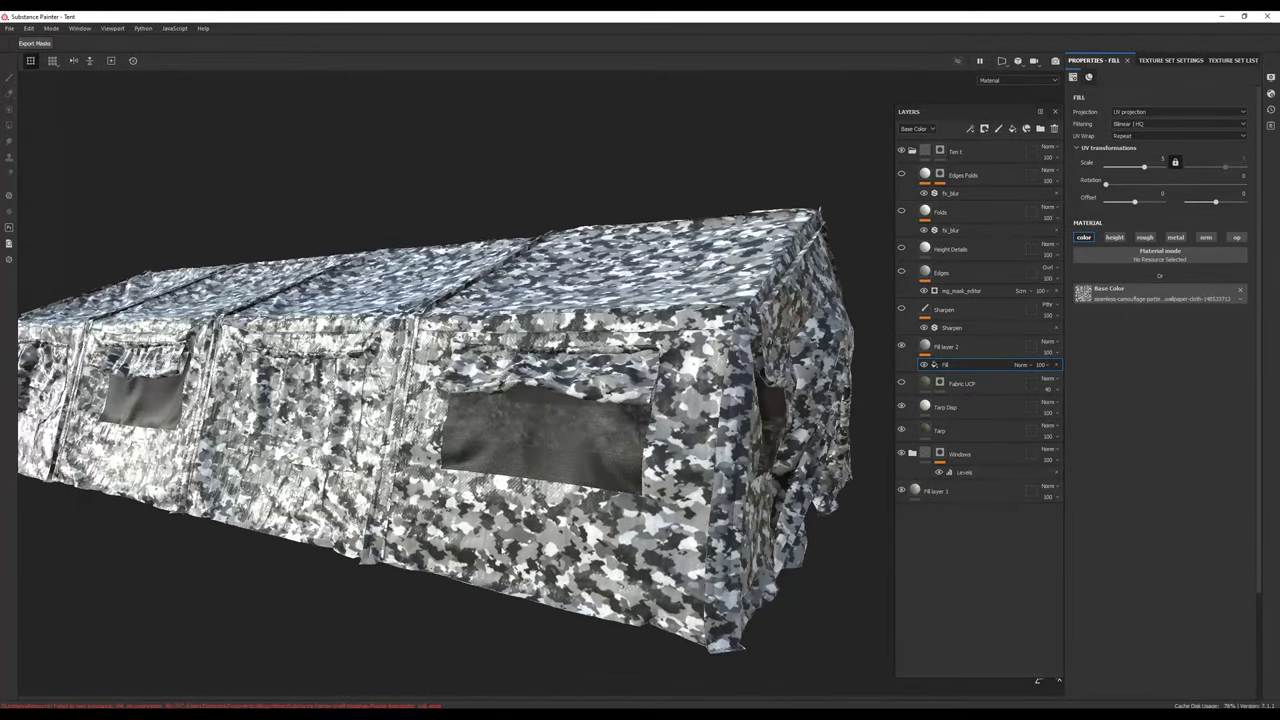
left_click_drag(770, 440, 735, 415, "alt")
left_click_drag(520, 410, 600, 415, "alt")
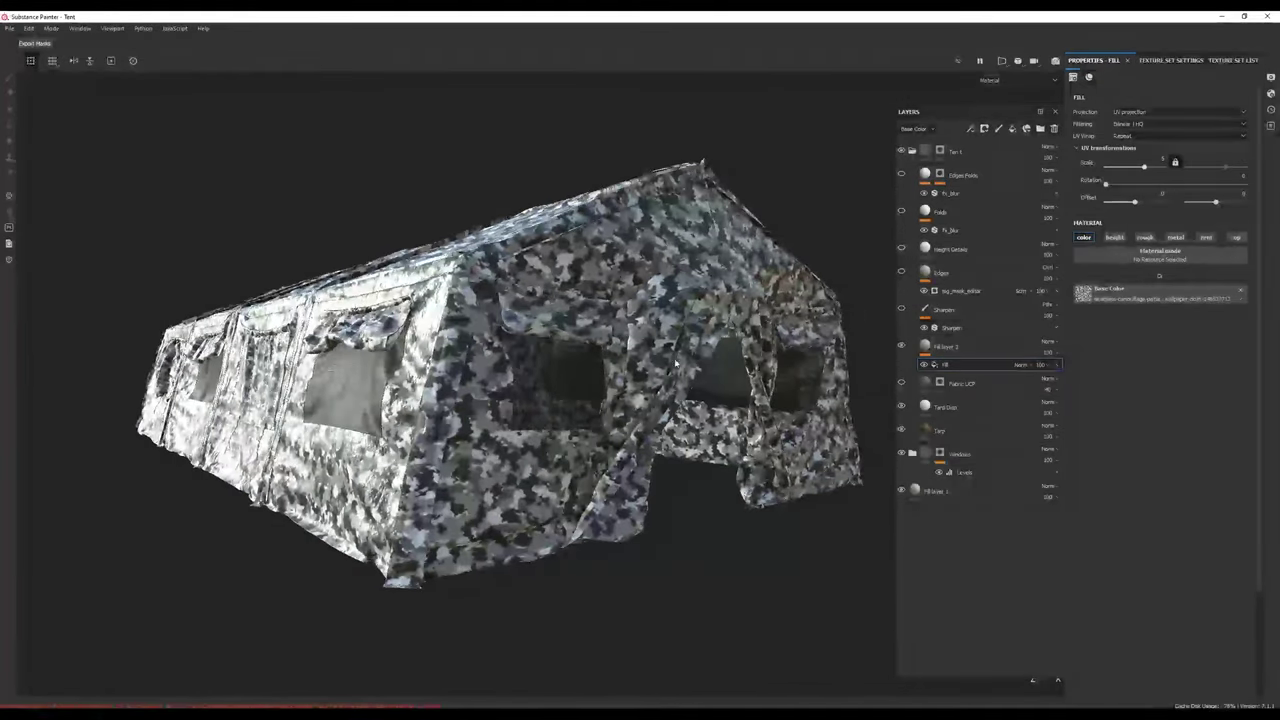
key("Delete")
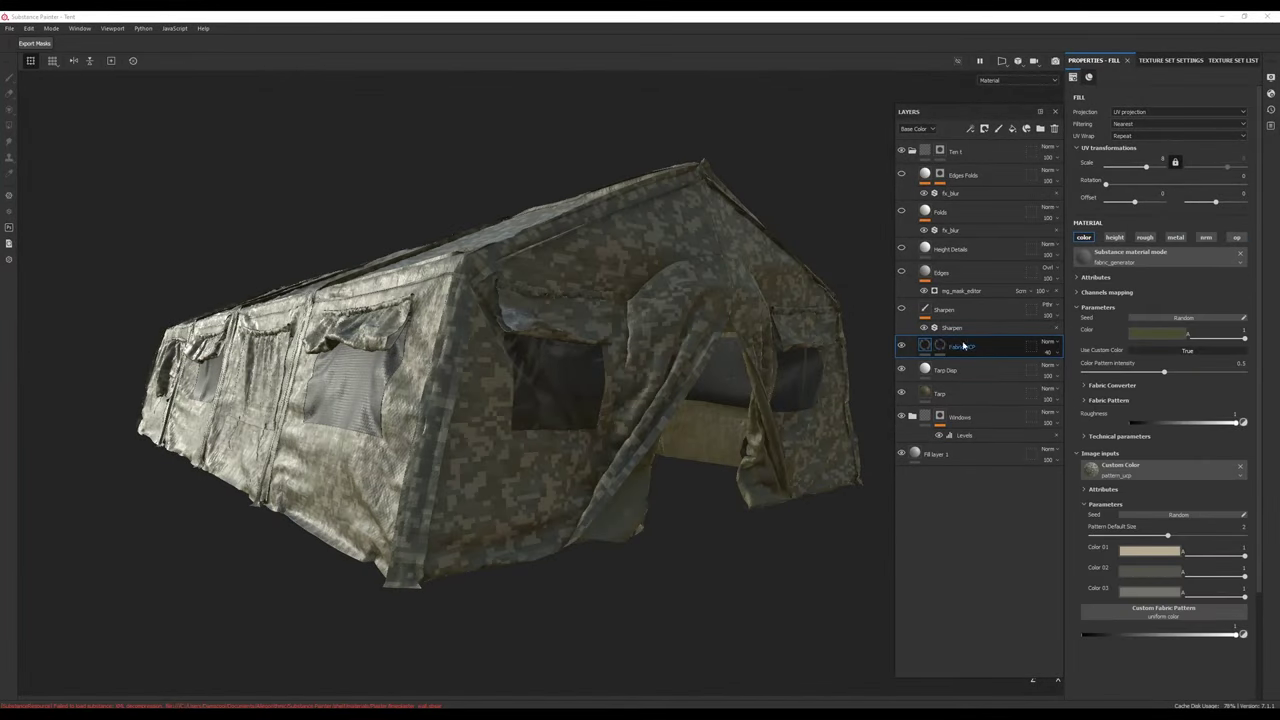
left_click_drag(530, 458, 499, 310, "alt")
left_click_drag(354, 505, 532, 502, "alt")
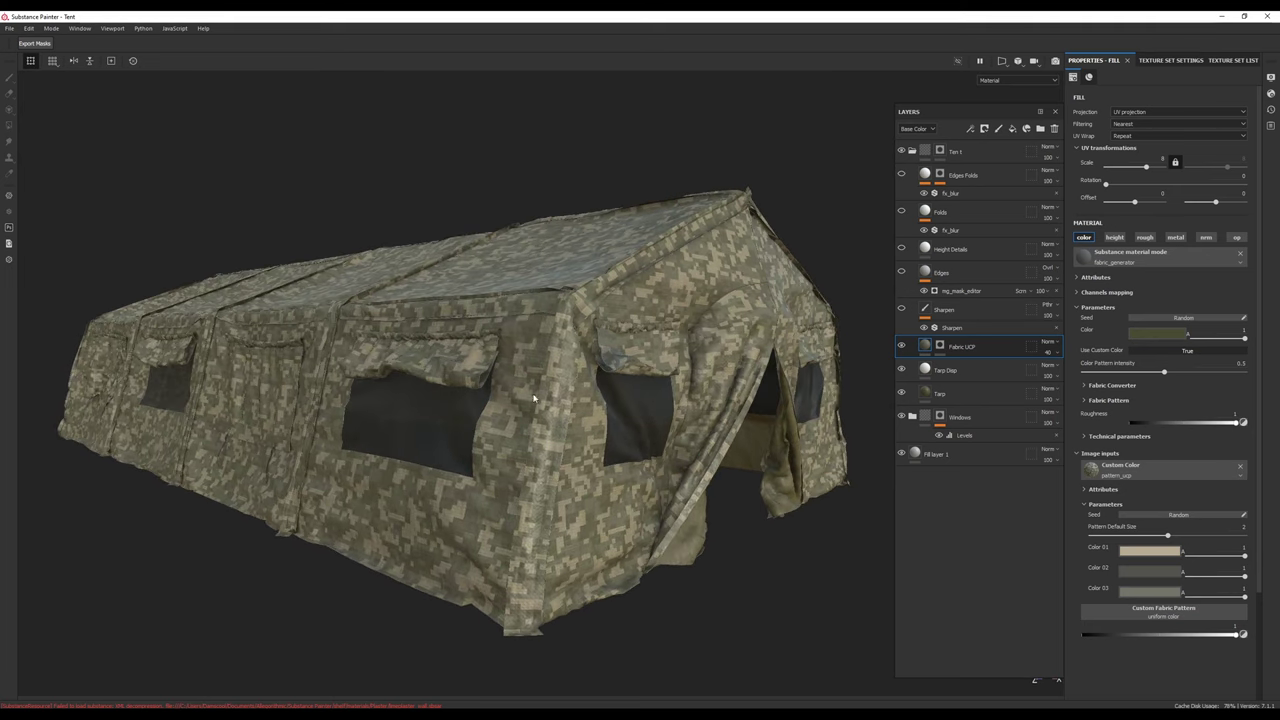
Step: Show the Sharpen layer and compare the fabric's detail with and without it, up close and on the whole tent
left_click(944, 310)
left_click_drag(617, 403, 613, 587, "alt")
right_click_drag(613, 587, 591, 651, "alt")
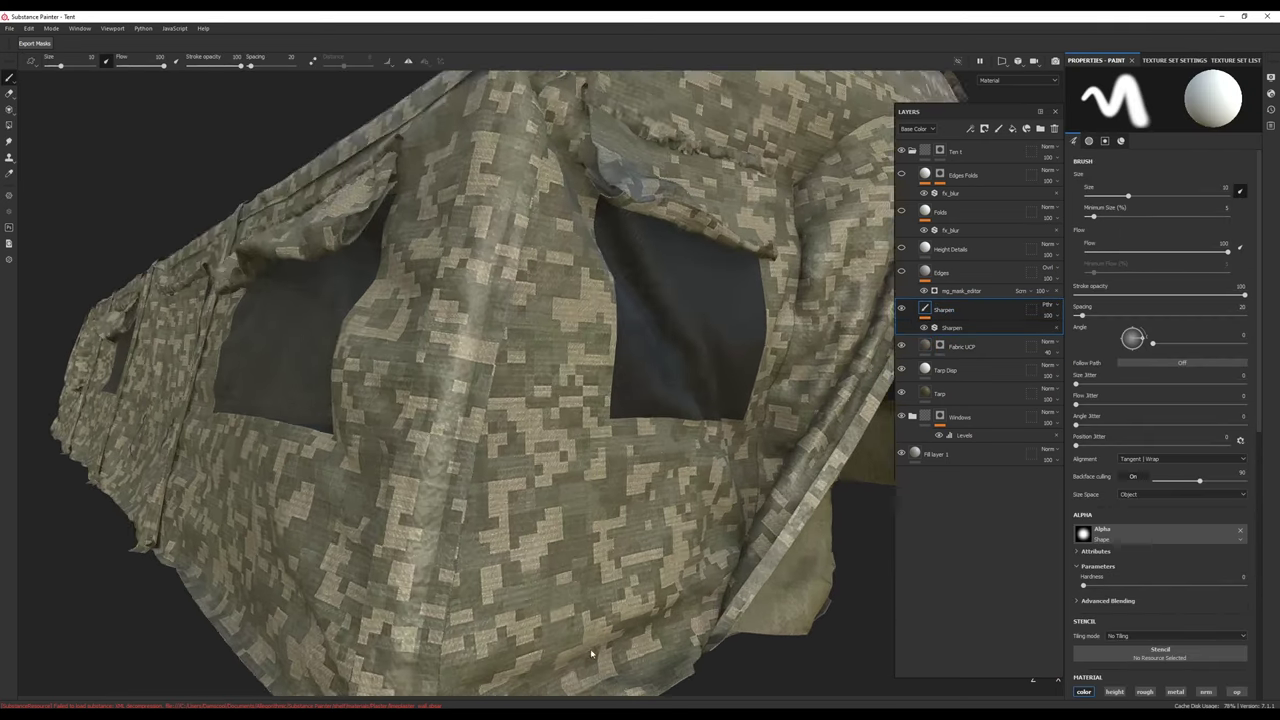
left_click_drag(591, 651, 550, 610, "alt")
left_click(902, 311)
left_click(902, 310)
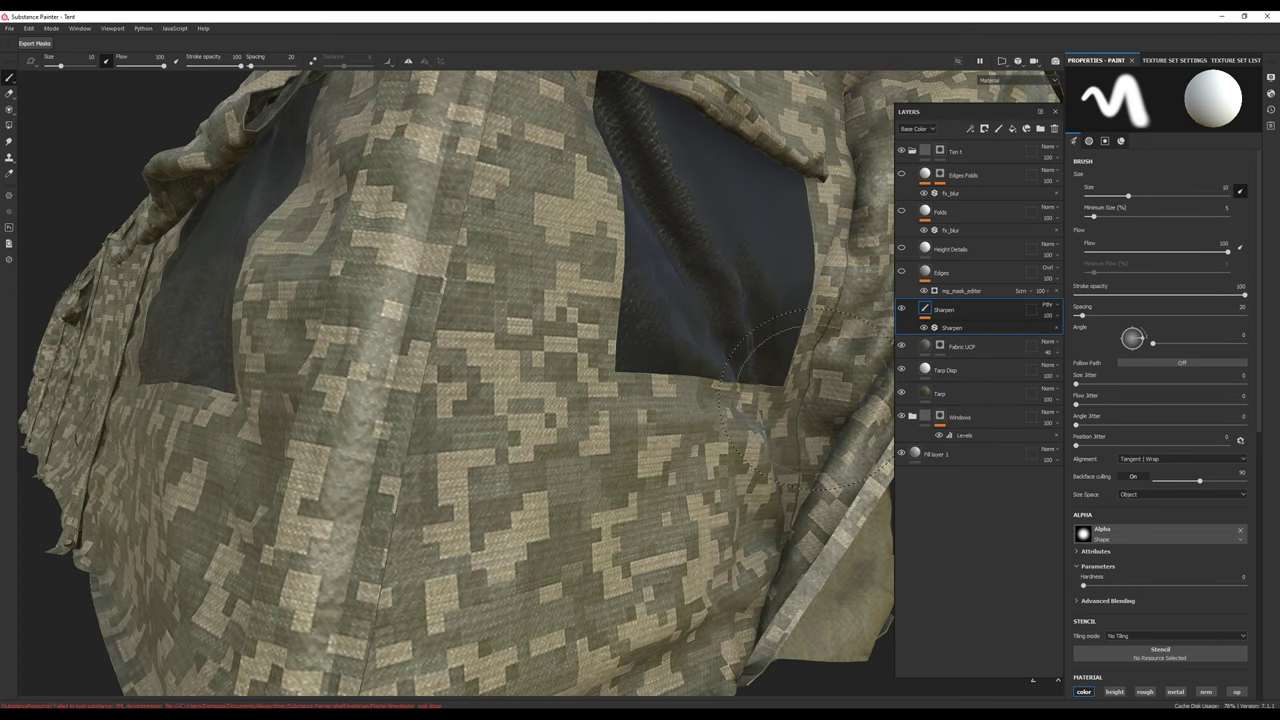
scroll(668, 330, "down", 10)
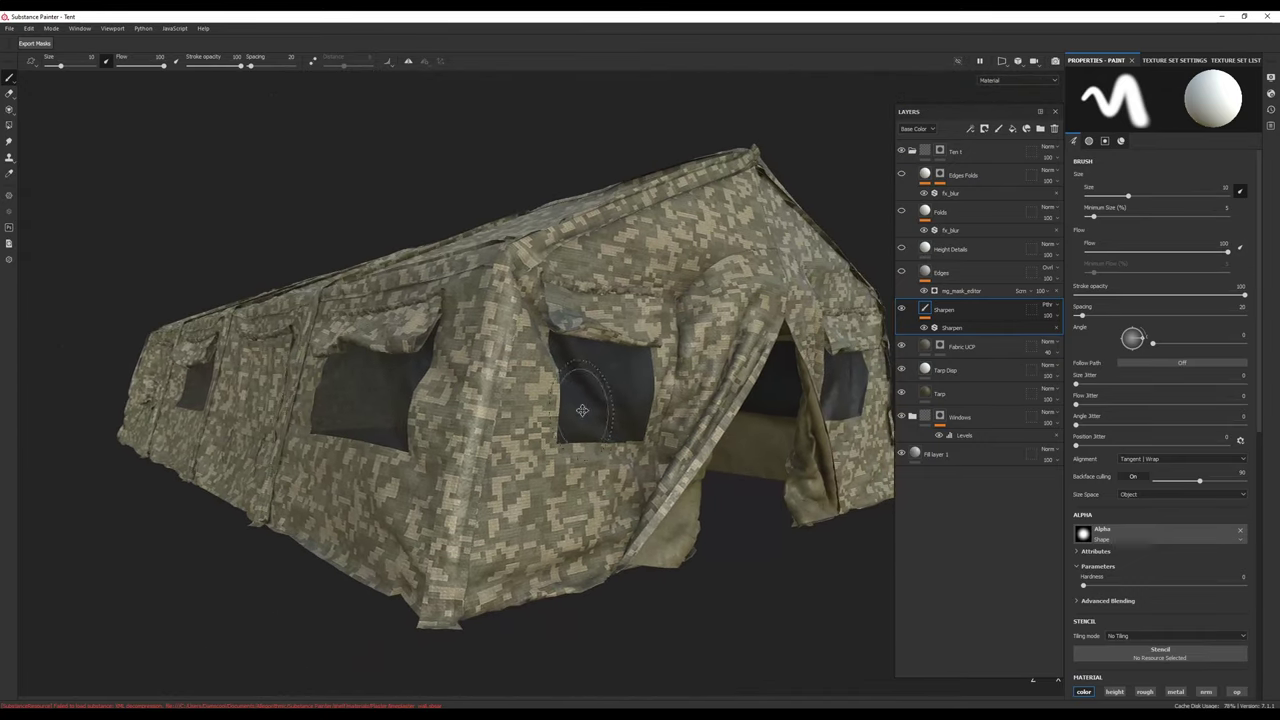
left_click_drag(584, 411, 700, 446, "alt")
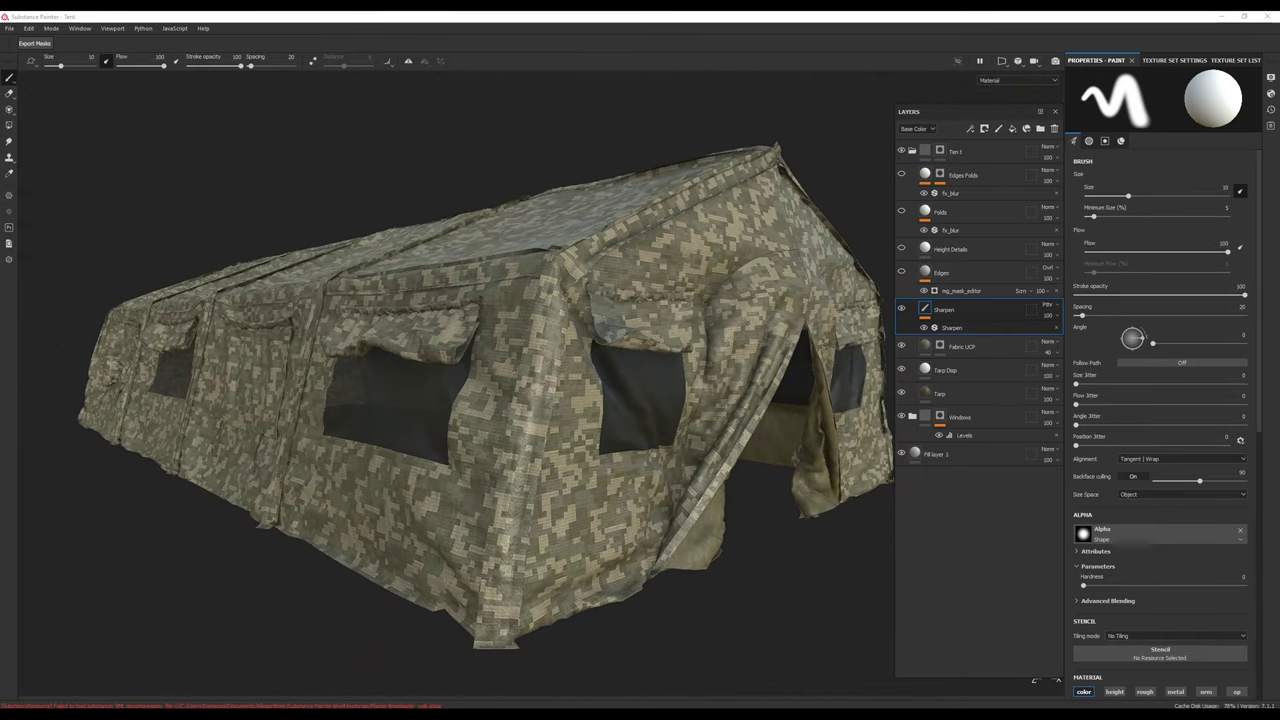
left_click_drag(781, 575, 757, 568, "alt")
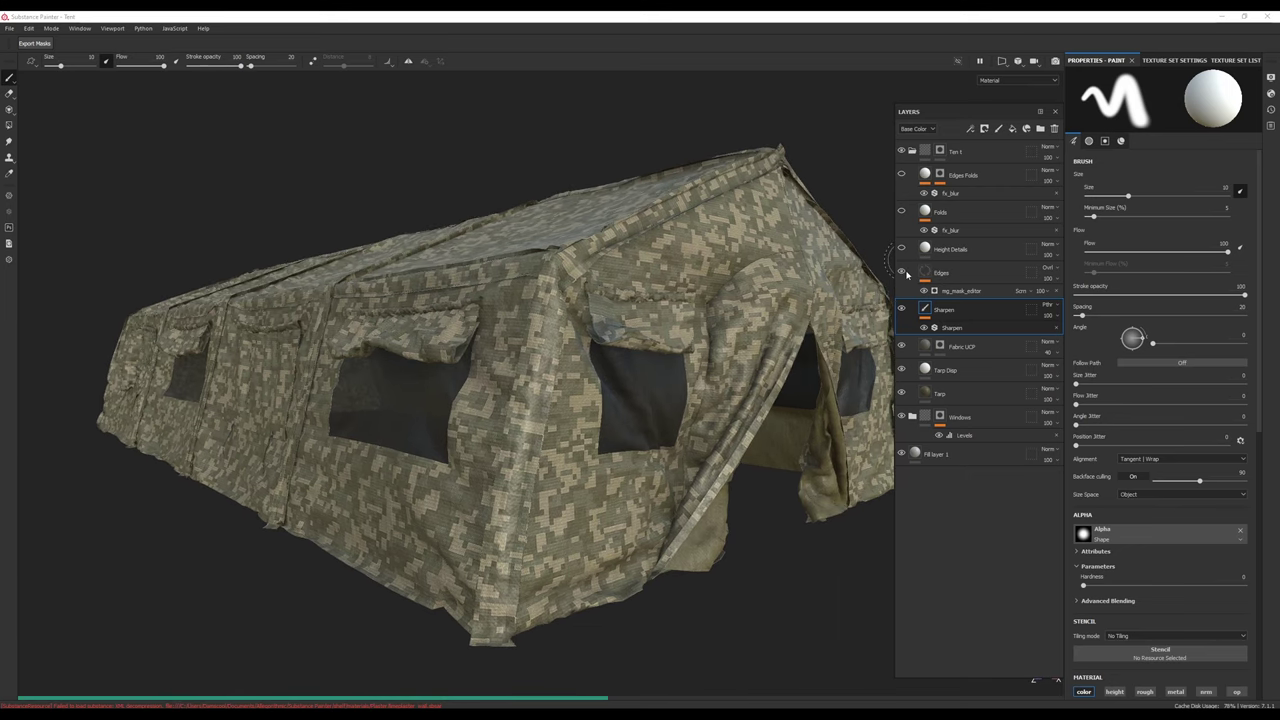
Step: Show the Edges layer and compare the tent's edge highlights with and without it
left_click(905, 274)
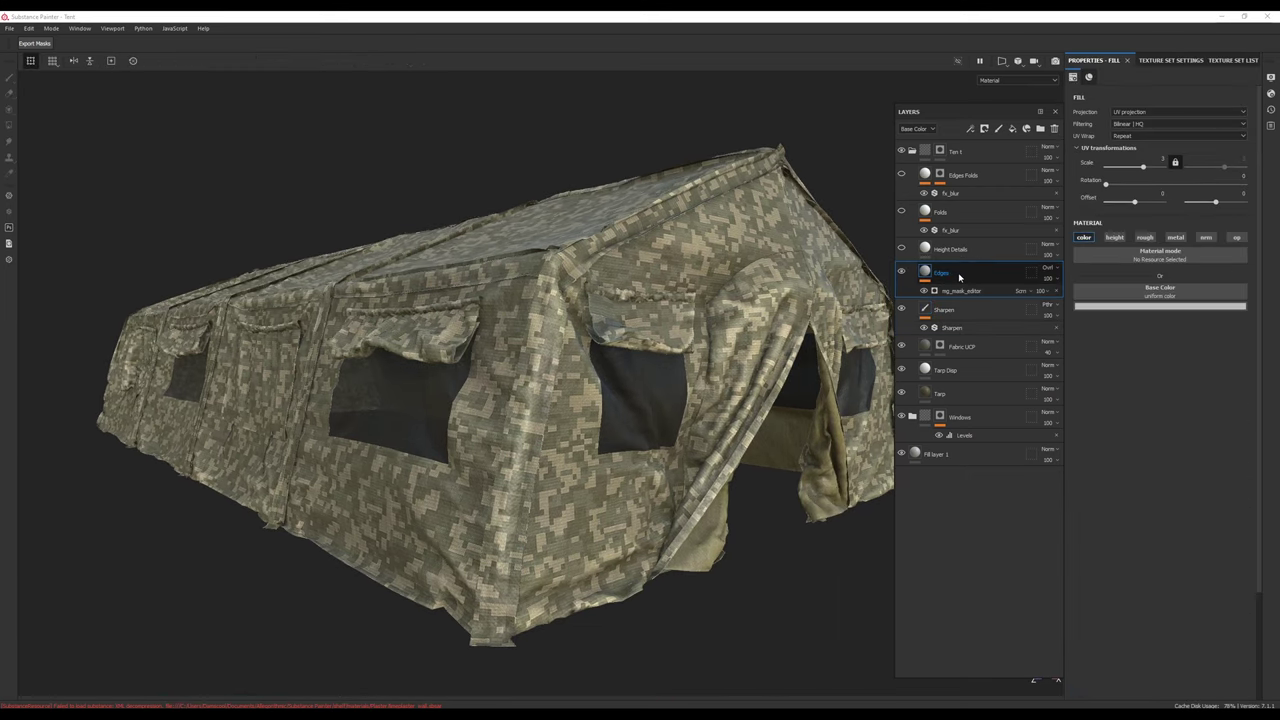
left_click(901, 274)
left_click(902, 274)
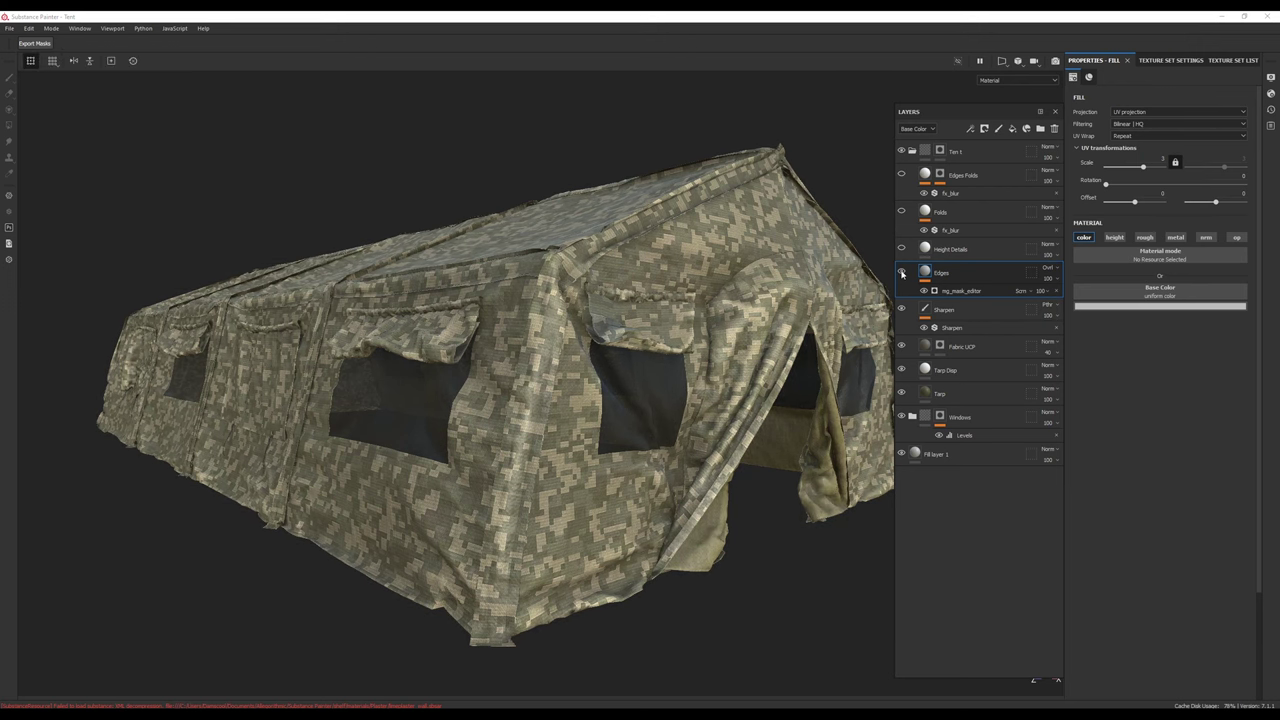
left_click(902, 274)
left_click(902, 274)
left_click(902, 274)
left_click(902, 274)
Step: Display only the base color channel and compare the effect of the Edges layer near the tent's corner and window
key("c")
left_click(902, 274)
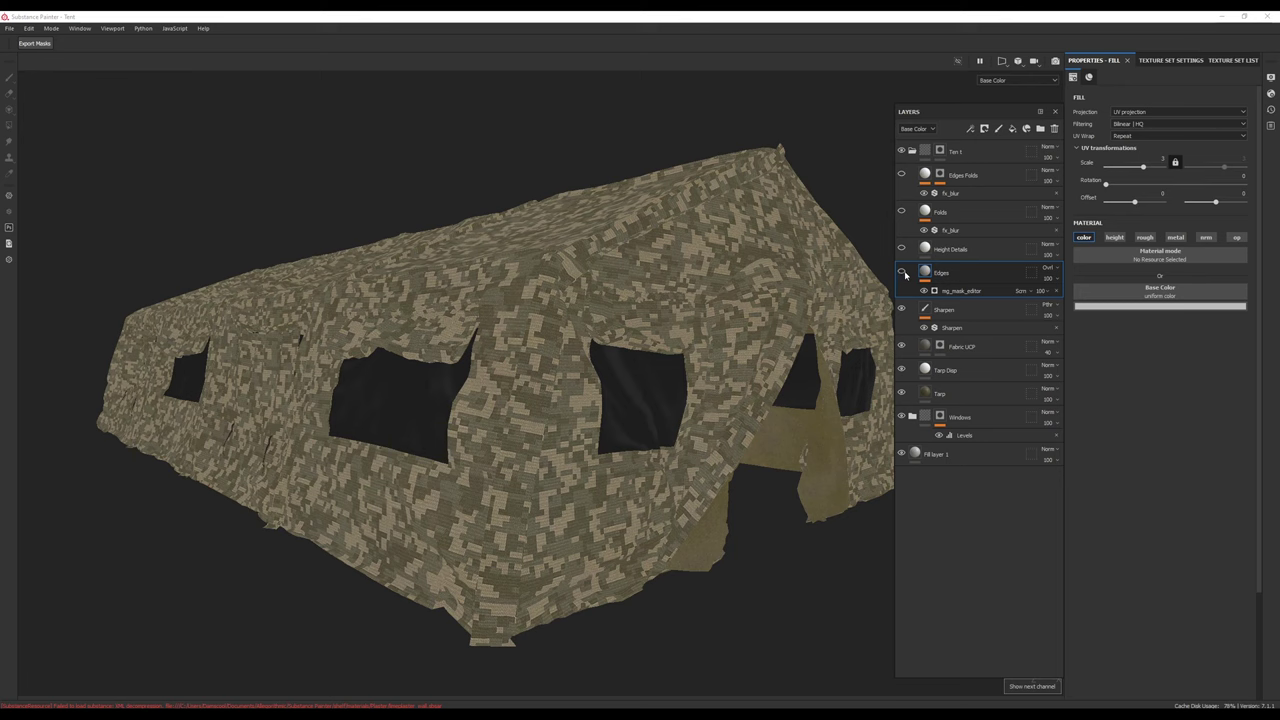
left_click(902, 274)
left_click_drag(370, 488, 485, 511, "alt")
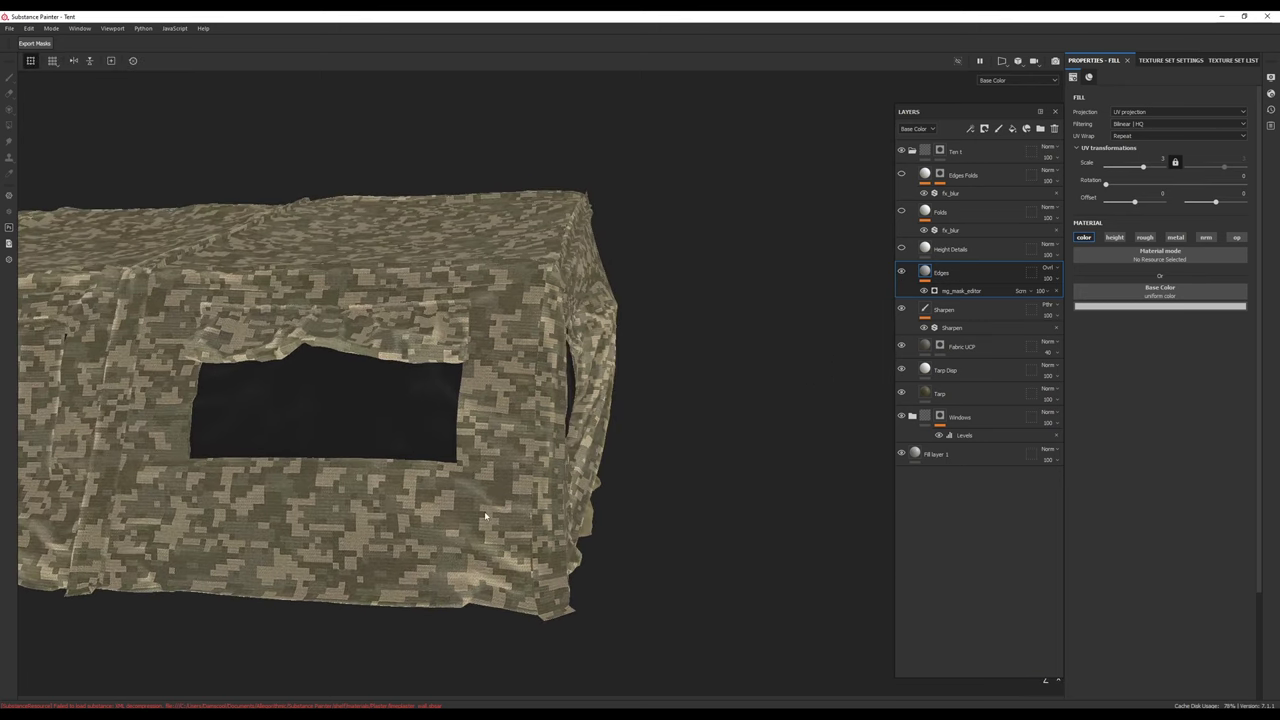
right_click_drag(485, 511, 571, 574, "alt")
left_click_drag(675, 485, 628, 474, "alt")
left_click(904, 274)
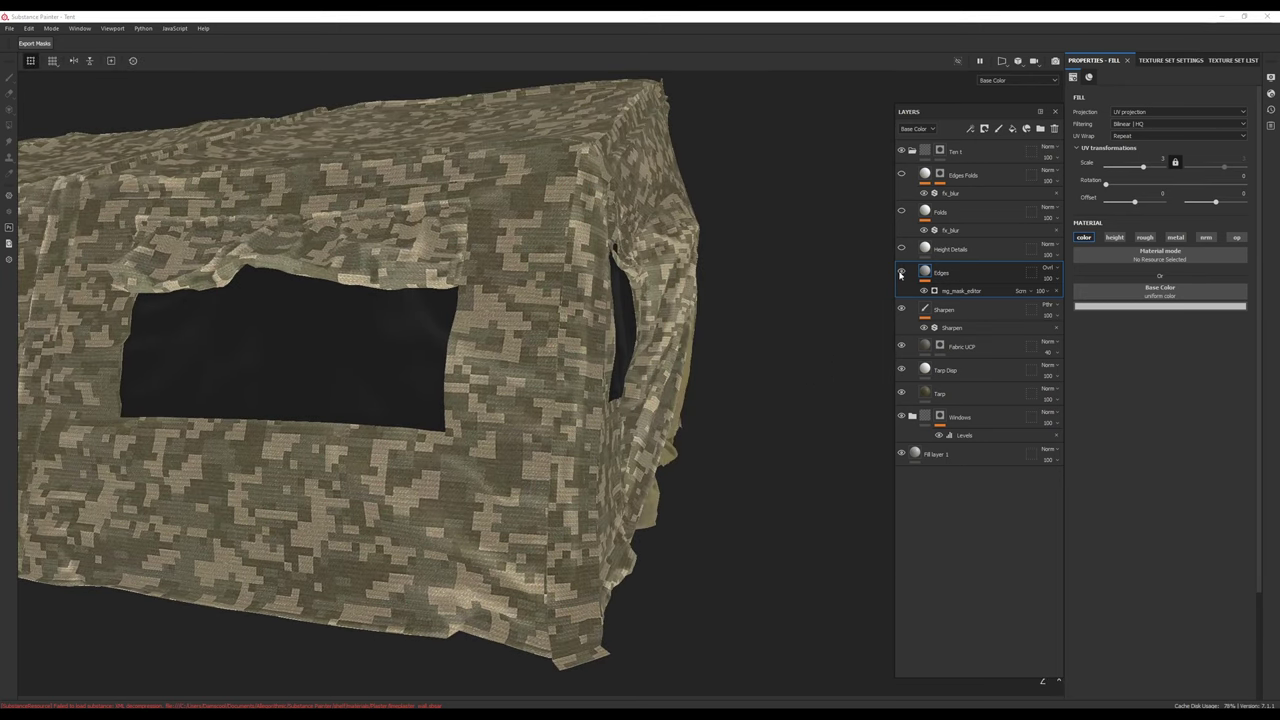
Step: Try a curvature of 1 in the mask generator of the Edges layer
left_click(964, 291)
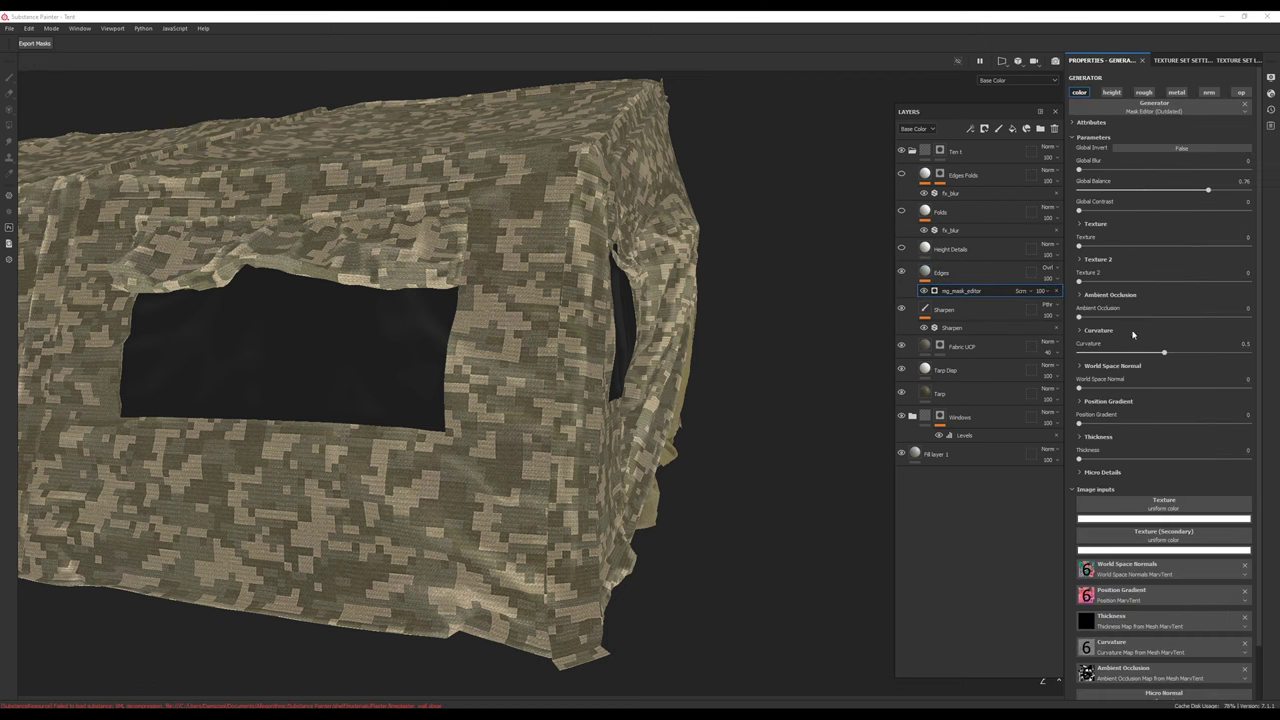
left_click_drag(1086, 353, 1207, 354)
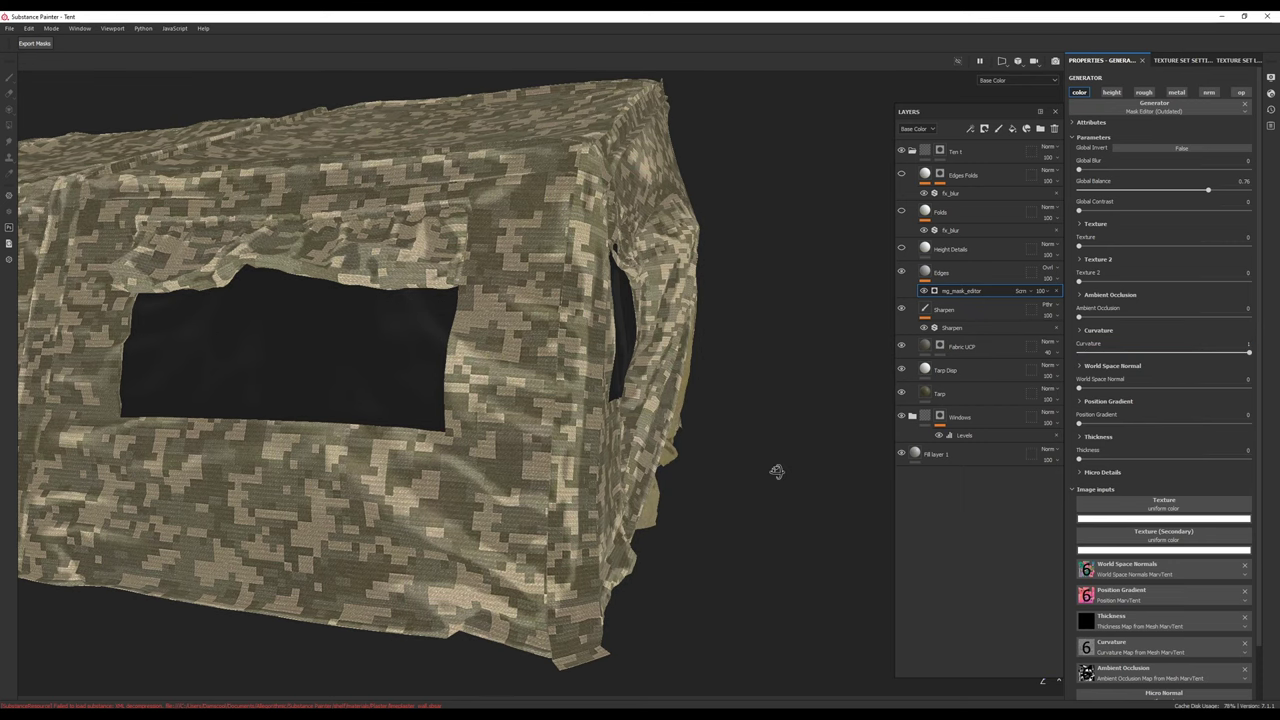
left_click_drag(771, 466, 740, 479, "alt")
Step: Return to the full material view and compare the tent with the Edges layer hidden and shown
key("m")
left_click_drag(771, 412, 802, 408, "alt")
left_click(901, 273)
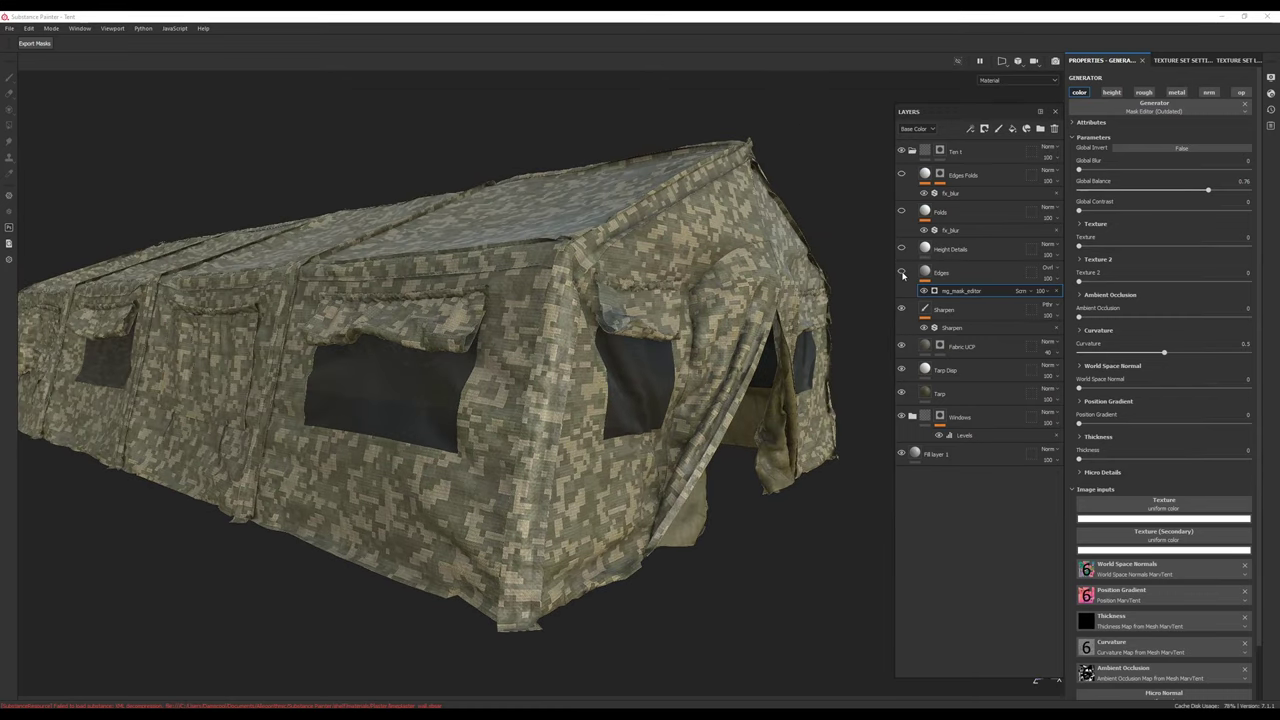
left_click(901, 273)
left_click(901, 273)
left_click(901, 273)
Step: Add a fill layer directly above the Edges layer and limit it to the color channel
left_click(948, 277)
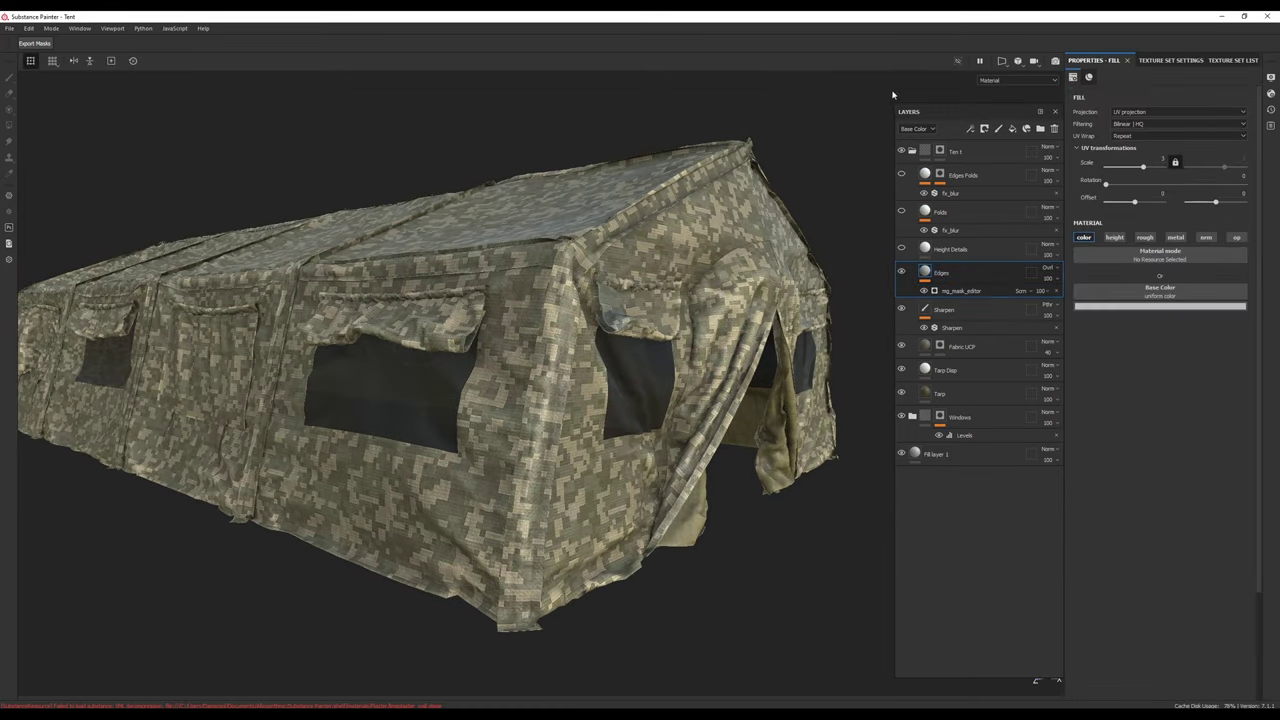
left_click(1014, 130)
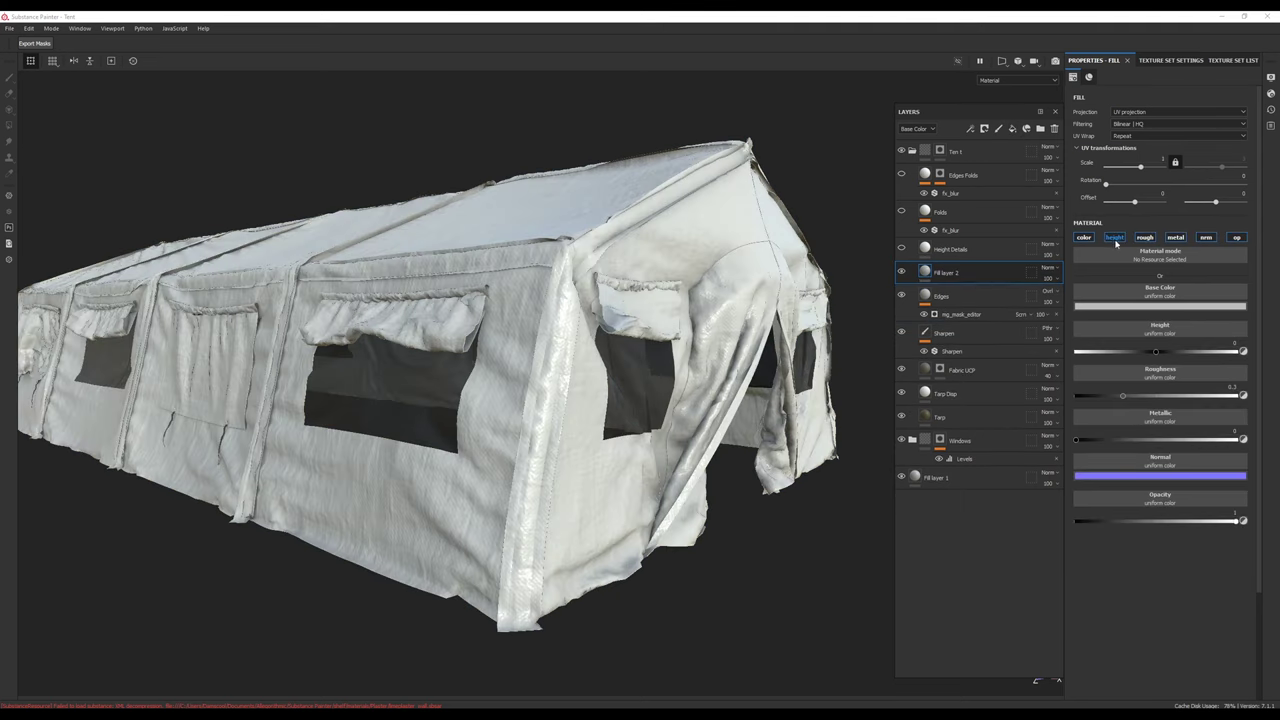
left_click(1115, 240)
left_click(1145, 239)
left_click(1177, 240)
left_click(1206, 239)
left_click(1236, 239)
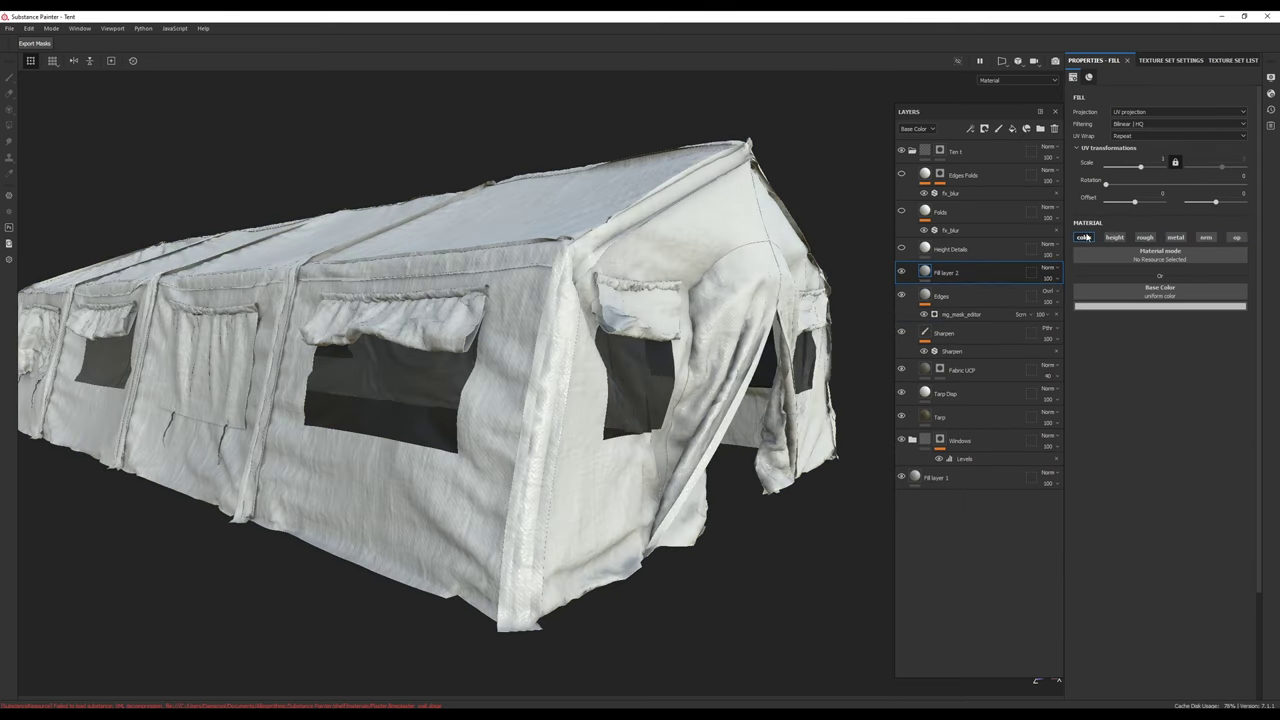
Step: Try a Curvature generator directly on the content of the new fill layer
left_click(969, 129)
left_click(1001, 142)
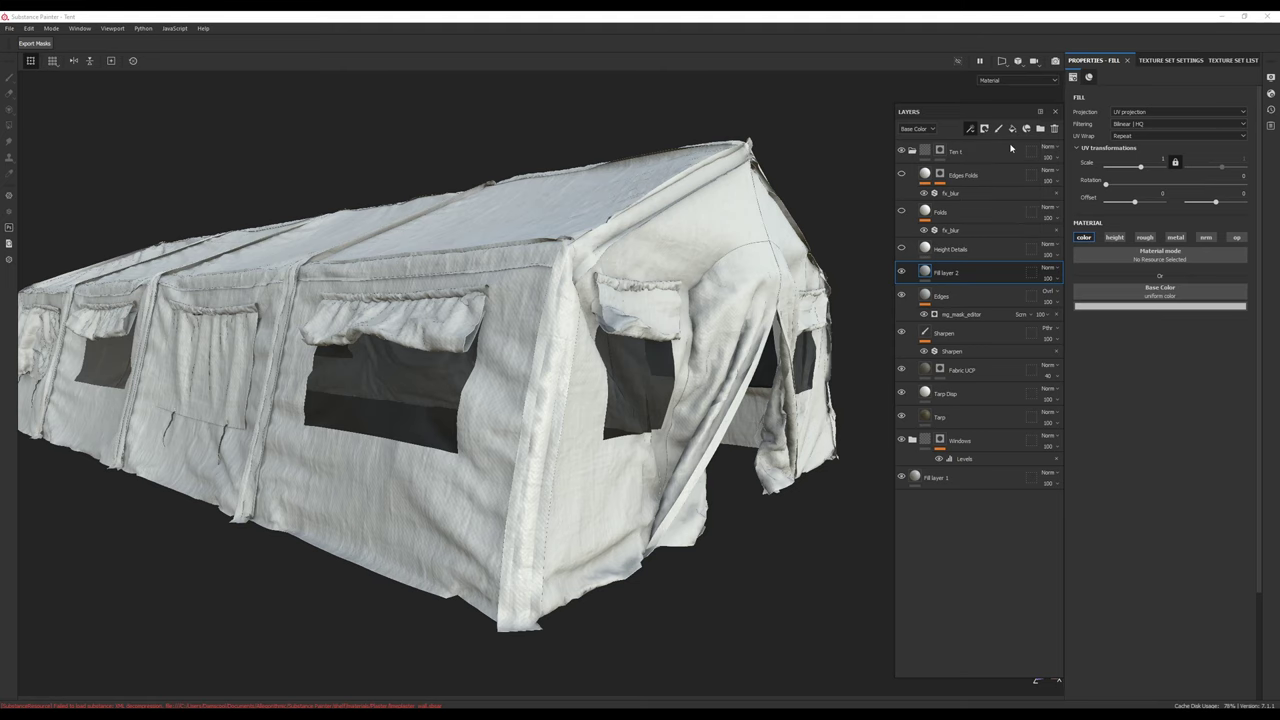
left_click(1162, 112)
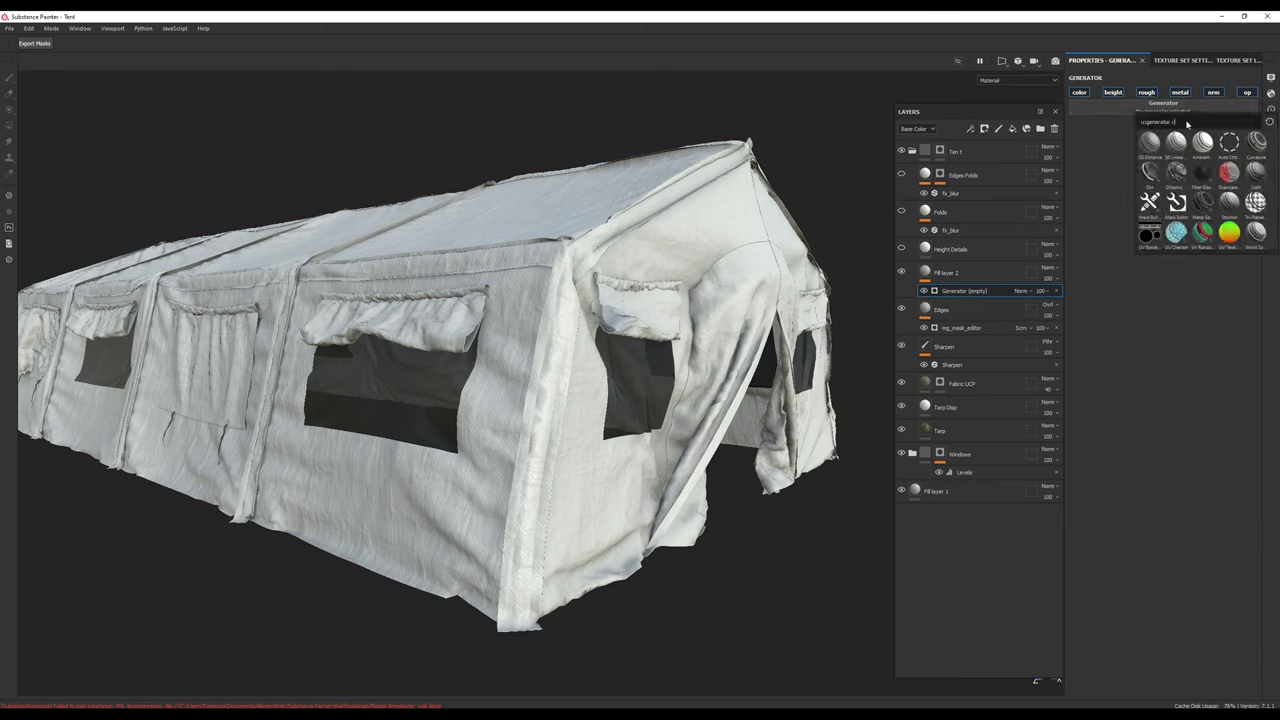
type("curv")
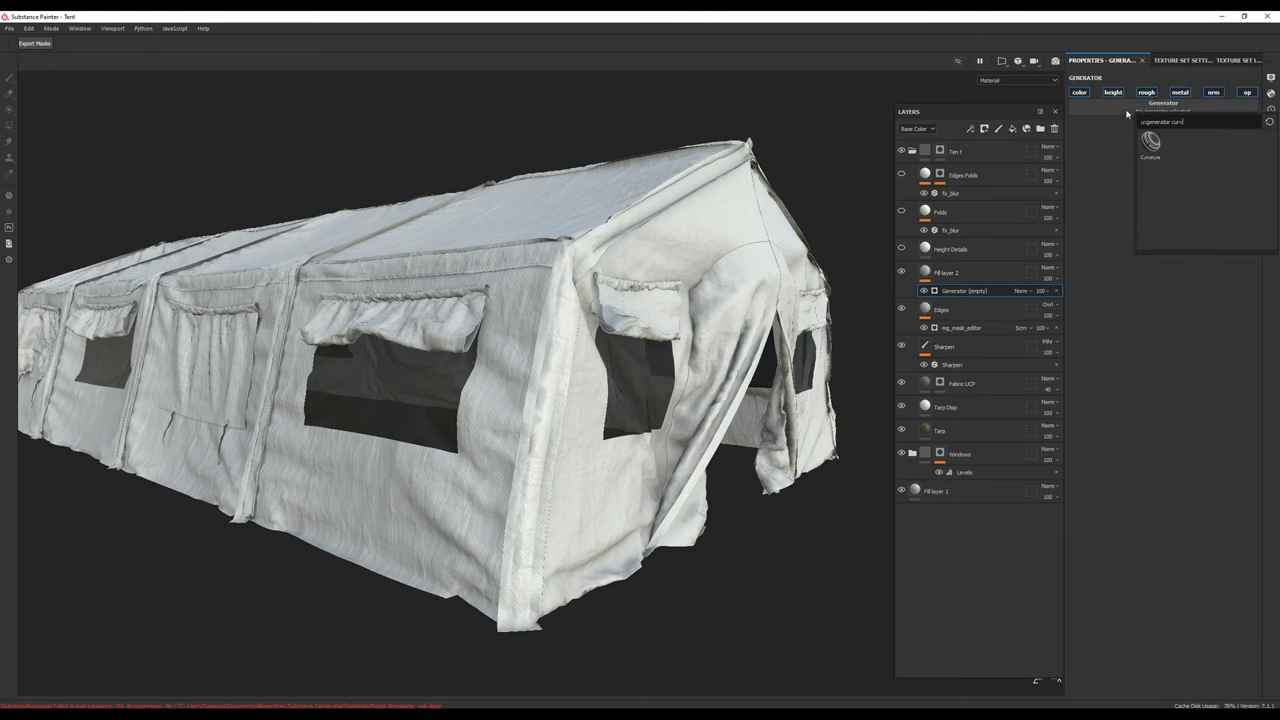
left_click(1152, 143)
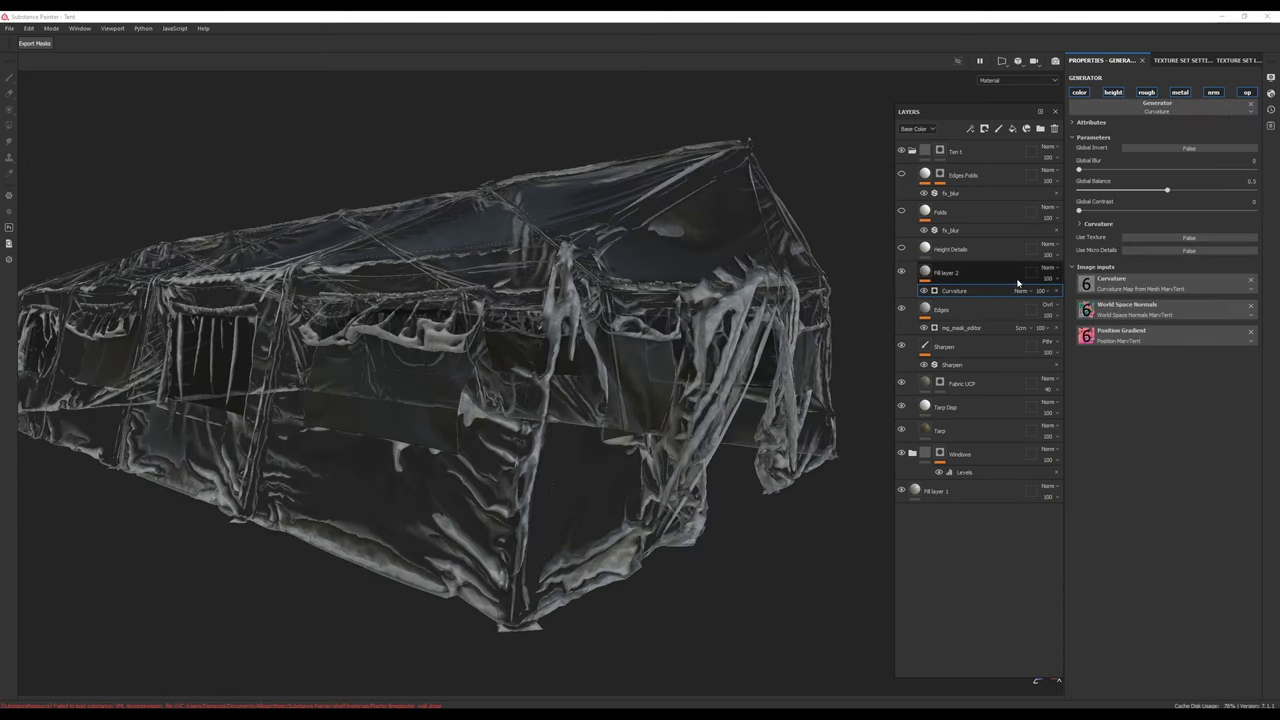
key("ctrl+z")
key("ctrl+z")
Step: Give the fill layer a black mask with a Curvature generator, global balance 0.34 and global contrast 0.07
left_click(985, 129)
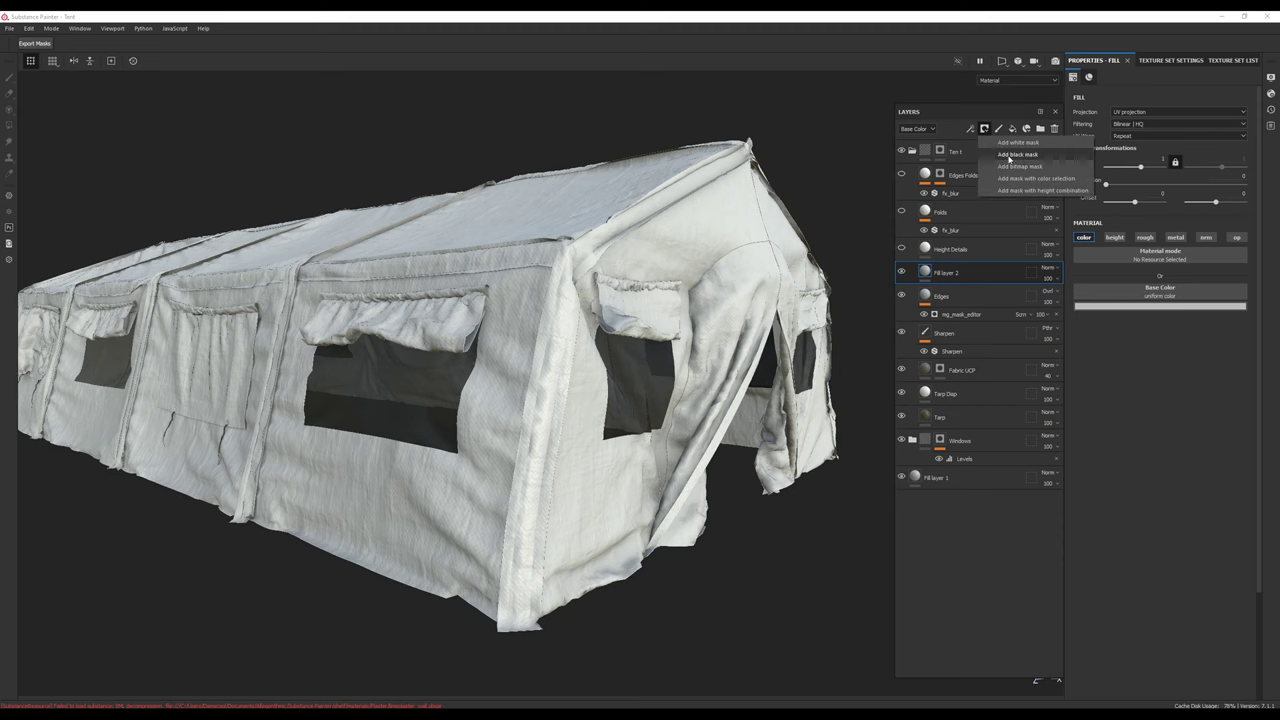
left_click(1019, 156)
left_click(970, 130)
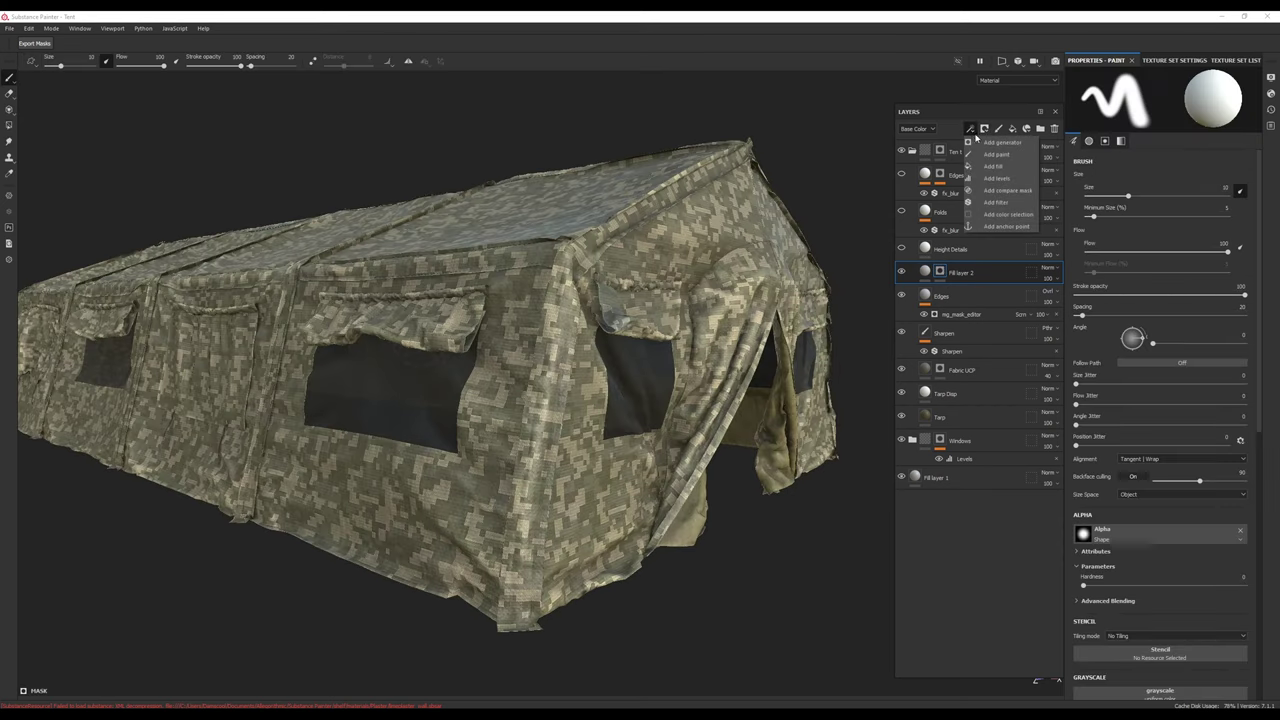
left_click(979, 143)
left_click(1158, 97)
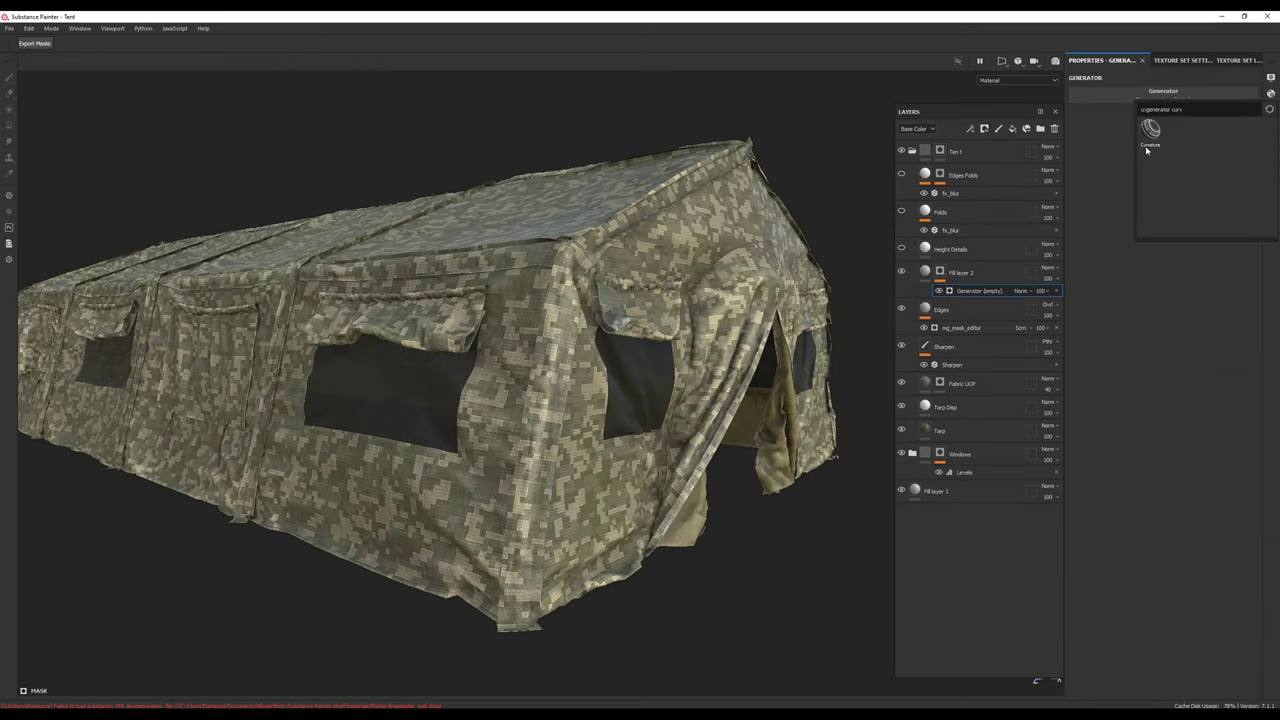
left_click(1150, 130)
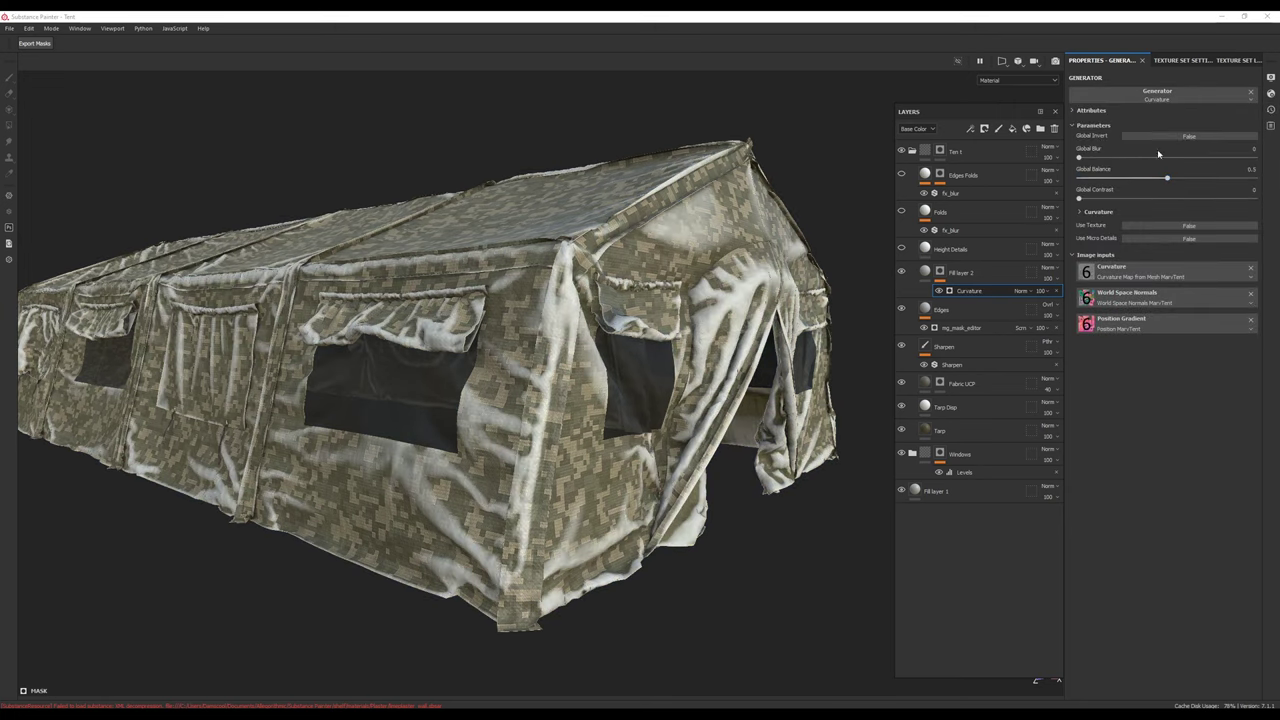
left_click_drag(1170, 181, 1138, 179)
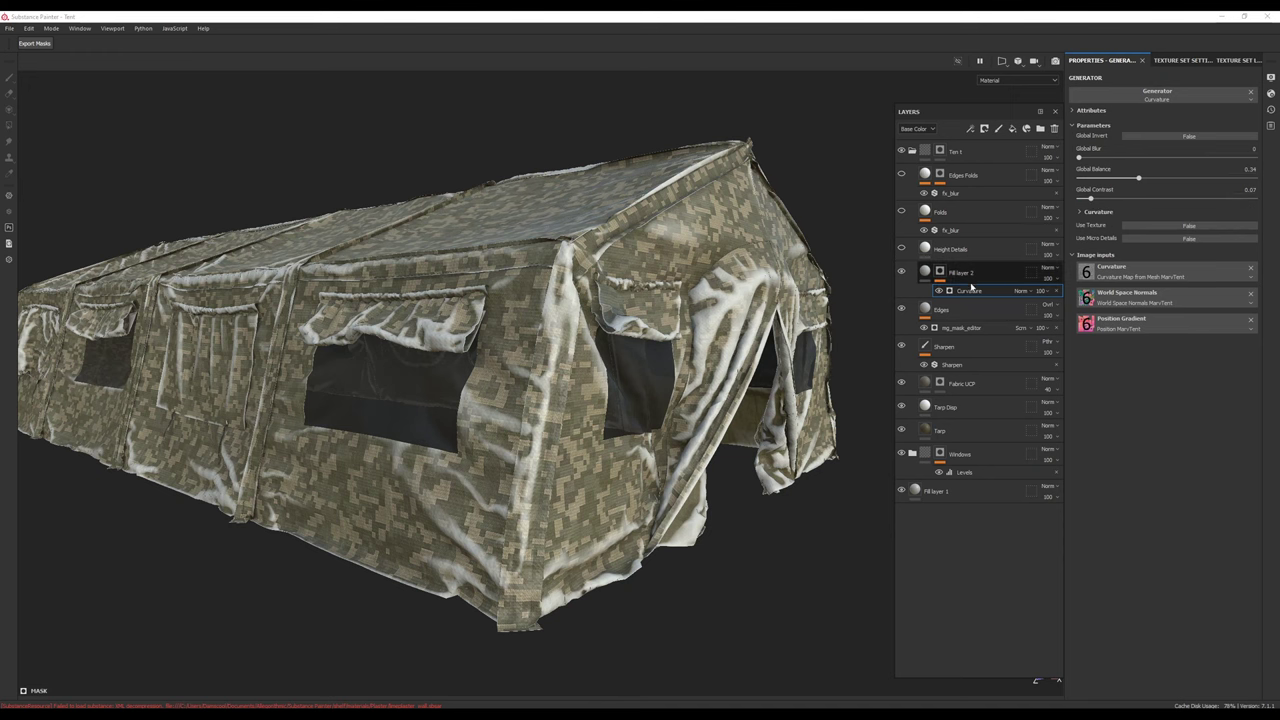
Step: Lower the curvature-masked fill layer's opacity to 26 and compare it with the Edges layer
left_click(1044, 278)
left_click_drag(1077, 298, 1052, 297)
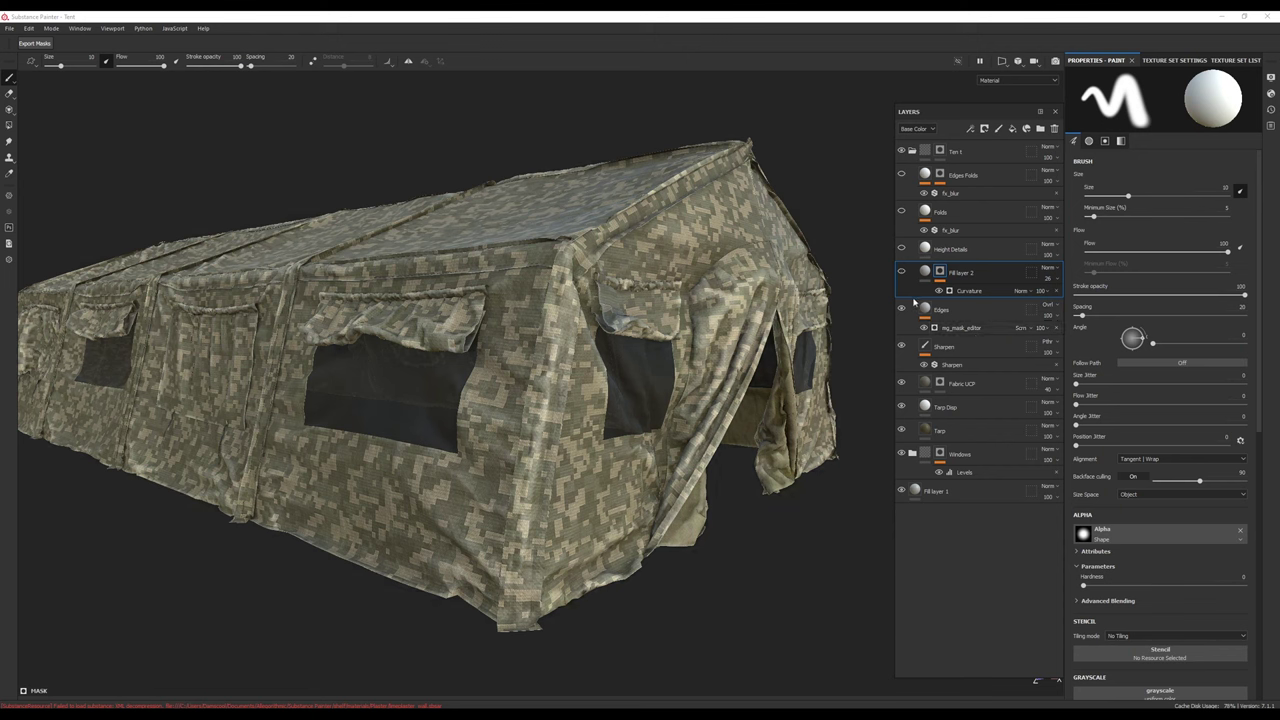
left_click(945, 316)
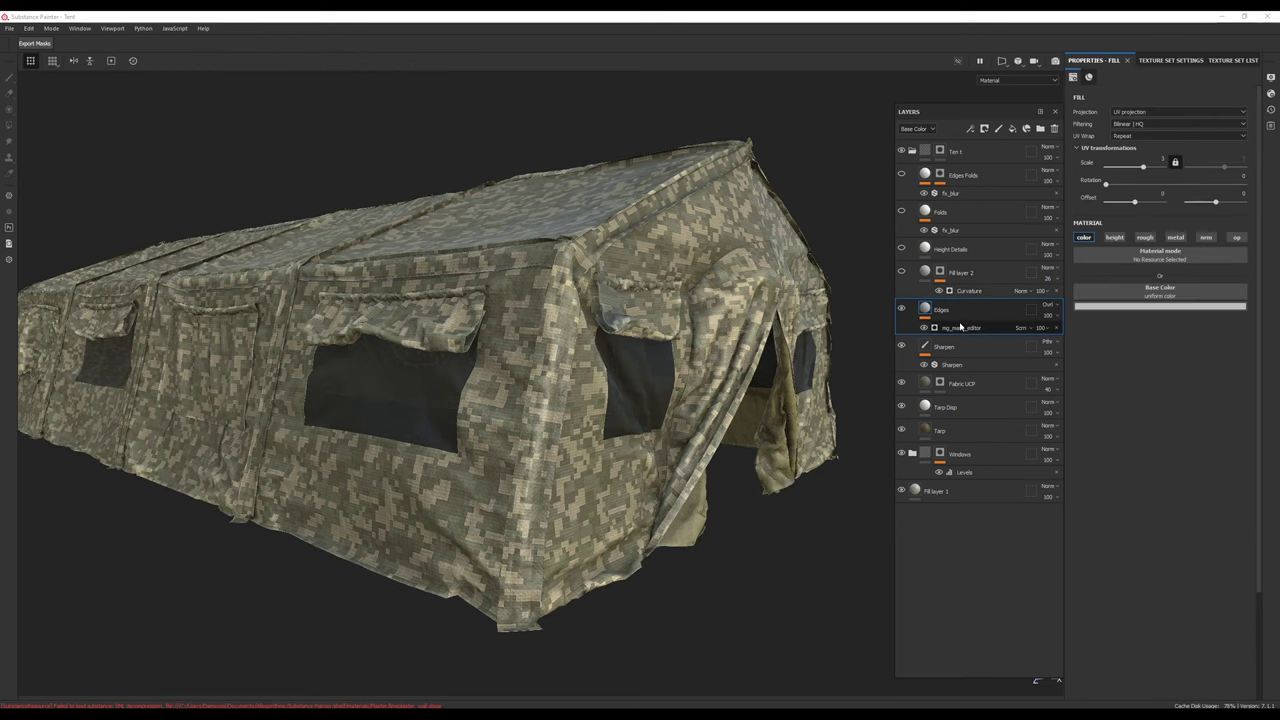
left_click(955, 276)
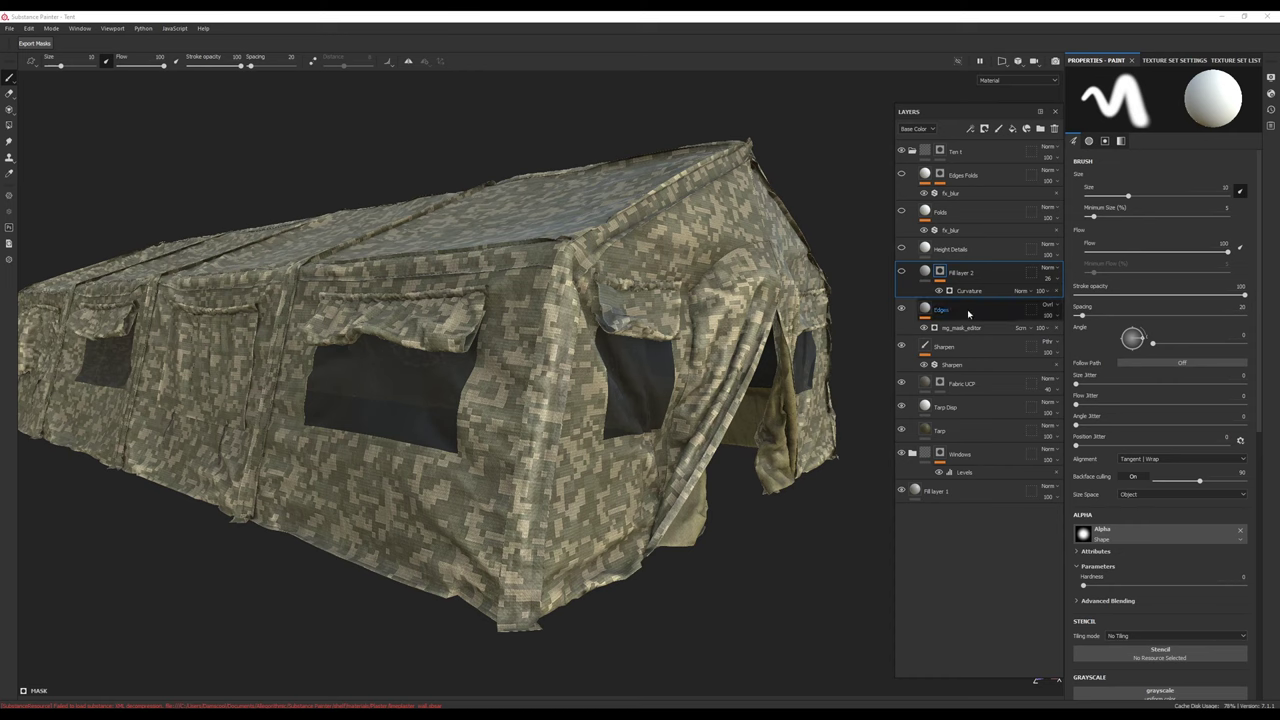
Step: Switch the curvature-masked fill layer to Overlay blending and try its opacity at 100 and 0
left_click(1045, 269)
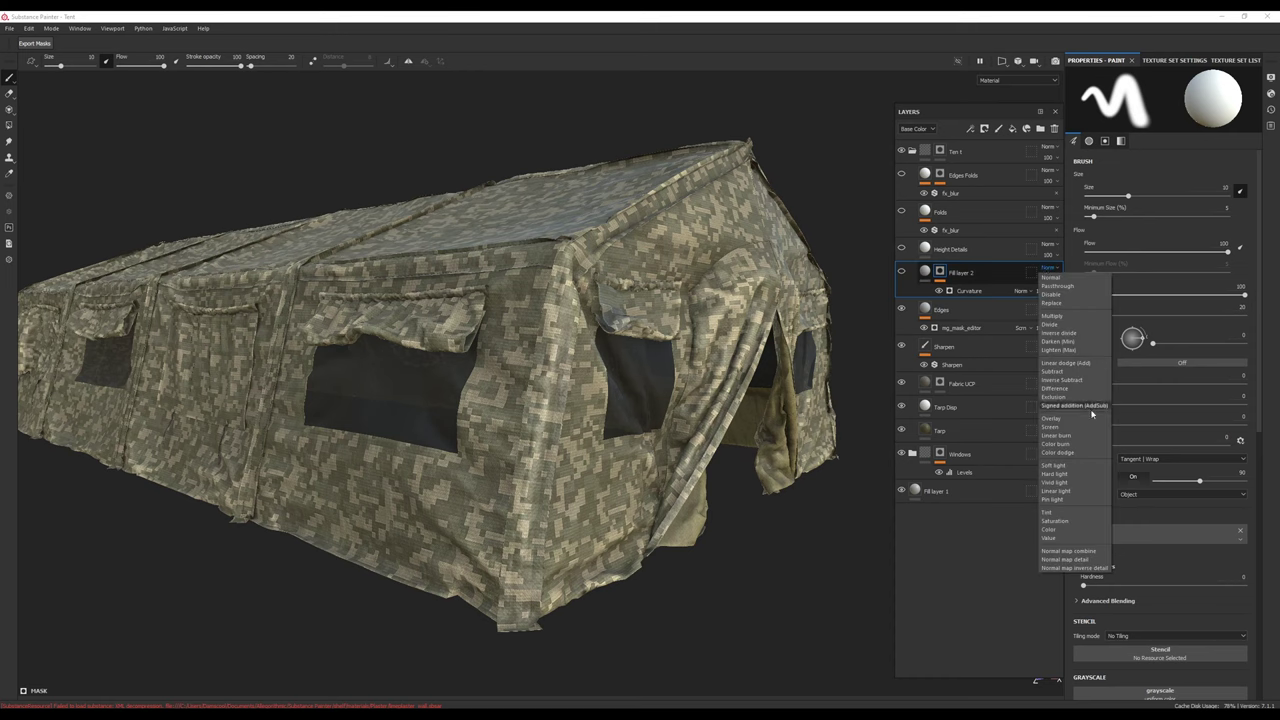
left_click(1088, 418)
left_click(1047, 280)
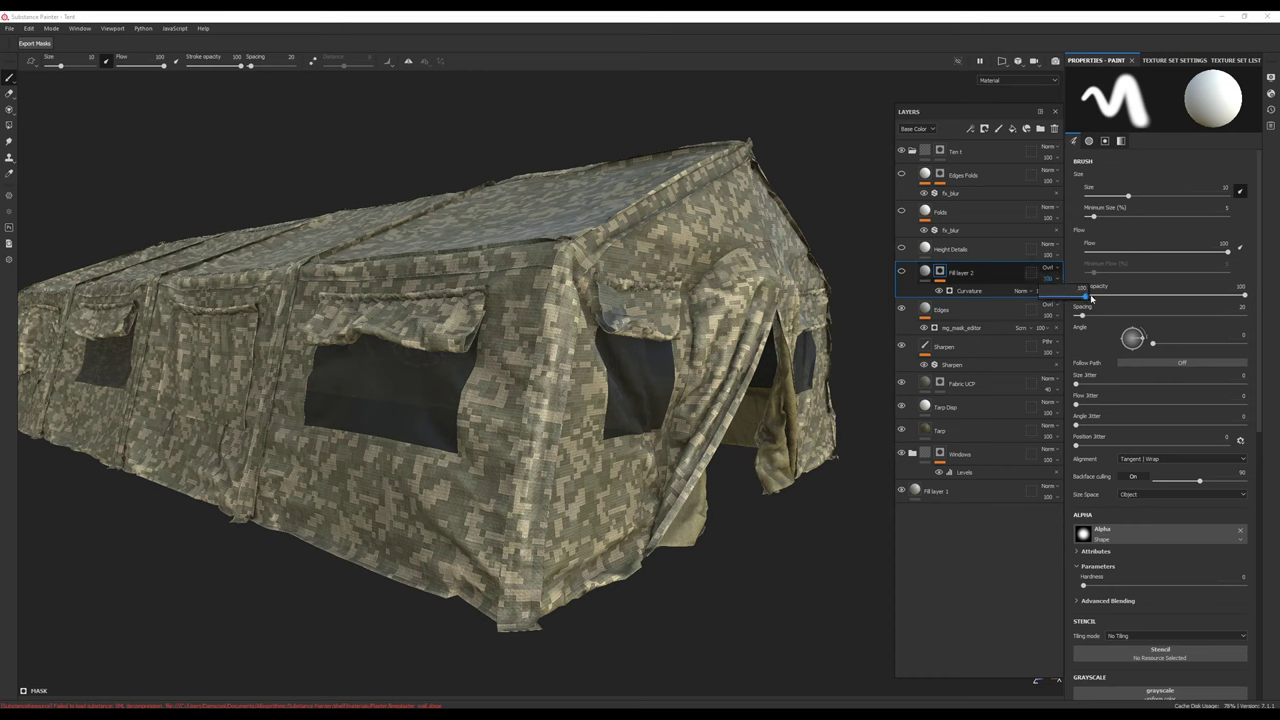
left_click(926, 274)
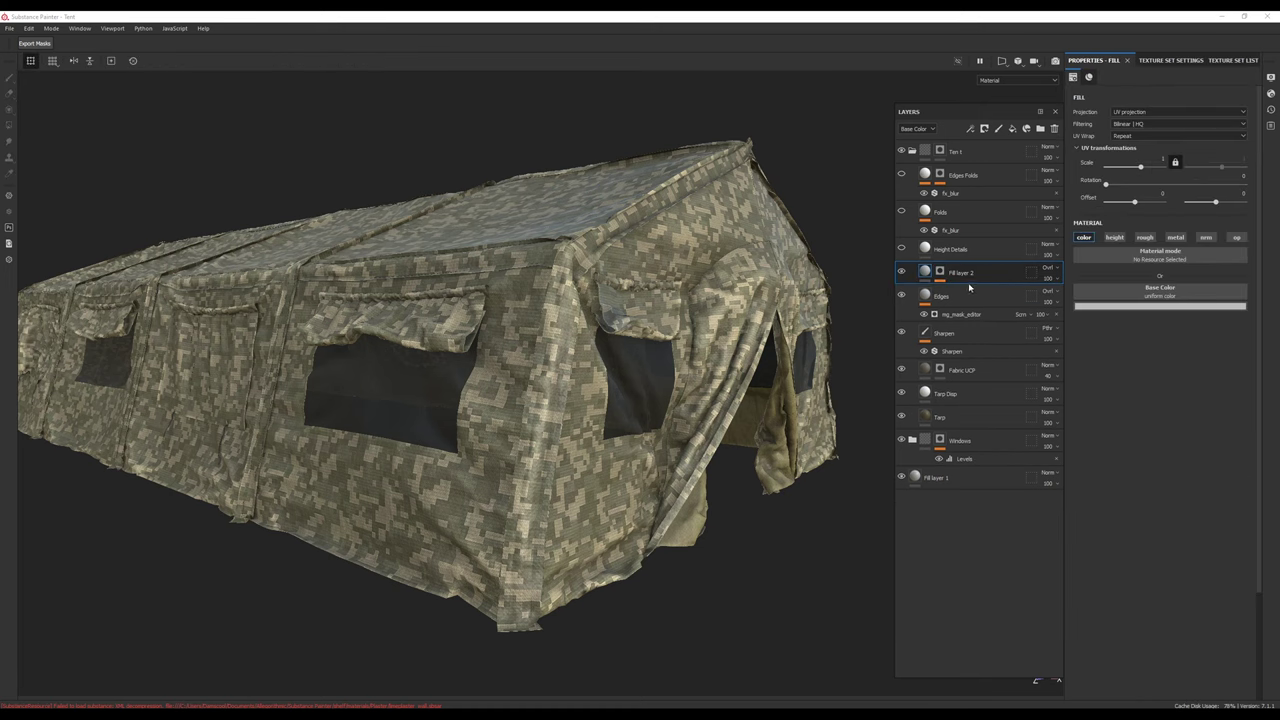
left_click(939, 273)
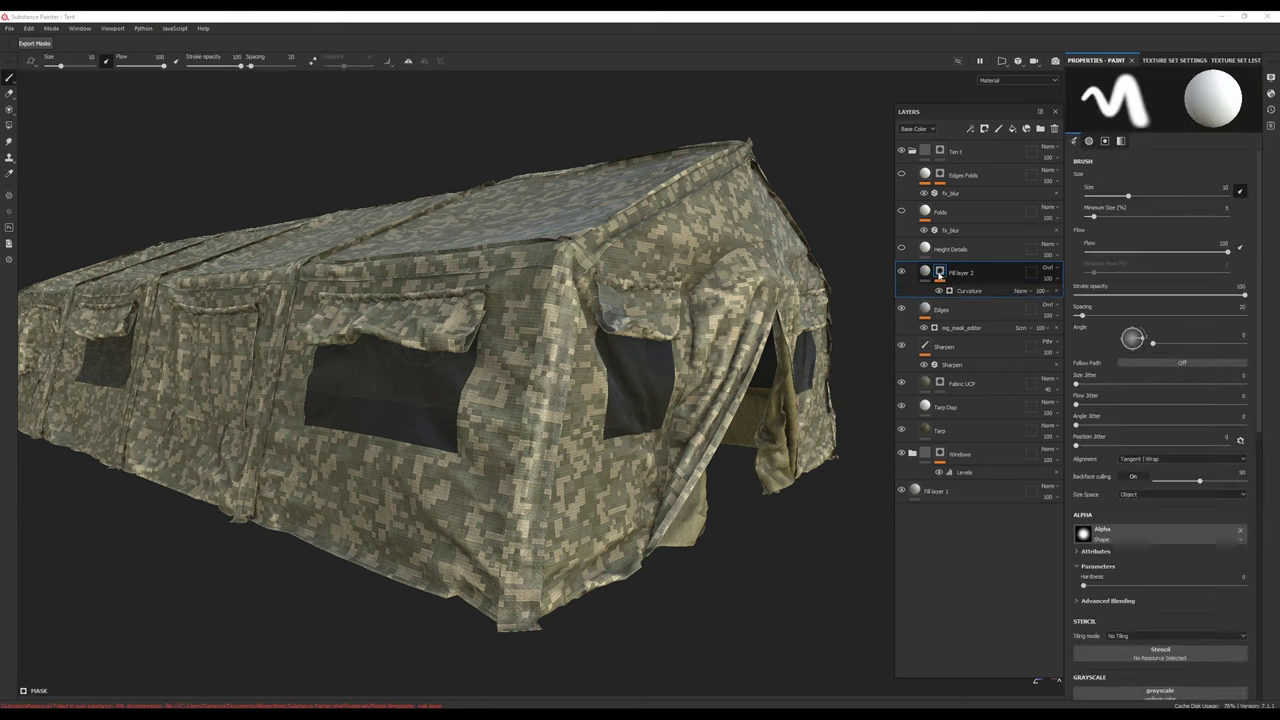
left_click(925, 273)
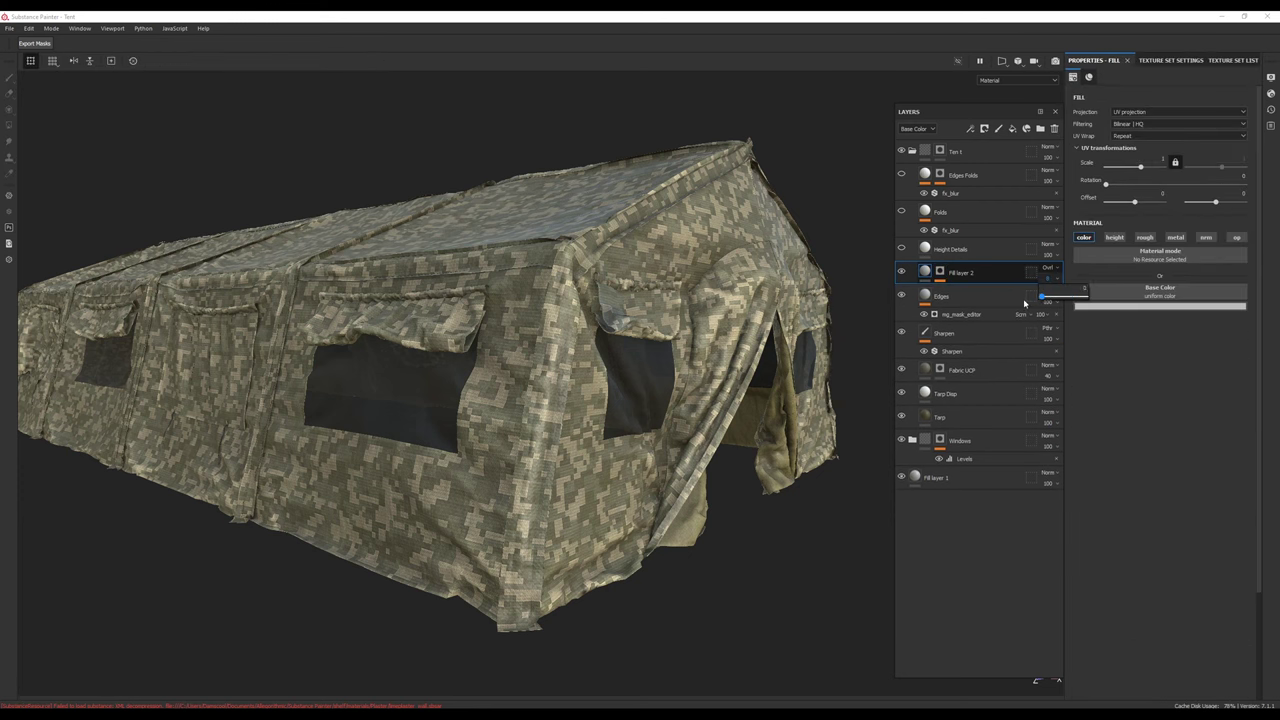
left_click(940, 272)
left_click(969, 289)
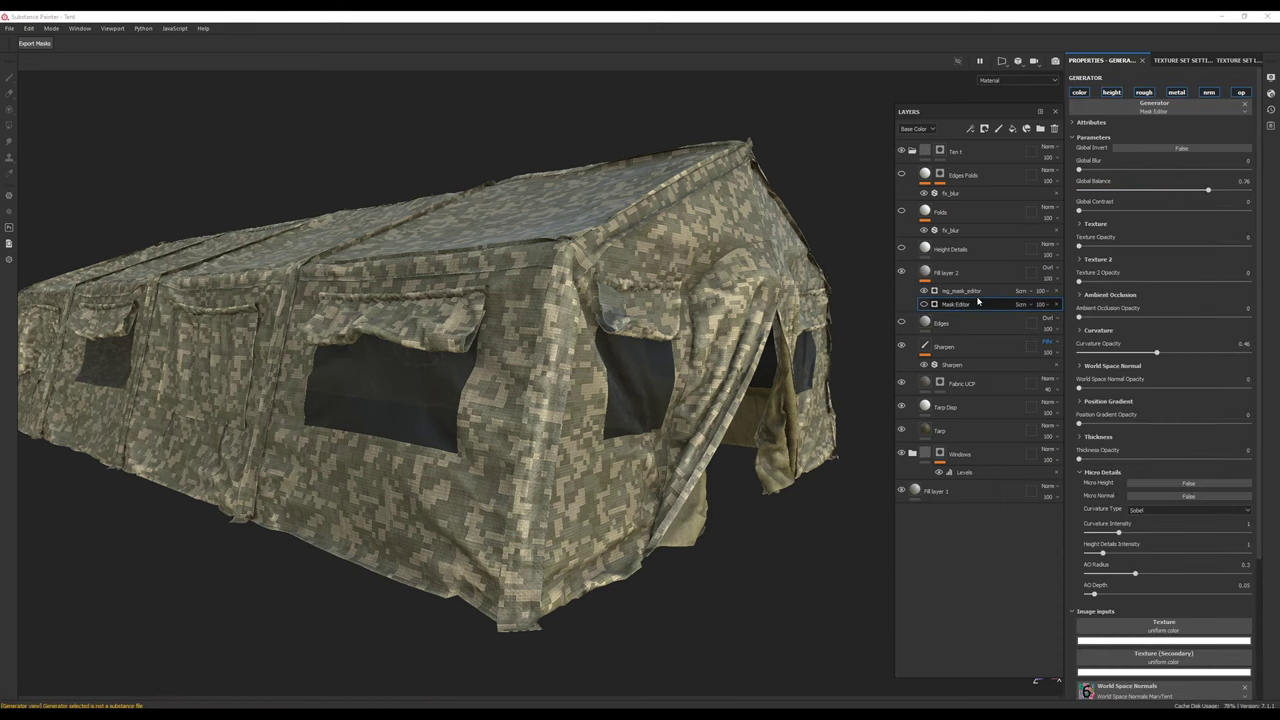
Step: Compare the outdated and current Mask Editor generators on the fill layer, including their micro details settings and visible effect
left_click(969, 291)
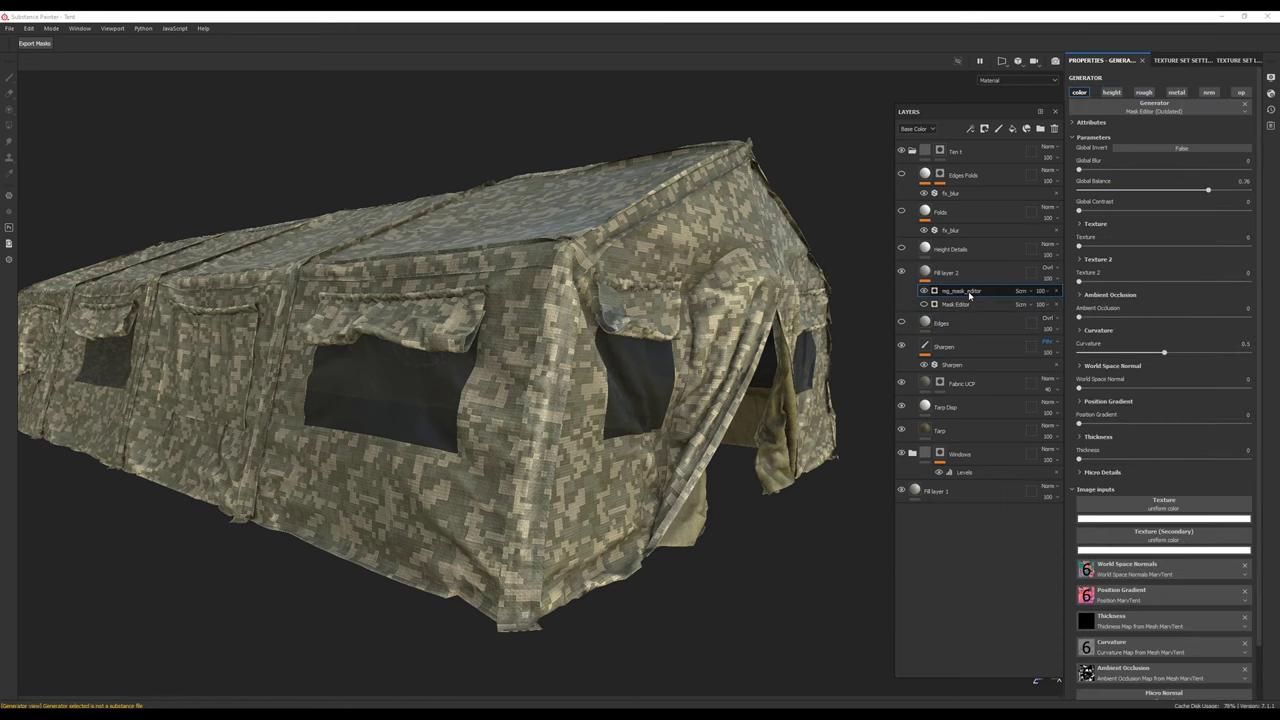
left_click(1078, 473)
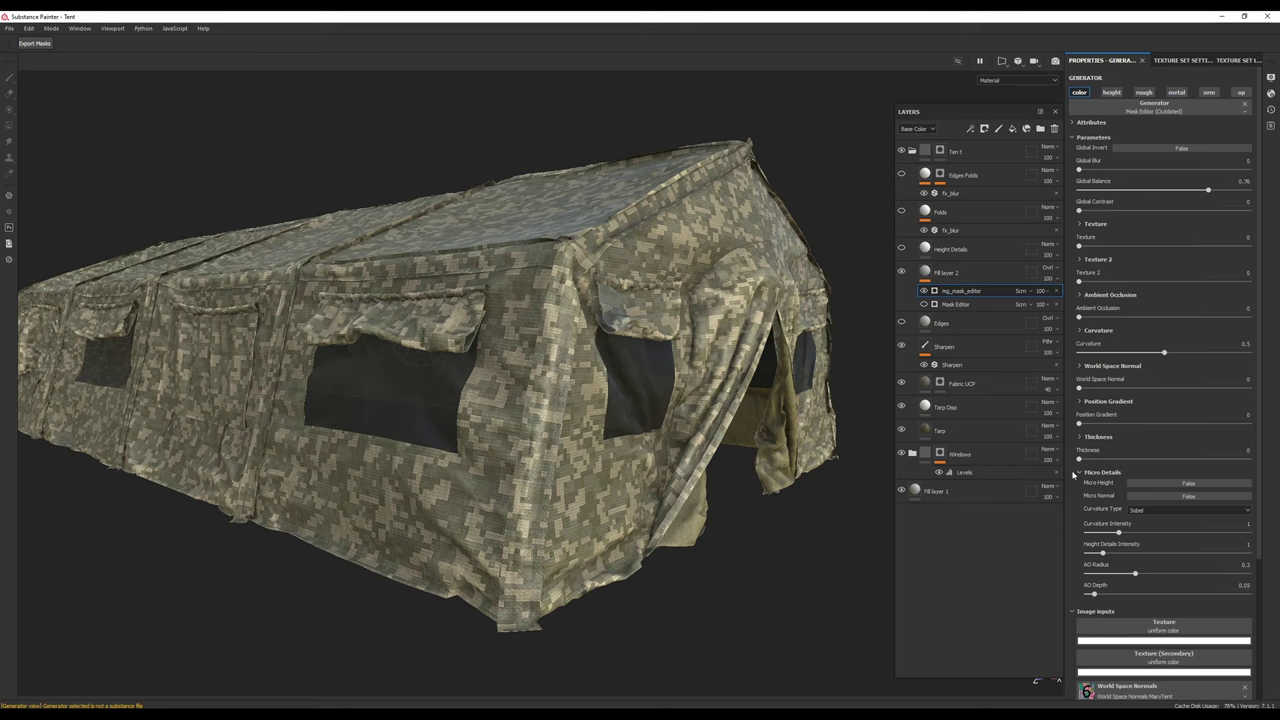
left_click(1079, 473)
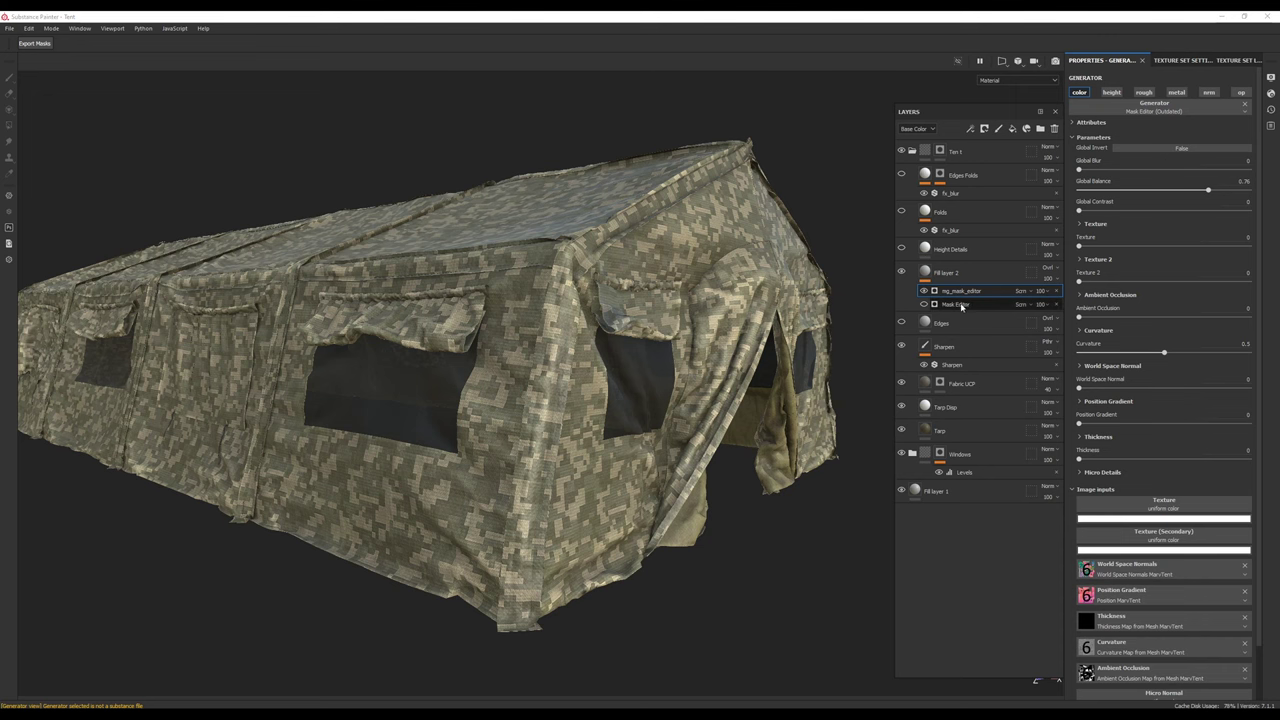
left_click(925, 303)
left_click(924, 292)
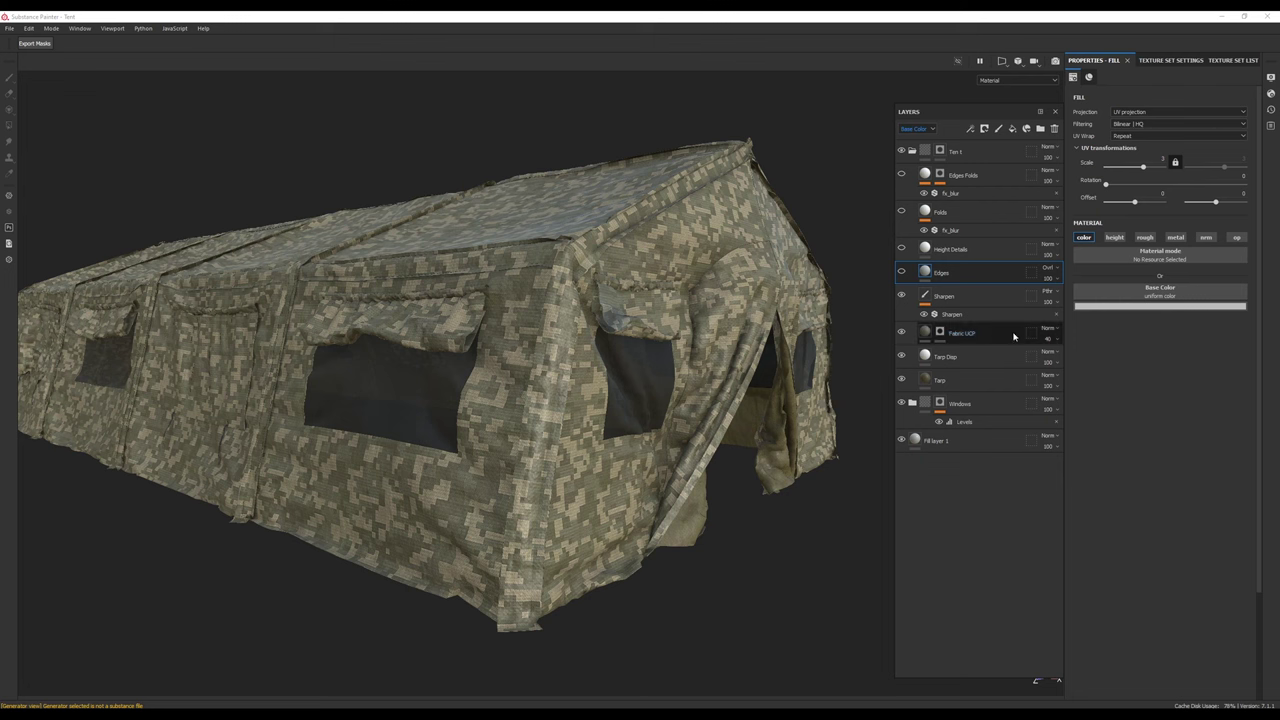
Step: Duplicate the Fabric UCP layer and place the copy between the Edges and Sharpen layers
left_click(977, 339)
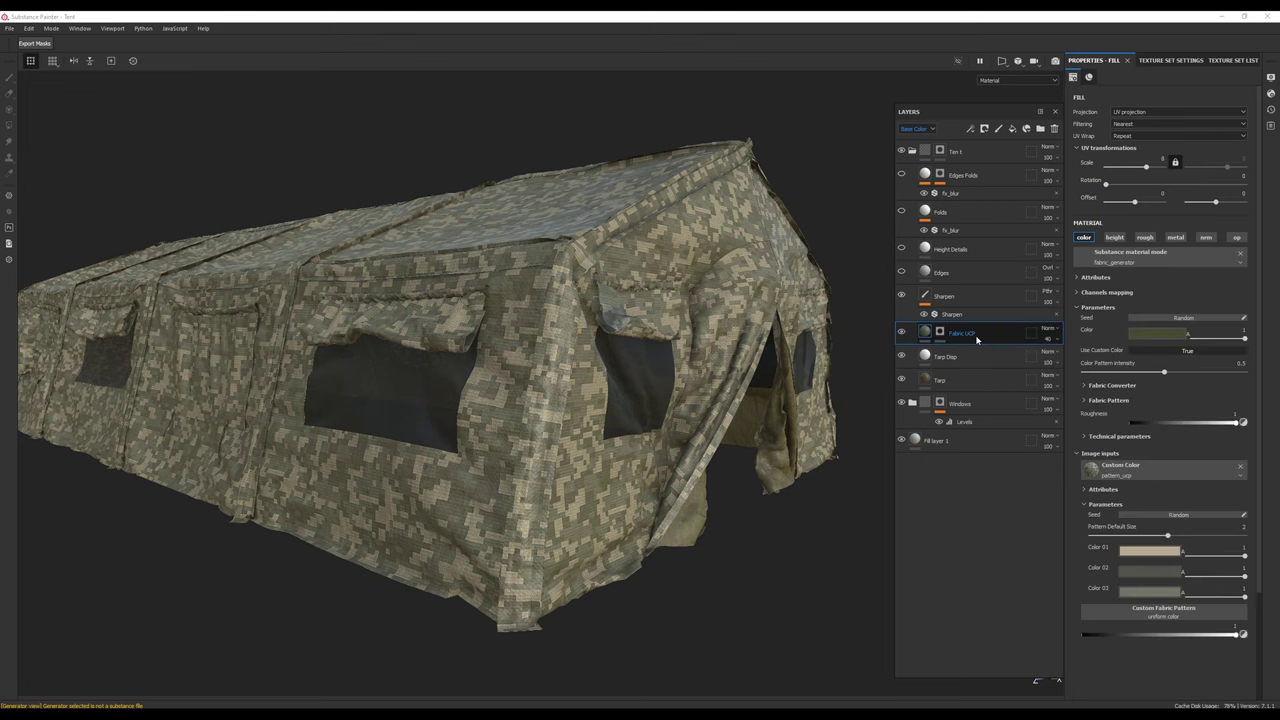
key("ctrl+d")
left_click_drag(975, 335, 958, 289)
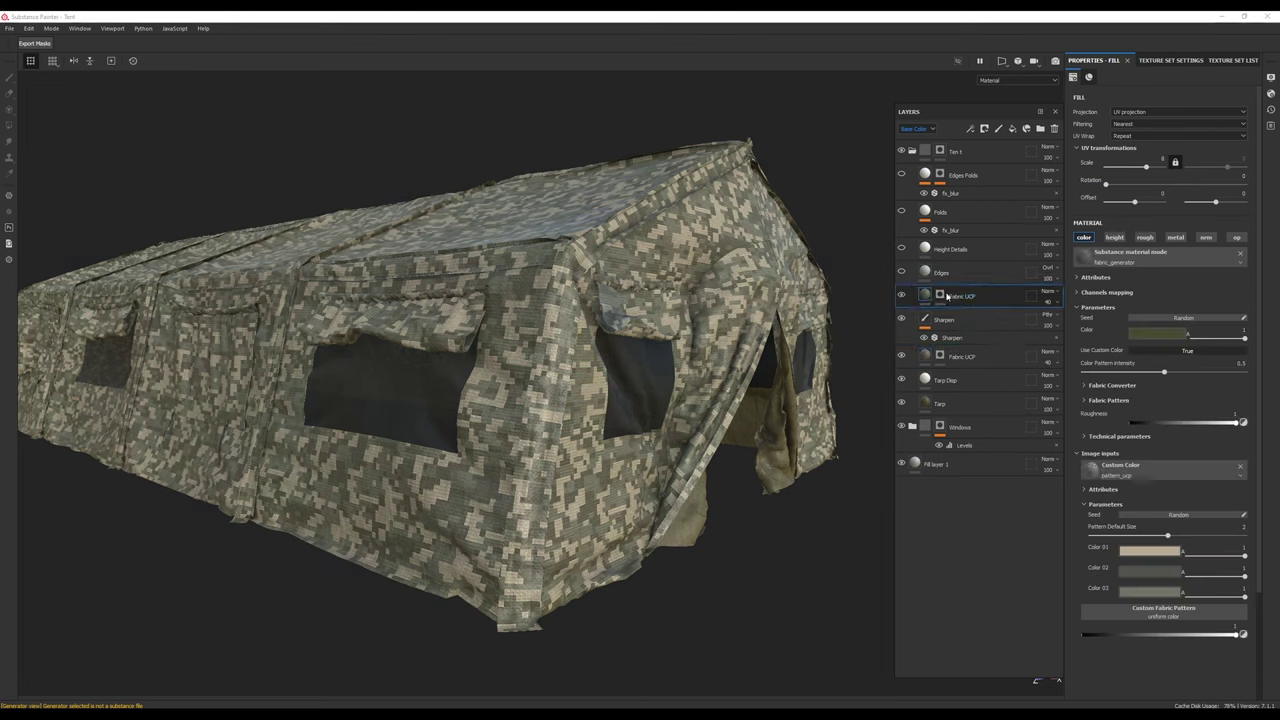
Step: Add an HSL Perceptive filter to the upper Fabric UCP layer with saturation 0.658 and lightness 0.661
left_click(969, 129)
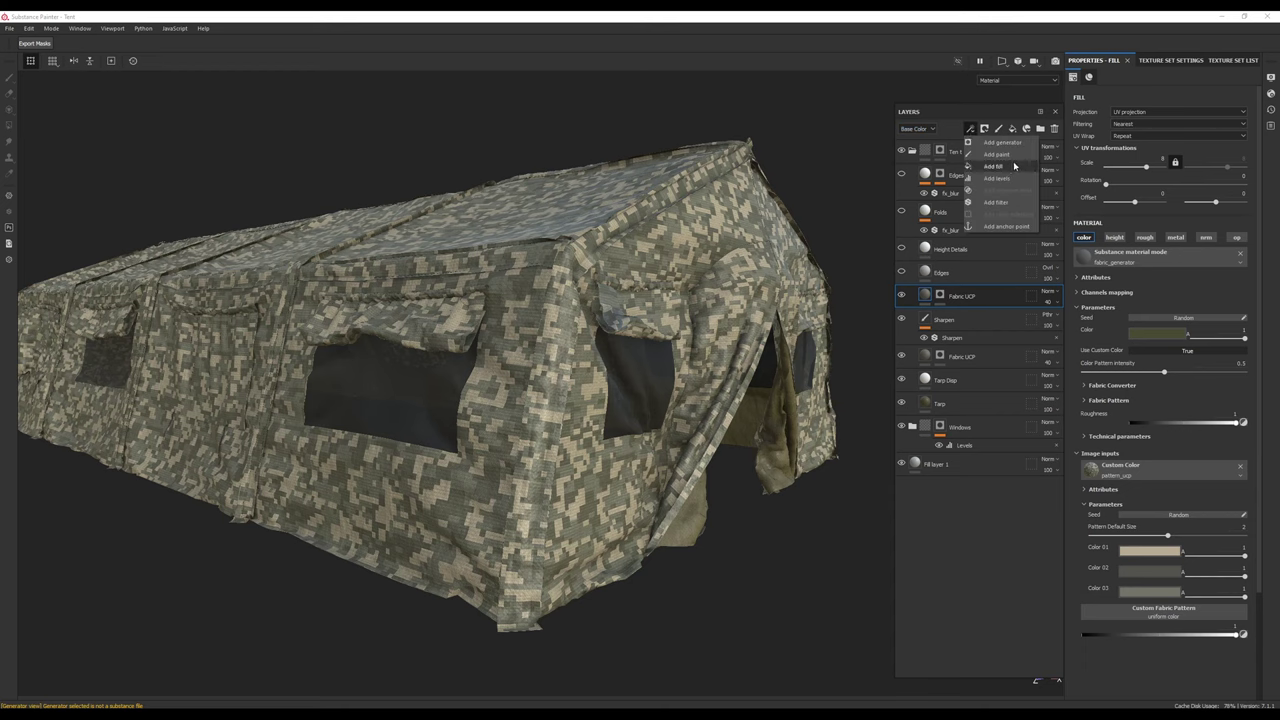
left_click(996, 202)
left_click(1182, 105)
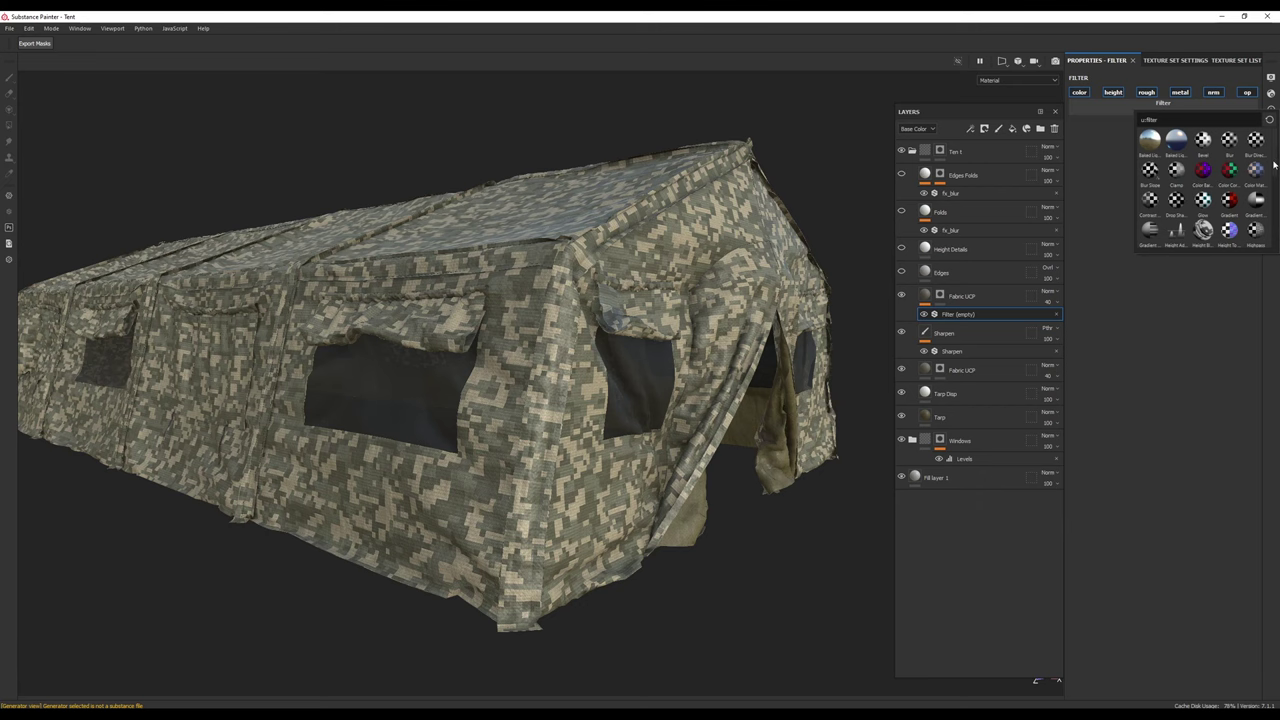
left_click(1200, 200)
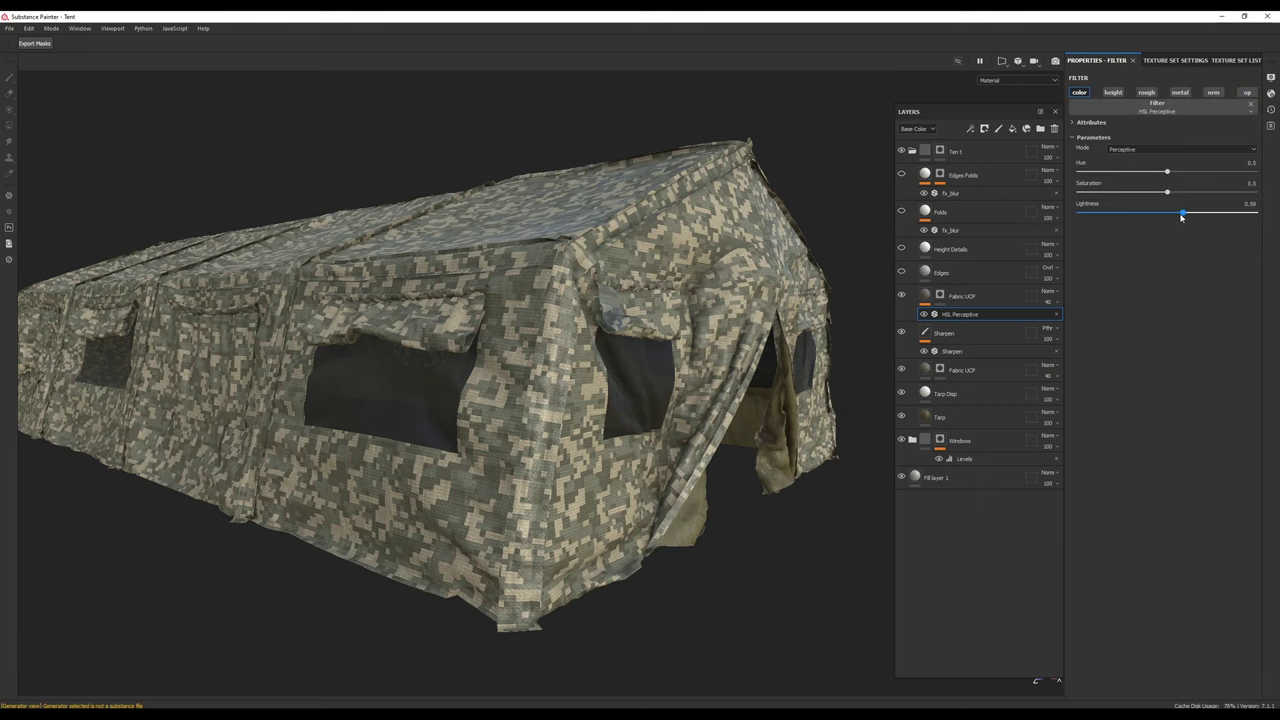
left_click_drag(1181, 216, 1184, 216)
mouse_move(1187, 194)
left_mouse_down()
mouse_move(1196, 213)
mouse_move(1195, 194)
left_mouse_up()
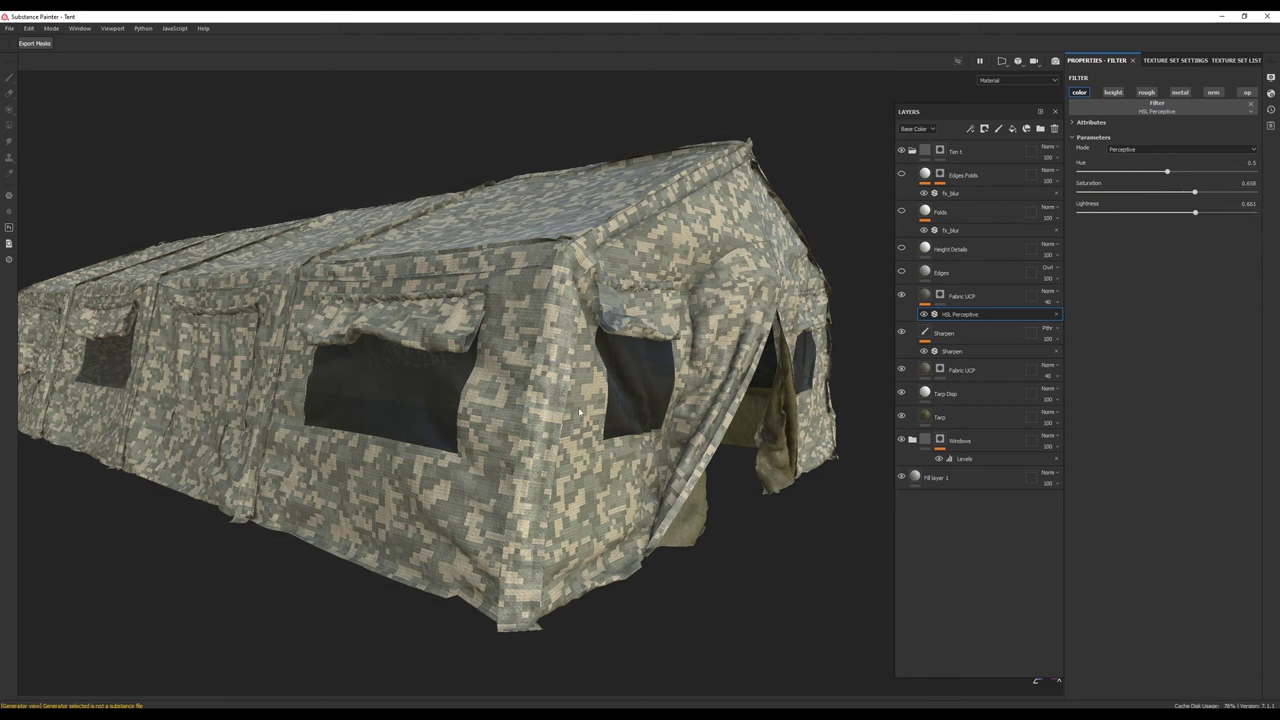
Step: Apply a black mask to the upper Fabric UCP layer
key("Delete")
left_click(942, 297)
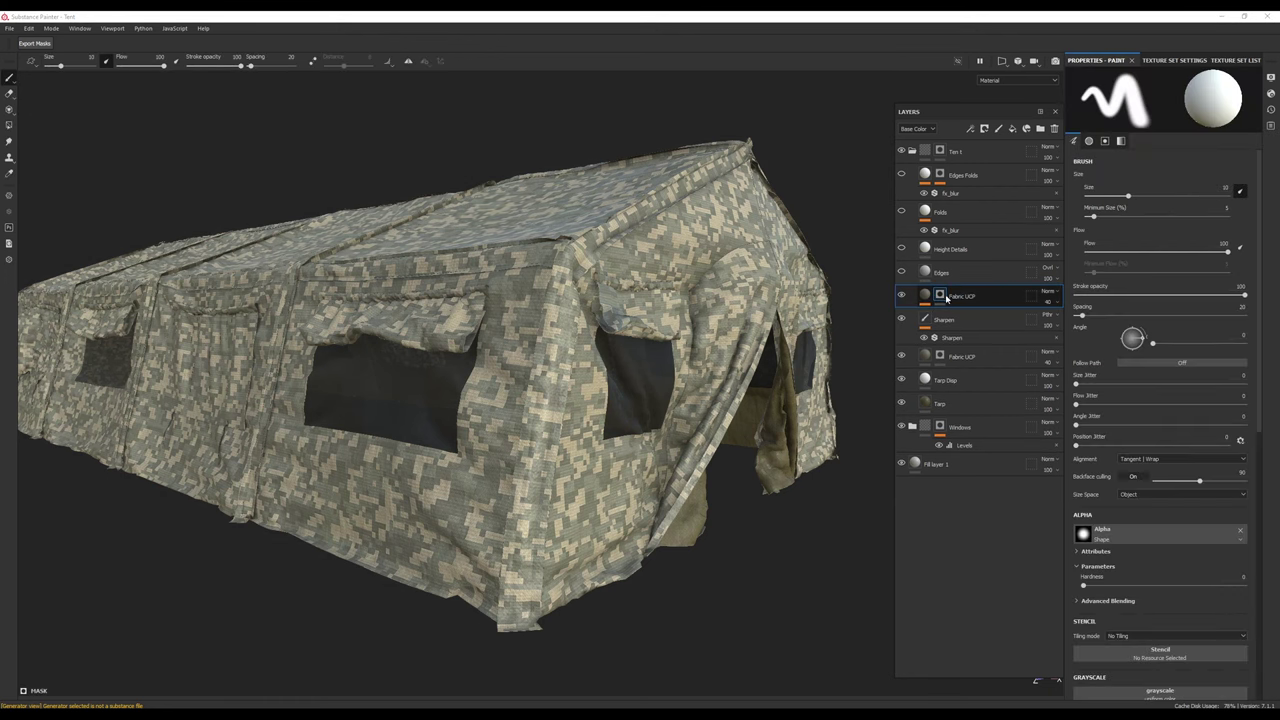
left_click(985, 130)
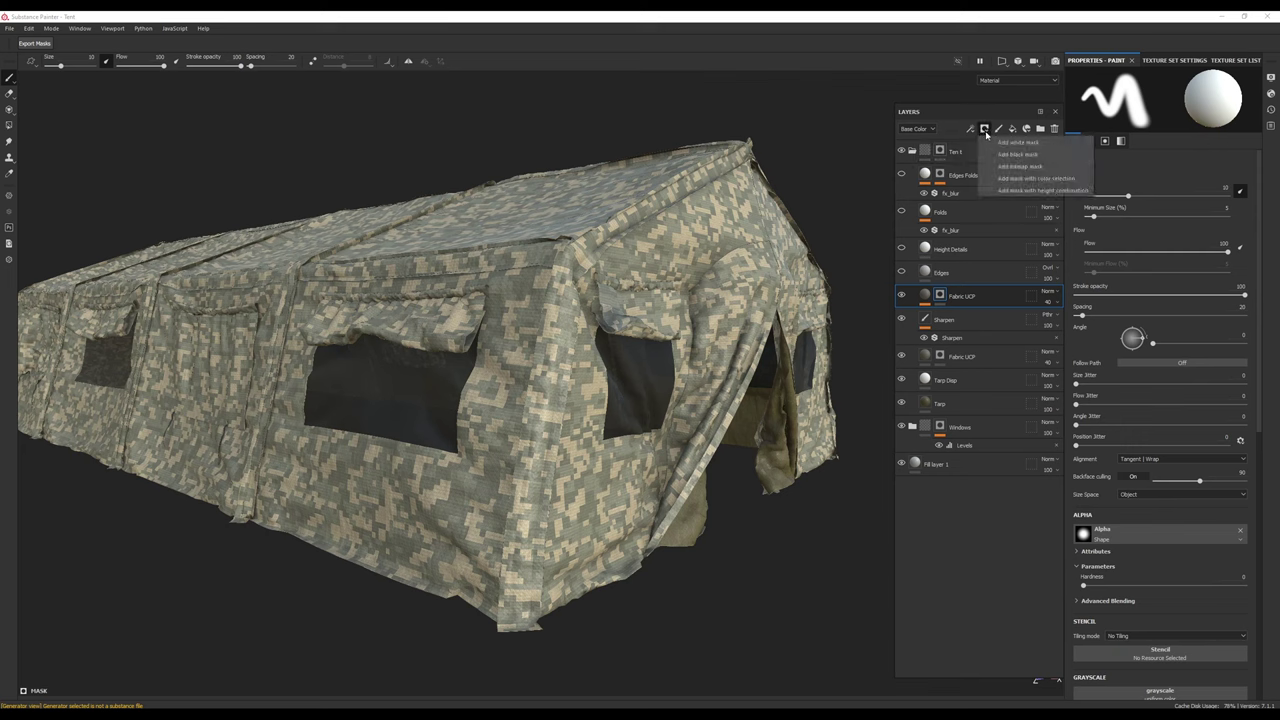
left_click(1018, 155)
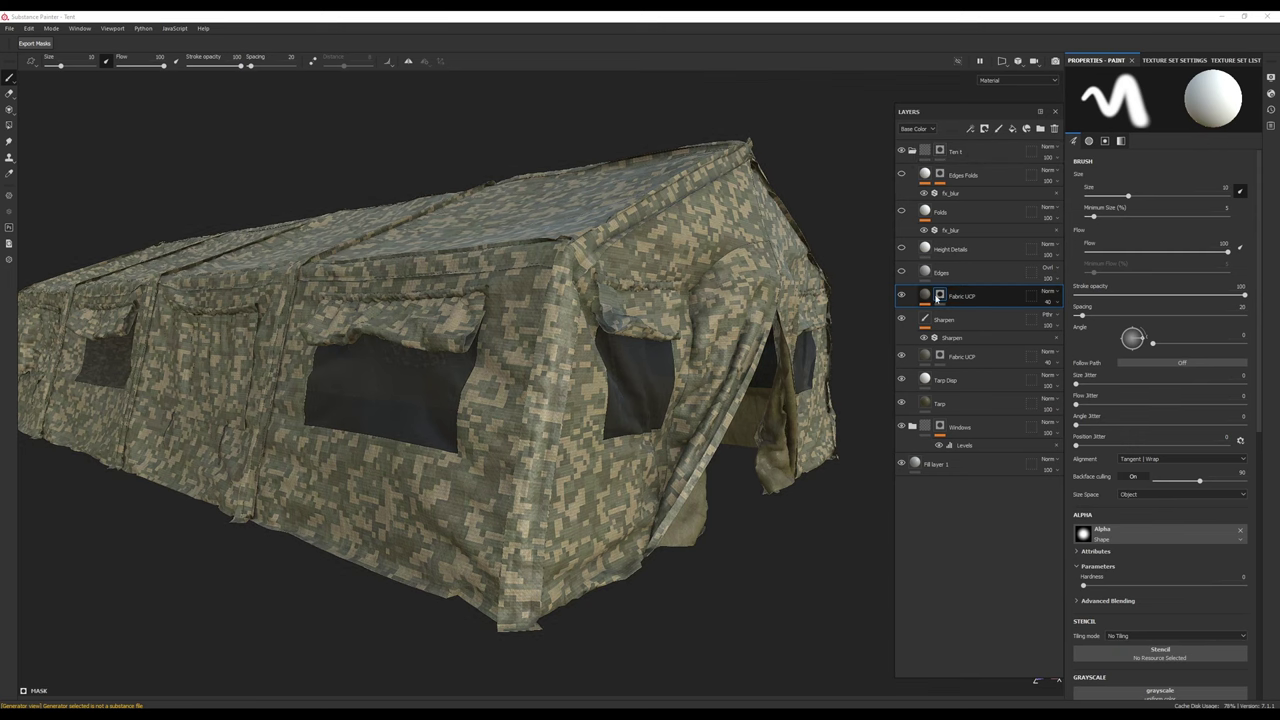
Step: Add a Mask Editor generator to the upper Fabric UCP layer's mask
left_click(970, 129)
left_click(980, 142)
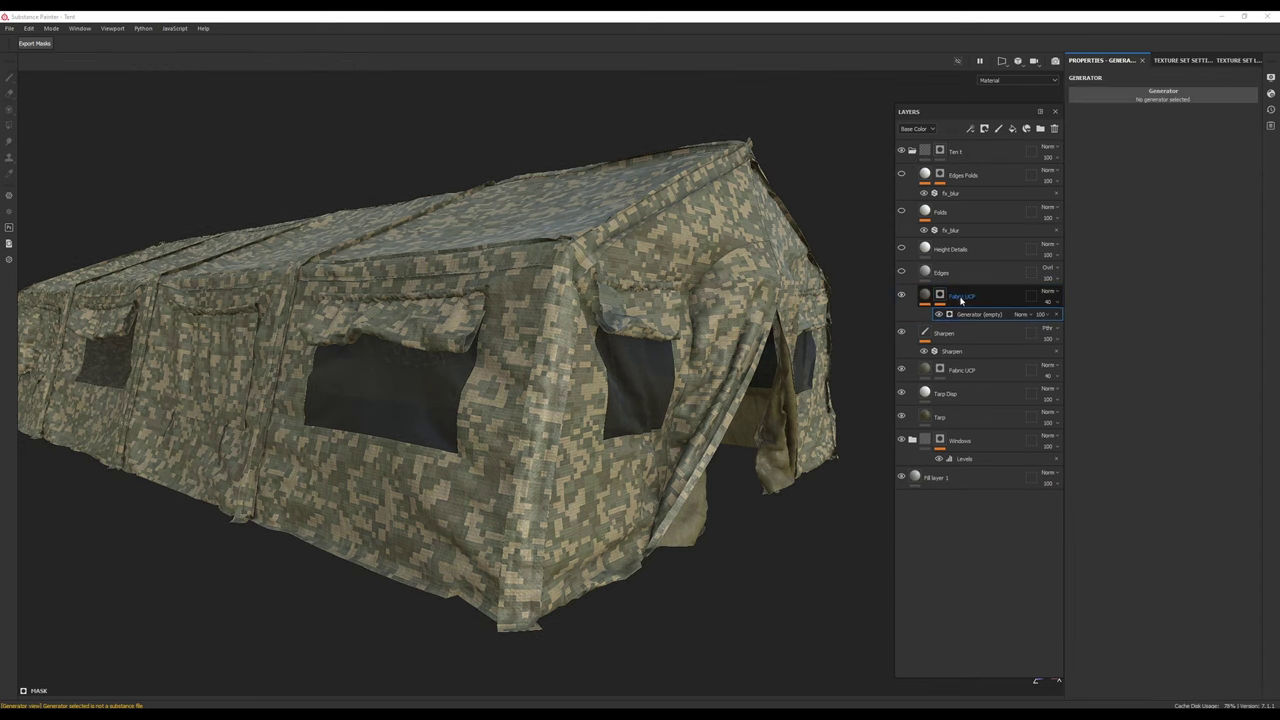
left_click(1165, 98)
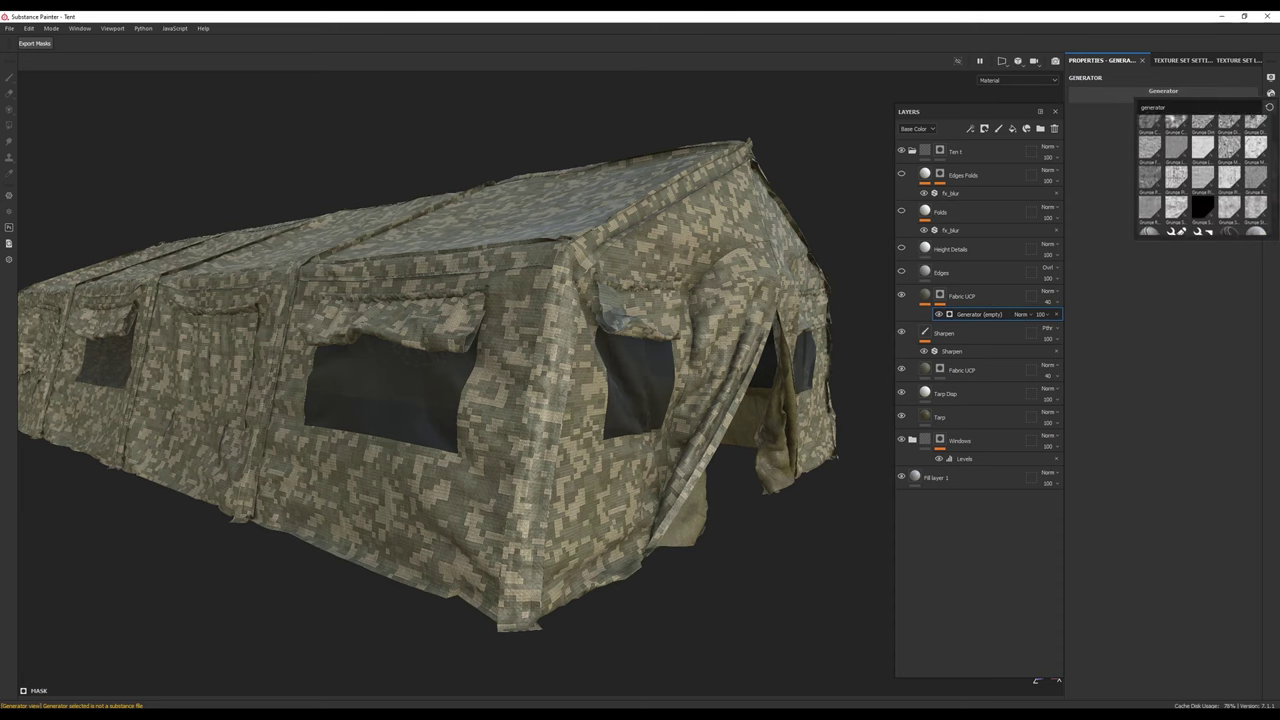
scroll(1261, 202, "down", 3)
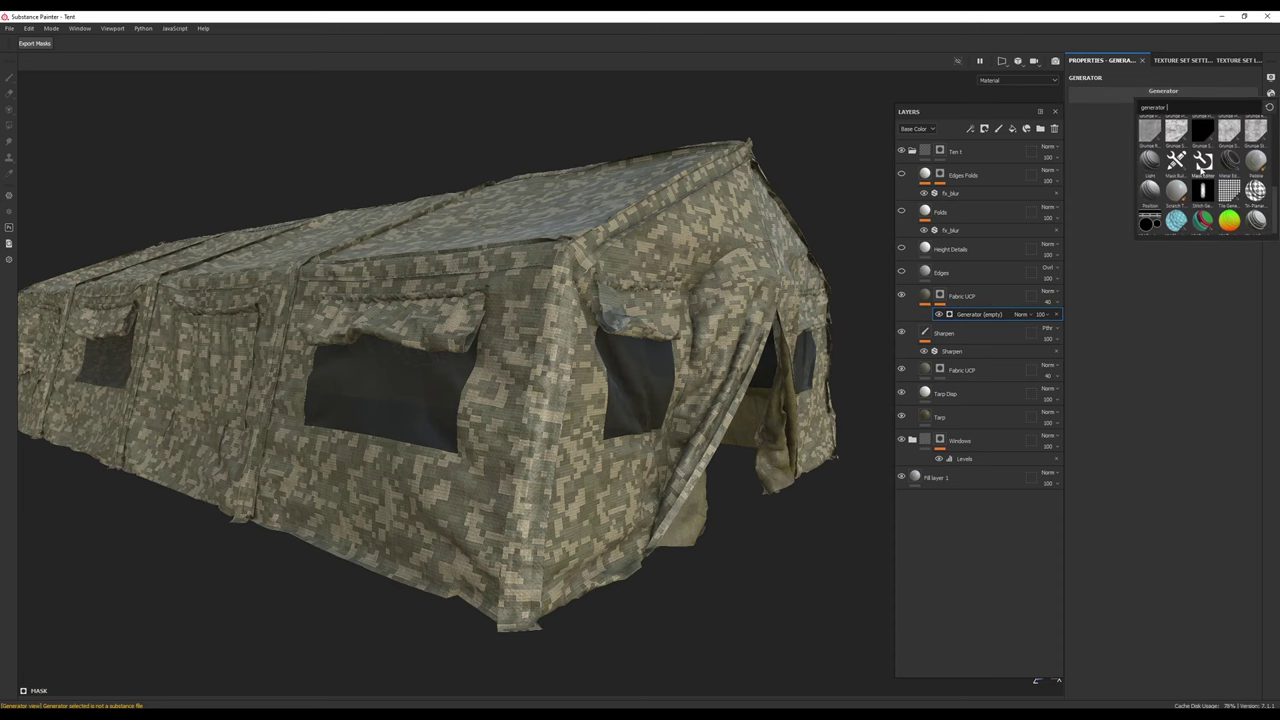
left_click(1203, 162)
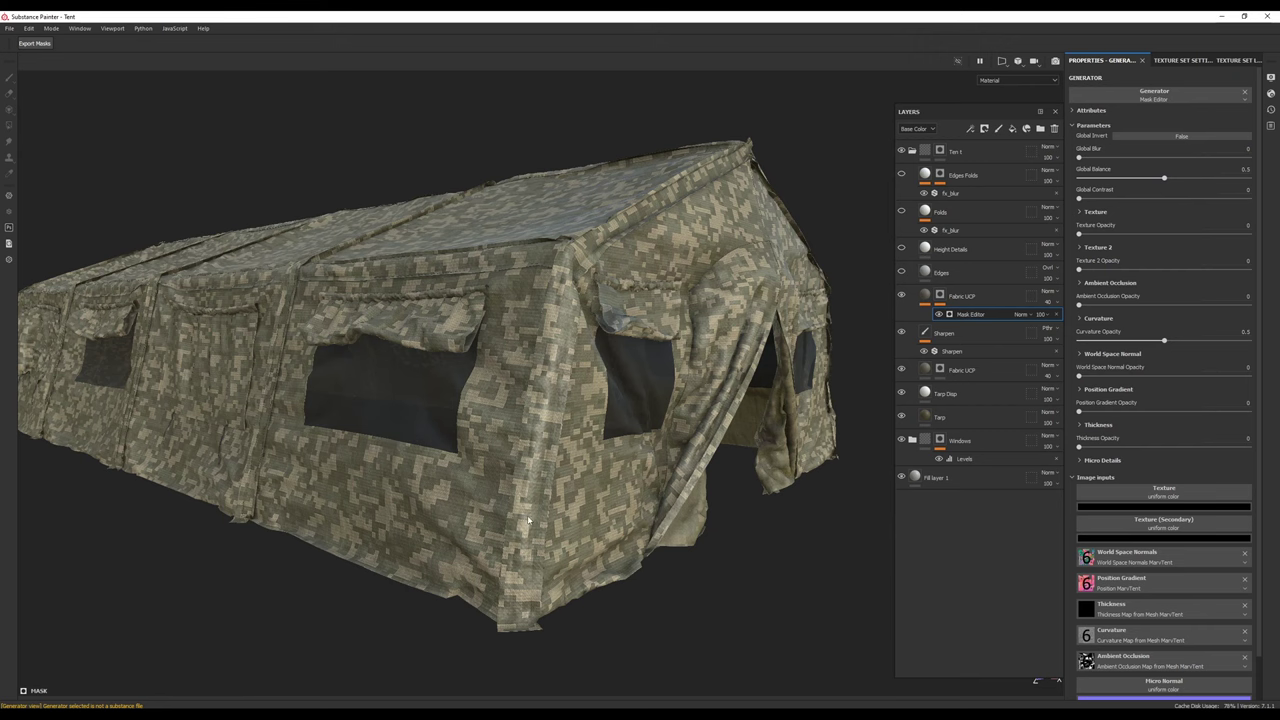
Step: Set the mask generator's Global Balance to 0.68 and Curvature Opacity to 0.53, comparing the layer's effect in the Base Color view
left_click_drag(1165, 178, 1192, 186)
left_click_drag(1169, 342, 1196, 342)
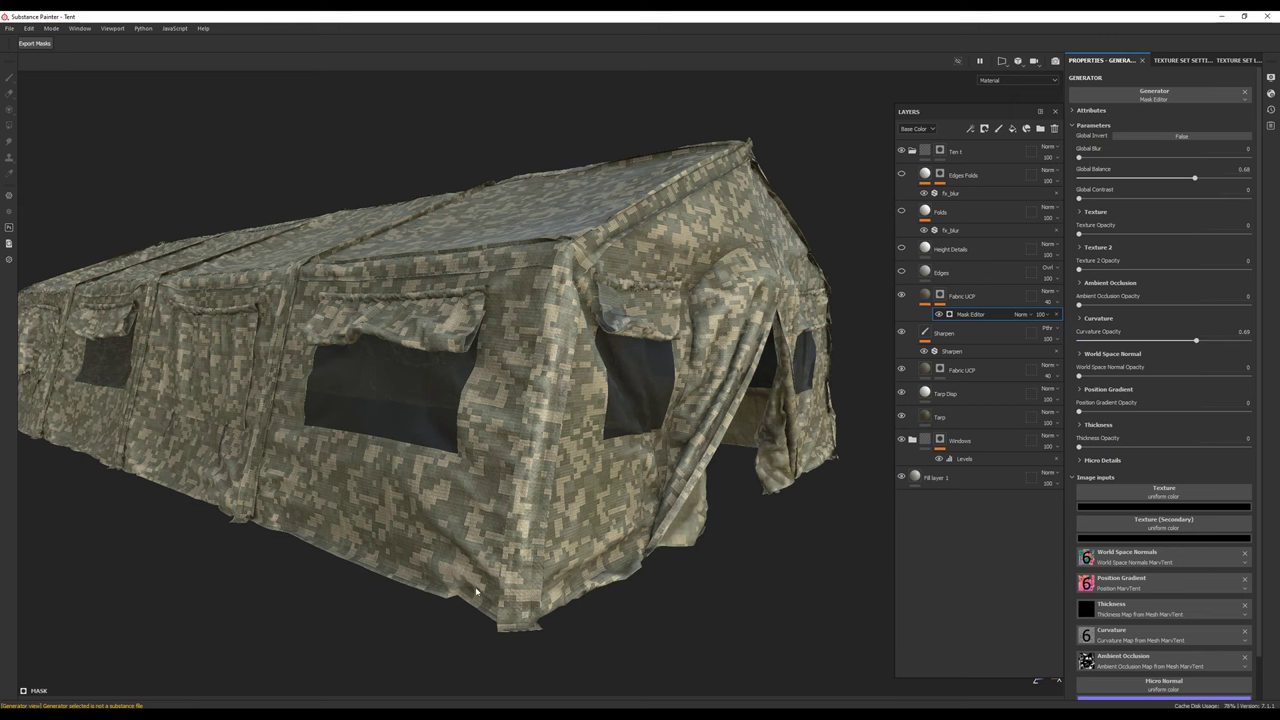
key("c")
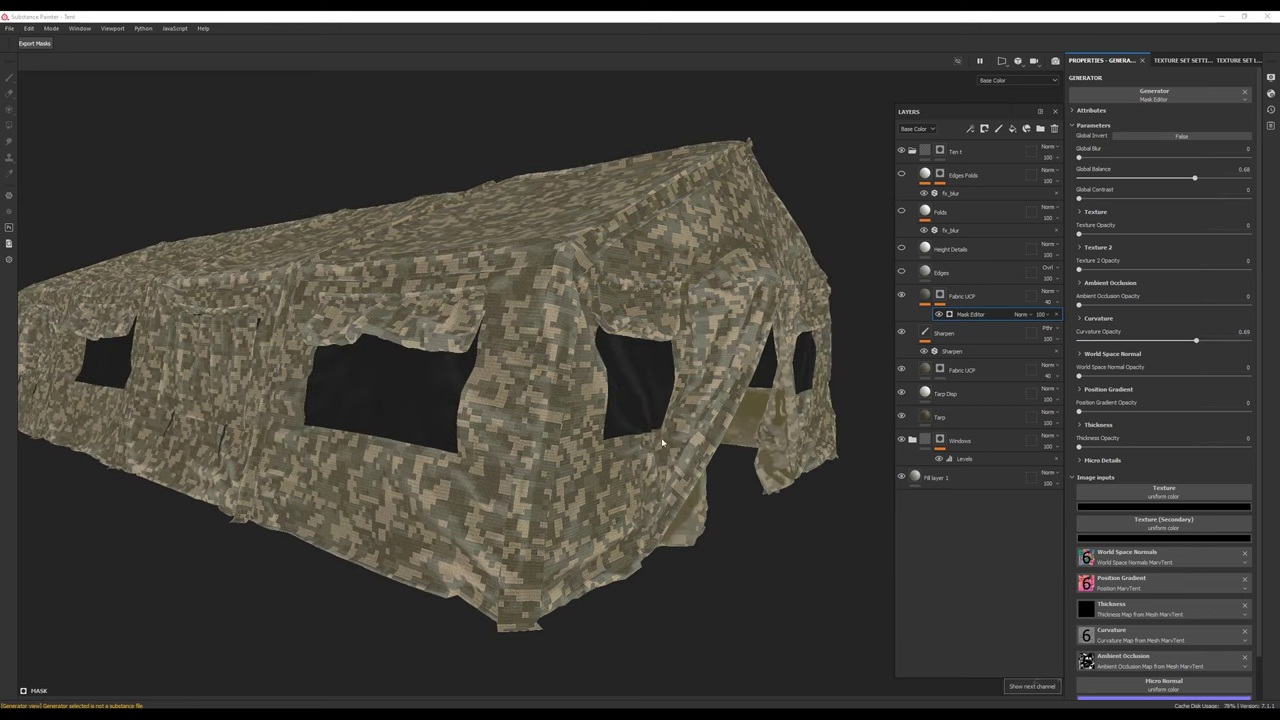
left_click_drag(839, 242, 677, 509, "alt")
scroll(490, 494, "up", 2)
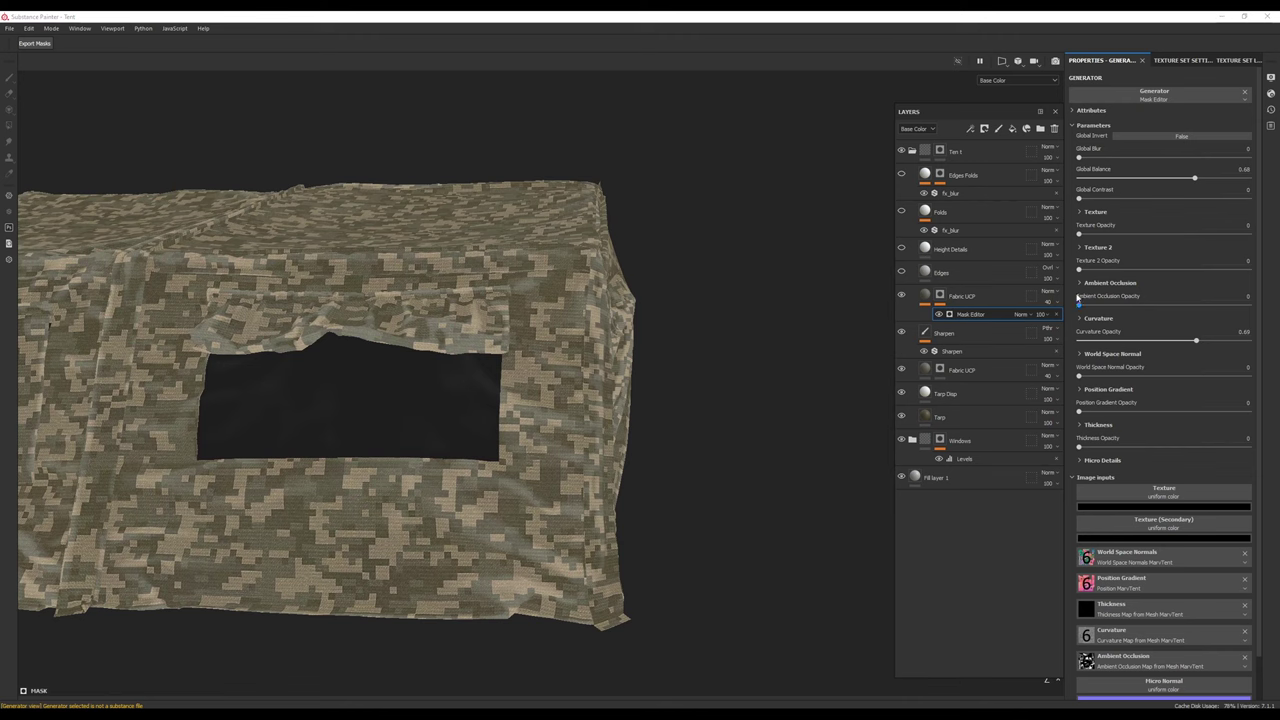
left_click(904, 296)
left_click(904, 296)
left_click(904, 296)
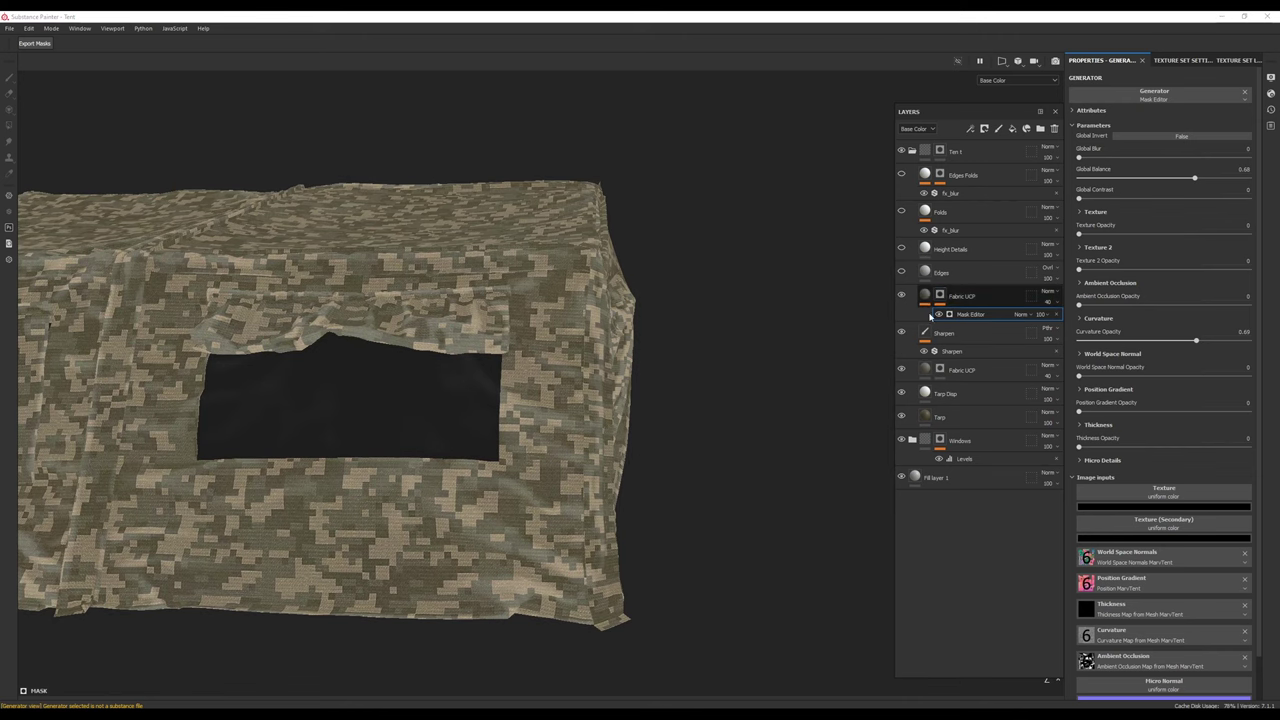
left_click_drag(1195, 342, 1168, 341)
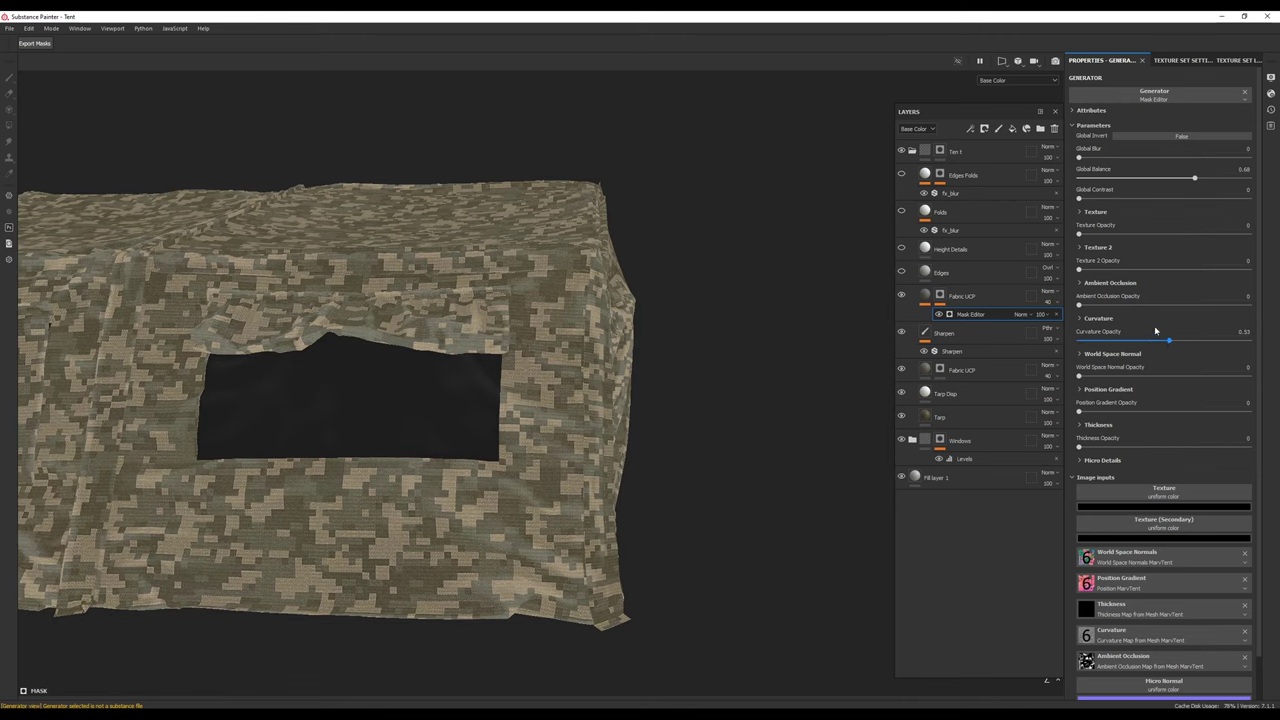
Step: Try the Cavities mode for the generator's curvature and return it to Edges
left_click(1080, 320)
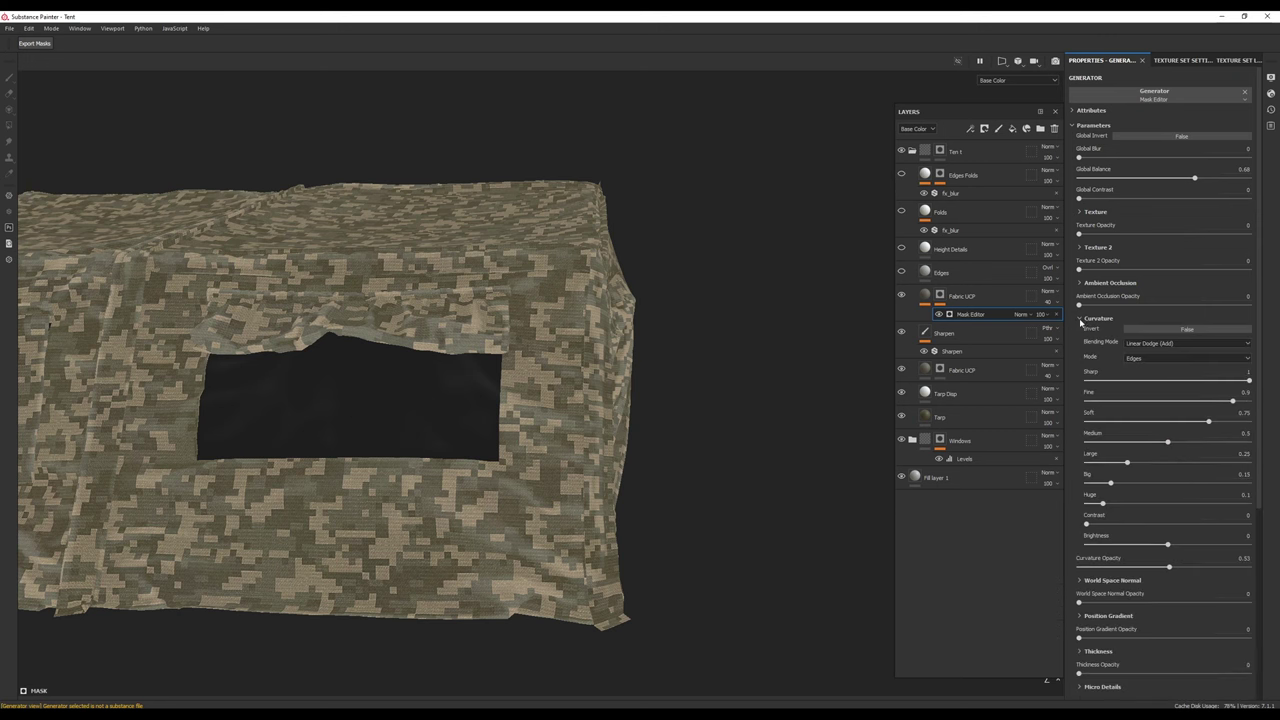
left_click(1140, 357)
left_click(1148, 374)
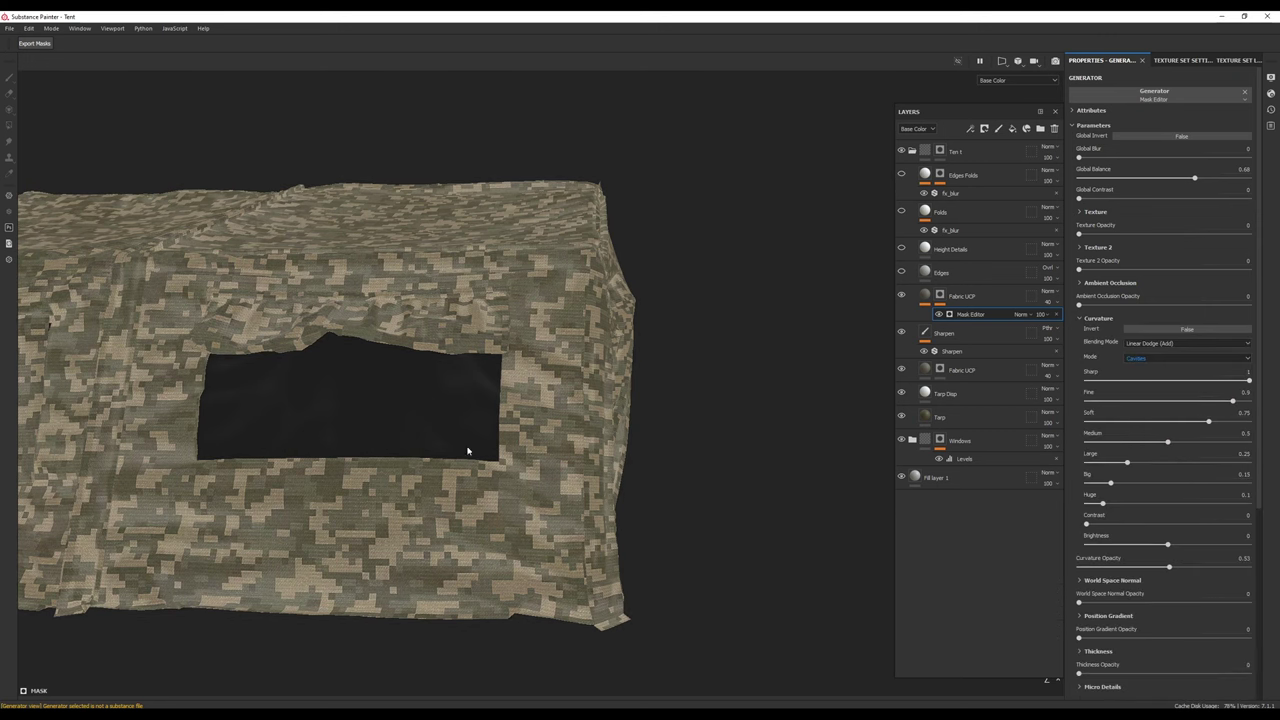
left_click(1150, 360)
left_click(1148, 366)
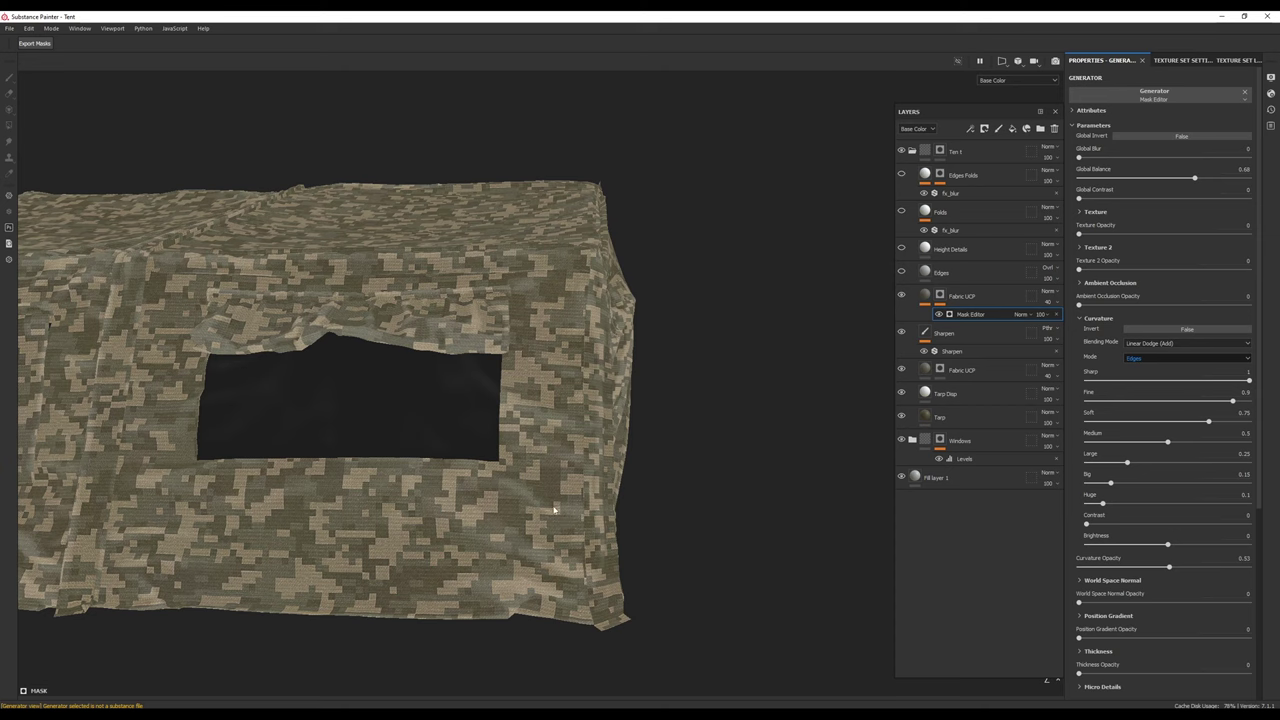
left_click_drag(652, 473, 588, 478, "alt")
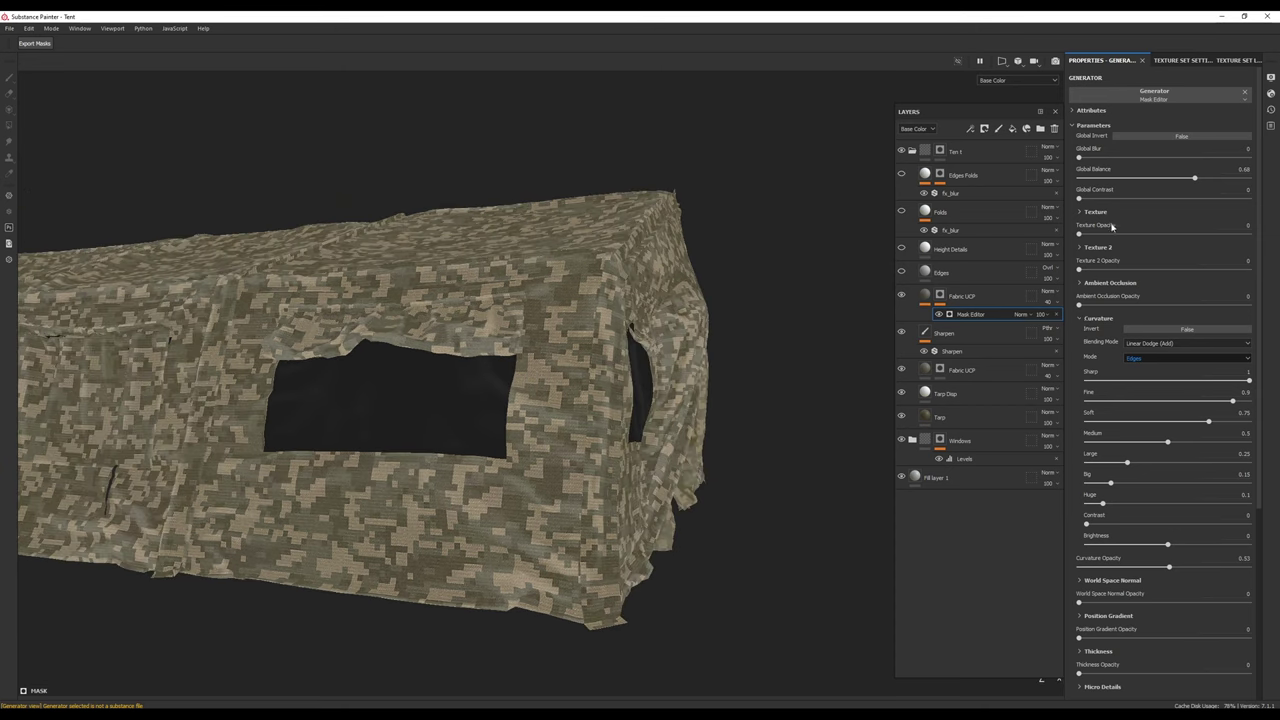
Step: Set the mask generator's Global Balance to 0.72 and Ambient Occlusion Opacity to 0.24
left_click(1079, 318)
mouse_move(1194, 178)
left_mouse_down()
mouse_move(1151, 180)
mouse_move(1201, 179)
left_mouse_up()
left_click_drag(1168, 340, 1120, 306)
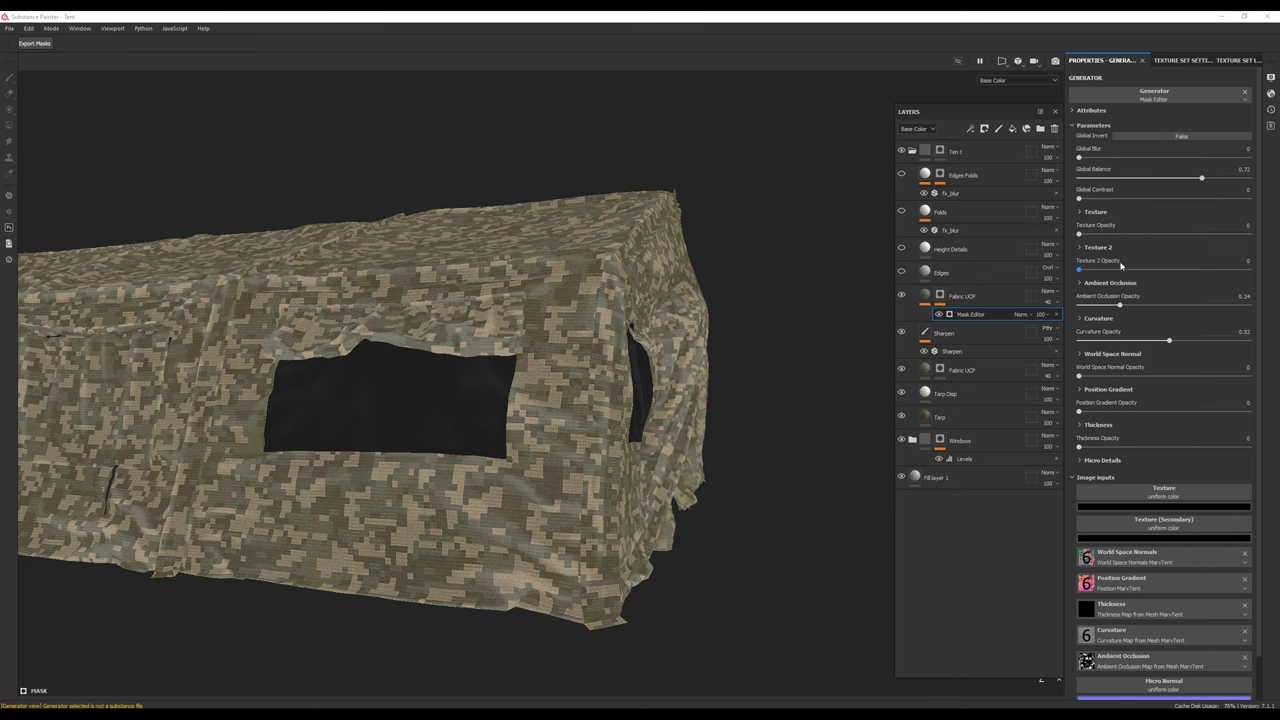
Step: Compare the tent with and without the upper Fabric UCP layer in the Material view, from the side and the front
left_click(966, 297)
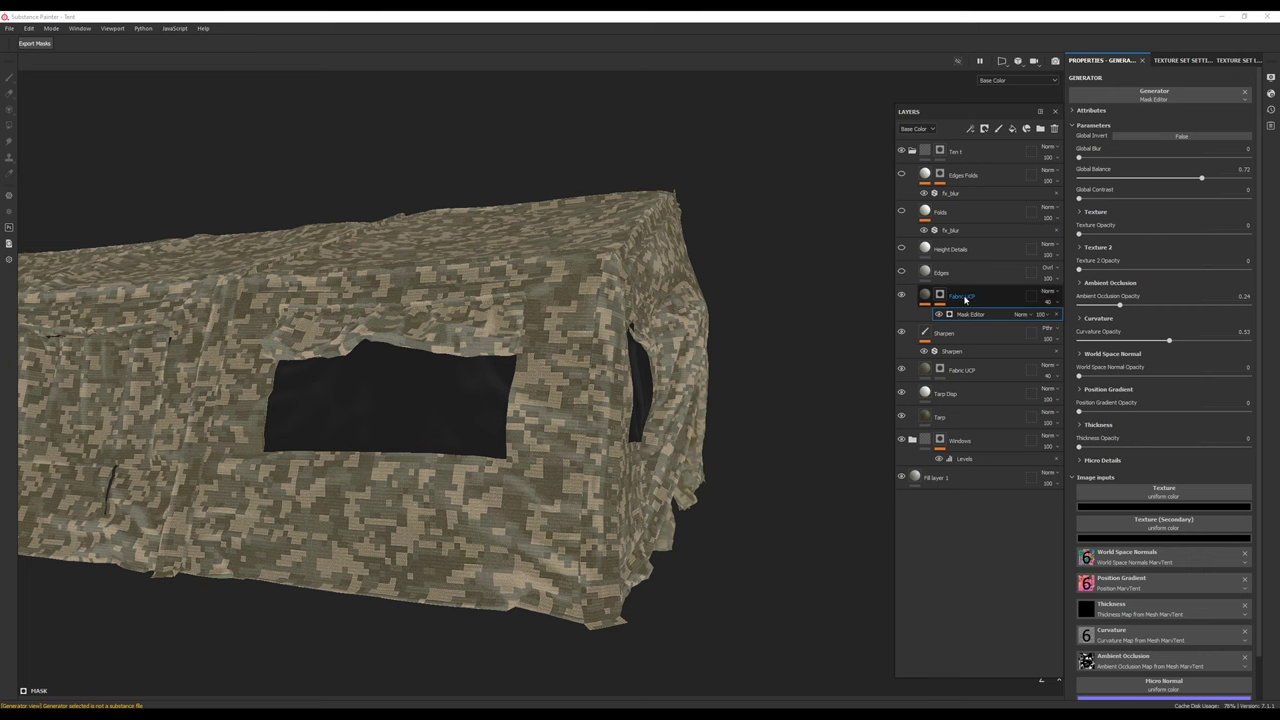
mouse_move(700, 474)
left_mouse_down("alt")
mouse_move(568, 488)
mouse_move(522, 424)
left_mouse_up("alt")
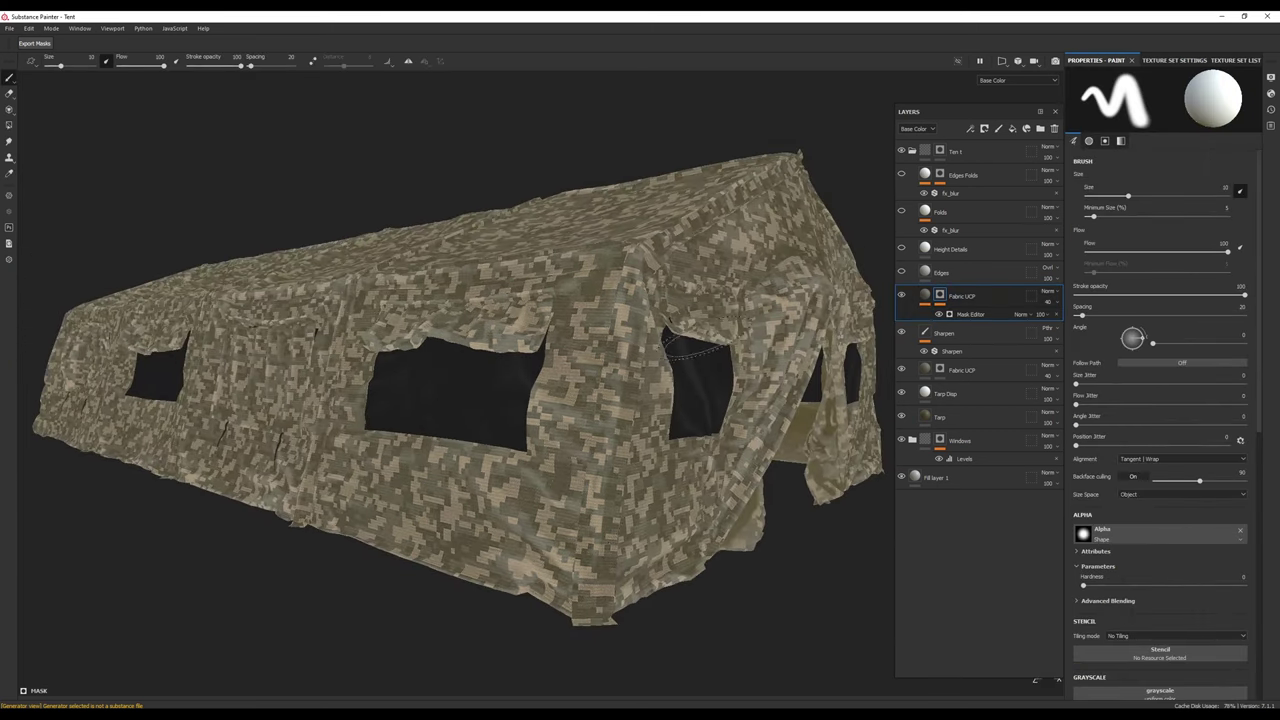
key("m")
left_click_drag(679, 450, 627, 458, "alt")
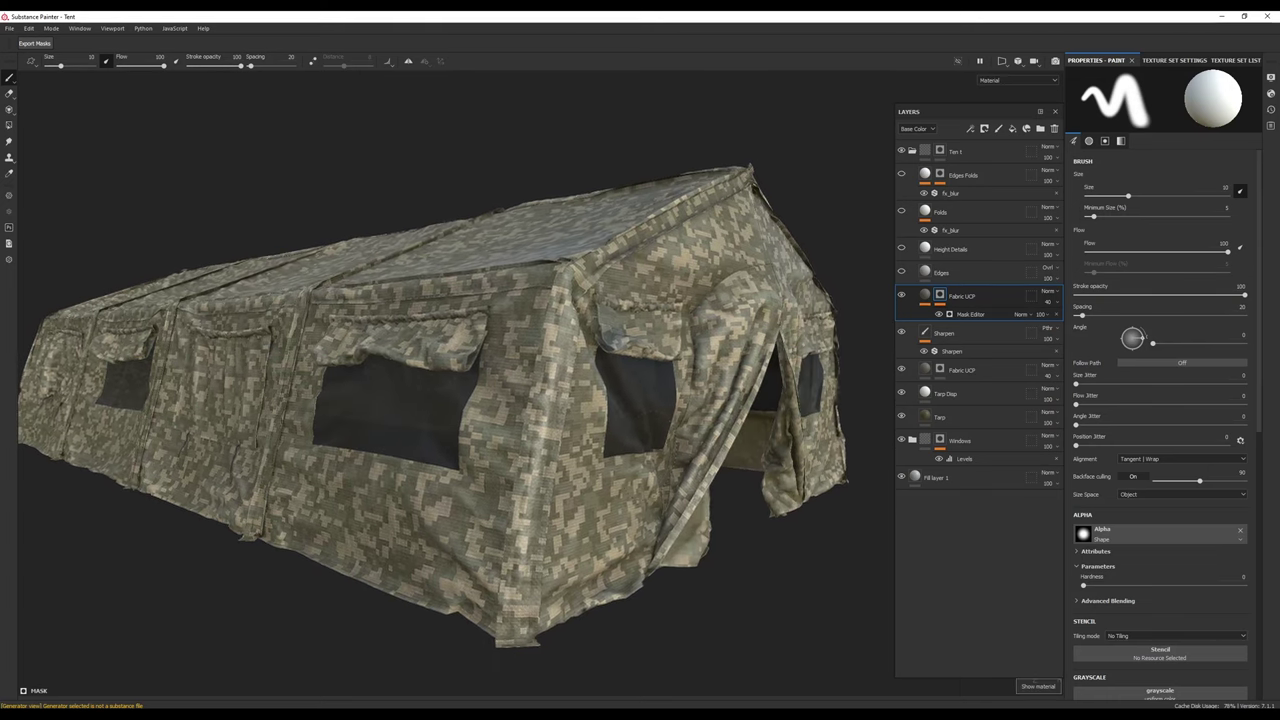
left_click(899, 297)
left_click(899, 297)
left_click(900, 297)
left_click(900, 297)
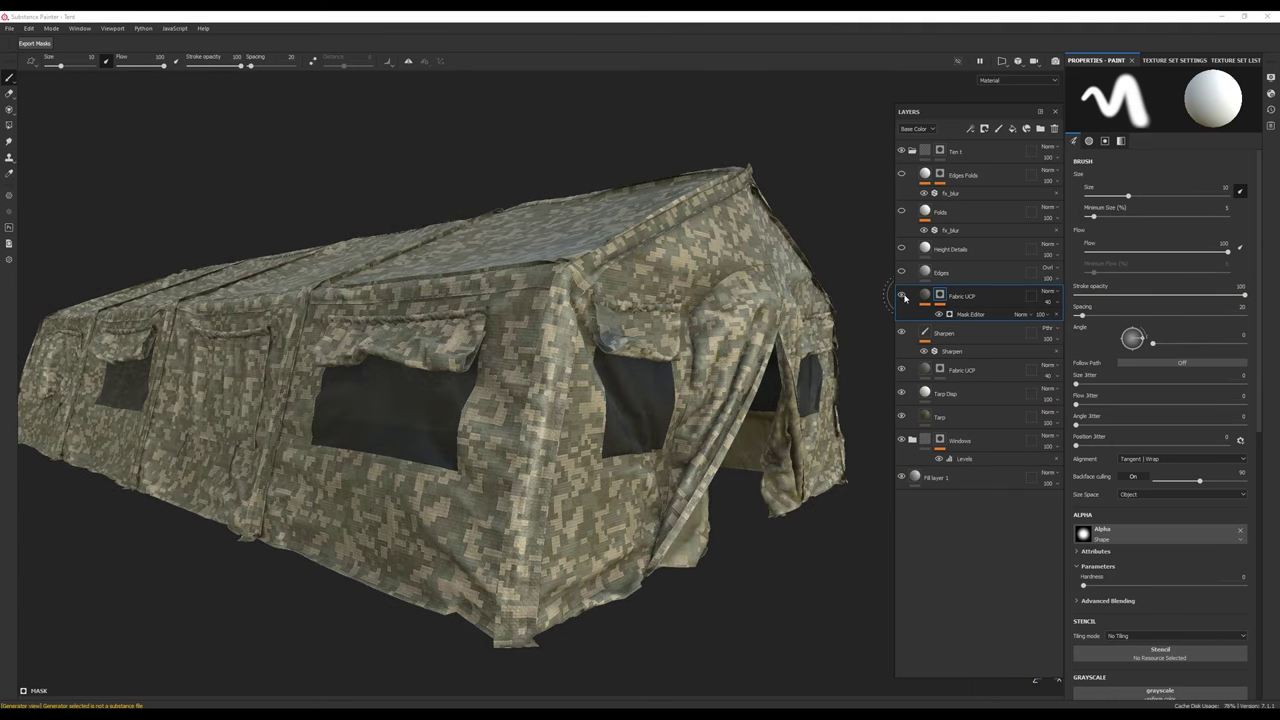
left_click_drag(530, 474, 665, 469, "alt")
left_click(901, 295)
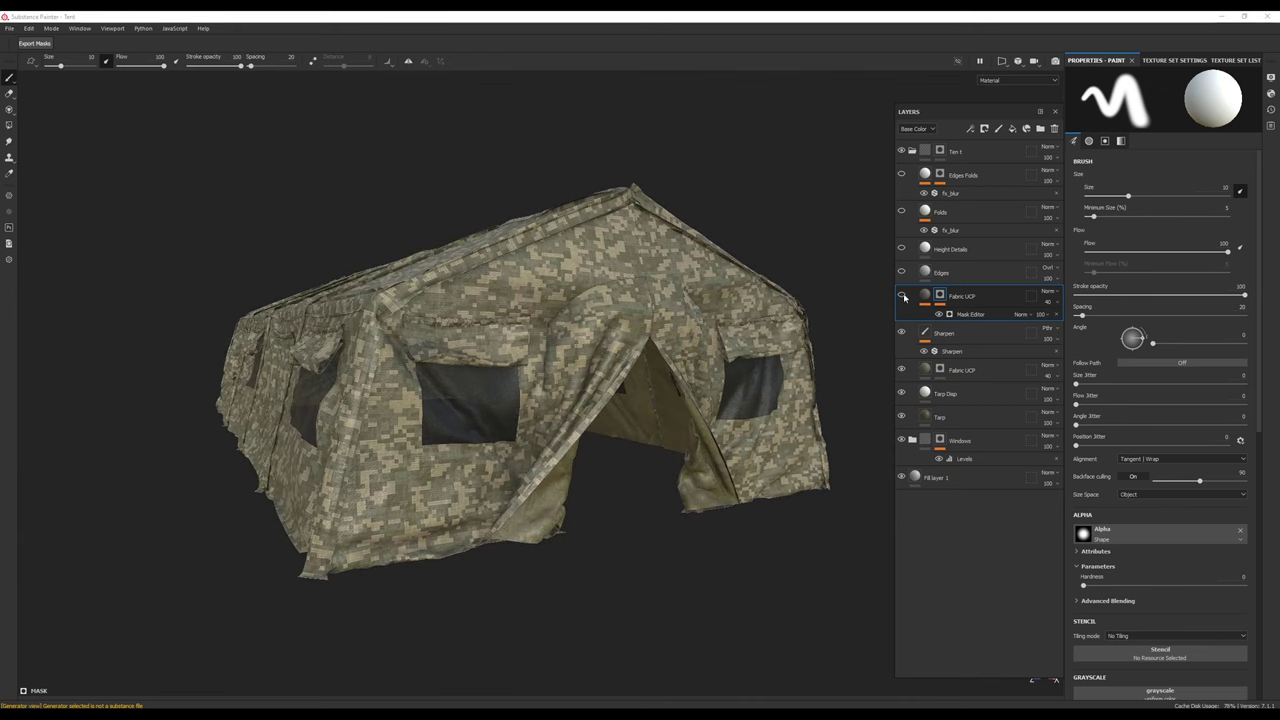
left_click(901, 295)
left_click(901, 295)
left_click(901, 295)
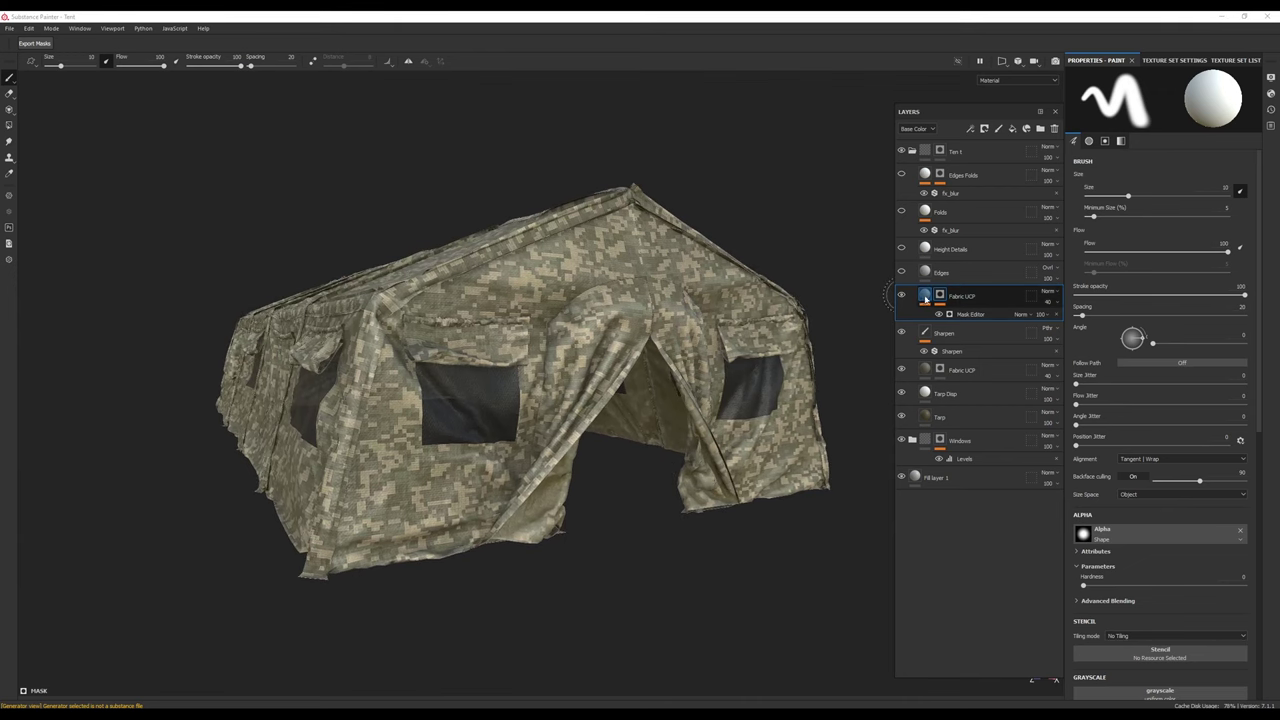
Step: Try Overlay blending with a higher opacity on the upper Fabric UCP layer
left_click(961, 298)
left_click(1046, 291)
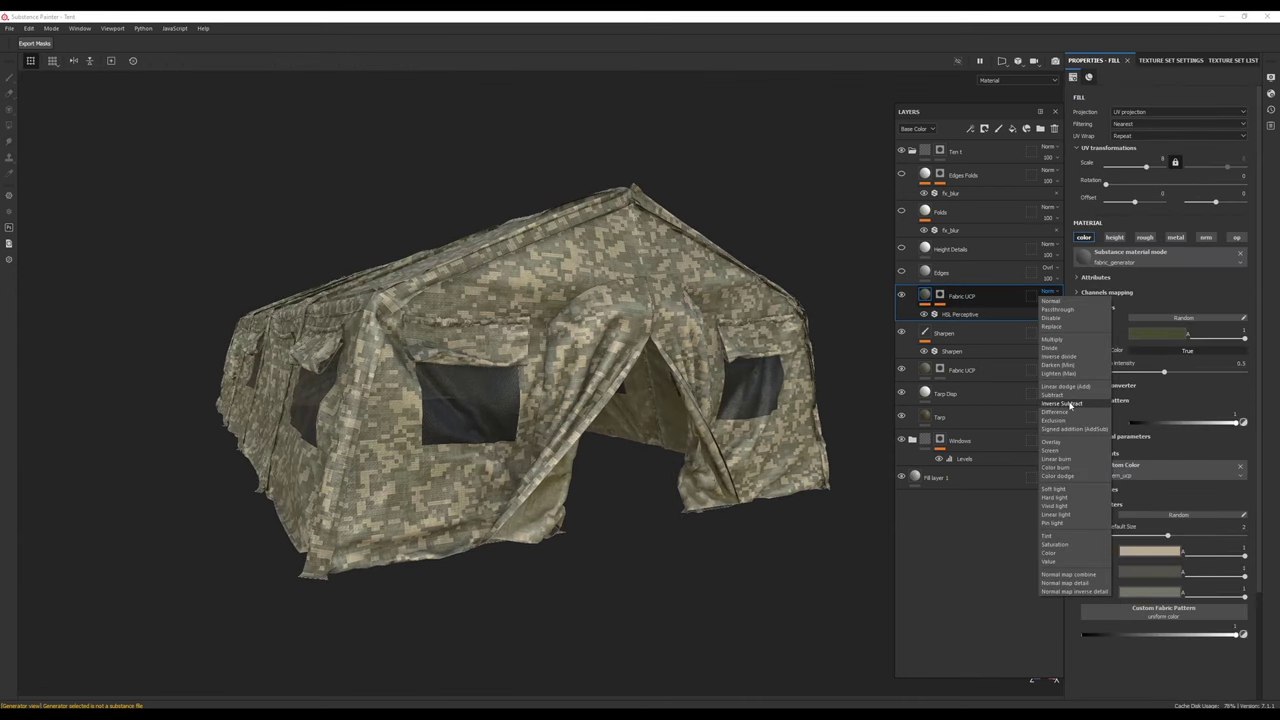
left_click(1051, 441)
scroll(704, 497, "up", 5)
left_click_drag(704, 497, 446, 388, "alt")
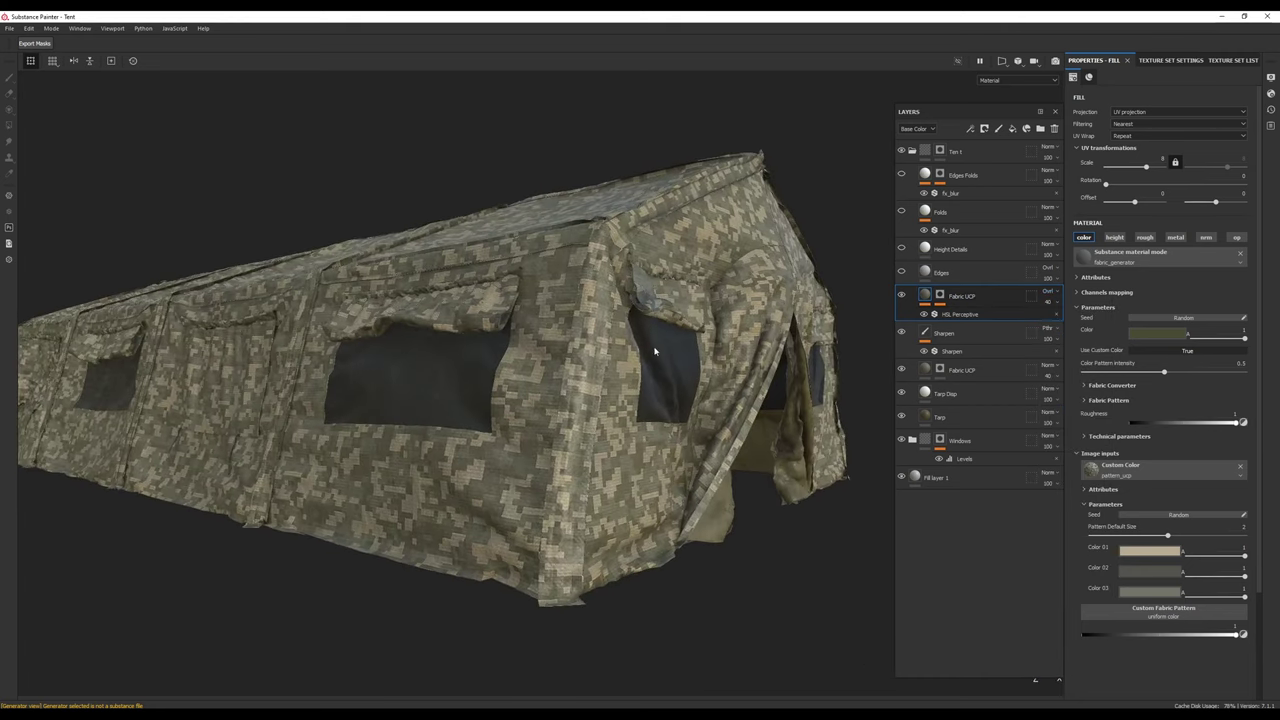
left_click(1049, 302)
mouse_move(1060, 321)
left_mouse_down()
mouse_move(1104, 323)
mouse_move(1021, 322)
mouse_move(1064, 318)
left_mouse_up()
Step: Switch the upper Fabric UCP layer to Screen blending at opacity 33, checking it in the Base Color and Material views
left_click(1048, 291)
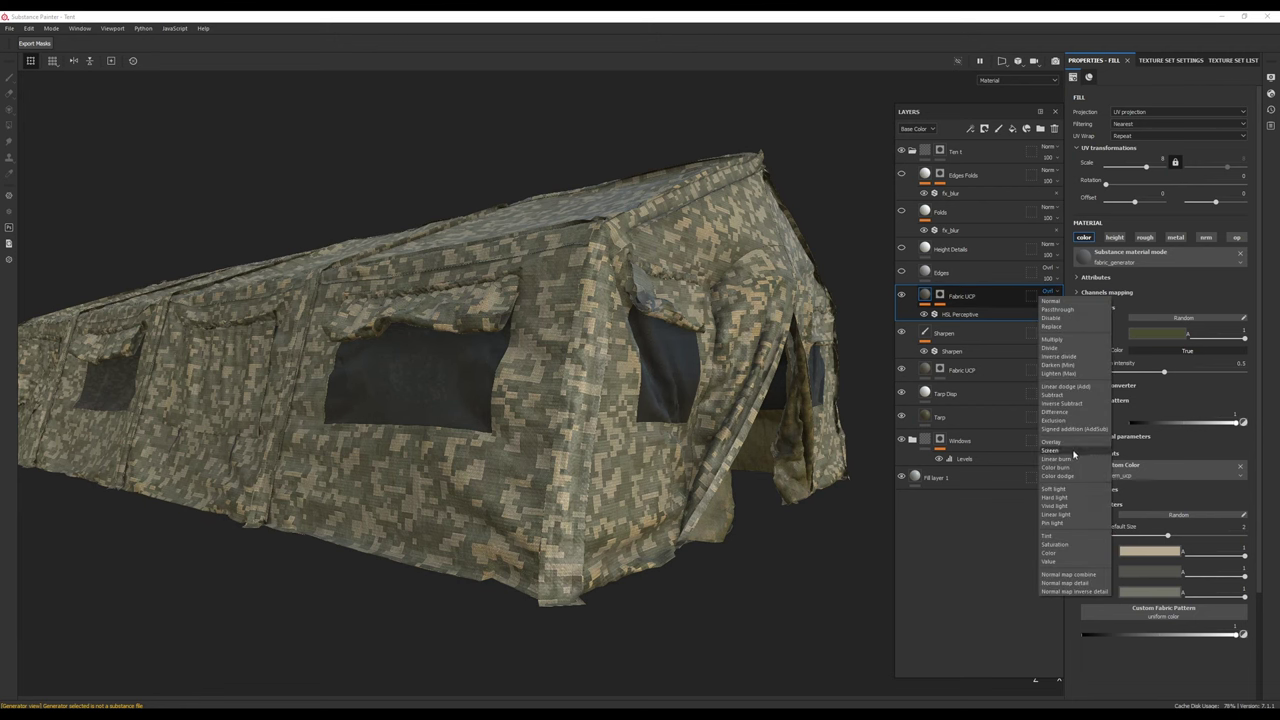
left_click(1074, 455)
mouse_move(1047, 297)
left_mouse_down()
mouse_move(1068, 322)
mouse_move(1048, 321)
left_mouse_up()
left_click_drag(724, 498, 638, 508, "alt")
right_click_drag(638, 508, 700, 493, "alt")
key("c")
left_click(1049, 303)
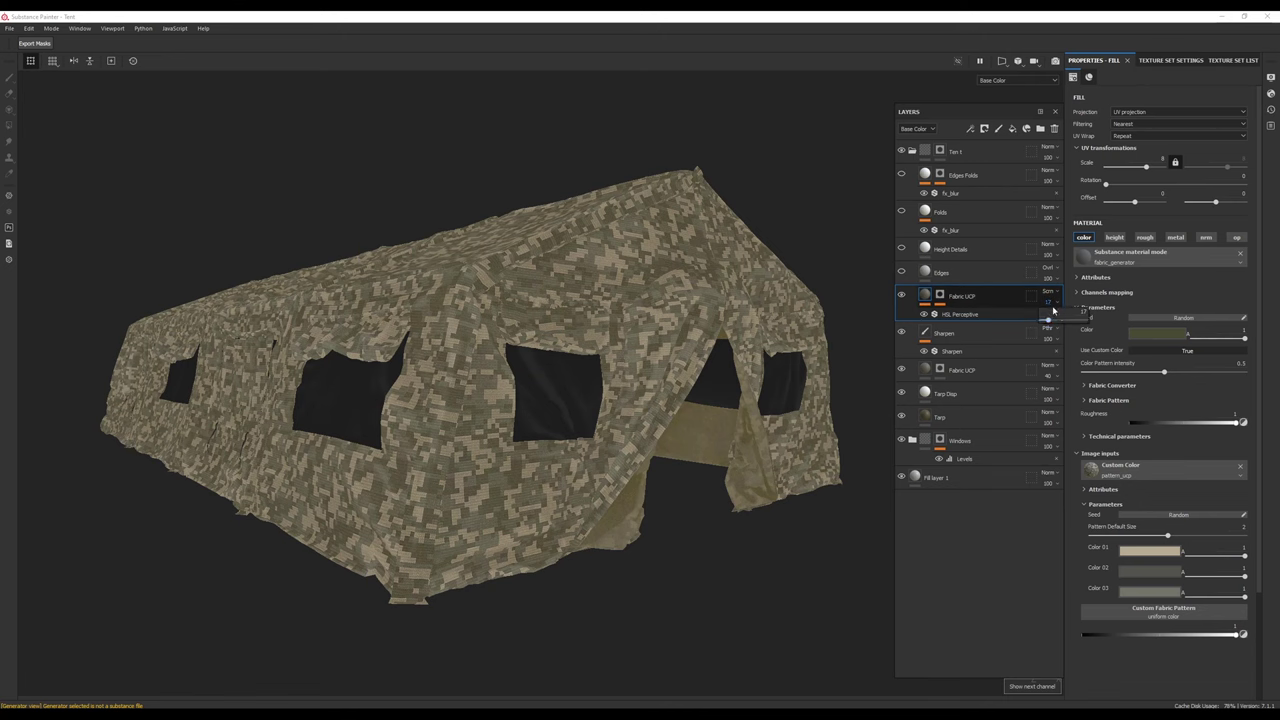
left_click_drag(1043, 321, 1051, 322)
key("m")
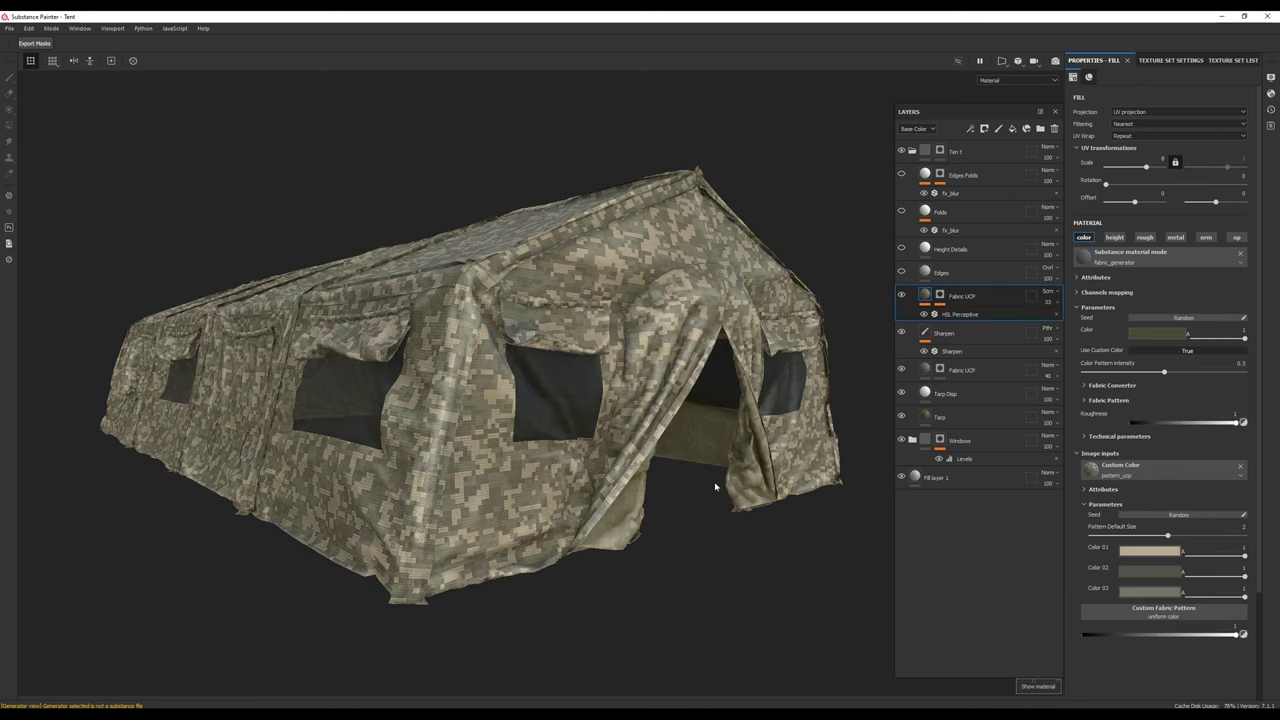
left_click_drag(627, 527, 644, 552, "alt")
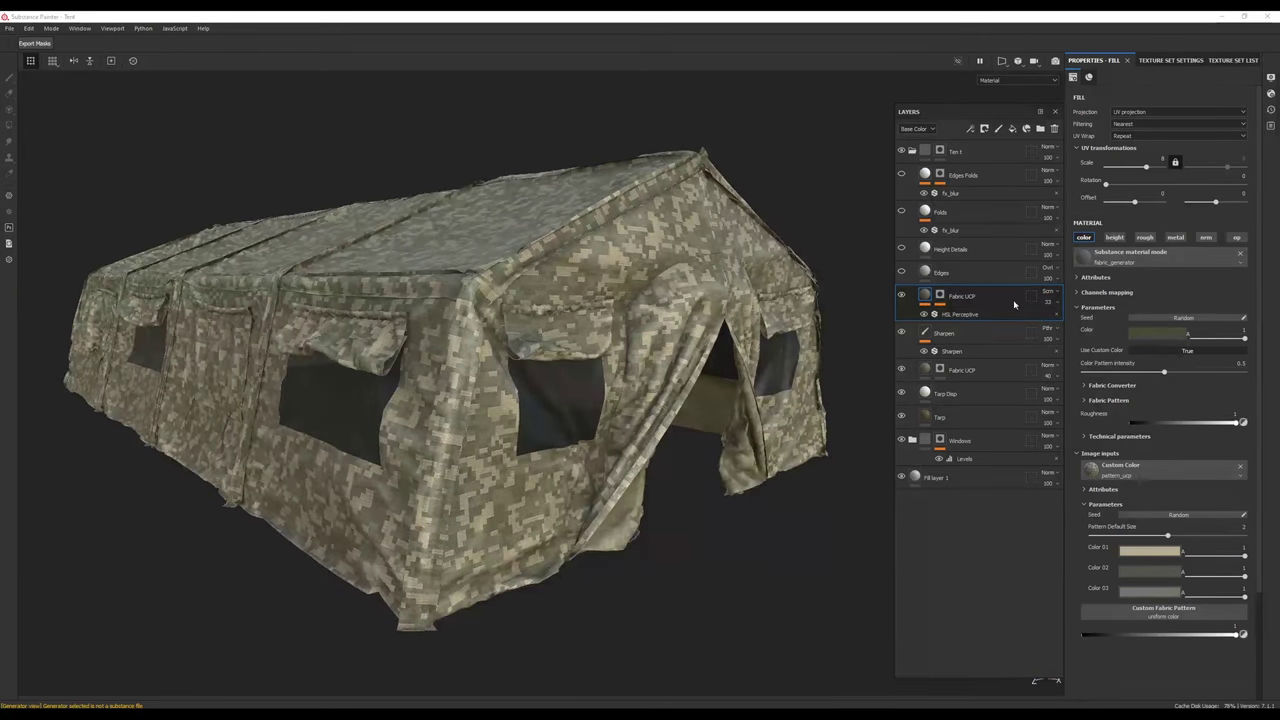
Step: Rename the upper Fabric UCP layer "edges" and delete the old Edges layer above it
left_click(901, 272)
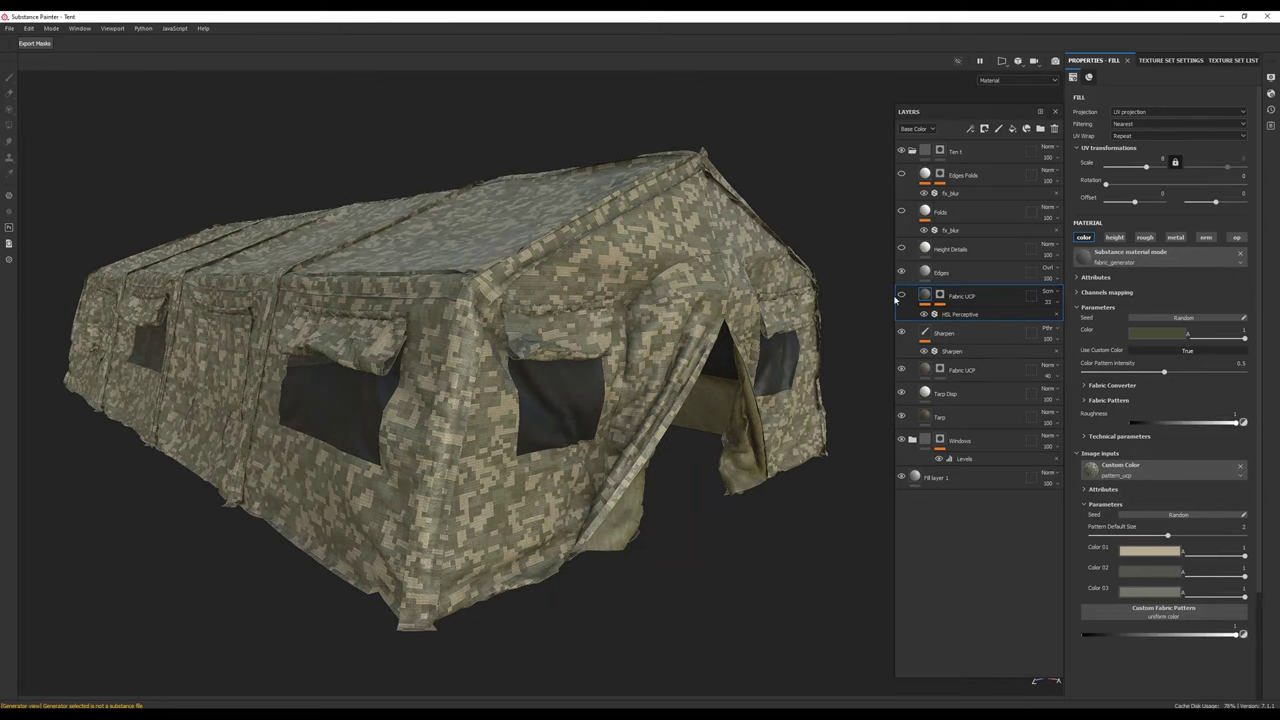
left_click(901, 272)
double_click(962, 296)
type("edges")
key("Return")
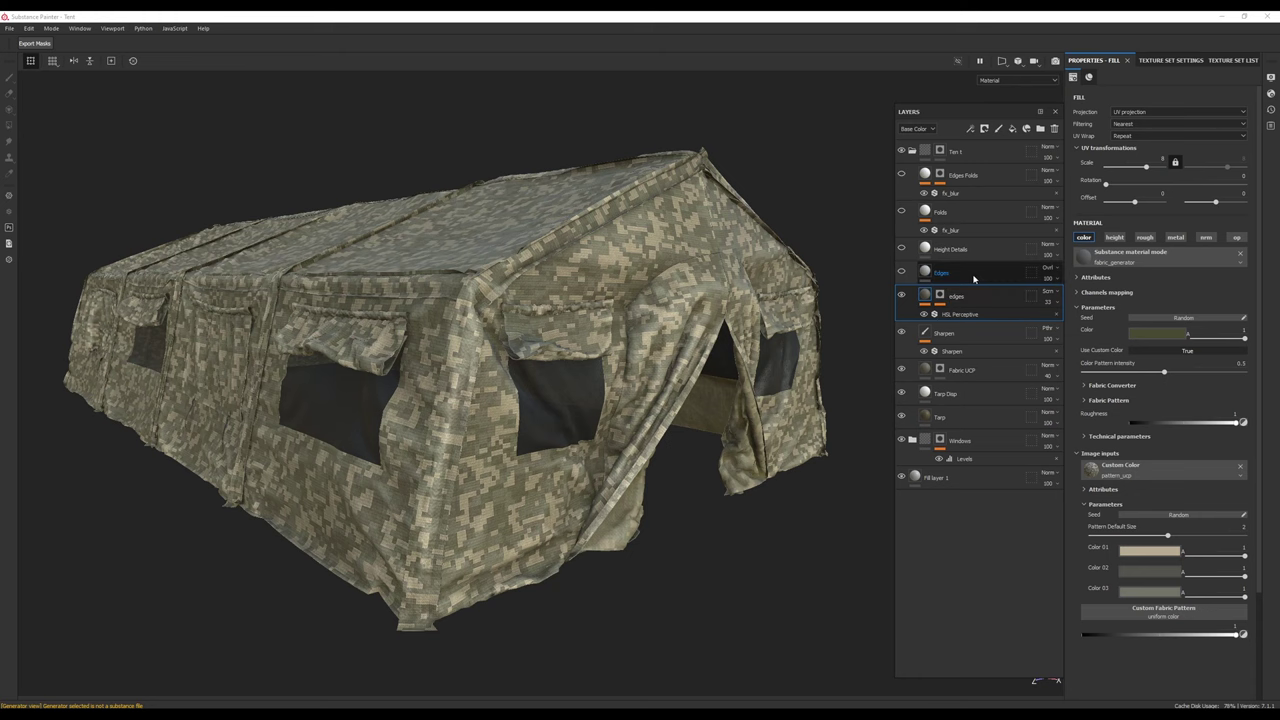
left_click(975, 277)
key("Delete")
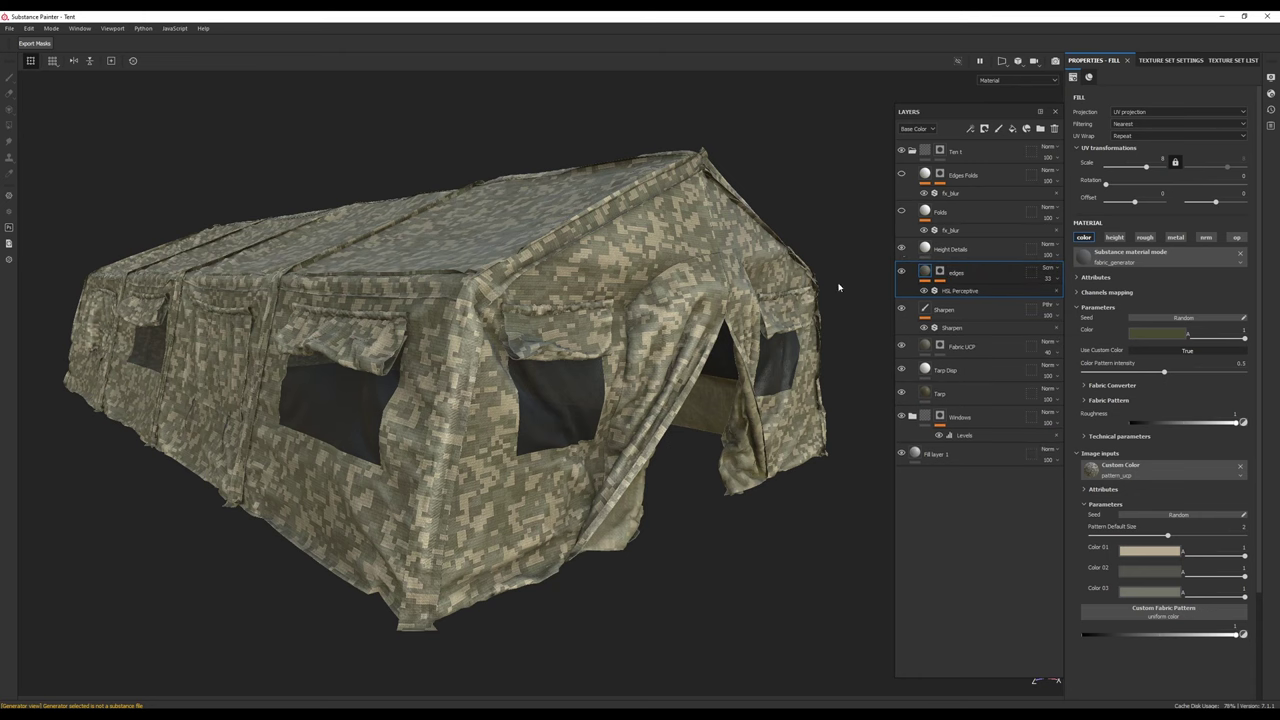
Step: Check the Height Details layer and make the Folds layer visible on the tent
left_click_drag(576, 413, 470, 375, "alt")
scroll(455, 400, "up", 2)
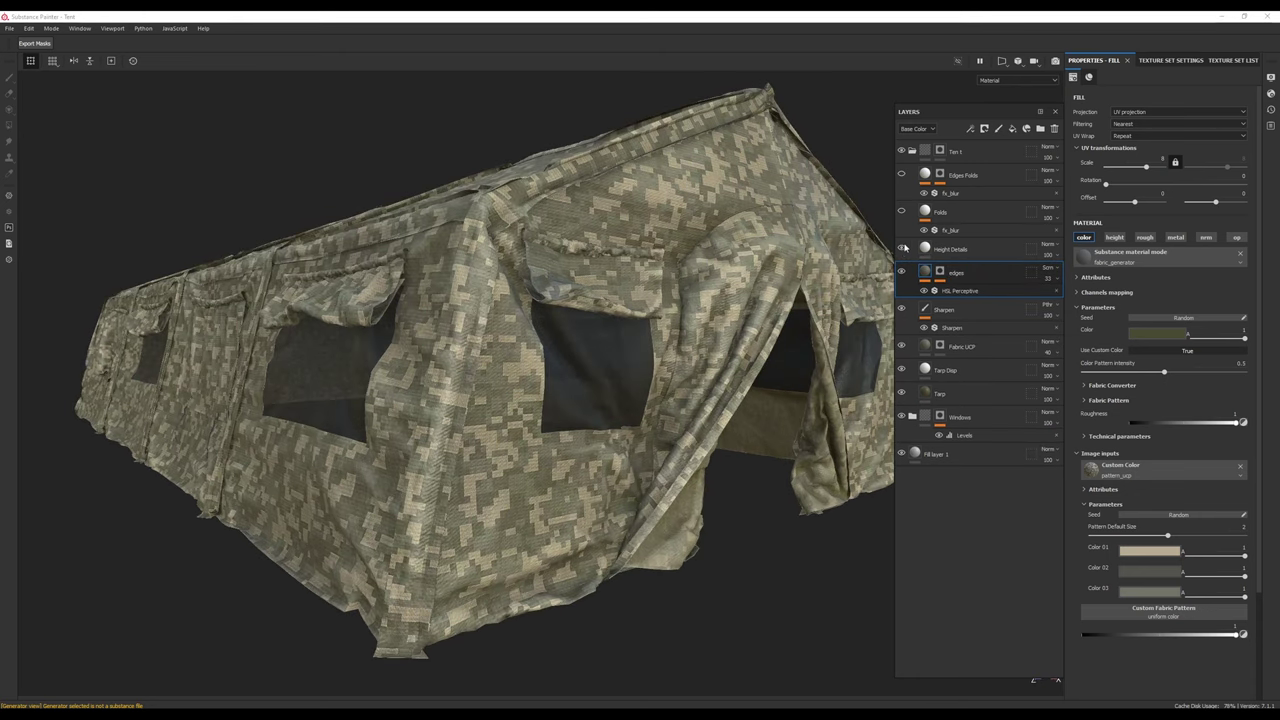
left_click(902, 249)
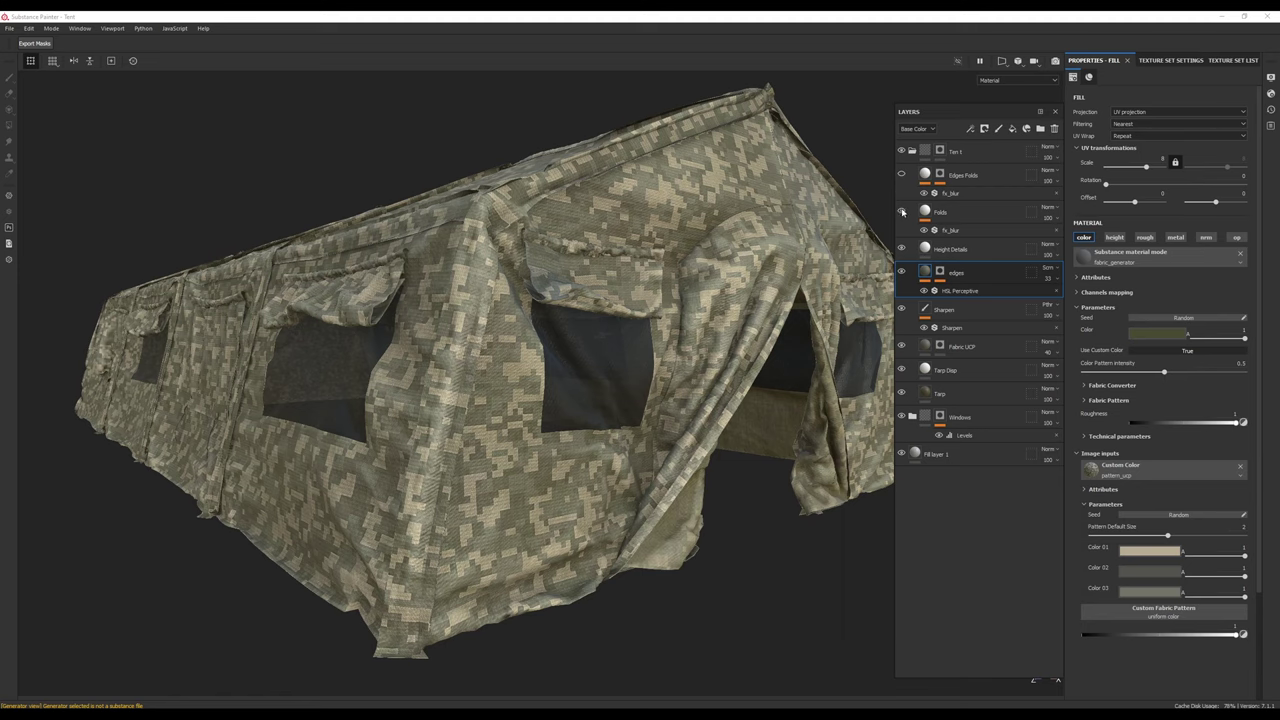
left_click(902, 211)
Step: Inspect the Folds layer's effect in the Normal channel, and switch the display to Normal + Height + Mesh
left_click(1017, 80)
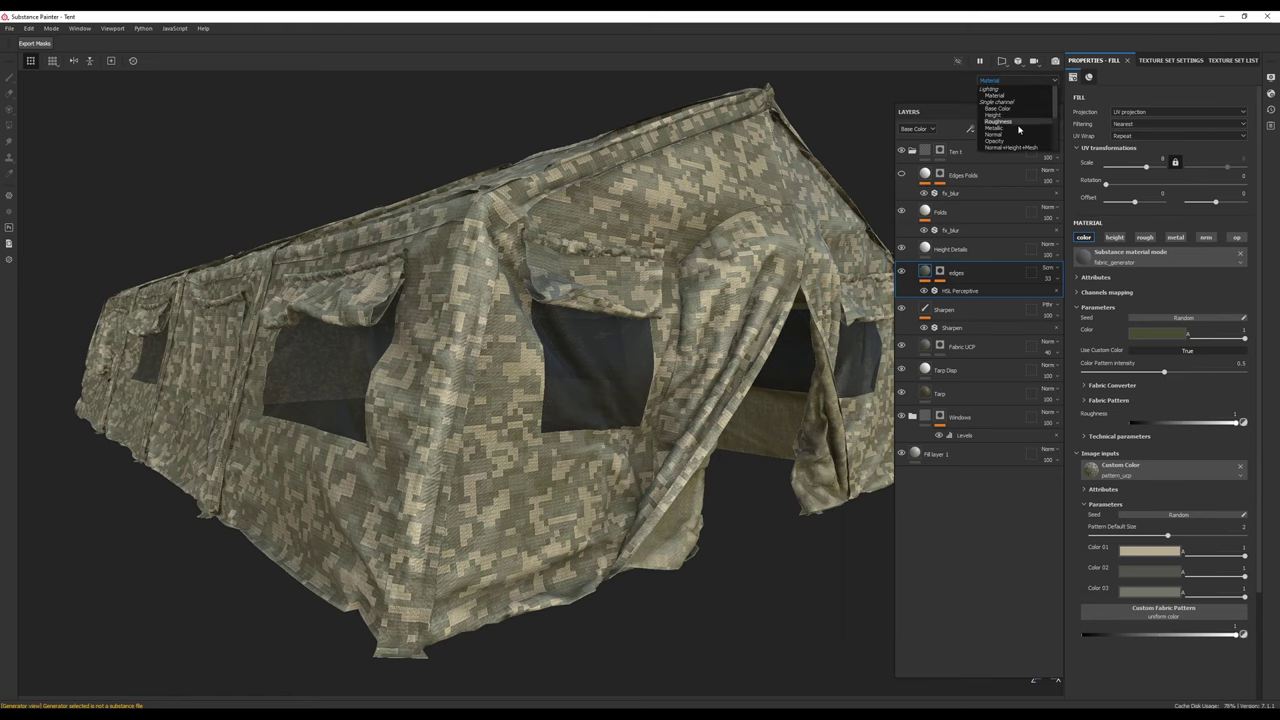
left_click(1015, 135)
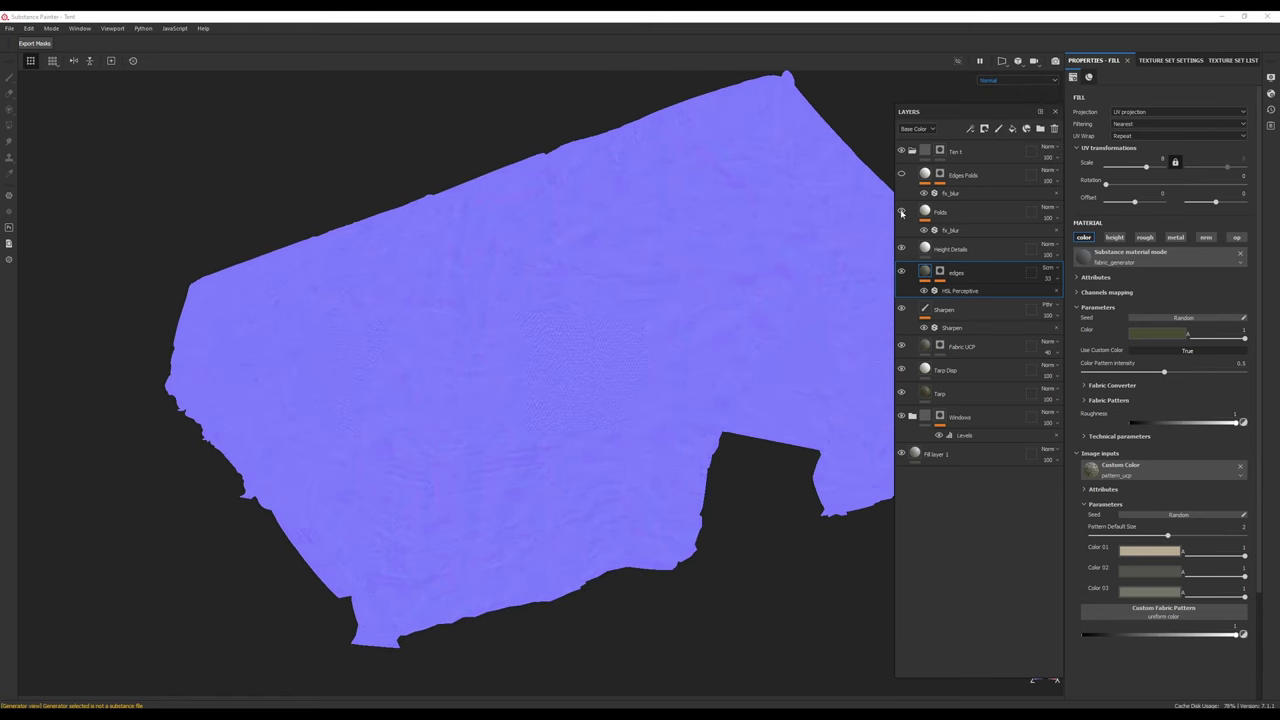
left_click(901, 211)
left_click(1013, 79)
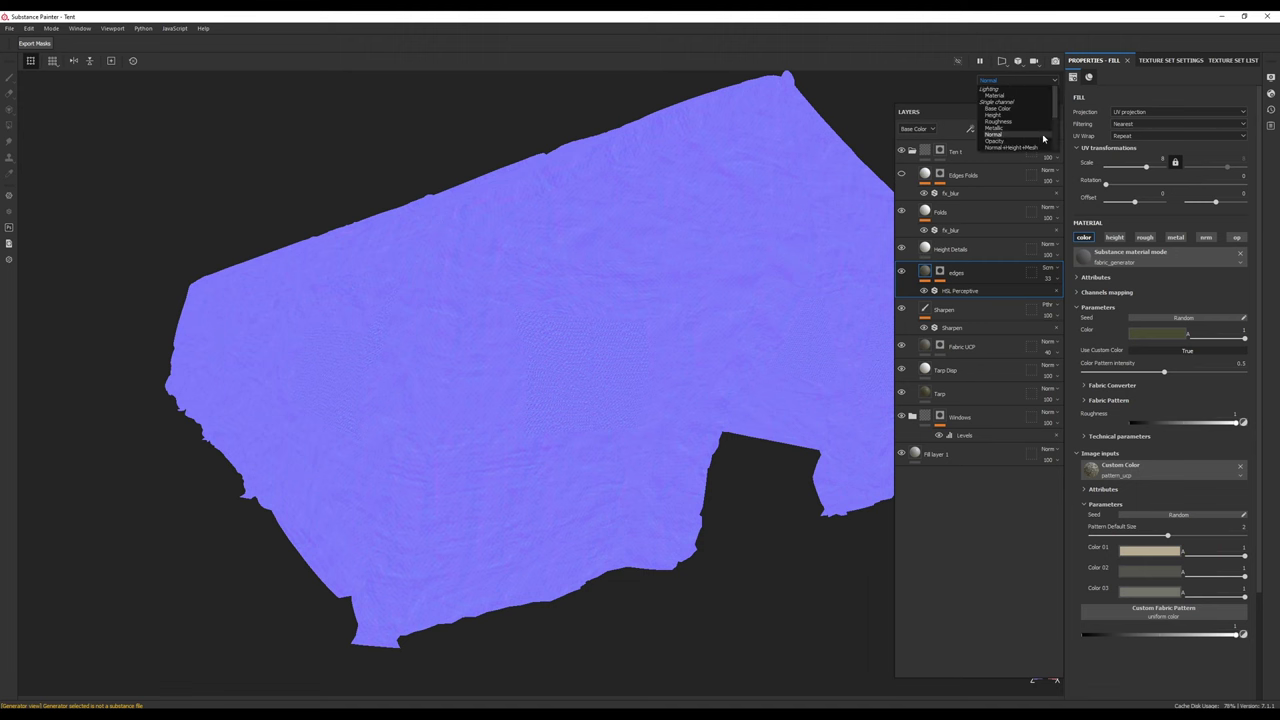
left_click(1034, 147)
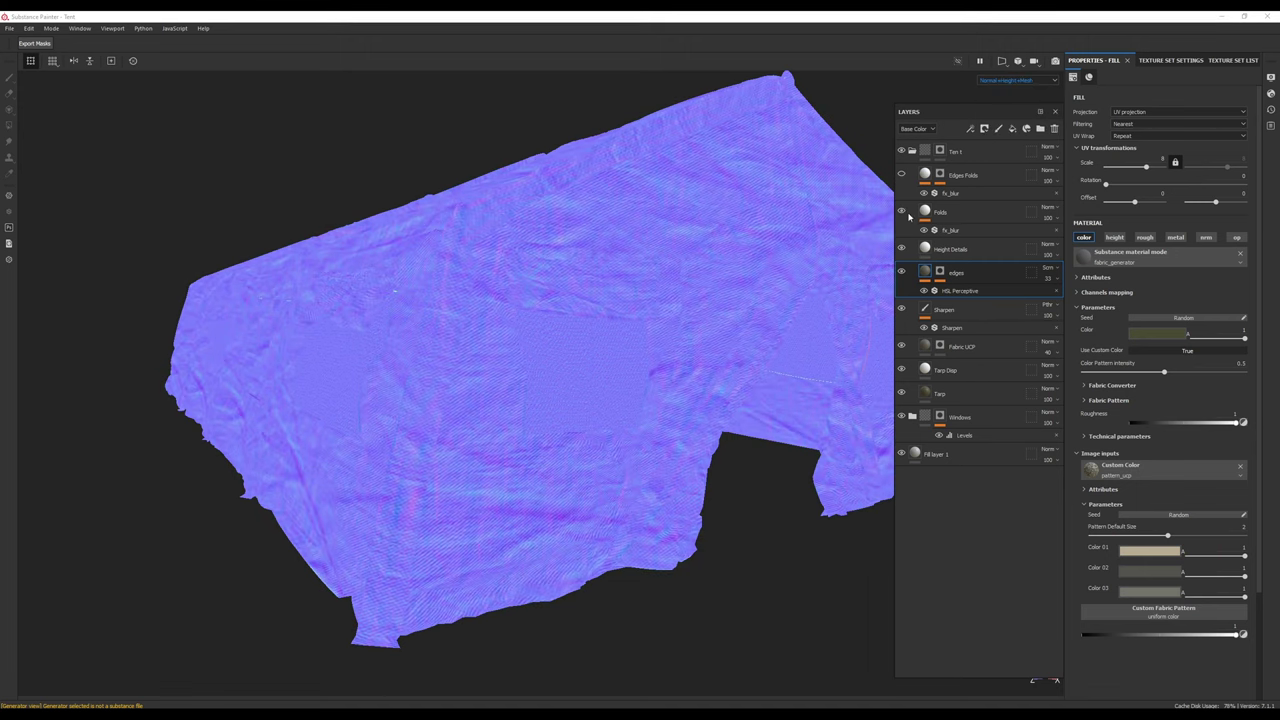
Step: Make the Edges Folds layer visible, check its effect on the tent's normals, and return to the Material view
left_click_drag(460, 470, 847, 251, "alt")
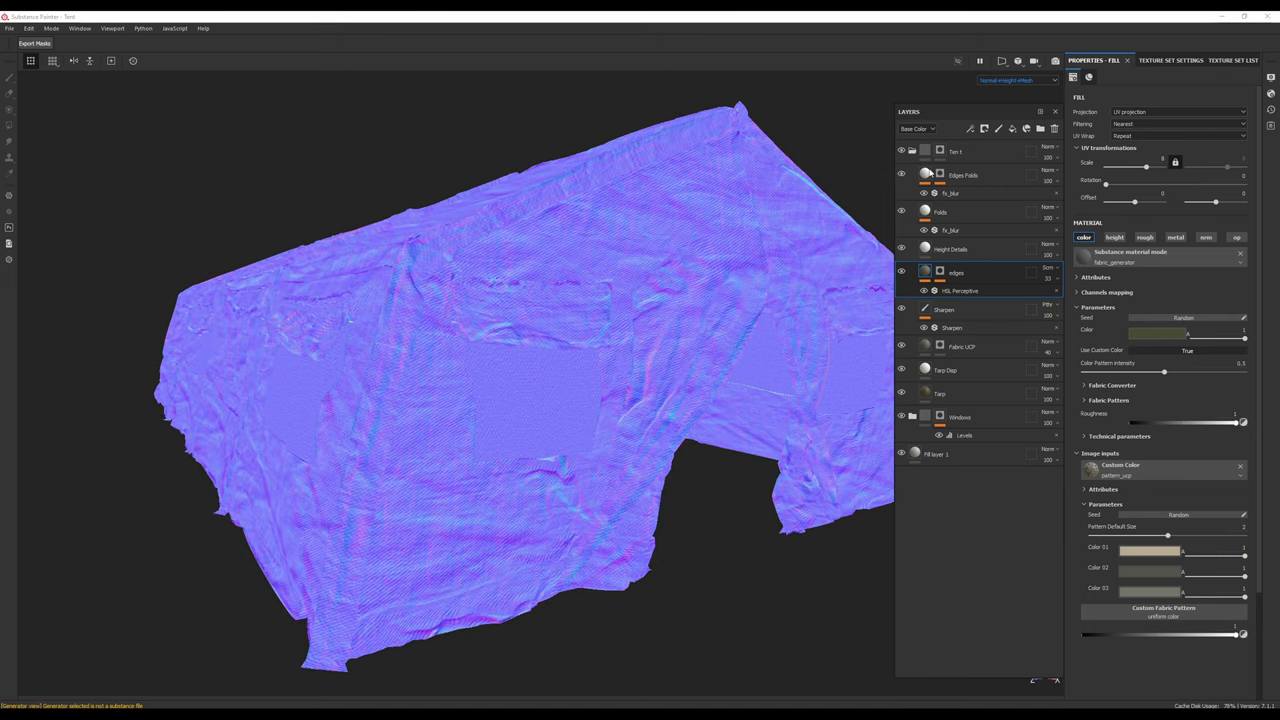
left_click(901, 175)
left_click(901, 175)
left_click_drag(835, 202, 569, 434, "alt")
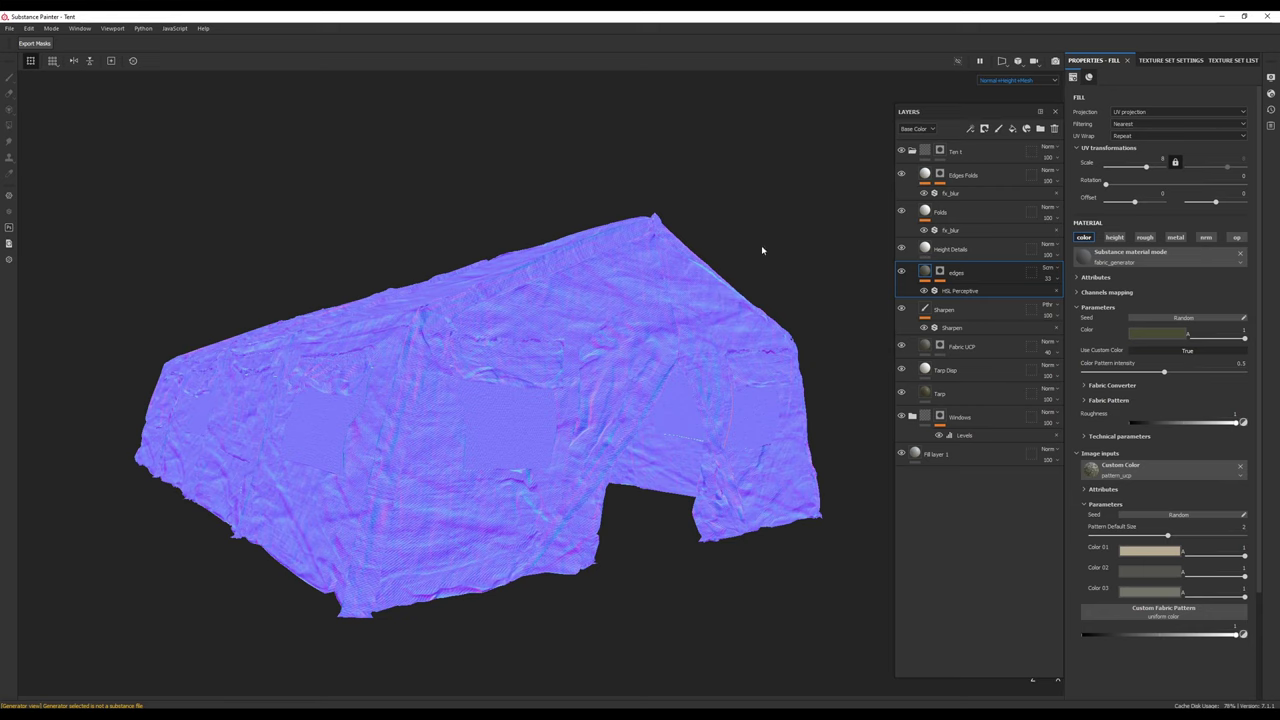
key("m")
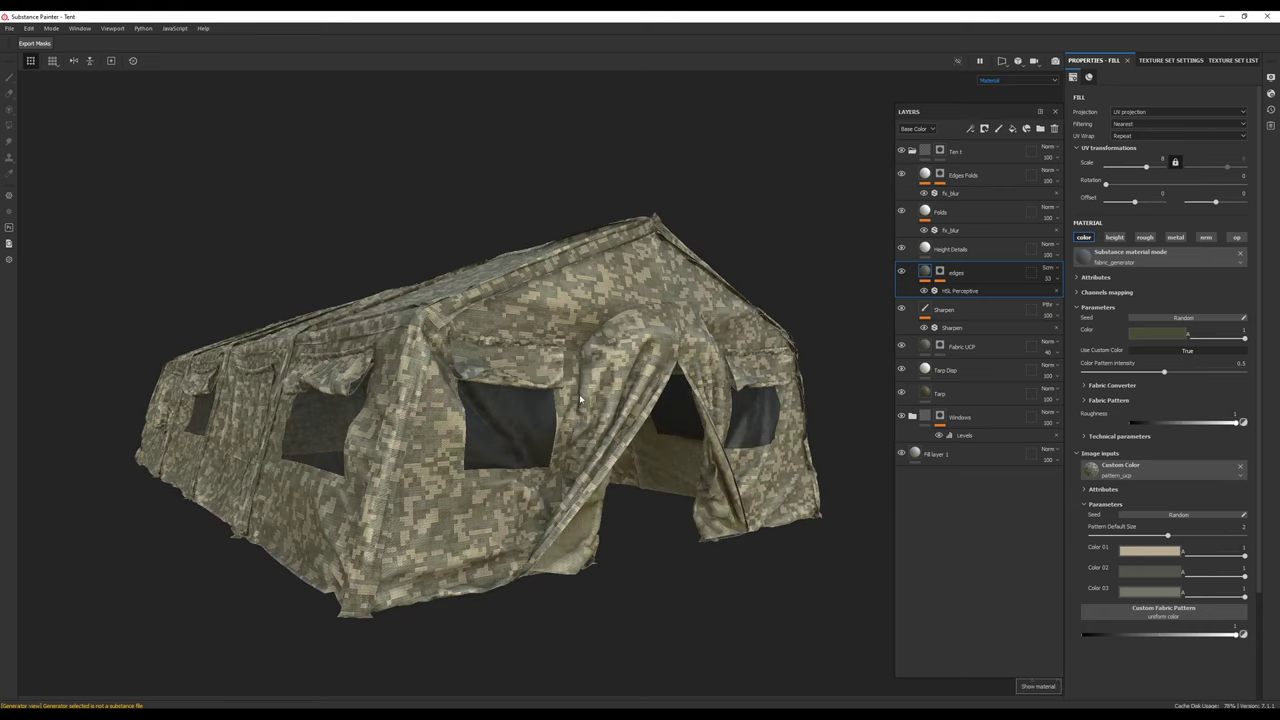
Step: Examine the layered camouflage material along the tent's long side, around the windows and at the front entrance
left_click_drag(556, 385, 963, 469, "alt")
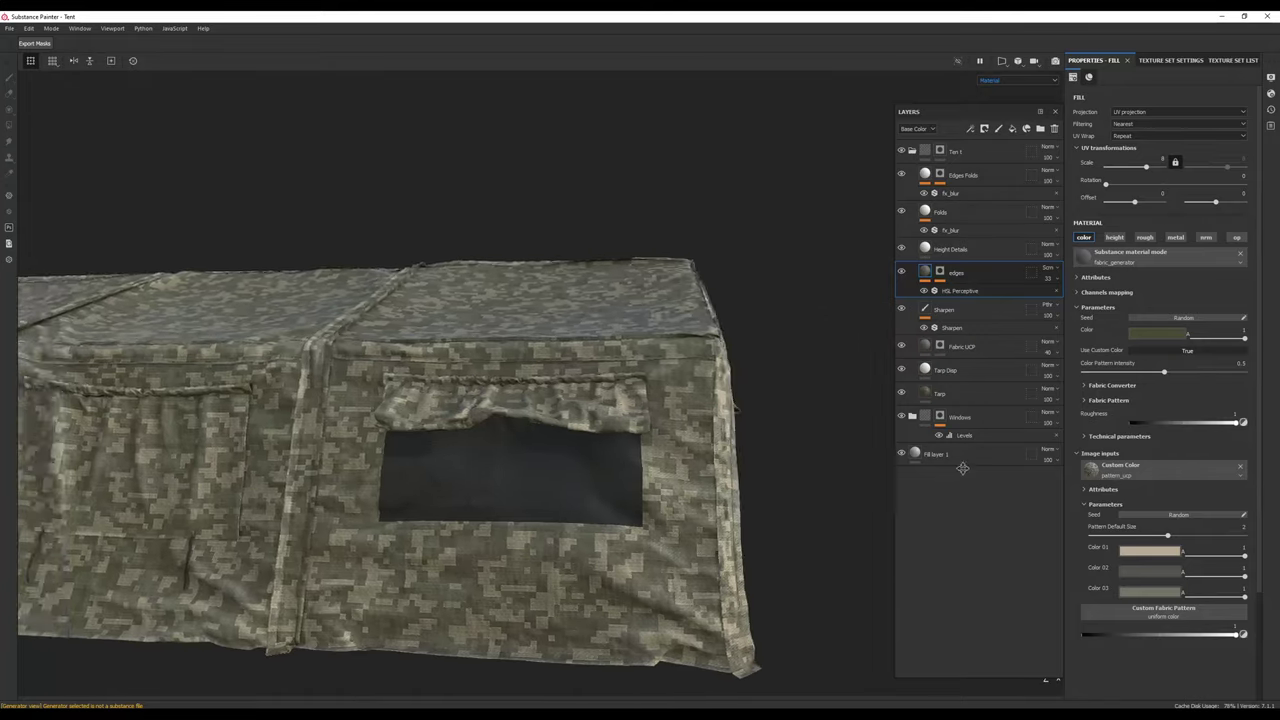
middle_click_drag(245, 565, 596, 540, "alt")
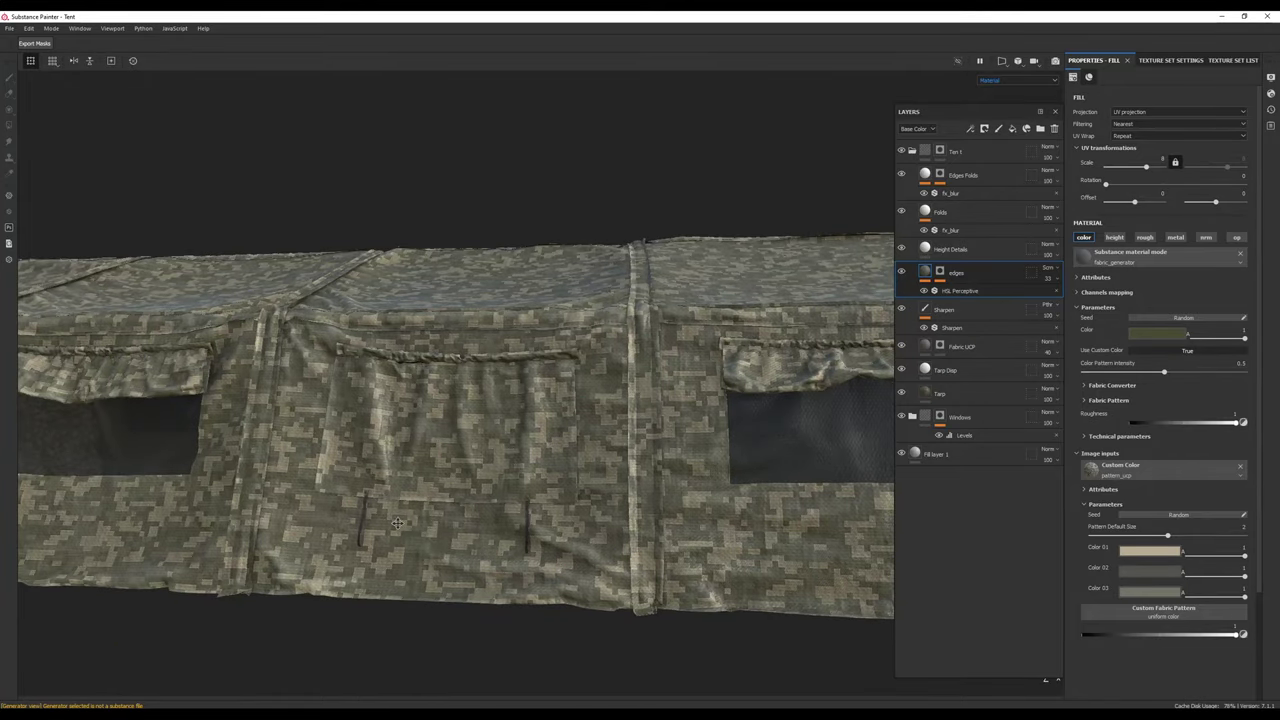
middle_click_drag(397, 523, 977, 454, "alt")
left_click_drag(589, 423, 603, 480, "alt")
right_click_drag(603, 480, 660, 463, "alt")
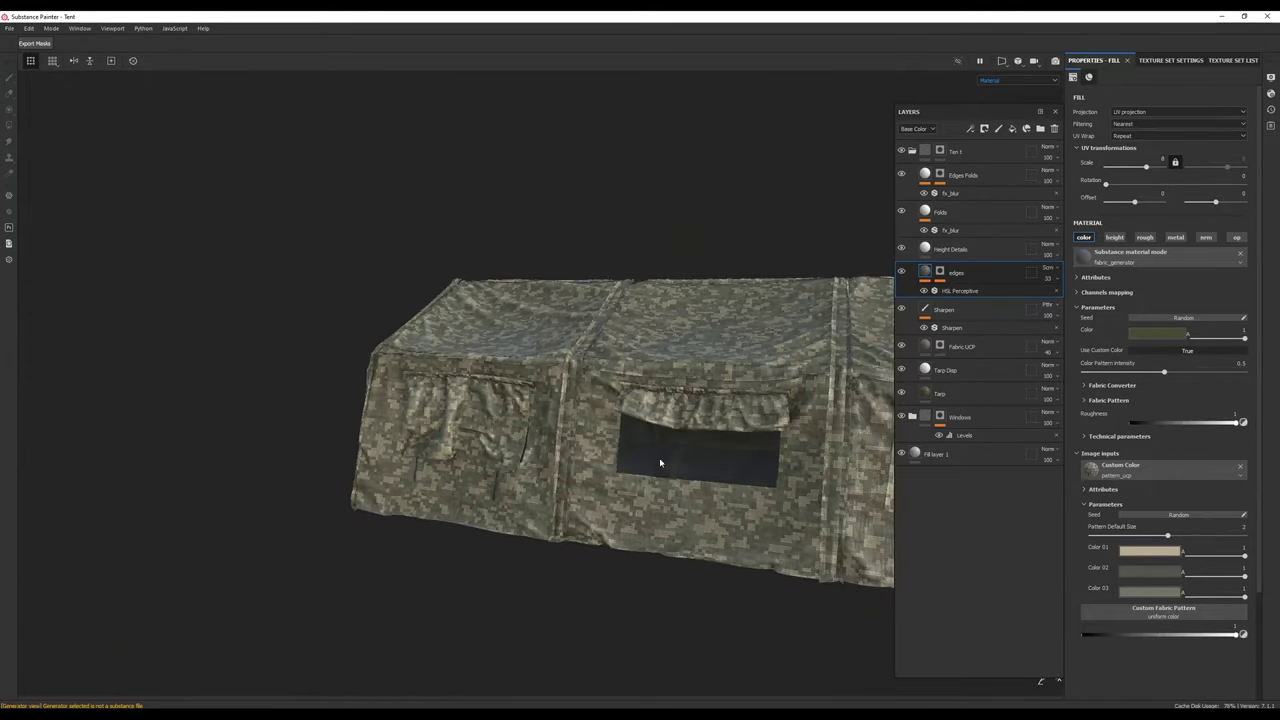
left_click_drag(660, 463, 546, 494, "alt")
middle_click_drag(546, 494, 503, 491, "alt")
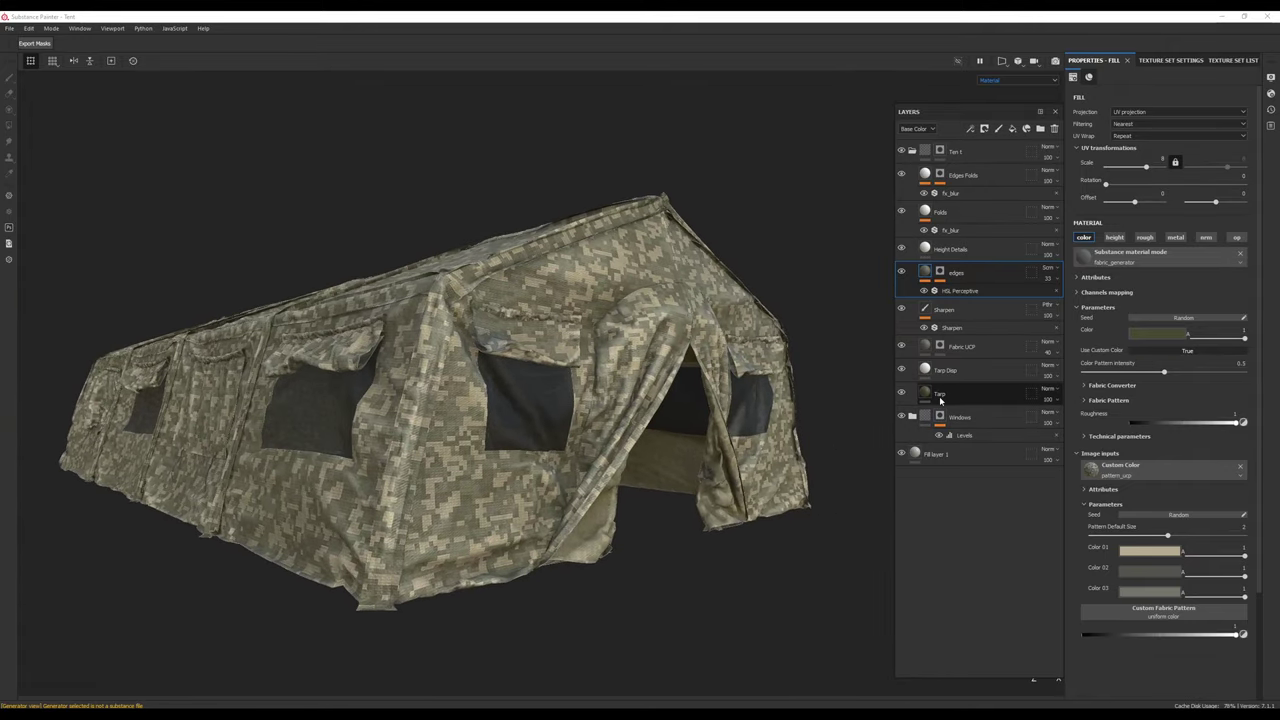
left_click(951, 394)
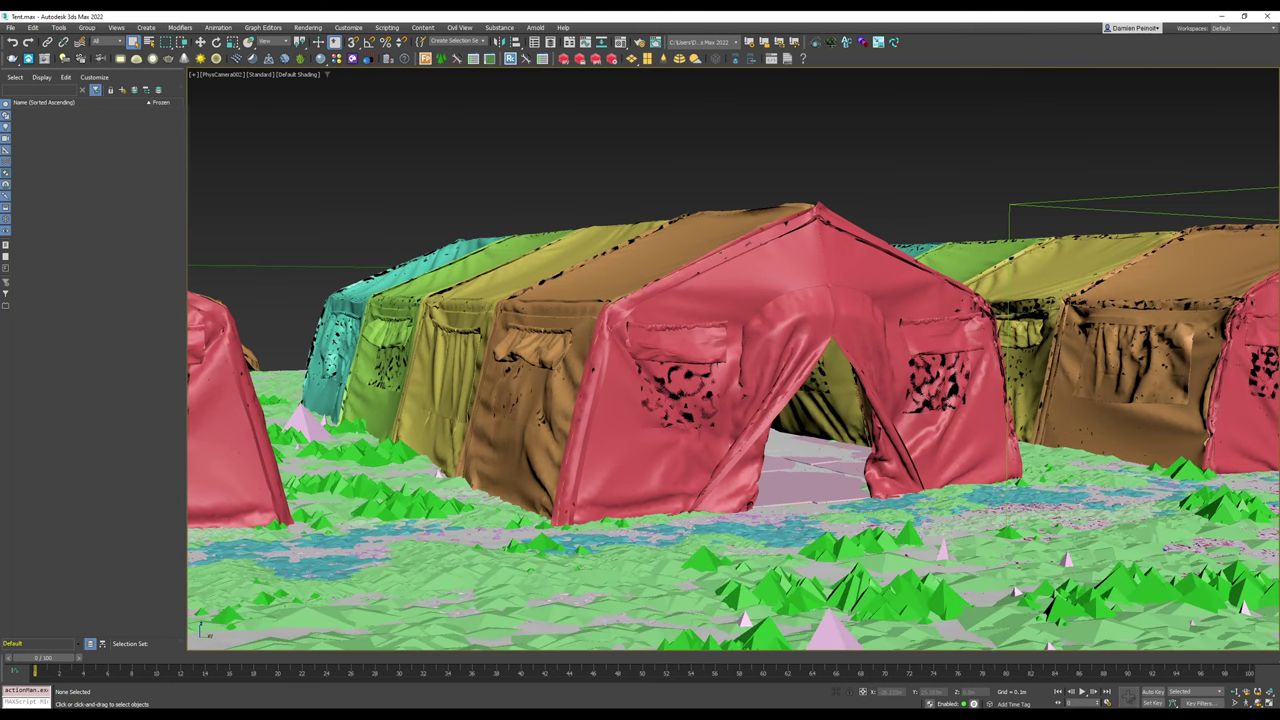
Step: Switch to the tent scene in 3ds Max, select the scene light and locate it relative to the terrain in the Top view
left_click(388, 142)
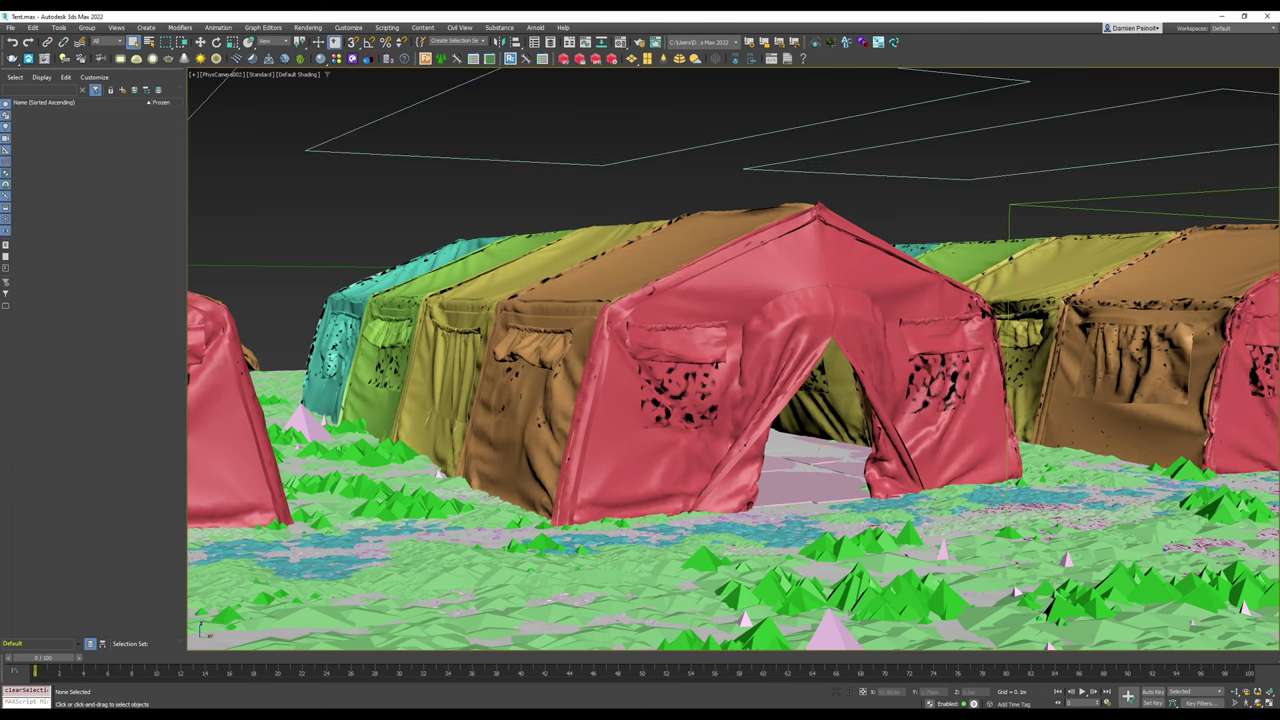
left_click(691, 262)
key("t")
key("z")
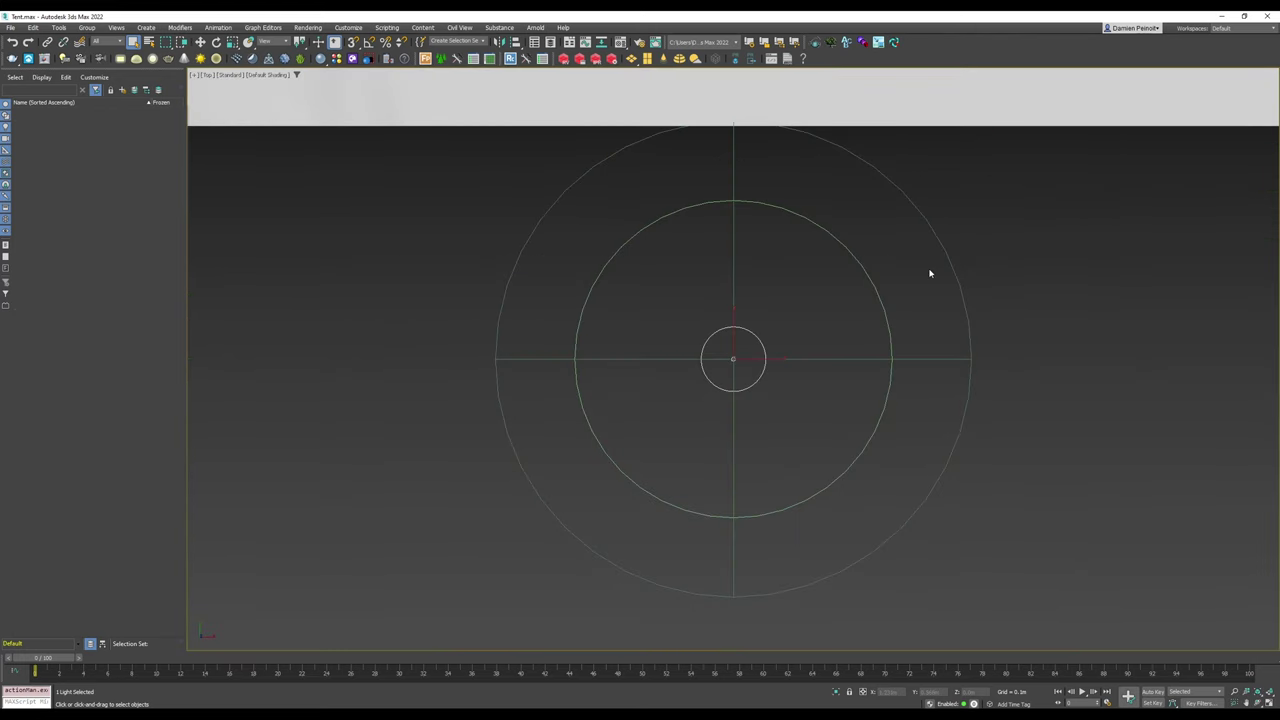
scroll(903, 285, "down", 12)
key("w")
middle_click_drag(878, 301, 741, 479)
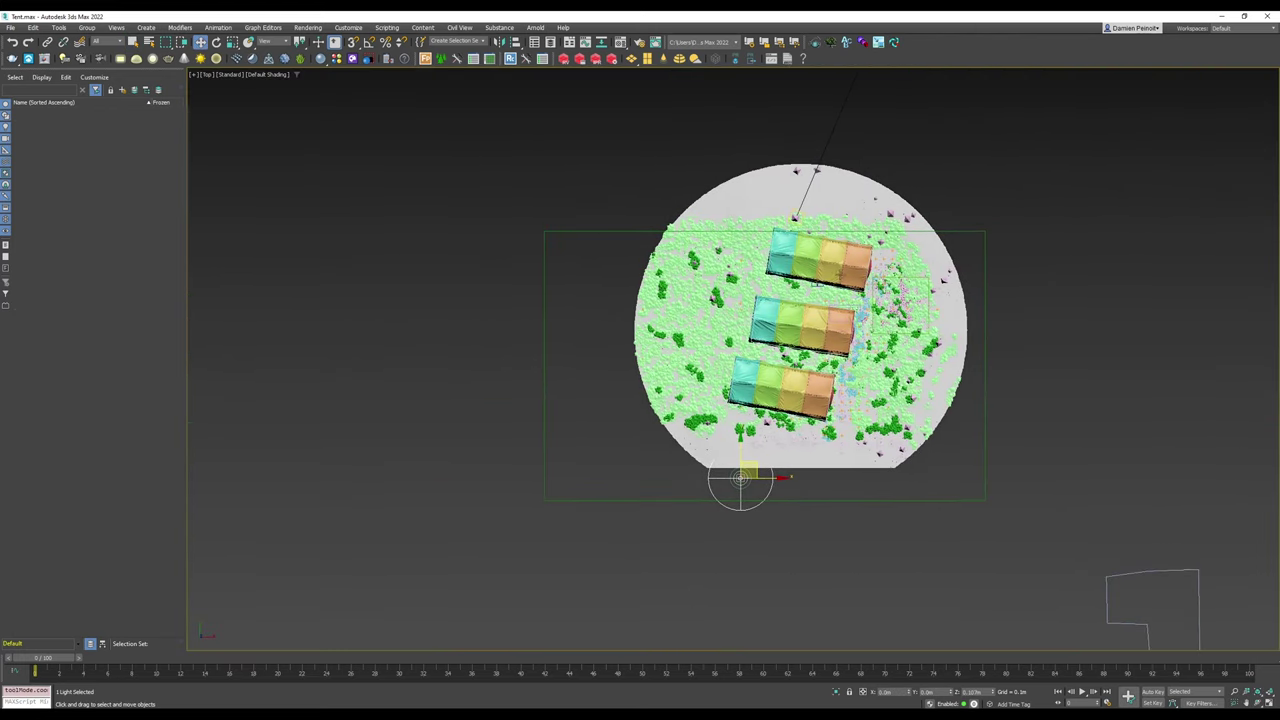
Step: Deselect the light and examine the layout of the three tents, terrain and scattered vegetation from the Top view
left_click(850, 520)
middle_click_drag(850, 520, 851, 578)
scroll(829, 415, "up", 4)
middle_click_drag(865, 422, 879, 192)
middle_click_drag(931, 275, 924, 463)
scroll(922, 461, "down", 3)
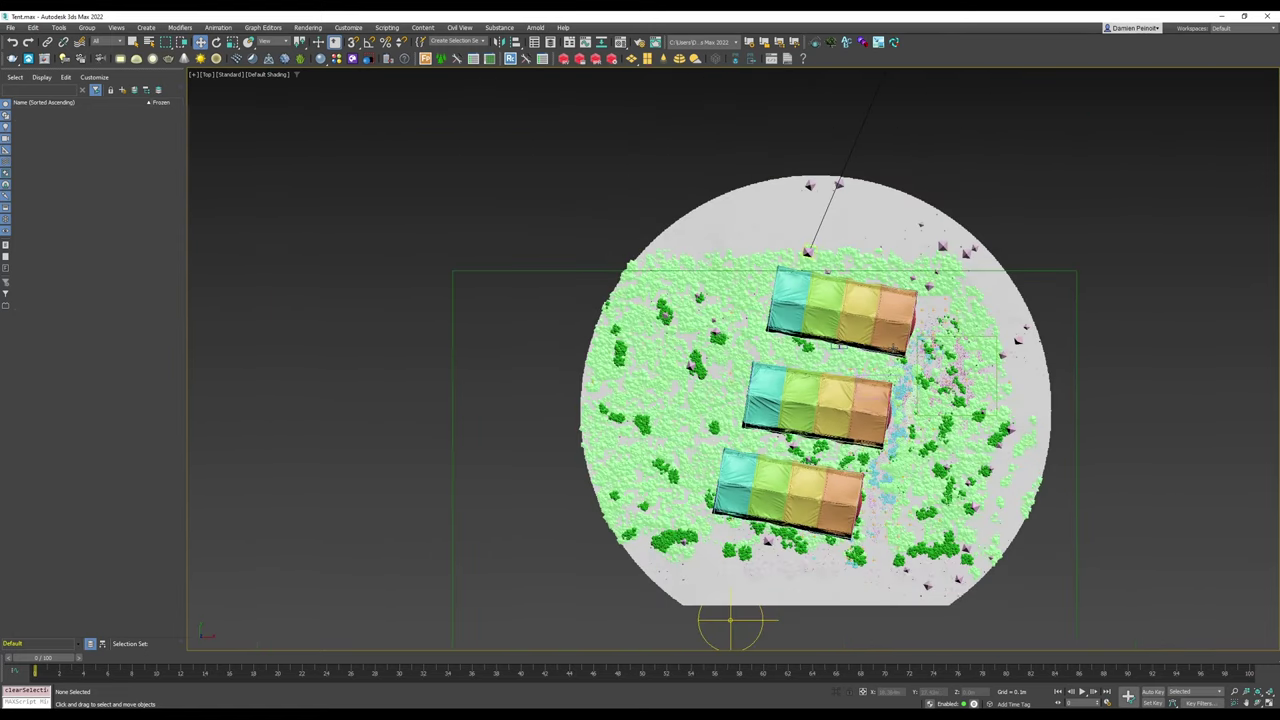
Step: View the tents through PhysCamera001 and switch to PhysCamera002
key("c")
double_click(610, 293)
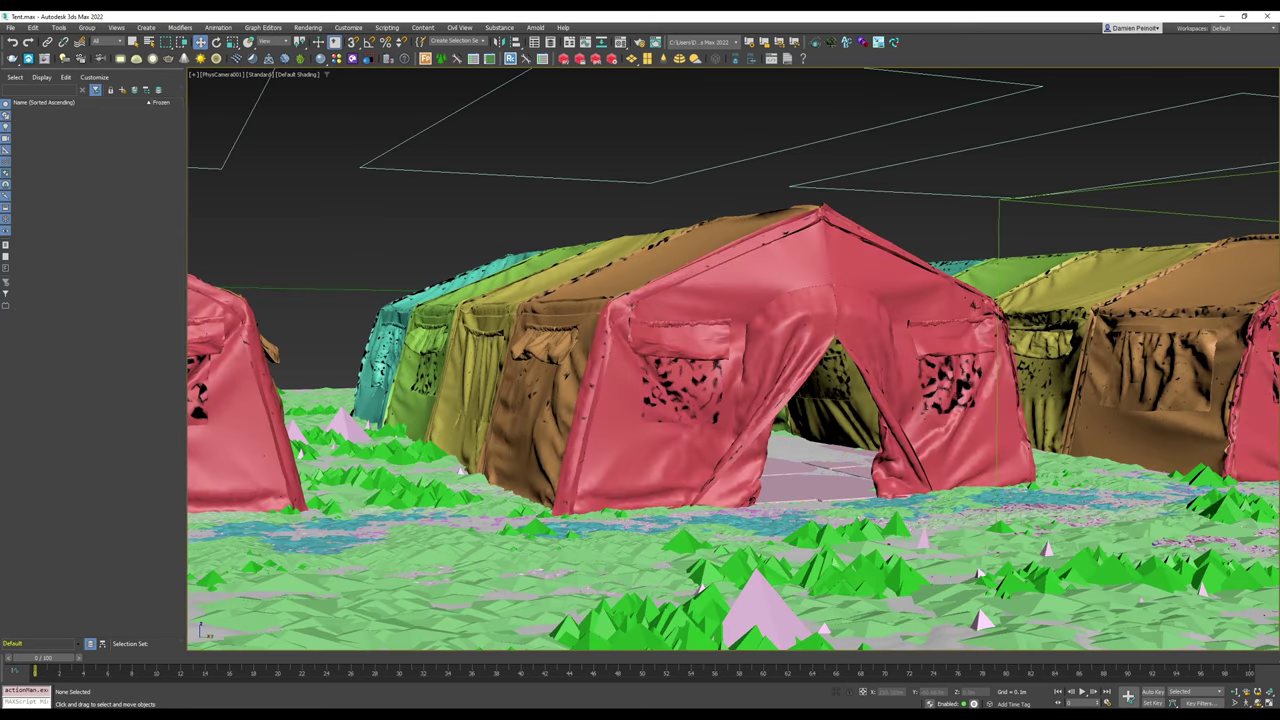
key("c")
double_click(597, 298)
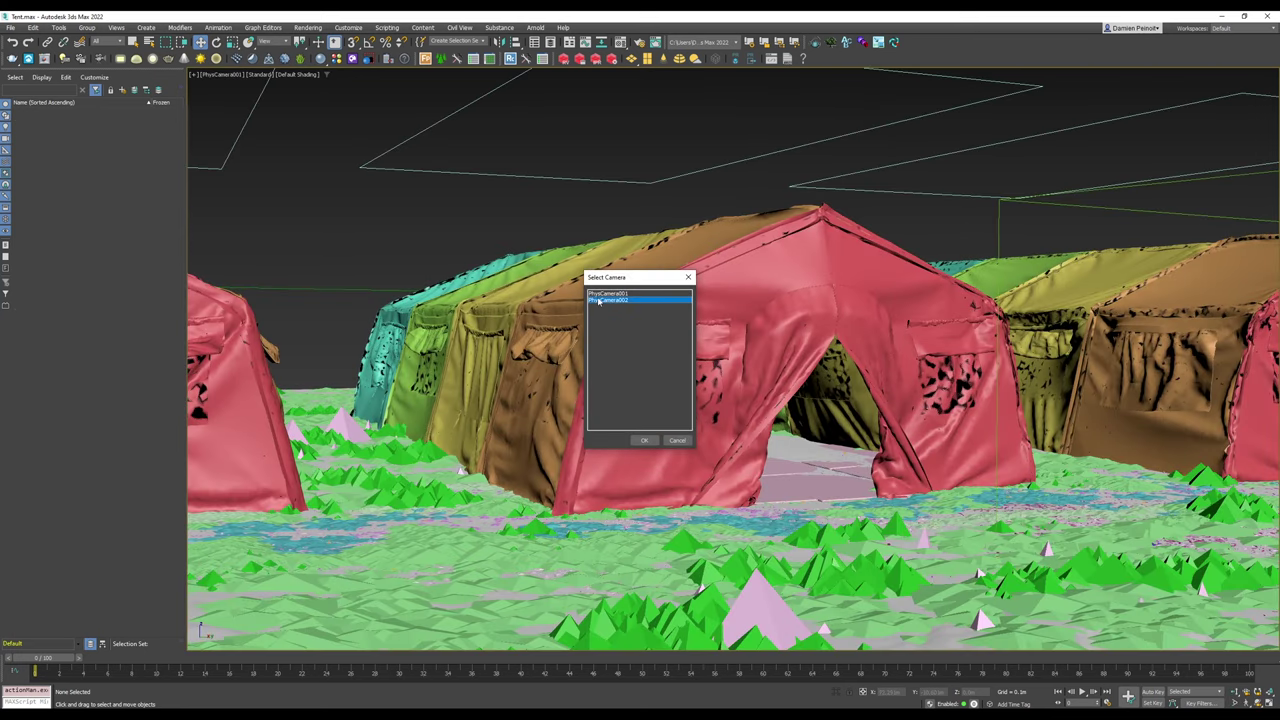